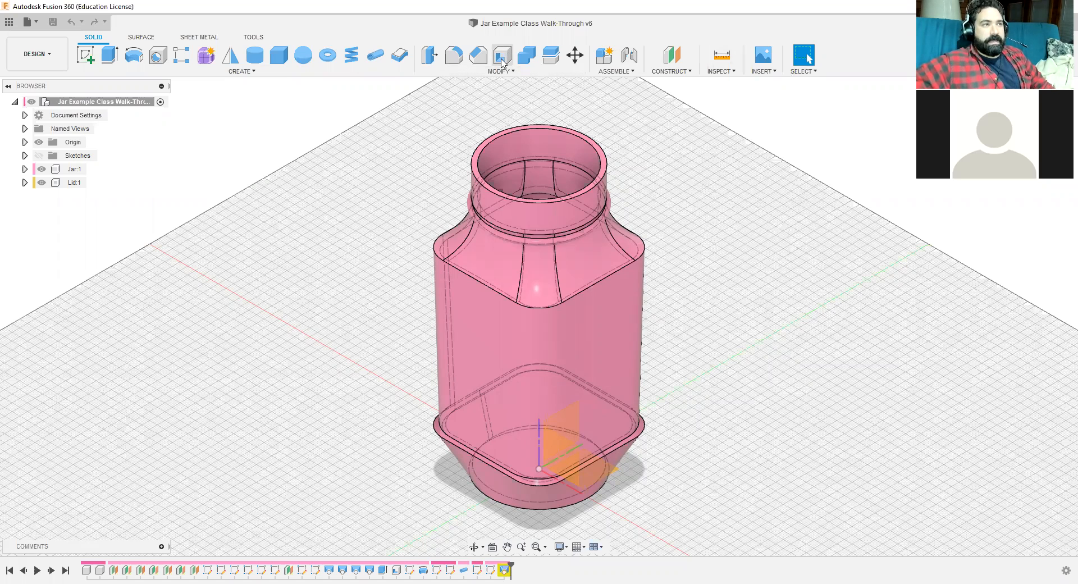
# Step: Roll the jar design's timeline back to just before the shell feature
pyautogui.scroll(1, 696, 163)
pyautogui.scroll(3, 622, 212)
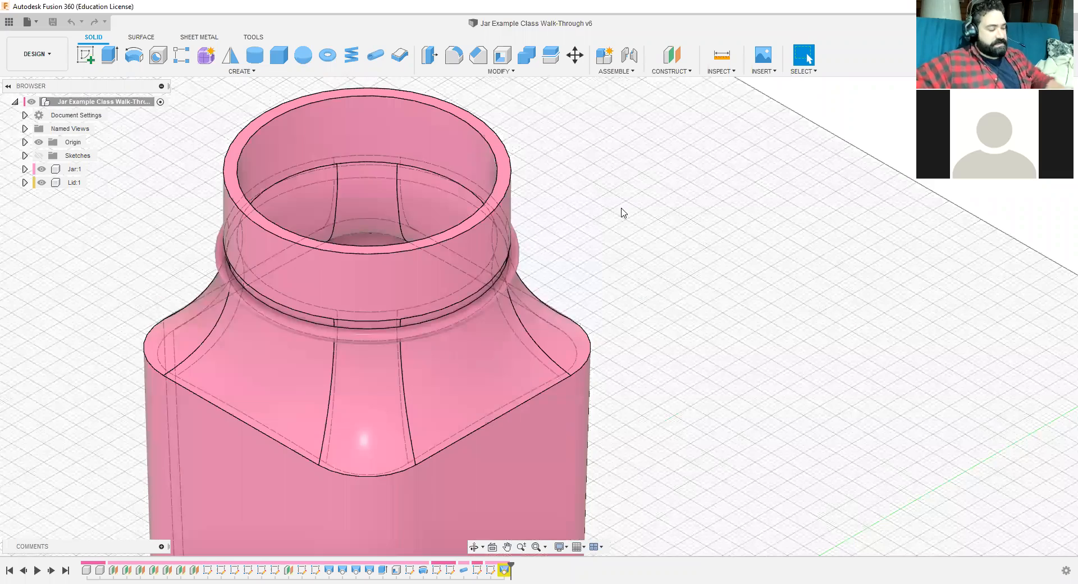
pyautogui.keyDown('shift'); pyautogui.moveTo(618, 194); pyautogui.dragTo(762, 322, button='middle'); pyautogui.keyUp('shift')
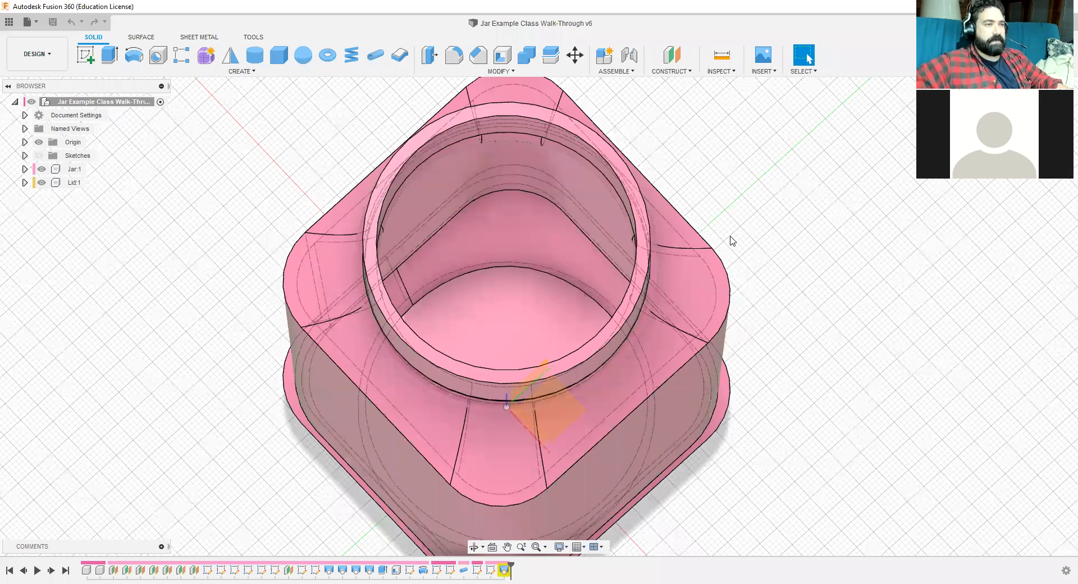
pyautogui.moveTo(807, 270)
pyautogui.keyDown('shift'); pyautogui.mouseDown(button='middle')
pyautogui.moveTo(797, 241)
pyautogui.moveTo(793, 262)
pyautogui.moveTo(797, 253)
pyautogui.mouseUp(button='middle'); pyautogui.keyUp('shift')
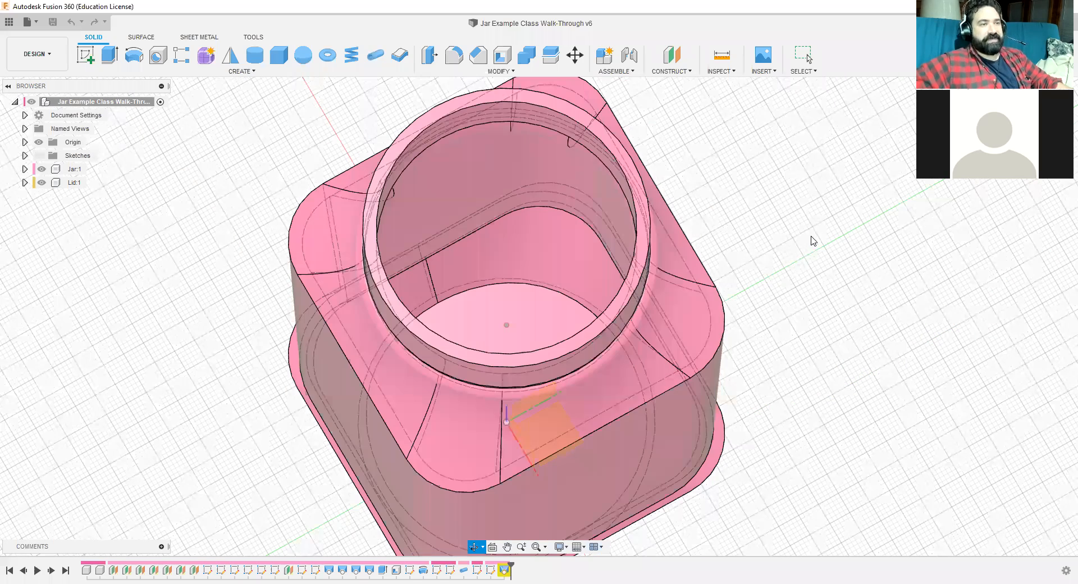
pyautogui.middleClick(814, 240)
pyautogui.middleClick(814, 240)
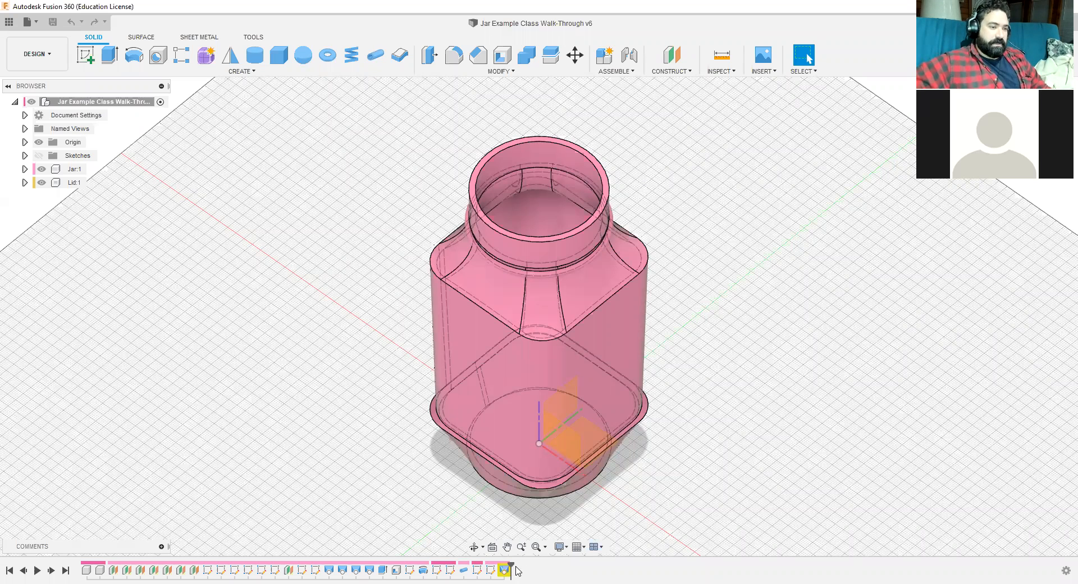
pyautogui.moveTo(511, 567); pyautogui.dragTo(390, 566)
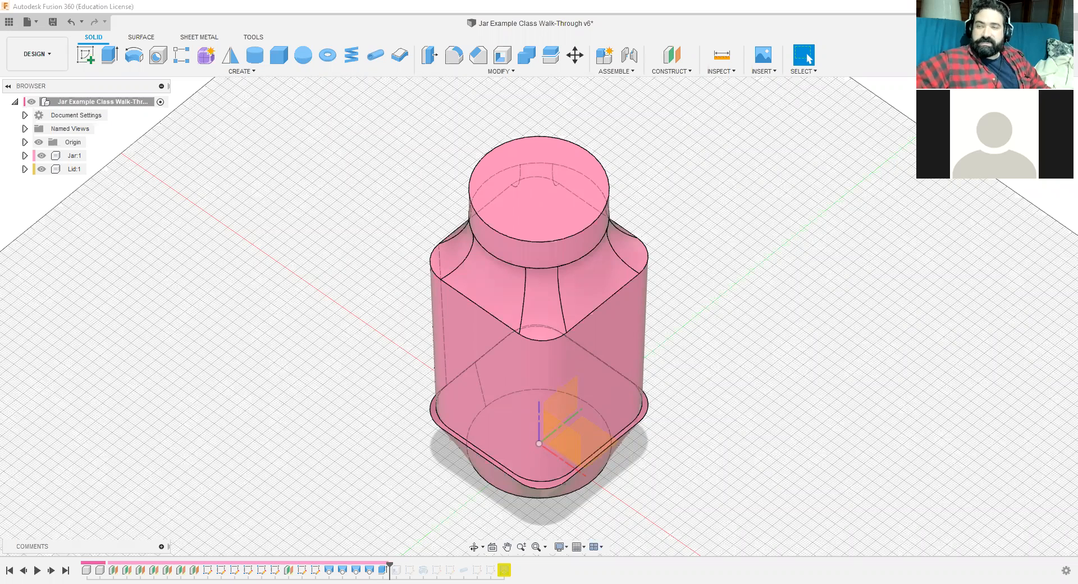
# Step: Open the Class Example-Lofted Bottle Example design and hide its construction planes
pyautogui.click(9, 22)
pyautogui.doubleClick(72, 159)
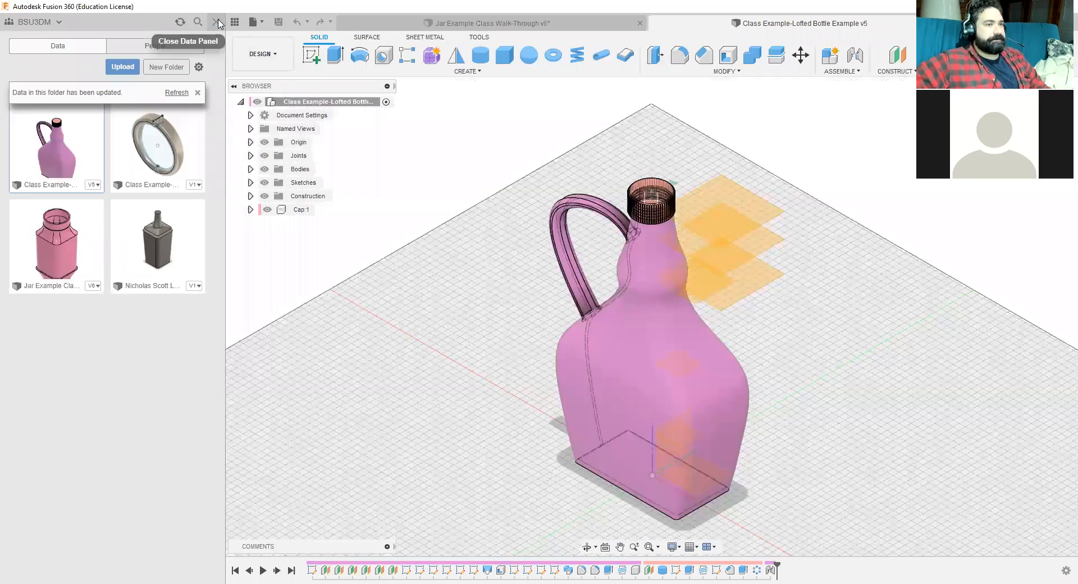
pyautogui.click(216, 22)
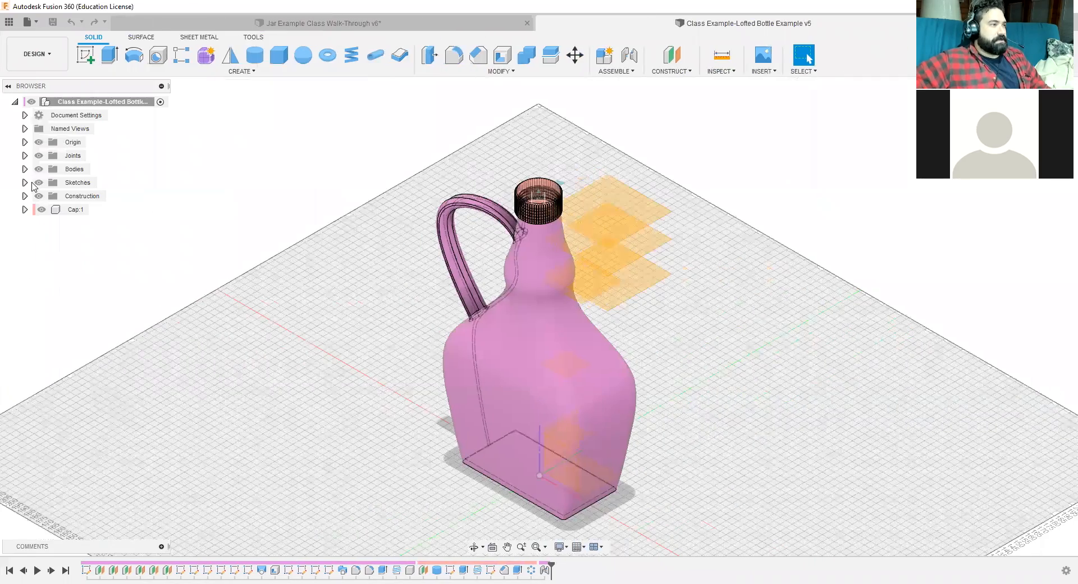
pyautogui.click(38, 196)
pyautogui.keyDown('shift'); pyautogui.moveTo(728, 340); pyautogui.dragTo(736, 336, button='middle'); pyautogui.keyUp('shift')
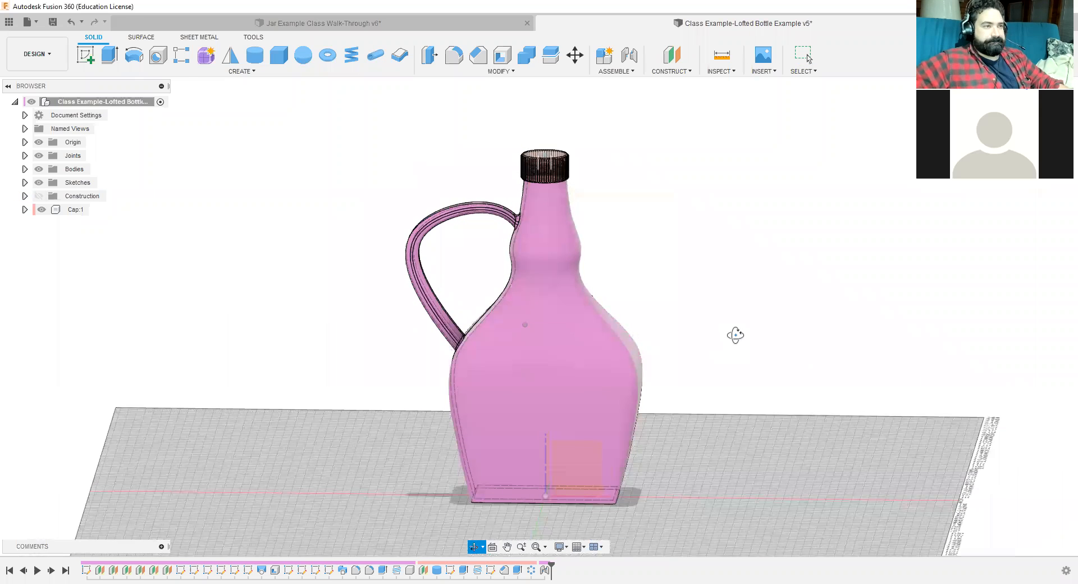
# Step: Hide the bottle's cap temporarily to examine the threads on the neck, and show the cap again
pyautogui.click(42, 209)
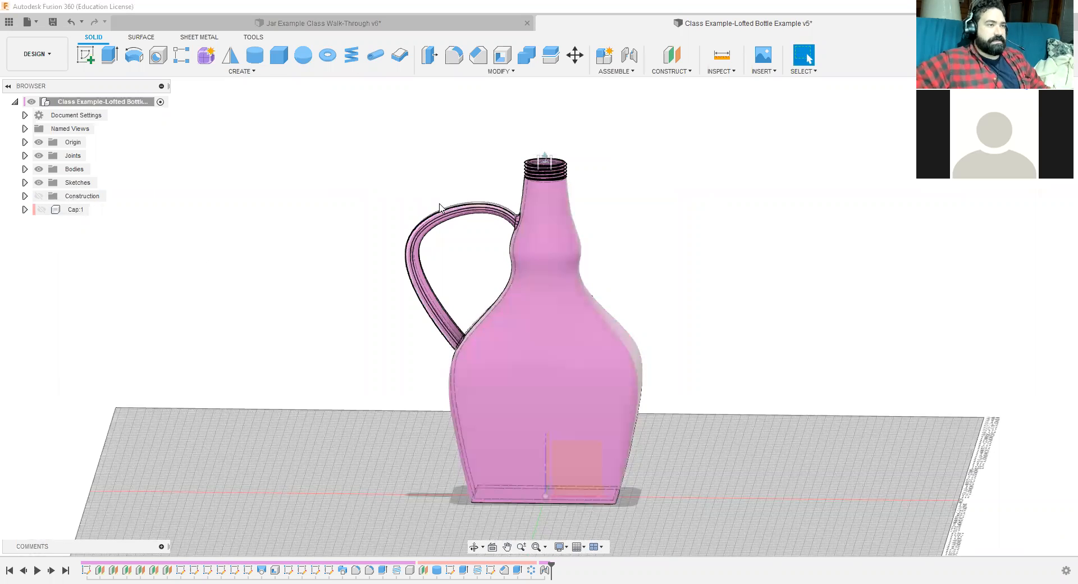
pyautogui.scroll(5, 608, 207)
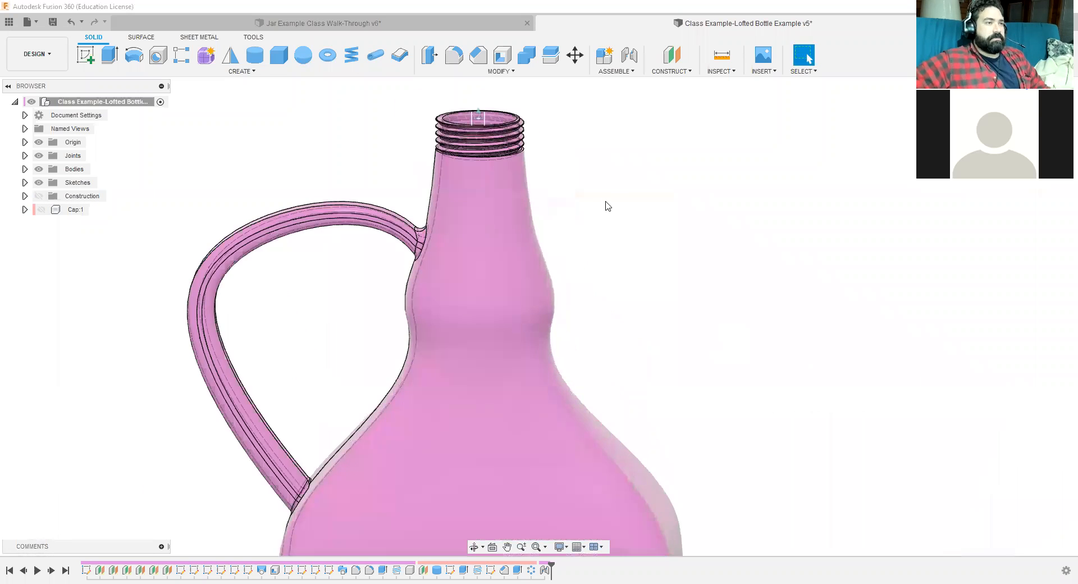
pyautogui.scroll(4, 644, 265)
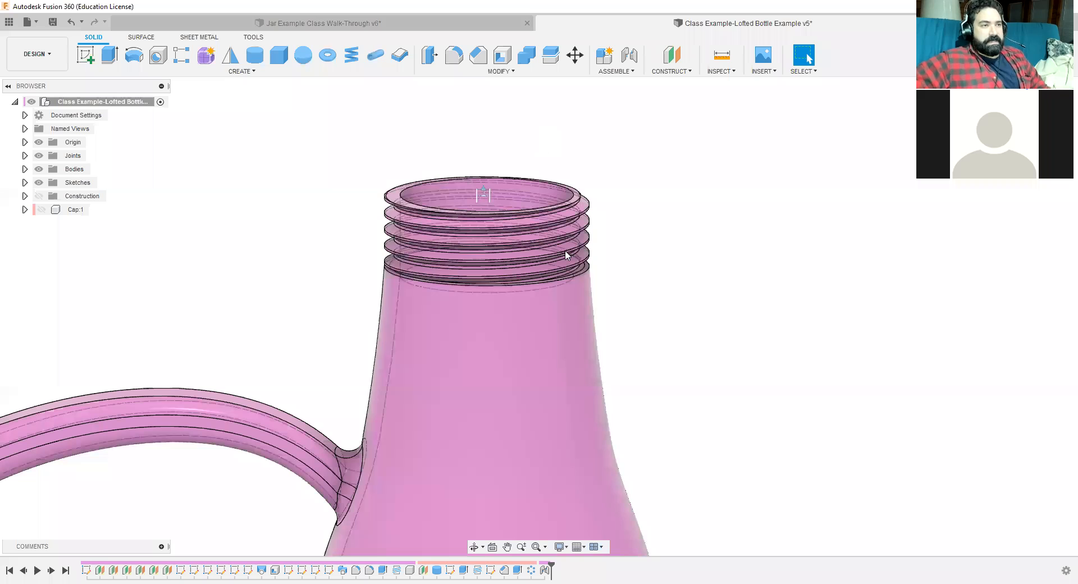
pyautogui.click(41, 210)
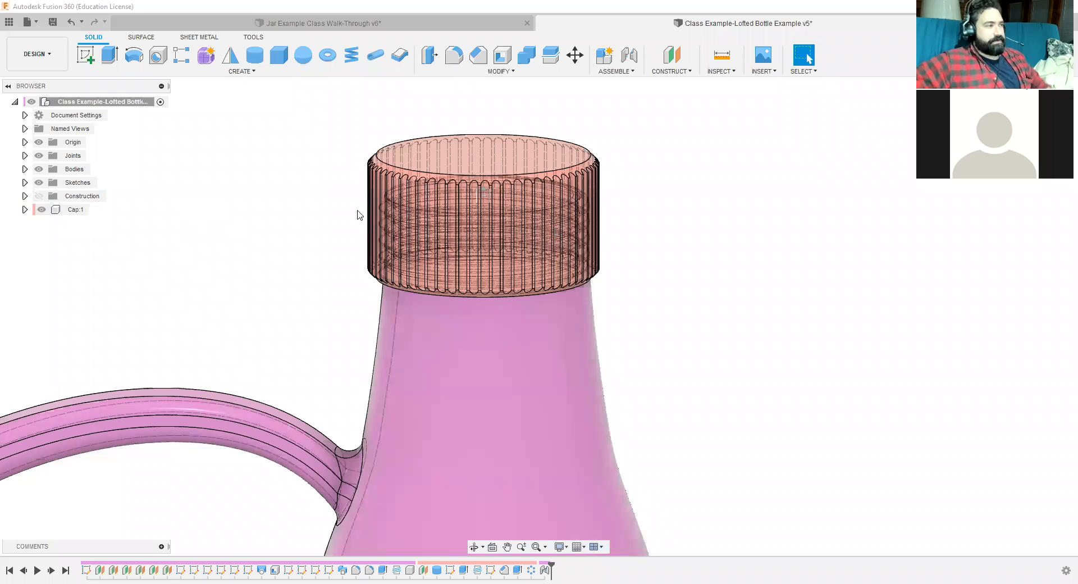
# Step: Hide the bottle body temporarily to examine the cap's internal threads and outer ridges, and show the body again
pyautogui.keyDown('shift'); pyautogui.moveTo(653, 317); pyautogui.dragTo(640, 262, button='middle'); pyautogui.keyUp('shift')
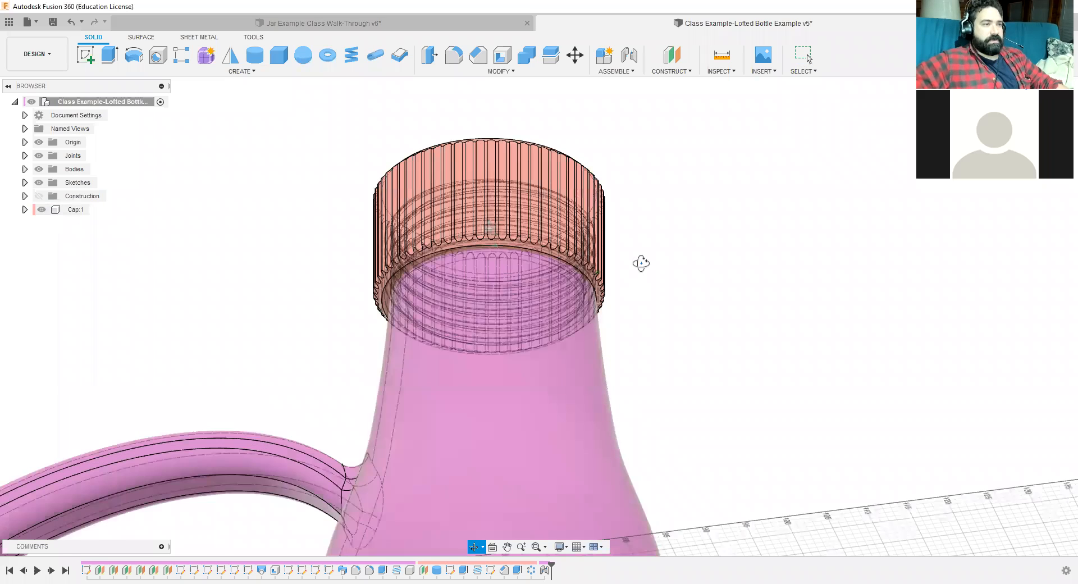
pyautogui.click(38, 169)
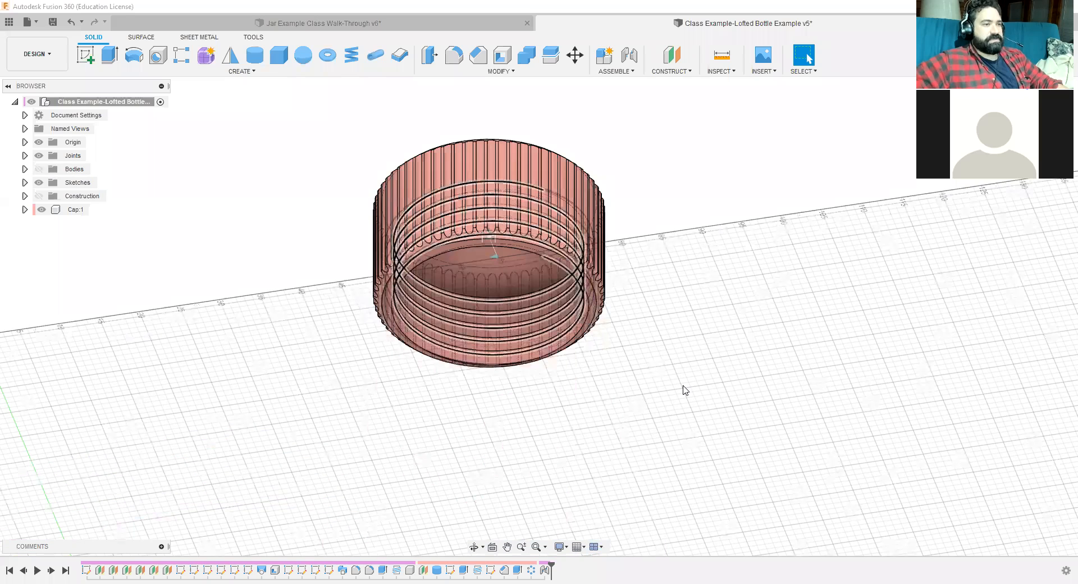
pyautogui.keyDown('shift'); pyautogui.moveTo(682, 354); pyautogui.dragTo(691, 464, button='middle'); pyautogui.keyUp('shift')
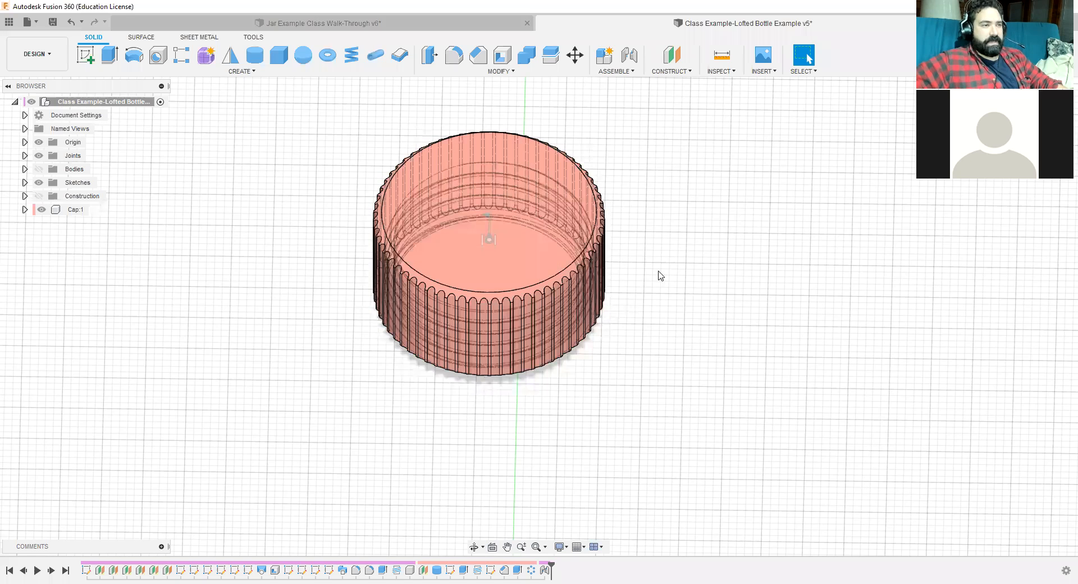
pyautogui.scroll(3, 610, 219)
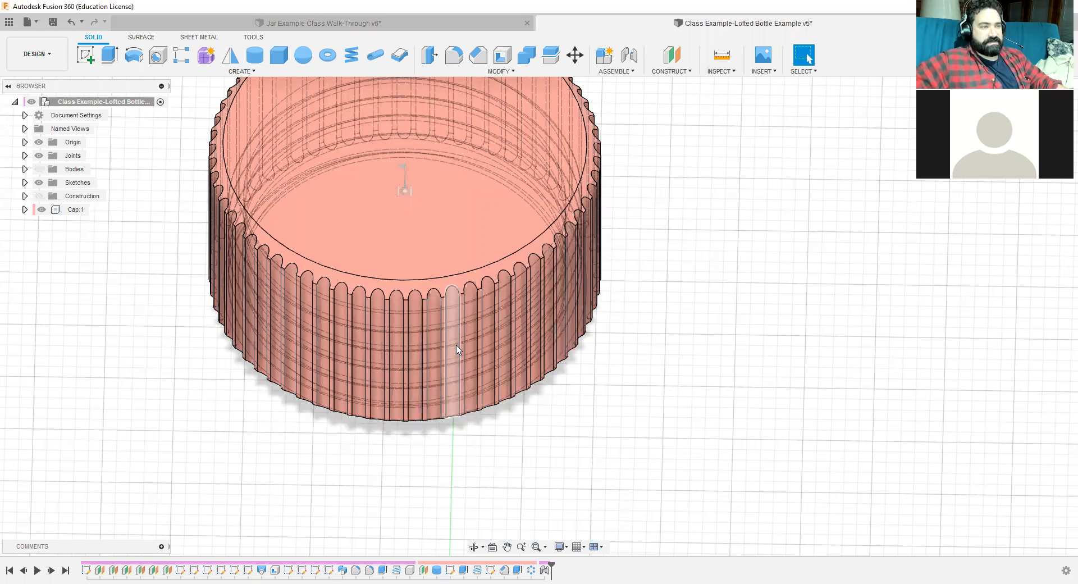
pyautogui.scroll(-3, 708, 359)
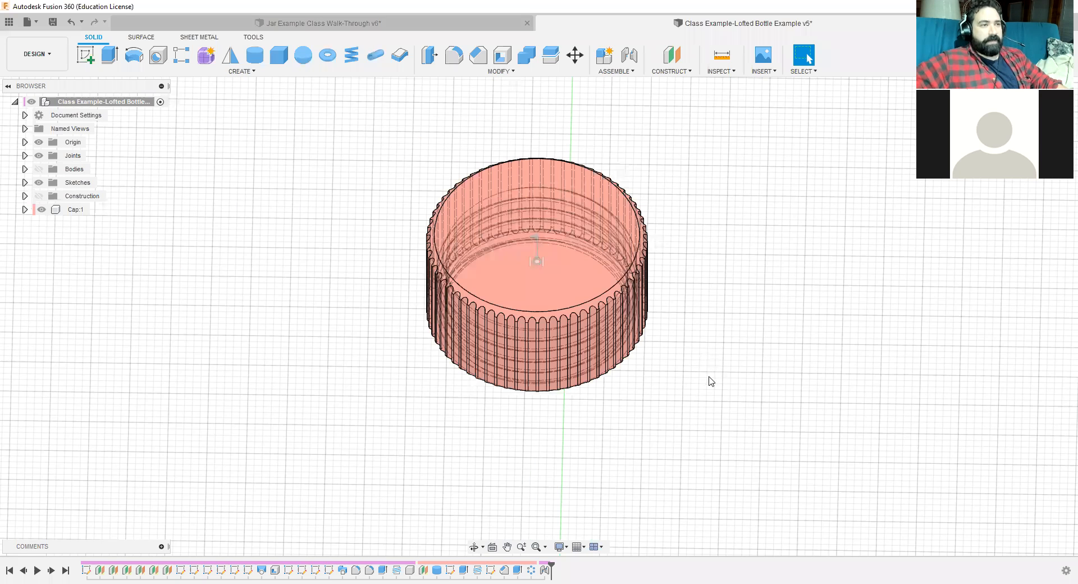
pyautogui.keyDown('shift'); pyautogui.moveTo(707, 371); pyautogui.dragTo(703, 355, button='middle'); pyautogui.keyUp('shift')
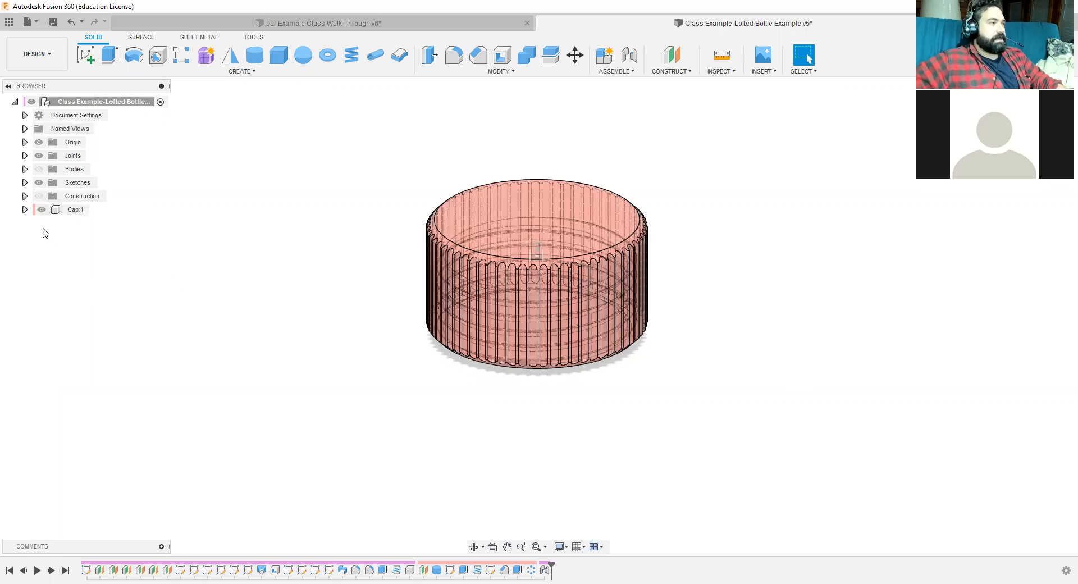
pyautogui.click(38, 169)
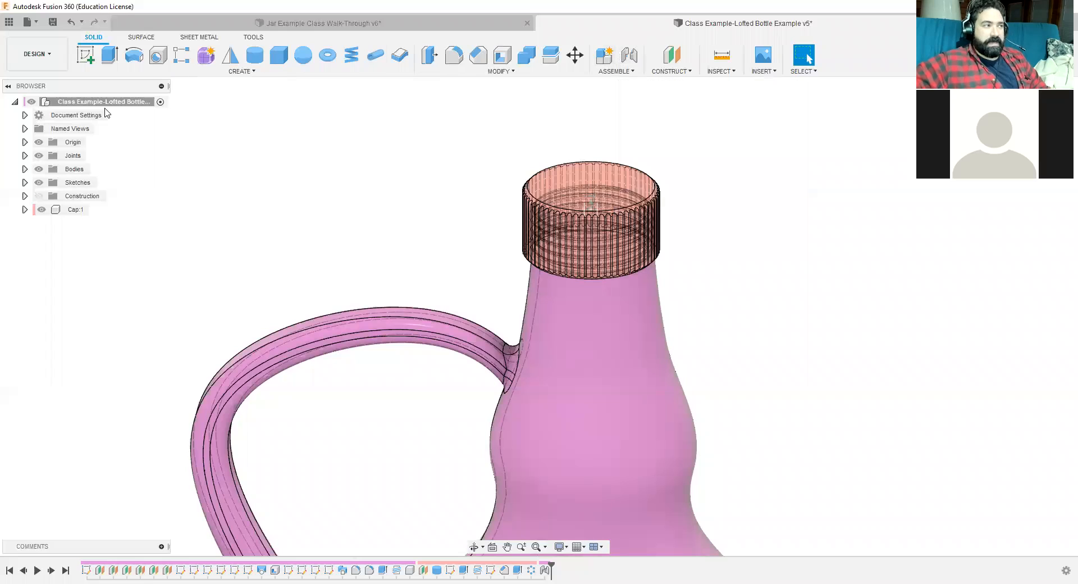
pyautogui.click(25, 169)
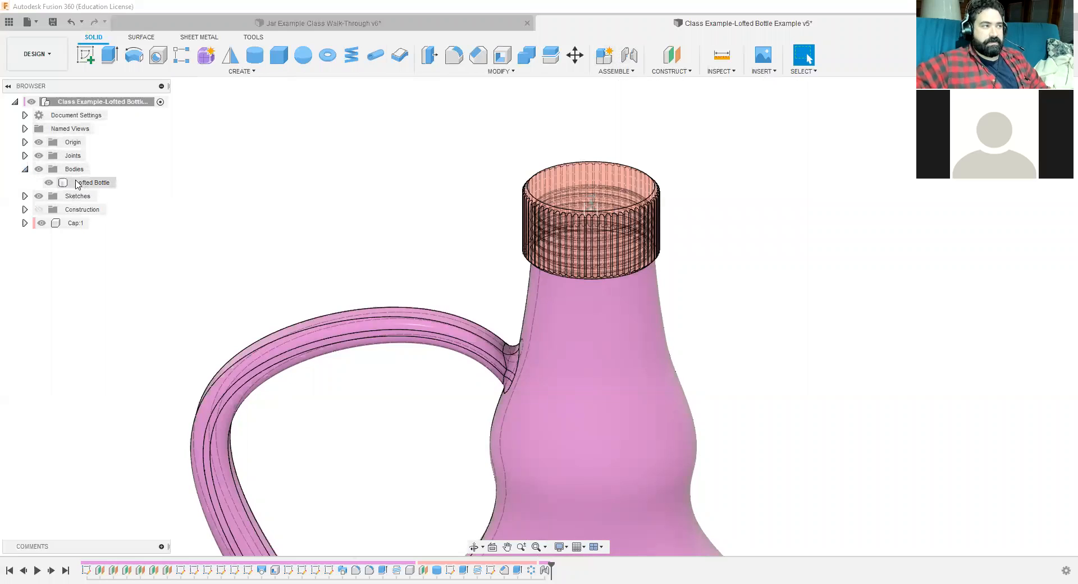
pyautogui.click(26, 170)
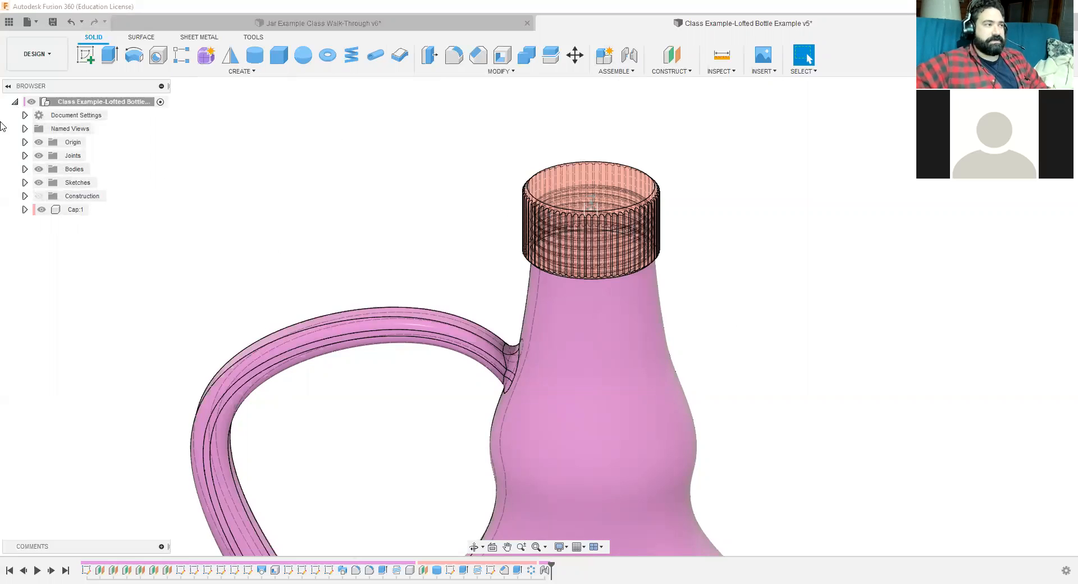
pyautogui.click(25, 169)
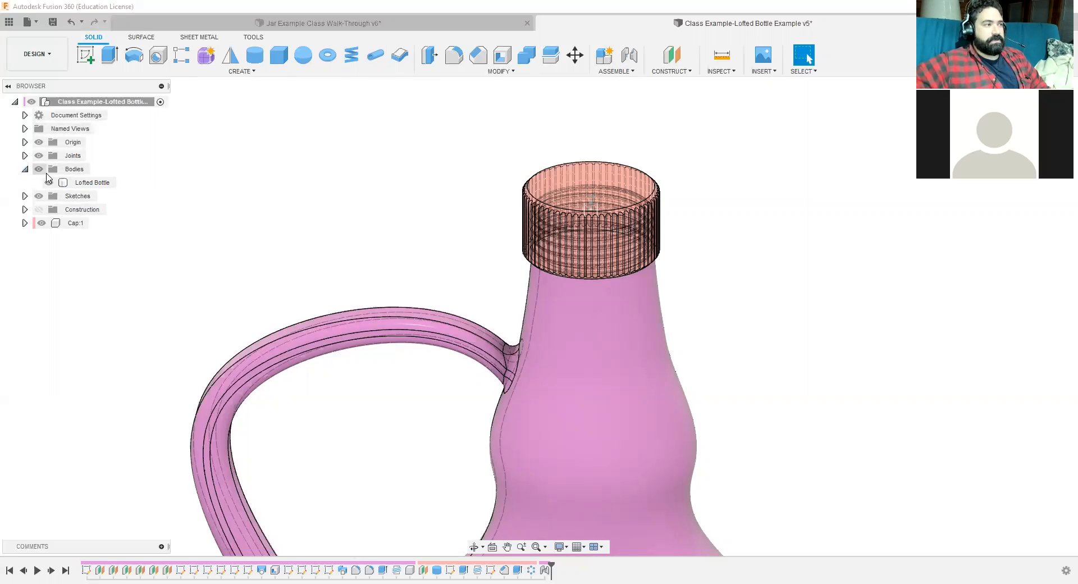
pyautogui.rightClick(85, 188)
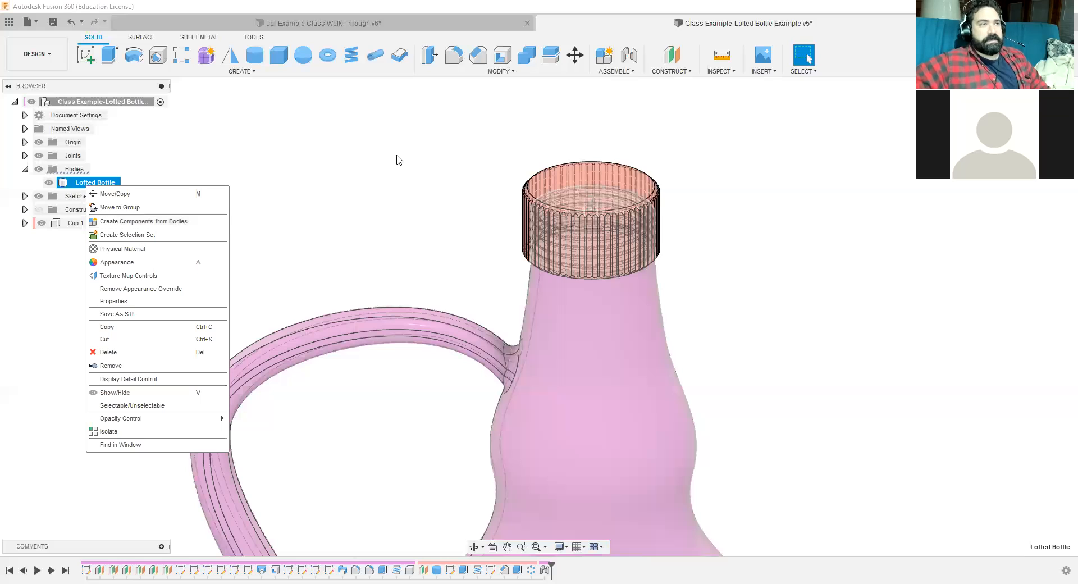
pyautogui.click(403, 154)
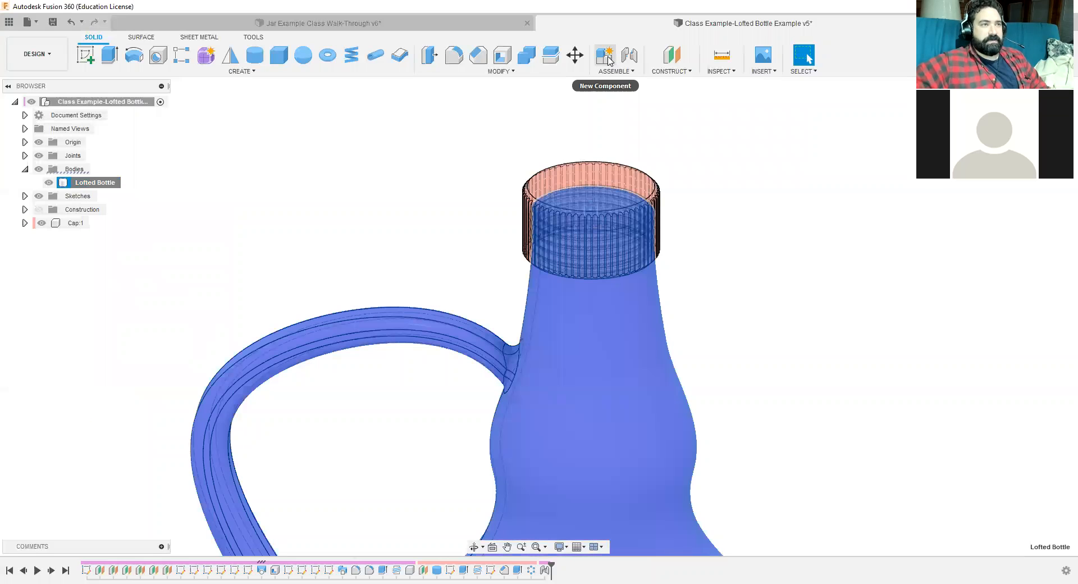
pyautogui.click(609, 60)
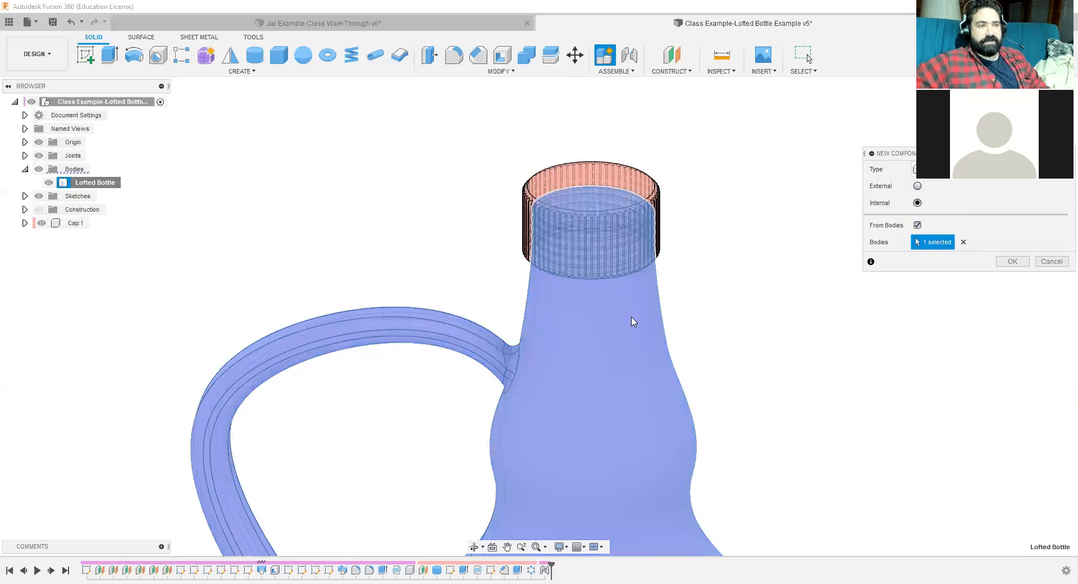
pyautogui.click(1051, 262)
# Step: Return to the Jar Example Class Walk-Through design and set the jar to a straight front view
pyautogui.scroll(-3, 817, 279)
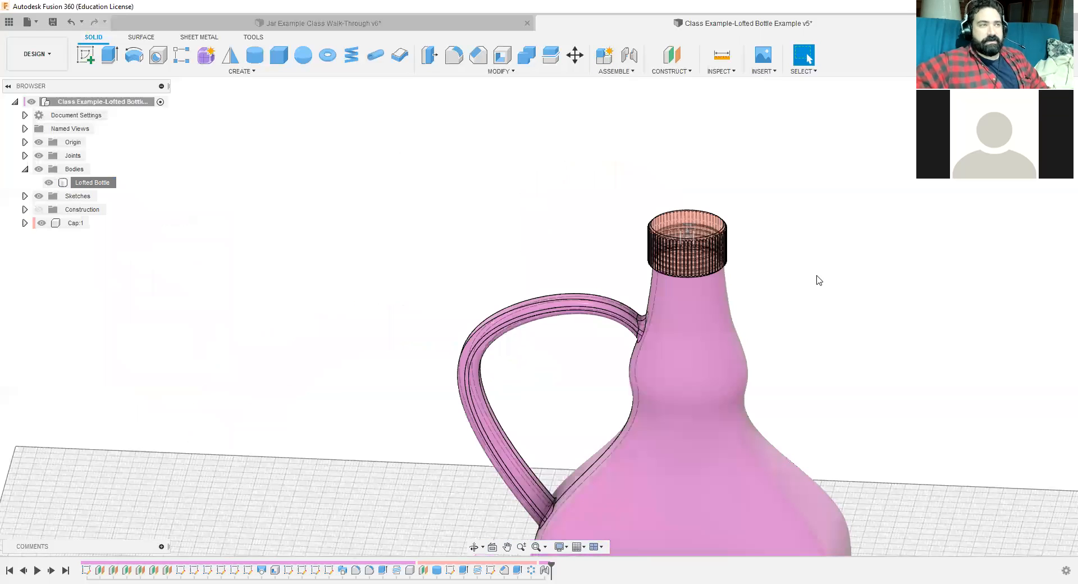
pyautogui.scroll(-3, 839, 306)
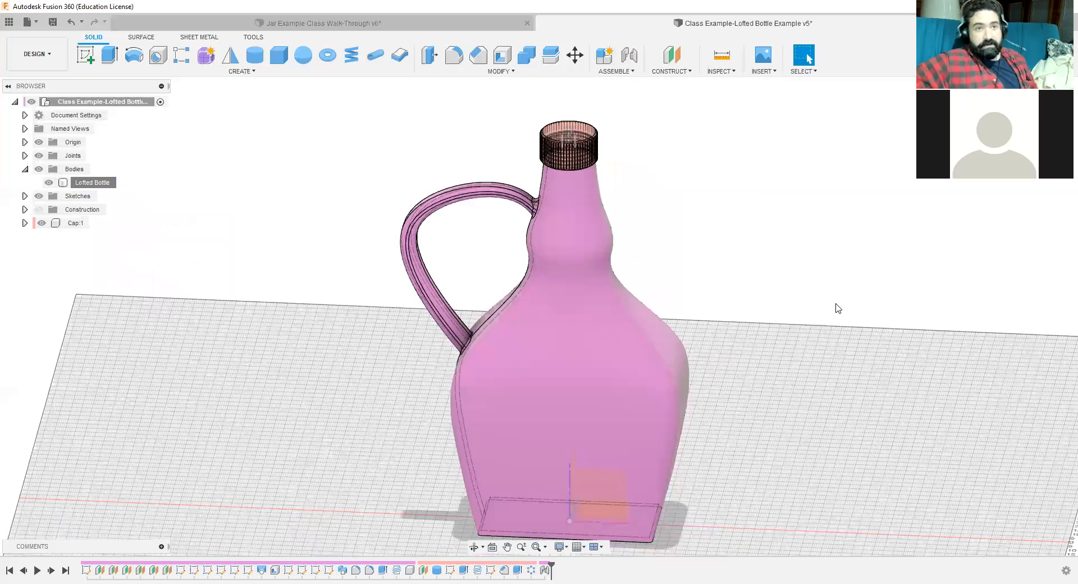
pyautogui.scroll(-1, 839, 309)
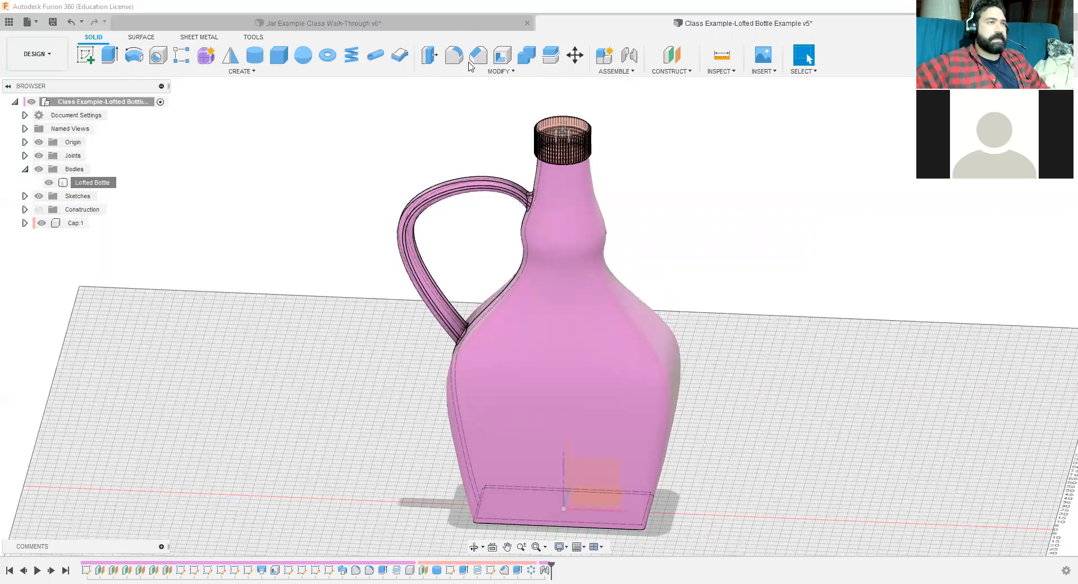
pyautogui.click(324, 24)
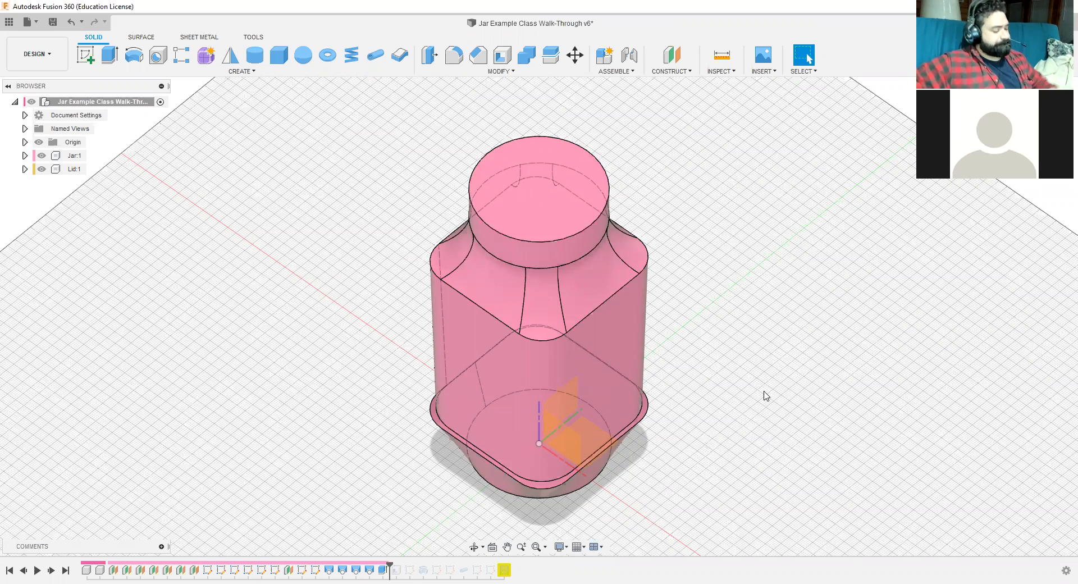
pyautogui.press('F4')
pyautogui.moveTo(704, 409); pyautogui.dragTo(901, 501)
pyautogui.press('Escape')
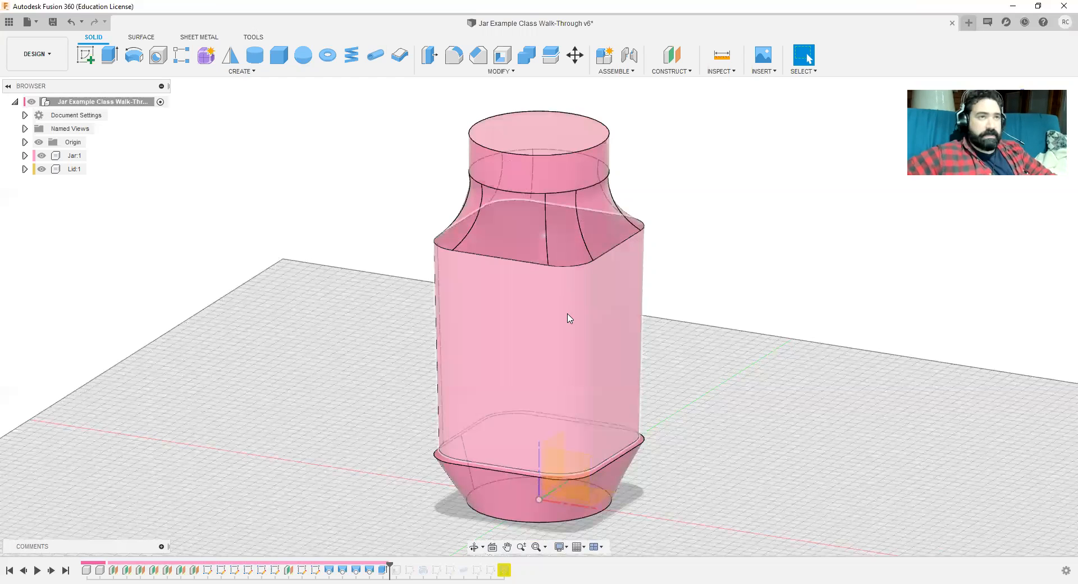
pyautogui.keyDown('shift'); pyautogui.moveTo(693, 470); pyautogui.dragTo(715, 450, button='middle'); pyautogui.keyUp('shift')
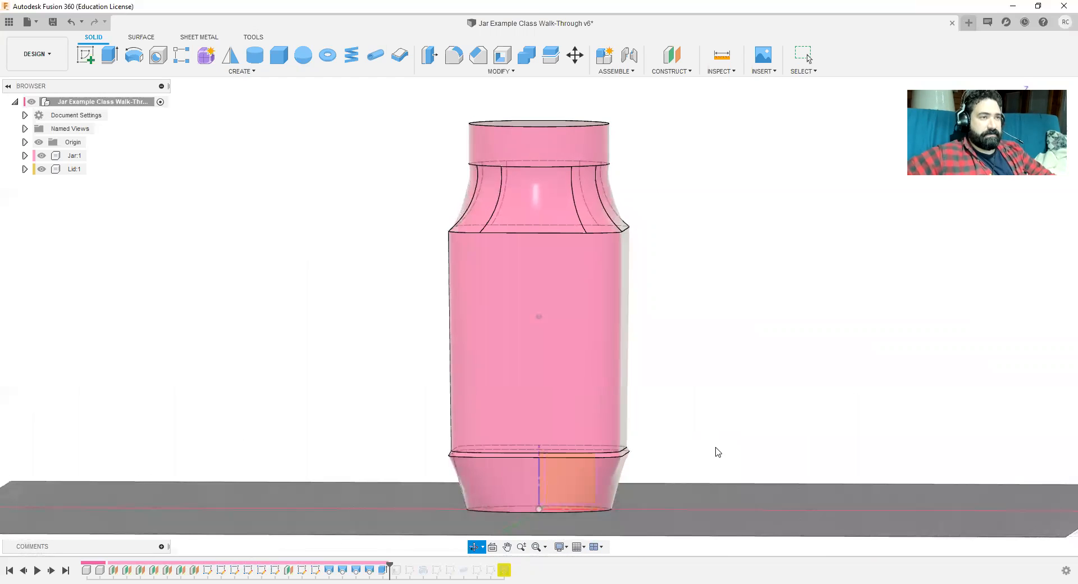
pyautogui.press('Escape')
pyautogui.click(1043, 114)
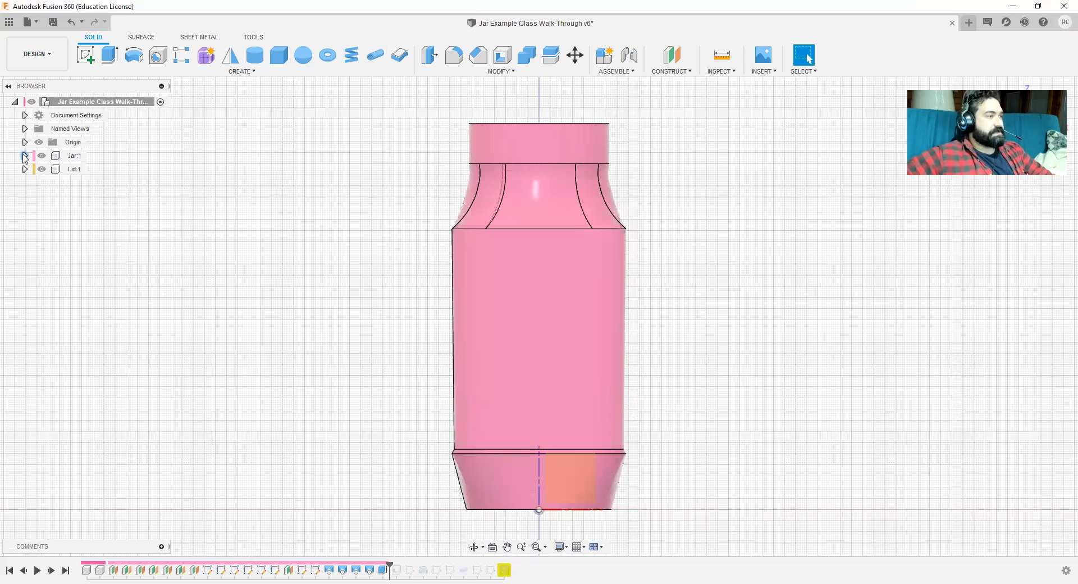
# Step: Expand the Jar component and make its sketches visible
pyautogui.click(95, 156)
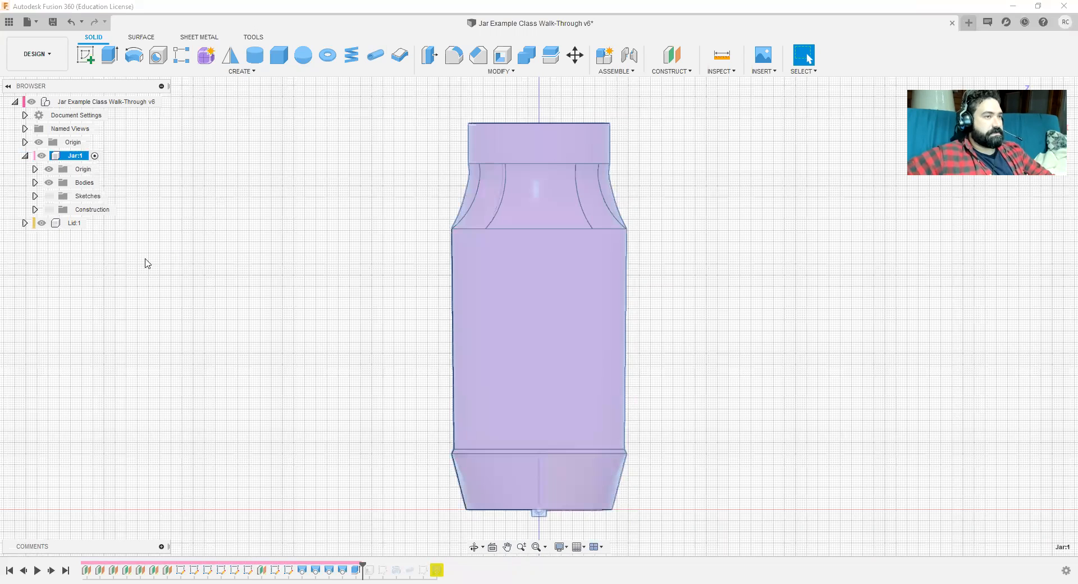
pyautogui.click(228, 218)
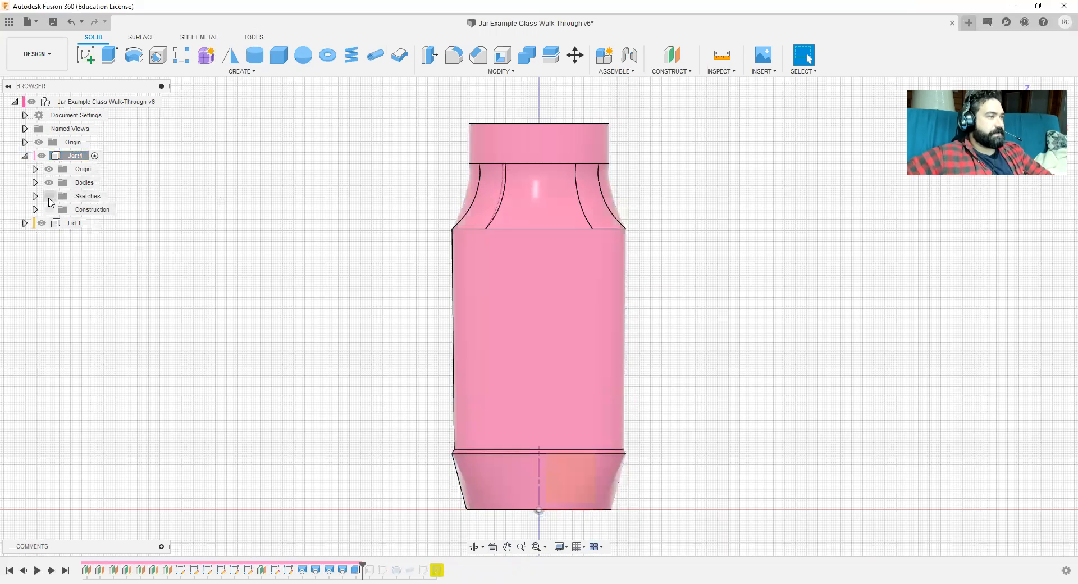
pyautogui.click(48, 196)
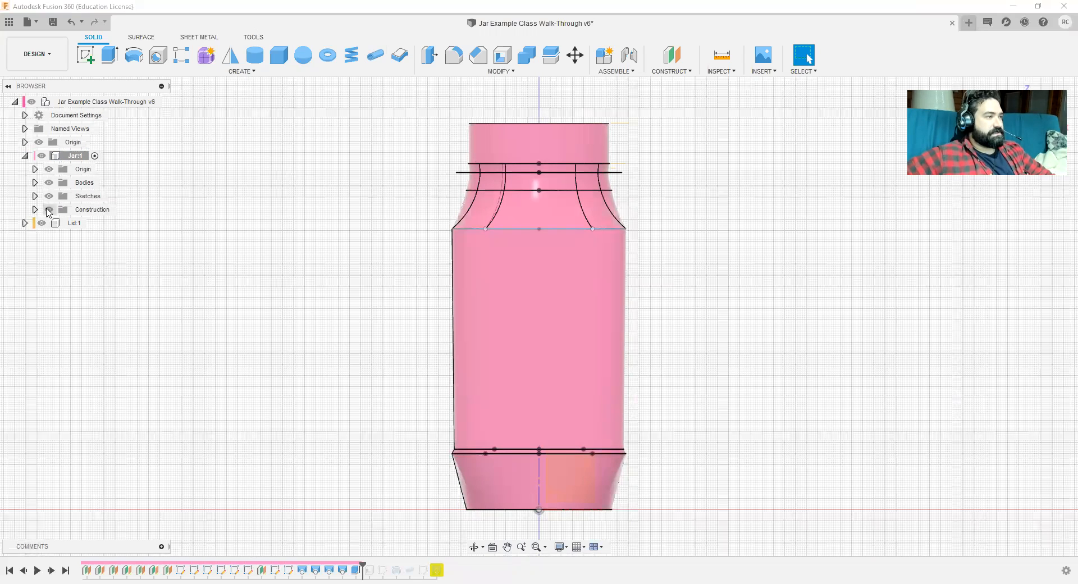
# Step: Examine the jar's profile sketches and construction planes from the shoulder down to the base
pyautogui.click(35, 210)
pyautogui.click(36, 210)
pyautogui.click(35, 197)
pyautogui.click(35, 196)
pyautogui.moveTo(683, 320)
pyautogui.keyDown('shift'); pyautogui.mouseDown(button='middle')
pyautogui.moveTo(602, 310)
pyautogui.moveTo(631, 312)
pyautogui.moveTo(598, 497)
pyautogui.mouseUp(button='middle'); pyautogui.keyUp('shift')
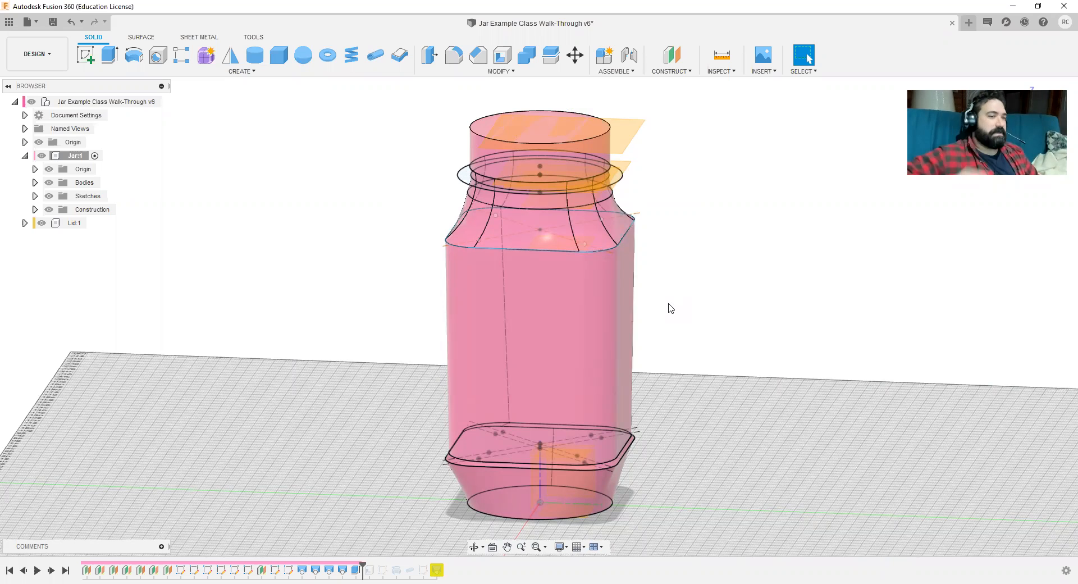
pyautogui.scroll(3, 665, 288)
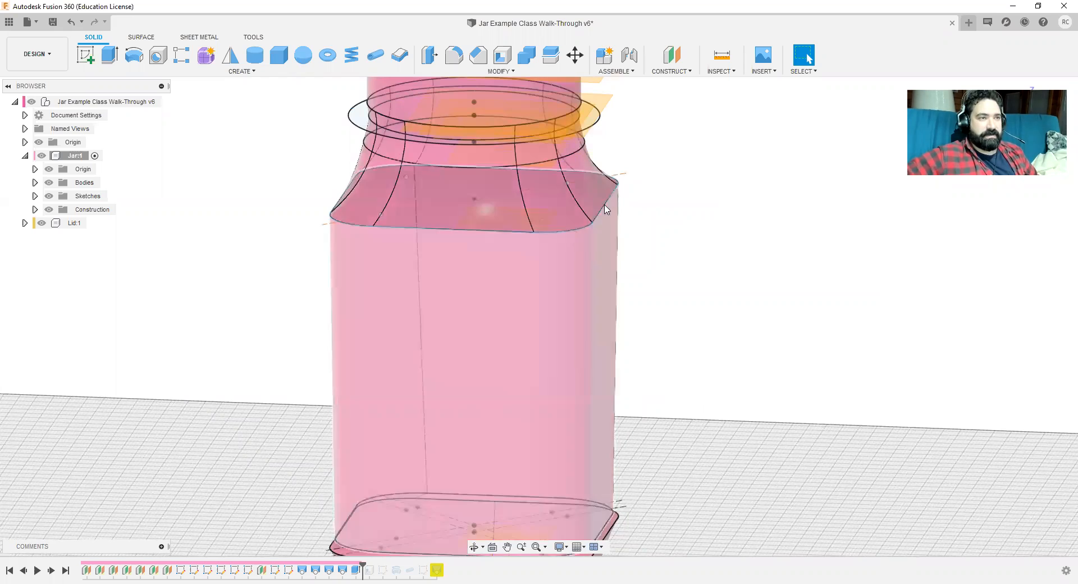
pyautogui.moveTo(720, 356); pyautogui.dragTo(728, 144, button='middle')
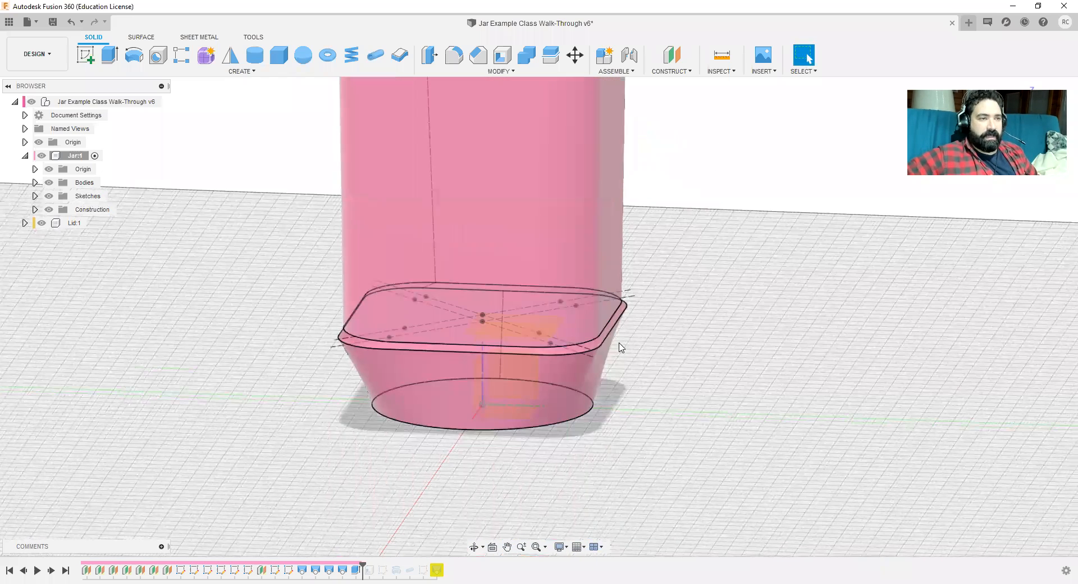
pyautogui.scroll(3, 629, 330)
pyautogui.scroll(2, 629, 330)
pyautogui.moveTo(630, 330); pyautogui.dragTo(644, 310, button='middle')
pyautogui.scroll(-2, 645, 313)
pyautogui.scroll(-5, 645, 313)
pyautogui.moveTo(667, 275); pyautogui.dragTo(667, 373, button='middle')
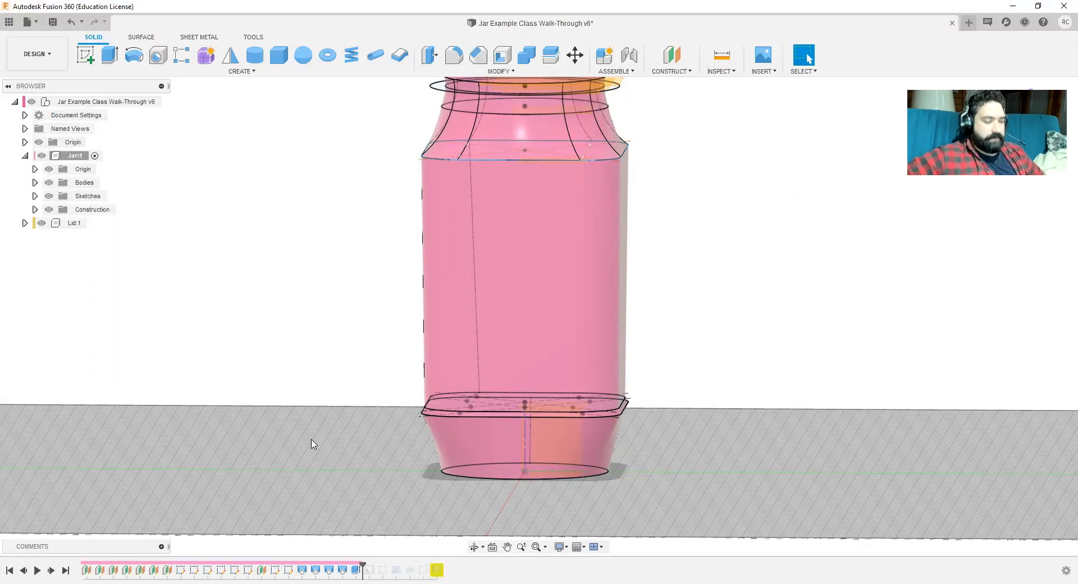
pyautogui.moveTo(309, 402); pyautogui.dragTo(320, 469, button='middle')
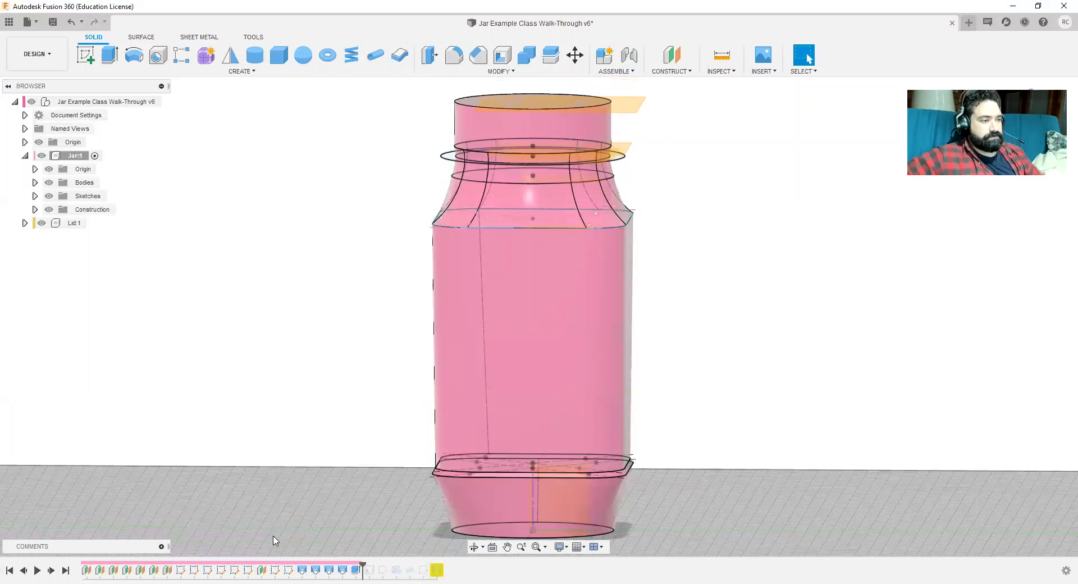
# Step: Roll the timeline back to just after the shoulder loft and review its four profiles and operation choices, leaving the feature unedited
pyautogui.moveTo(362, 566); pyautogui.dragTo(349, 566)
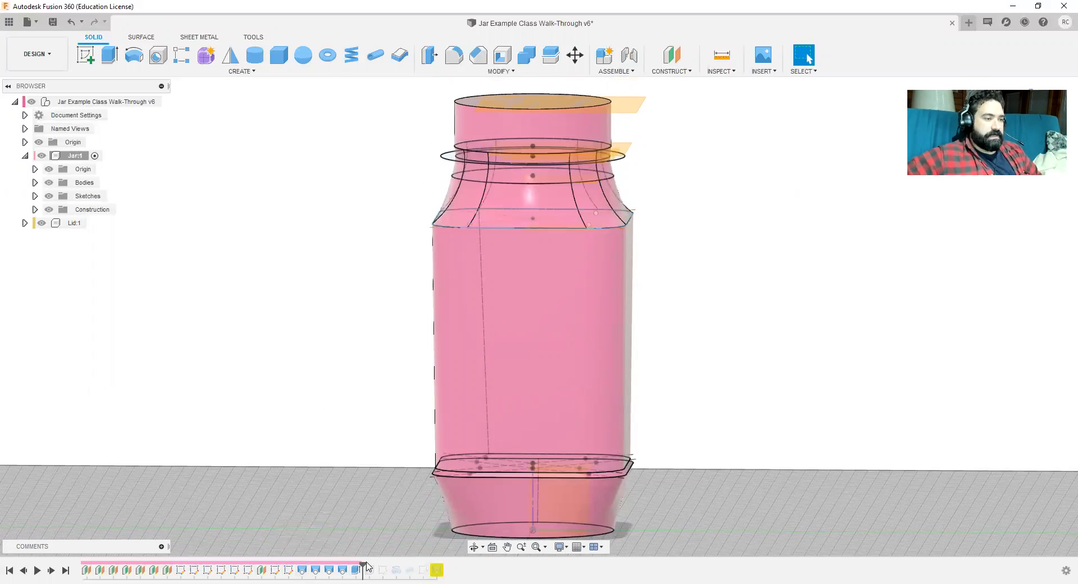
pyautogui.moveTo(306, 564); pyautogui.dragTo(307, 564)
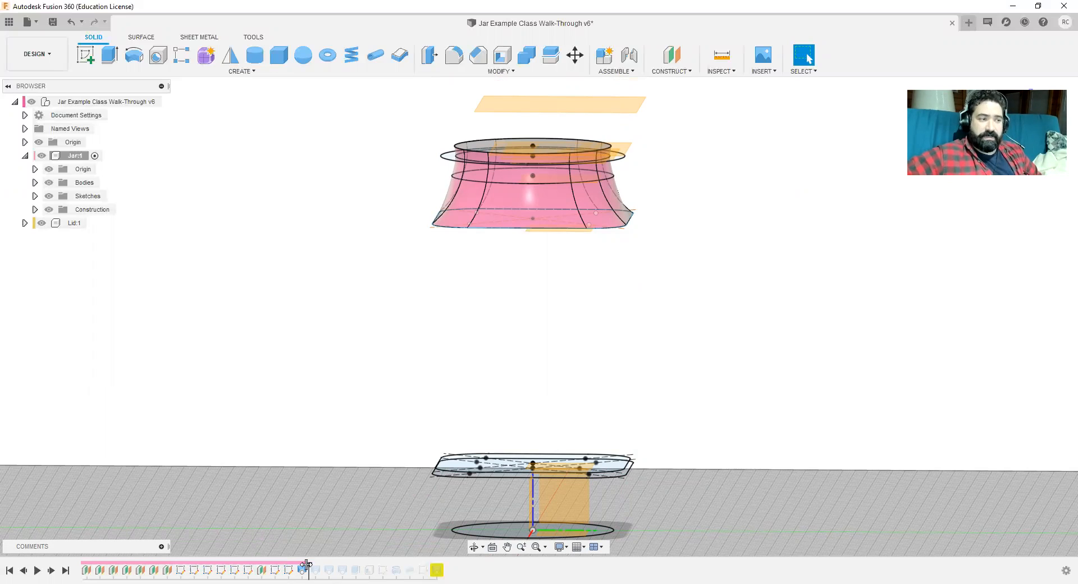
pyautogui.rightClick(303, 570)
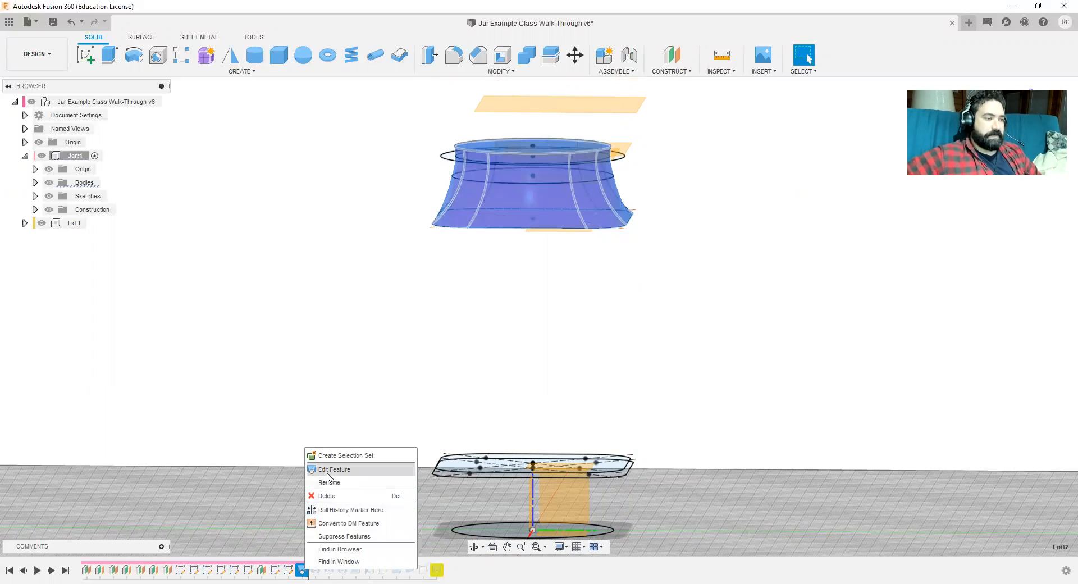
pyautogui.click(329, 471)
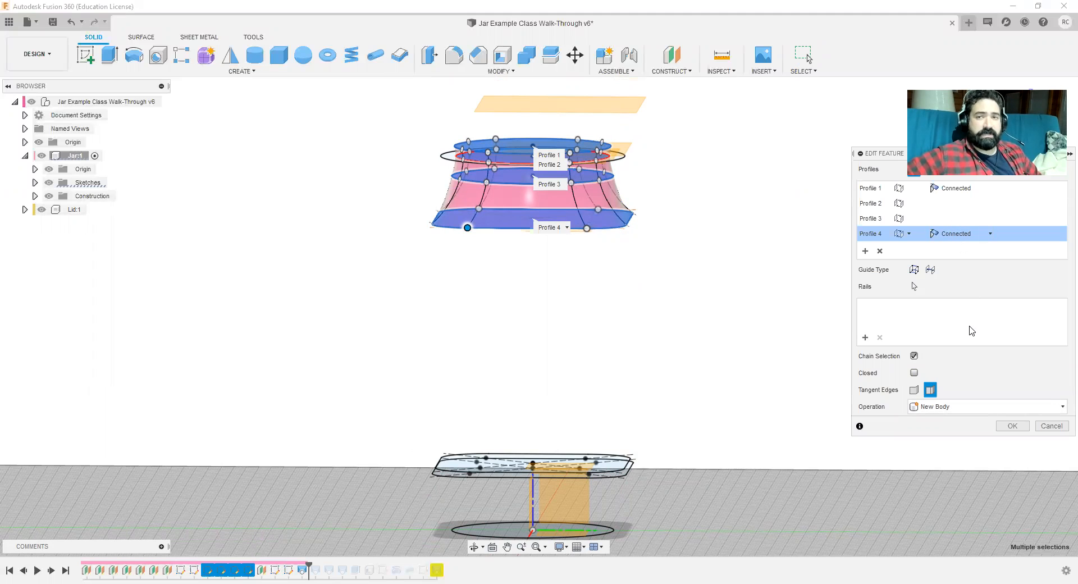
pyautogui.click(947, 409)
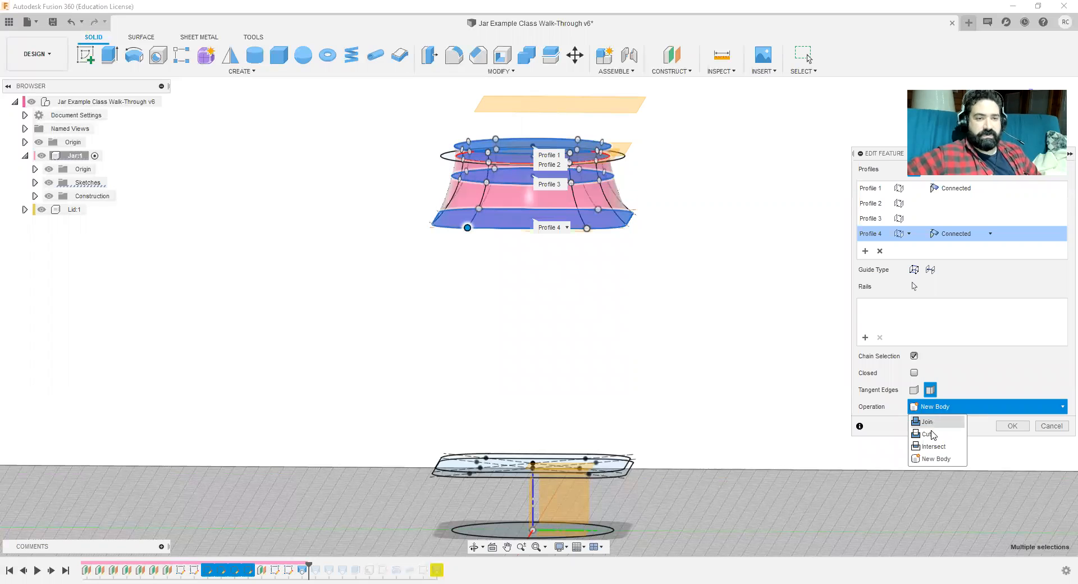
pyautogui.click(974, 370)
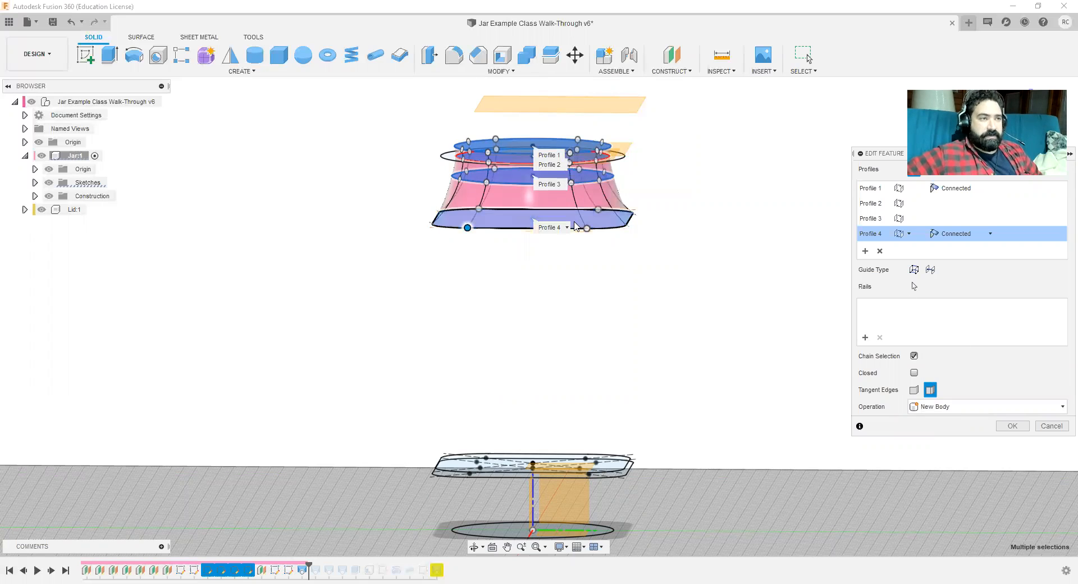
pyautogui.click(1052, 426)
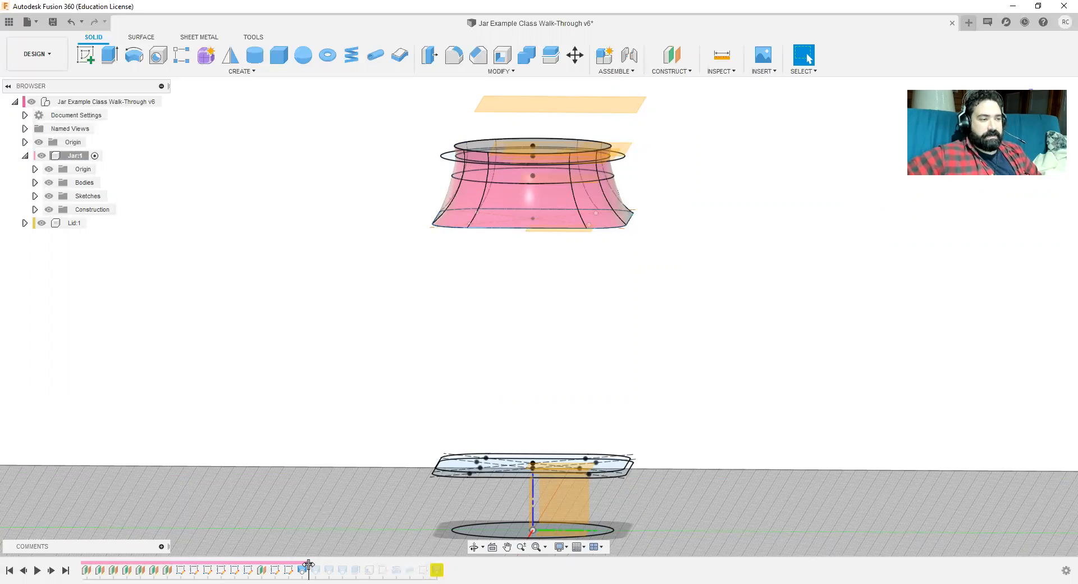
# Step: Roll the timeline forward past the second loft and examine the jar's main body between the shoulder and the lower profiles
pyautogui.moveTo(308, 564); pyautogui.dragTo(318, 564)
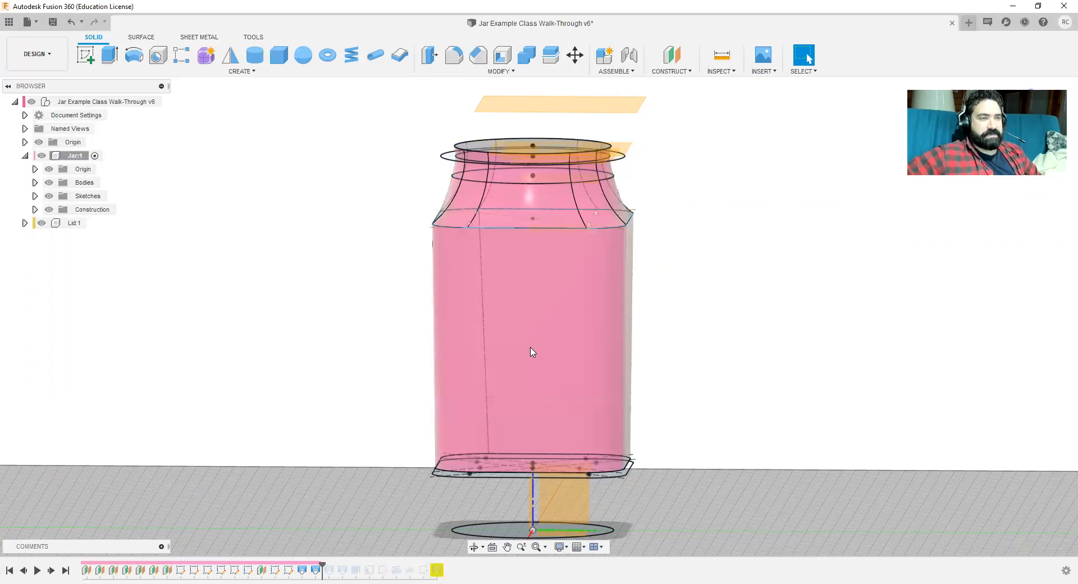
pyautogui.keyDown('shift'); pyautogui.moveTo(717, 317); pyautogui.dragTo(715, 300, button='middle'); pyautogui.keyUp('shift')
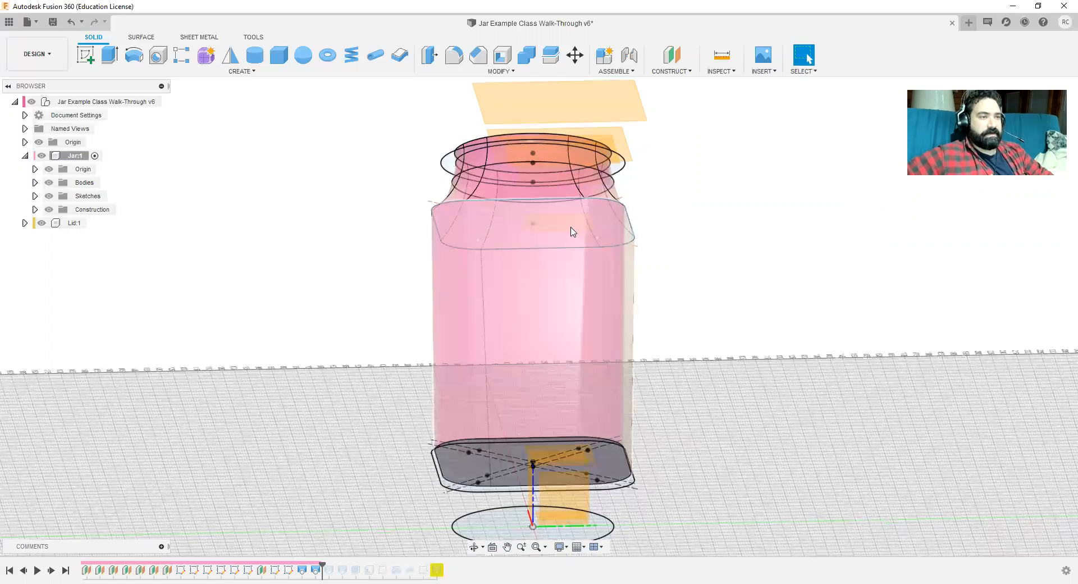
pyautogui.keyDown('shift'); pyautogui.moveTo(691, 392); pyautogui.dragTo(643, 248, button='middle'); pyautogui.keyUp('shift')
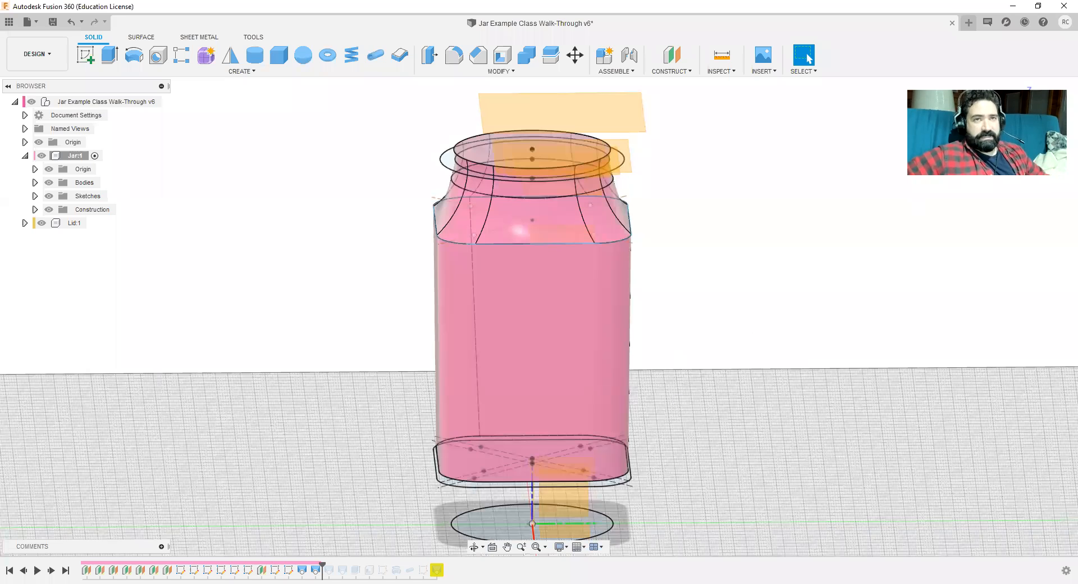
pyautogui.keyDown('shift'); pyautogui.moveTo(646, 283); pyautogui.dragTo(625, 192, button='middle'); pyautogui.keyUp('shift')
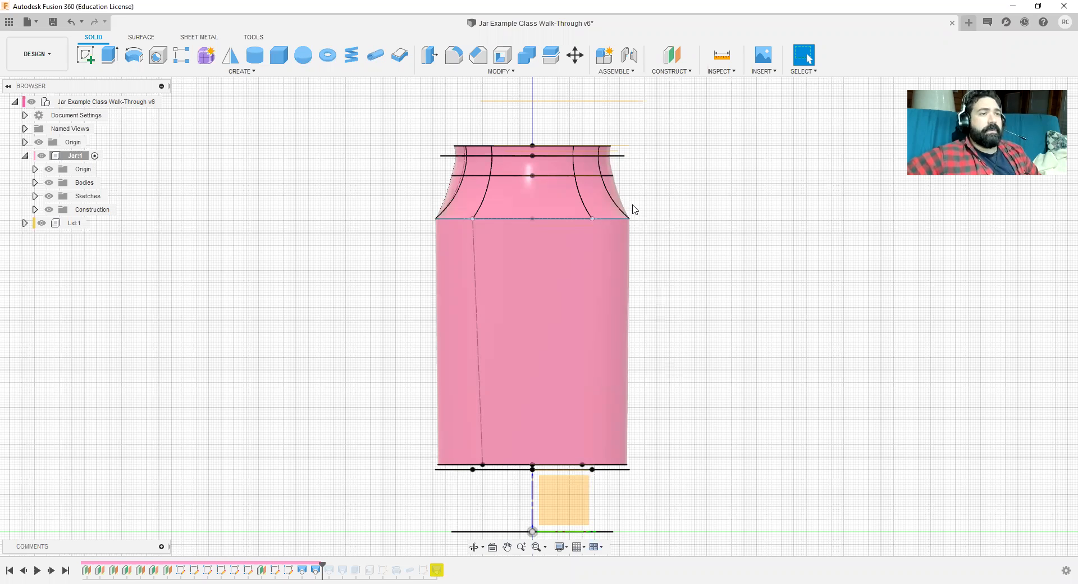
pyautogui.scroll(3, 634, 209)
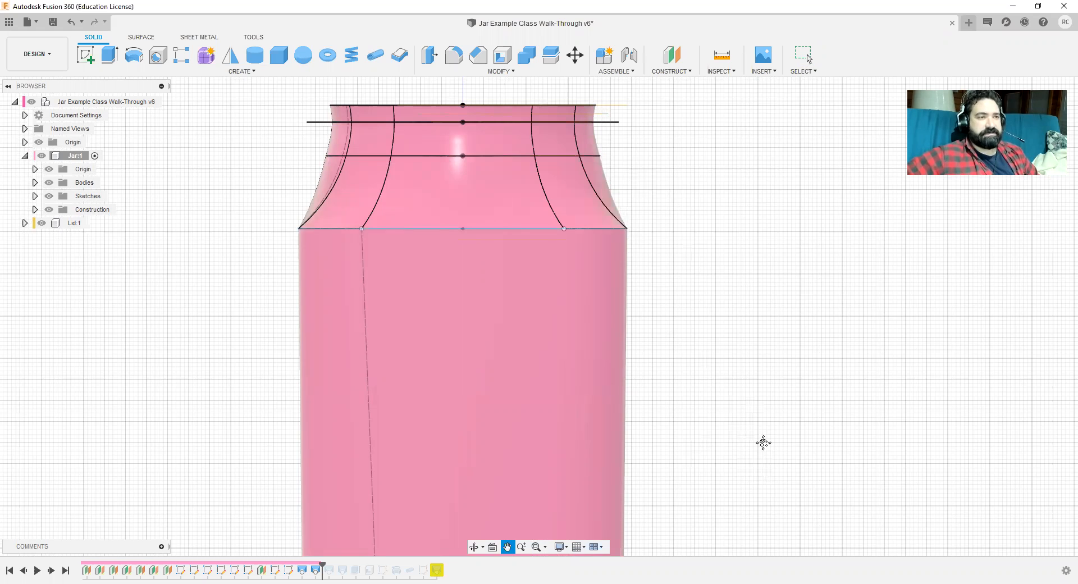
pyautogui.moveTo(764, 443); pyautogui.dragTo(764, 236, button='middle')
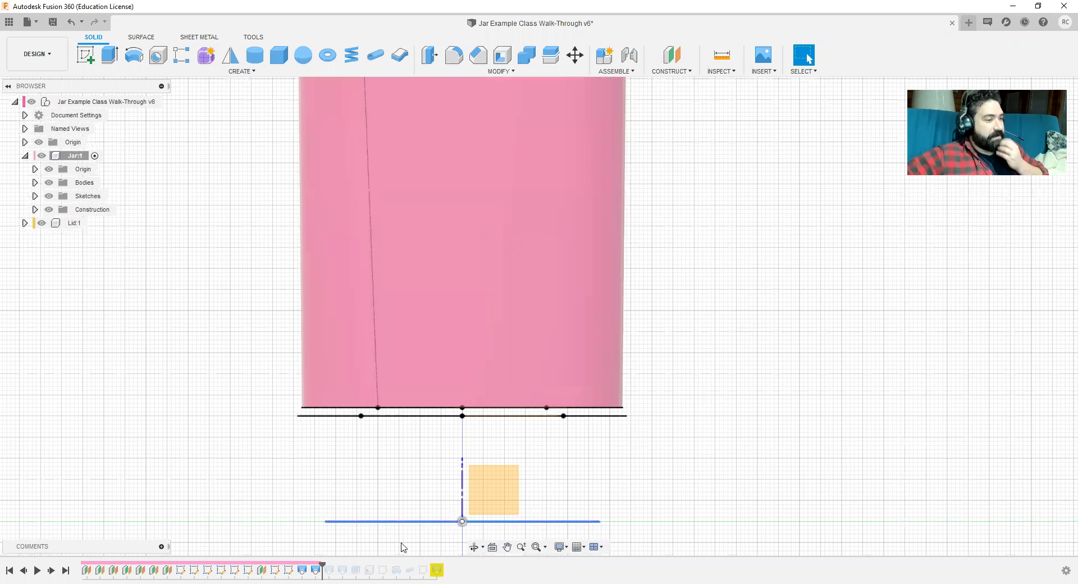
# Step: Roll the timeline forward past the third loft and inspect the short flared lip below the main body
pyautogui.moveTo(327, 565); pyautogui.dragTo(336, 565)
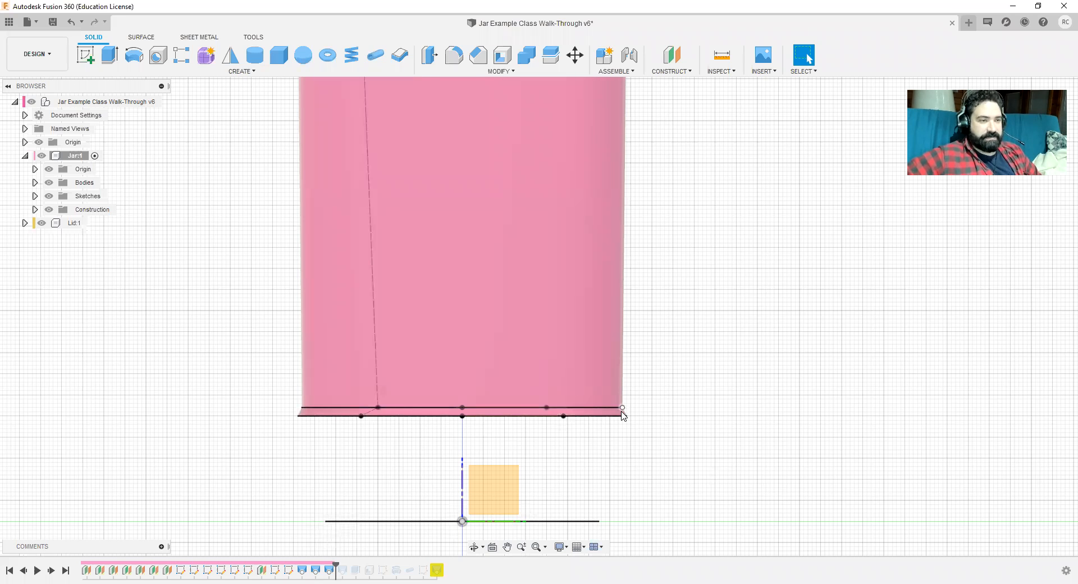
pyautogui.scroll(3, 623, 415)
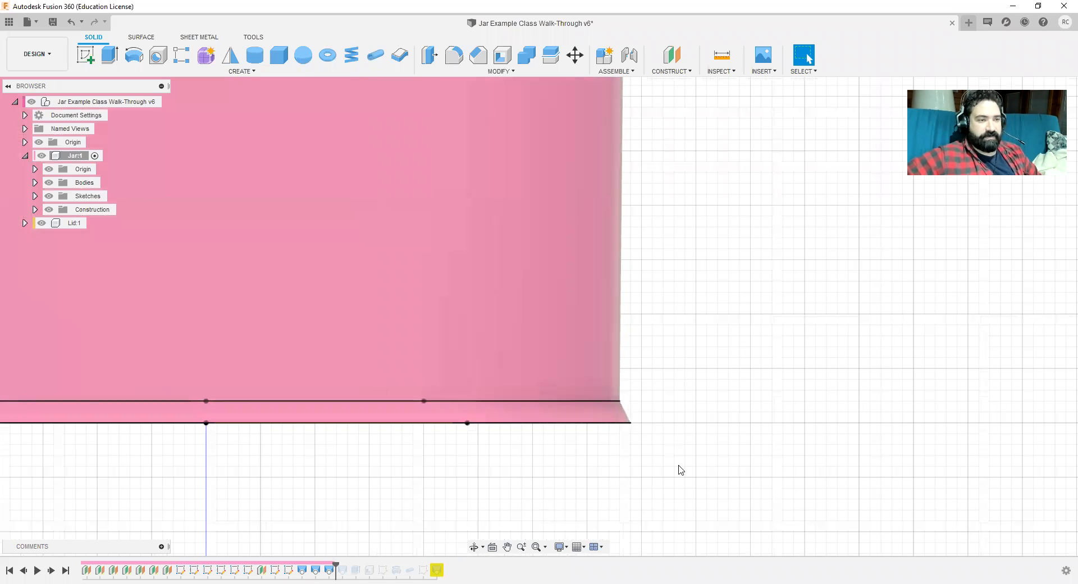
pyautogui.moveTo(682, 470); pyautogui.dragTo(683, 279, button='middle')
# Step: Roll the timeline forward past the base loft and review its two profiles and operation choices, leaving the feature unedited
pyautogui.moveTo(340, 568); pyautogui.dragTo(350, 569)
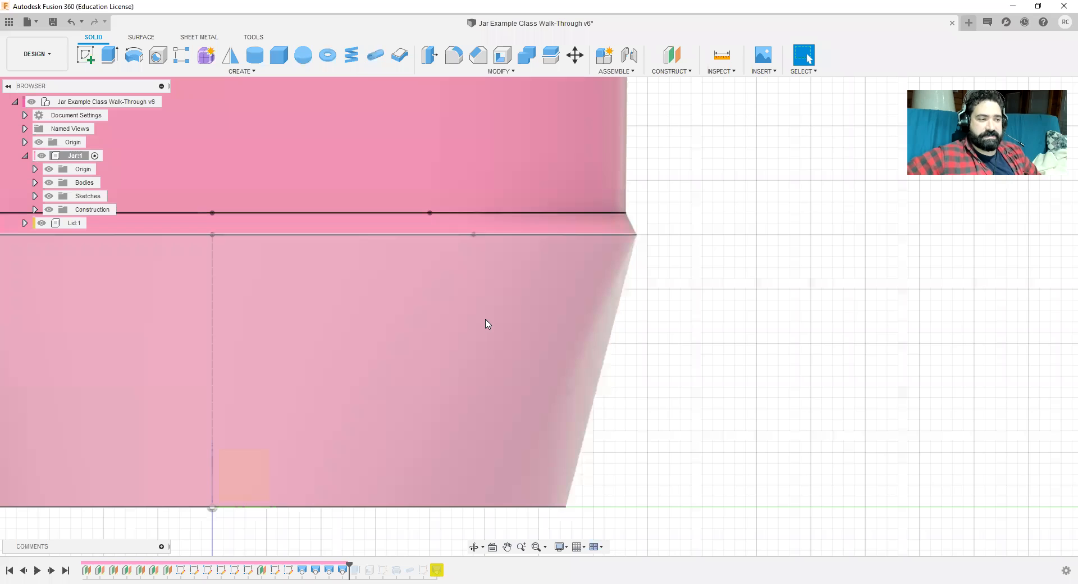
pyautogui.rightClick(343, 570)
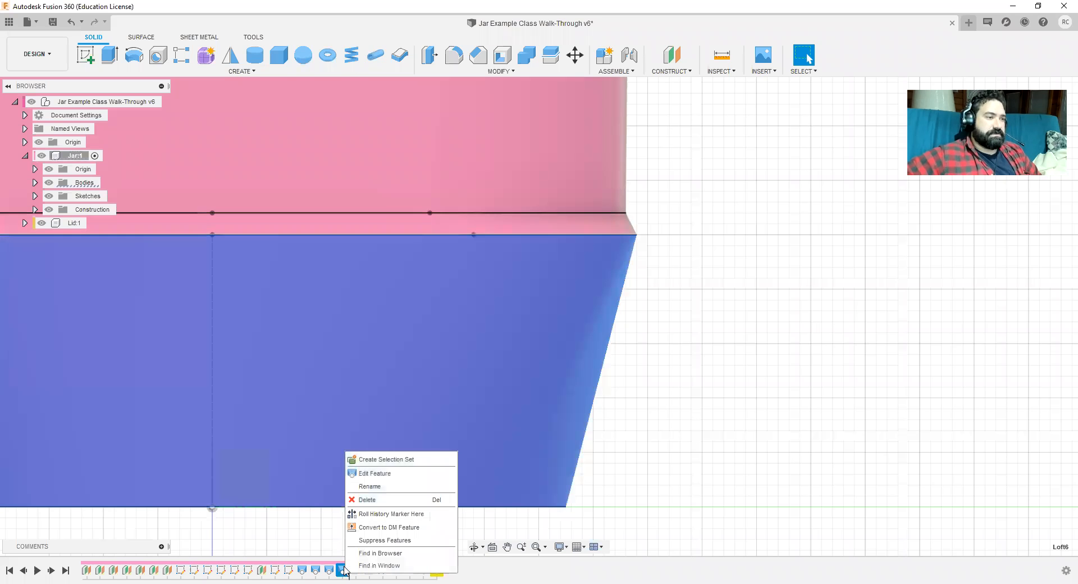
pyautogui.click(374, 474)
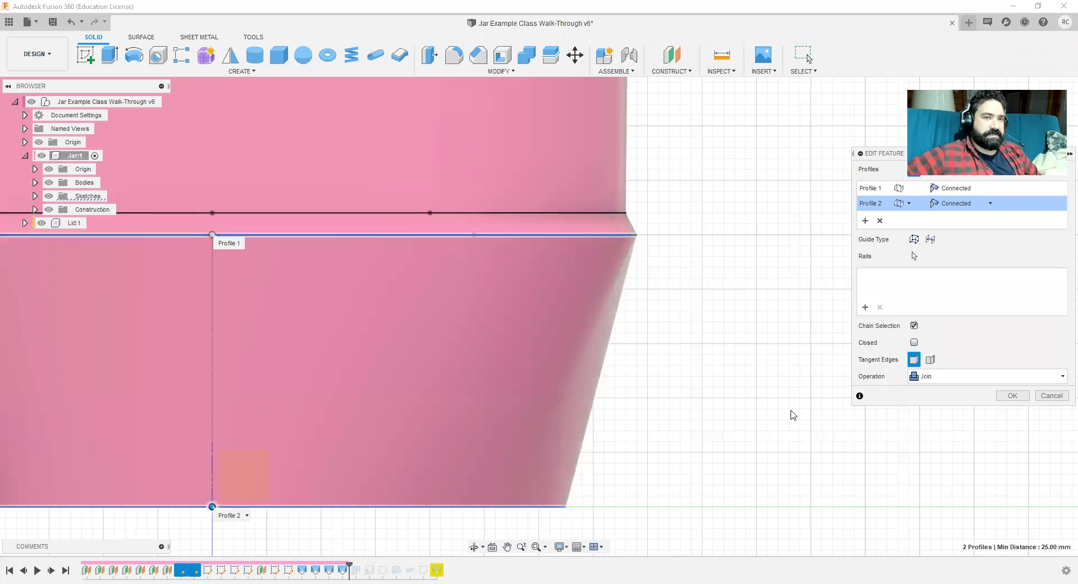
pyautogui.click(967, 382)
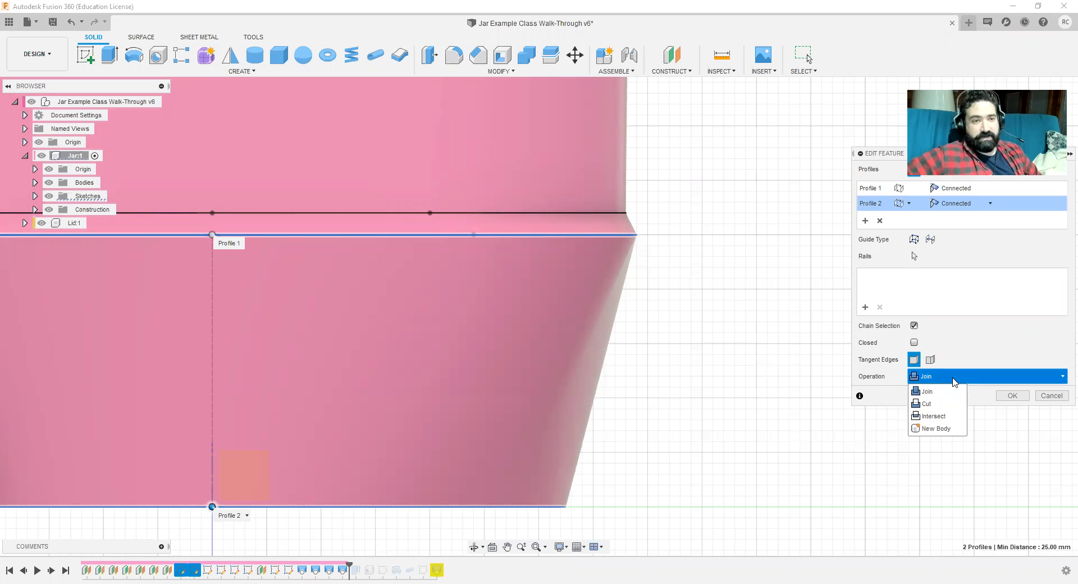
pyautogui.click(955, 382)
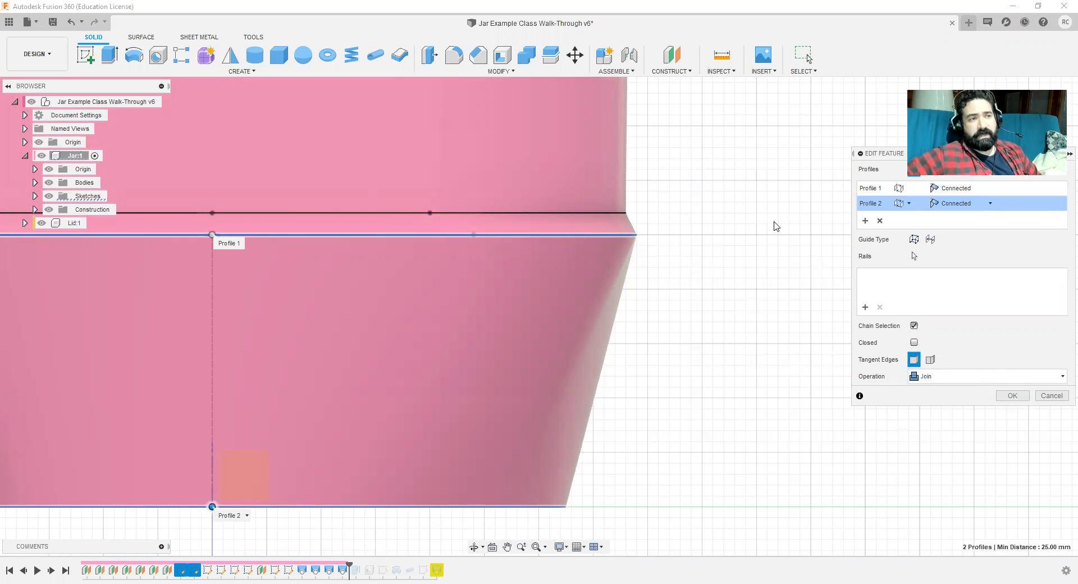
pyautogui.moveTo(775, 229); pyautogui.dragTo(749, 395, button='middle')
pyautogui.scroll(-3, 635, 361)
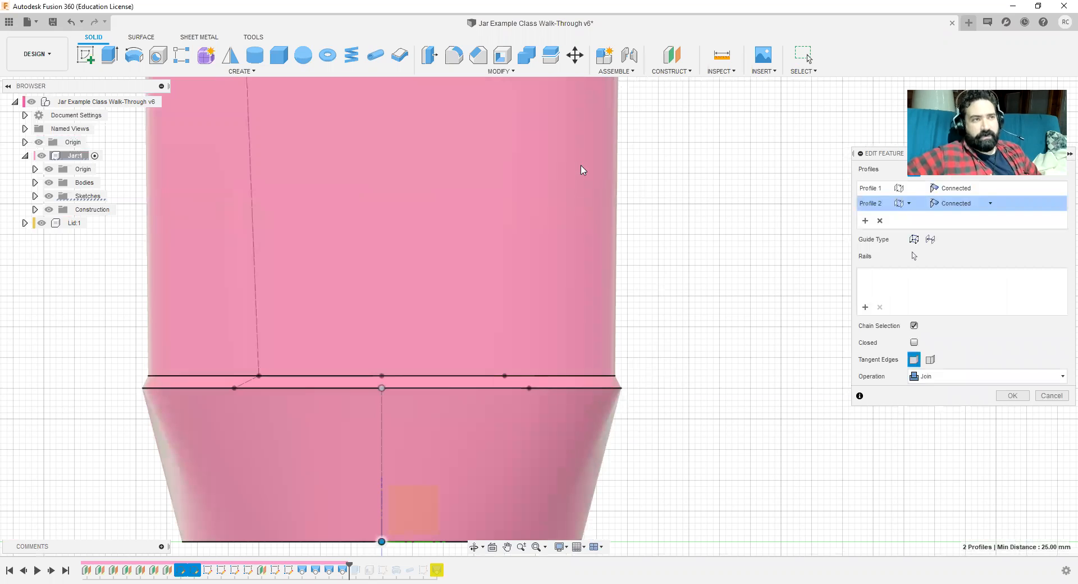
pyautogui.click(1063, 398)
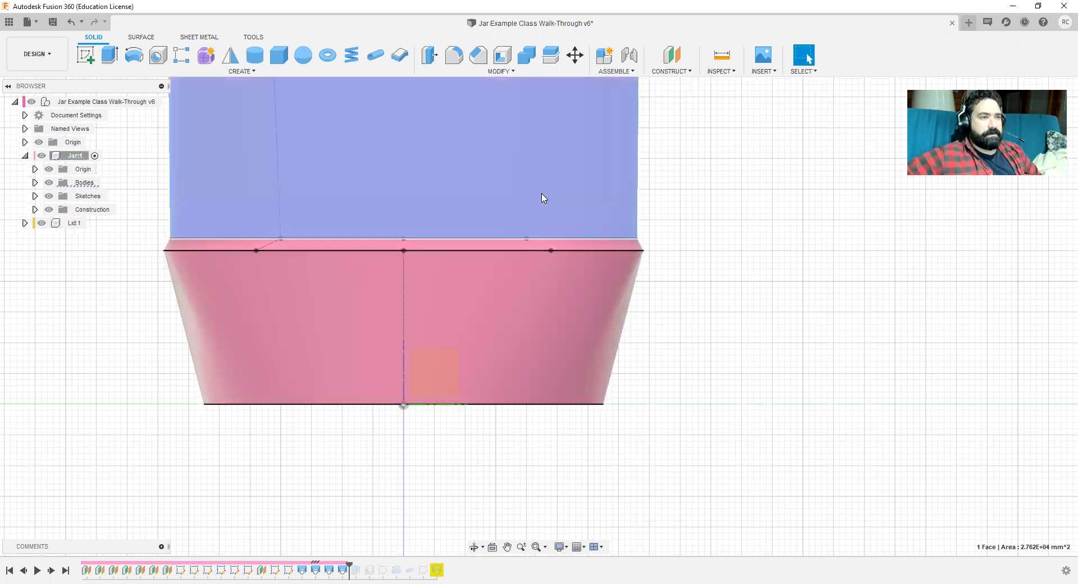
# Step: Clear the selection of the jar and roll the timeline forward past the cylindrical neck extrusion
pyautogui.click(544, 198)
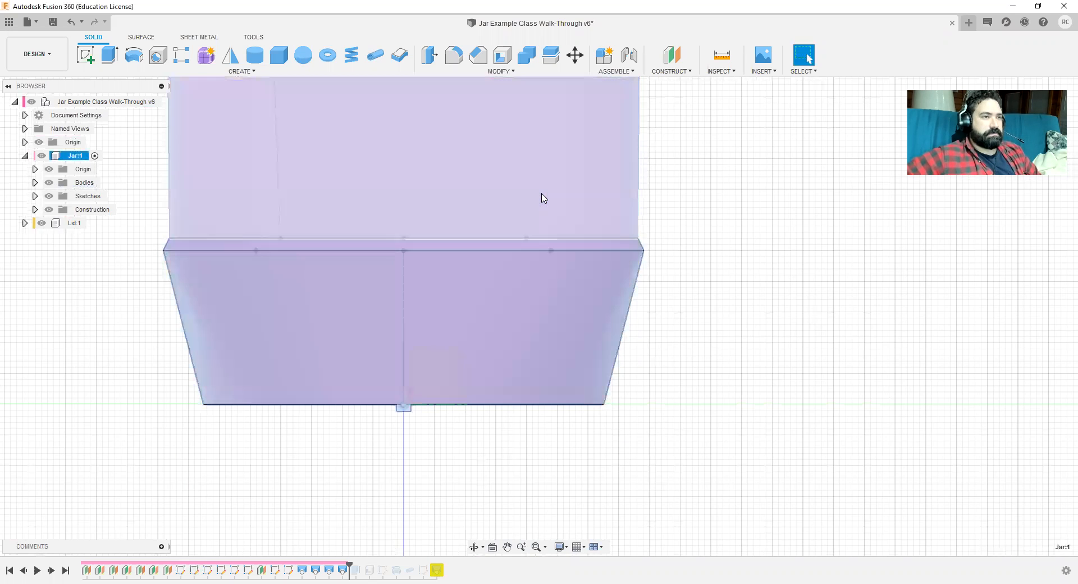
pyautogui.scroll(-4, 672, 221)
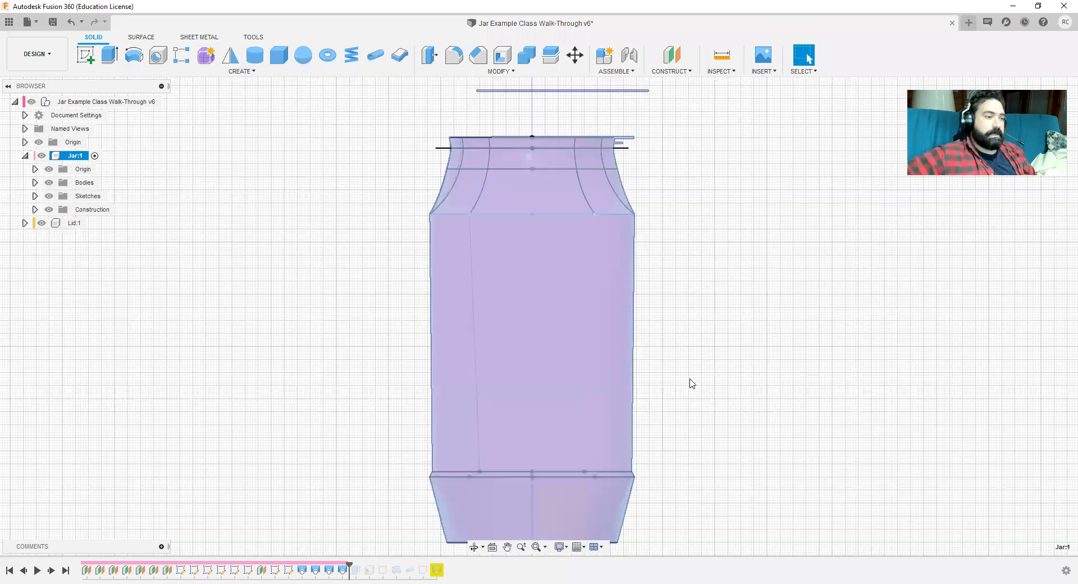
pyautogui.click(720, 291)
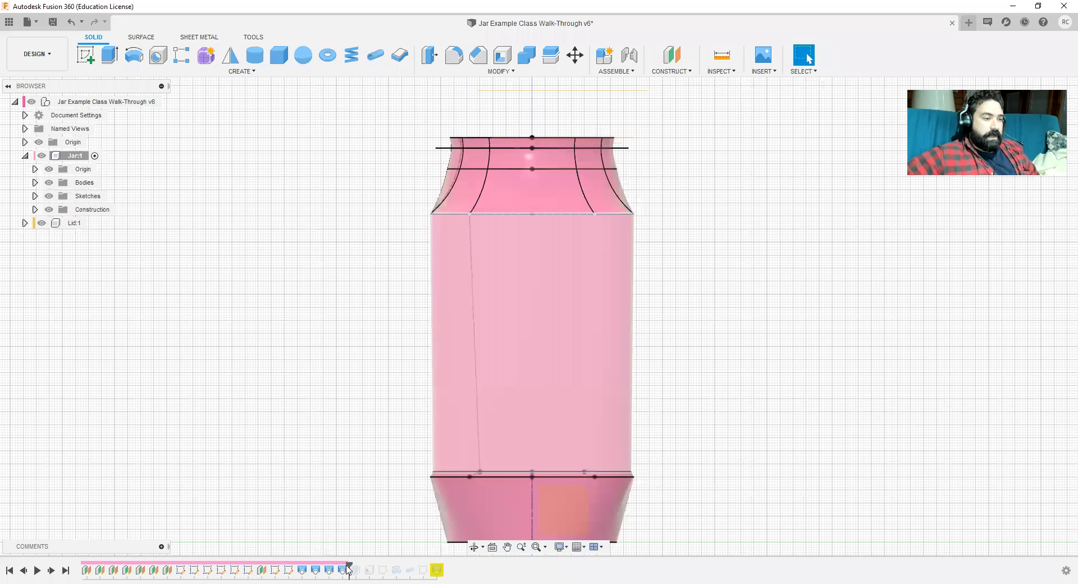
pyautogui.moveTo(349, 570); pyautogui.dragTo(363, 568)
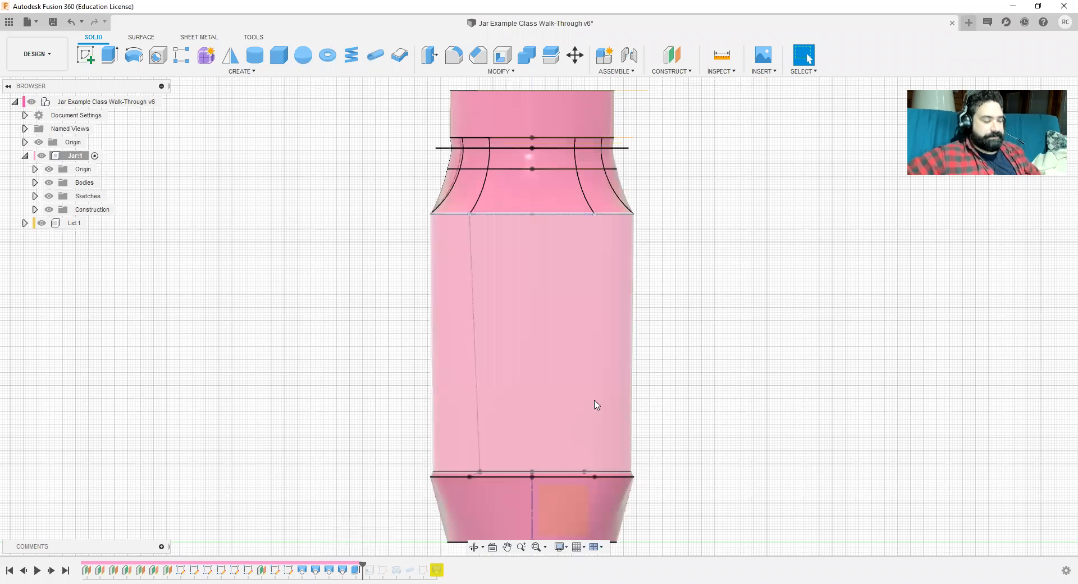
# Step: Hide the Jar component's construction planes and sketches so only the solid body shows around the neck
pyautogui.keyDown('shift'); pyautogui.moveTo(629, 389); pyautogui.dragTo(611, 413, button='middle'); pyautogui.keyUp('shift')
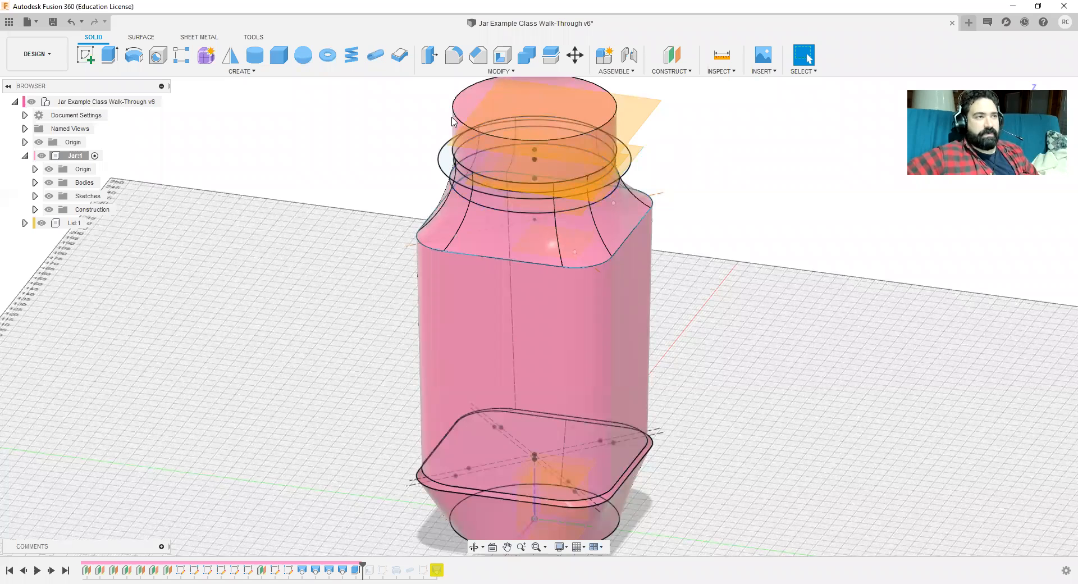
pyautogui.scroll(3, 462, 138)
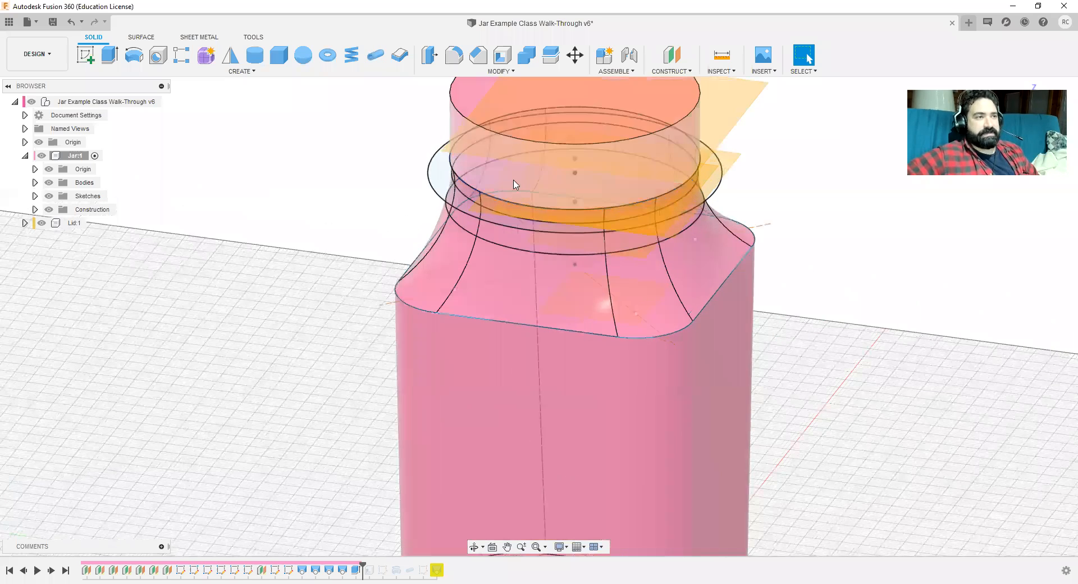
pyautogui.click(46, 211)
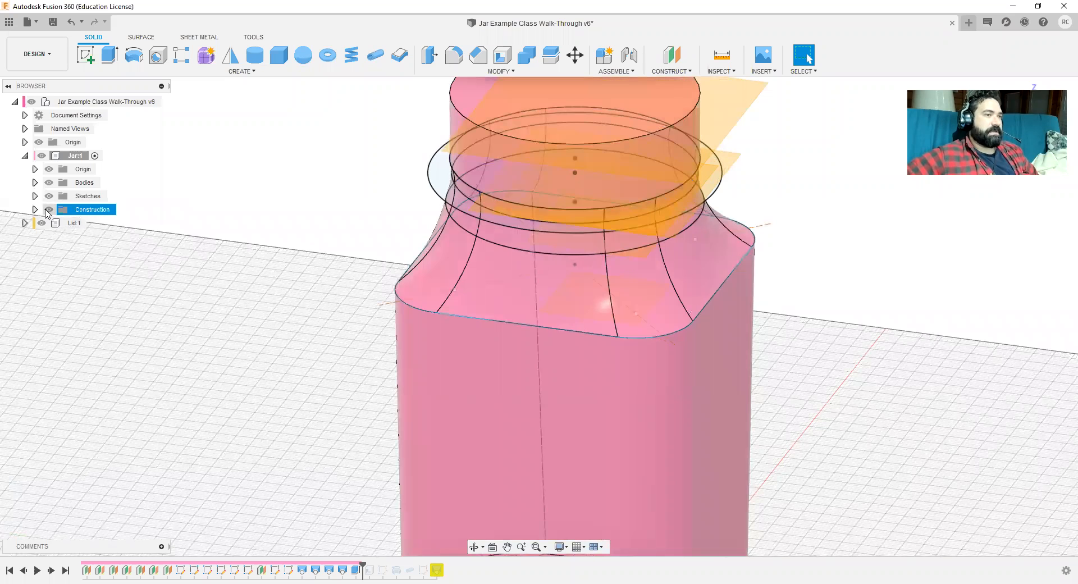
pyautogui.click(48, 209)
pyautogui.click(48, 196)
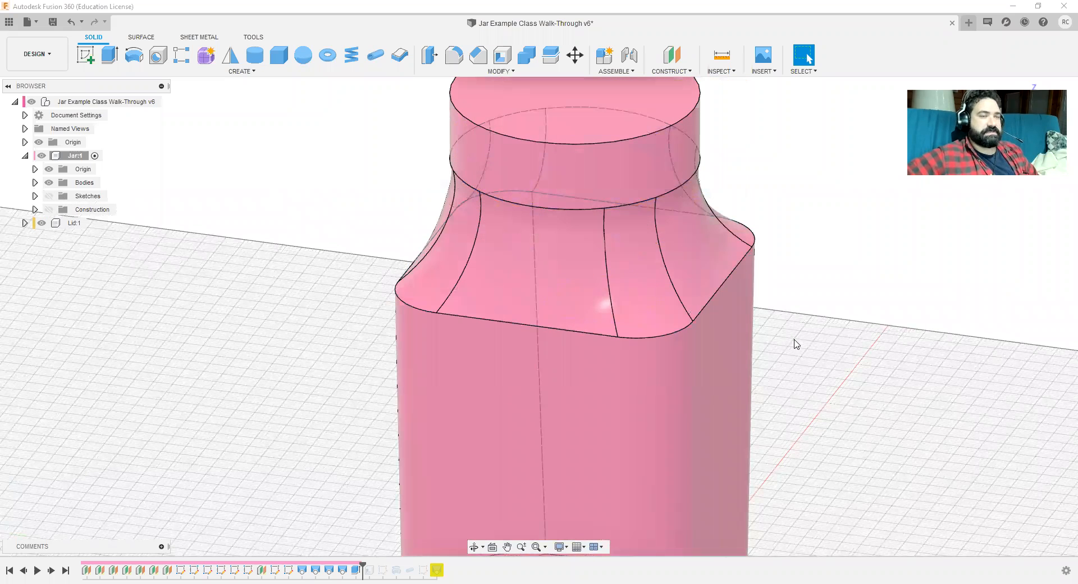
# Step: Roll the timeline forward past the shell and the sketch after it, and inspect the hollowed neck opening
pyautogui.scroll(-3, 843, 377)
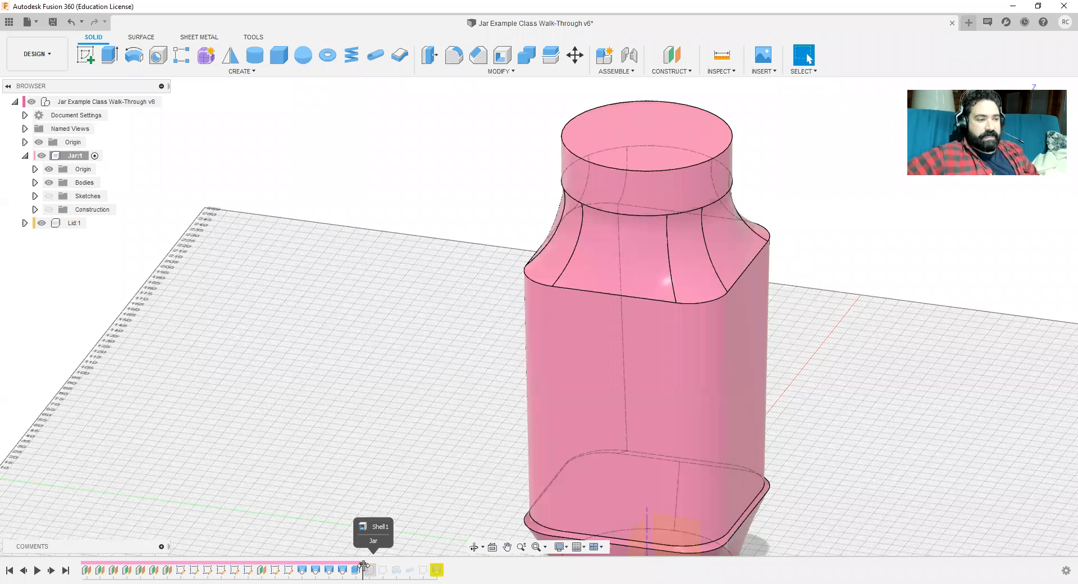
pyautogui.moveTo(363, 568); pyautogui.dragTo(390, 567)
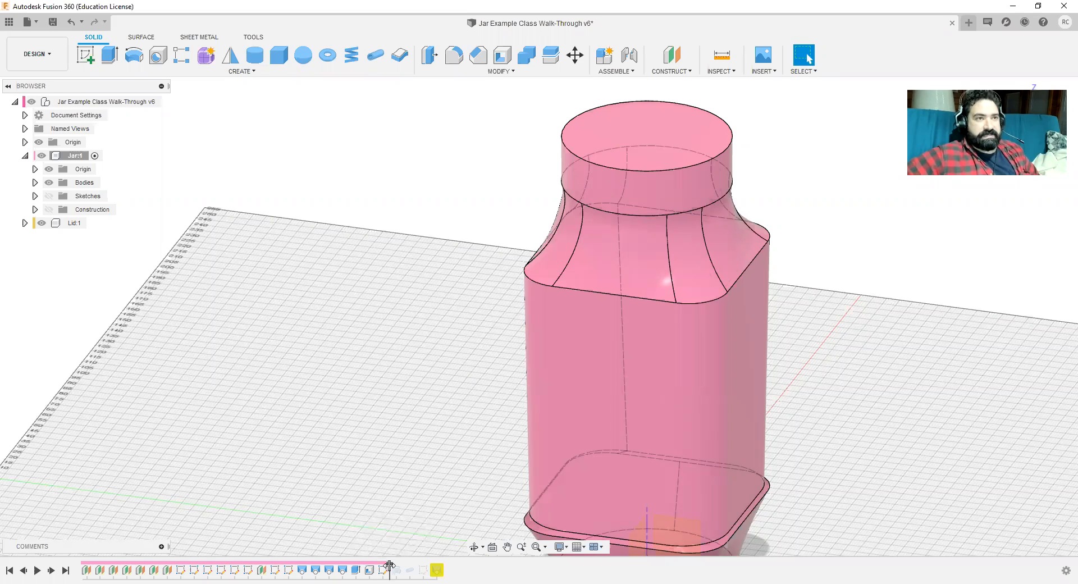
pyautogui.scroll(3, 619, 288)
pyautogui.moveTo(895, 275); pyautogui.dragTo(791, 434, button='middle')
pyautogui.keyDown('shift'); pyautogui.moveTo(555, 451); pyautogui.dragTo(633, 441, button='middle'); pyautogui.keyUp('shift')
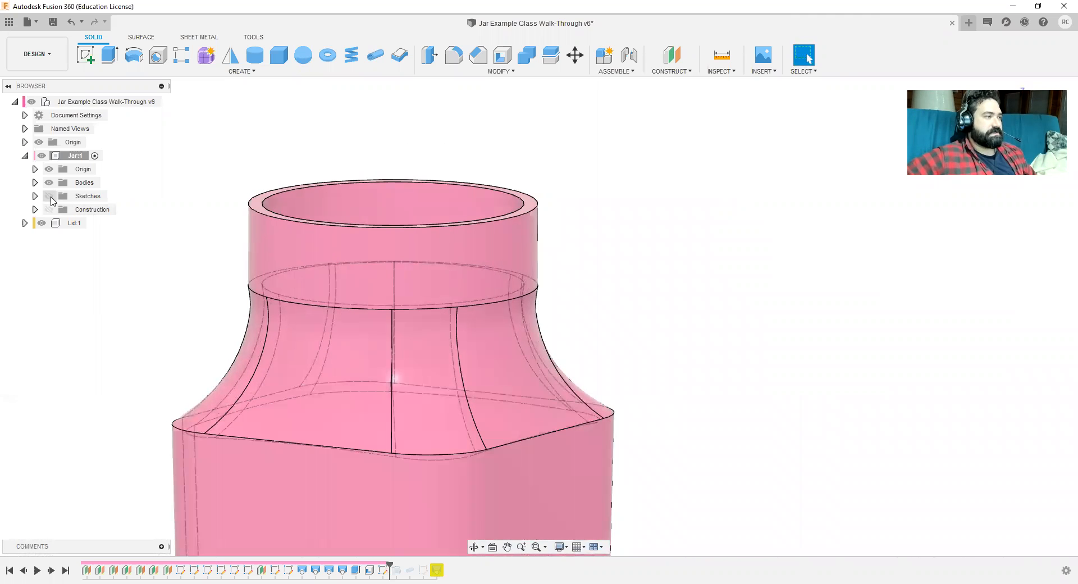
# Step: Show the Jar component's sketches and construction planes, and roll the timeline forward past the feature forming the ring around the neck
pyautogui.click(49, 196)
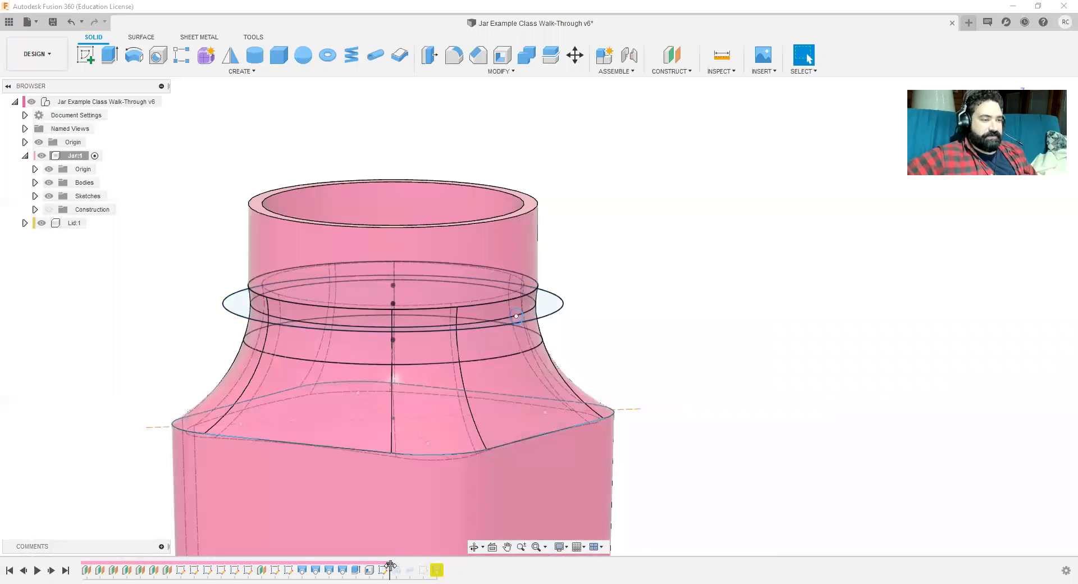
pyautogui.moveTo(390, 566); pyautogui.dragTo(404, 564)
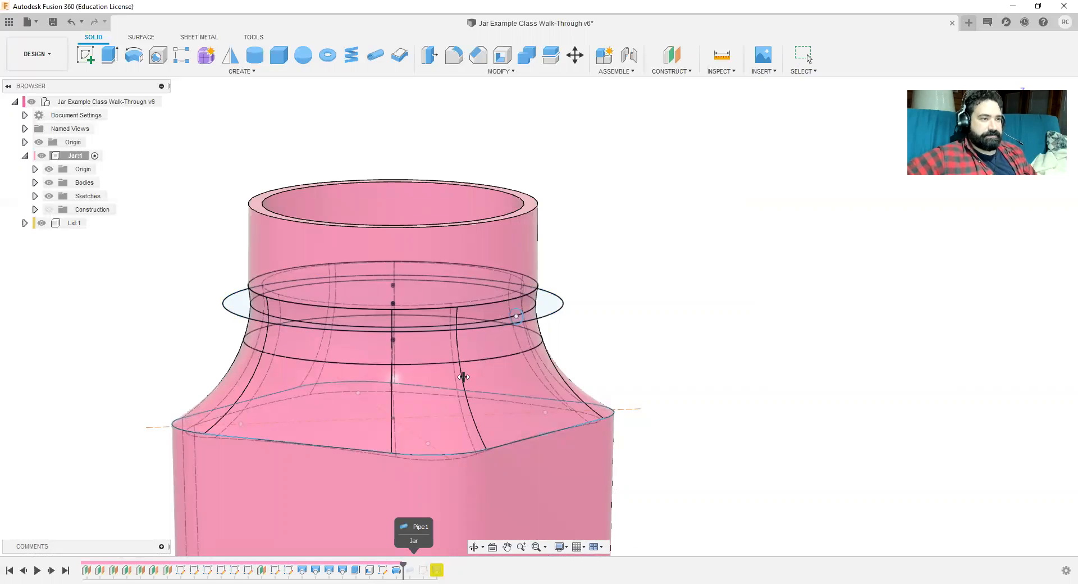
pyautogui.click(49, 209)
pyautogui.click(35, 210)
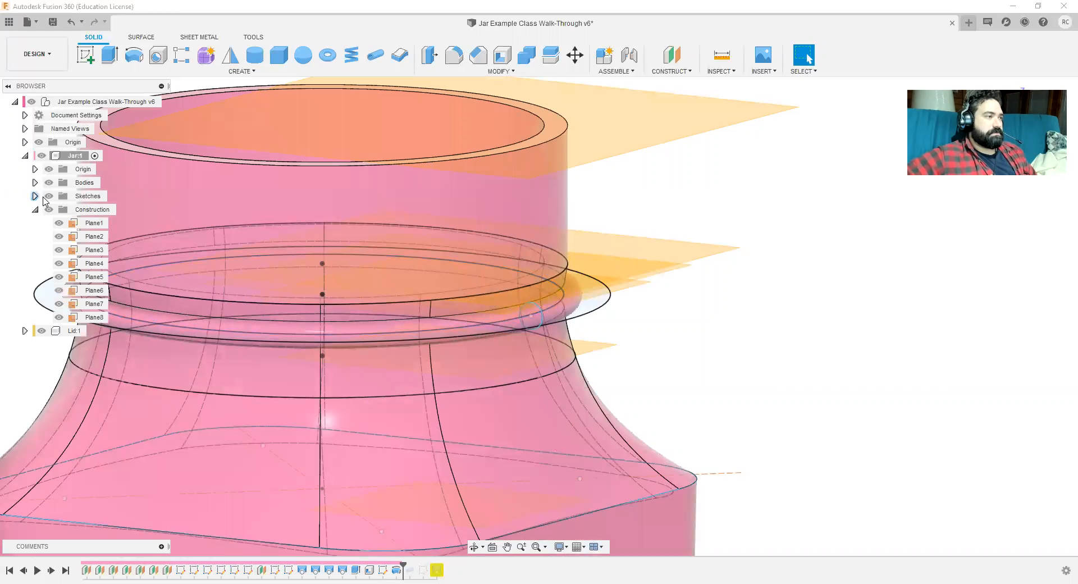
# Step: Hide the Jar component's sketches and construction planes again, and inspect the rounded ring around the neck
pyautogui.click(49, 196)
pyautogui.click(48, 210)
pyautogui.click(35, 210)
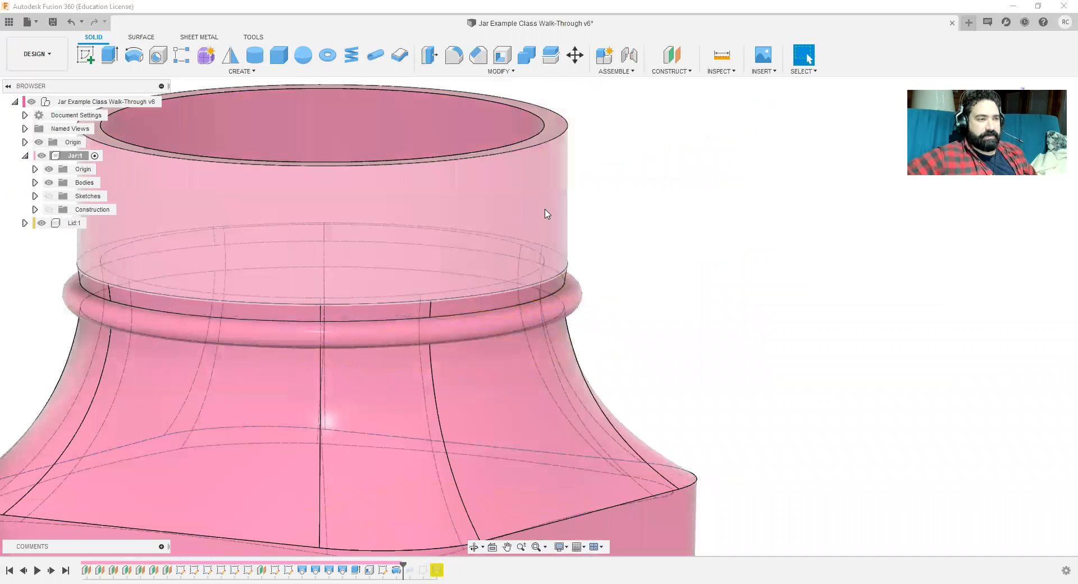
pyautogui.moveTo(688, 404); pyautogui.dragTo(770, 293, button='middle')
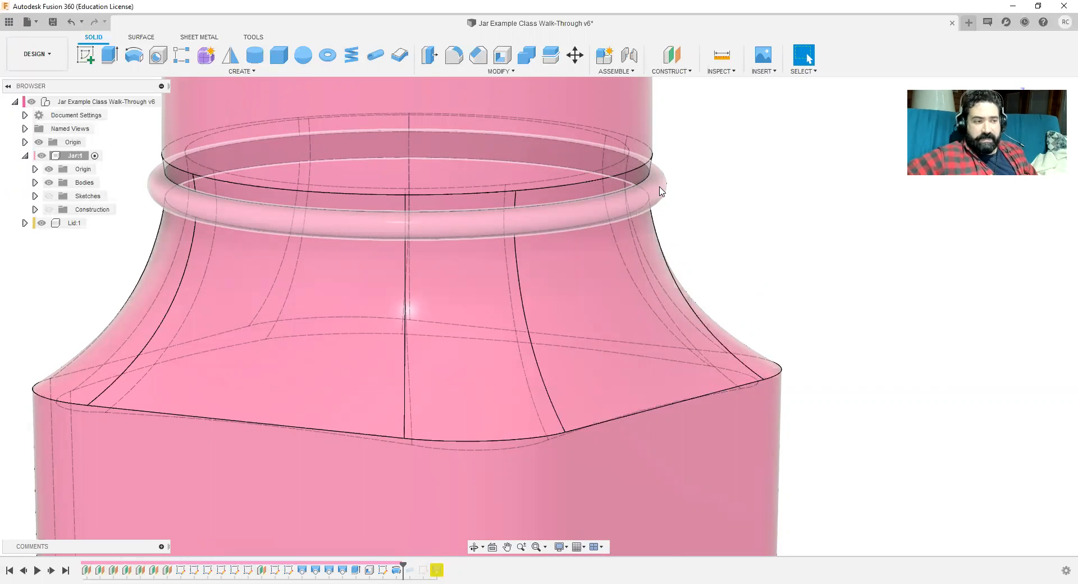
# Step: Roll the timeline forward to its end, and return it to the position just after the shell feature
pyautogui.moveTo(403, 566); pyautogui.dragTo(444, 565)
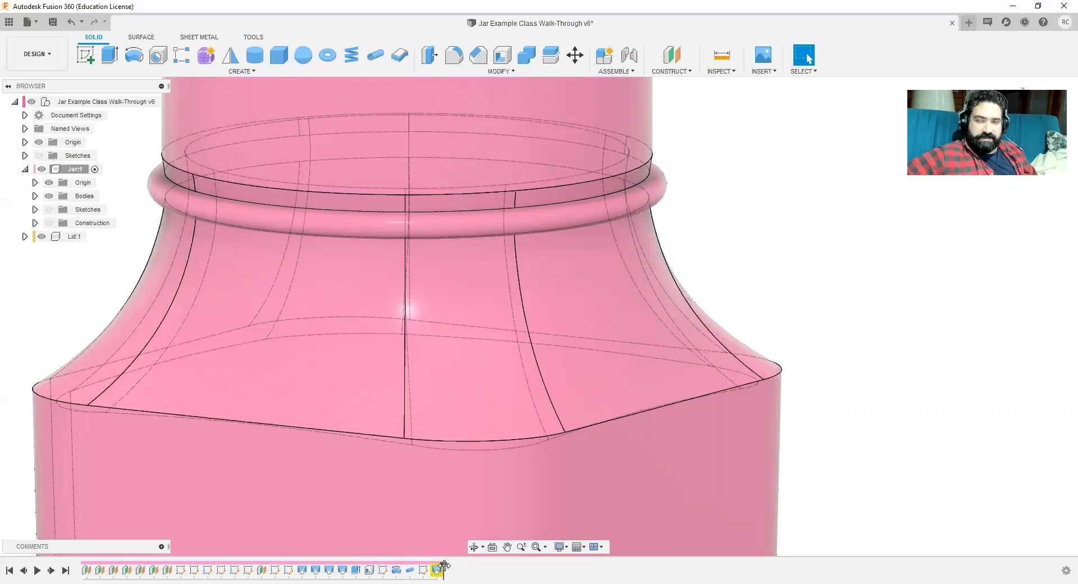
pyautogui.moveTo(444, 565); pyautogui.dragTo(374, 566)
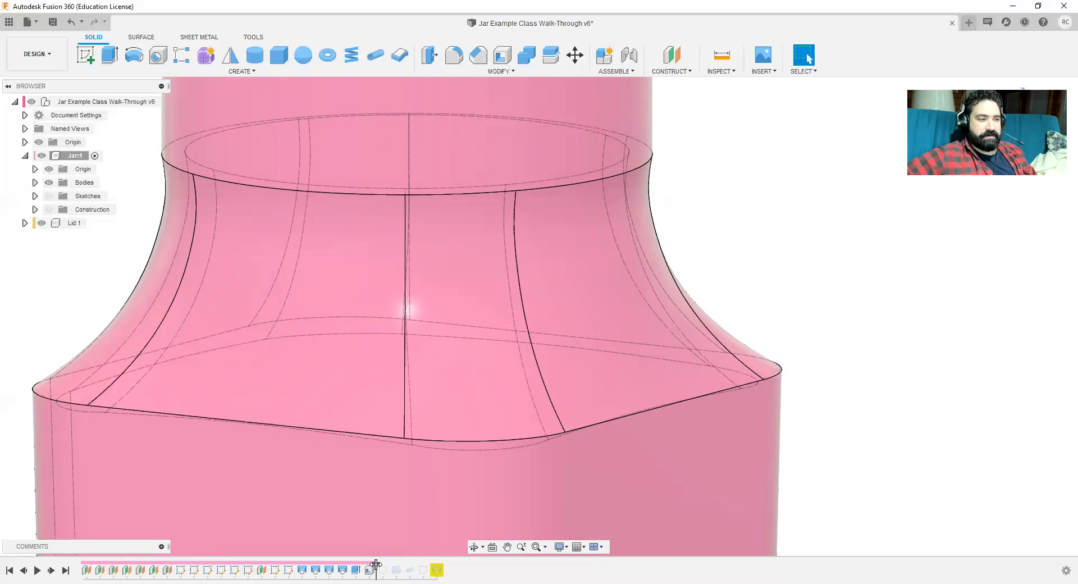
pyautogui.moveTo(376, 565); pyautogui.dragTo(362, 567)
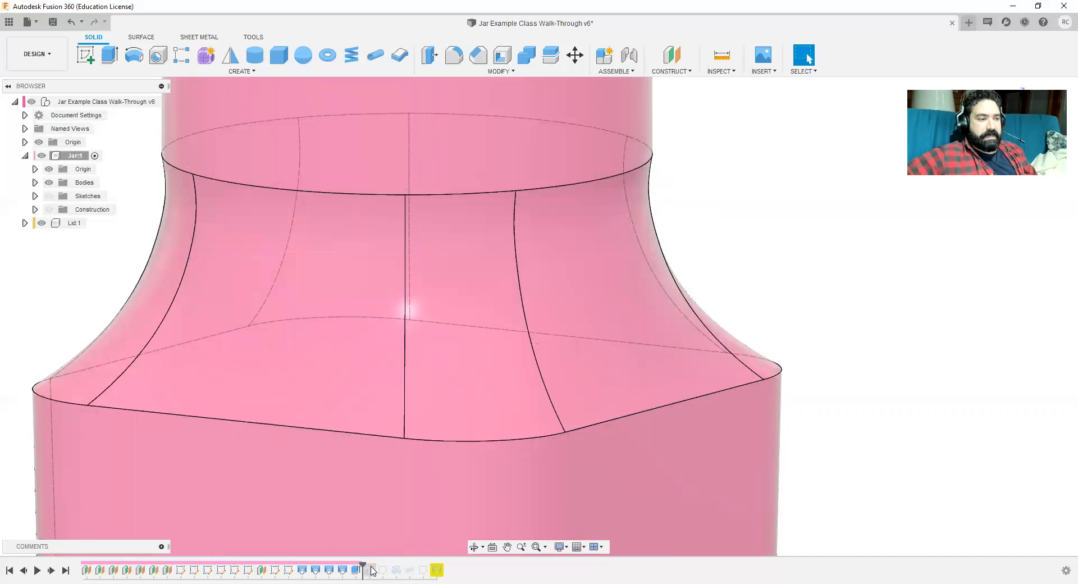
pyautogui.moveTo(363, 564); pyautogui.dragTo(376, 567)
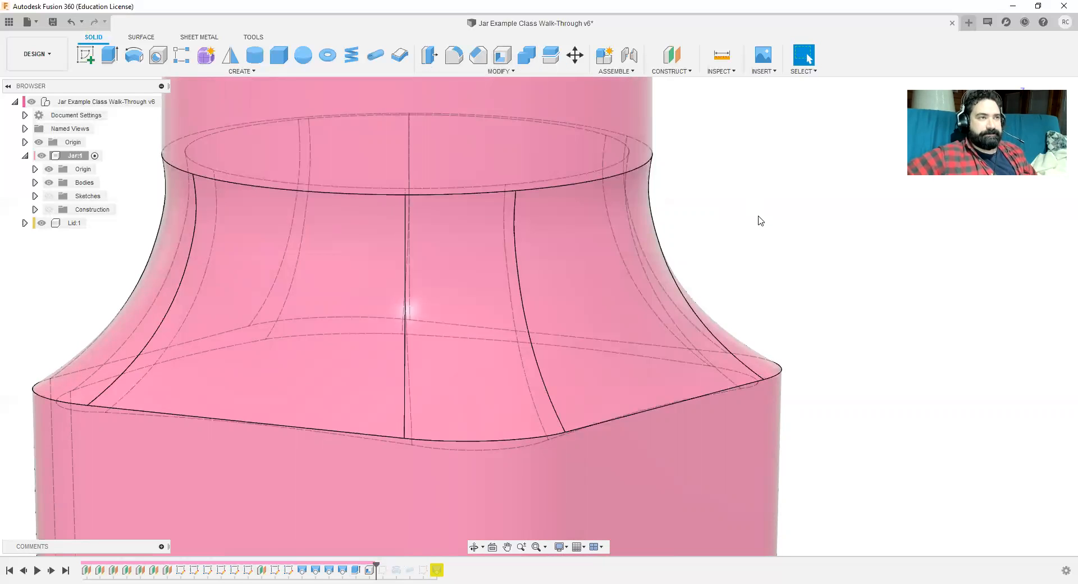
# Step: Step the timeline to before and after the shell feature to compare the solid and hollow neck
pyautogui.scroll(-4, 759, 221)
pyautogui.moveTo(766, 207); pyautogui.dragTo(725, 395, button='middle')
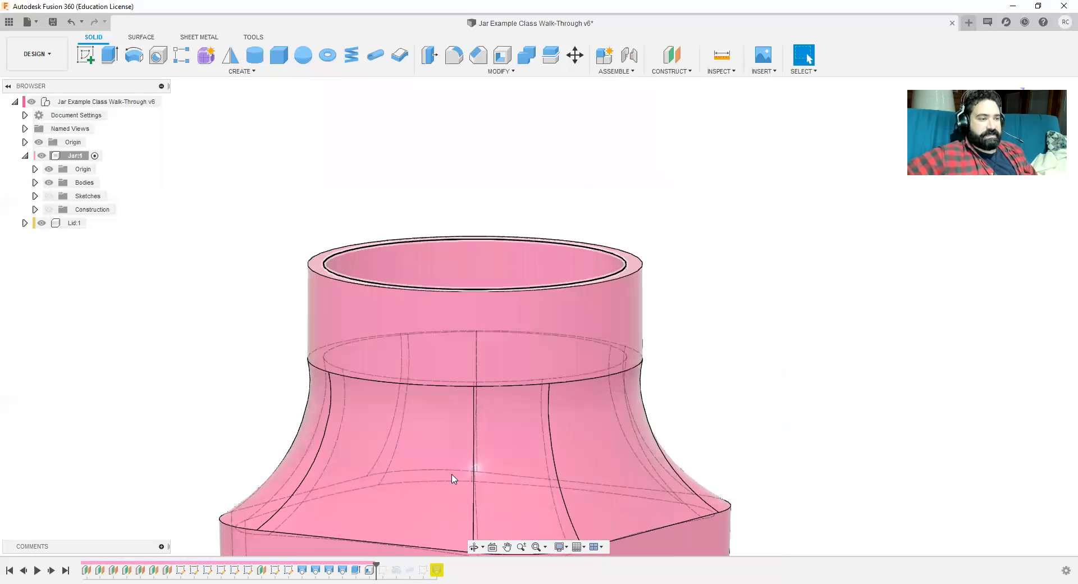
pyautogui.moveTo(376, 565); pyautogui.dragTo(362, 566)
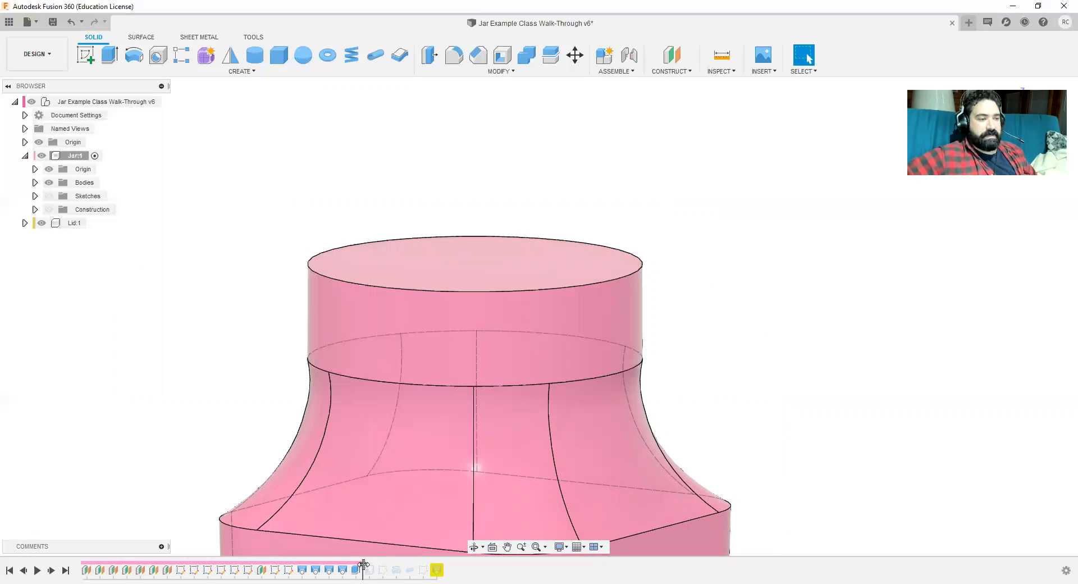
pyautogui.moveTo(363, 564); pyautogui.dragTo(374, 565)
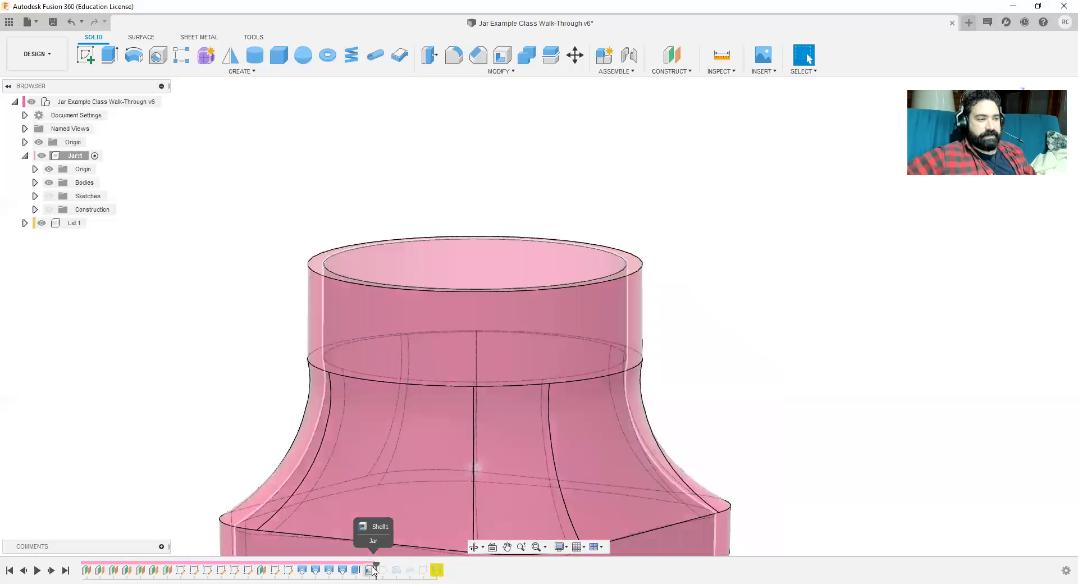
# Step: Edit the shell feature and set its inside thickness to 0 mm to preview the jar without hollowing
pyautogui.rightClick(373, 570)
pyautogui.click(425, 478)
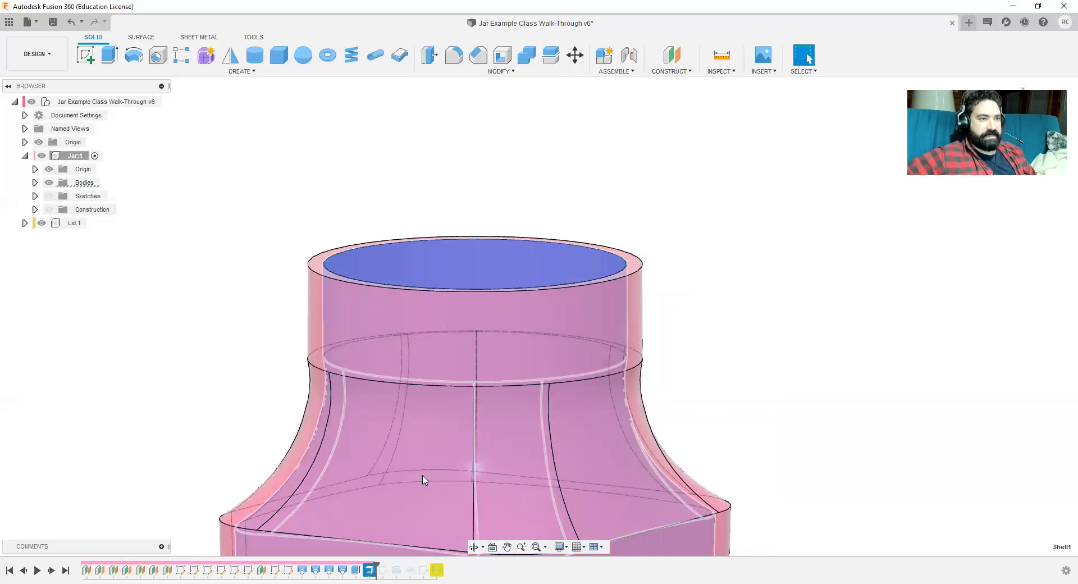
pyautogui.scroll(-2, 768, 425)
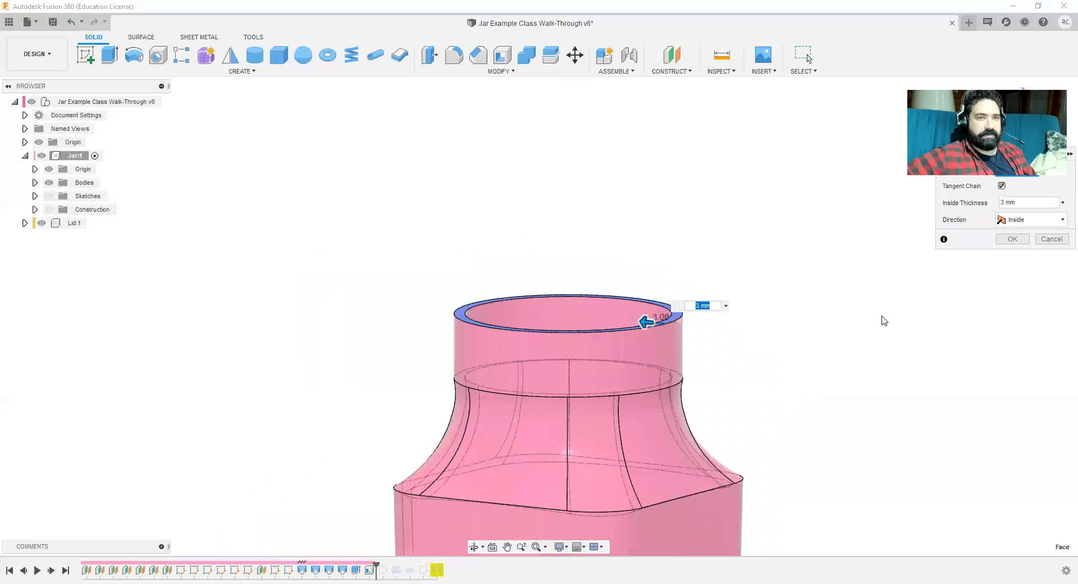
pyautogui.write('0')
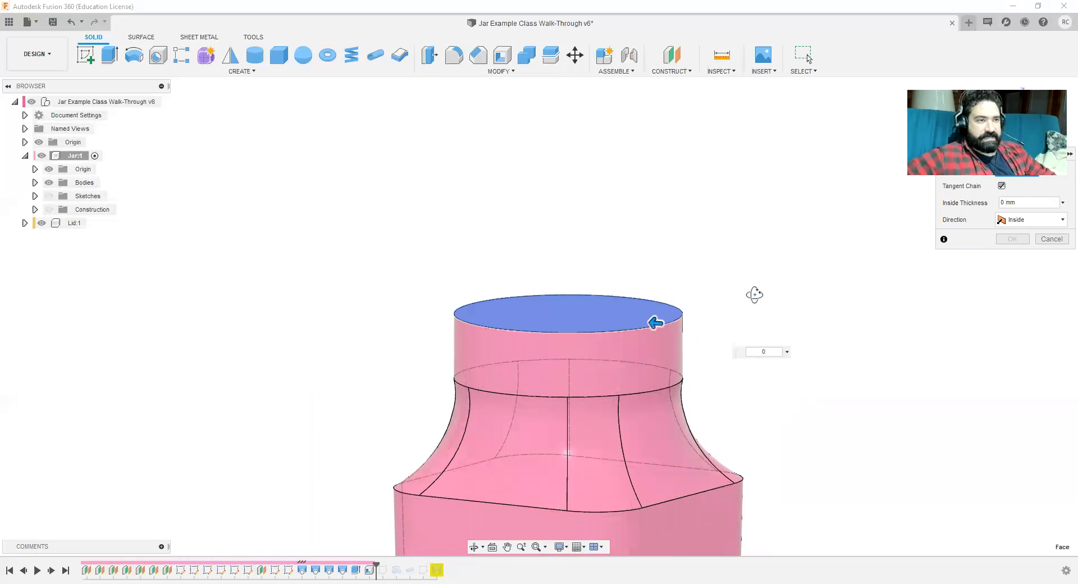
pyautogui.keyDown('shift'); pyautogui.moveTo(755, 295); pyautogui.dragTo(816, 205, button='middle'); pyautogui.keyUp('shift')
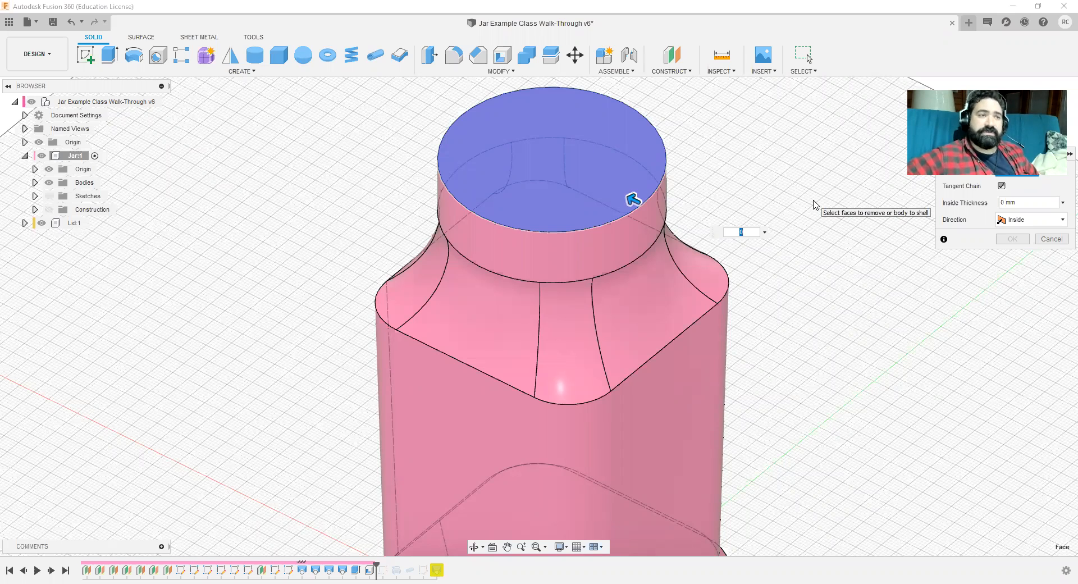
pyautogui.scroll(3, 623, 209)
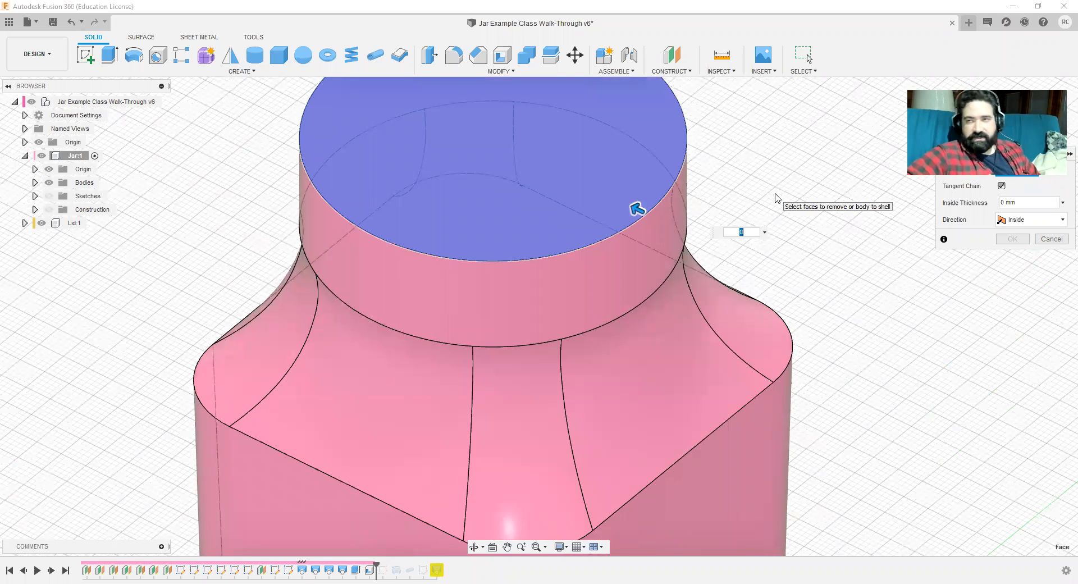
# Step: Set the shell's inside thickness to 4 mm and inspect the wall along the body and at the neck opening
pyautogui.write('4')
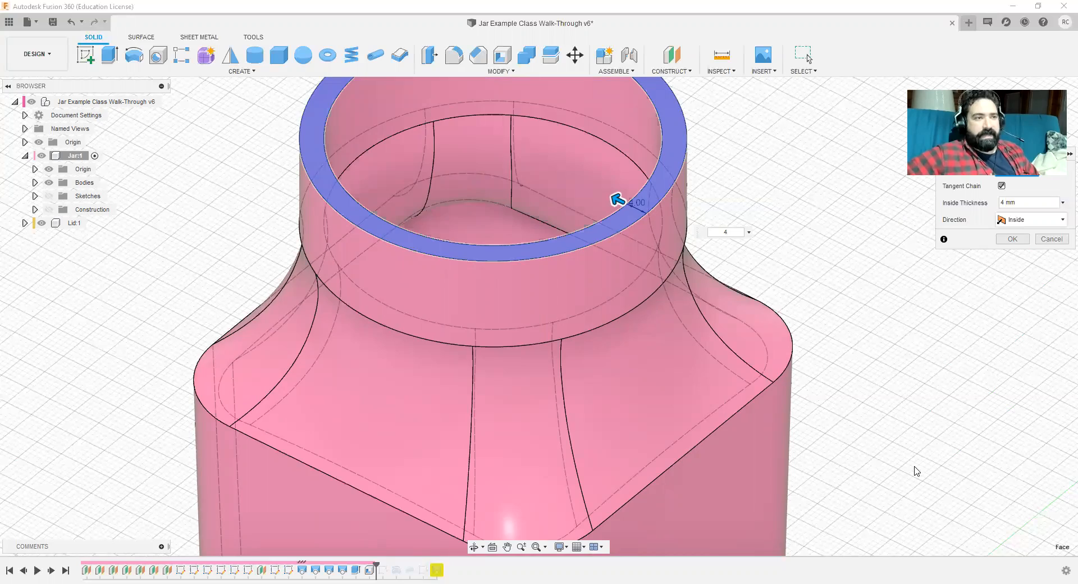
pyautogui.moveTo(917, 471); pyautogui.dragTo(867, 169, button='middle')
pyautogui.scroll(-3, 820, 388)
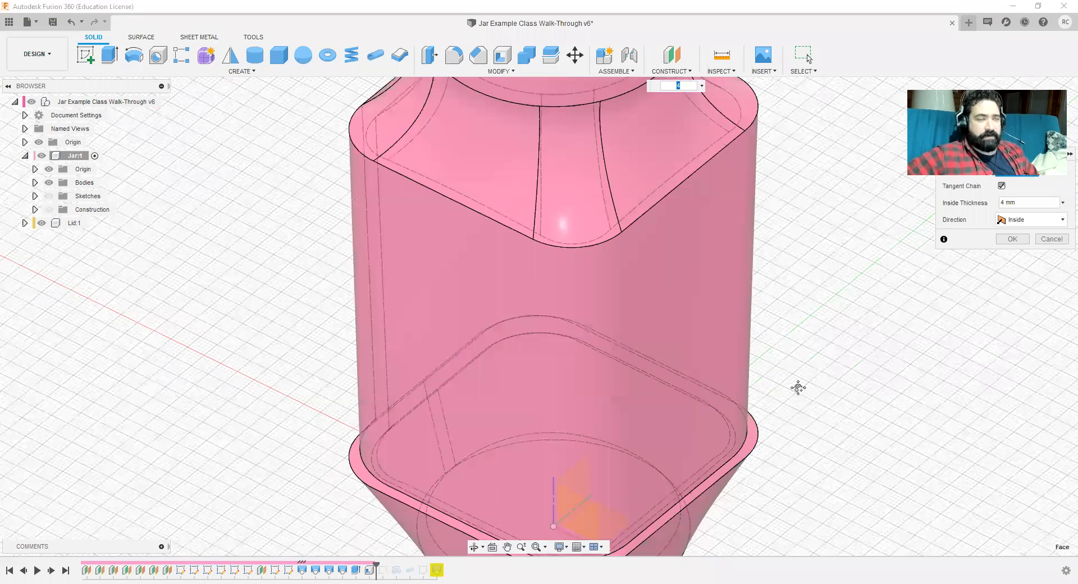
pyautogui.moveTo(798, 388); pyautogui.dragTo(789, 566, button='middle')
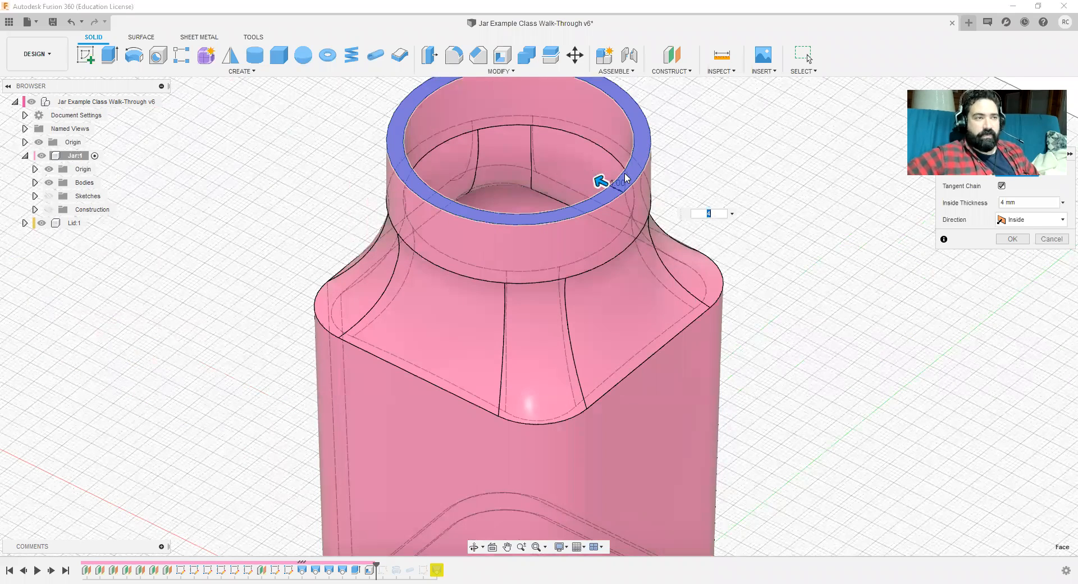
pyautogui.scroll(3, 529, 179)
pyautogui.keyDown('shift'); pyautogui.moveTo(533, 217); pyautogui.dragTo(483, 185, button='middle'); pyautogui.keyUp('shift')
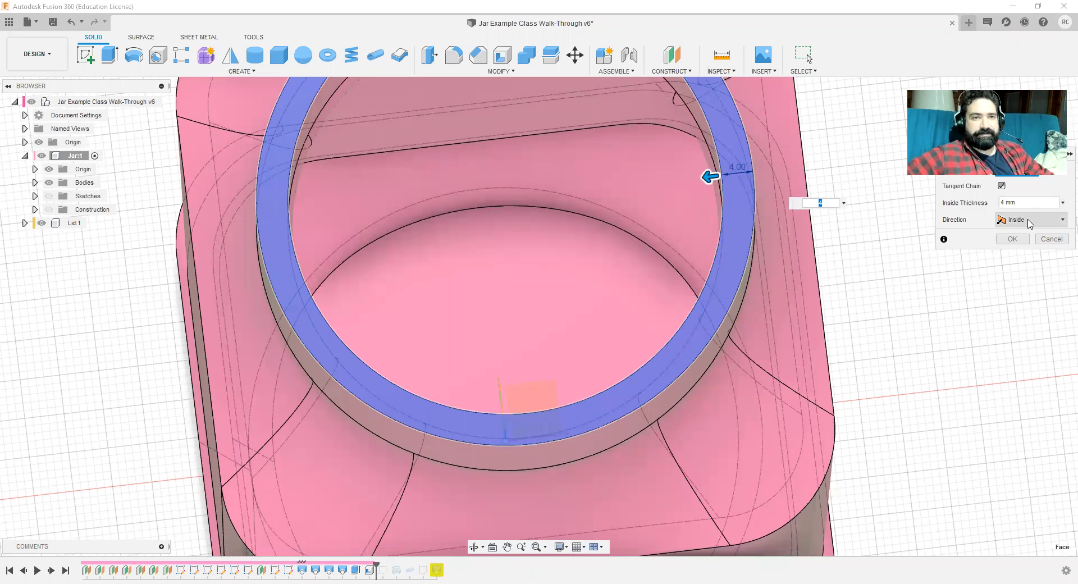
# Step: Review the shell direction options, keep Inside, and accept the edited shell
pyautogui.click(1031, 222)
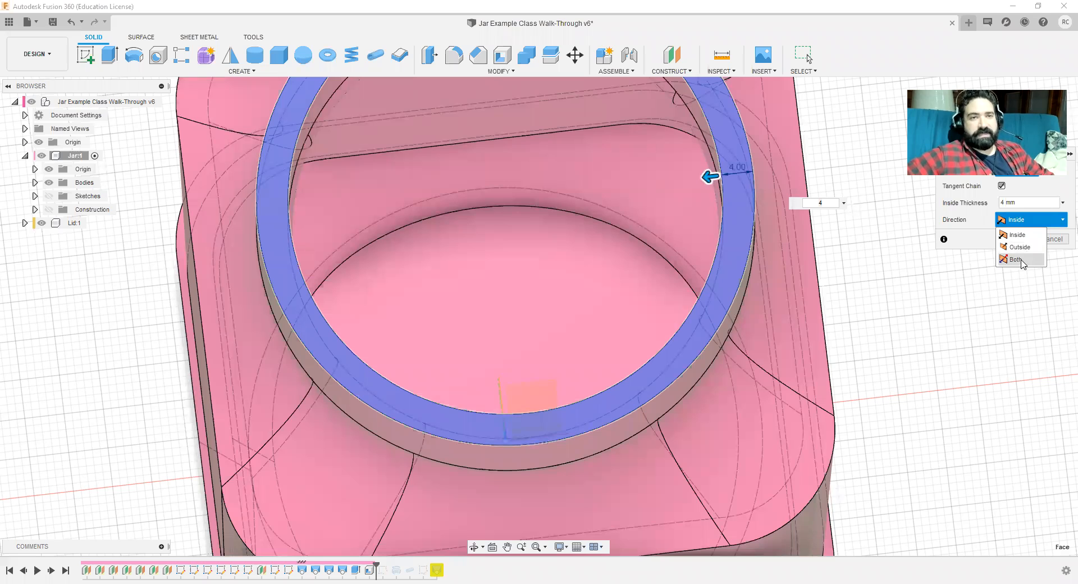
pyautogui.click(1019, 235)
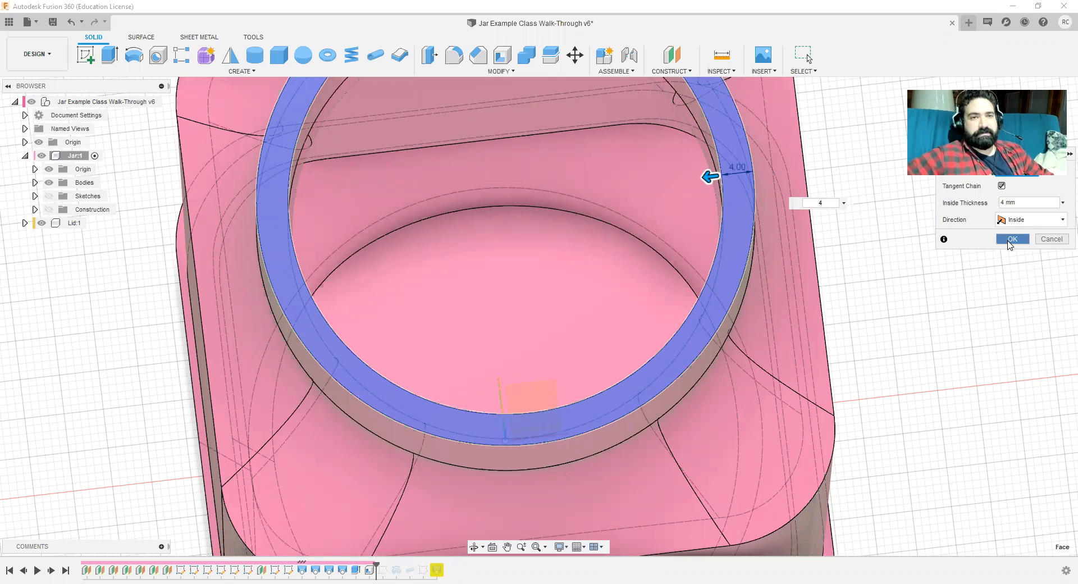
pyautogui.click(1011, 240)
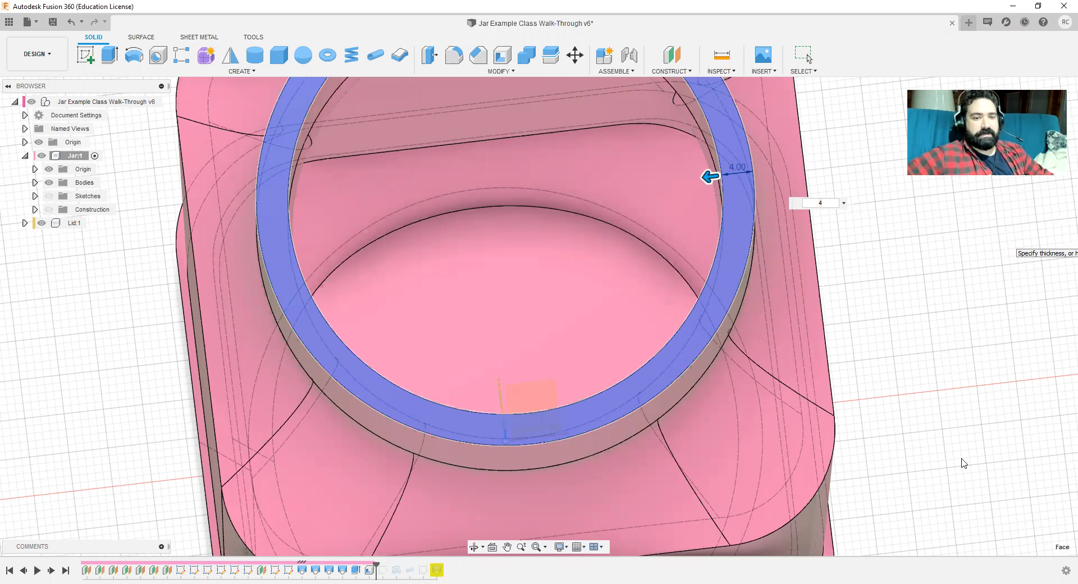
# Step: Roll the timeline forward past the ring around the neck and inspect the shelled jar from neck to base
pyautogui.keyDown('shift'); pyautogui.moveTo(965, 503); pyautogui.dragTo(944, 368, button='middle'); pyautogui.keyUp('shift')
pyautogui.scroll(-4, 946, 366)
pyautogui.moveTo(843, 302); pyautogui.dragTo(624, 233, button='middle')
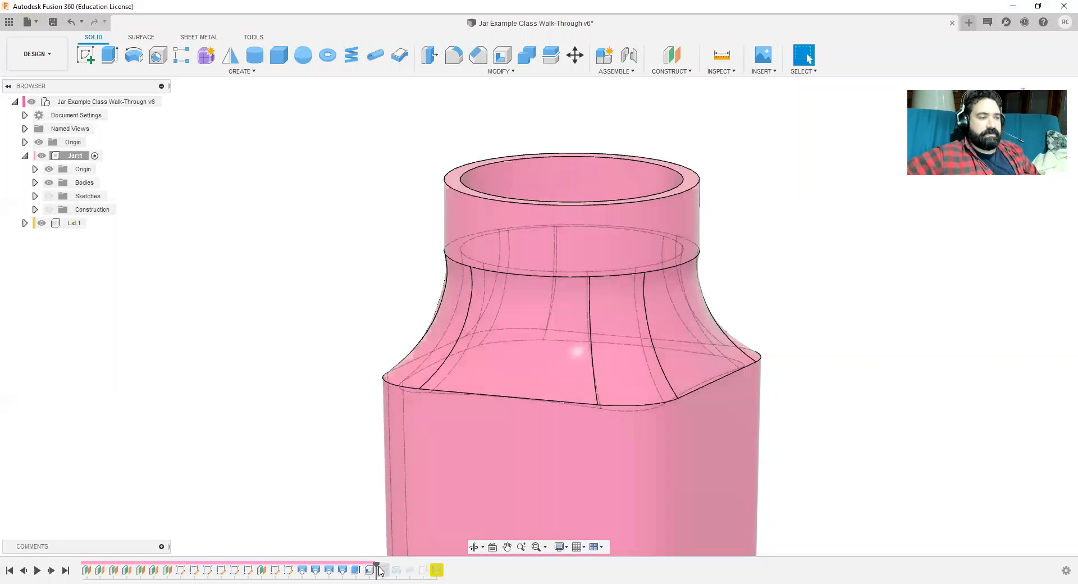
pyautogui.moveTo(377, 564); pyautogui.dragTo(403, 563)
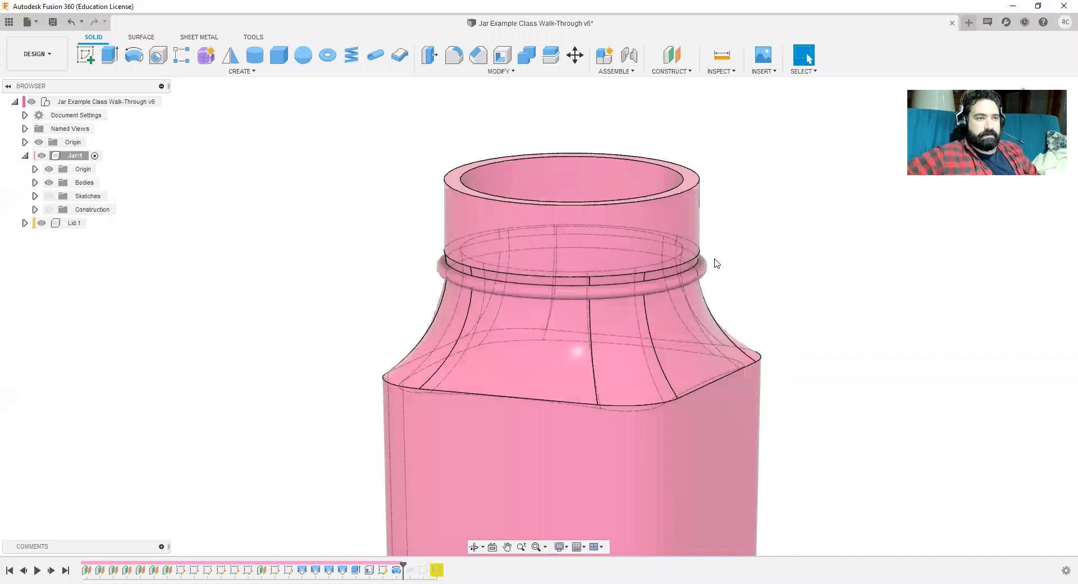
pyautogui.scroll(3, 702, 275)
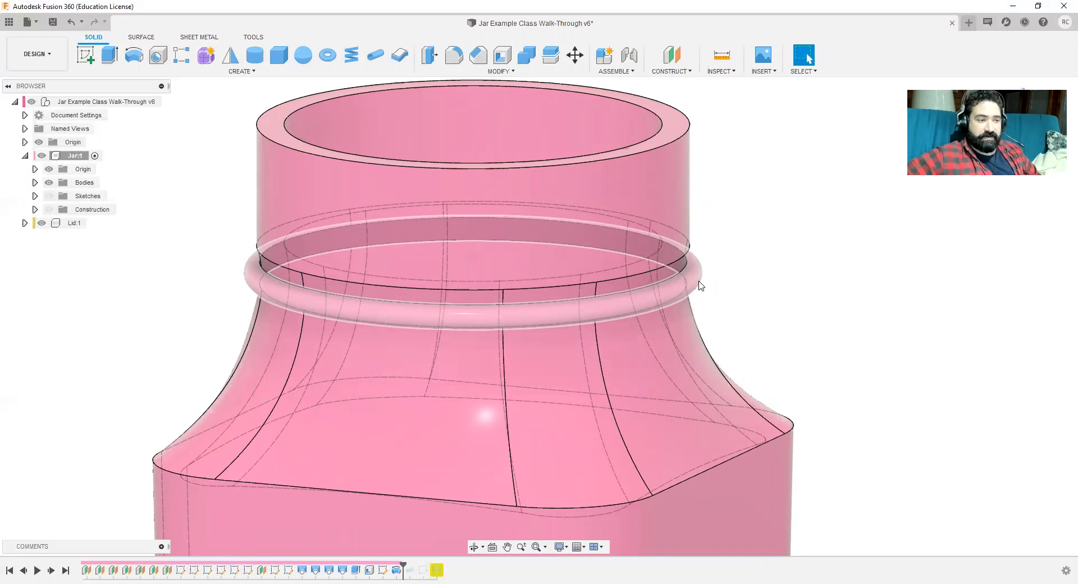
pyautogui.moveTo(834, 341); pyautogui.dragTo(797, 75, button='middle')
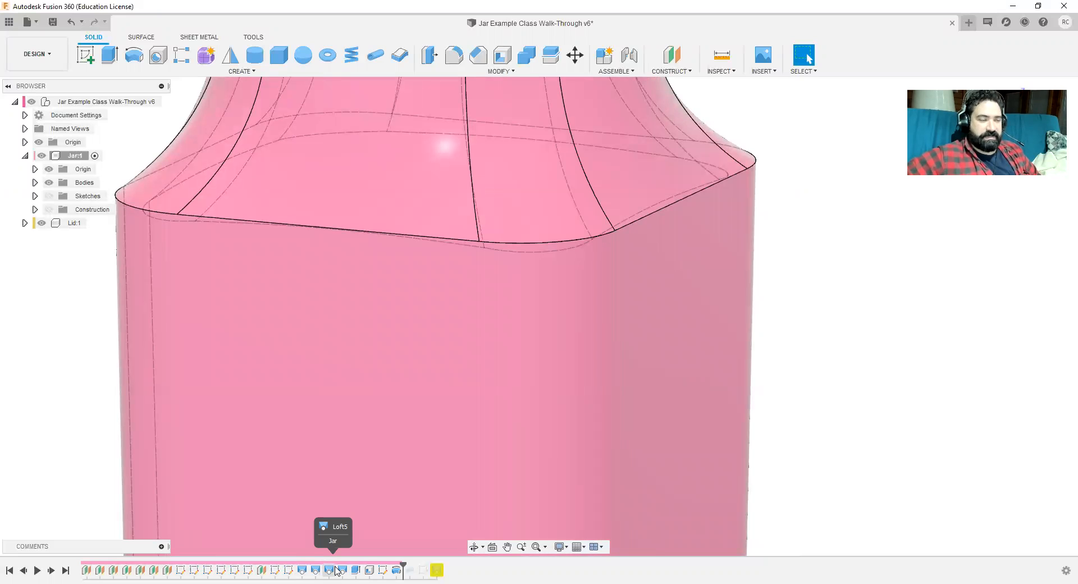
pyautogui.scroll(-4, 809, 445)
pyautogui.moveTo(869, 454); pyautogui.dragTo(817, 254, button='middle')
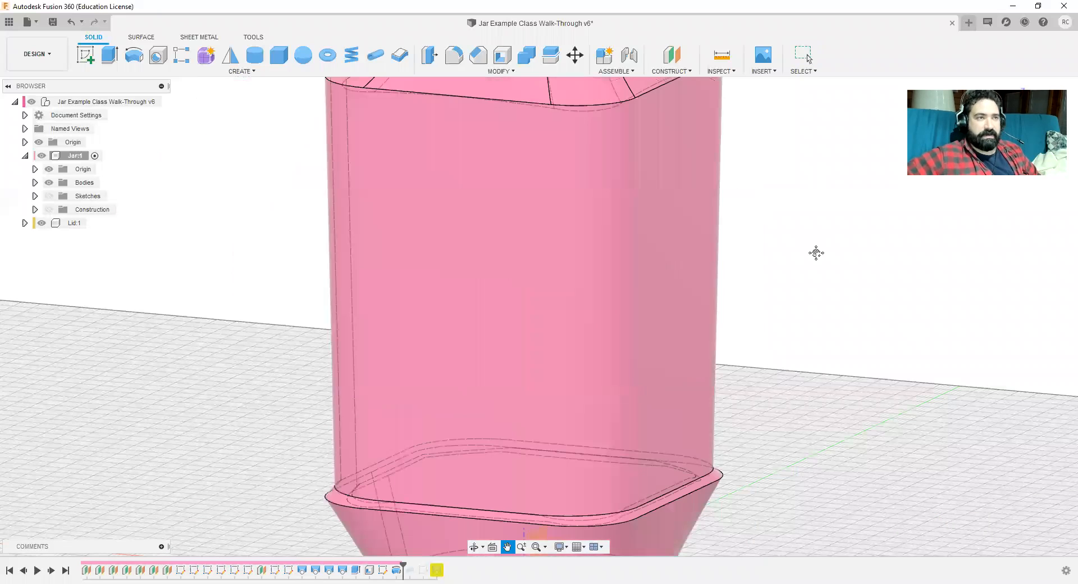
pyautogui.scroll(-2, 814, 318)
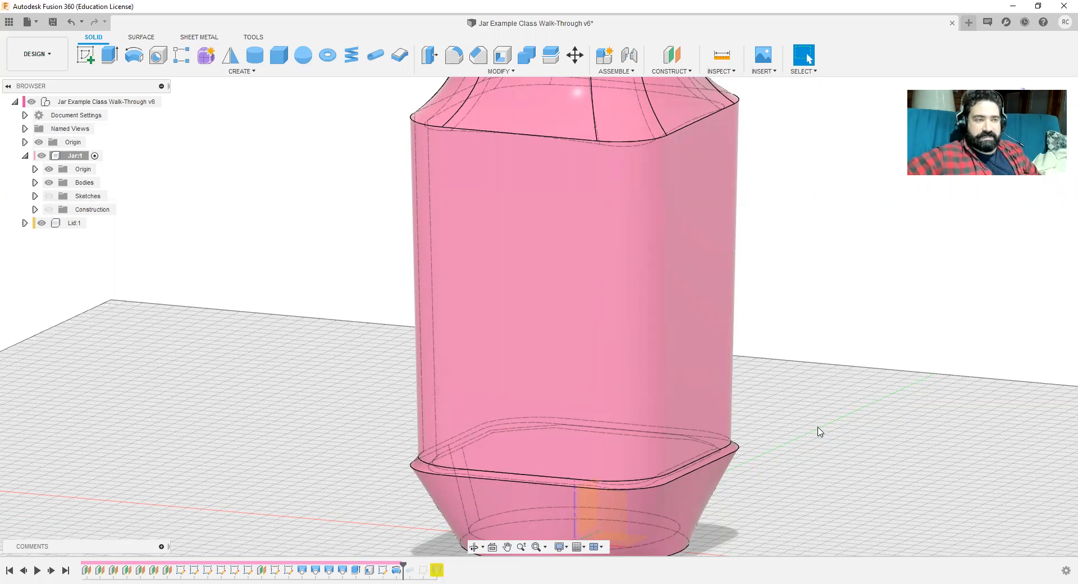
pyautogui.scroll(-5, 817, 422)
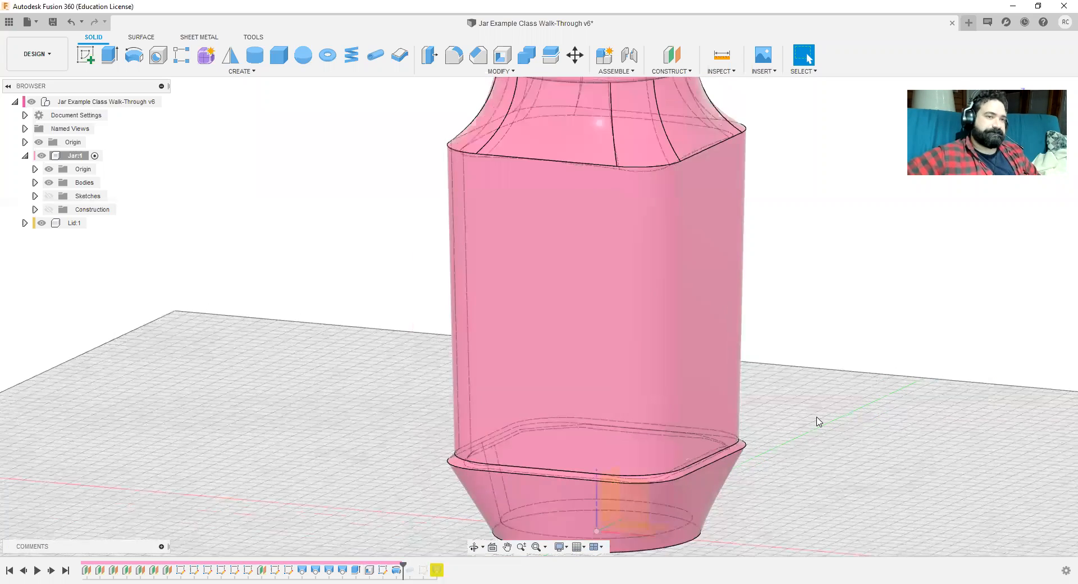
pyautogui.scroll(2, 706, 397)
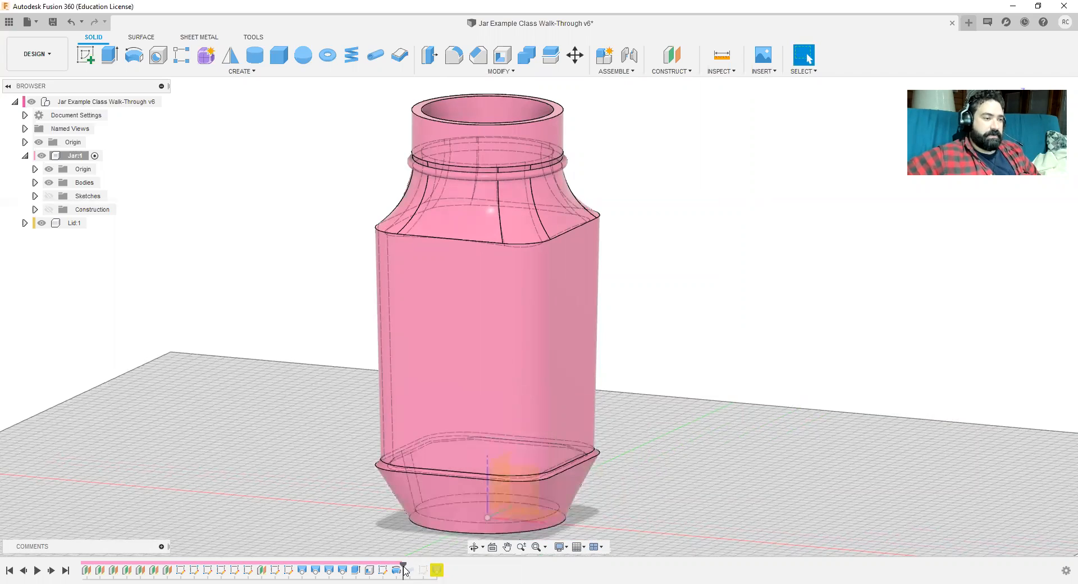
# Step: Roll the timeline forward past the pipe feature and the sketch after it, and show the Jar component's sketches
pyautogui.moveTo(404, 566); pyautogui.dragTo(417, 567)
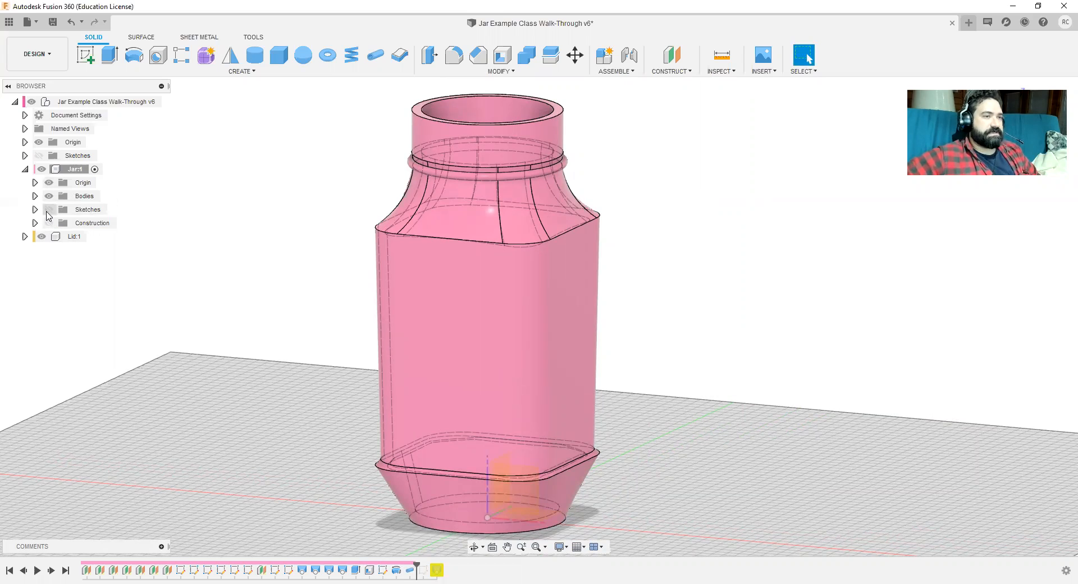
pyautogui.click(49, 210)
pyautogui.moveTo(670, 310)
pyautogui.keyDown('shift'); pyautogui.mouseDown(button='middle')
pyautogui.moveTo(604, 299)
pyautogui.moveTo(551, 313)
pyautogui.moveTo(643, 323)
pyautogui.mouseUp(button='middle'); pyautogui.keyUp('shift')
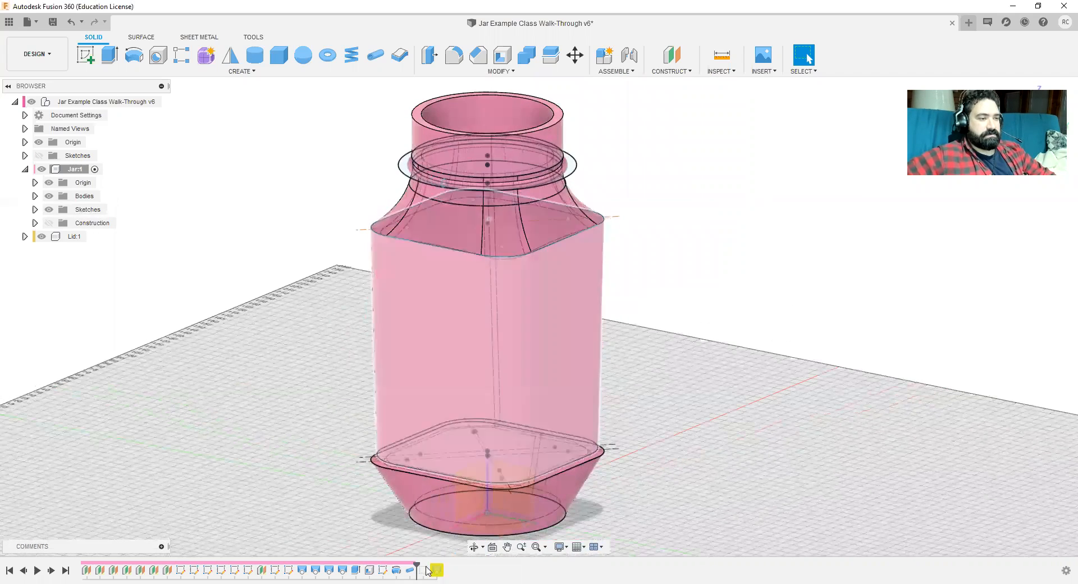
pyautogui.moveTo(417, 568); pyautogui.dragTo(430, 564)
pyautogui.keyDown('shift'); pyautogui.moveTo(743, 436); pyautogui.dragTo(2, 244, button='middle'); pyautogui.keyUp('shift')
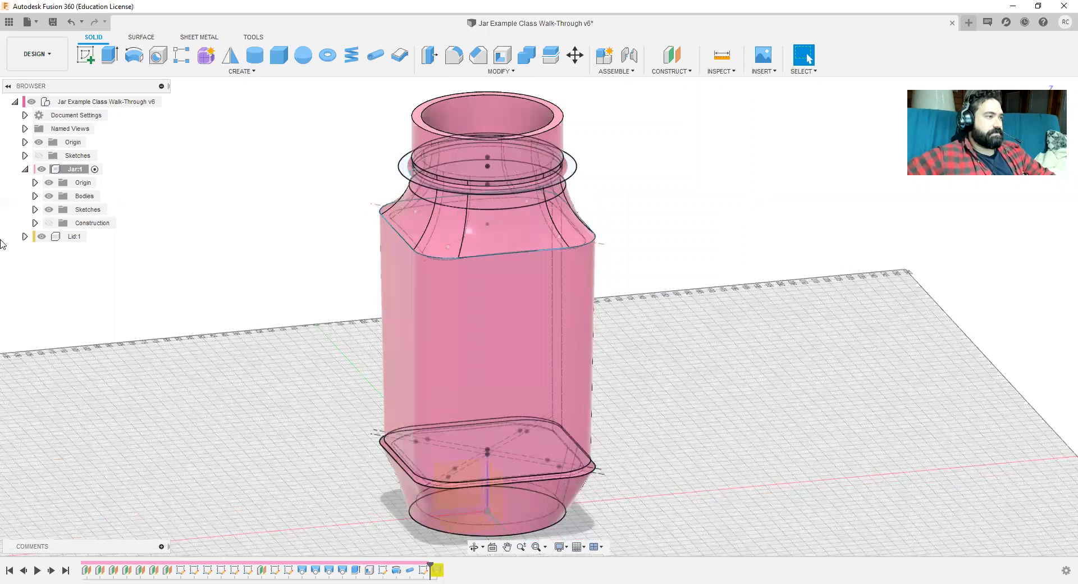
# Step: List the Jar component's individual sketches and roll the timeline forward past the final loft
pyautogui.click(34, 210)
pyautogui.click(59, 344)
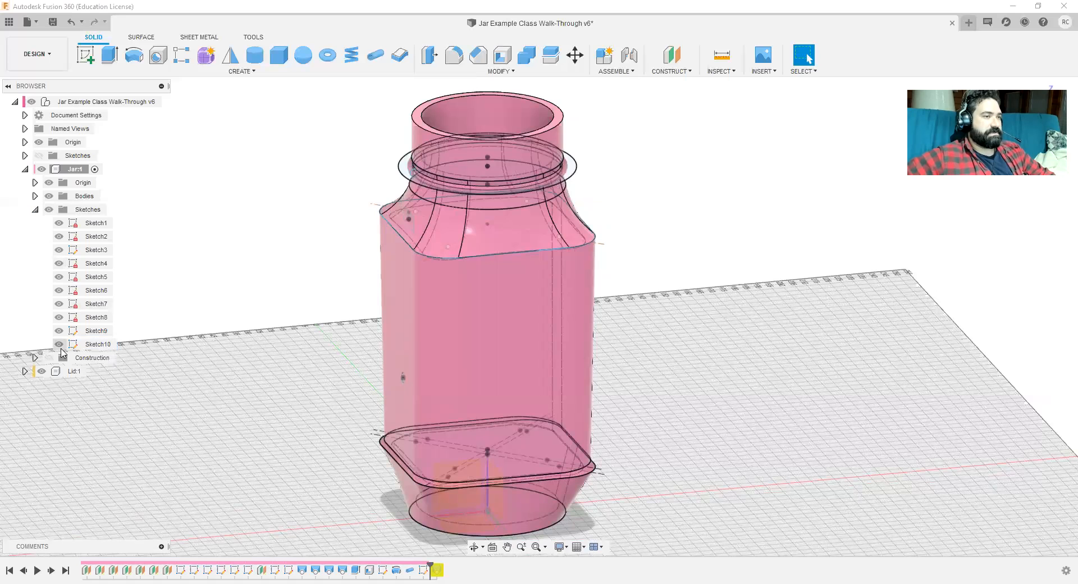
pyautogui.keyDown('shift'); pyautogui.moveTo(788, 407); pyautogui.dragTo(551, 397, button='middle'); pyautogui.keyUp('shift')
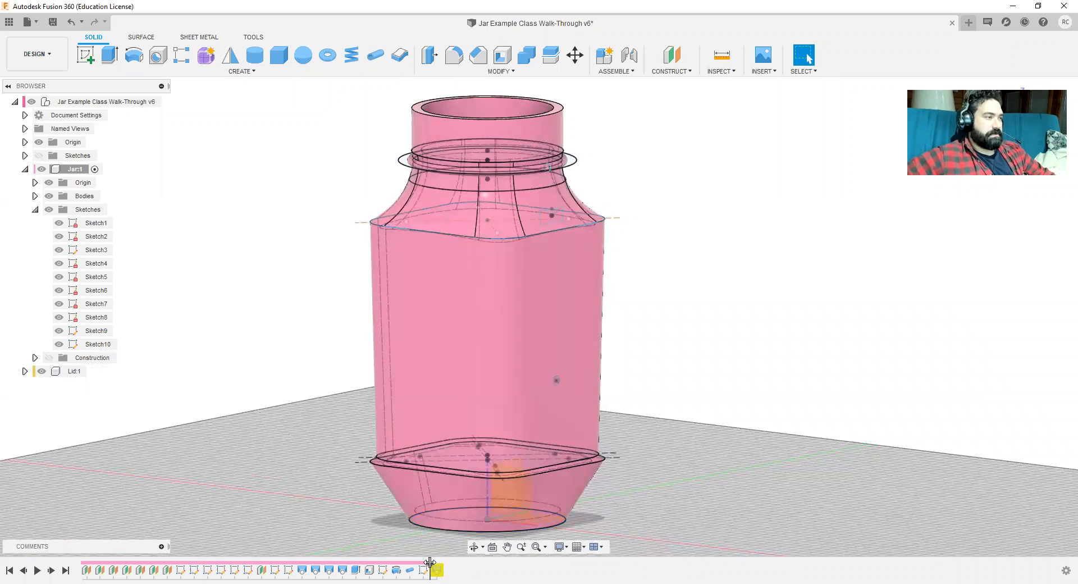
pyautogui.moveTo(430, 563); pyautogui.dragTo(444, 564)
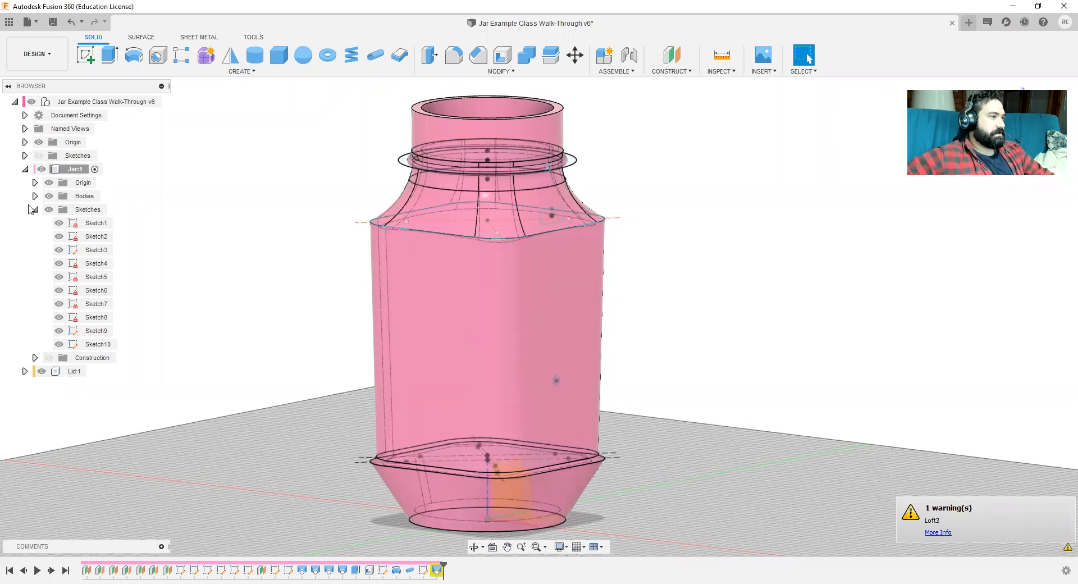
# Step: Show the thick handle Body3 with Body4 hidden, and inspect how it attaches to the side of the jar
pyautogui.click(35, 197)
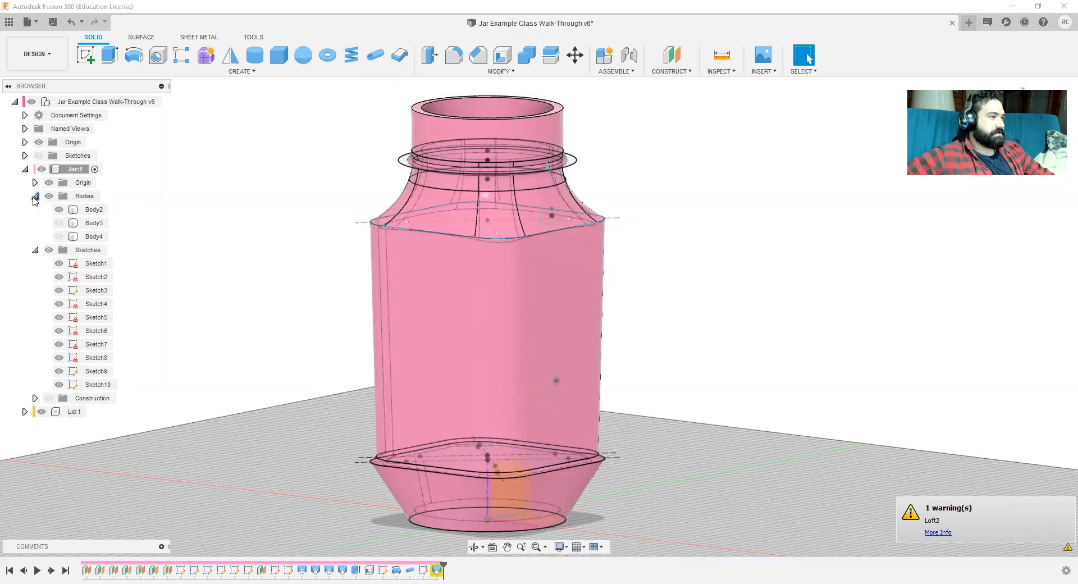
pyautogui.click(60, 223)
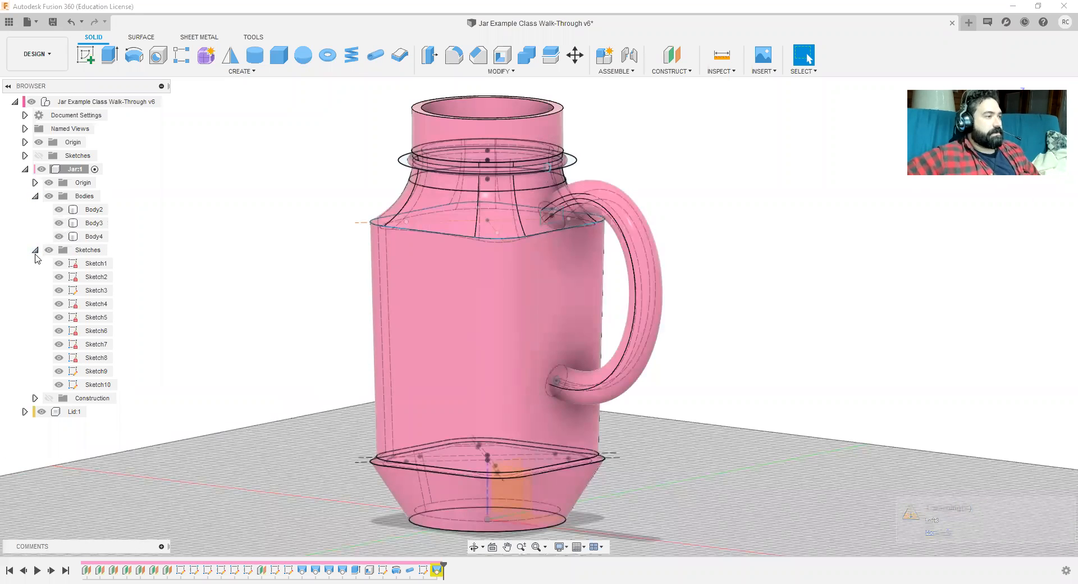
pyautogui.click(35, 250)
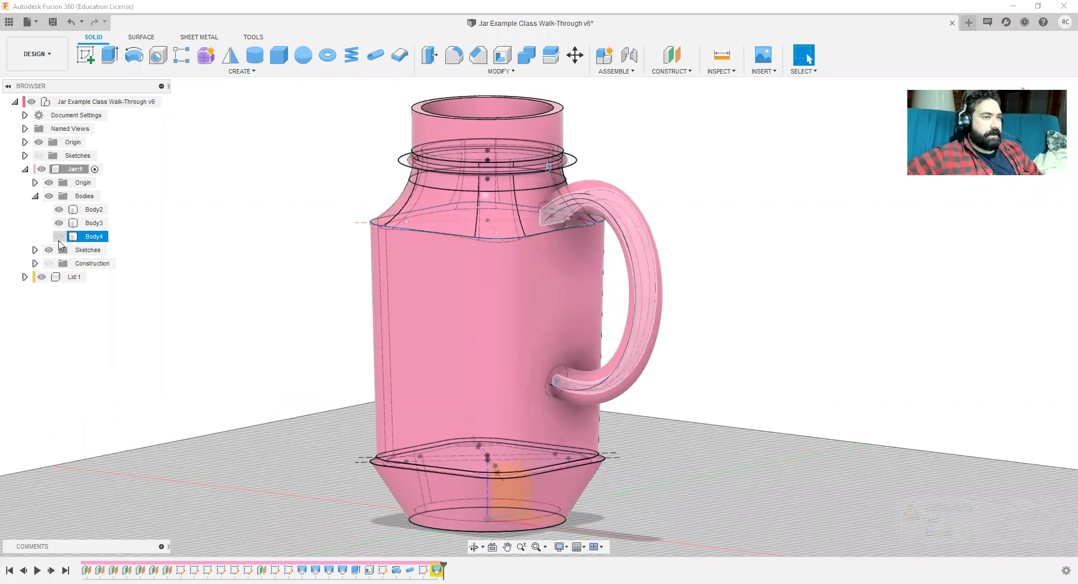
pyautogui.click(59, 224)
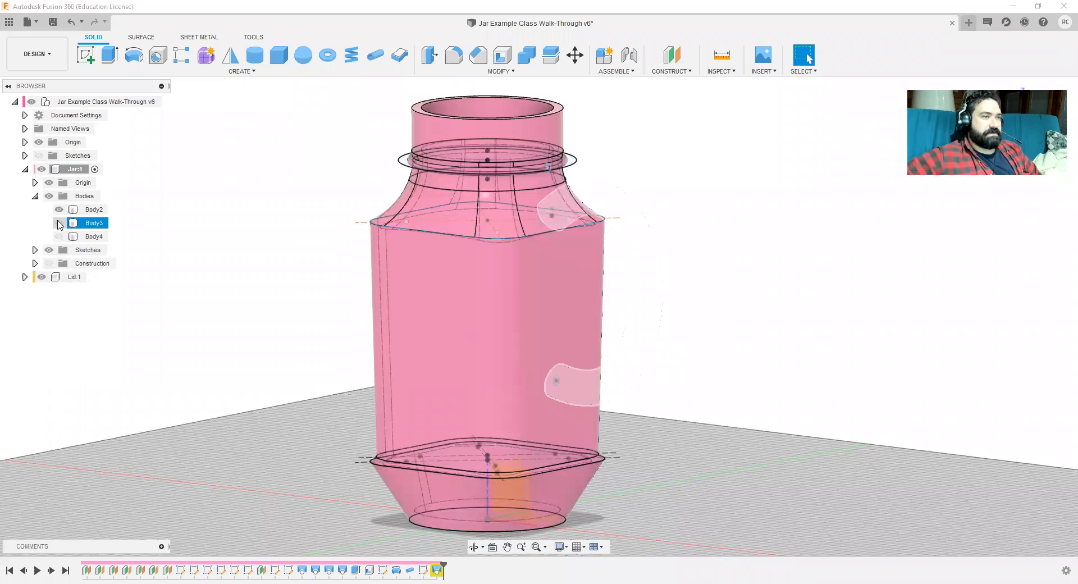
pyautogui.click(59, 223)
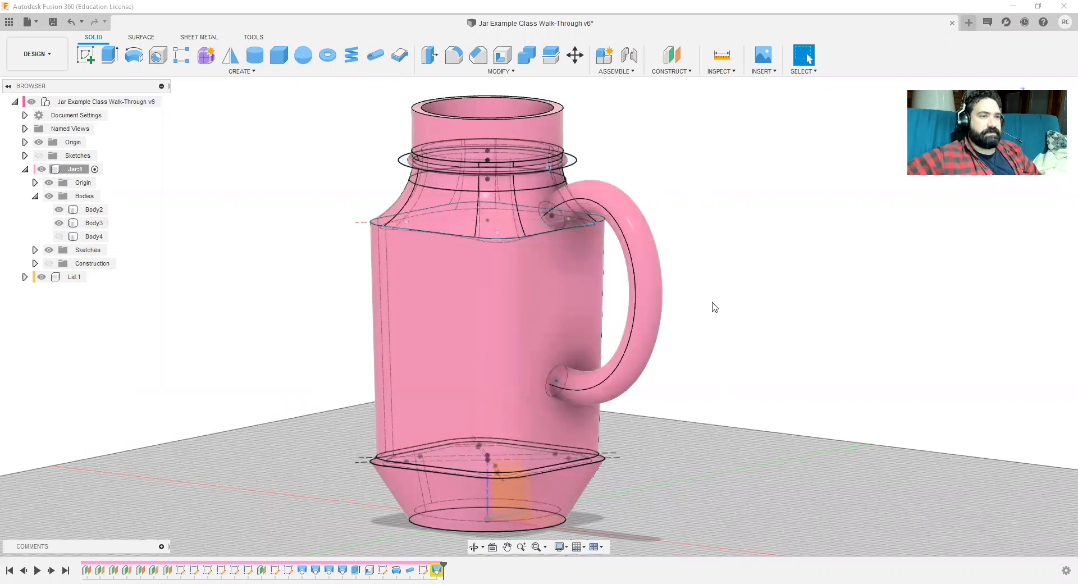
pyautogui.keyDown('shift'); pyautogui.moveTo(780, 395); pyautogui.dragTo(712, 418, button='middle'); pyautogui.keyUp('shift')
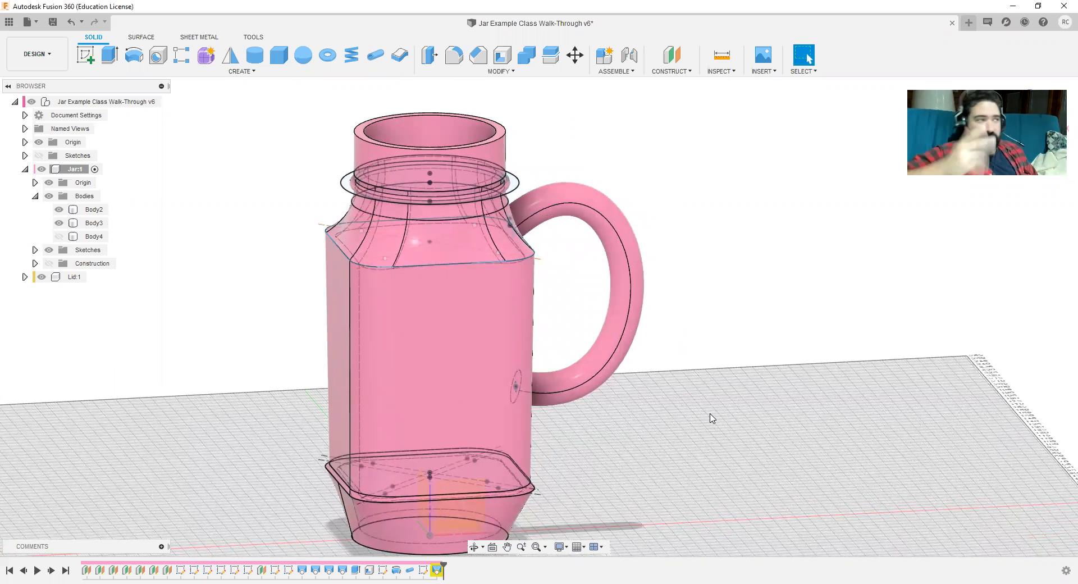
# Step: Hide the thick handle Body3 and show the slimmer handle Body4 in its place
pyautogui.click(60, 225)
pyautogui.press('v')
pyautogui.click(59, 237)
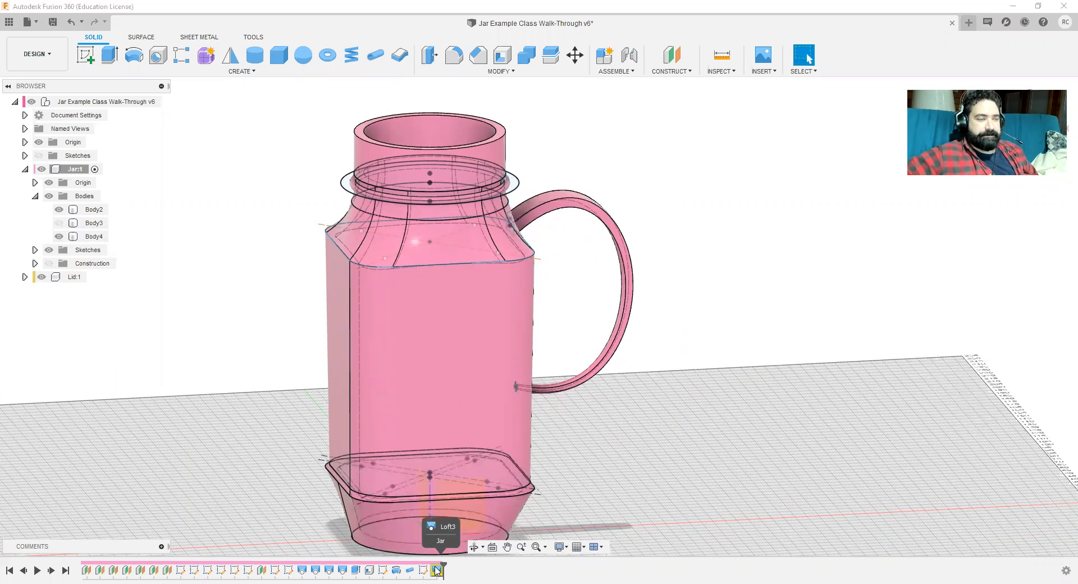
# Step: View the jar squarely from the side and inspect where the slim handle's upper end enters the shoulder
pyautogui.scroll(3, 534, 513)
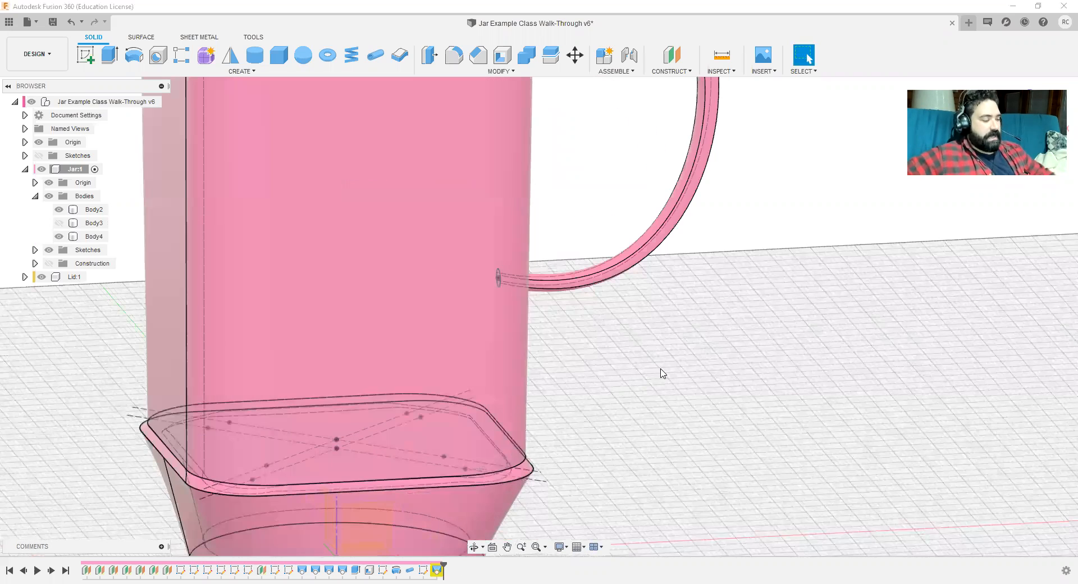
pyautogui.click(1044, 115)
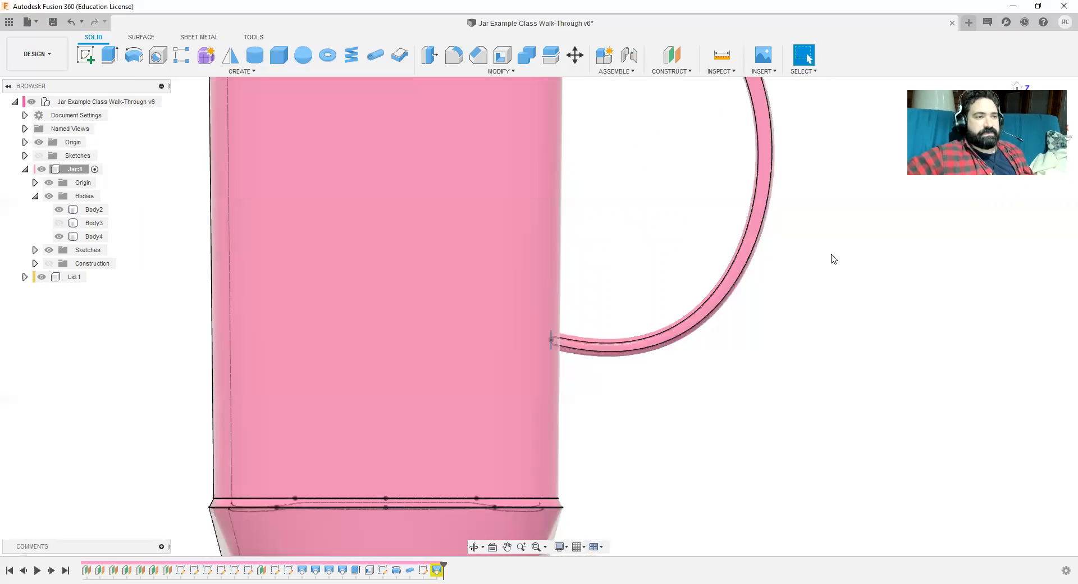
pyautogui.scroll(-3, 642, 311)
pyautogui.moveTo(630, 295); pyautogui.dragTo(629, 307, button='middle')
pyautogui.press('Escape')
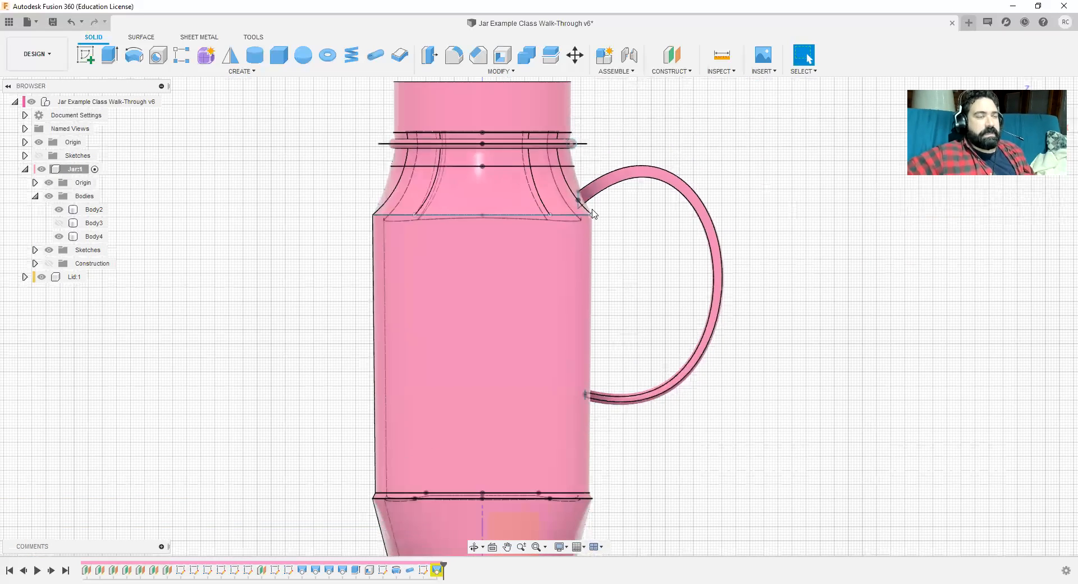
pyautogui.scroll(5, 584, 203)
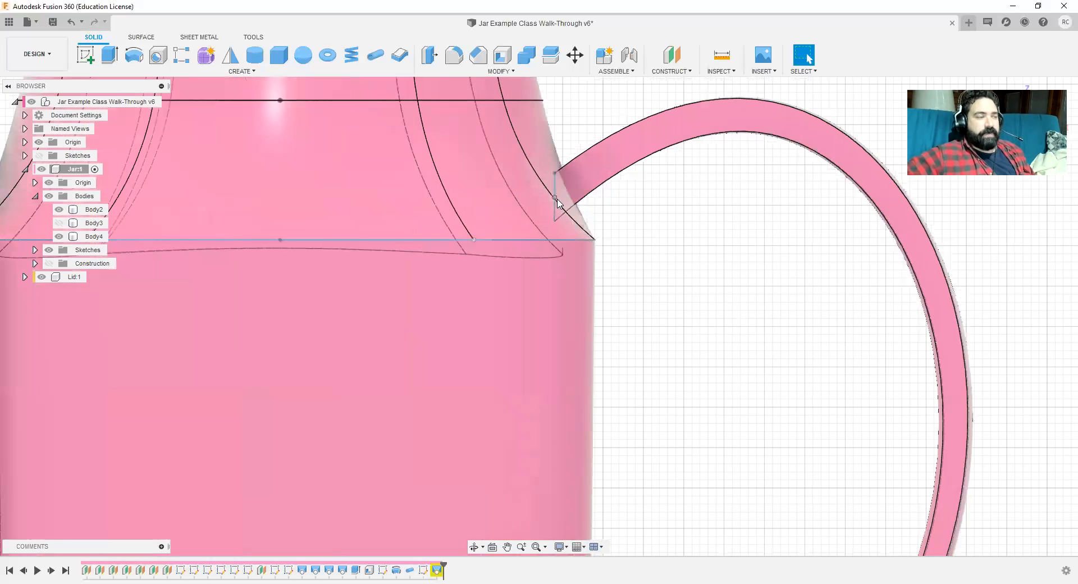
pyautogui.click(774, 137)
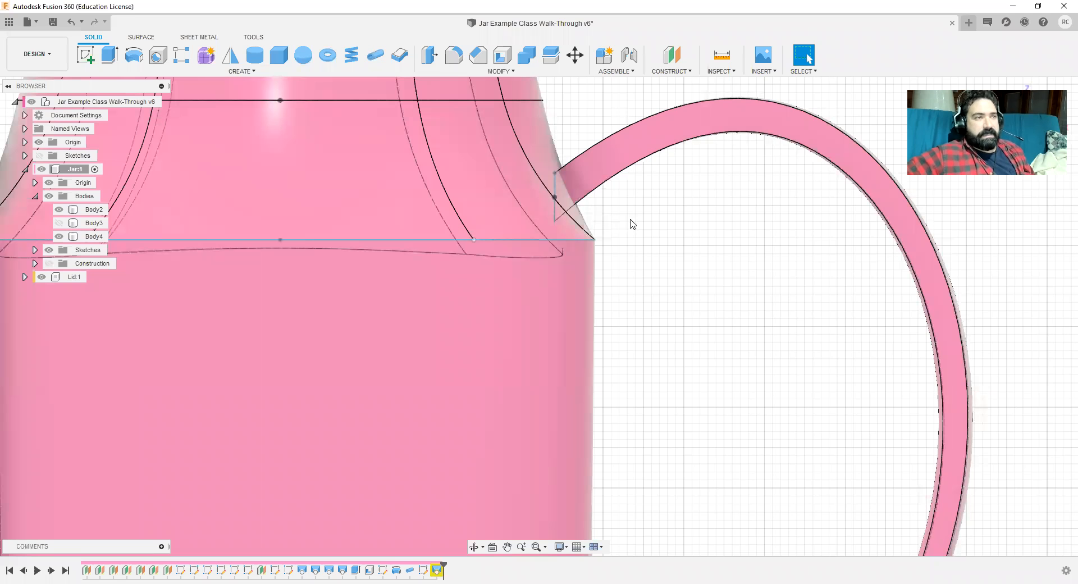
# Step: Compare the slim handle's lower end at the body wall with its upper end profile inside the shoulder
pyautogui.scroll(-3, 686, 351)
pyautogui.scroll(2, 624, 383)
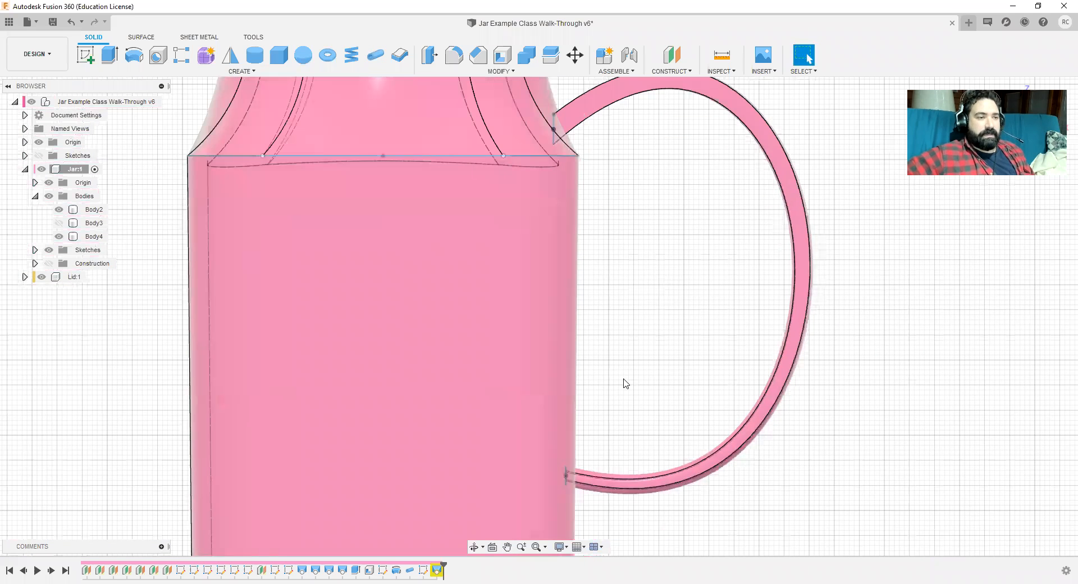
pyautogui.scroll(5, 602, 447)
pyautogui.scroll(1, 601, 448)
pyautogui.moveTo(631, 341); pyautogui.dragTo(689, 165, button='middle')
pyautogui.moveTo(670, 361); pyautogui.dragTo(683, 583, button='middle')
pyautogui.moveTo(713, 100); pyautogui.dragTo(722, 365, button='middle')
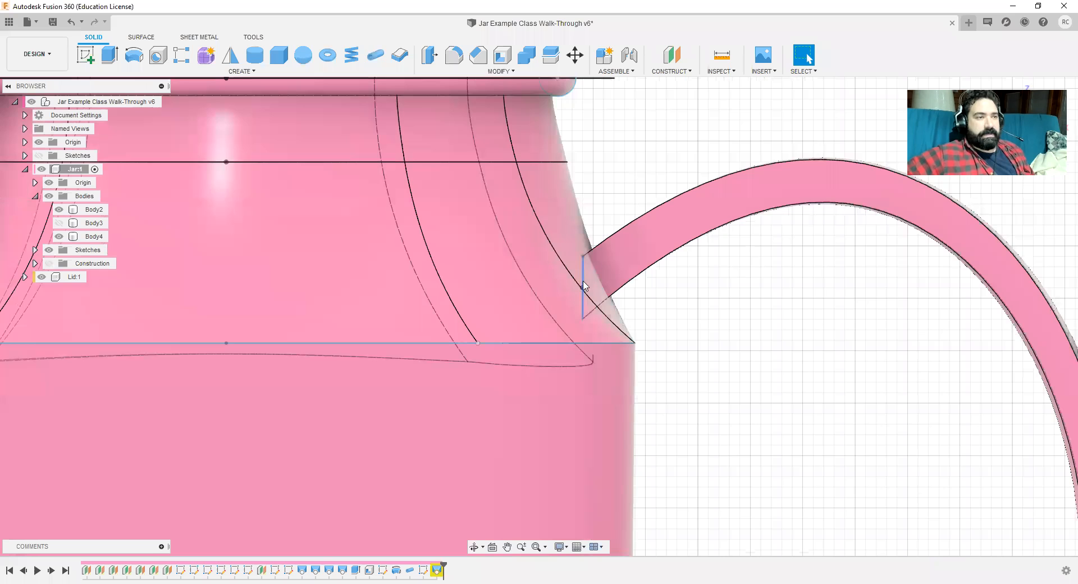
pyautogui.scroll(3, 585, 297)
pyautogui.scroll(2, 584, 298)
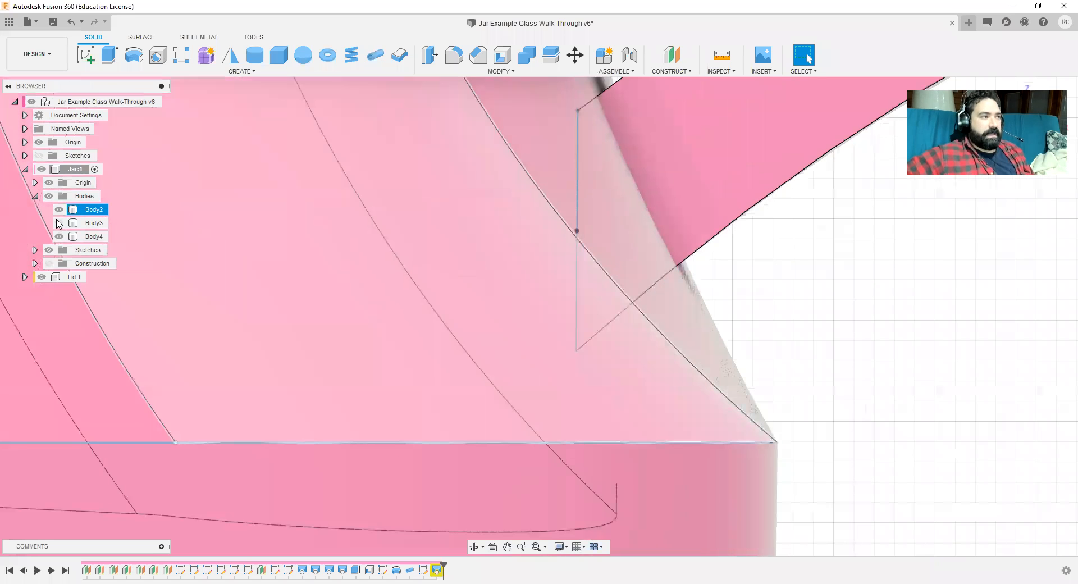
# Step: Show the top-level sketches folder and list its sketches along with those of the Jar component
pyautogui.click(34, 250)
pyautogui.click(66, 386)
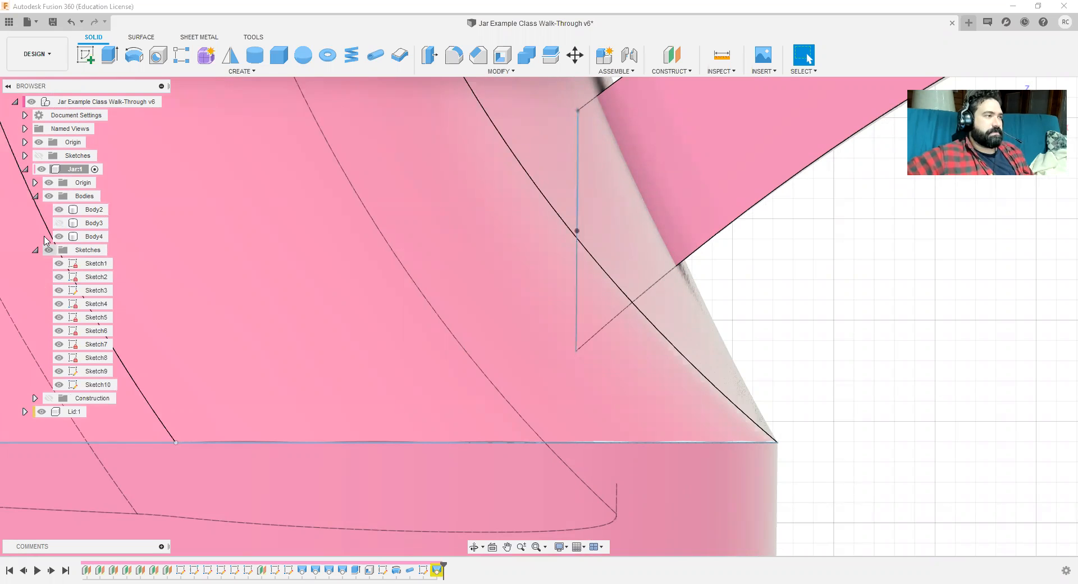
pyautogui.click(37, 157)
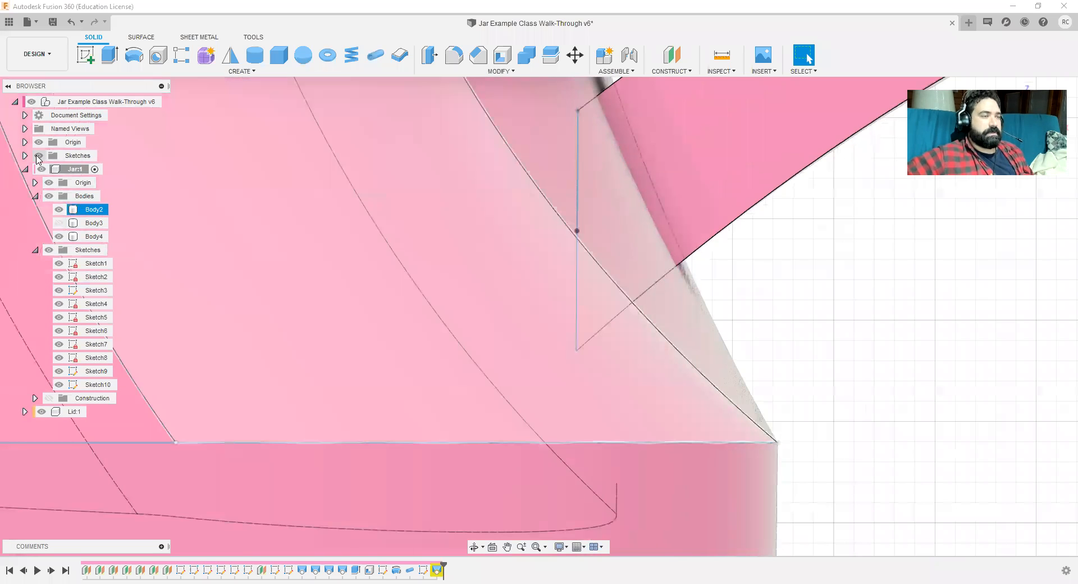
pyautogui.scroll(-3, 664, 303)
pyautogui.click(29, 165)
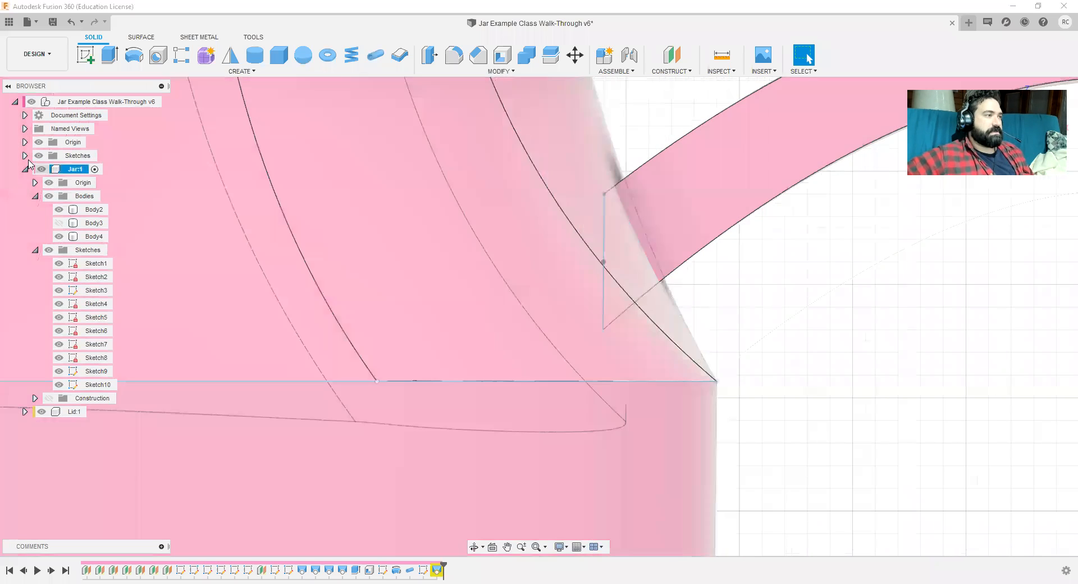
pyautogui.click(25, 157)
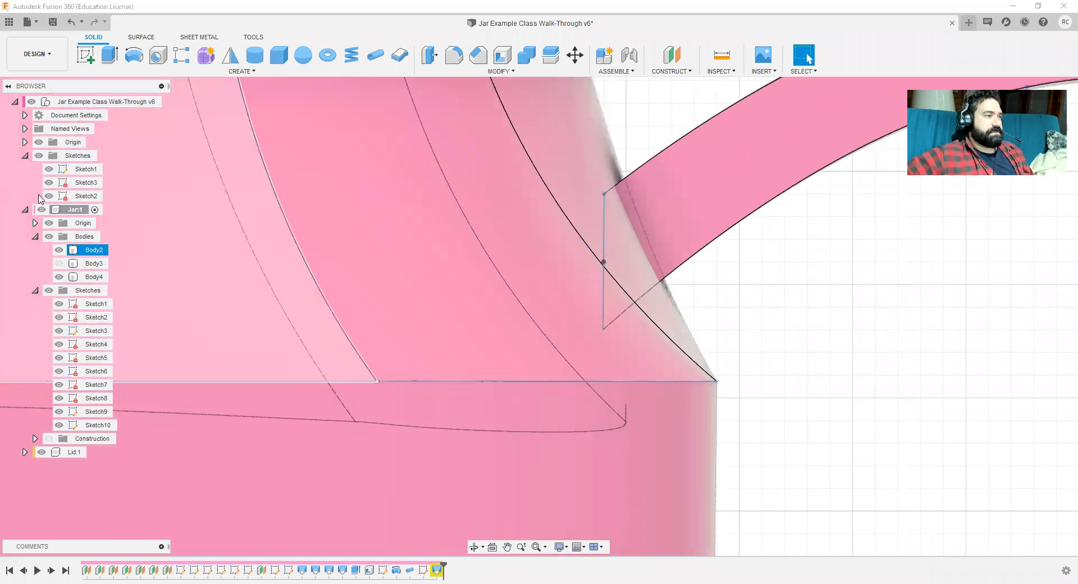
pyautogui.click(48, 196)
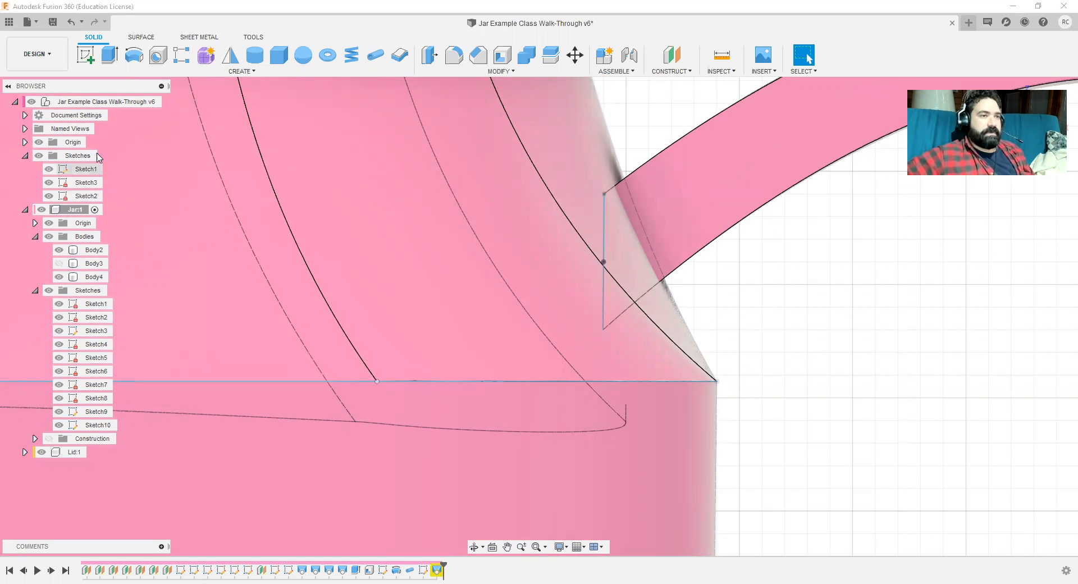
pyautogui.scroll(-5, 559, 216)
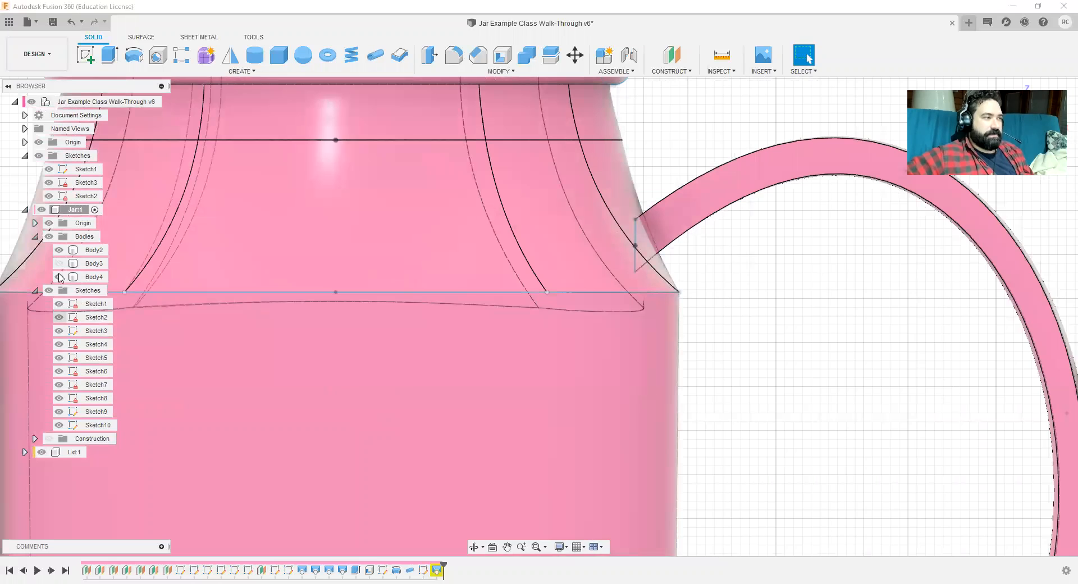
# Step: Activate the top-level component to review the full timeline and the handle bodies' visibility, and reactivate the Jar component
pyautogui.click(96, 212)
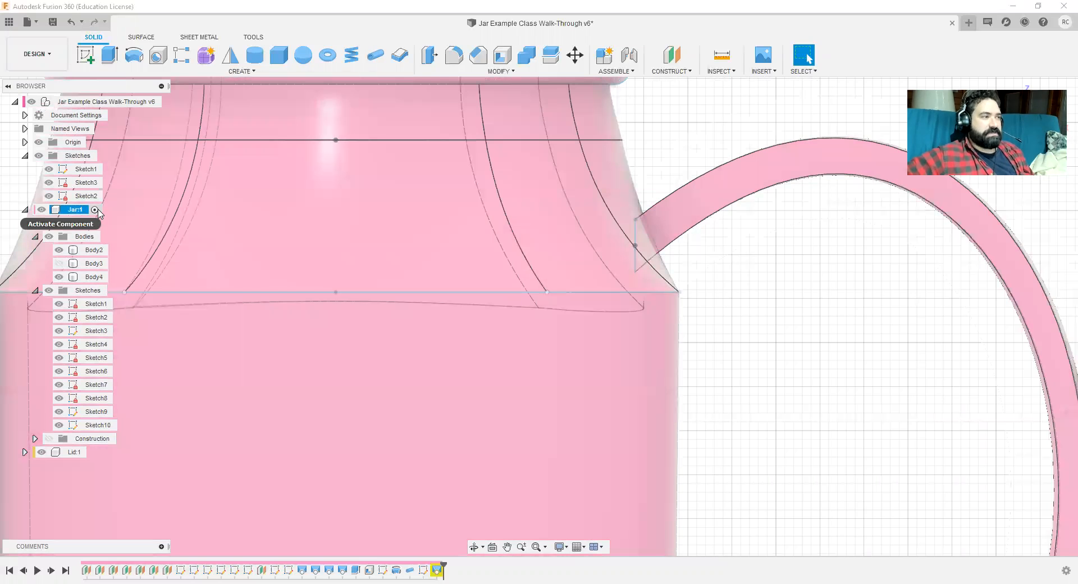
pyautogui.click(96, 211)
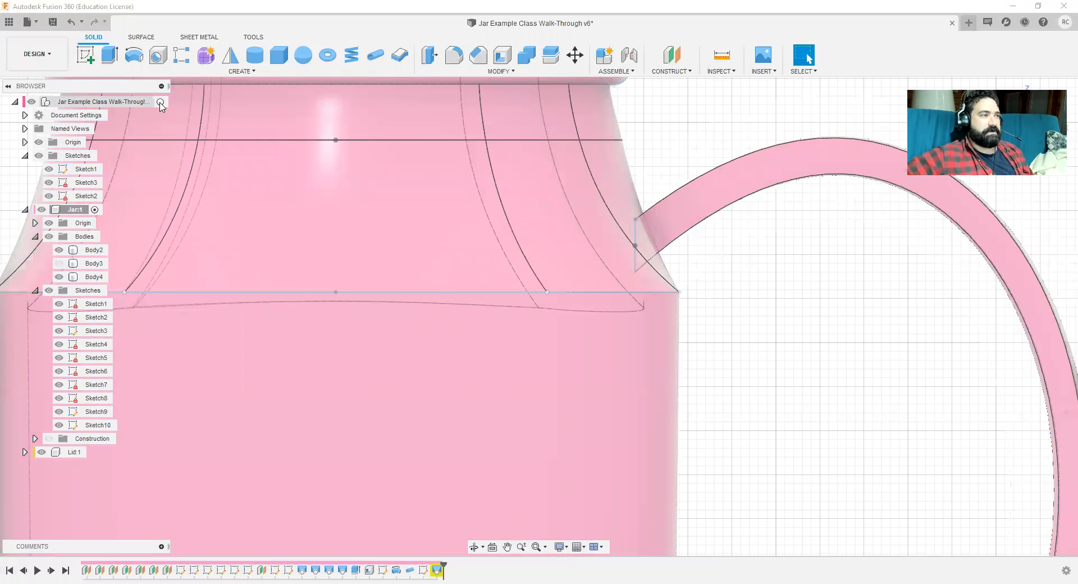
pyautogui.click(161, 103)
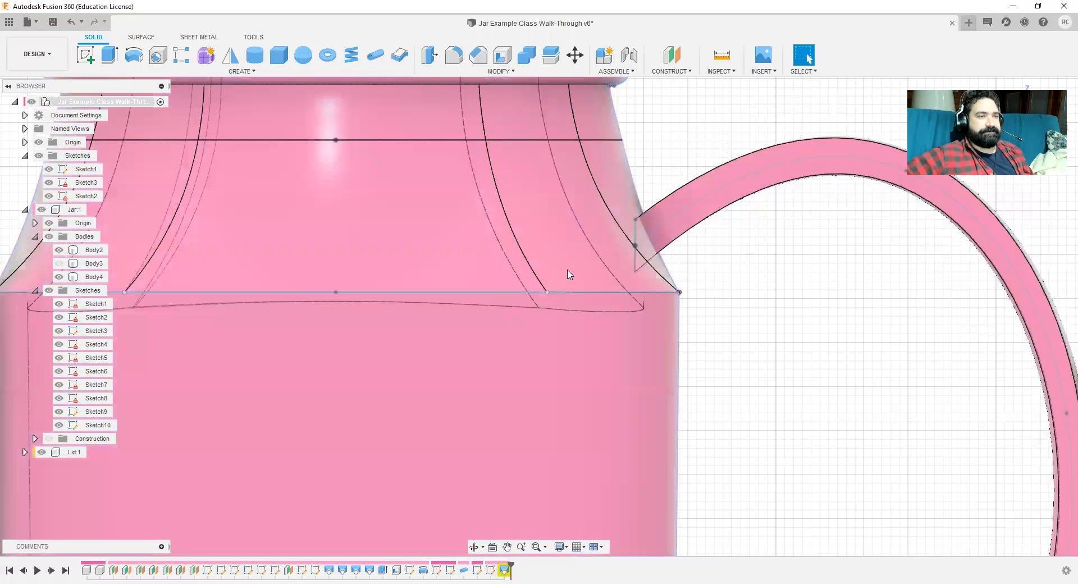
pyautogui.click(662, 219)
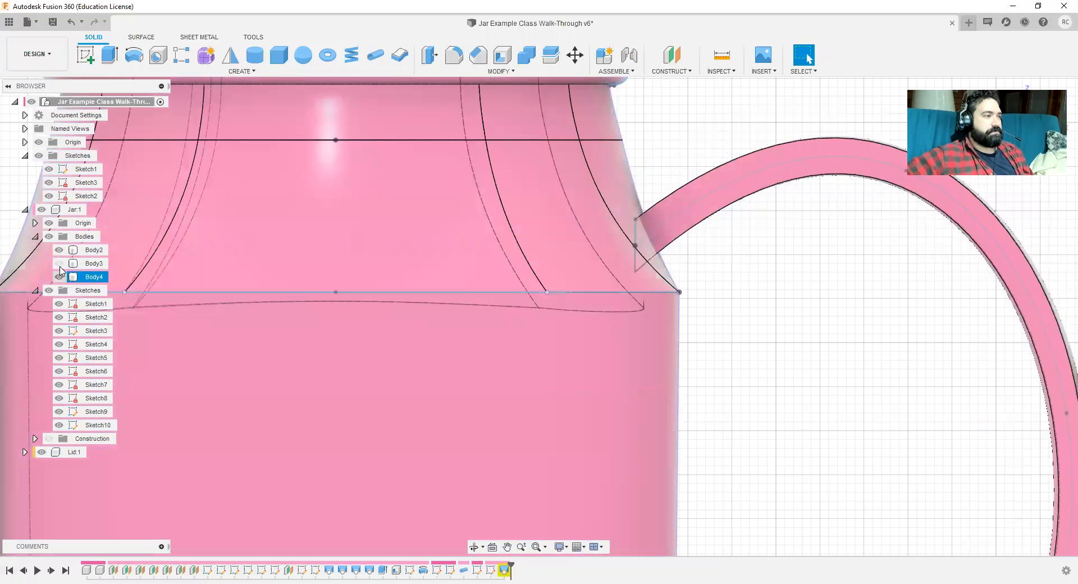
pyautogui.click(59, 263)
pyautogui.click(58, 264)
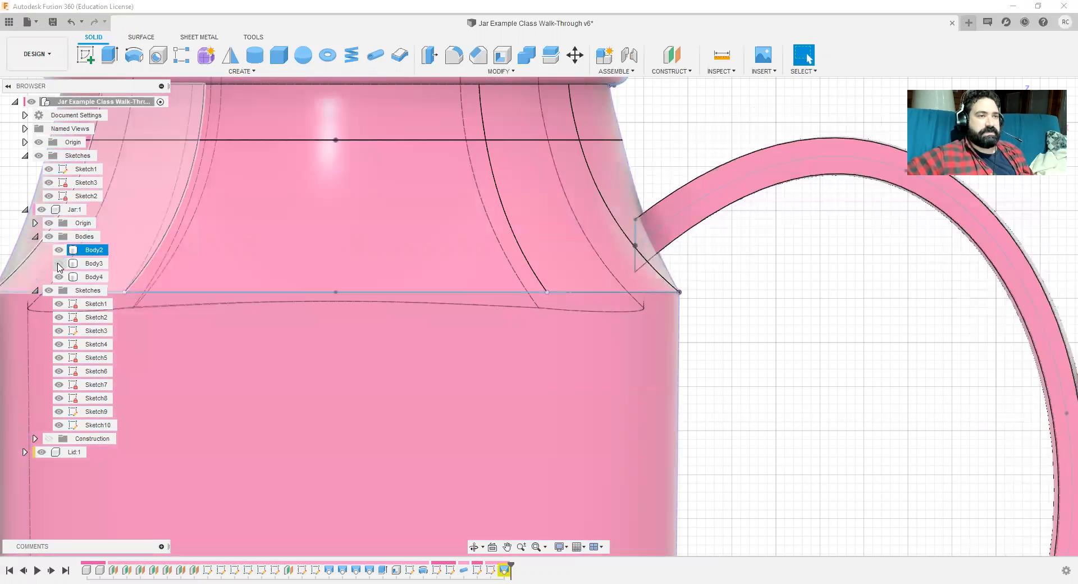
pyautogui.click(58, 277)
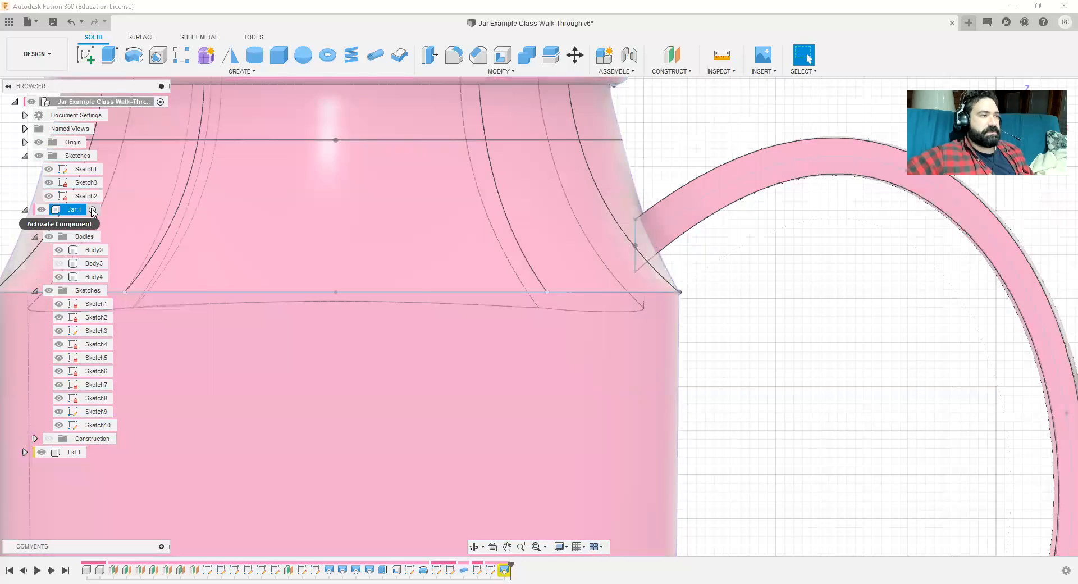
pyautogui.click(92, 211)
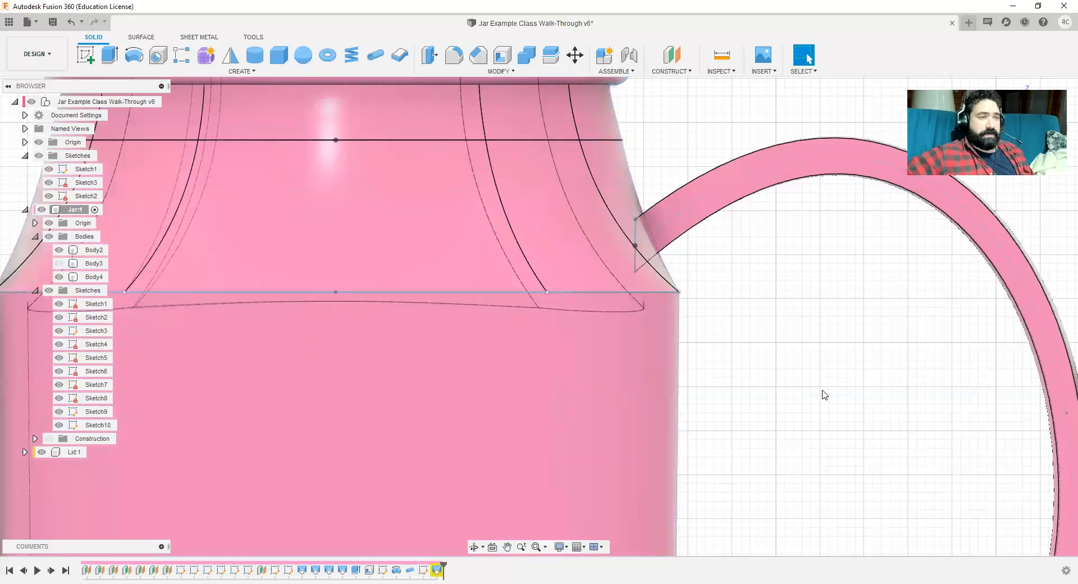
pyautogui.moveTo(824, 395); pyautogui.dragTo(727, 402, button='middle')
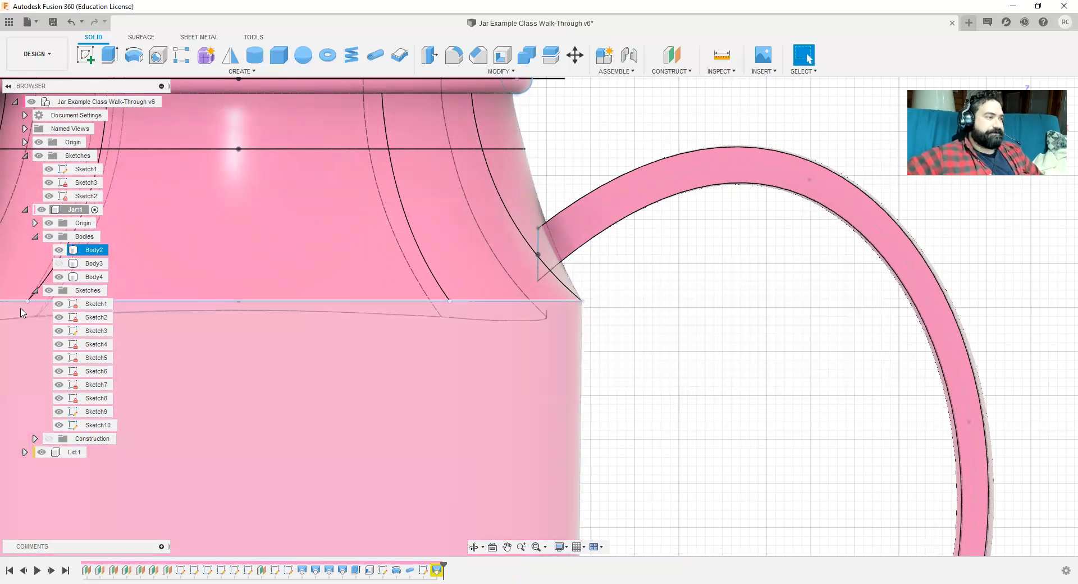
# Step: Hide the Jar component's bodies and open Sketch10, the profile at the handle's upper end, for editing
pyautogui.click(34, 290)
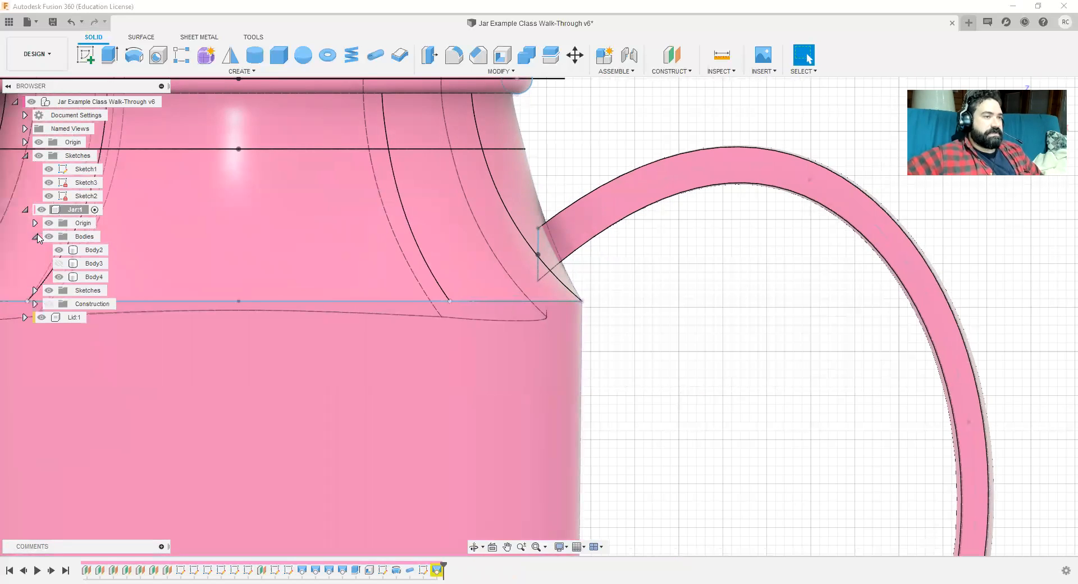
pyautogui.click(35, 237)
pyautogui.scroll(4, 536, 242)
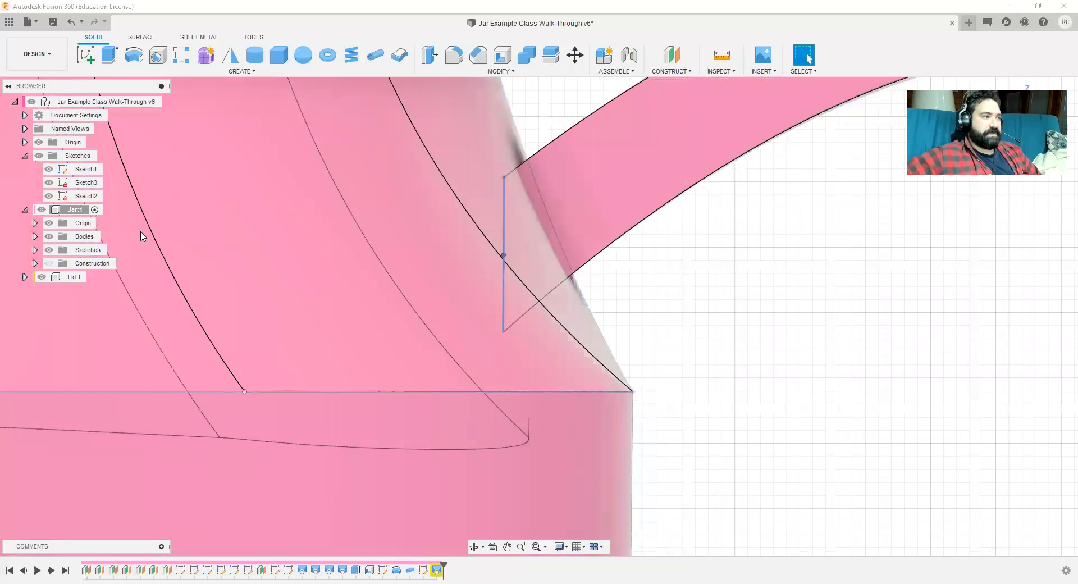
pyautogui.click(49, 237)
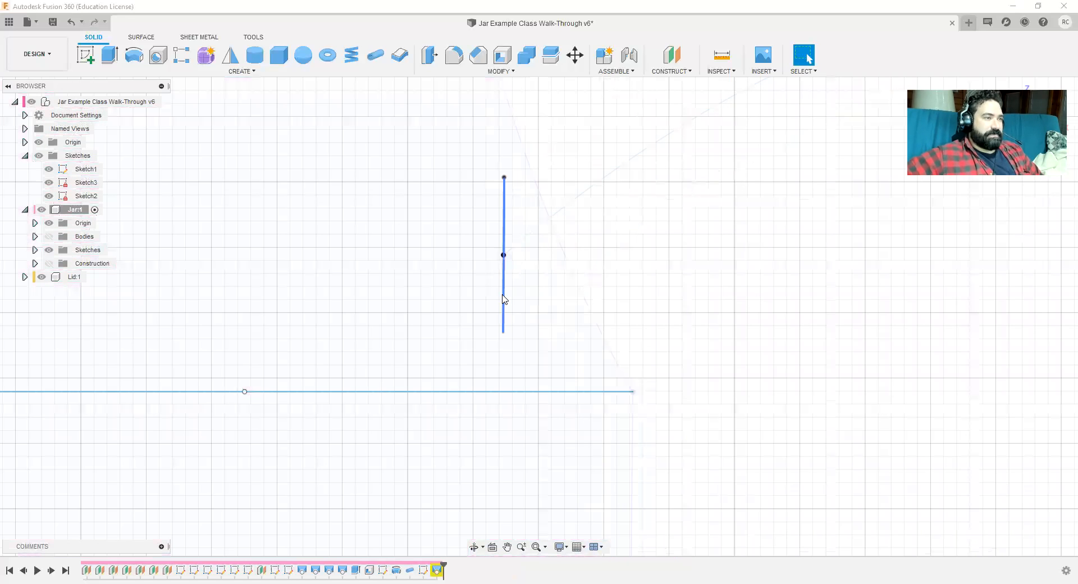
pyautogui.click(503, 299)
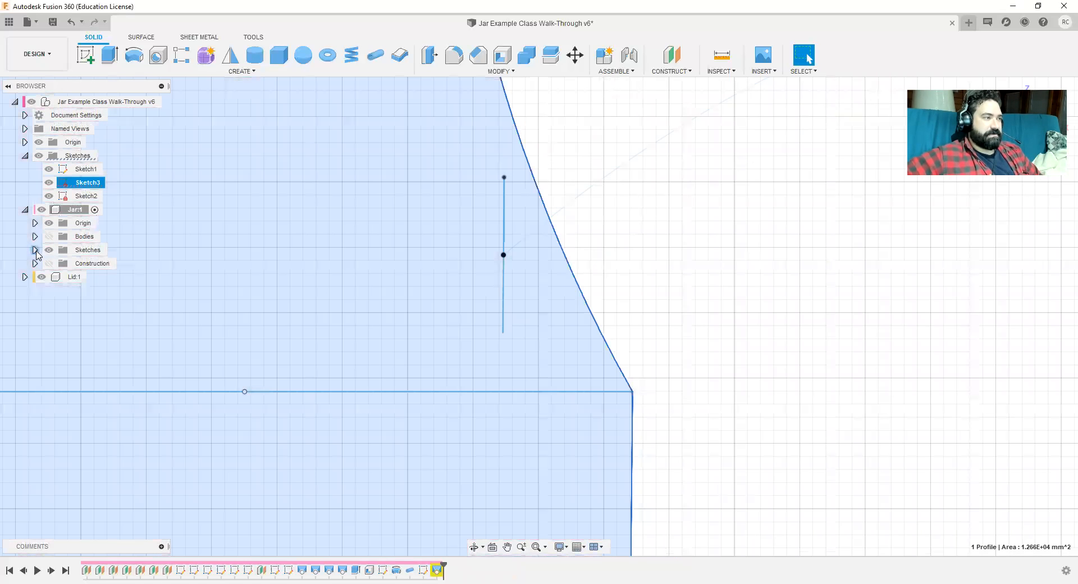
pyautogui.click(35, 250)
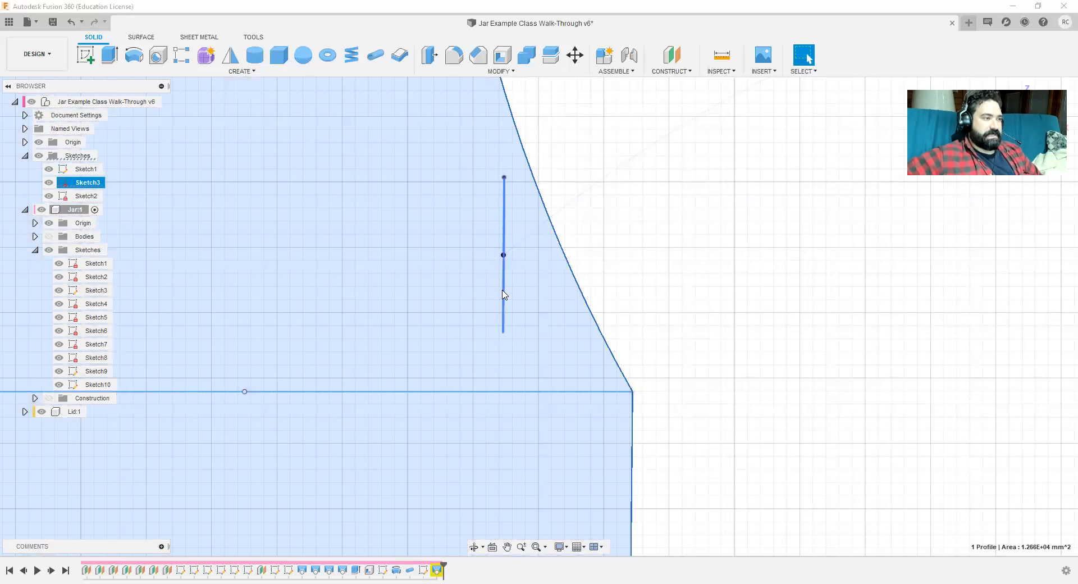
pyautogui.click(503, 294)
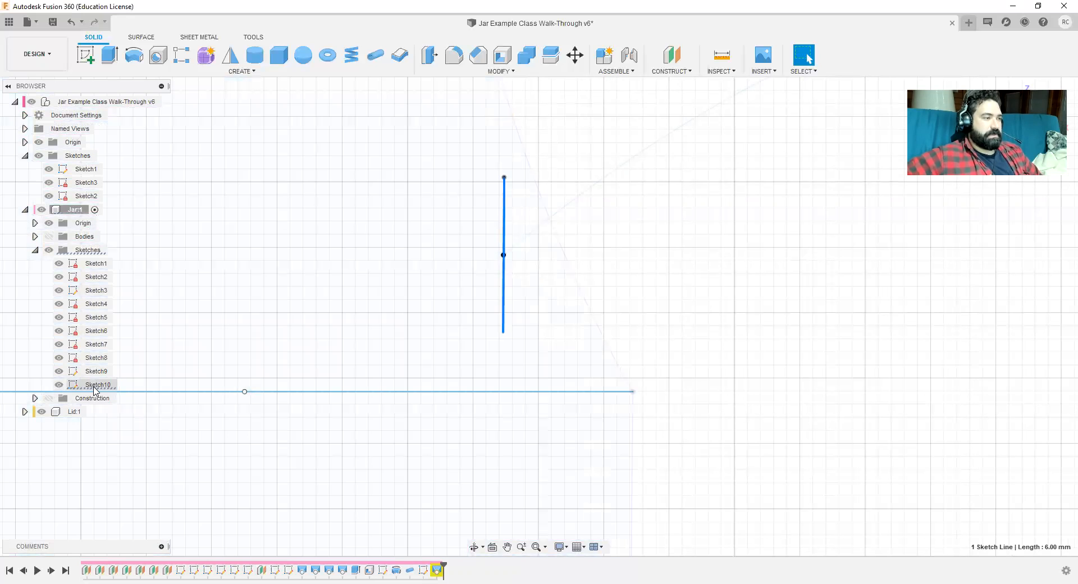
pyautogui.rightClick(94, 389)
pyautogui.click(130, 416)
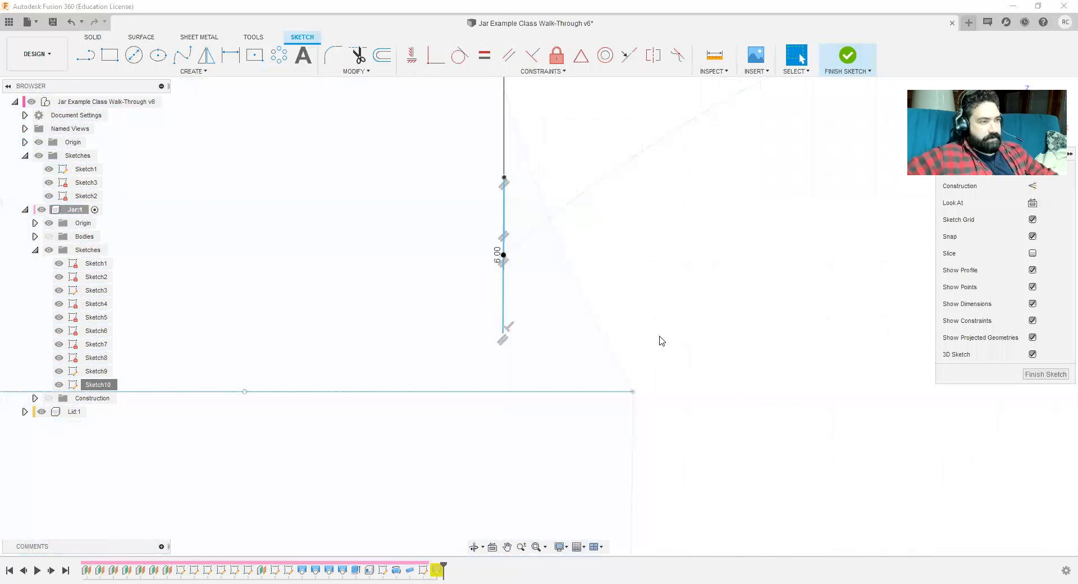
# Step: Examine the handle's upper end profile from oblique, front and side views in relation to the shoulder and handle curve
pyautogui.keyDown('shift'); pyautogui.moveTo(661, 341); pyautogui.dragTo(686, 341, button='middle'); pyautogui.keyUp('shift')
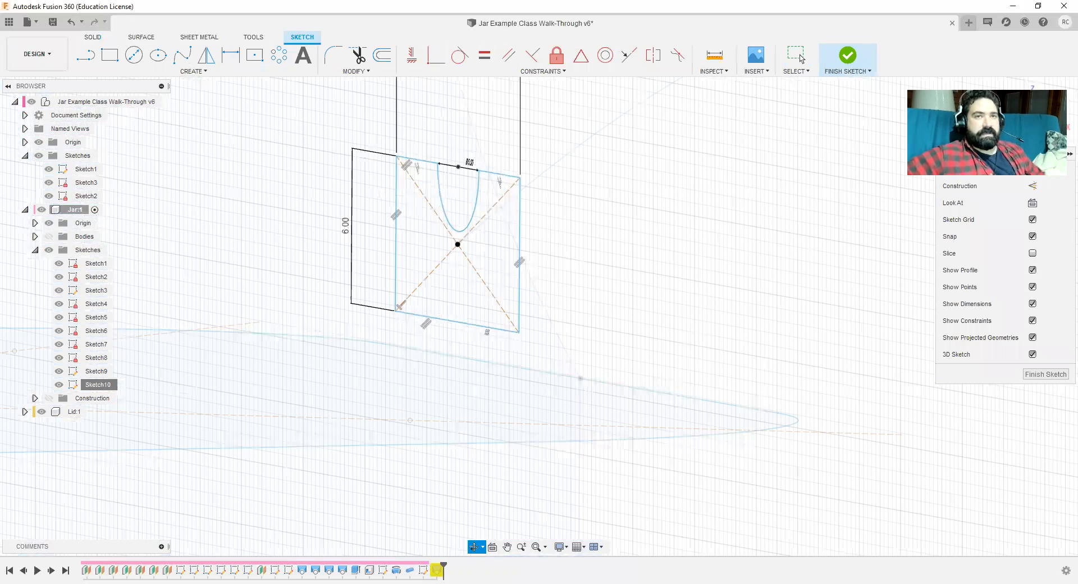
pyautogui.scroll(-5, 702, 315)
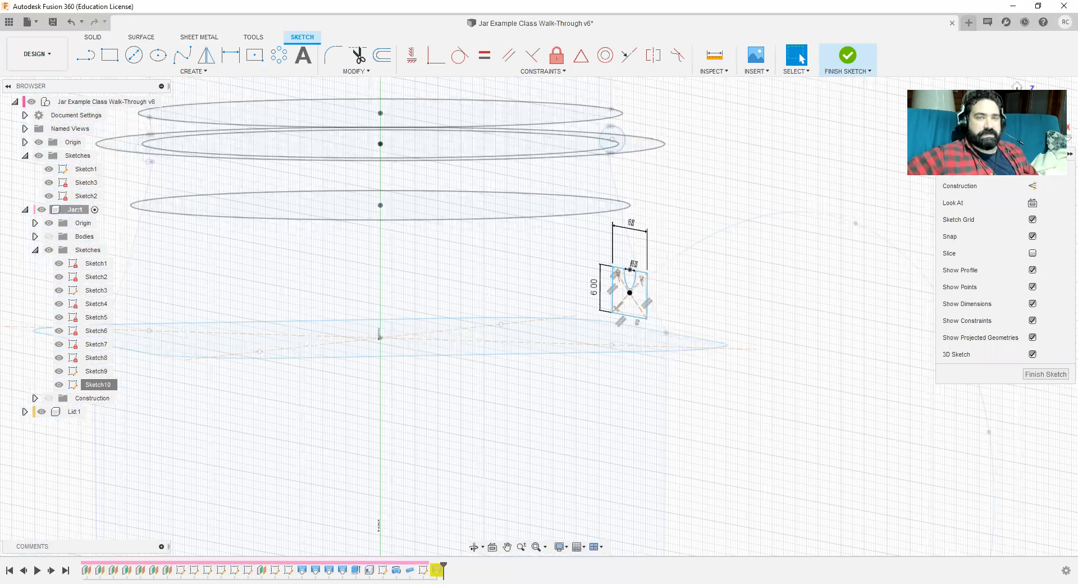
pyautogui.click(1058, 116)
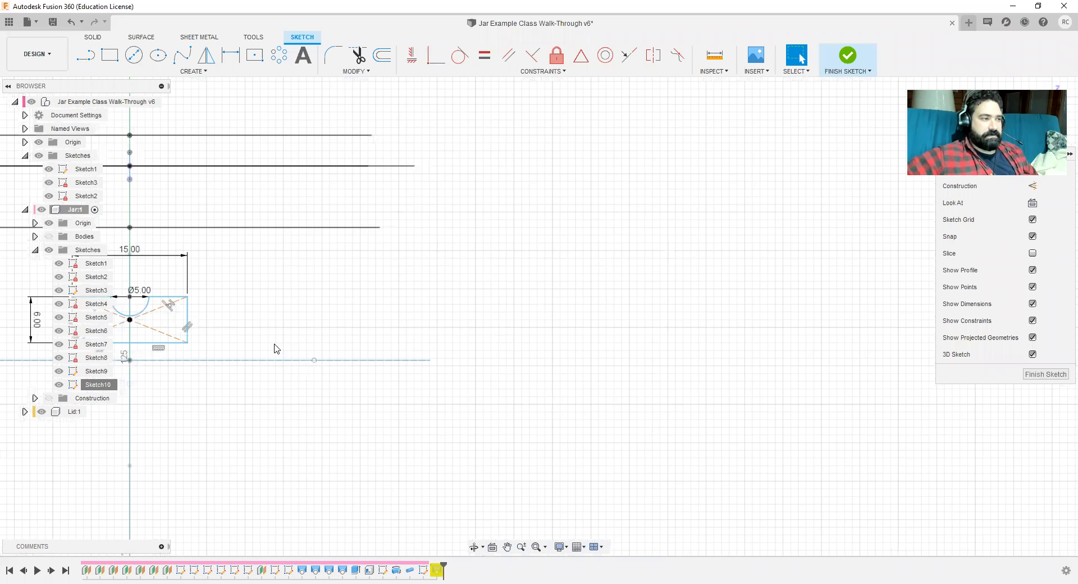
pyautogui.scroll(-1, 274, 345)
pyautogui.moveTo(274, 345); pyautogui.dragTo(612, 307, button='middle')
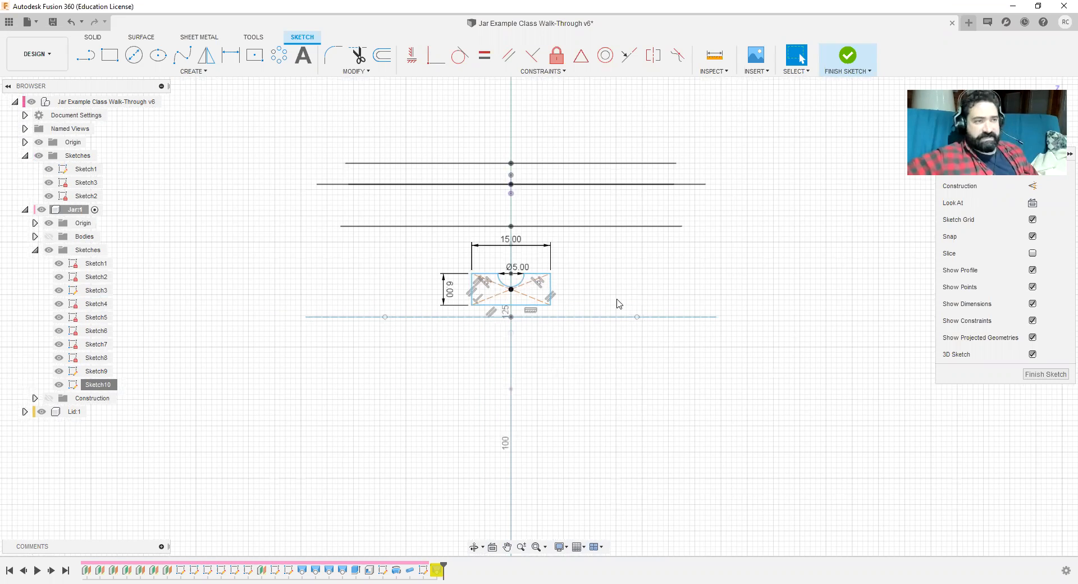
pyautogui.keyDown('shift'); pyautogui.moveTo(747, 364); pyautogui.dragTo(694, 368, button='middle'); pyautogui.keyUp('shift')
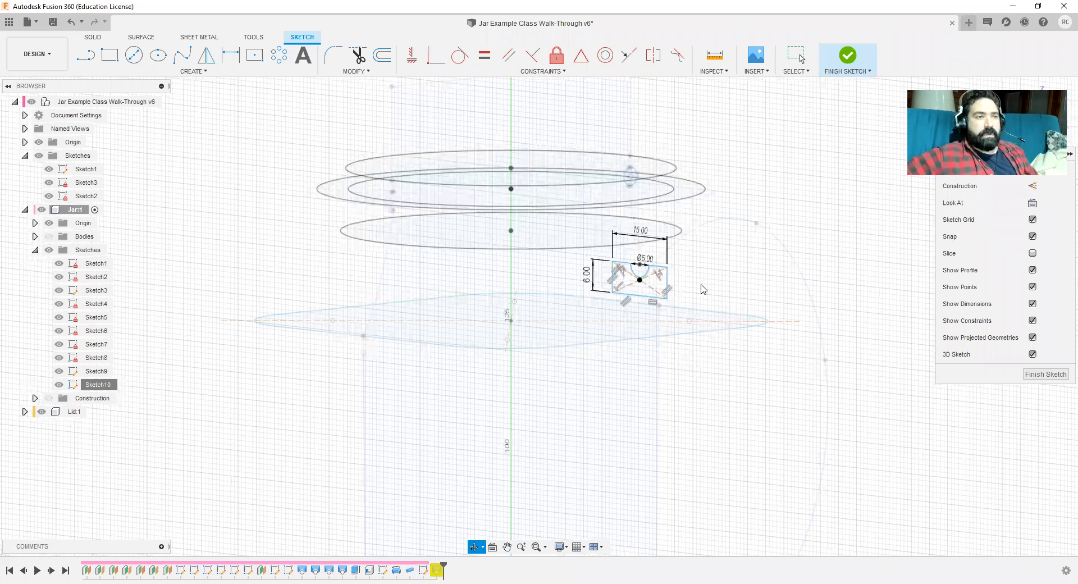
pyautogui.keyDown('shift'); pyautogui.moveTo(704, 289); pyautogui.dragTo(687, 286, button='middle'); pyautogui.keyUp('shift')
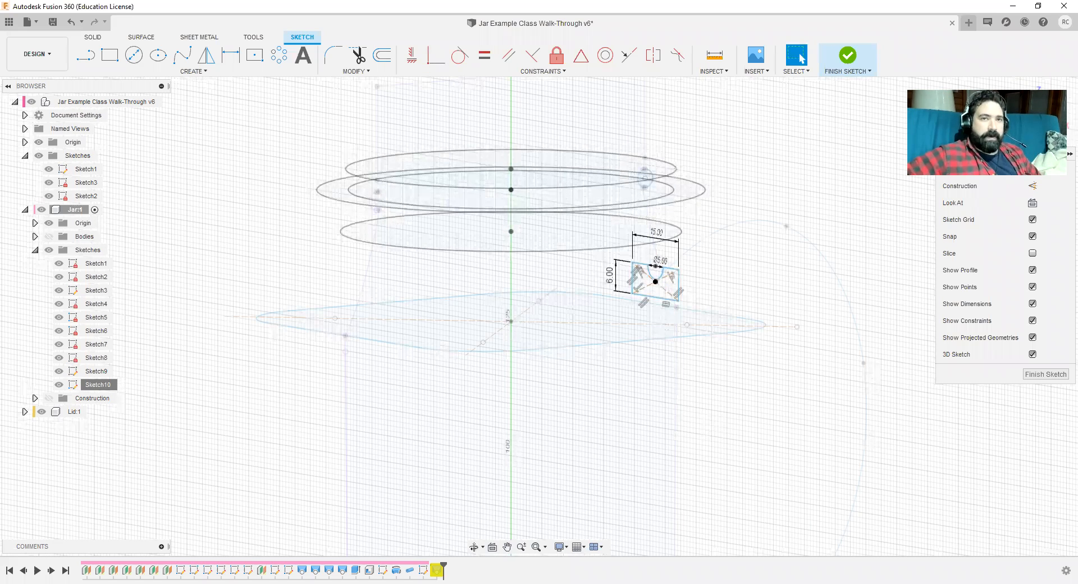
pyautogui.click(1042, 114)
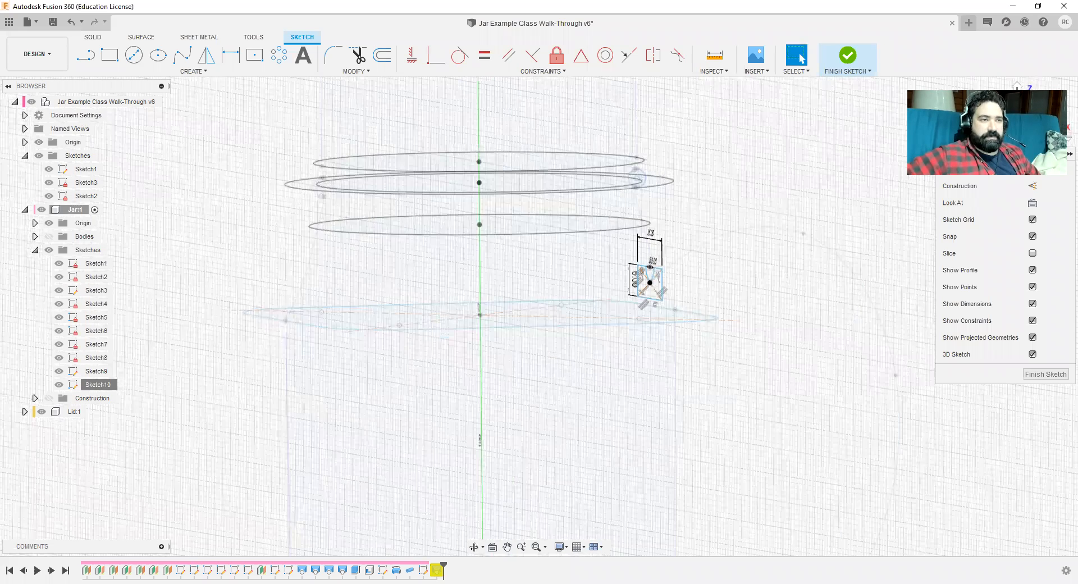
pyautogui.scroll(3, 683, 304)
pyautogui.scroll(2, 683, 304)
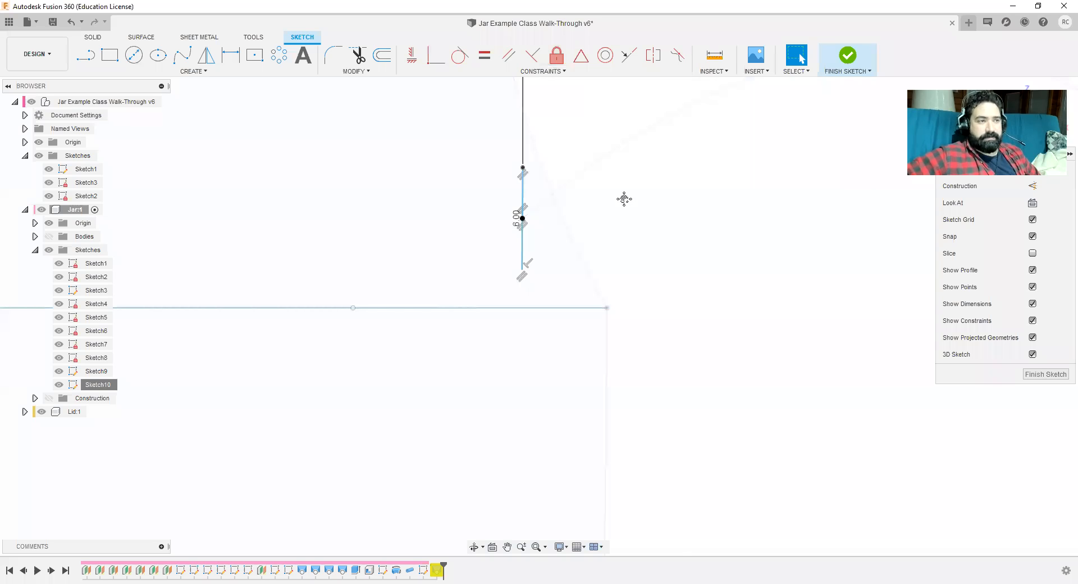
pyautogui.moveTo(623, 200); pyautogui.dragTo(703, 313, button='middle')
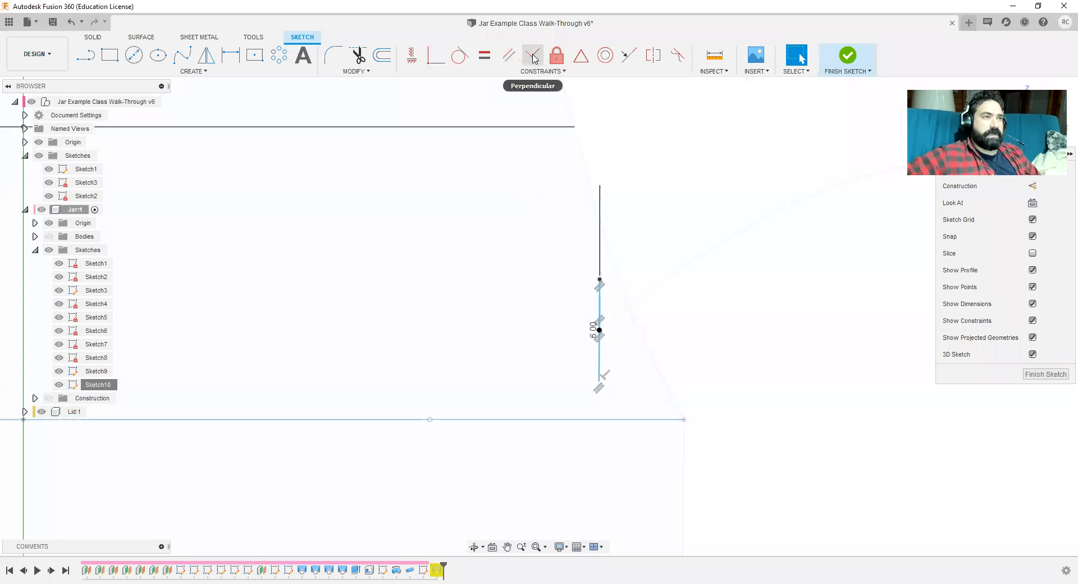
pyautogui.click(534, 59)
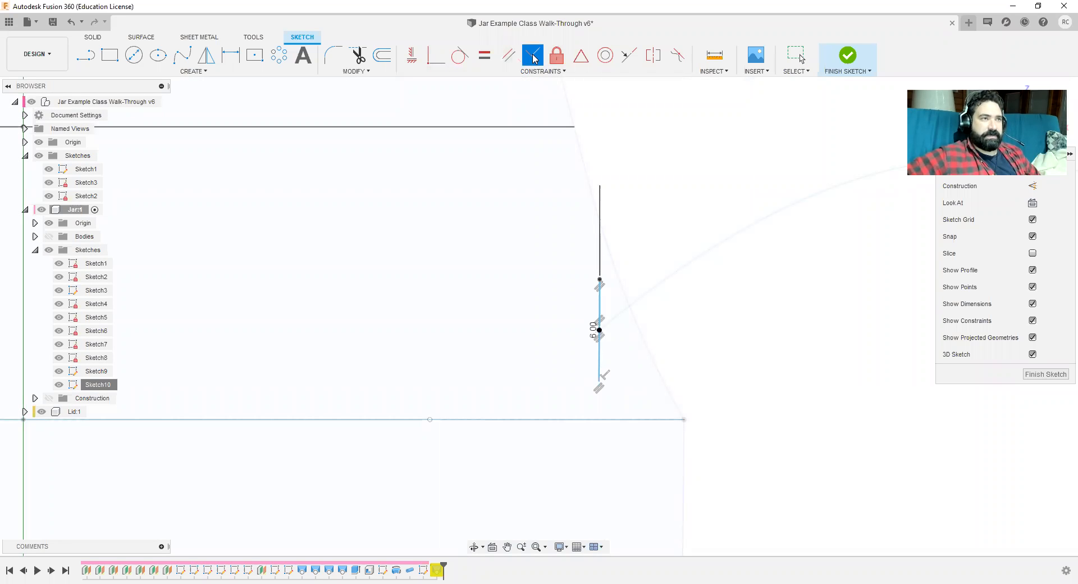
pyautogui.click(600, 368)
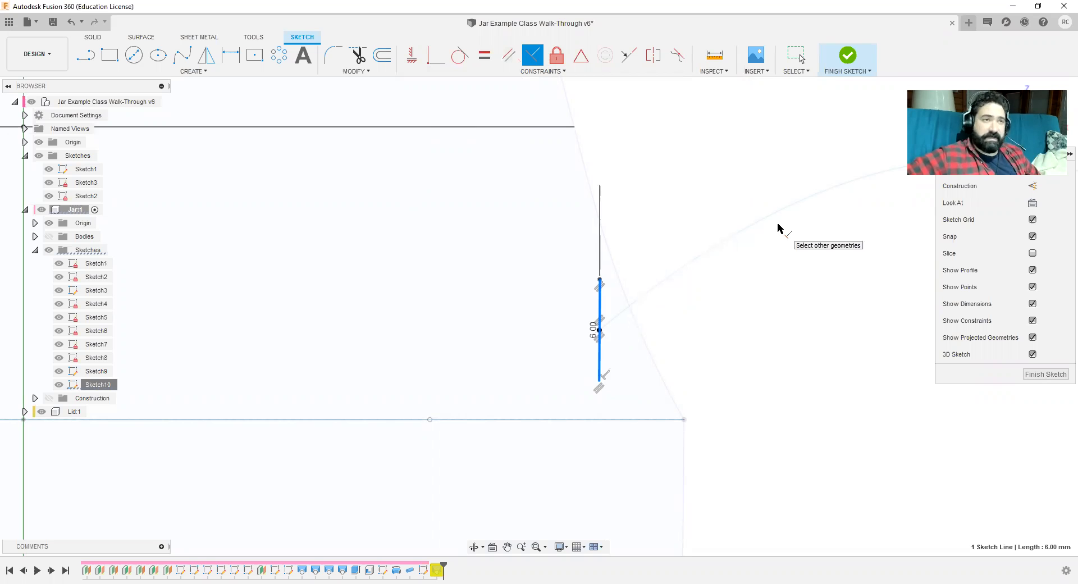
pyautogui.press('Escape')
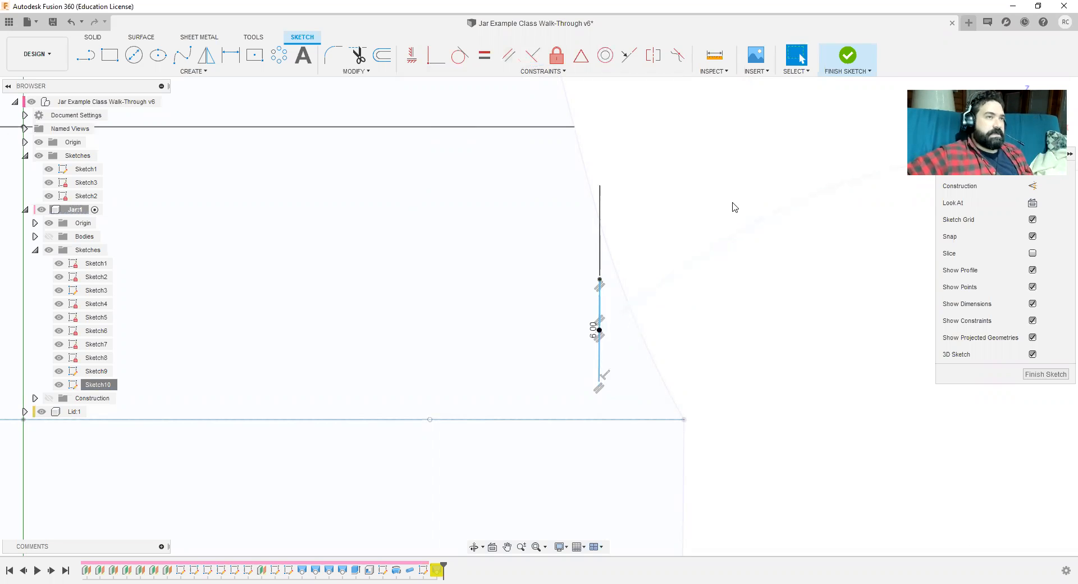
pyautogui.press('o')
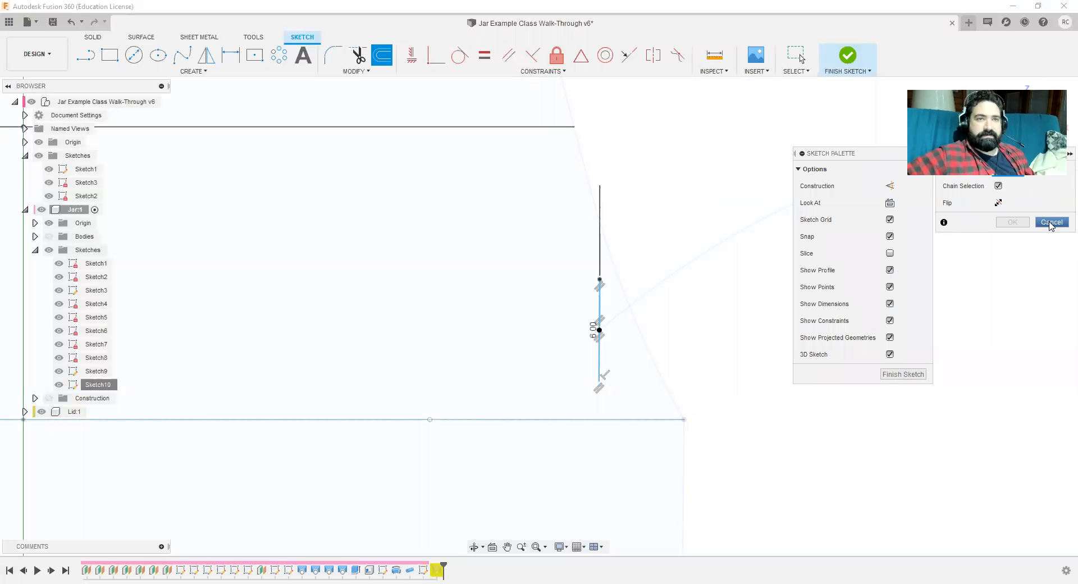
pyautogui.click(1051, 223)
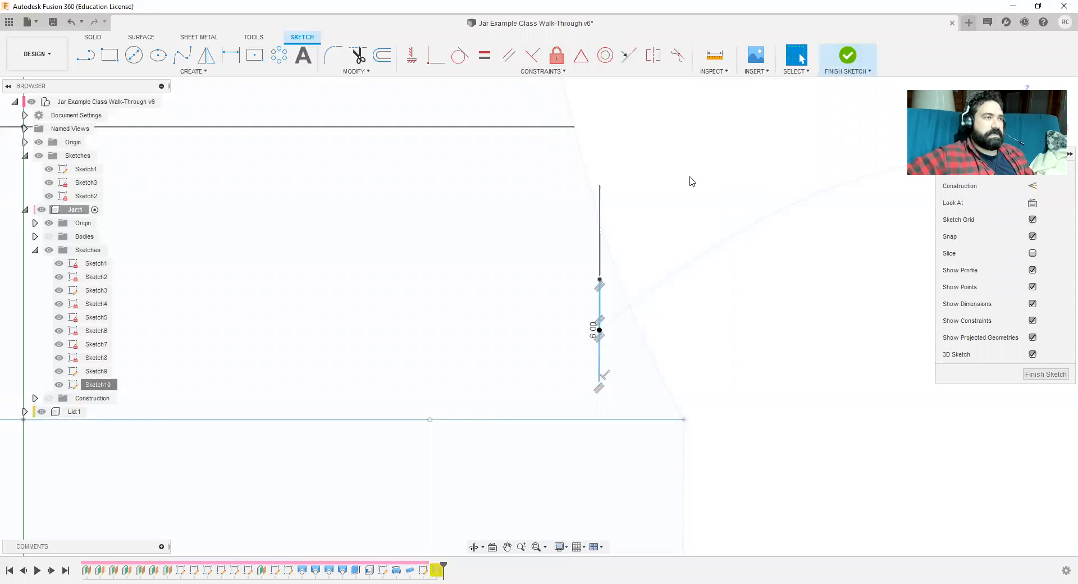
# Step: Rotate the handle's entire upper end profile by -35 degrees about the X axis with Move and finish the sketch
pyautogui.press('m')
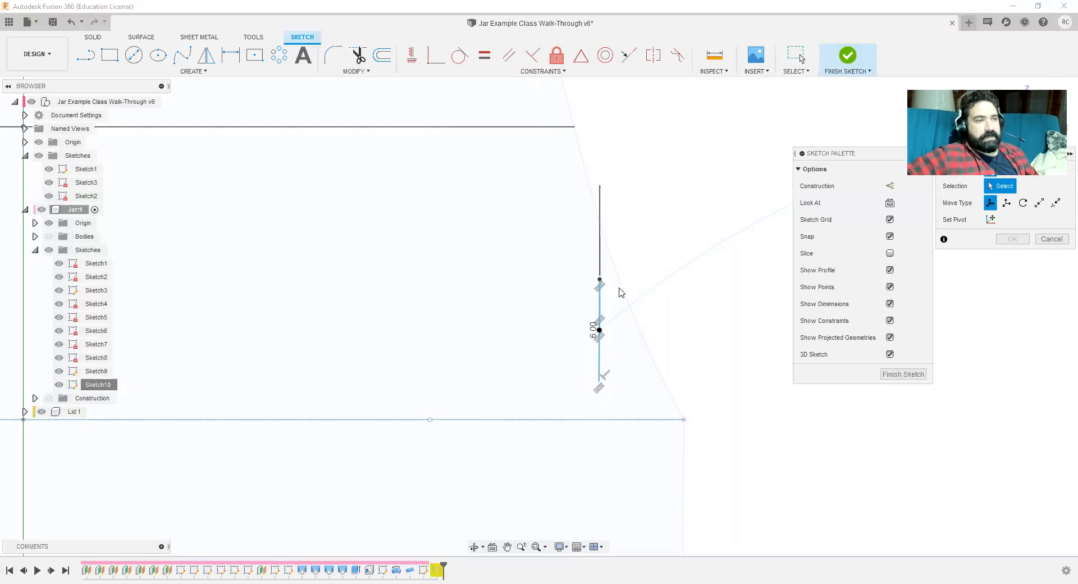
pyautogui.click(600, 304)
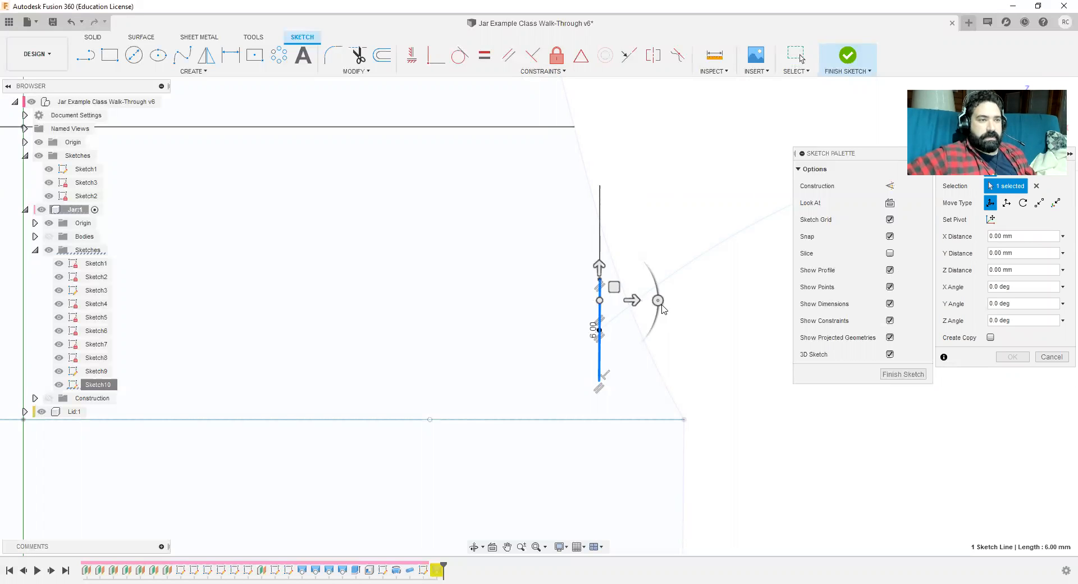
pyautogui.moveTo(619, 362)
pyautogui.keyDown('shift'); pyautogui.mouseDown(button='middle')
pyautogui.moveTo(635, 357)
pyautogui.moveTo(596, 374)
pyautogui.mouseUp(button='middle'); pyautogui.keyUp('shift')
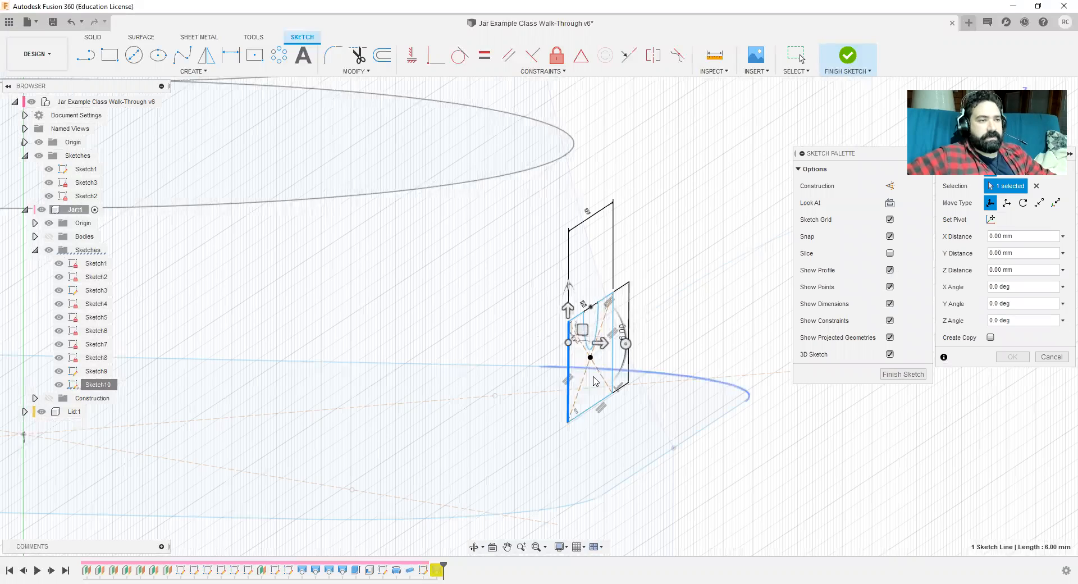
pyautogui.doubleClick(567, 393)
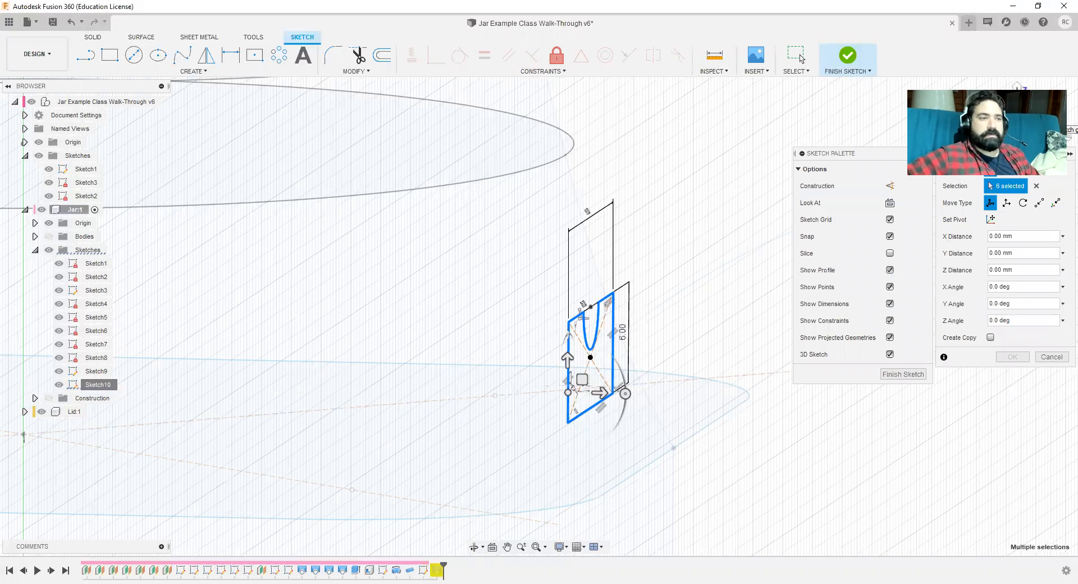
pyautogui.click(1038, 117)
pyautogui.moveTo(614, 380); pyautogui.dragTo(527, 390, button='middle')
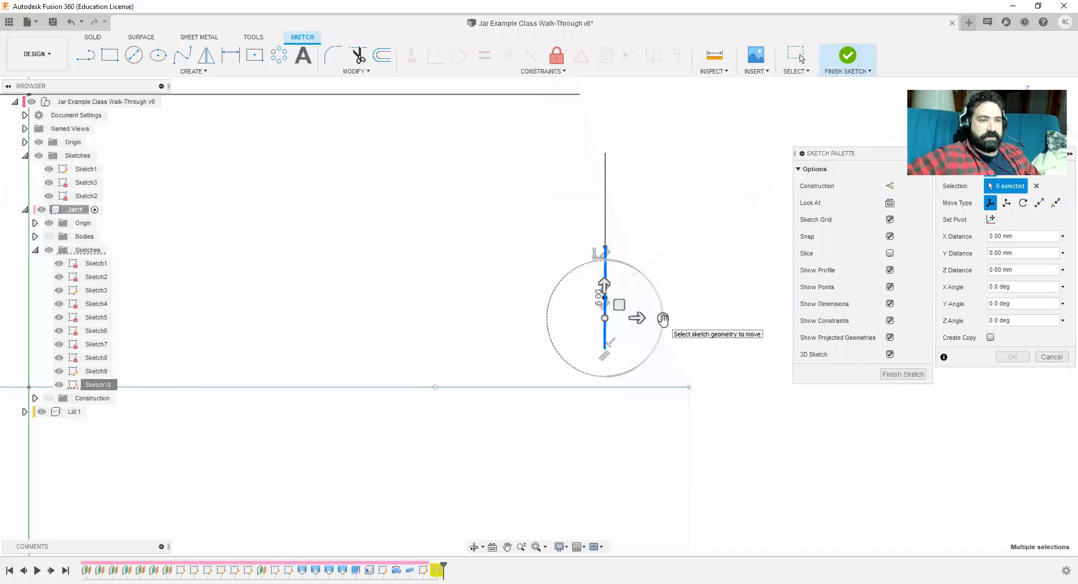
pyautogui.moveTo(662, 320); pyautogui.dragTo(659, 284)
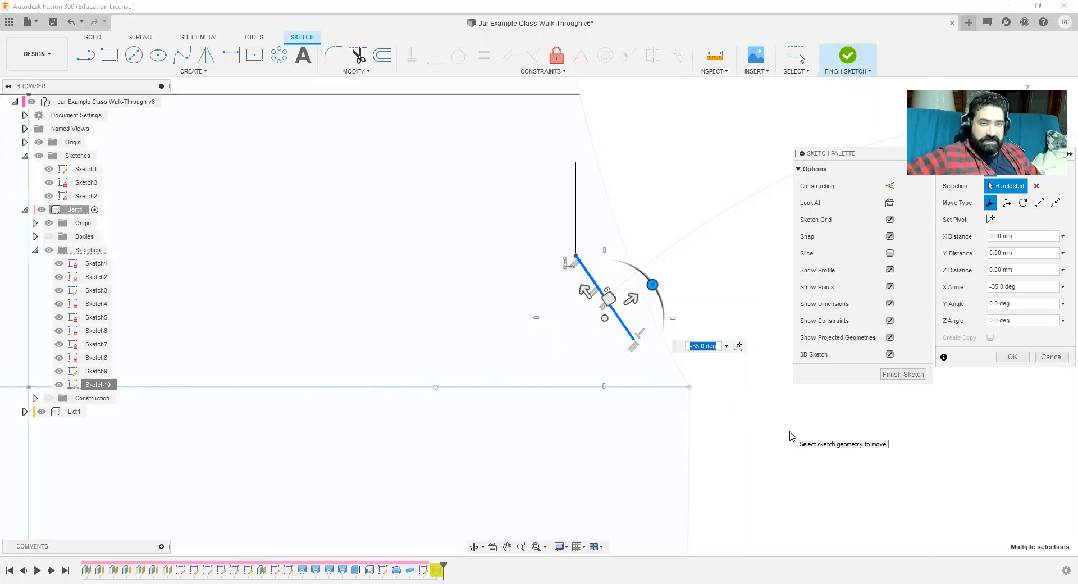
pyautogui.click(1012, 356)
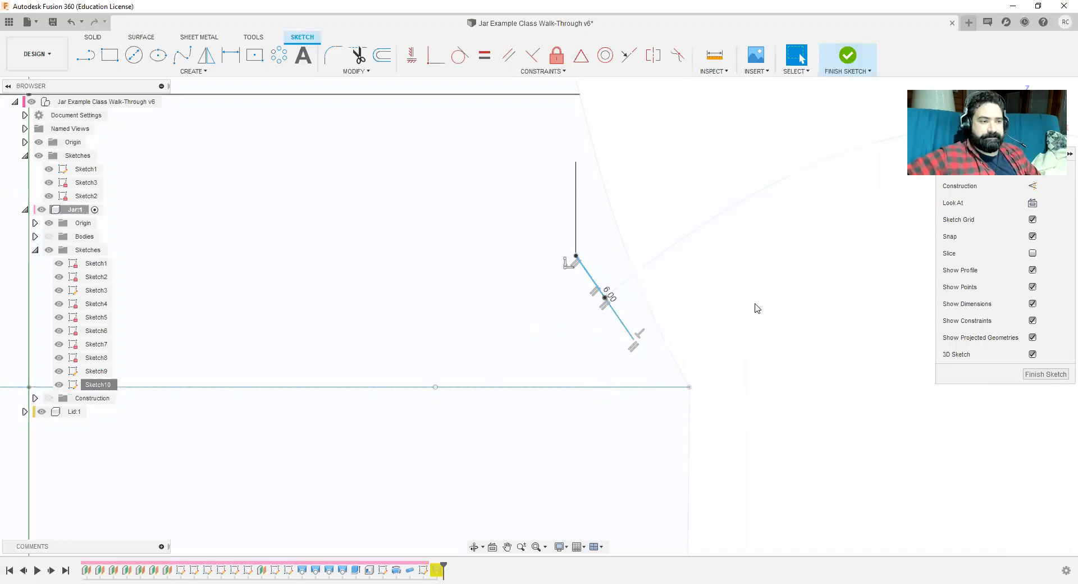
pyautogui.click(844, 61)
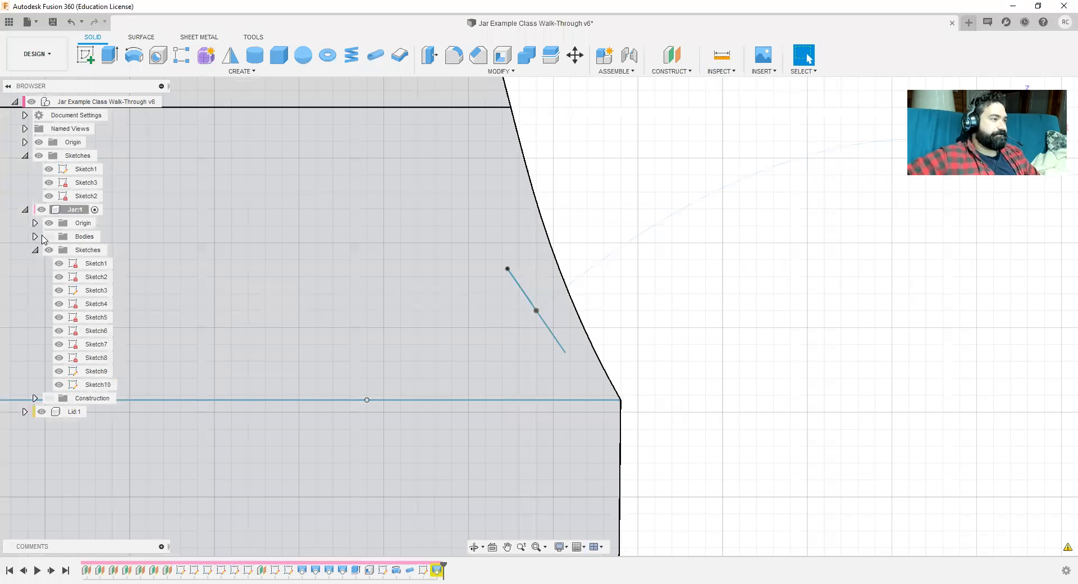
# Step: Show the Jar bodies again and inspect the handle's upper end against the tilted profile at the shoulder
pyautogui.click(49, 238)
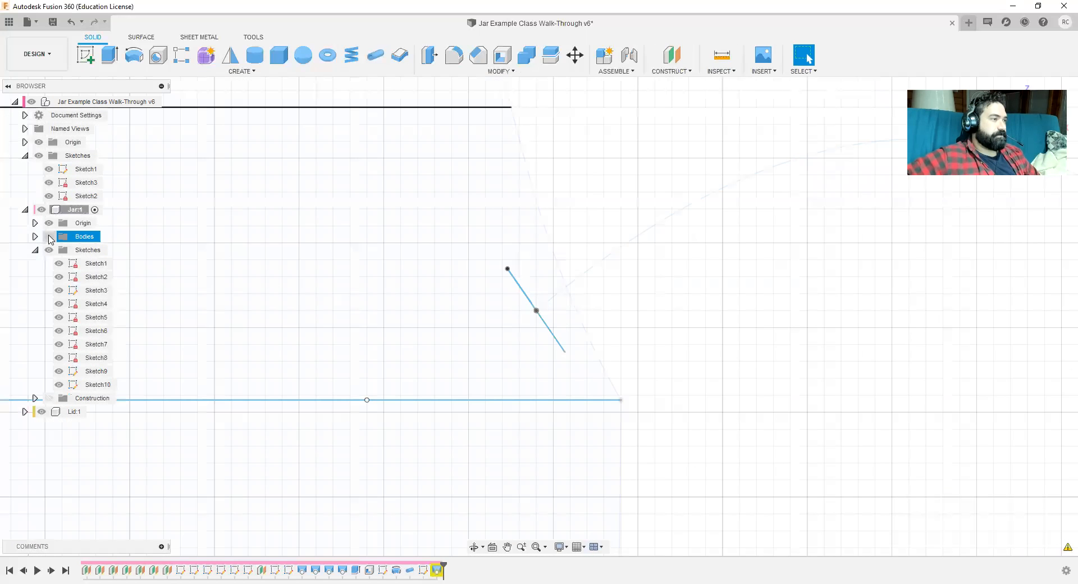
pyautogui.click(49, 238)
pyautogui.scroll(-4, 792, 385)
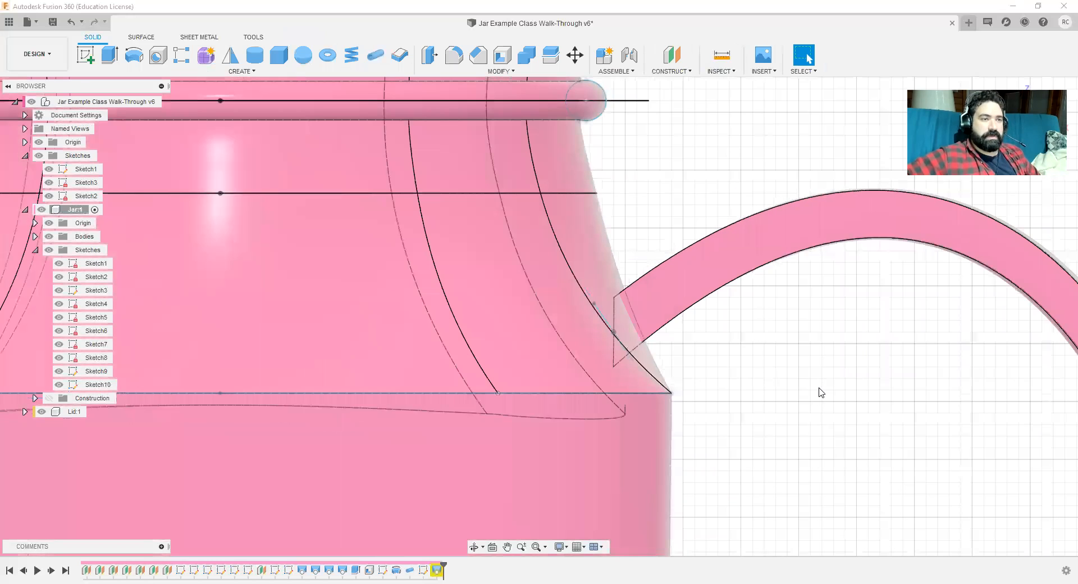
pyautogui.moveTo(605, 386); pyautogui.dragTo(391, 385, button='middle')
pyautogui.scroll(3, 440, 363)
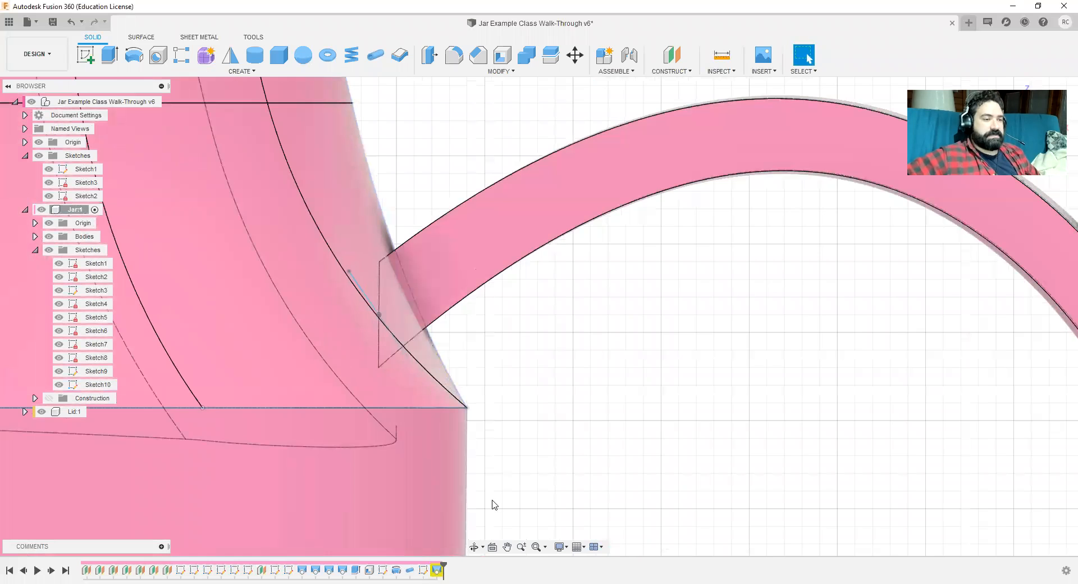
pyautogui.rightClick(437, 571)
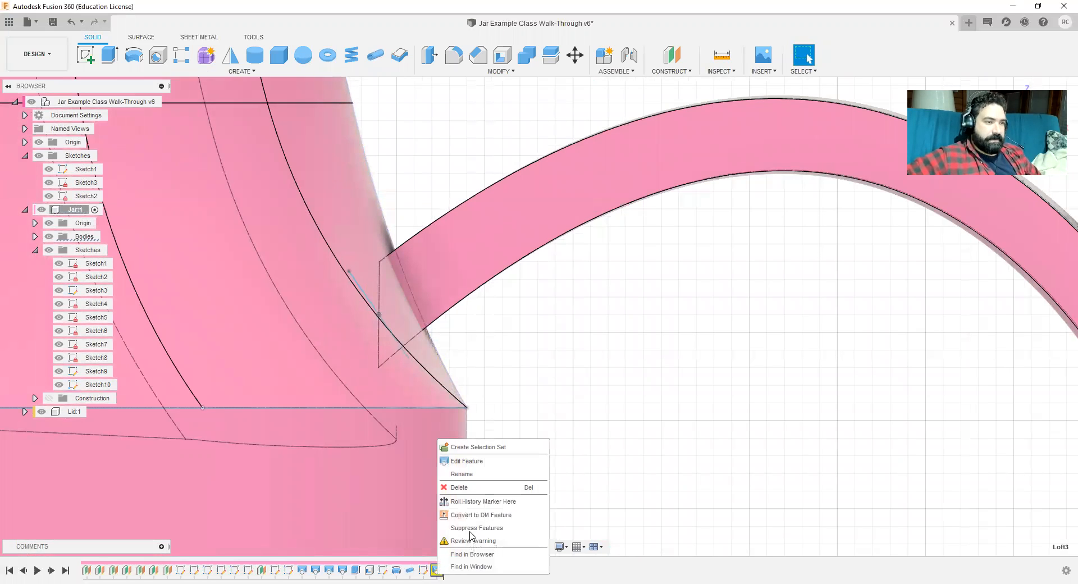
pyautogui.click(502, 465)
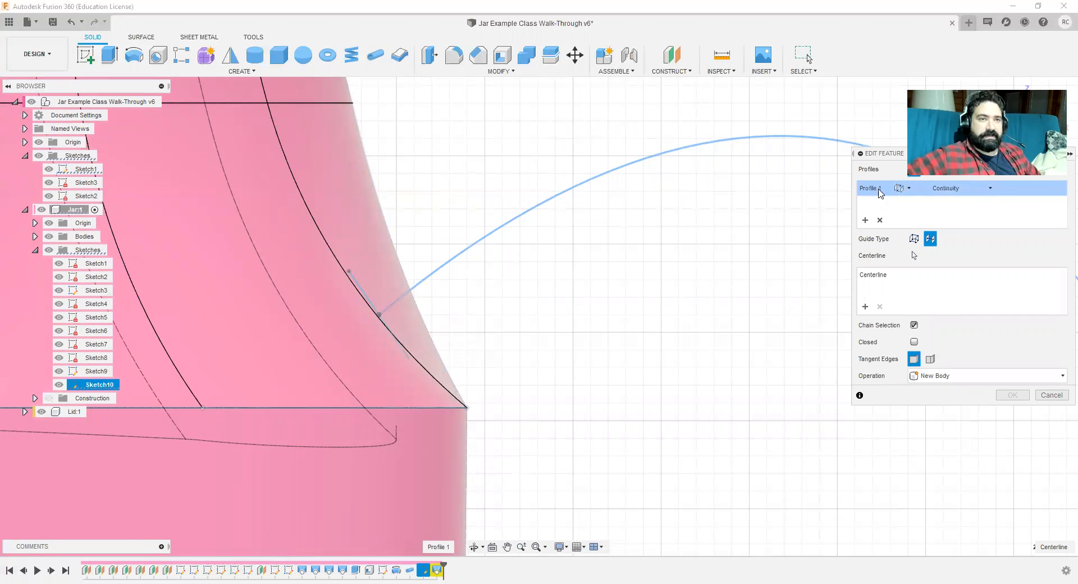
pyautogui.click(880, 220)
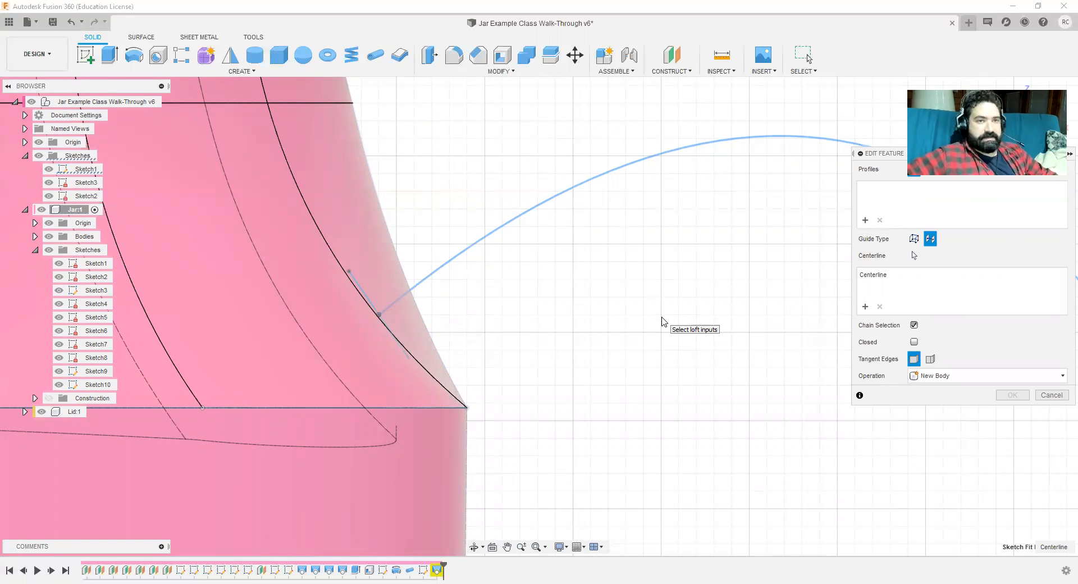
pyautogui.keyDown('shift'); pyautogui.moveTo(662, 318); pyautogui.dragTo(637, 329, button='middle'); pyautogui.keyUp('shift')
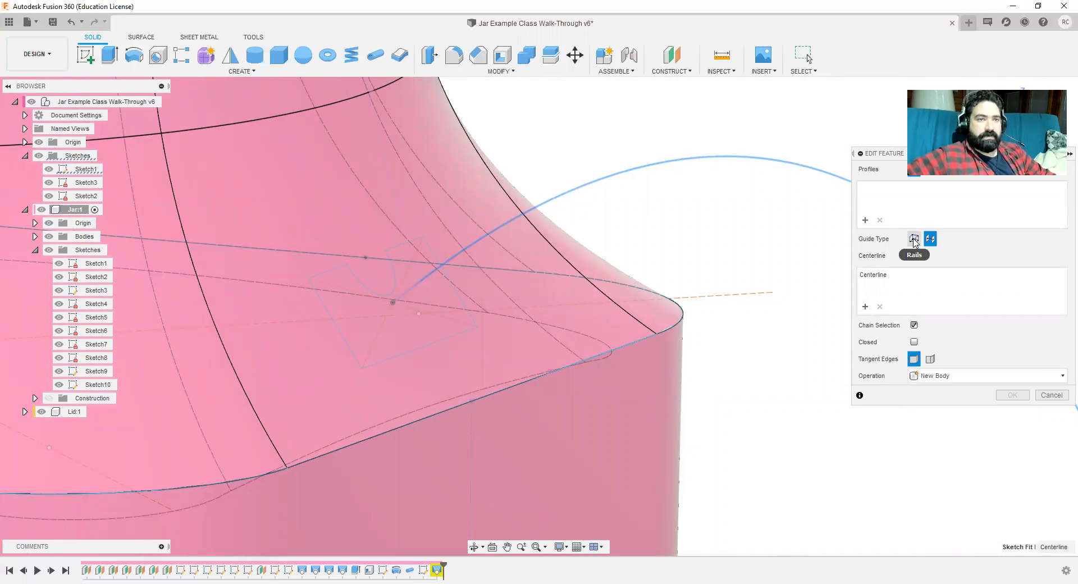
pyautogui.click(915, 239)
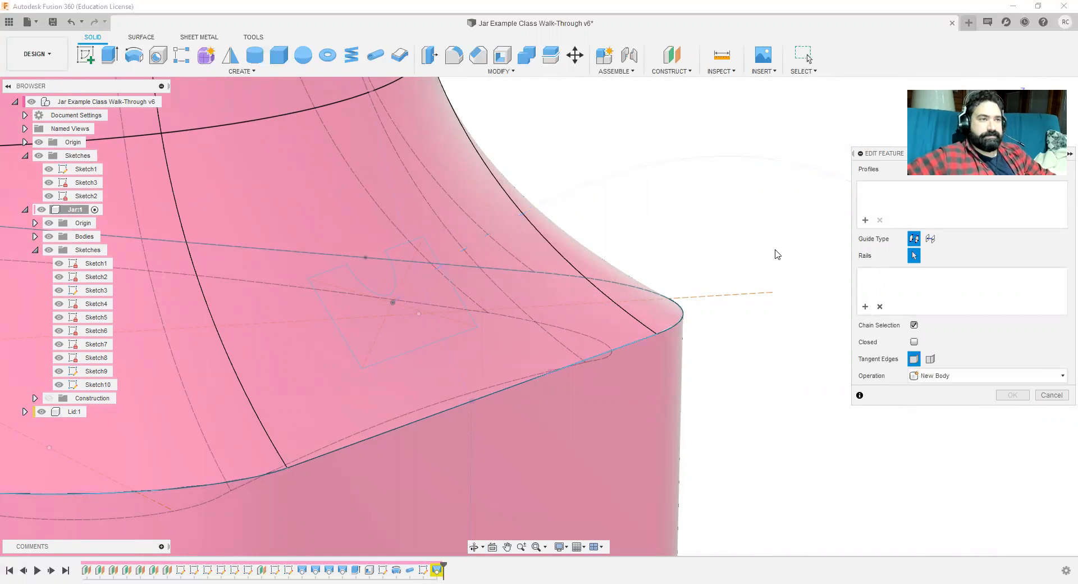
pyautogui.click(789, 165)
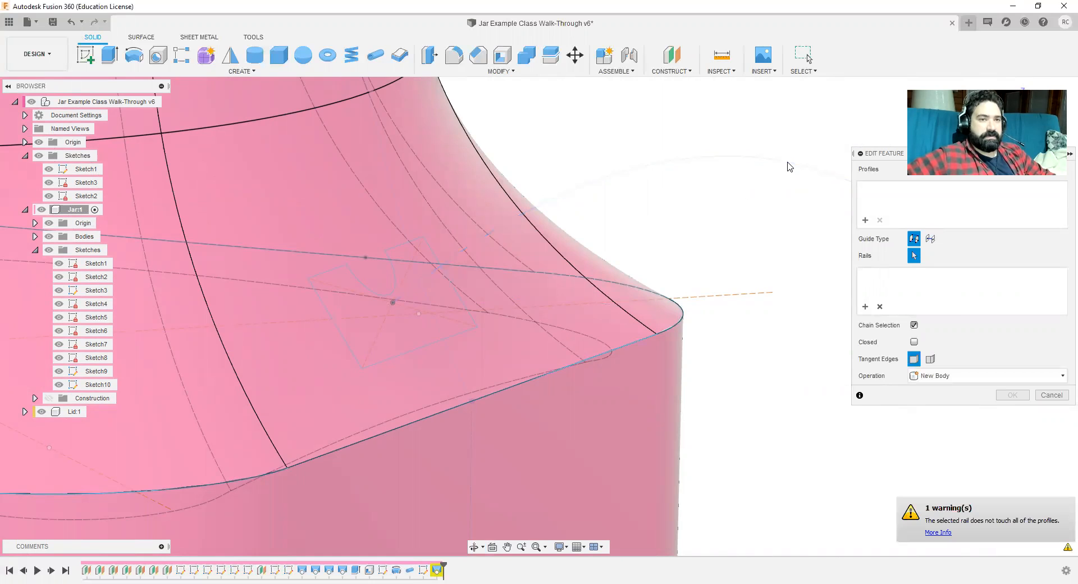
pyautogui.click(904, 197)
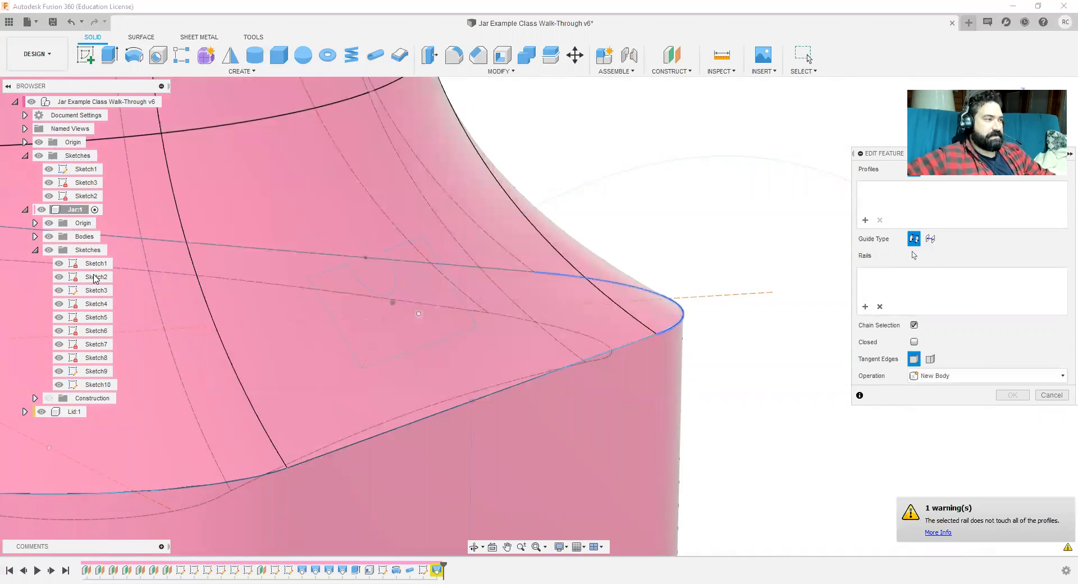
pyautogui.click(49, 237)
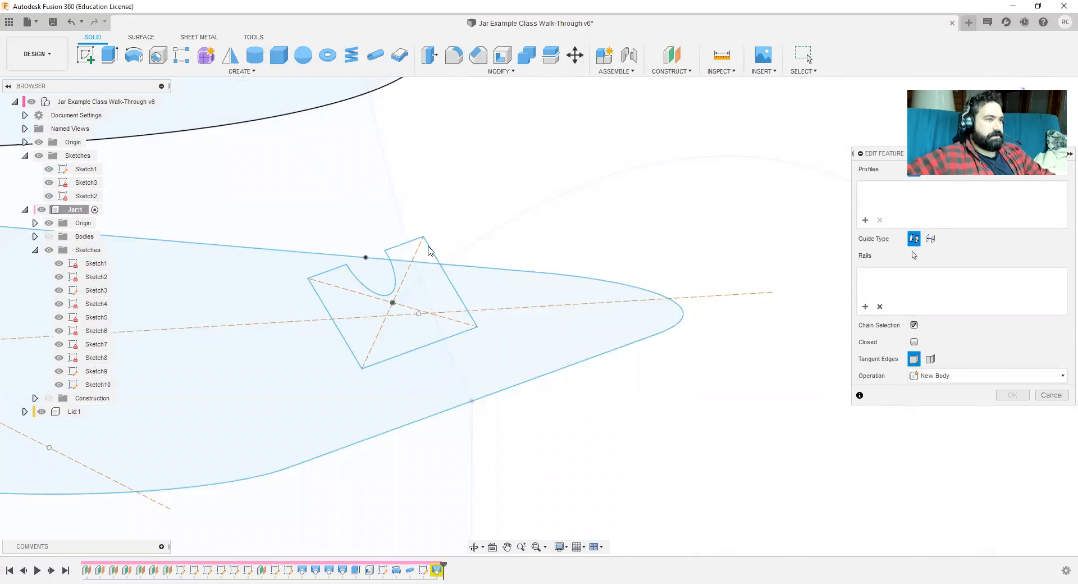
pyautogui.moveTo(507, 426)
pyautogui.keyDown('shift'); pyautogui.mouseDown(button='middle')
pyautogui.moveTo(523, 423)
pyautogui.moveTo(455, 348)
pyautogui.moveTo(514, 323)
pyautogui.moveTo(505, 312)
pyautogui.moveTo(415, 309)
pyautogui.moveTo(426, 308)
pyautogui.mouseUp(button='middle'); pyautogui.keyUp('shift')
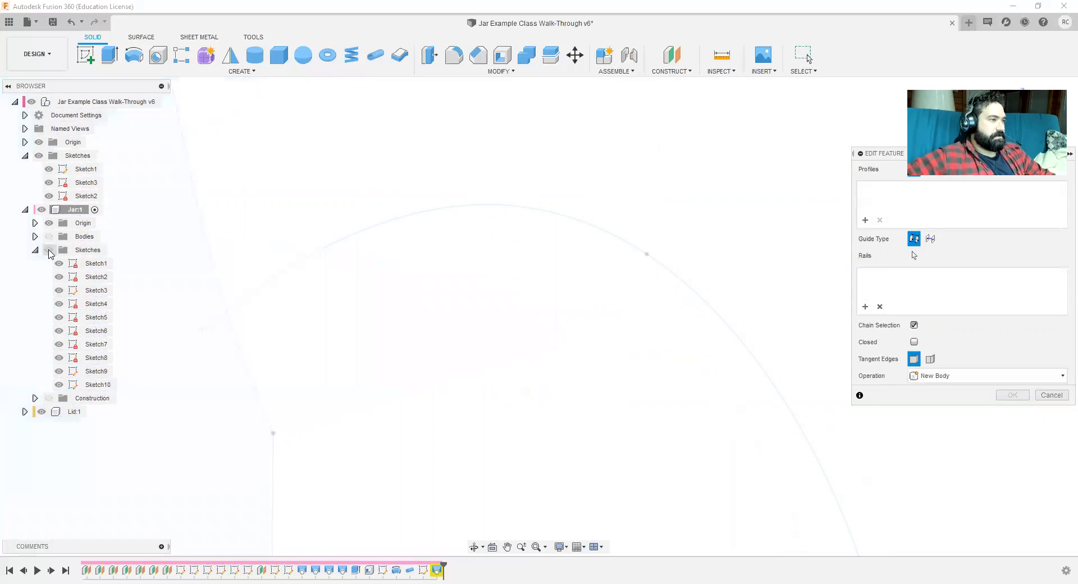
pyautogui.moveTo(59, 372); pyautogui.dragTo(59, 274)
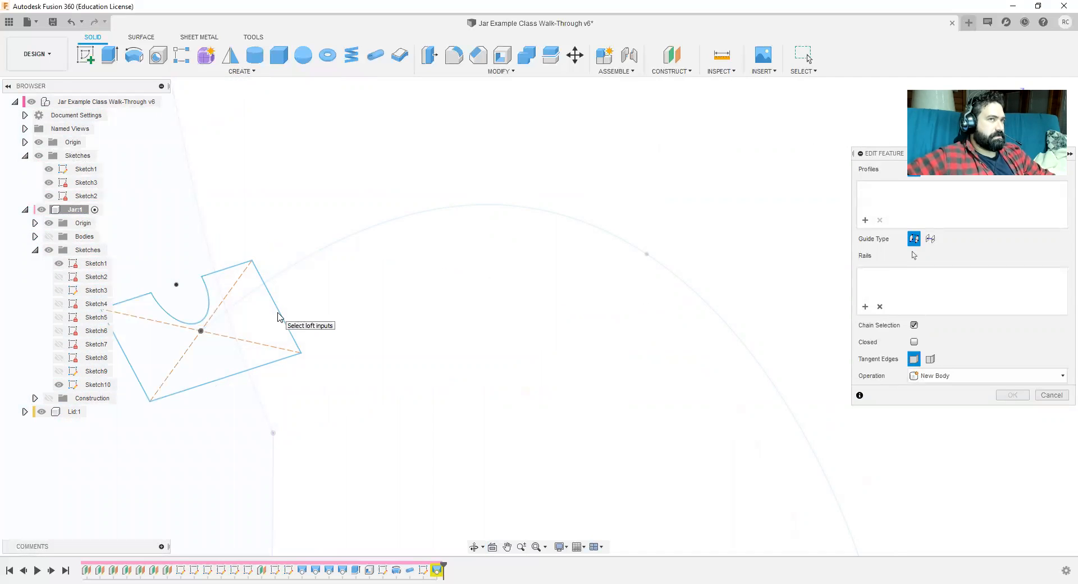
pyautogui.moveTo(291, 340)
pyautogui.keyDown('shift'); pyautogui.mouseDown(button='middle')
pyautogui.moveTo(344, 330)
pyautogui.moveTo(368, 355)
pyautogui.mouseUp(button='middle'); pyautogui.keyUp('shift')
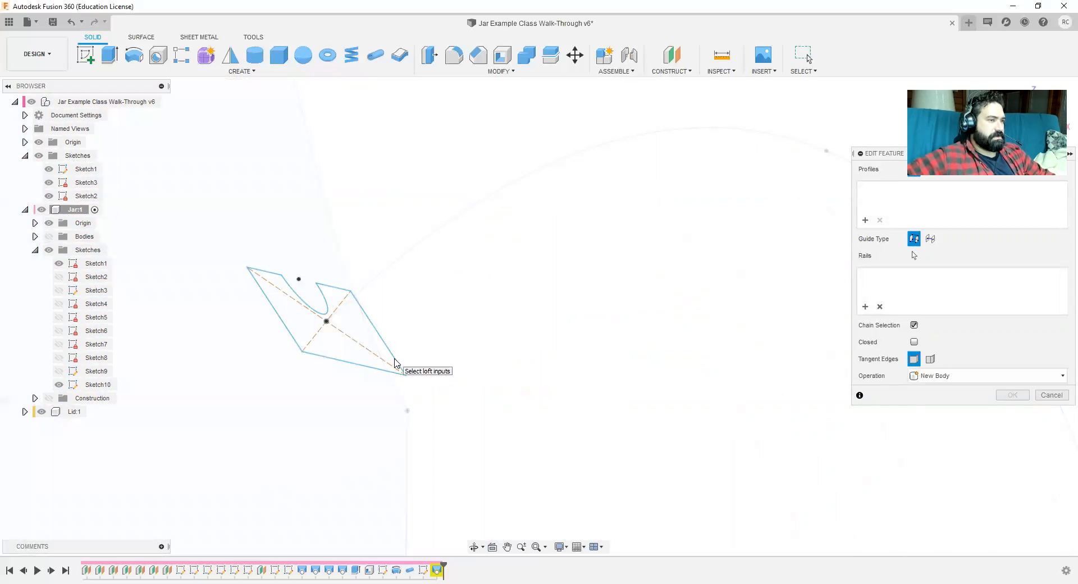
pyautogui.moveTo(527, 382)
pyautogui.mouseDown(button='middle')
pyautogui.moveTo(518, 272)
pyautogui.moveTo(527, 333)
pyautogui.mouseUp(button='middle')
pyautogui.scroll(-2, 527, 333)
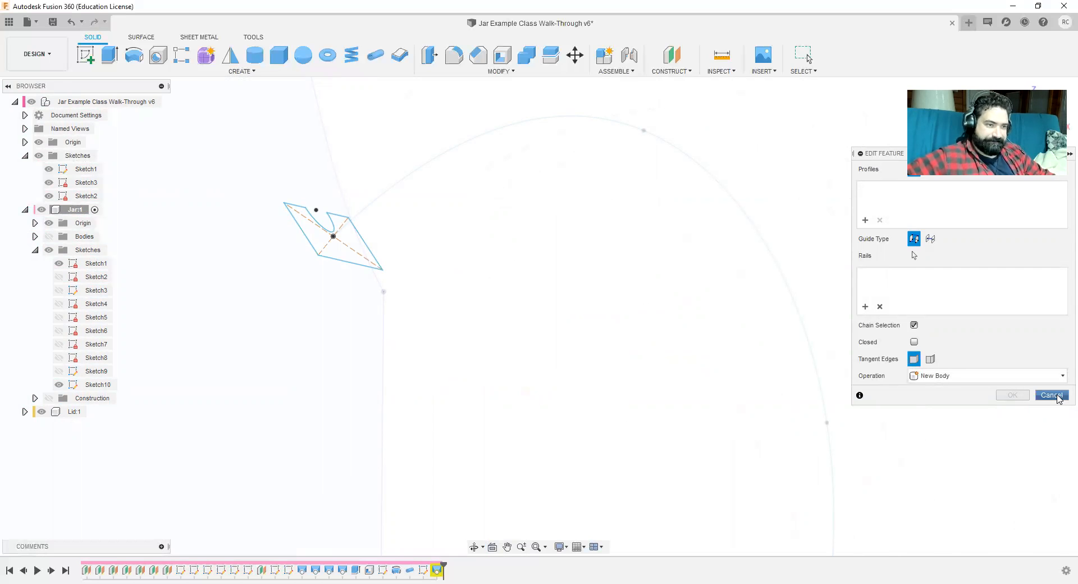
pyautogui.click(1058, 398)
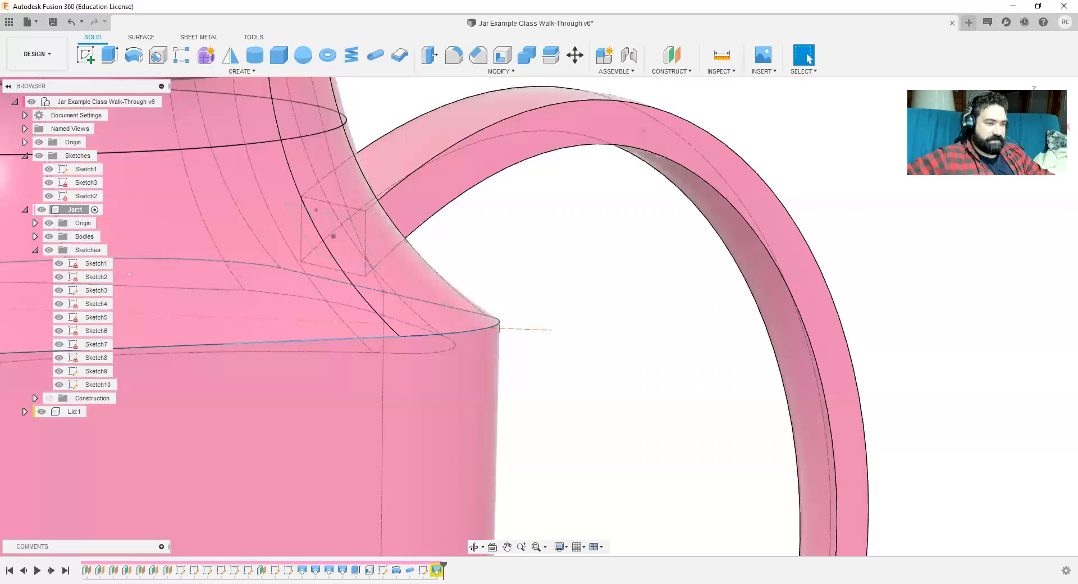
# Step: Delete the handle's loft from the timeline and highlight Sketch10 to locate its profile on the jar
pyautogui.rightClick(437, 571)
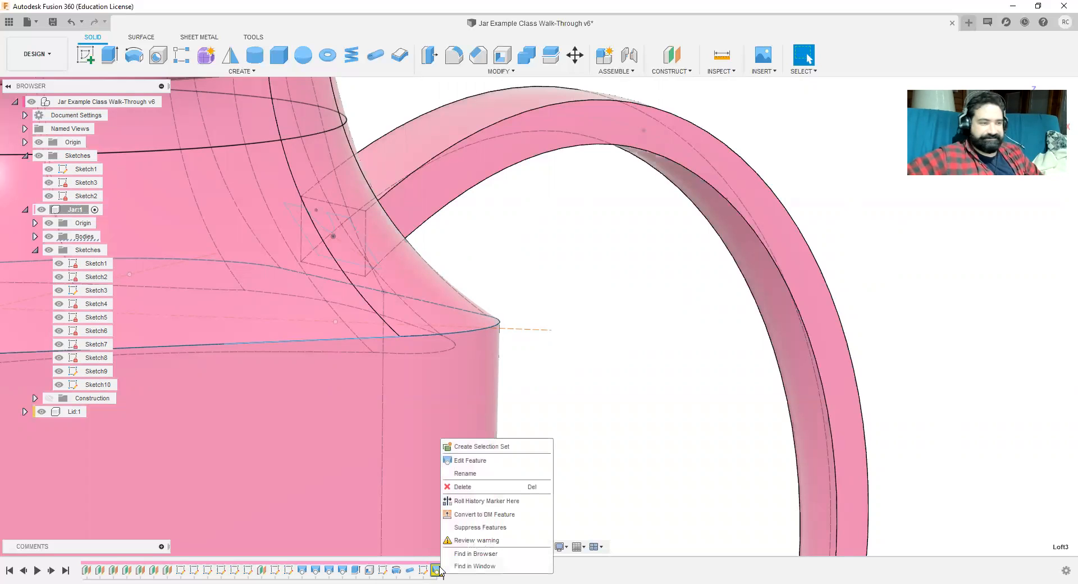
pyautogui.click(481, 487)
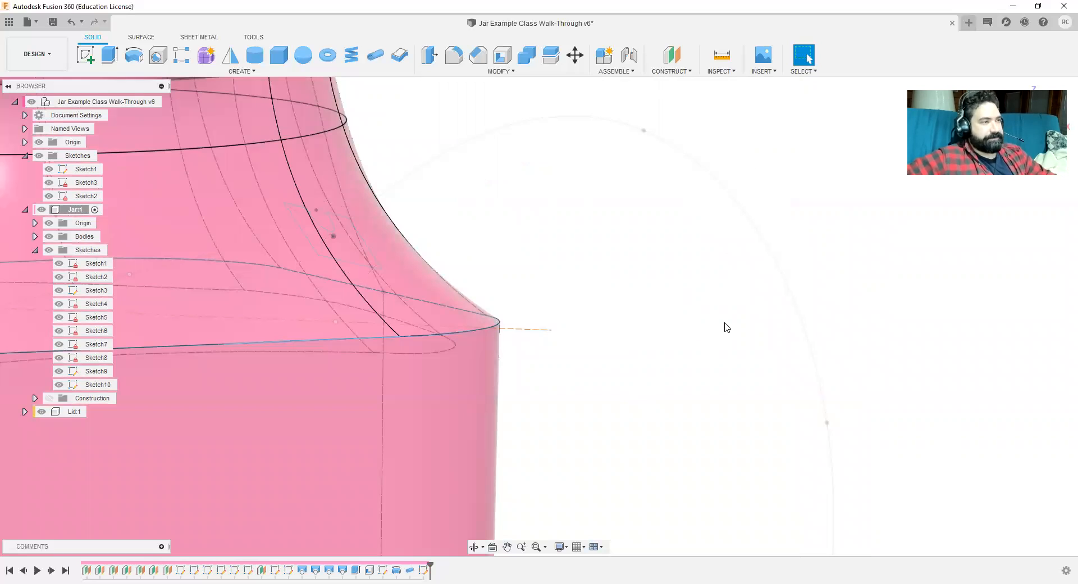
pyautogui.click(426, 570)
pyautogui.scroll(-5, 538, 476)
pyautogui.moveTo(621, 441); pyautogui.dragTo(521, 80, button='middle')
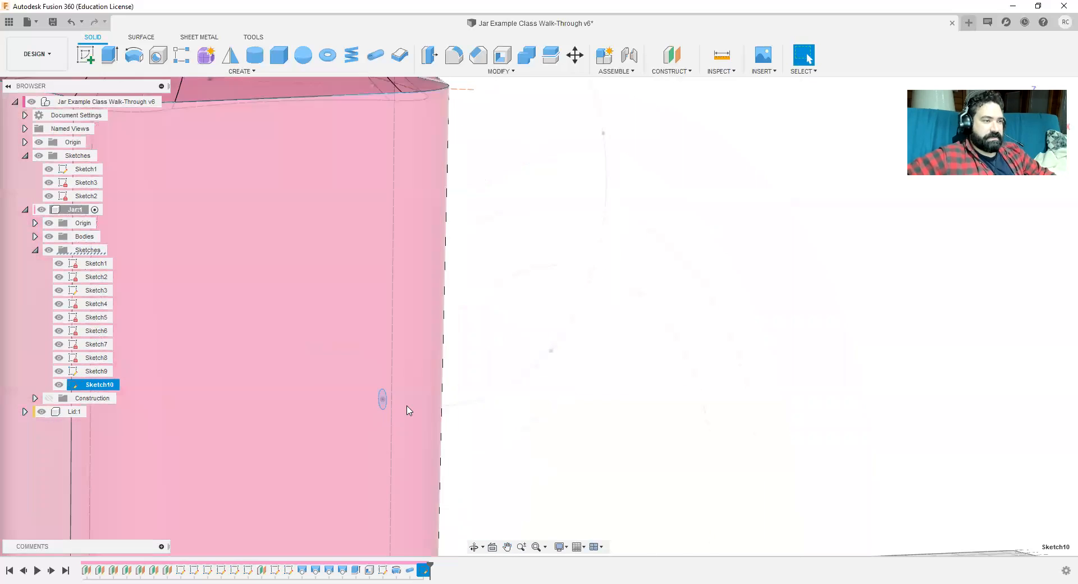
pyautogui.moveTo(667, 343); pyautogui.dragTo(658, 403, button='middle')
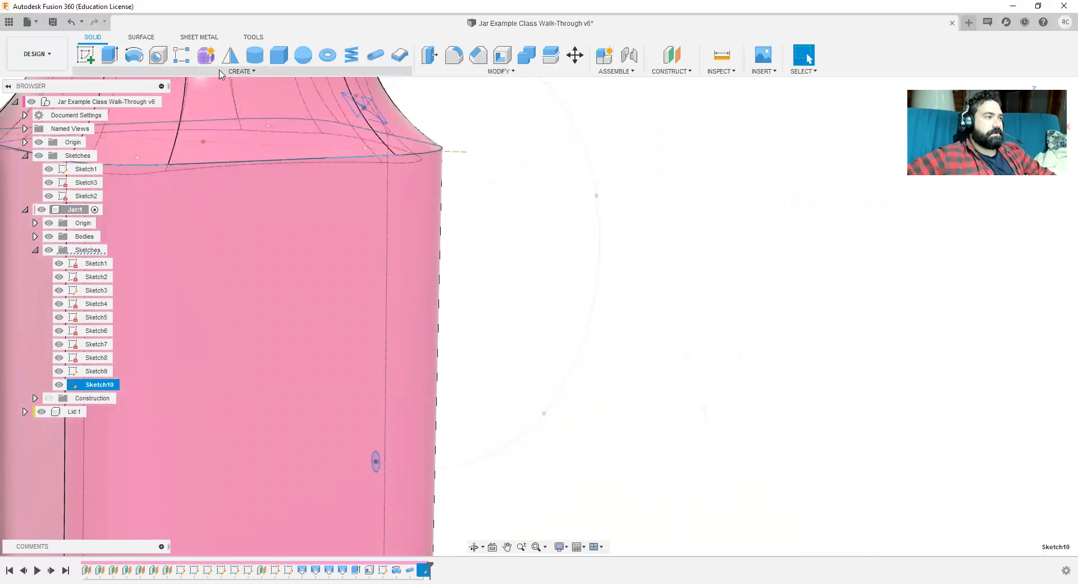
pyautogui.click(239, 72)
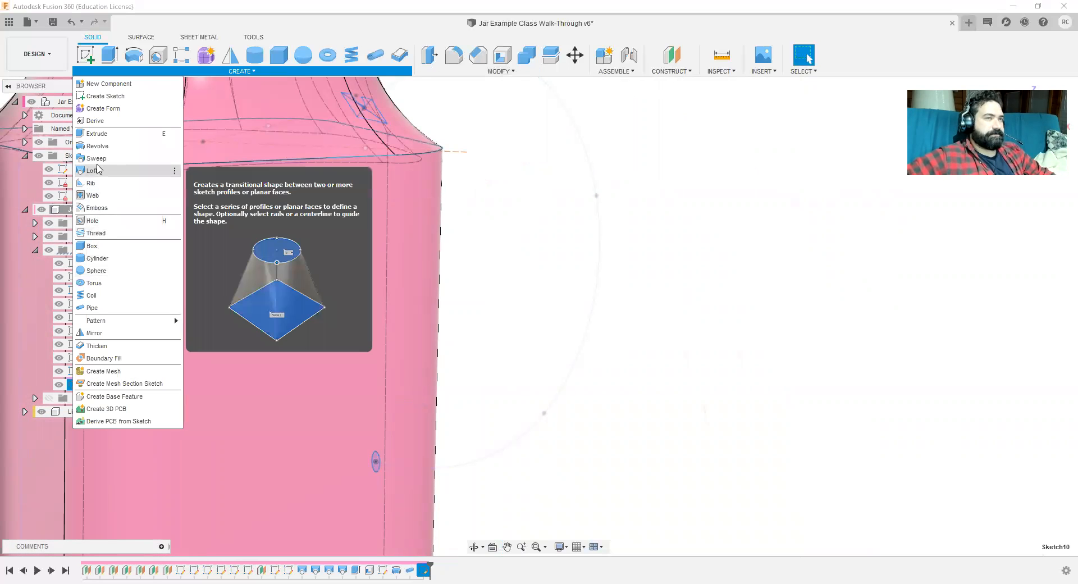
pyautogui.keyDown('shift'); pyautogui.moveTo(652, 252); pyautogui.dragTo(581, 298, button='middle'); pyautogui.keyUp('shift')
pyautogui.moveTo(510, 215); pyautogui.dragTo(606, 389, button='middle')
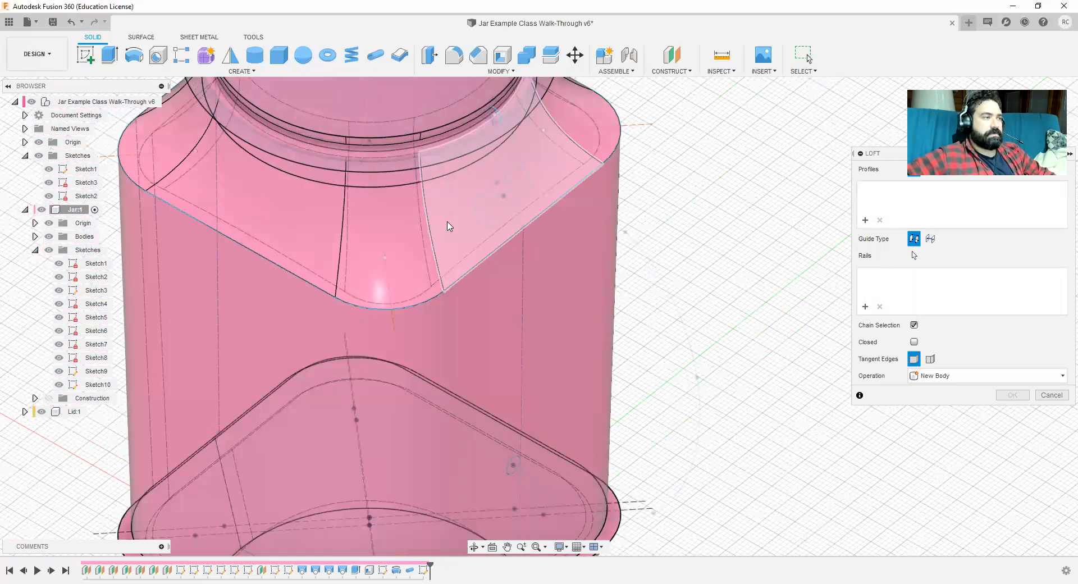
pyautogui.click(49, 237)
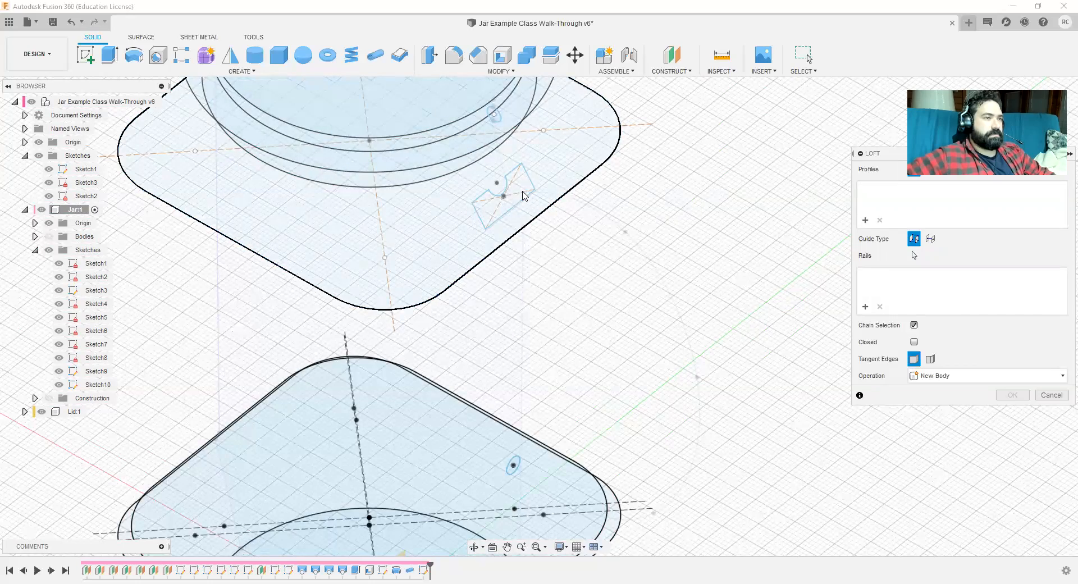
pyautogui.keyDown('shift'); pyautogui.moveTo(523, 193); pyautogui.dragTo(533, 181, button='middle'); pyautogui.keyUp('shift')
pyautogui.scroll(5, 533, 181)
pyautogui.keyDown('shift'); pyautogui.moveTo(461, 247); pyautogui.dragTo(500, 224, button='middle'); pyautogui.keyUp('shift')
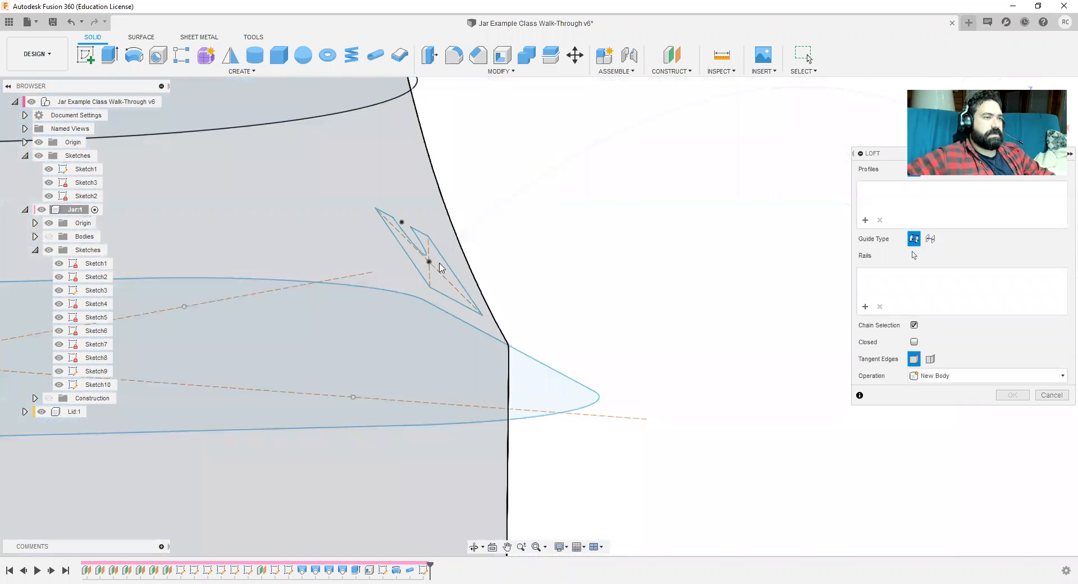
pyautogui.keyDown('shift'); pyautogui.moveTo(545, 252); pyautogui.dragTo(570, 251, button='middle'); pyautogui.keyUp('shift')
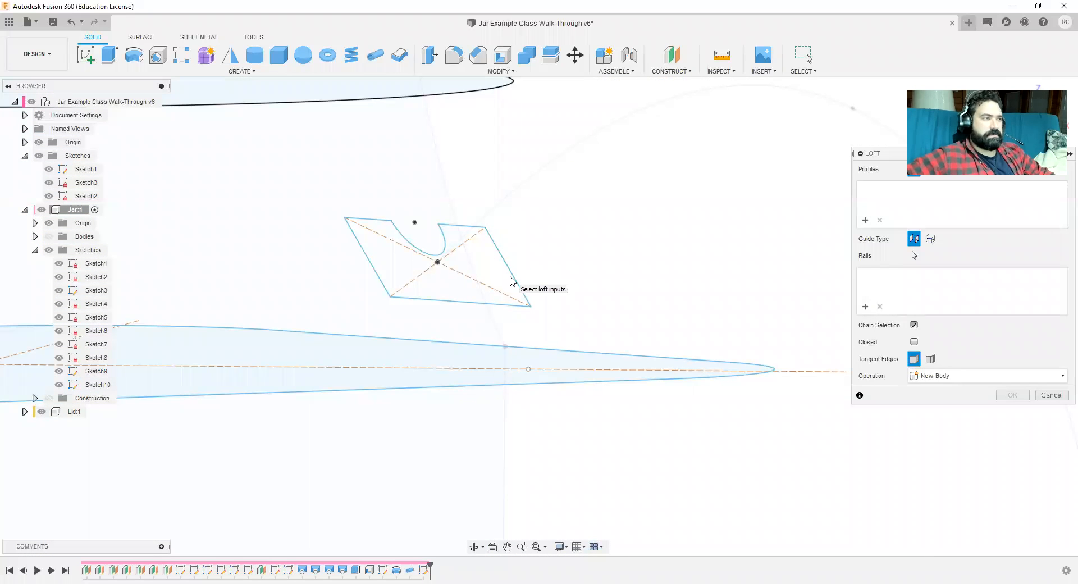
pyautogui.click(1051, 395)
pyautogui.scroll(-8, 815, 271)
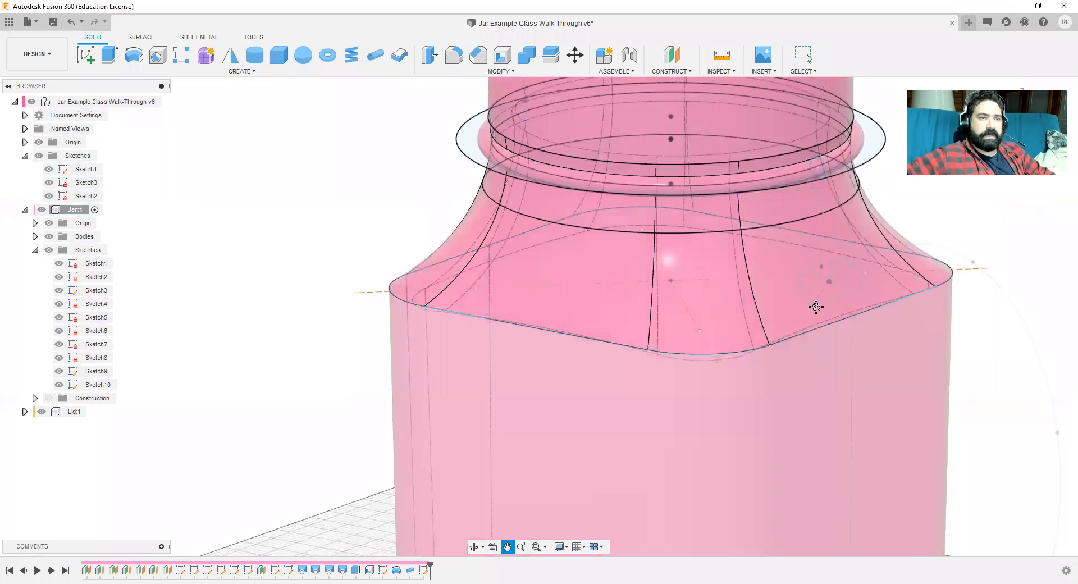
pyautogui.moveTo(816, 306); pyautogui.dragTo(684, 282)
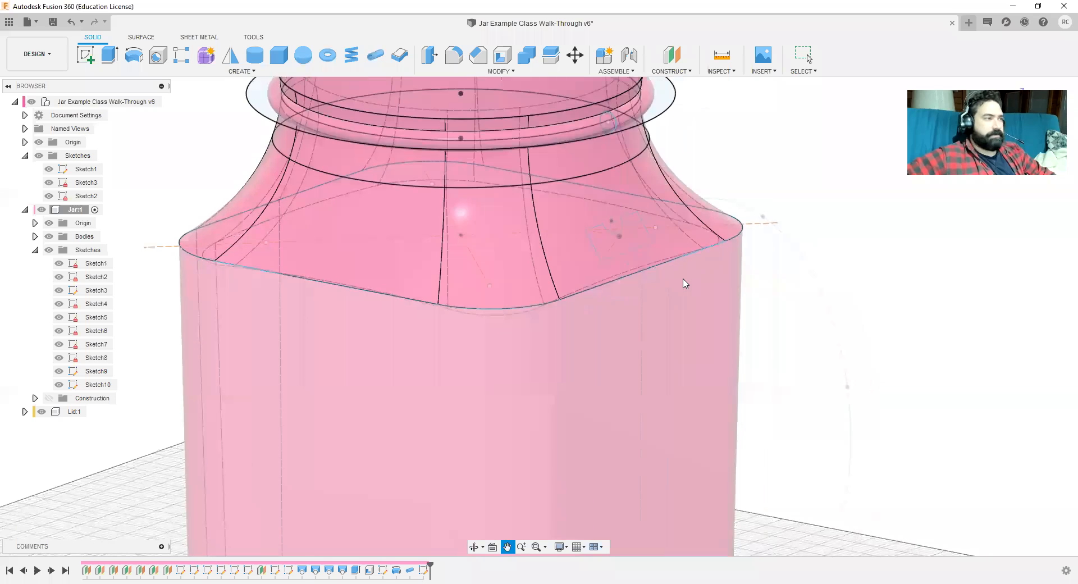
pyautogui.press('Escape')
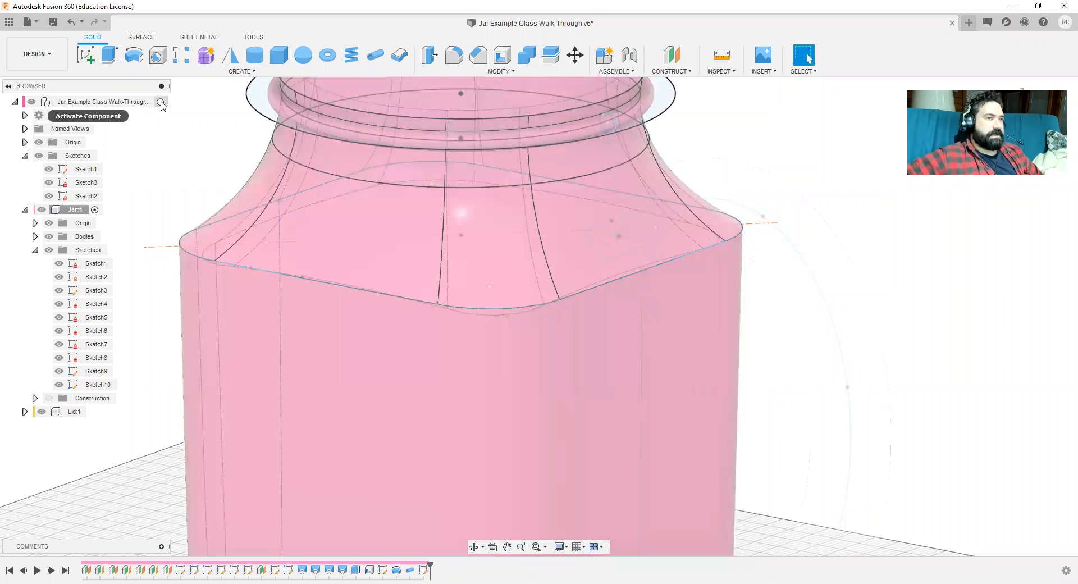
# Step: Activate the top-level component and try to start the handle's loft there with the Jar's bodies hidden
pyautogui.click(161, 102)
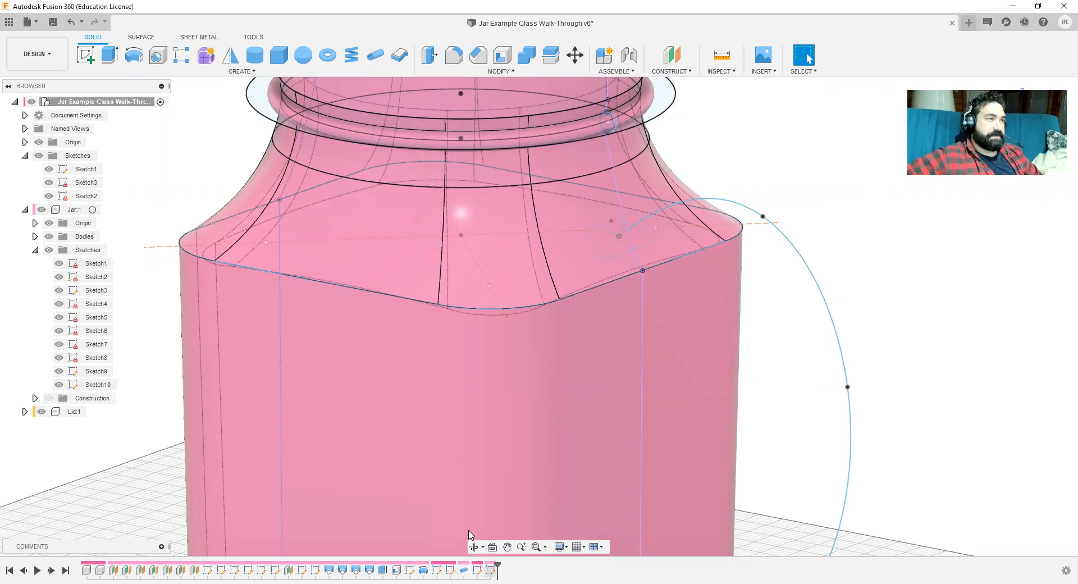
pyautogui.click(109, 72)
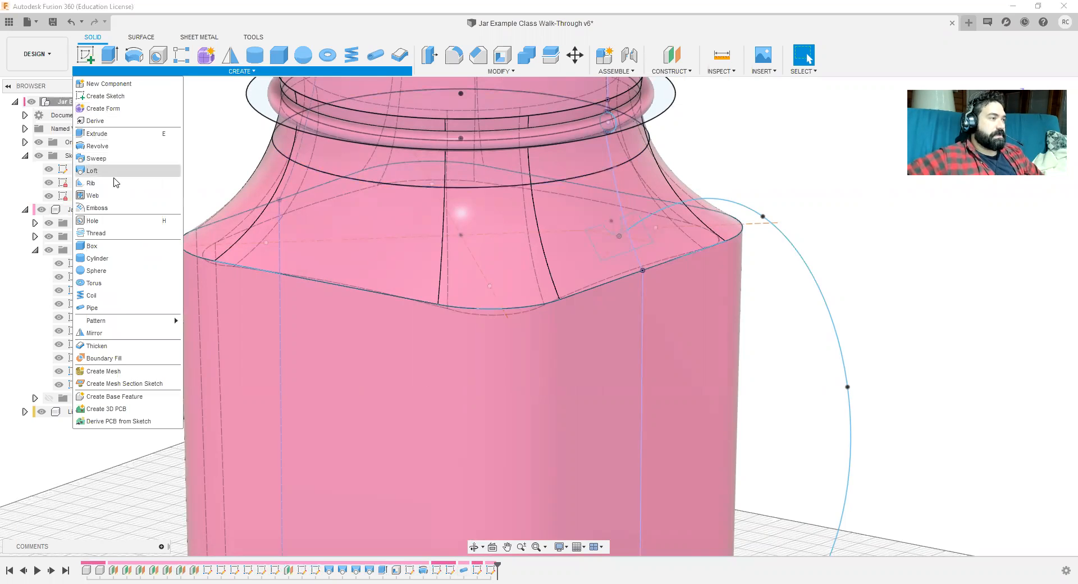
pyautogui.click(112, 175)
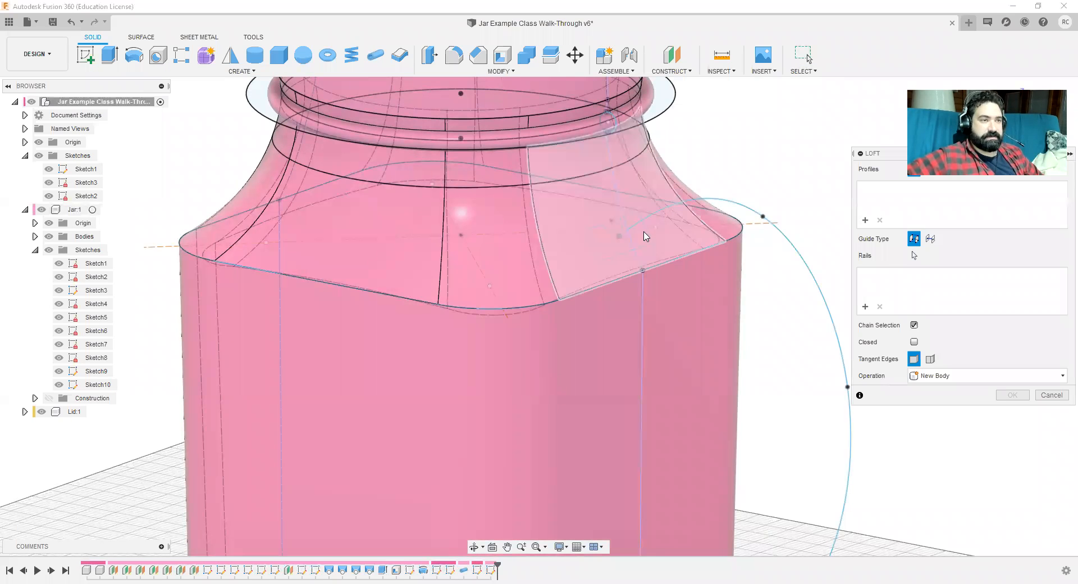
pyautogui.click(49, 237)
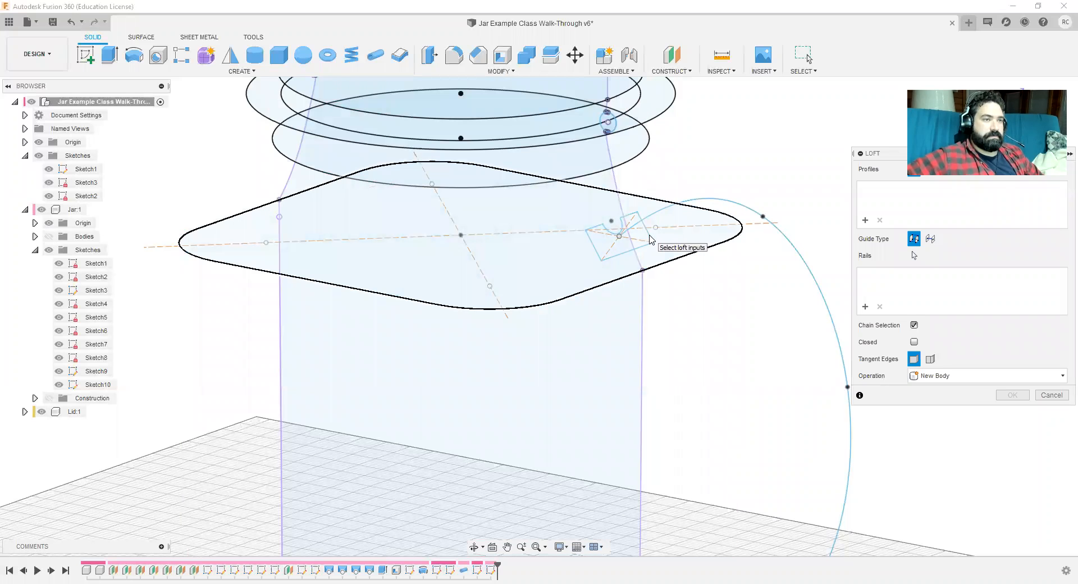
pyautogui.moveTo(777, 433); pyautogui.dragTo(696, 324, button='middle')
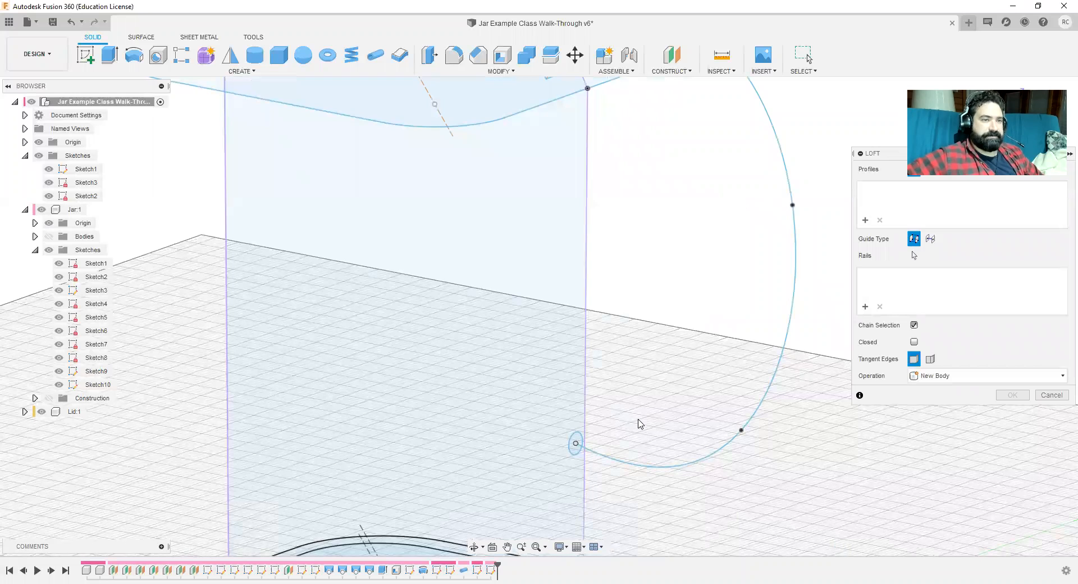
pyautogui.click(1052, 395)
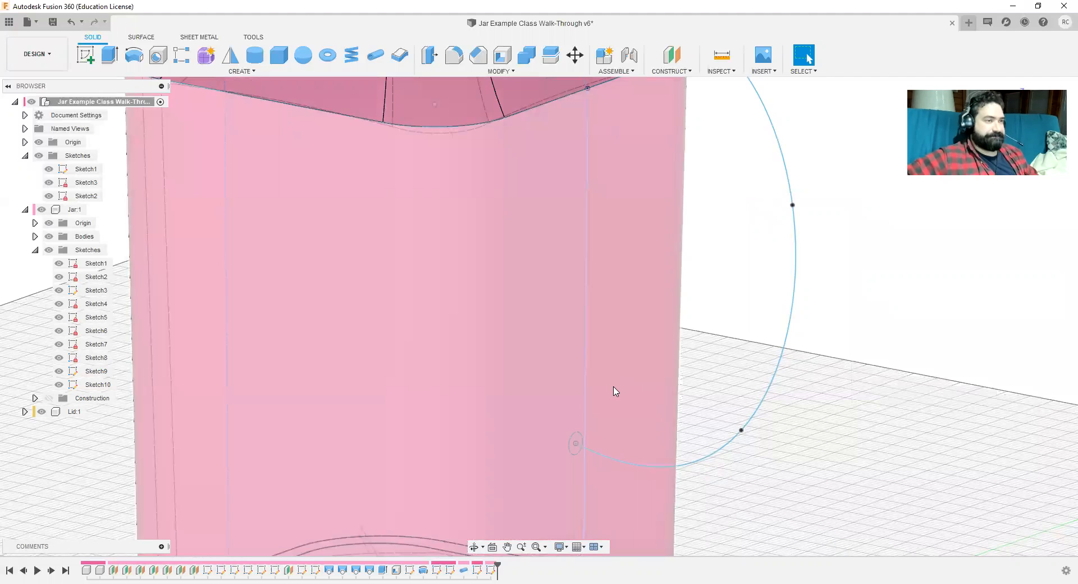
# Step: Activate the Jar component again and collapse its list of sketches
pyautogui.scroll(-5, 616, 392)
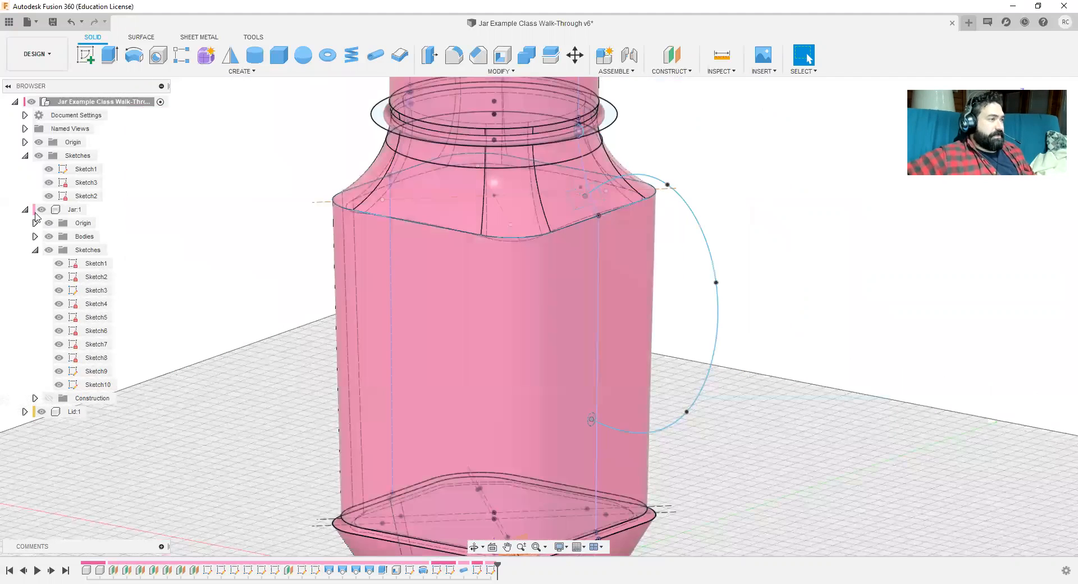
pyautogui.click(89, 212)
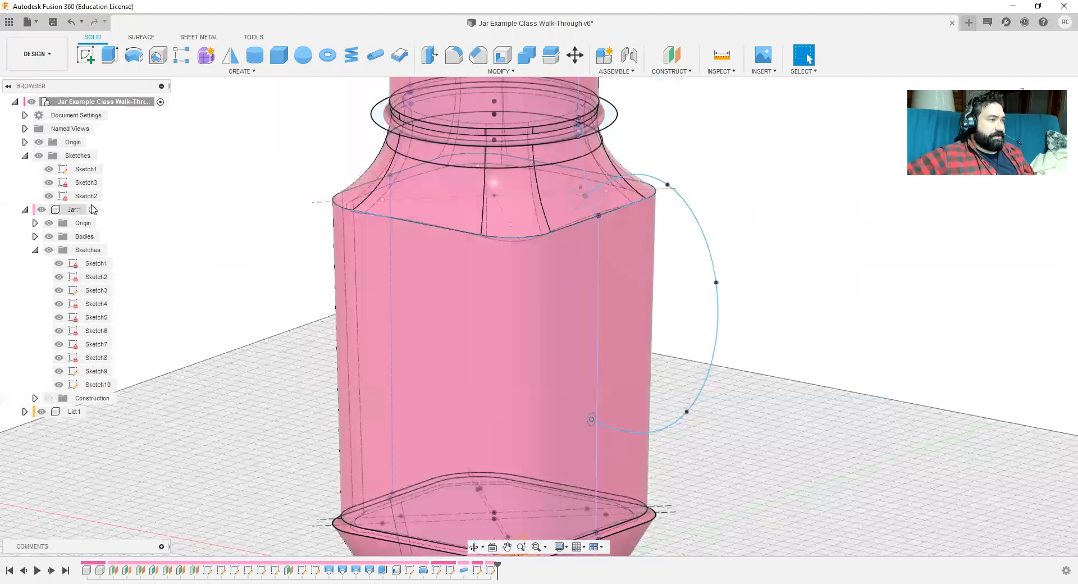
pyautogui.click(93, 210)
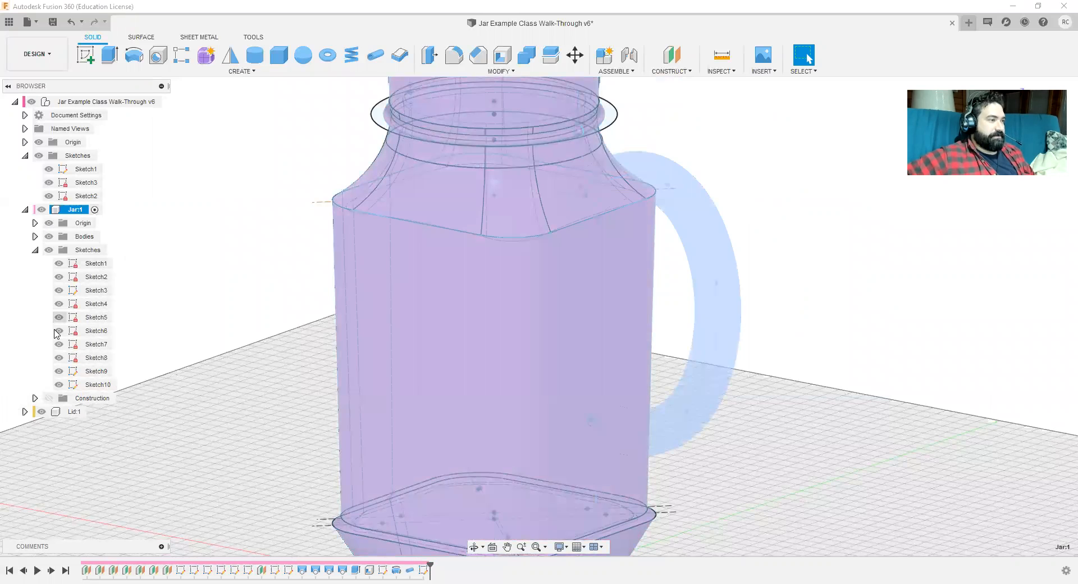
pyautogui.click(35, 251)
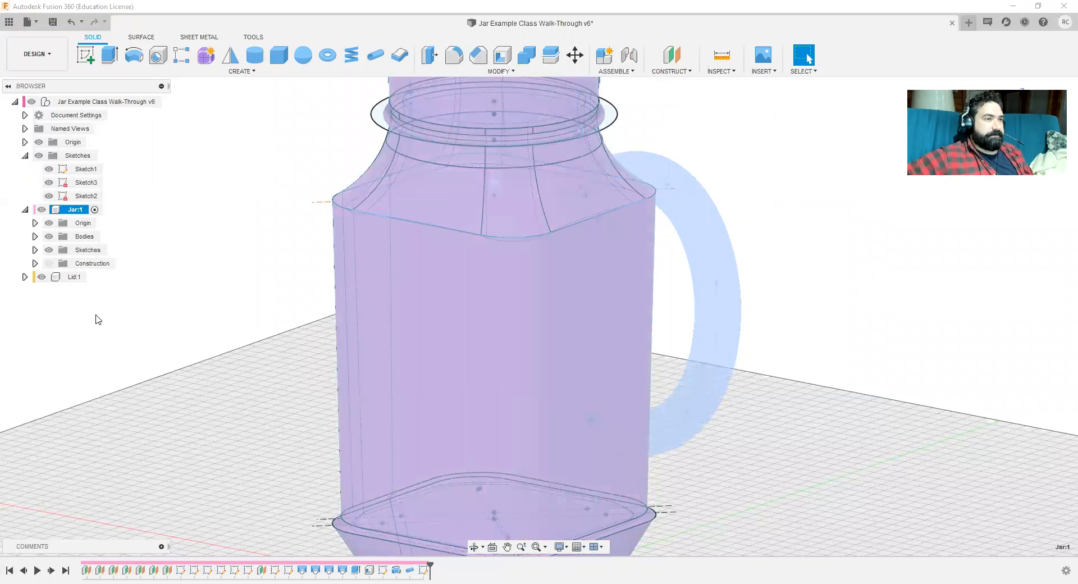
# Step: Clear the Jar component's highlight, keep the component active and examine the jar's neck
pyautogui.keyDown('shift'); pyautogui.moveTo(205, 357); pyautogui.dragTo(348, 324, button='middle'); pyautogui.keyUp('shift')
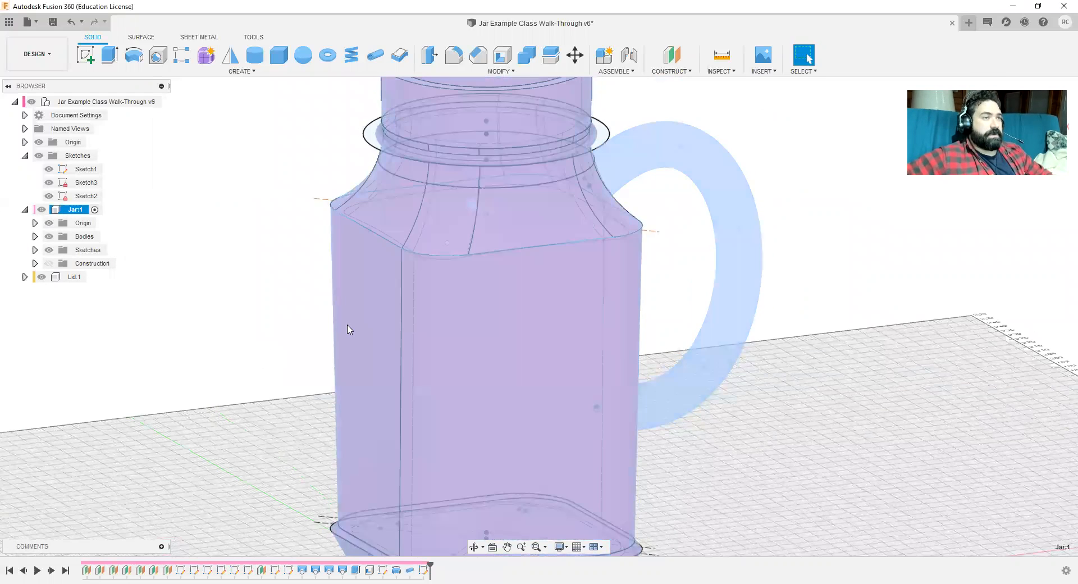
pyautogui.scroll(-3, 418, 318)
pyautogui.moveTo(721, 336); pyautogui.dragTo(730, 432, button='middle')
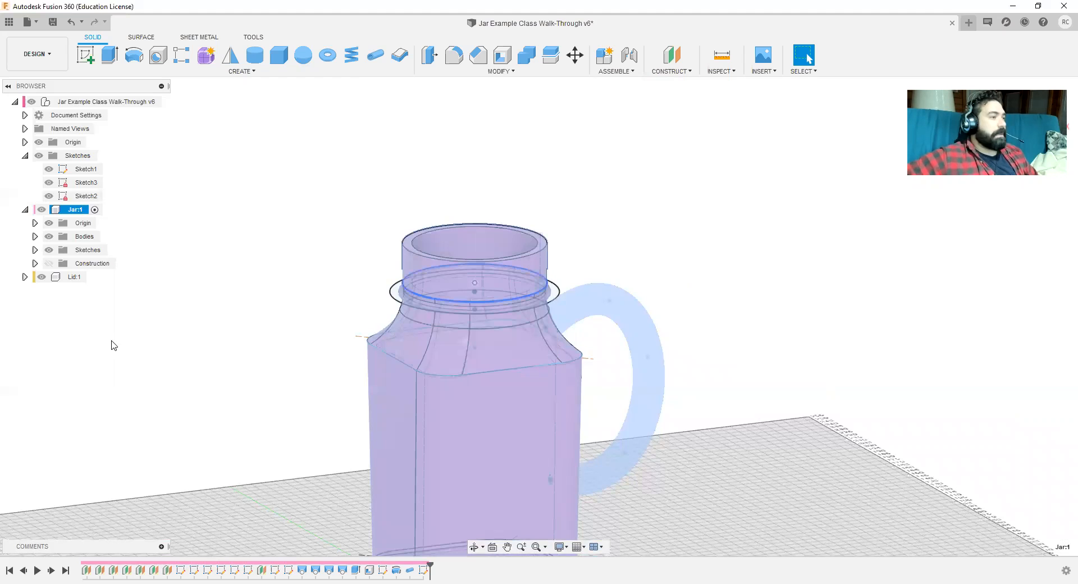
pyautogui.click(188, 335)
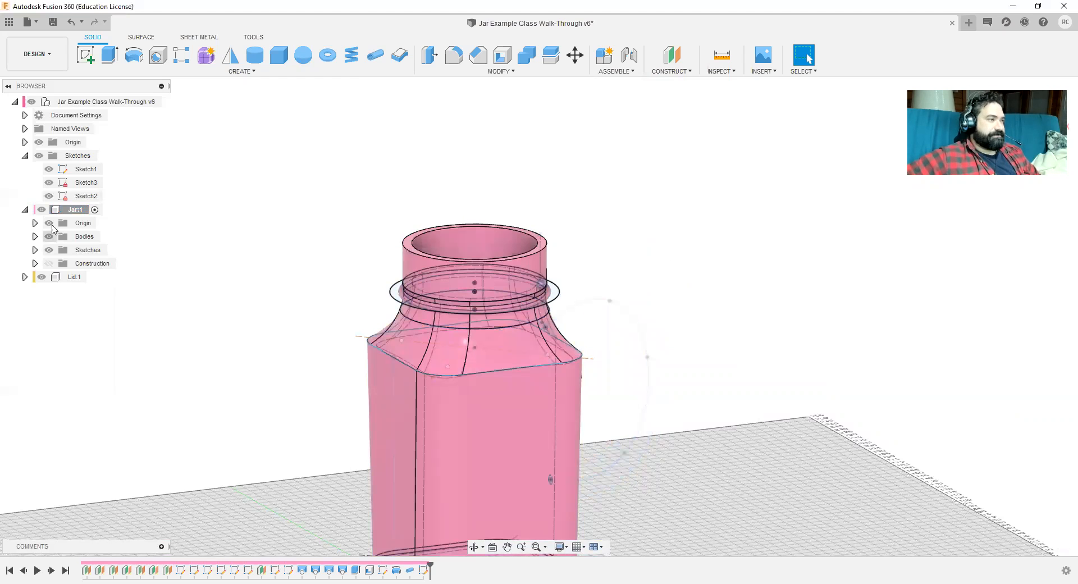
pyautogui.click(95, 210)
pyautogui.scroll(3, 723, 402)
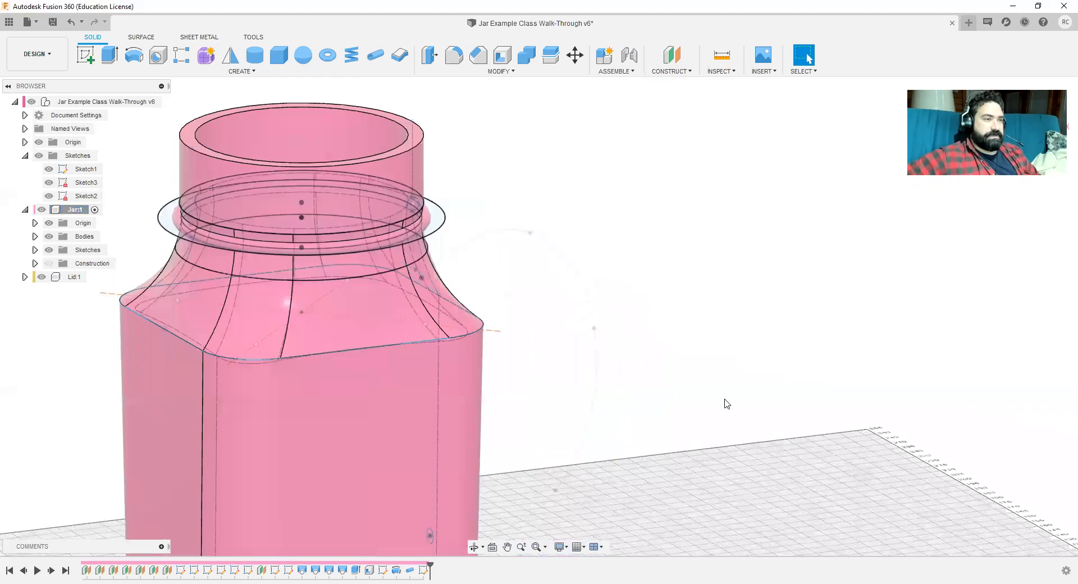
pyautogui.scroll(-1, 741, 320)
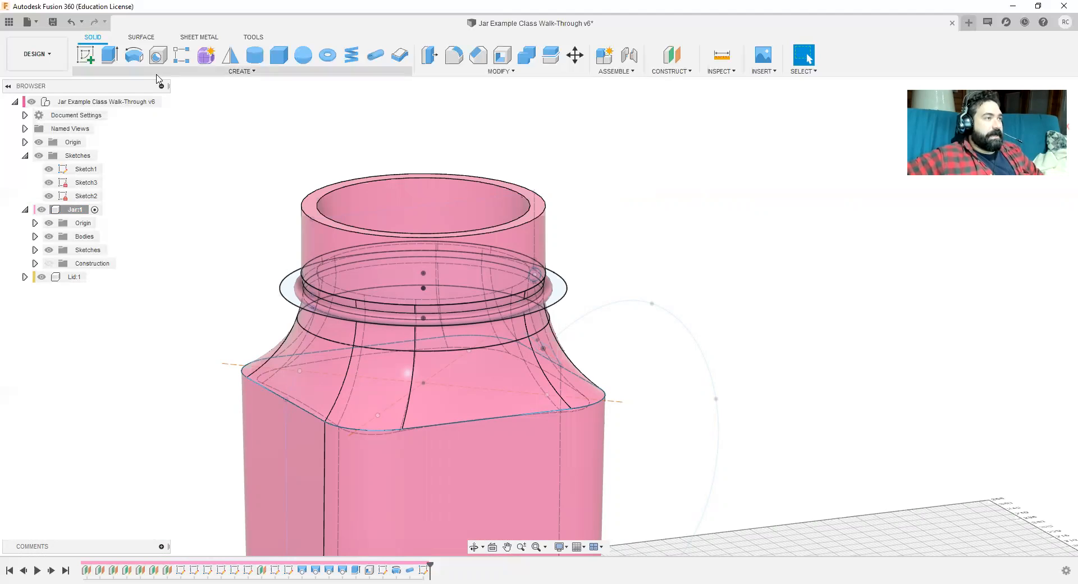
# Step: Start a Thread on the outer cylindrical face of the jar's neck with the ACME Screw Threads type
pyautogui.click(241, 72)
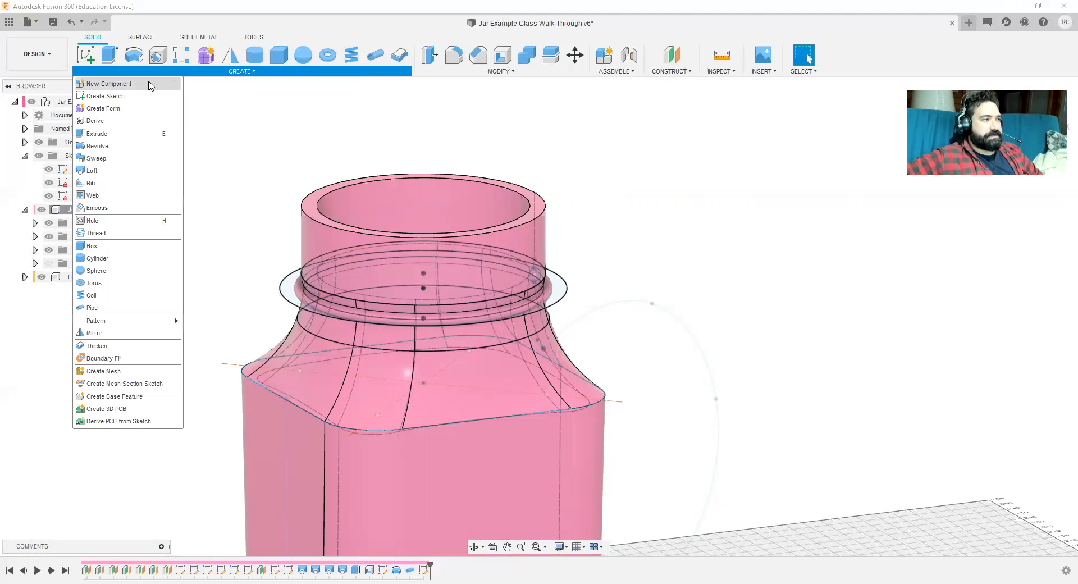
pyautogui.click(96, 233)
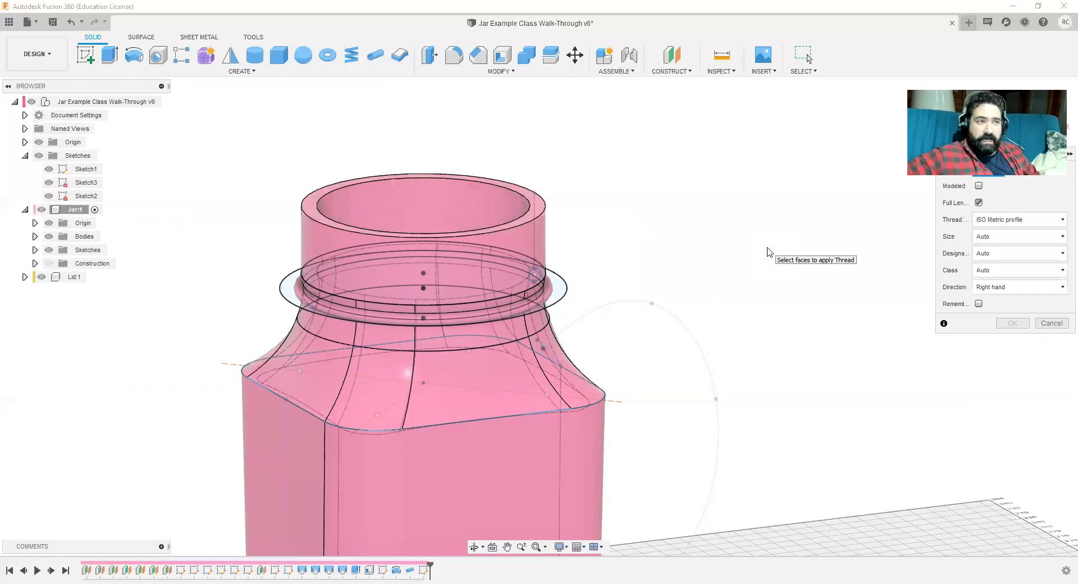
pyautogui.click(504, 261)
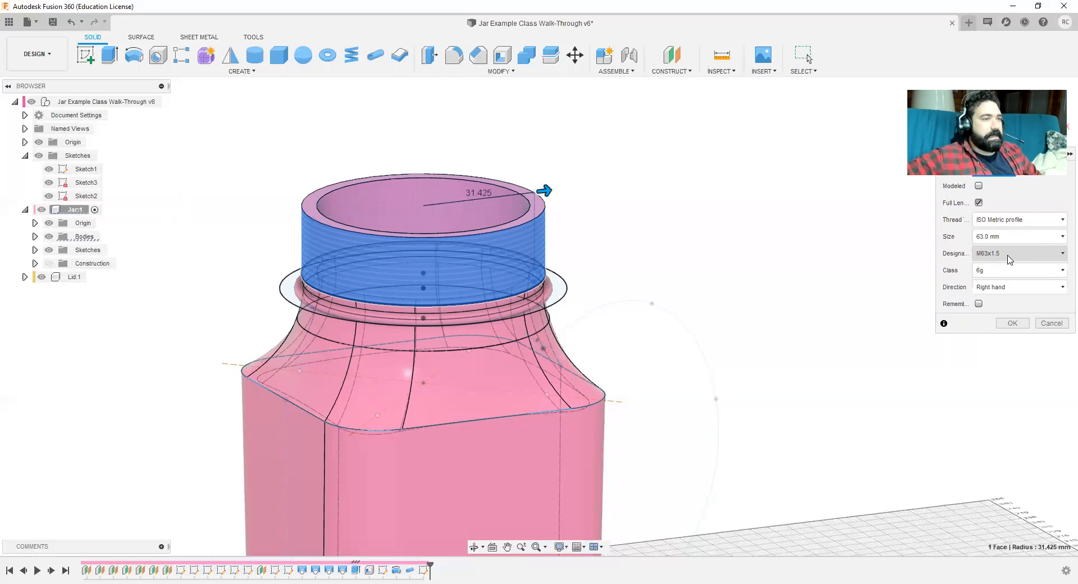
pyautogui.click(1021, 222)
pyautogui.click(1008, 236)
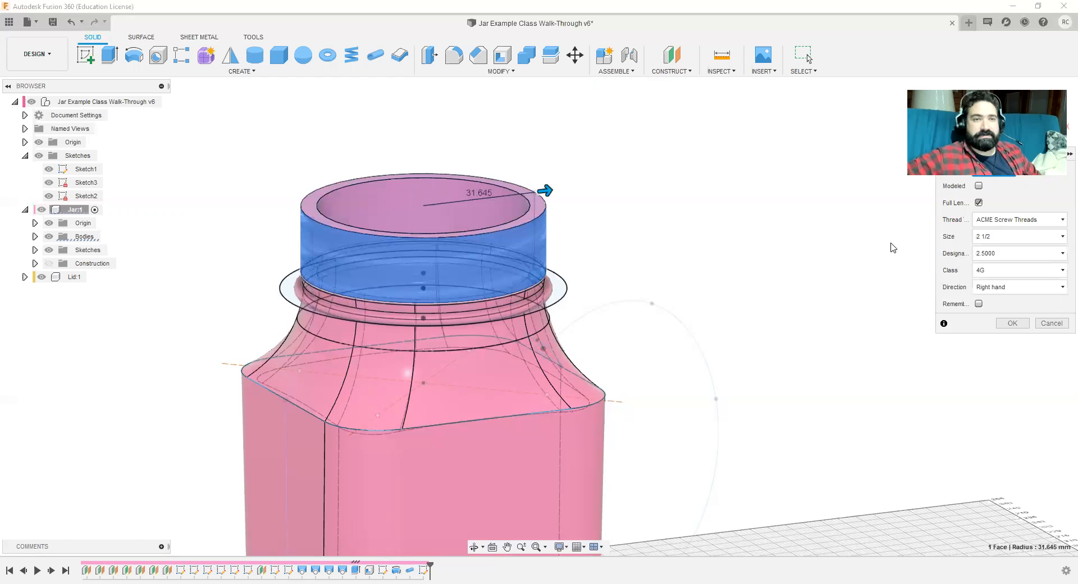
# Step: Try DIN Pipe Threads on the neck for comparison and return the thread type to ACME Screw Threads
pyautogui.click(1036, 221)
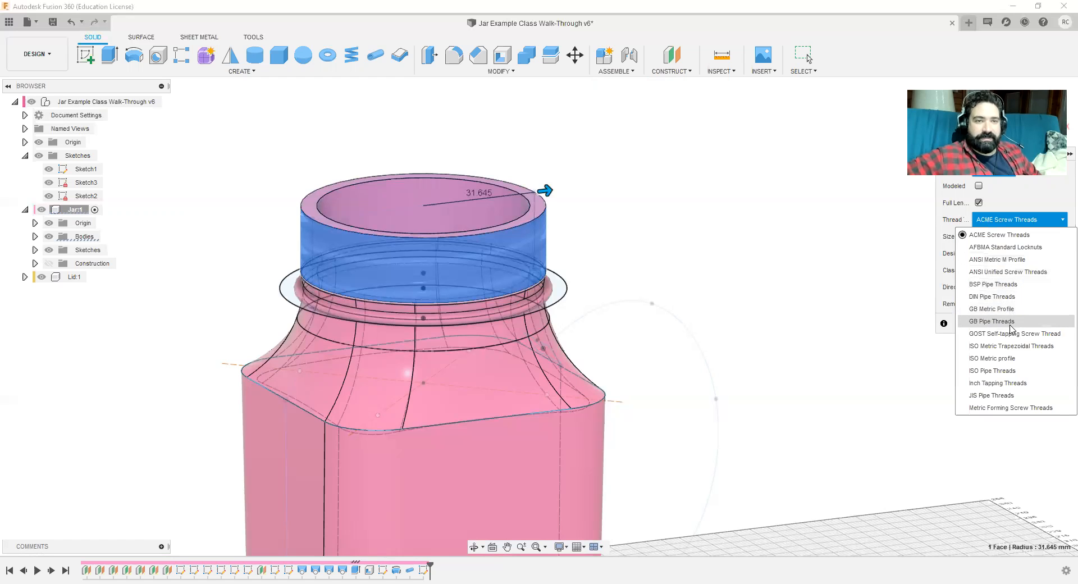
pyautogui.click(1009, 298)
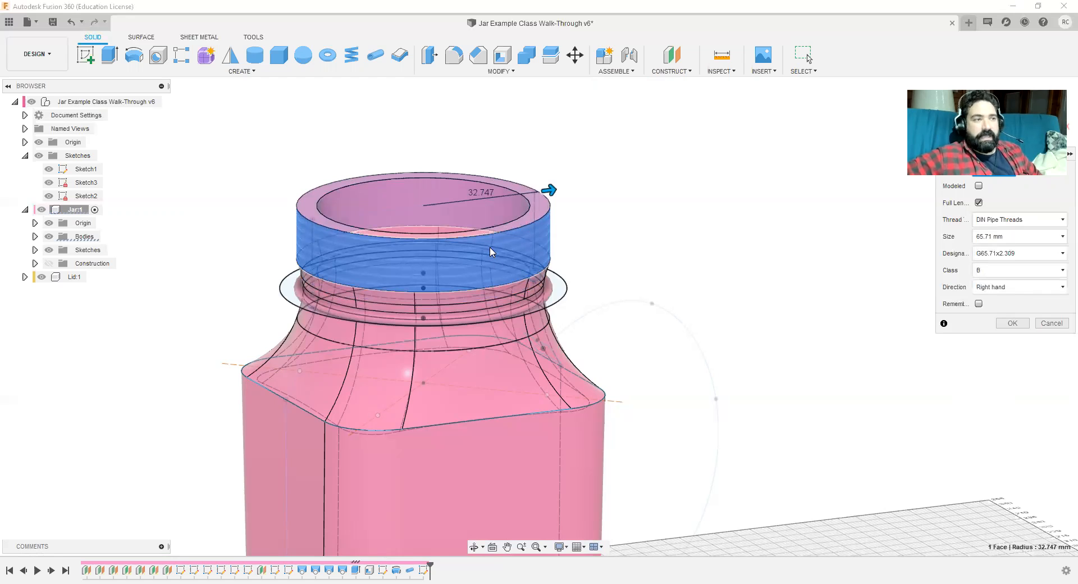
pyautogui.click(1022, 221)
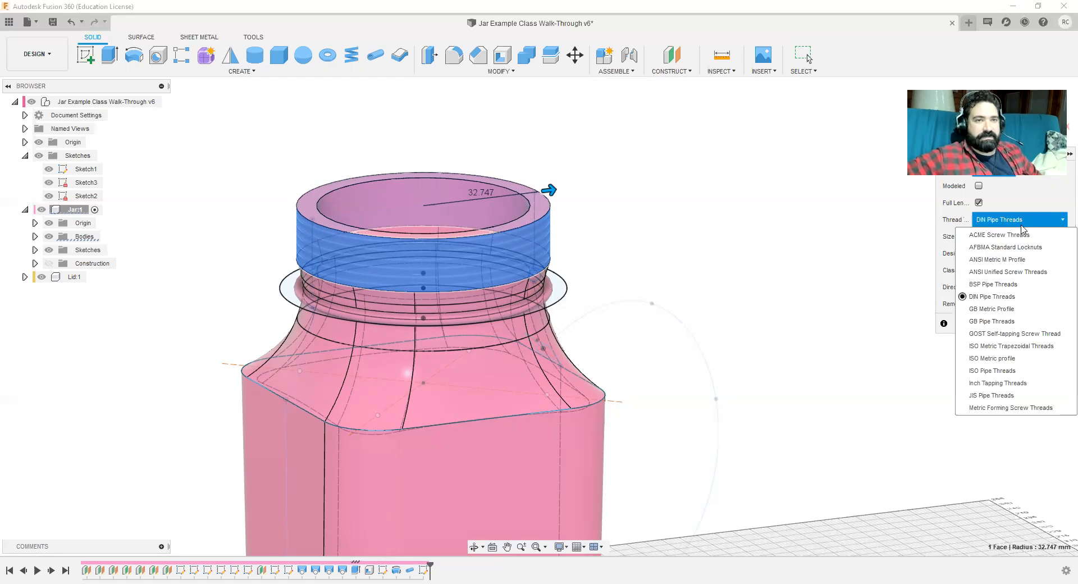
pyautogui.click(939, 233)
pyautogui.scroll(5, 565, 224)
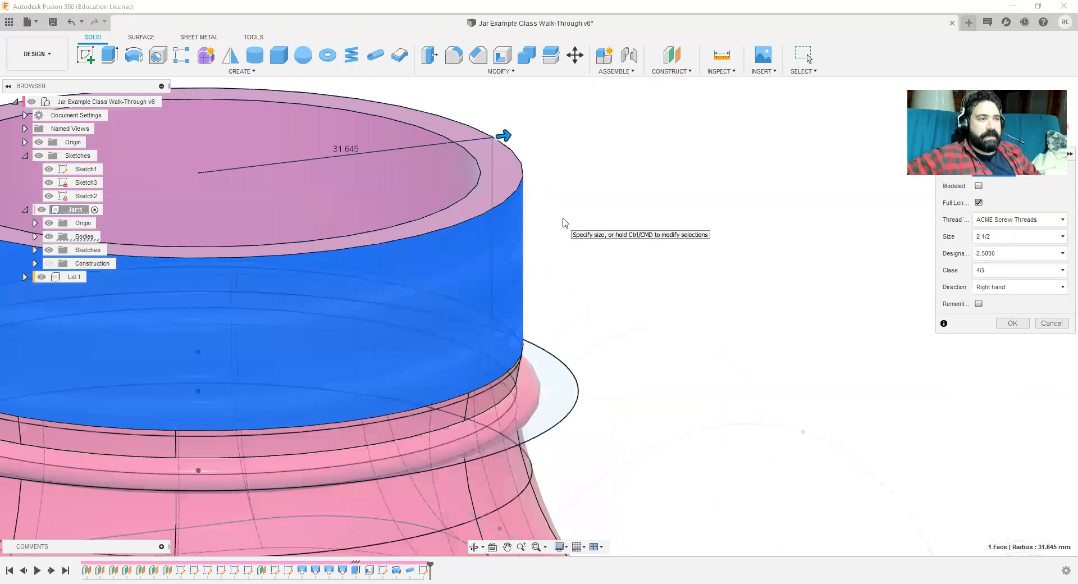
pyautogui.moveTo(563, 219); pyautogui.dragTo(662, 294, button='middle')
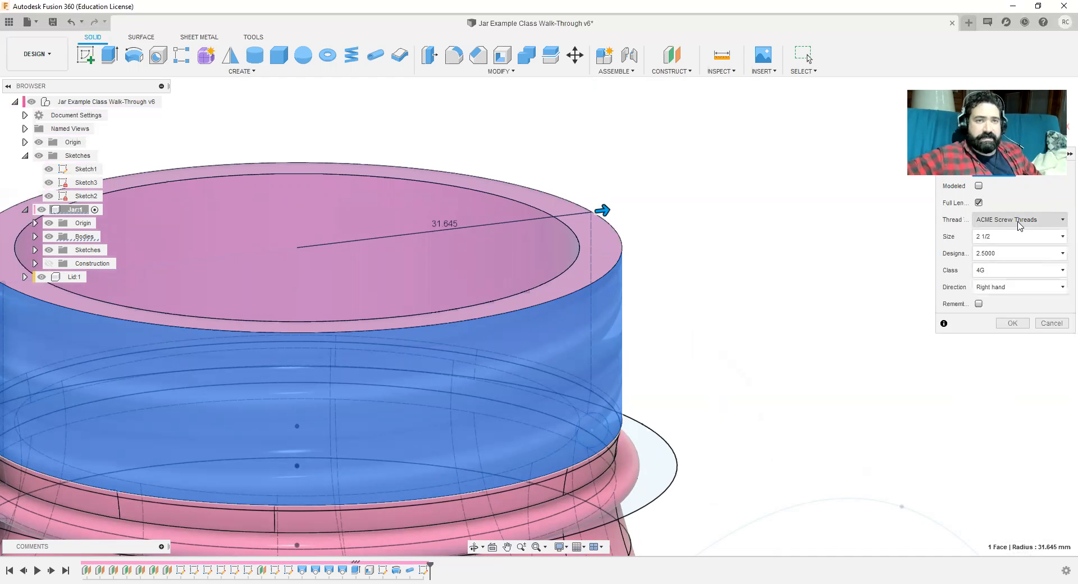
# Step: Make the neck's ACME thread modeled and inspect its profile from the front and at an angle
pyautogui.click(1020, 225)
pyautogui.click(749, 325)
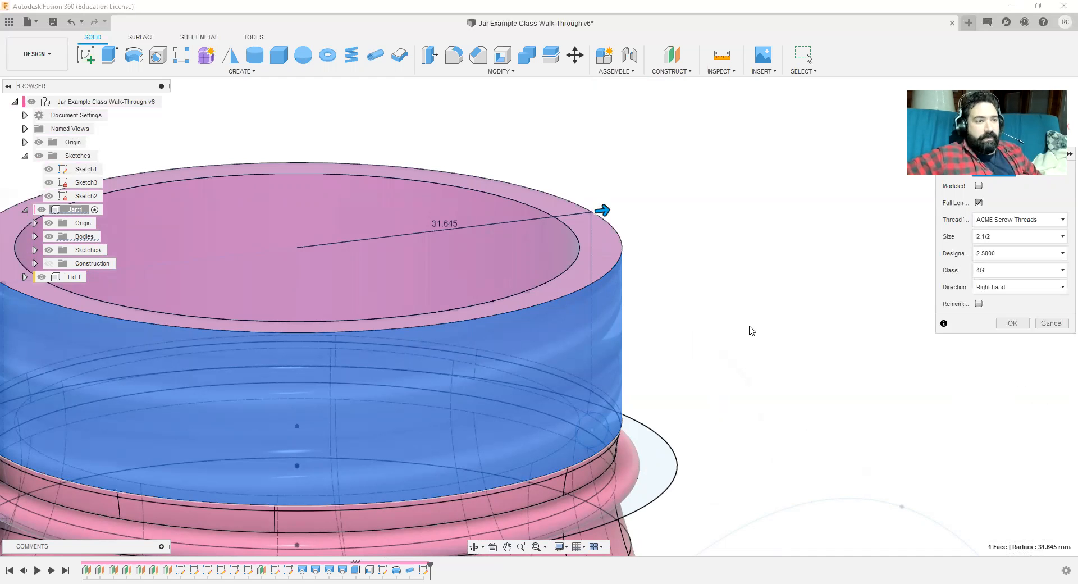
pyautogui.moveTo(690, 382); pyautogui.dragTo(749, 261, button='middle')
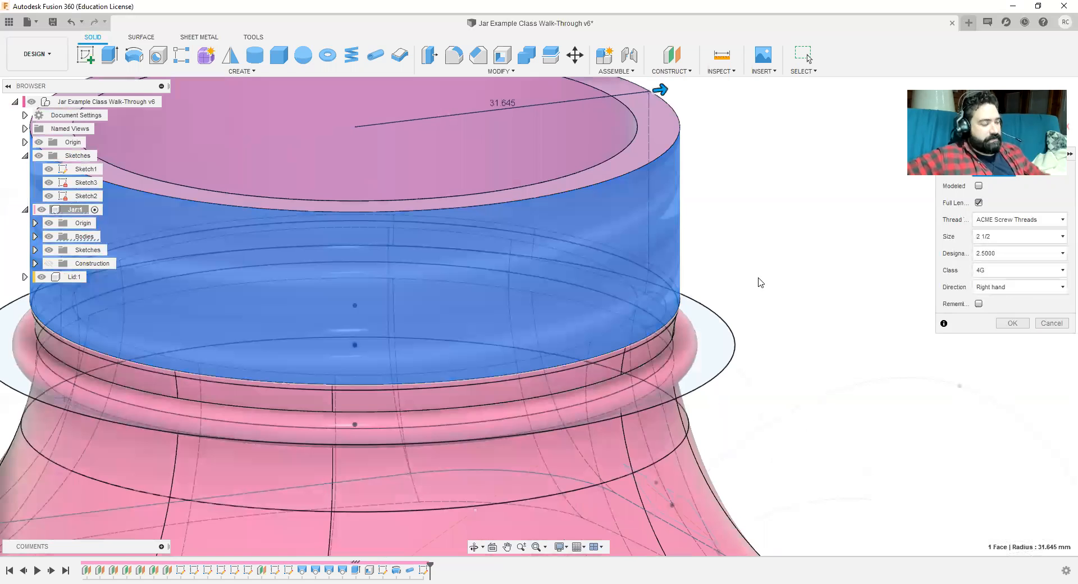
pyautogui.click(1042, 120)
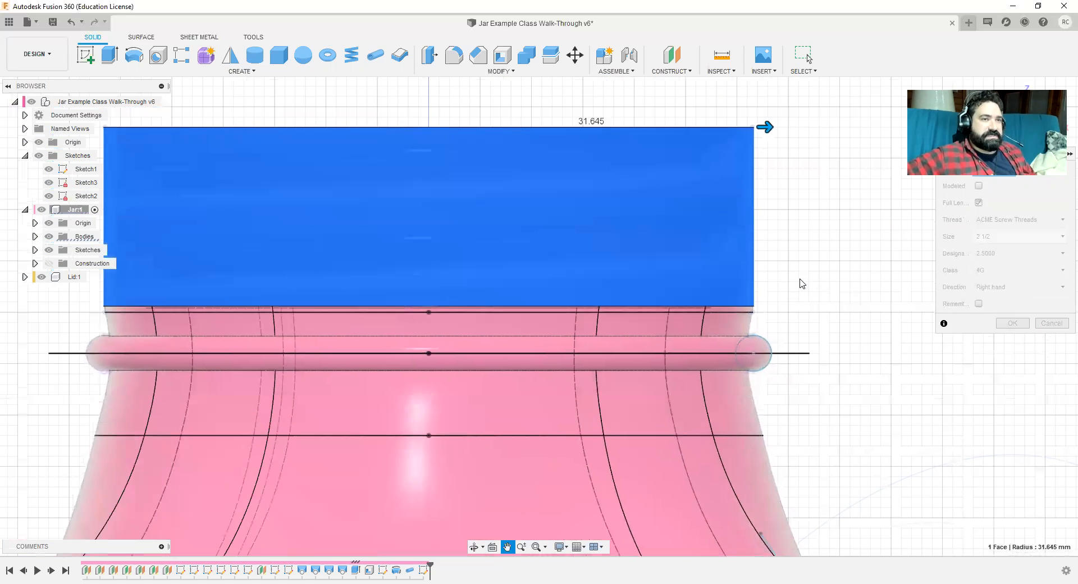
pyautogui.scroll(5, 748, 244)
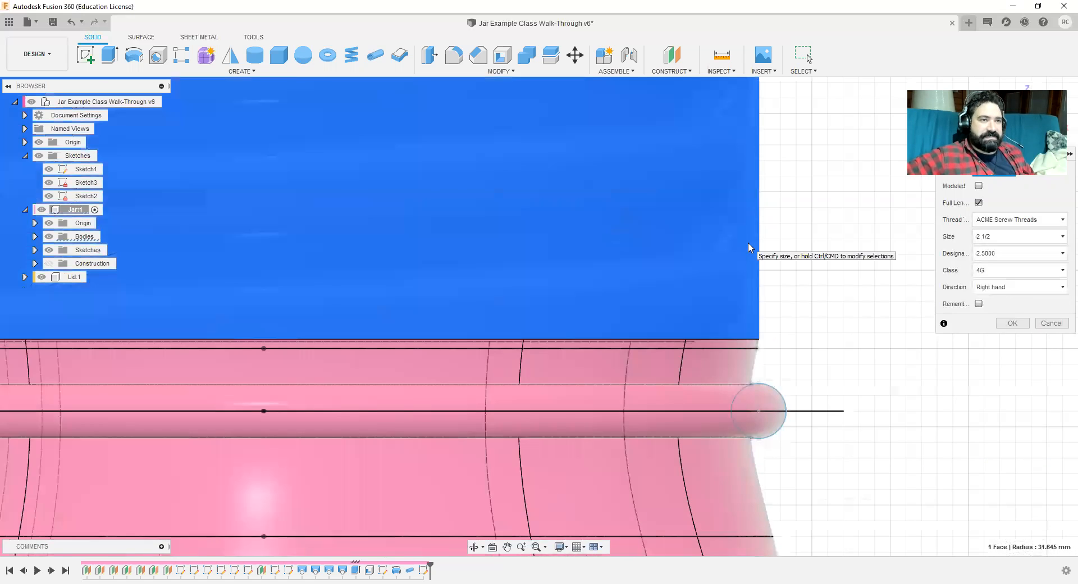
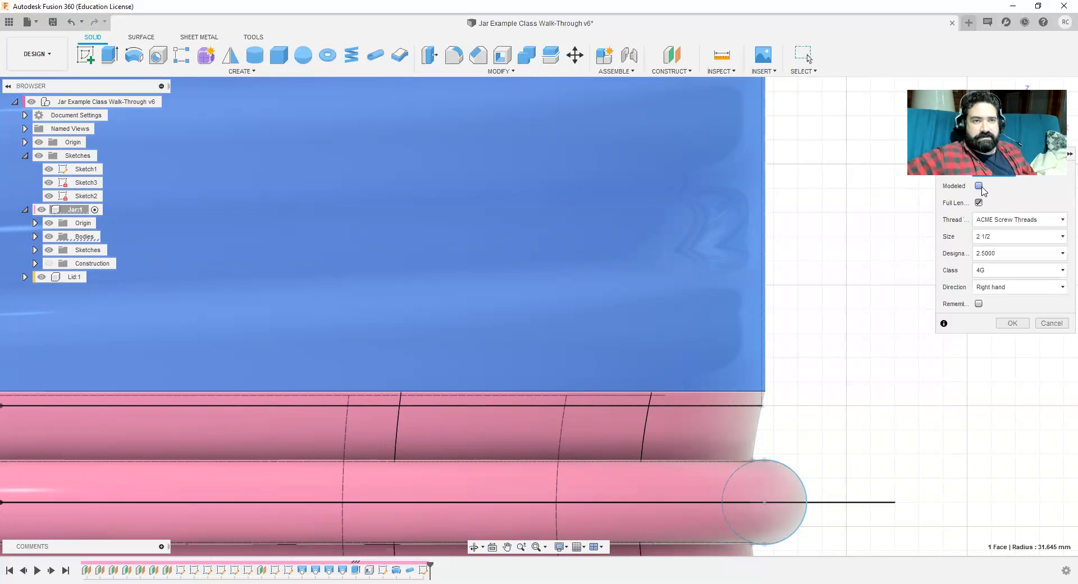
pyautogui.click(979, 186)
pyautogui.scroll(-3, 811, 264)
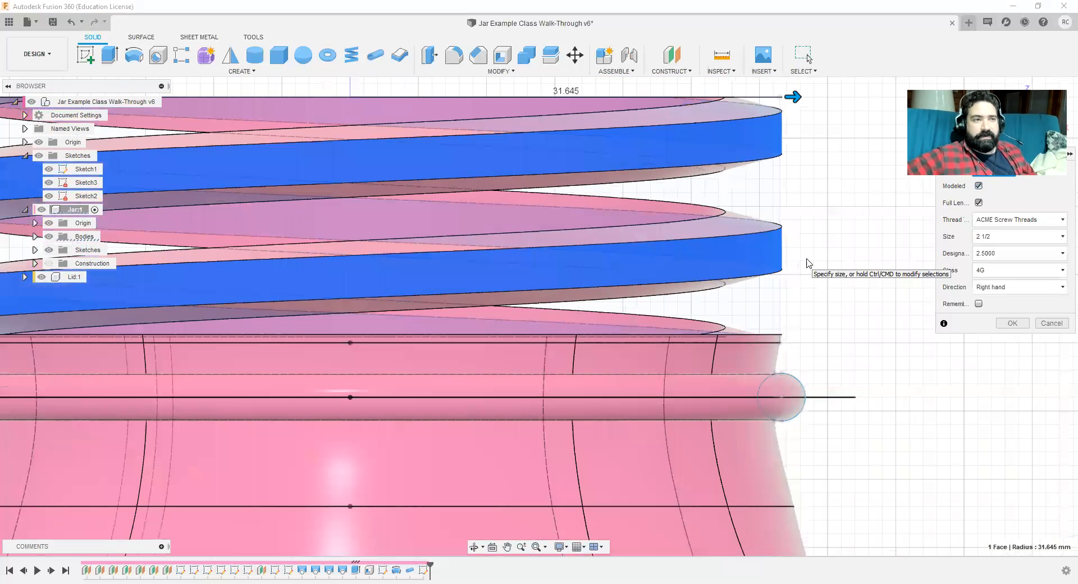
pyautogui.moveTo(849, 220)
pyautogui.keyDown('shift'); pyautogui.mouseDown(button='middle')
pyautogui.moveTo(837, 238)
pyautogui.moveTo(851, 241)
pyautogui.mouseUp(button='middle'); pyautogui.keyUp('shift')
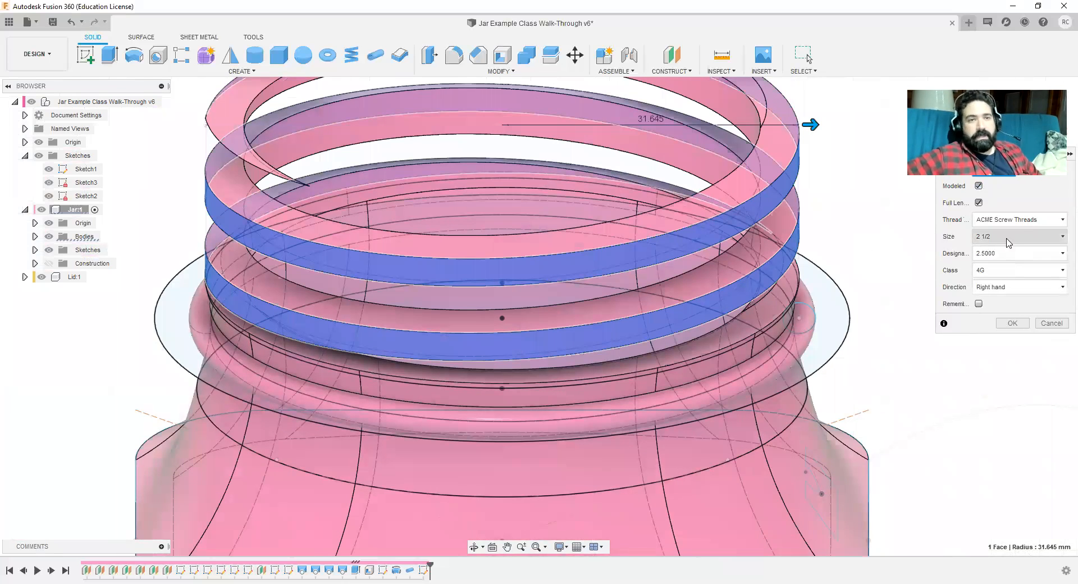
# Step: Try the GB Metric Profile type on the modeled neck thread and cancel the Thread command
pyautogui.click(1035, 223)
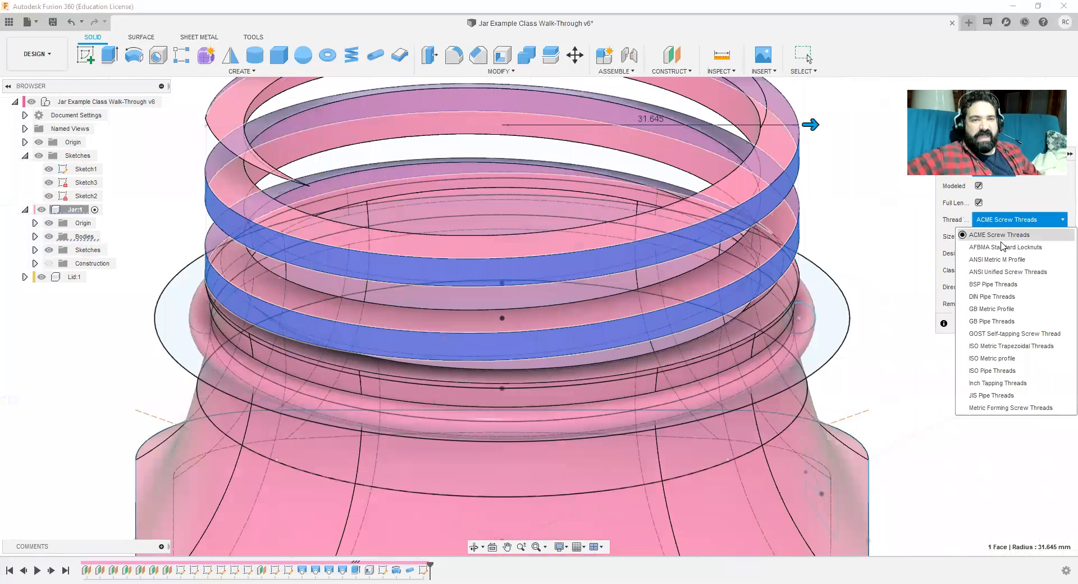
pyautogui.click(992, 310)
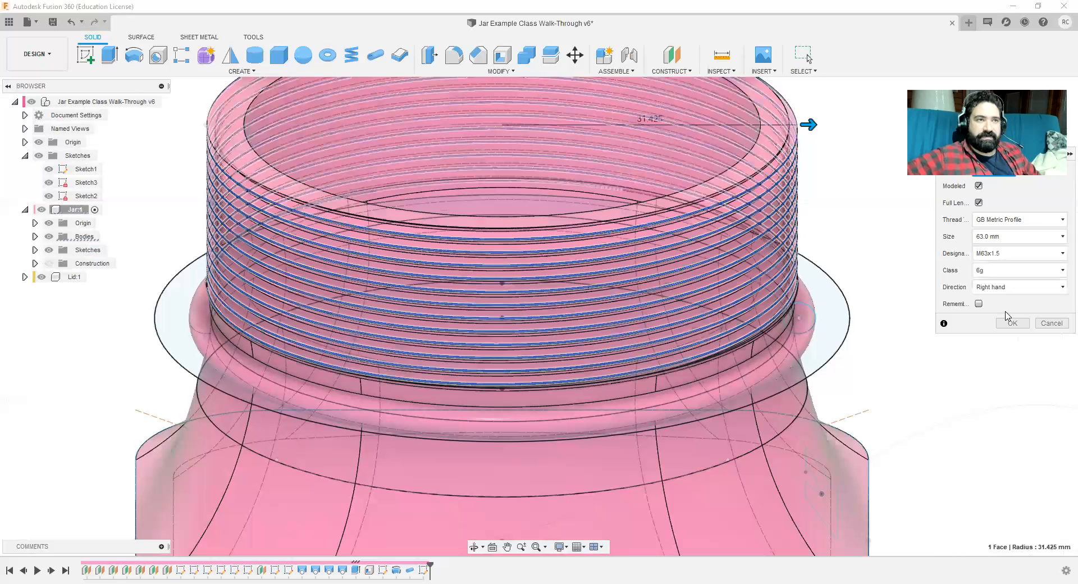
pyautogui.click(1051, 323)
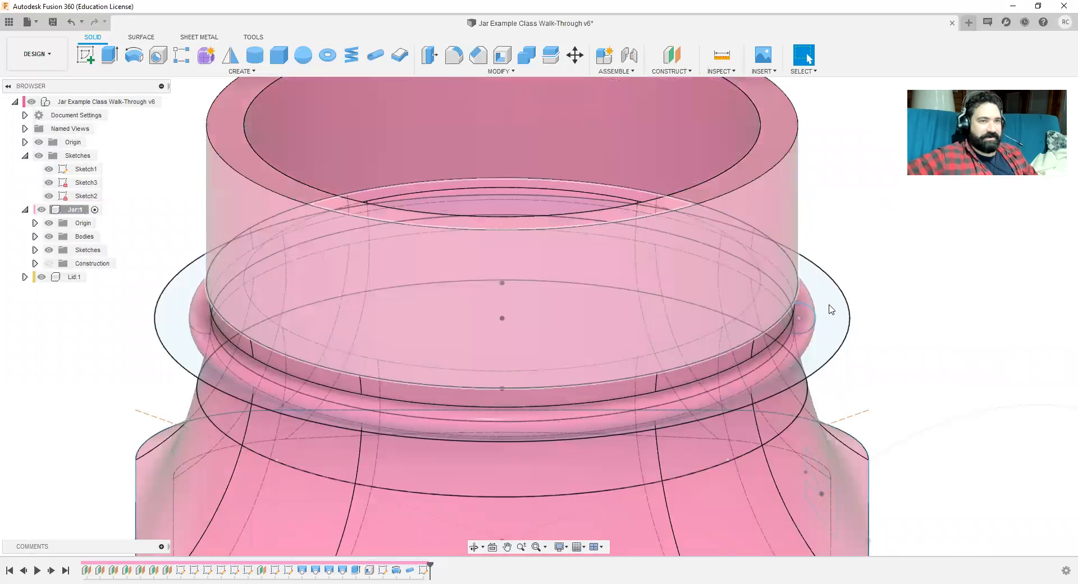
# Step: Set up a modeled ISO Metric profile thread, size 63.0 mm, M63x1.5, on the neck's outer face and inspect its profile
pyautogui.rightClick(953, 262)
pyautogui.click(953, 223)
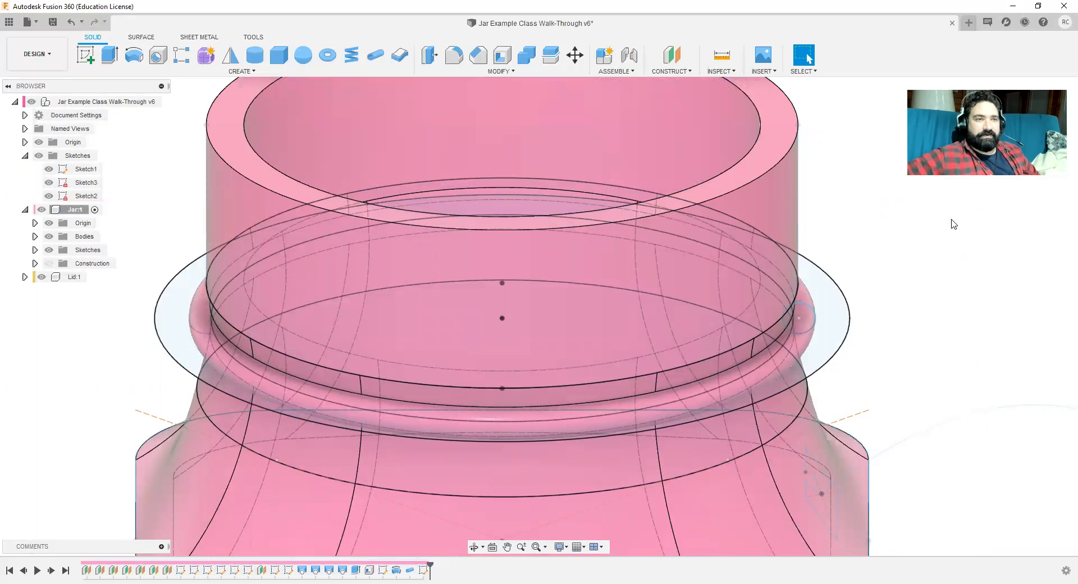
pyautogui.click(774, 208)
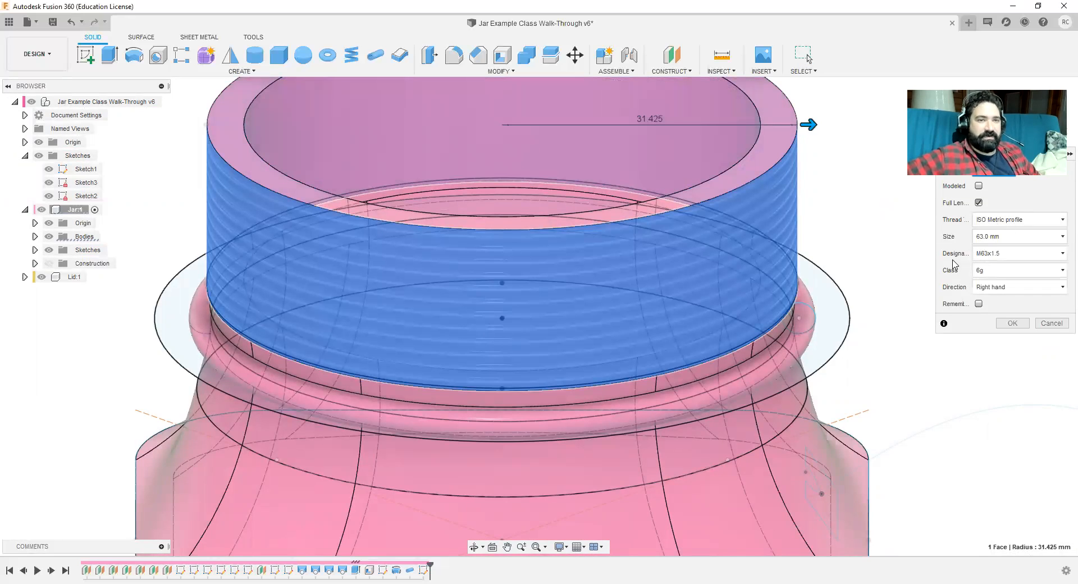
pyautogui.click(979, 186)
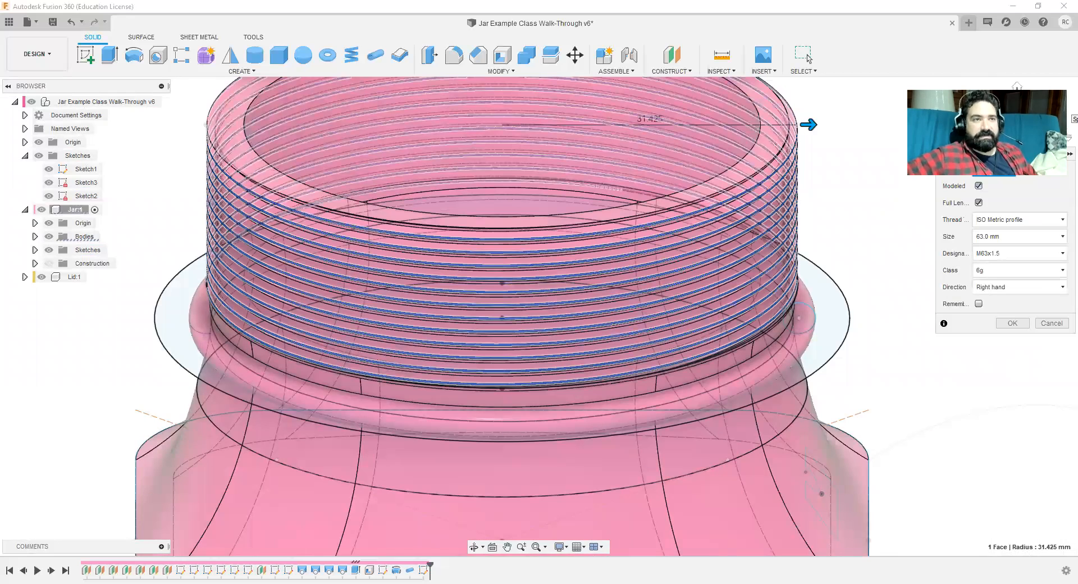
pyautogui.click(1045, 119)
pyautogui.scroll(3, 835, 181)
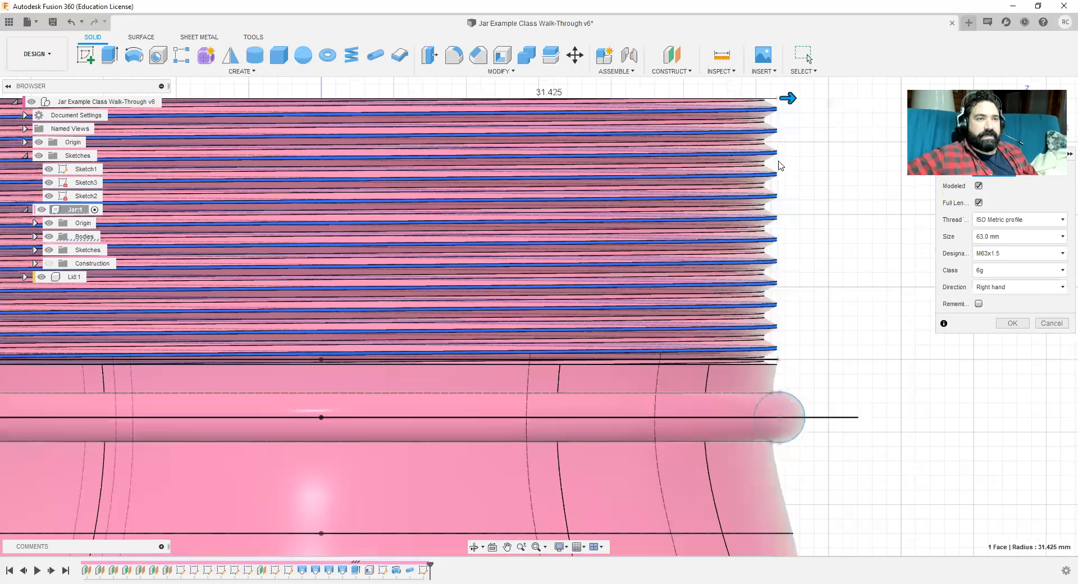
pyautogui.moveTo(848, 192)
pyautogui.keyDown('shift'); pyautogui.mouseDown(button='middle')
pyautogui.moveTo(854, 167)
pyautogui.moveTo(857, 180)
pyautogui.mouseUp(button='middle'); pyautogui.keyUp('shift')
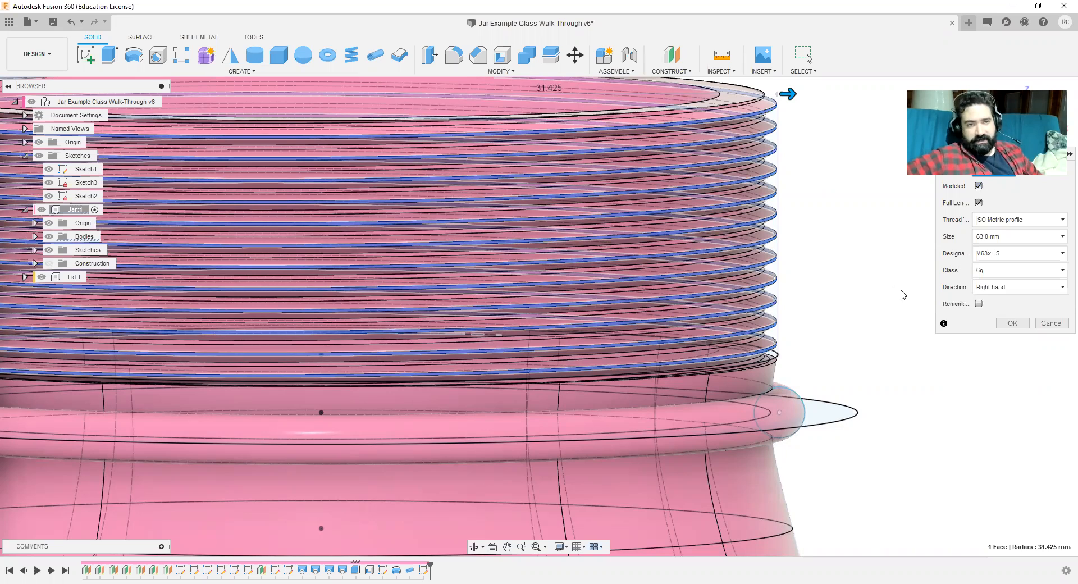
# Step: Try the left-hand direction on the neck thread and switch it back to right hand
pyautogui.click(1030, 291)
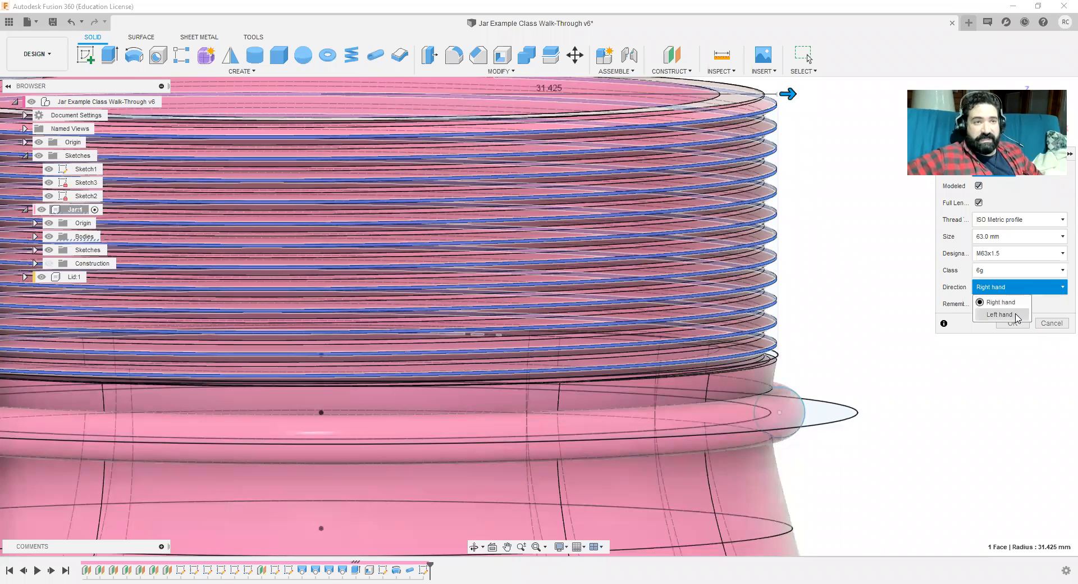
pyautogui.click(1018, 316)
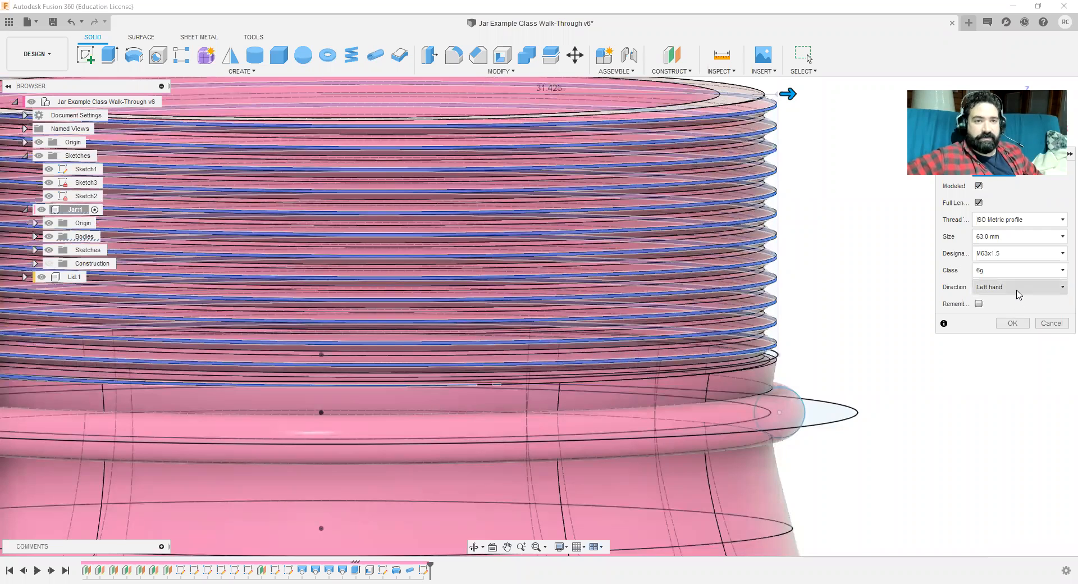
pyautogui.click(1018, 290)
pyautogui.click(992, 303)
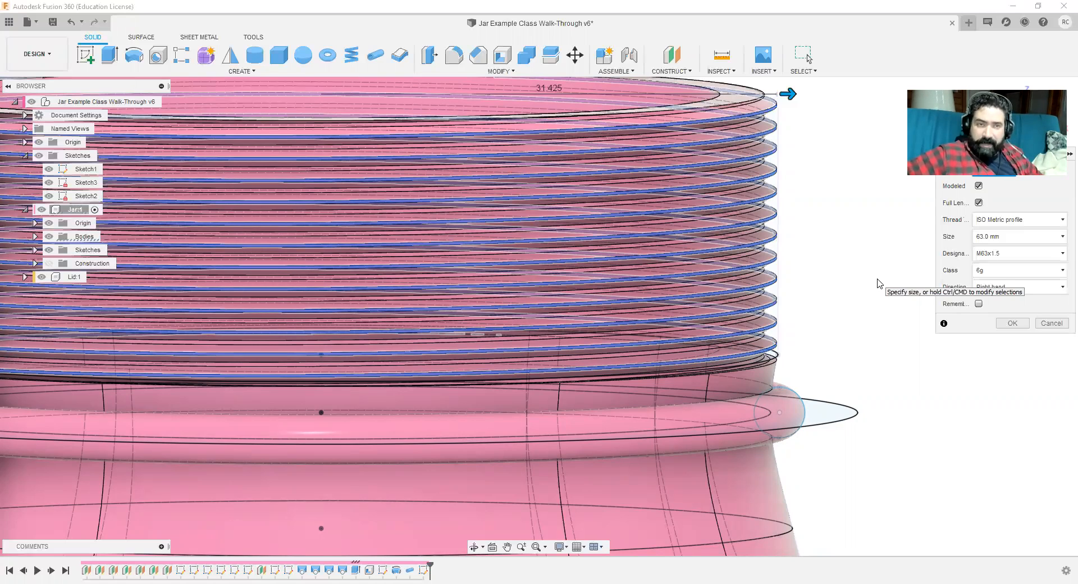
# Step: Create the right-hand modeled thread on the jar's neck and view the whole threaded neck
pyautogui.click(1014, 324)
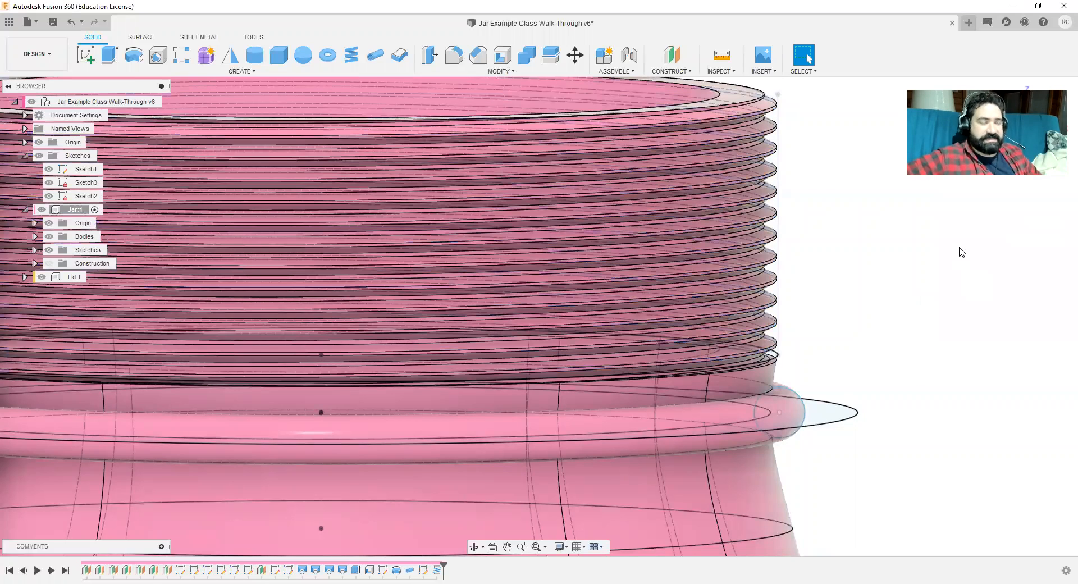
pyautogui.scroll(-5, 910, 251)
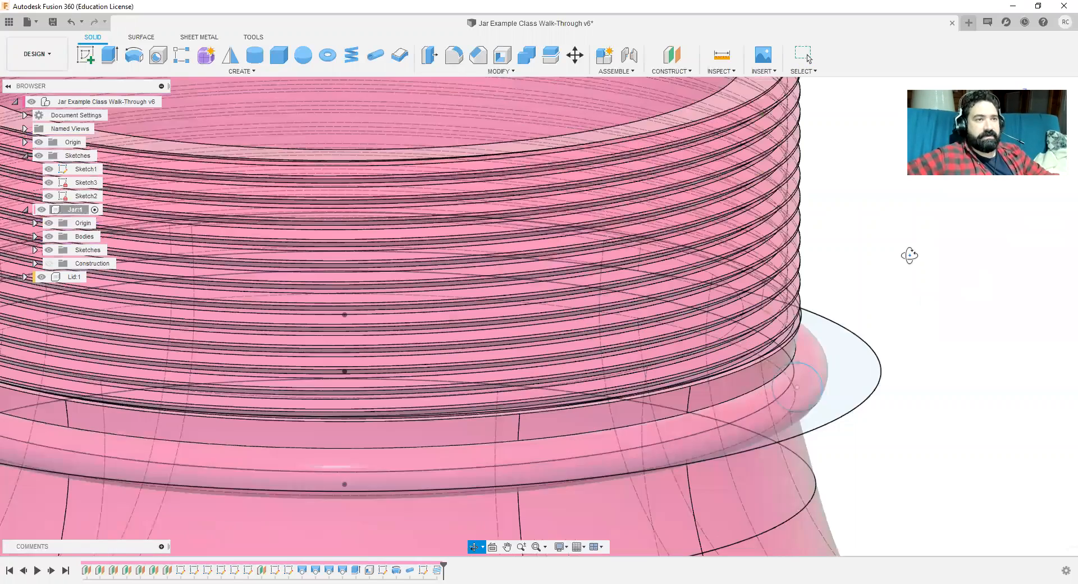
pyautogui.scroll(-2, 990, 343)
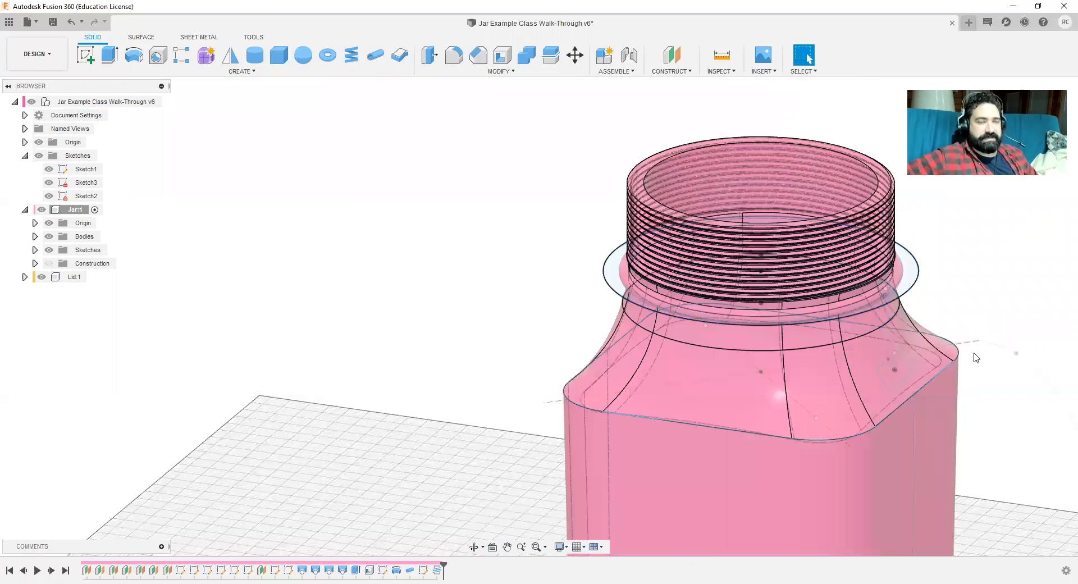
# Step: Roll the jar's timeline back to before the neck extrusion, inspect the neck opening, and return the timeline to its end
pyautogui.keyDown('shift'); pyautogui.moveTo(985, 333); pyautogui.dragTo(984, 312, button='middle'); pyautogui.keyUp('shift')
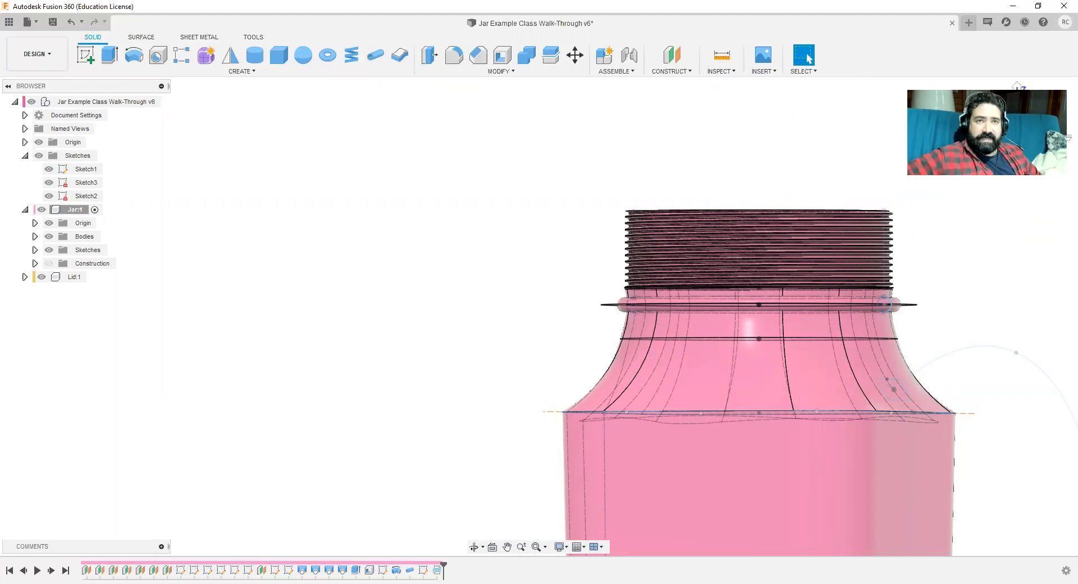
pyautogui.click(1042, 114)
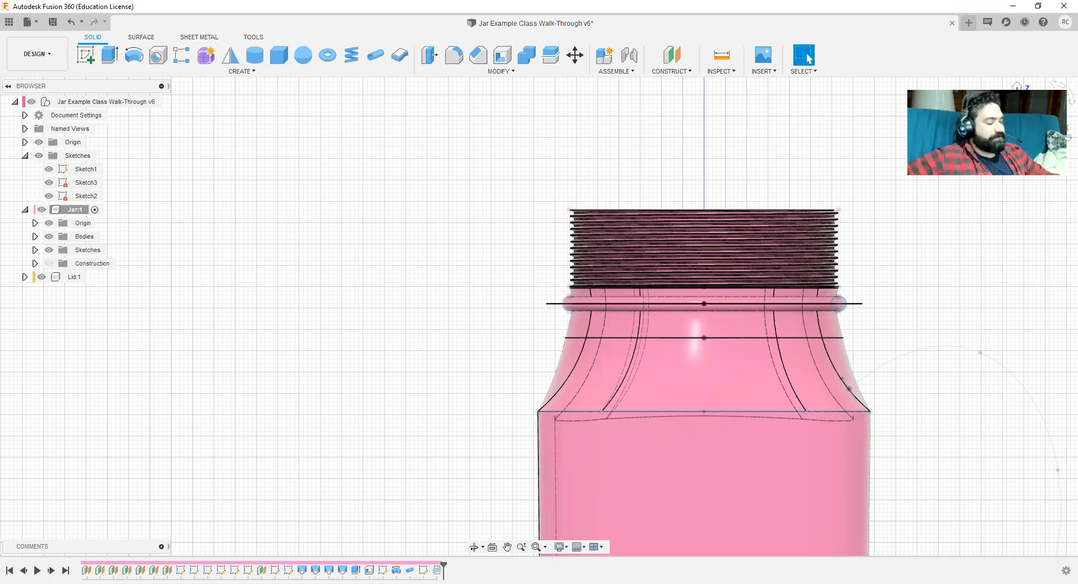
pyautogui.keyDown('shift'); pyautogui.moveTo(943, 217); pyautogui.dragTo(763, 202, button='middle'); pyautogui.keyUp('shift')
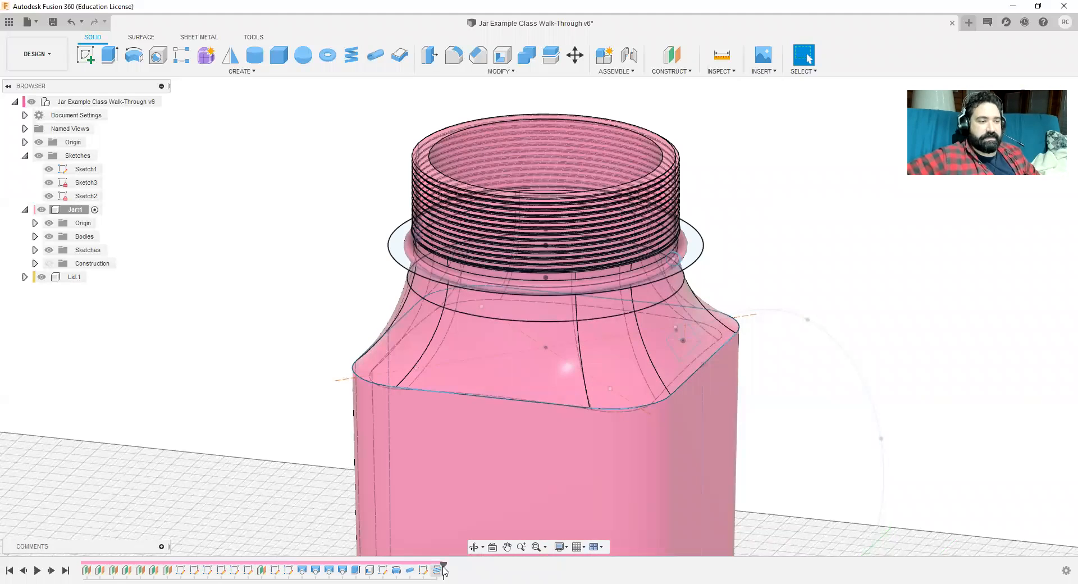
pyautogui.moveTo(447, 570); pyautogui.dragTo(363, 570)
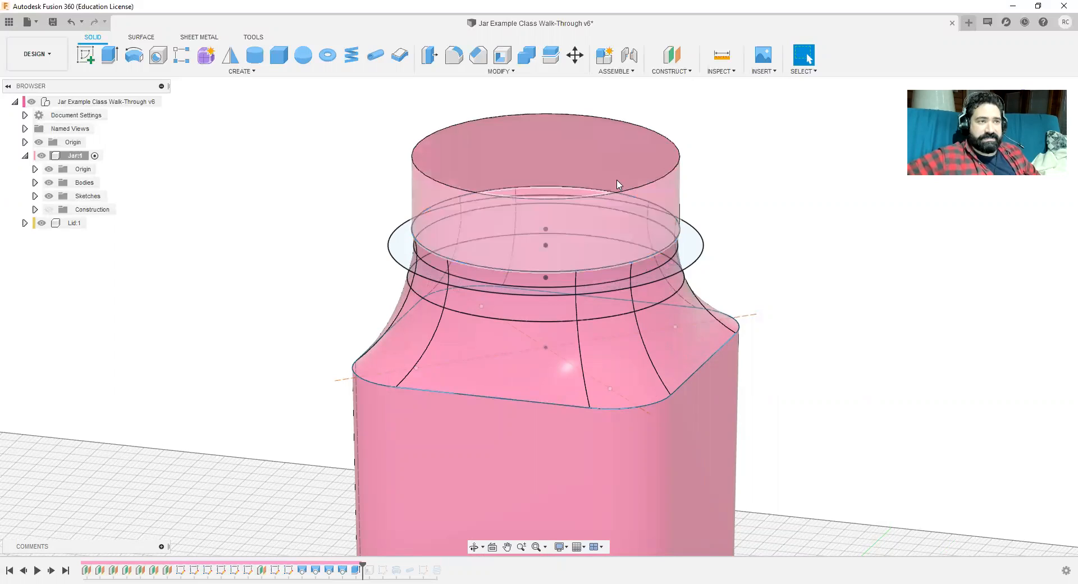
pyautogui.click(624, 267)
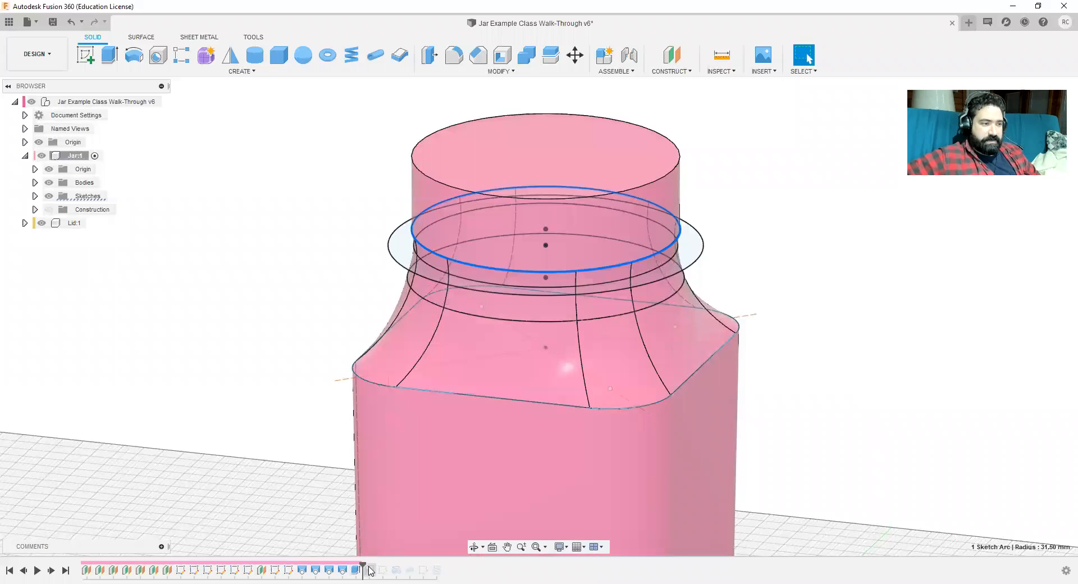
pyautogui.moveTo(360, 566); pyautogui.dragTo(349, 566)
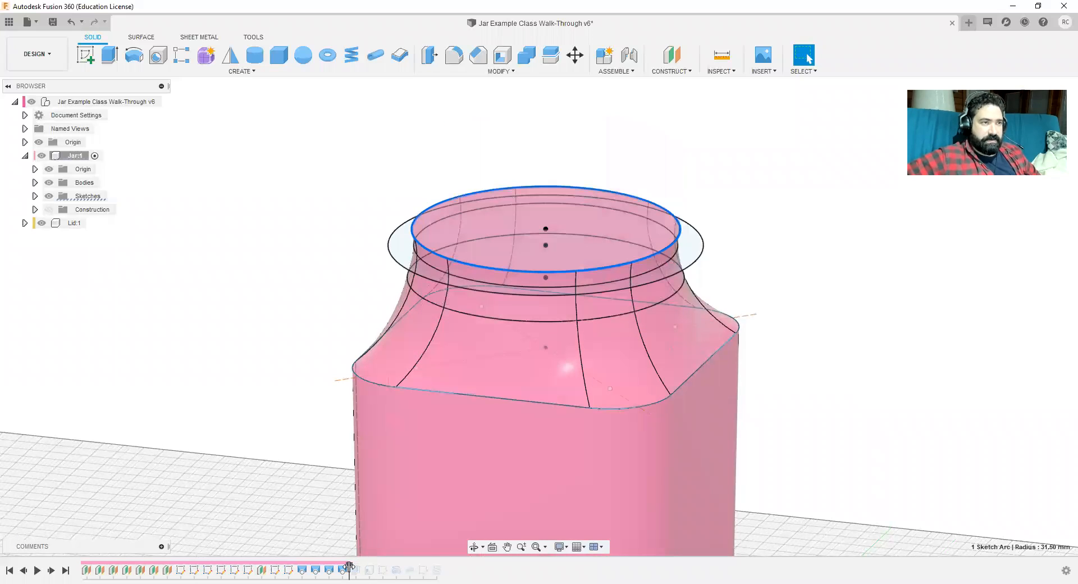
pyautogui.click(864, 249)
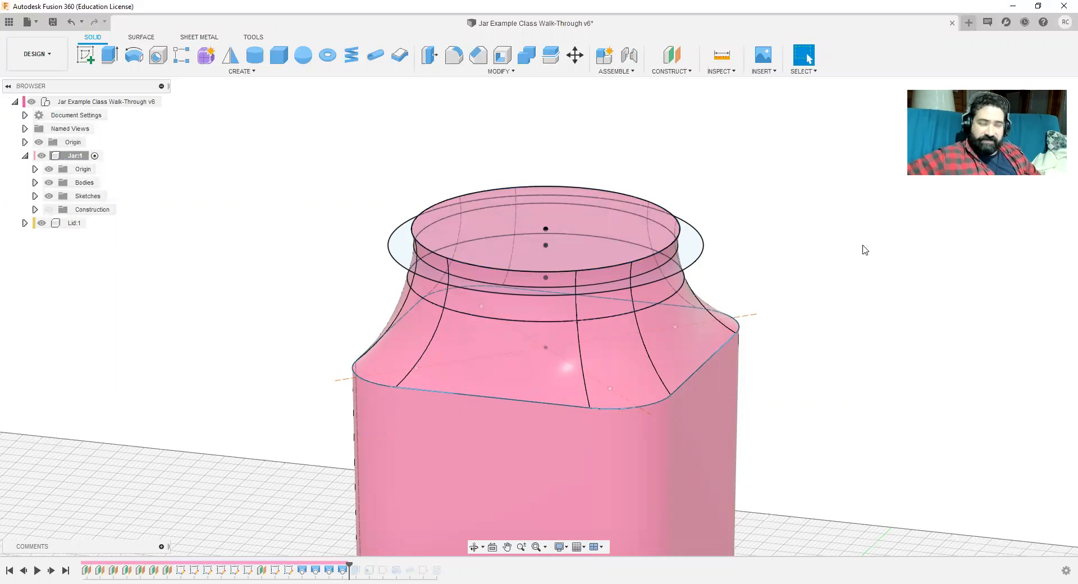
pyautogui.click(546, 229)
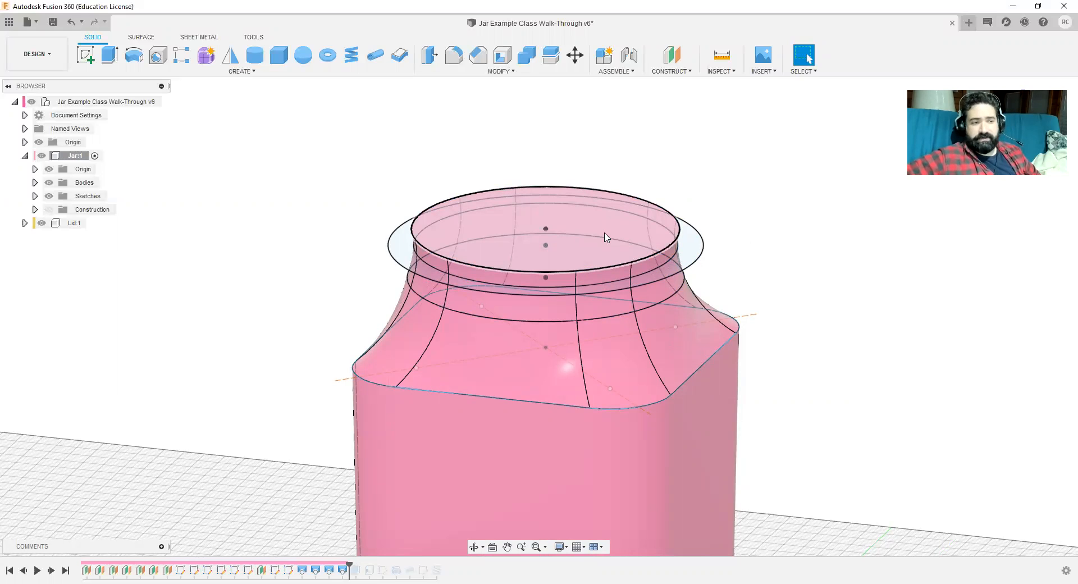
pyautogui.moveTo(350, 563); pyautogui.dragTo(444, 563)
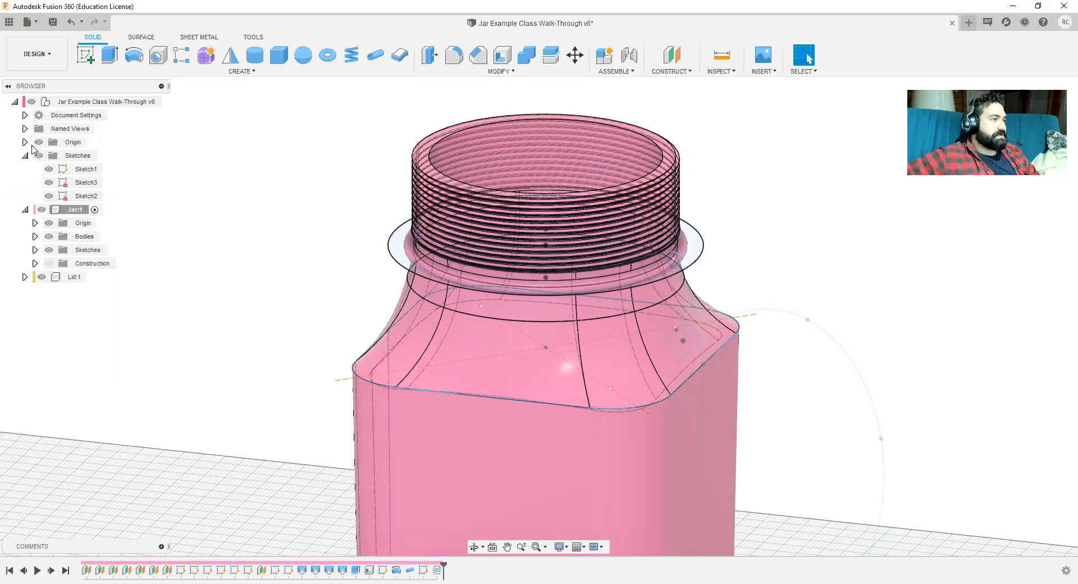
# Step: Show the jar's handle body, Body3, and collapse the Bodies, Jar and top-level Sketches branches of the browser tree
pyautogui.click(35, 236)
pyautogui.click(59, 263)
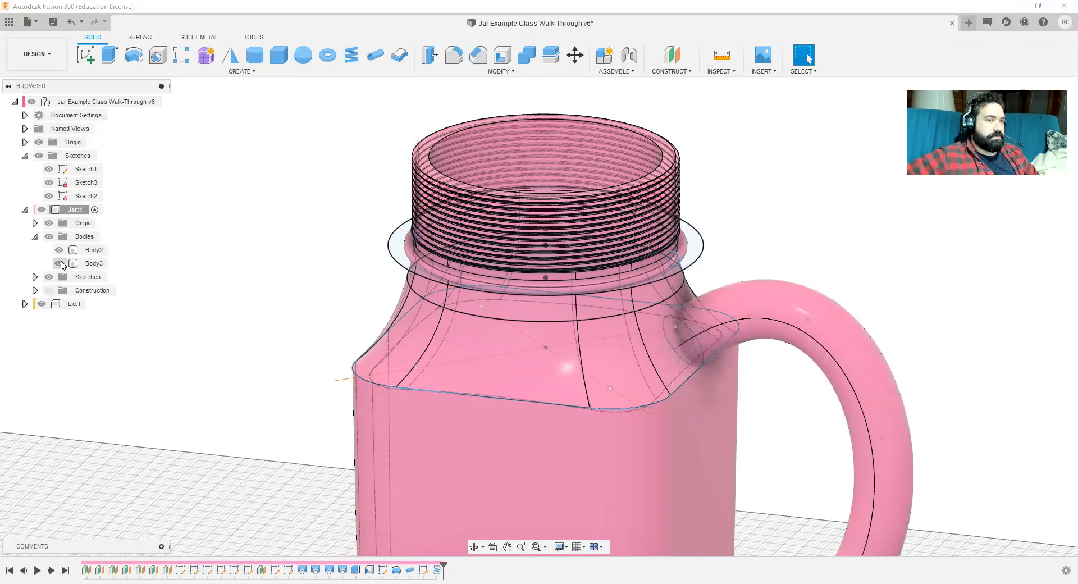
pyautogui.click(35, 236)
pyautogui.click(25, 209)
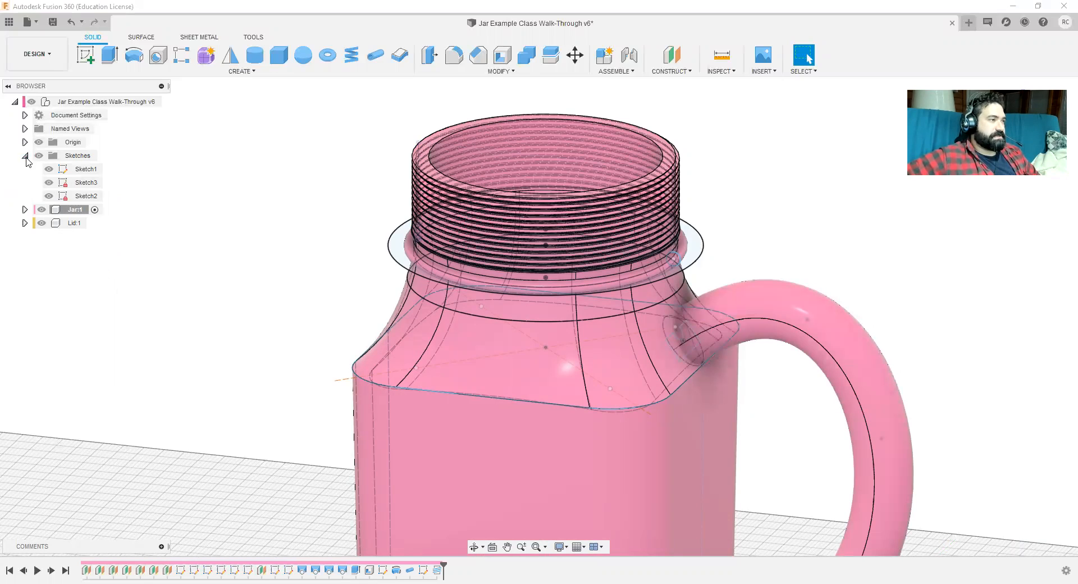
pyautogui.click(25, 155)
# Step: Save the design as a new version with the whole jar and handle in view
pyautogui.scroll(-3, 740, 157)
pyautogui.moveTo(901, 455); pyautogui.dragTo(930, 420, button='middle')
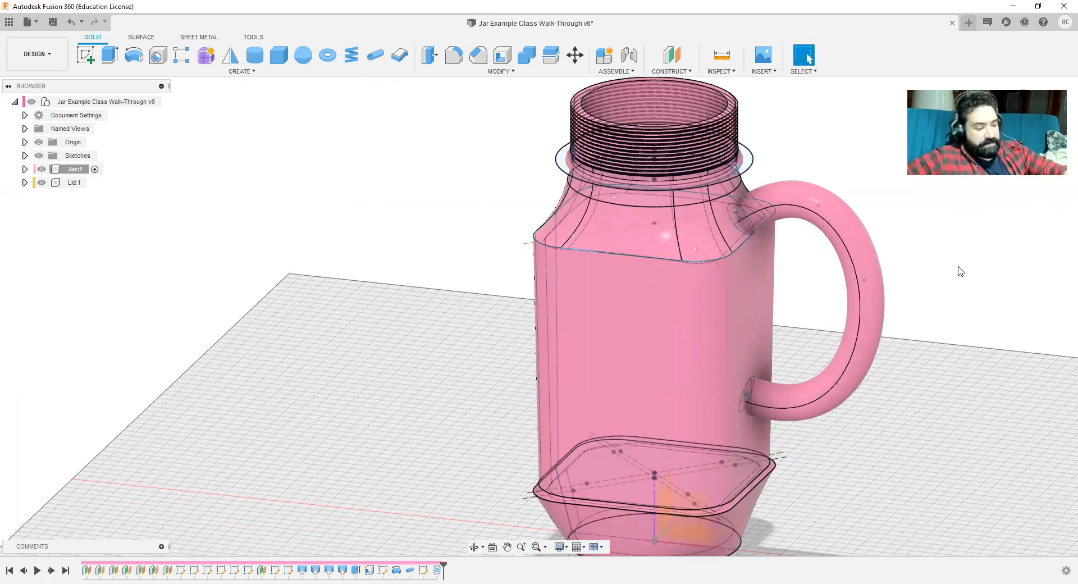
pyautogui.scroll(-2, 961, 271)
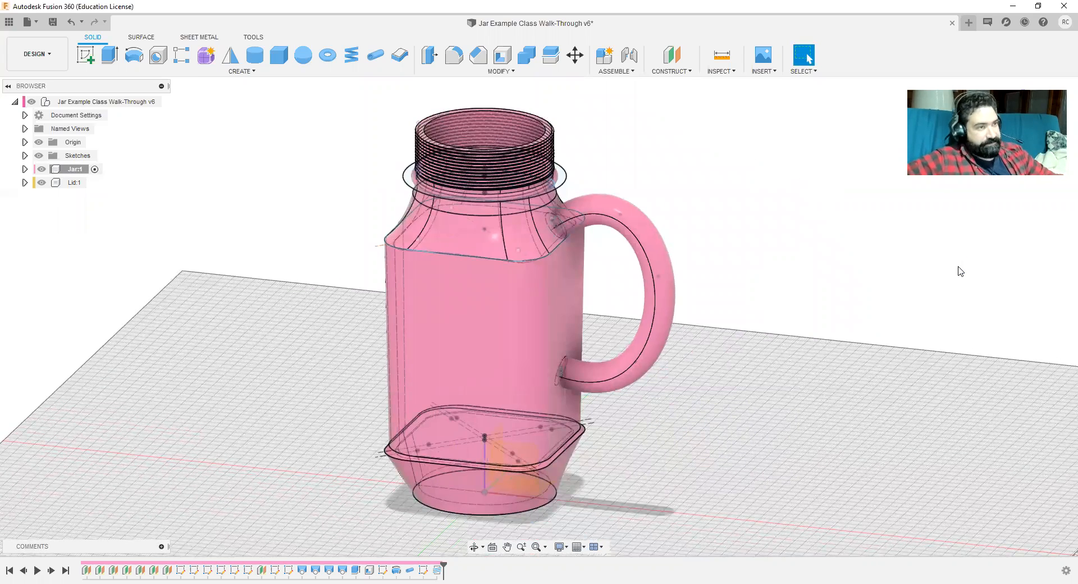
pyautogui.hotkey('ctrl', 's')
pyautogui.press('Return')
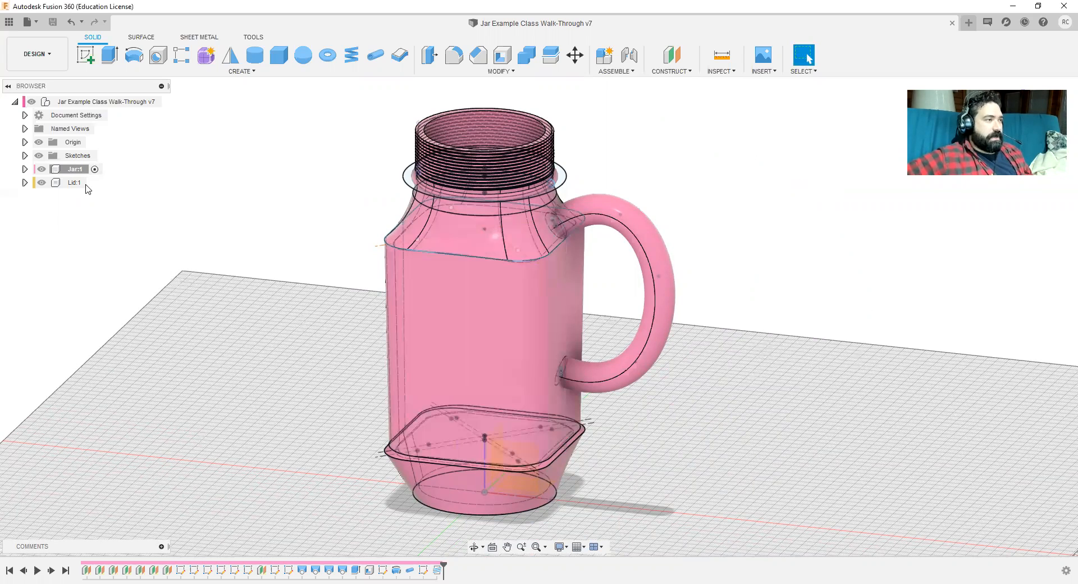
# Step: Activate the Lid component for editing
pyautogui.moveTo(767, 318); pyautogui.dragTo(859, 491, button='middle')
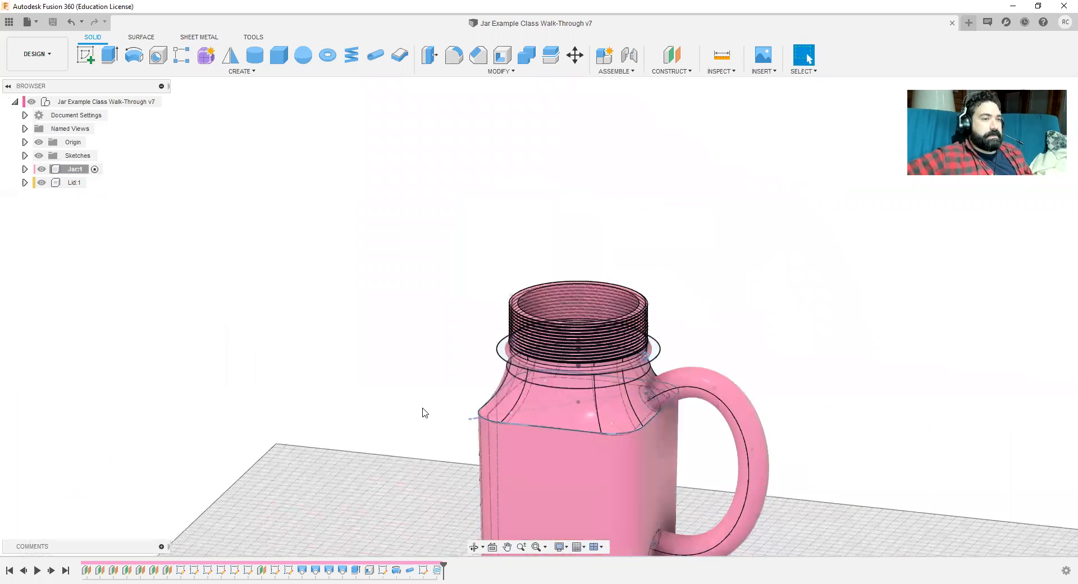
pyautogui.scroll(1, 213, 325)
pyautogui.scroll(2, 213, 326)
pyautogui.moveTo(450, 334); pyautogui.dragTo(260, 231, button='middle')
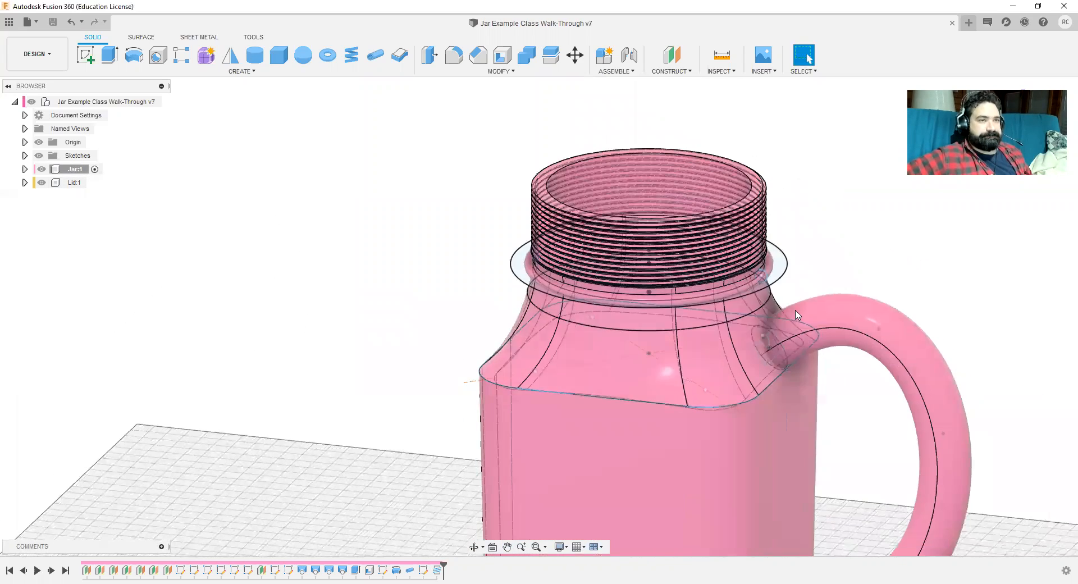
pyautogui.scroll(2, 873, 274)
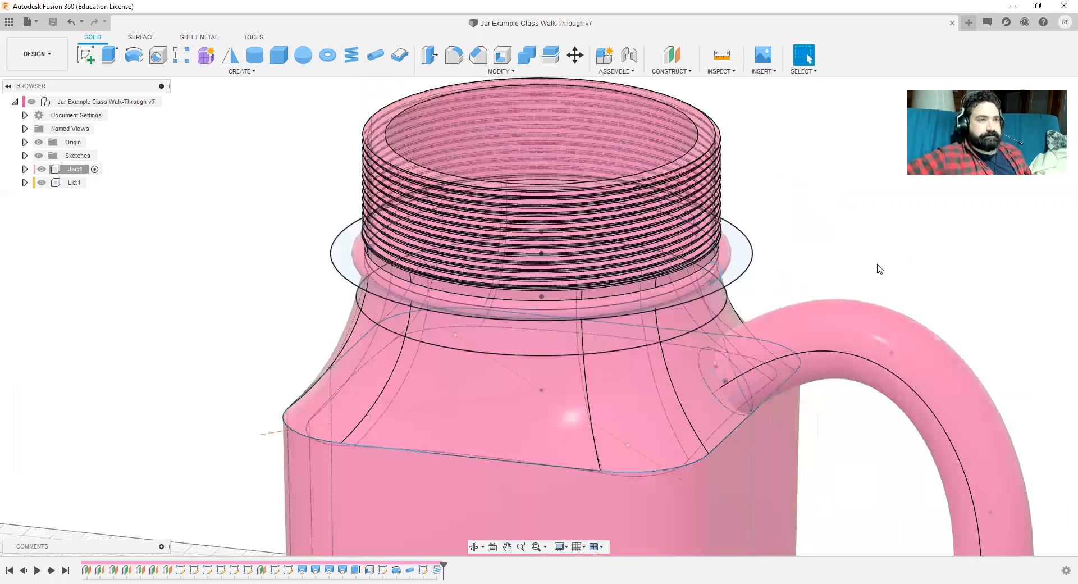
pyautogui.click(80, 184)
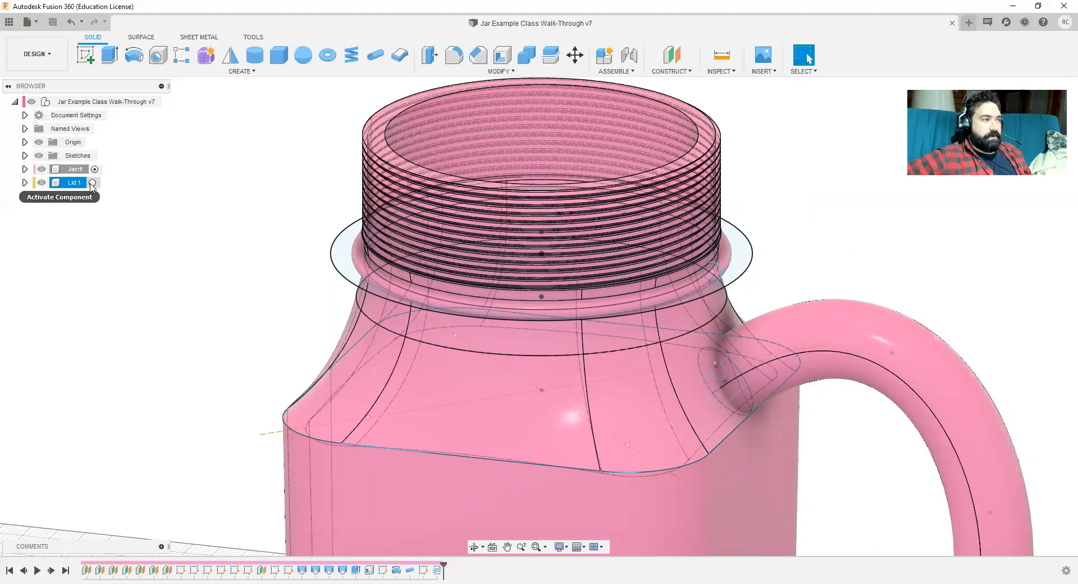
pyautogui.click(93, 183)
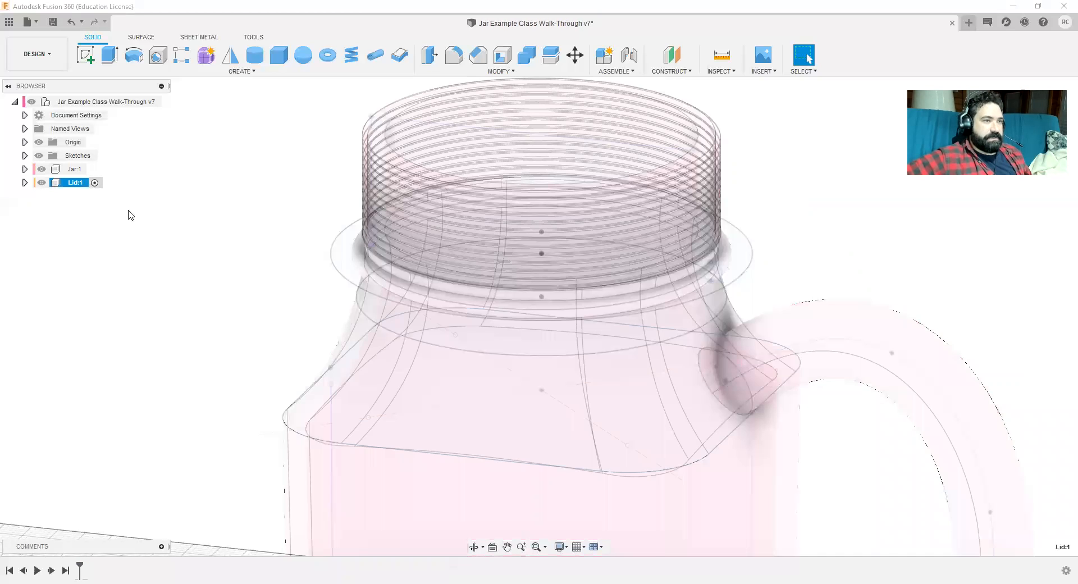
# Step: Hide the Jar component, show it again for comparison, and hide it once more while the Lid component is active
pyautogui.scroll(-2, 200, 357)
pyautogui.moveTo(204, 361); pyautogui.dragTo(205, 279, button='middle')
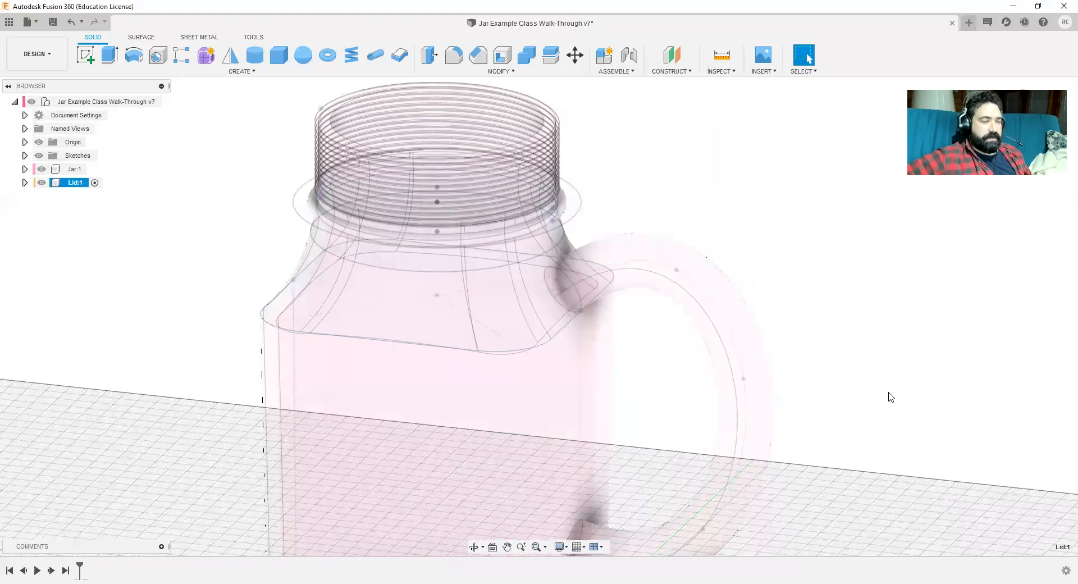
pyautogui.scroll(-2, 891, 397)
pyautogui.keyDown('shift'); pyautogui.moveTo(901, 393); pyautogui.dragTo(896, 328, button='middle'); pyautogui.keyUp('shift')
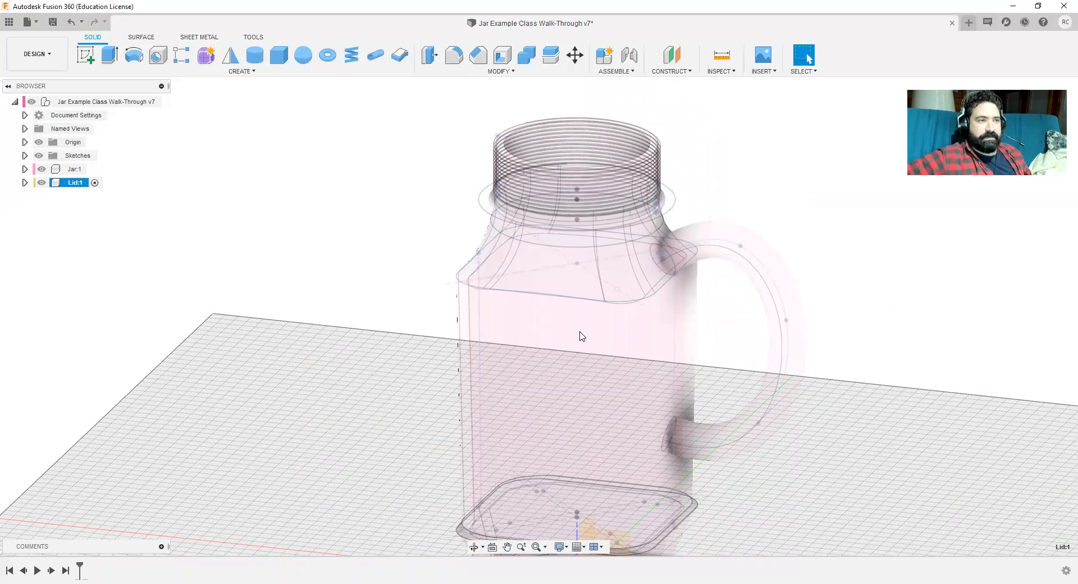
pyautogui.click(41, 171)
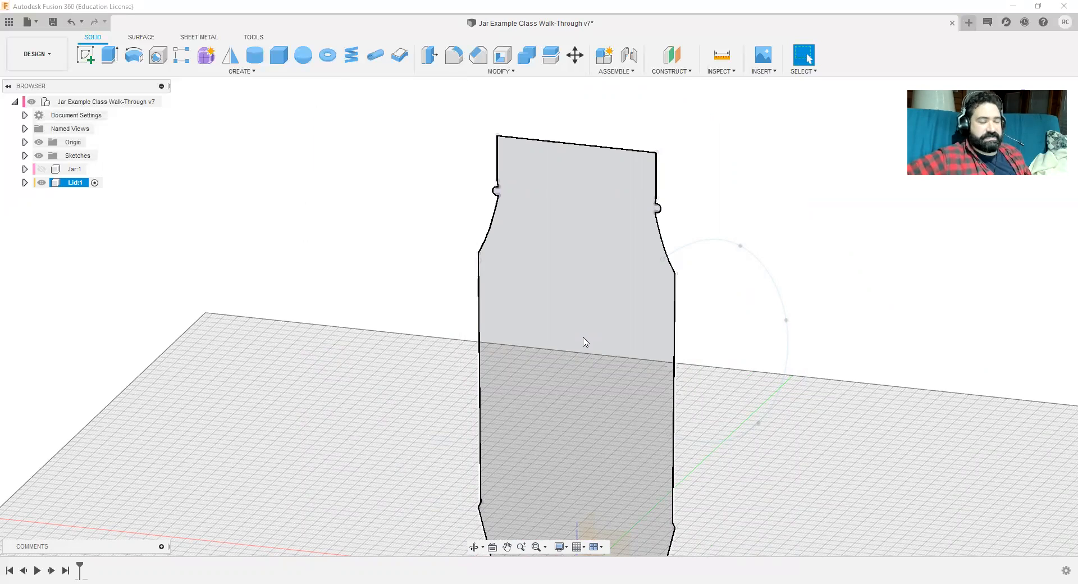
pyautogui.click(42, 170)
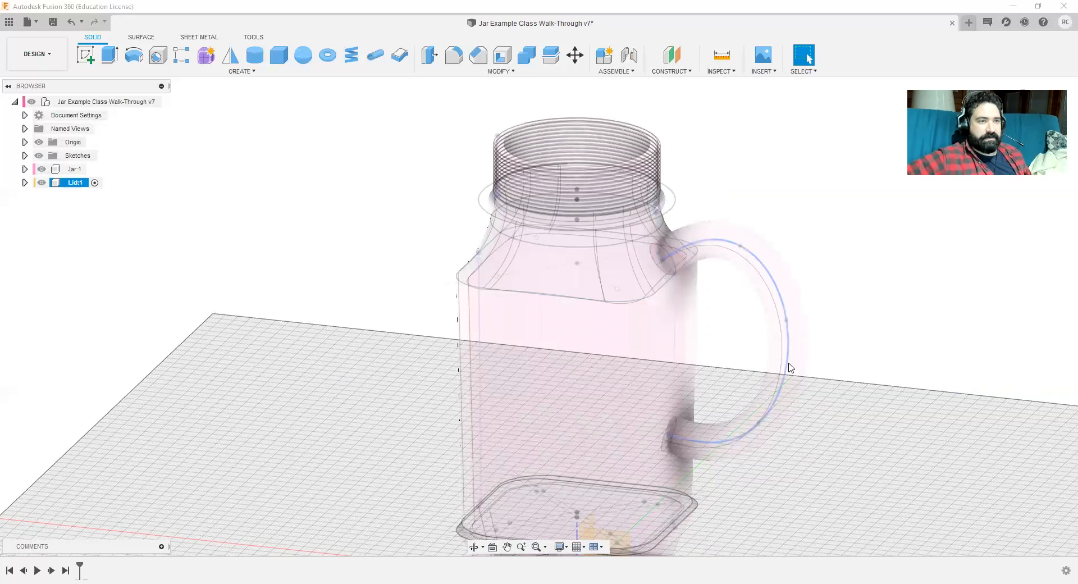
pyautogui.keyDown('ctrl'); pyautogui.click(44, 170); pyautogui.keyUp('ctrl')
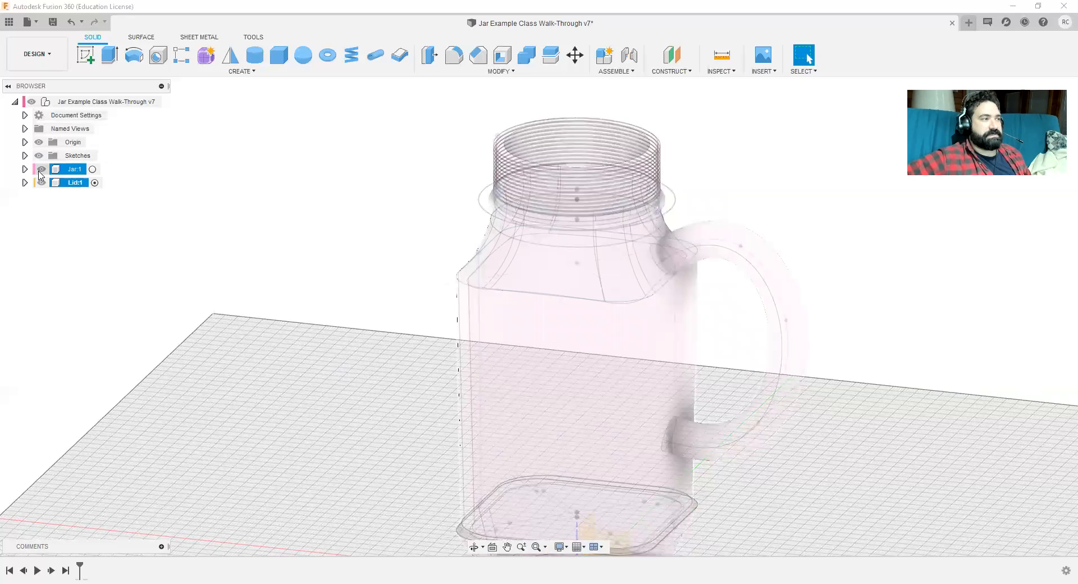
pyautogui.click(40, 170)
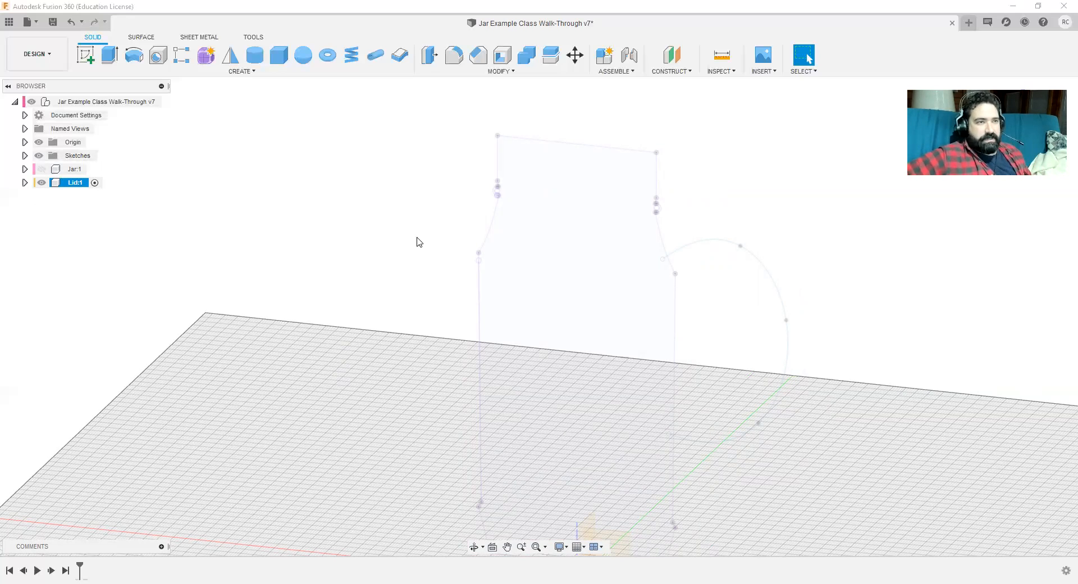
# Step: Hide the top-level Sketches folder and look at the empty workspace around the origin
pyautogui.scroll(-1, 850, 415)
pyautogui.moveTo(850, 414); pyautogui.dragTo(845, 333, button='middle')
pyautogui.moveTo(829, 488); pyautogui.dragTo(794, 489, button='middle')
pyautogui.click(38, 155)
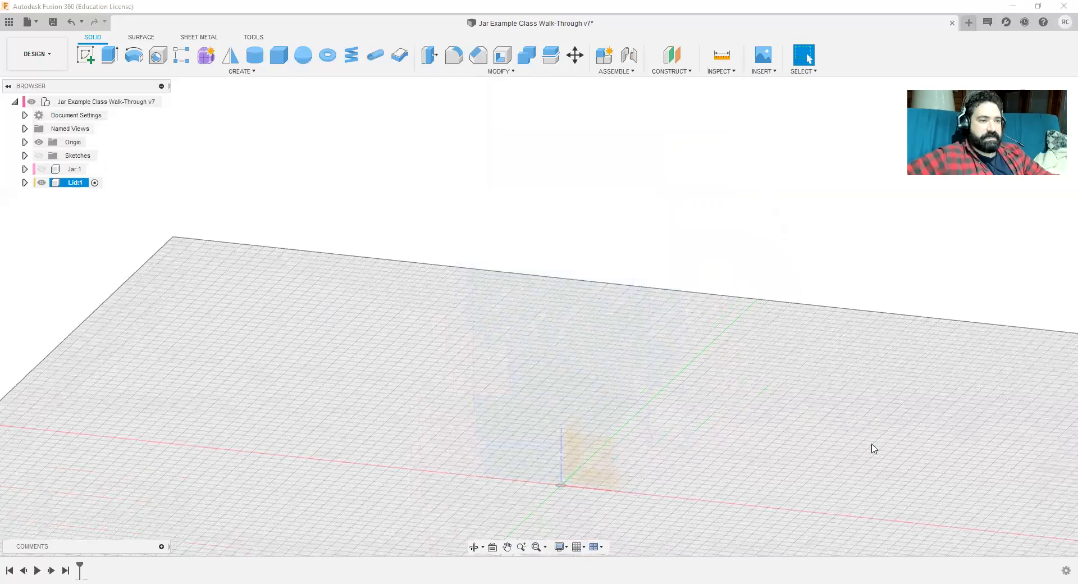
pyautogui.keyDown('shift'); pyautogui.moveTo(875, 448); pyautogui.dragTo(657, 517, button='middle'); pyautogui.keyUp('shift')
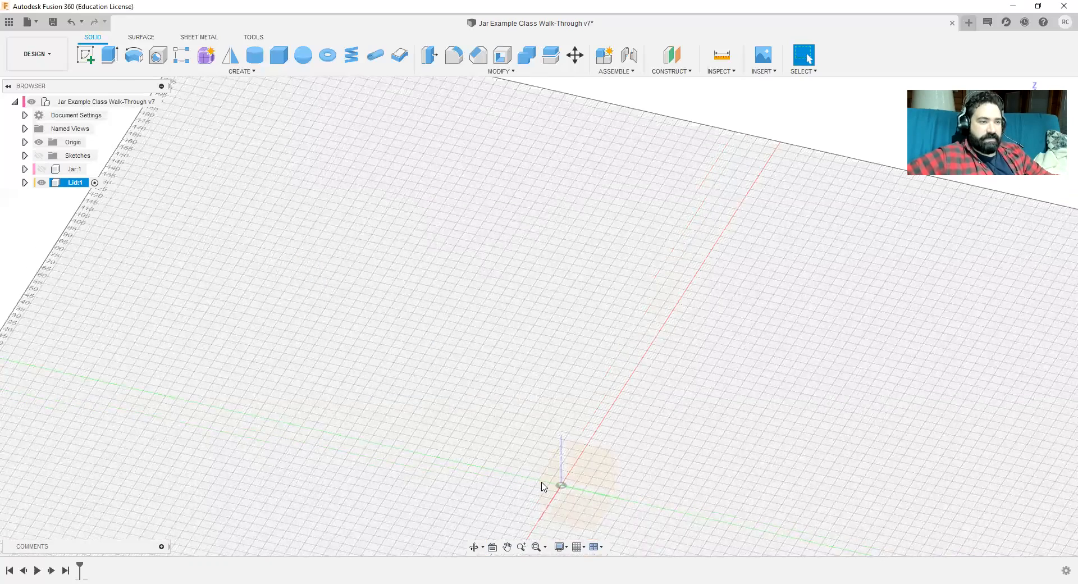
pyautogui.moveTo(585, 496); pyautogui.dragTo(579, 430, button='middle')
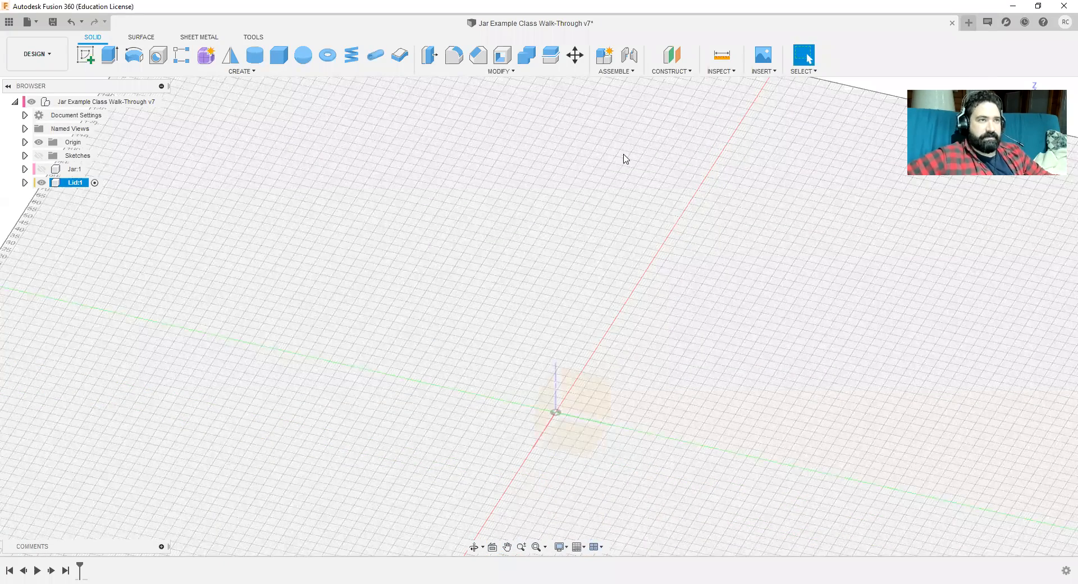
pyautogui.keyDown('shift'); pyautogui.moveTo(603, 342); pyautogui.dragTo(635, 337, button='middle'); pyautogui.keyUp('shift')
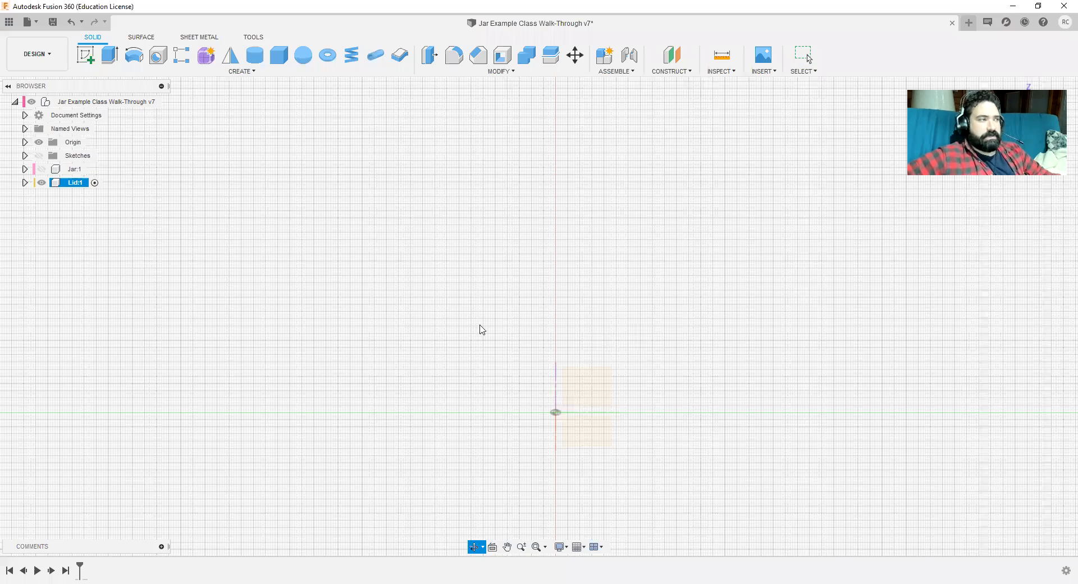
# Step: Show the Jar component, hide it to view the empty lid workspace, and show it again
pyautogui.click(41, 170)
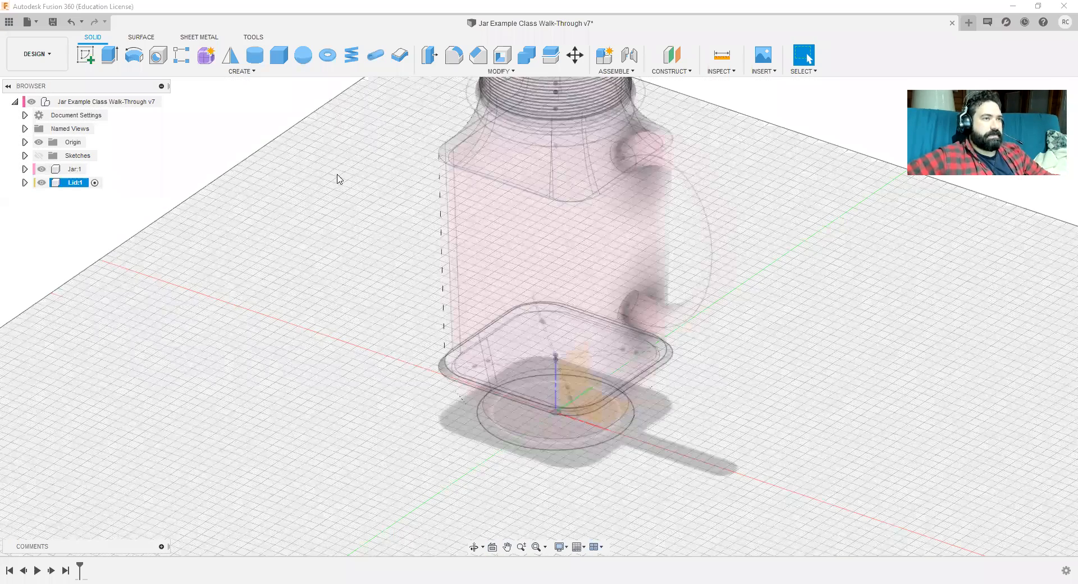
pyautogui.moveTo(448, 104); pyautogui.dragTo(443, 272, button='middle')
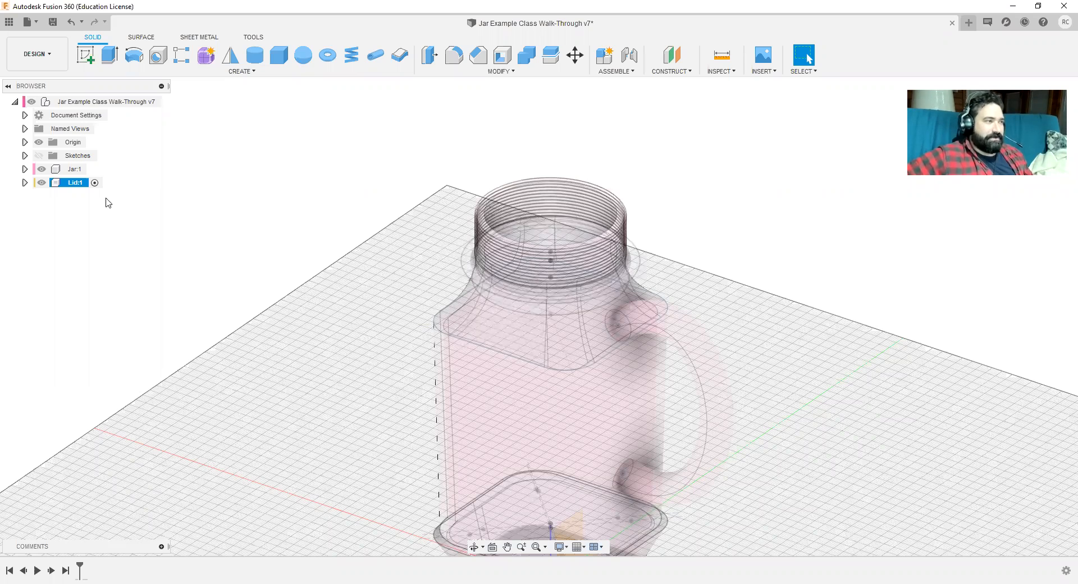
pyautogui.click(41, 170)
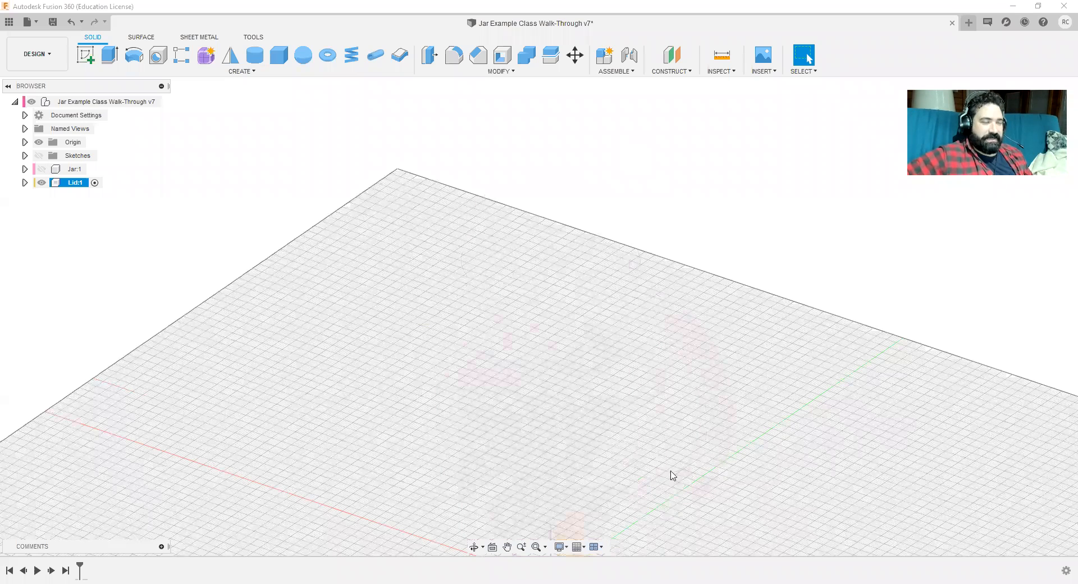
pyautogui.scroll(-3, 644, 428)
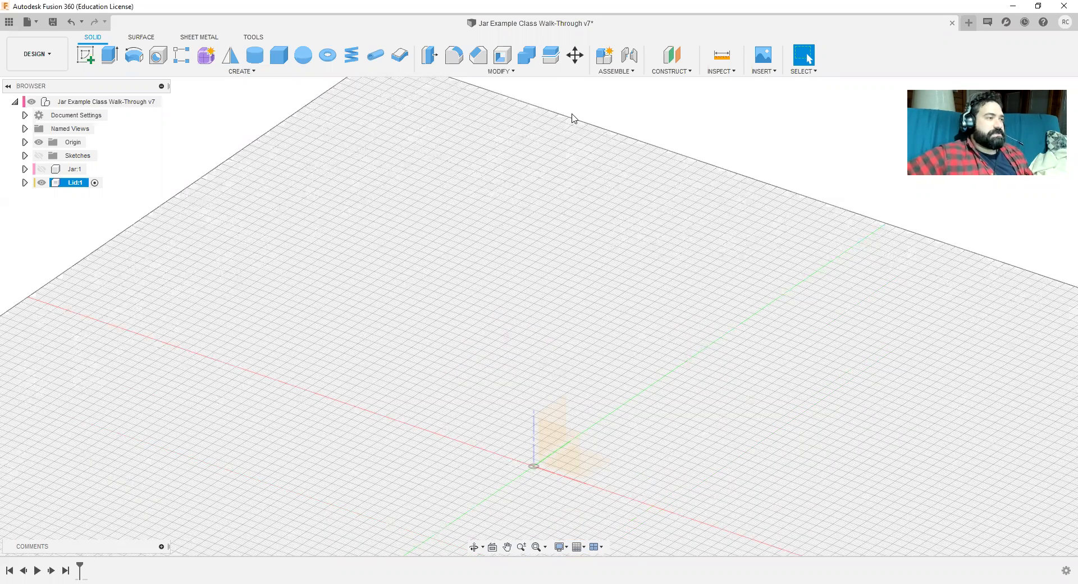
pyautogui.click(42, 169)
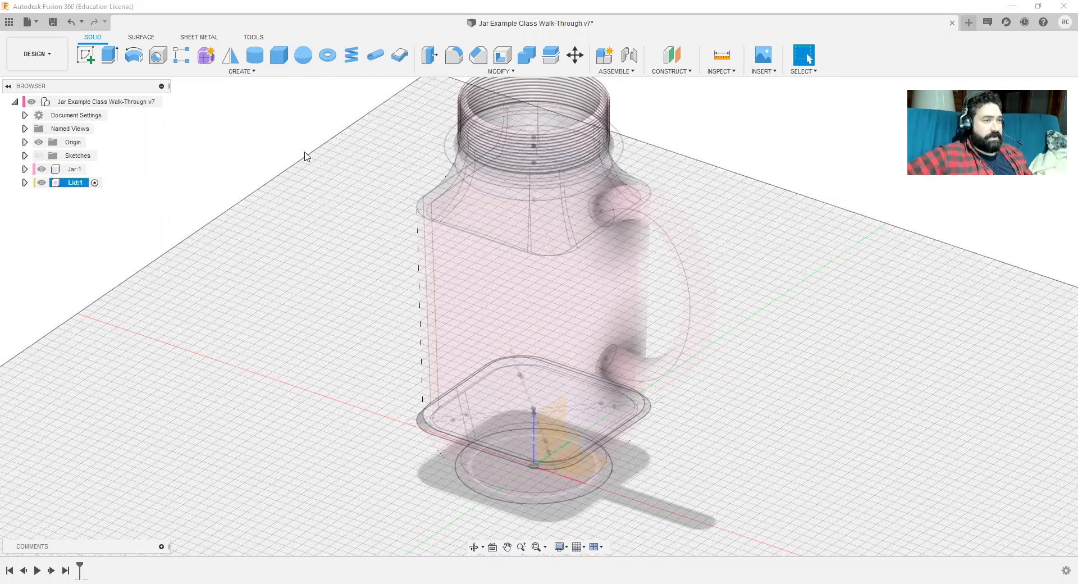
# Step: Activate the Jar component to view its timeline and return activation to the top-level design
pyautogui.moveTo(305, 156); pyautogui.dragTo(281, 315, button='middle')
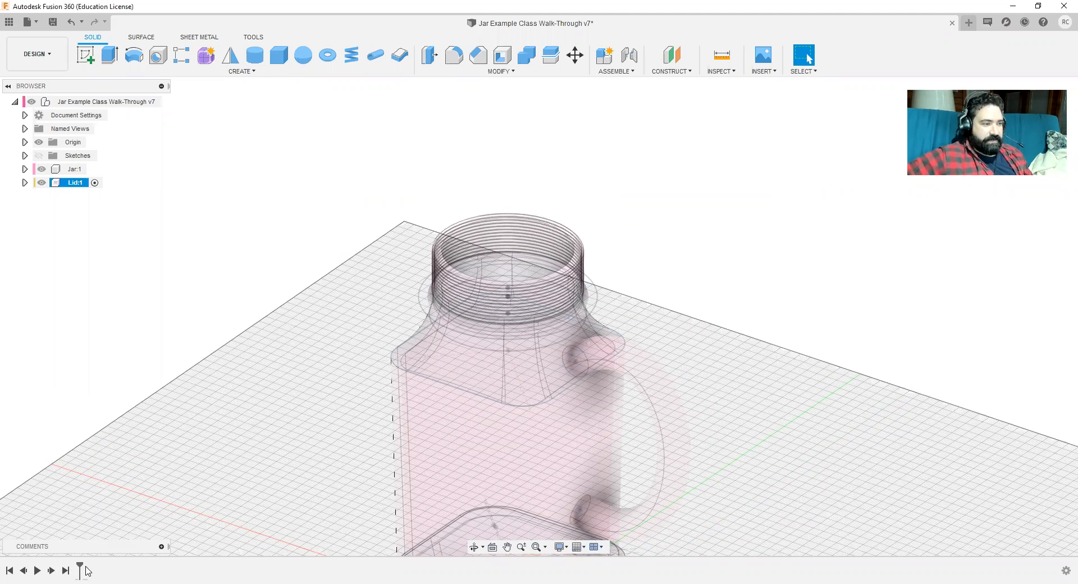
pyautogui.click(93, 169)
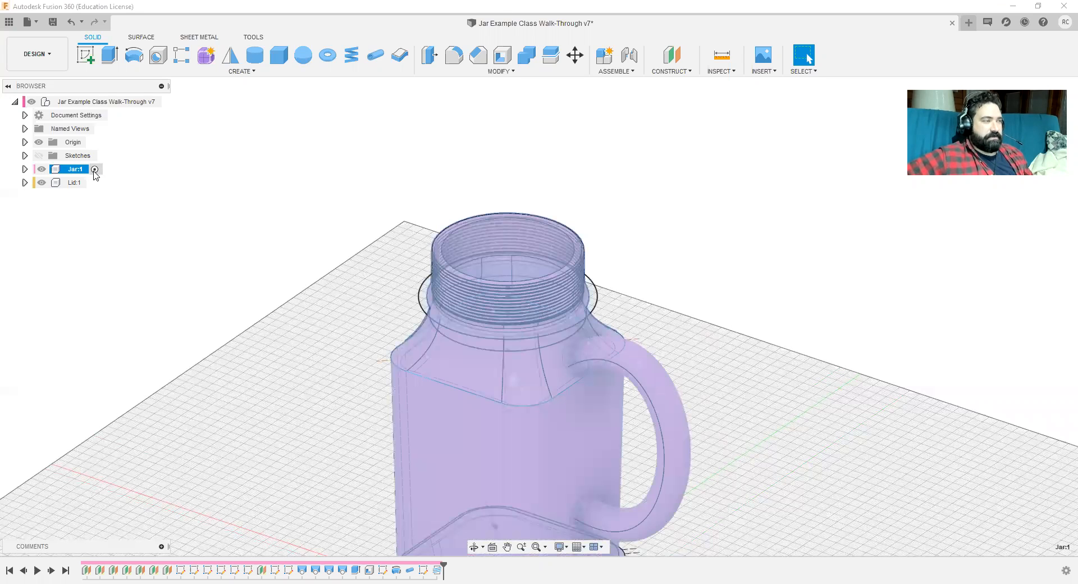
pyautogui.click(161, 102)
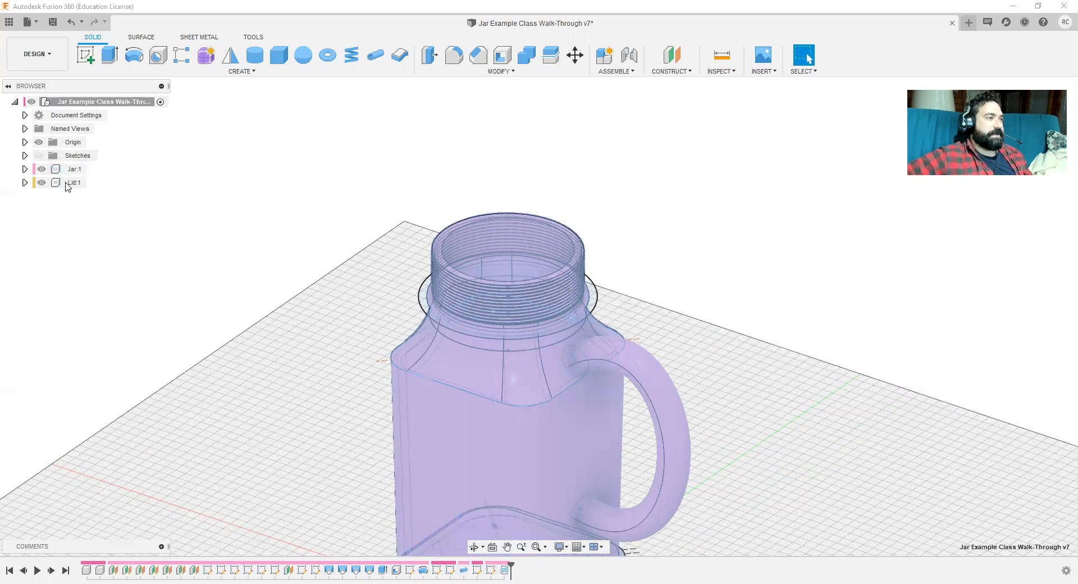
# Step: Activate the Lid component and examine the jar's threaded neck up close
pyautogui.click(94, 183)
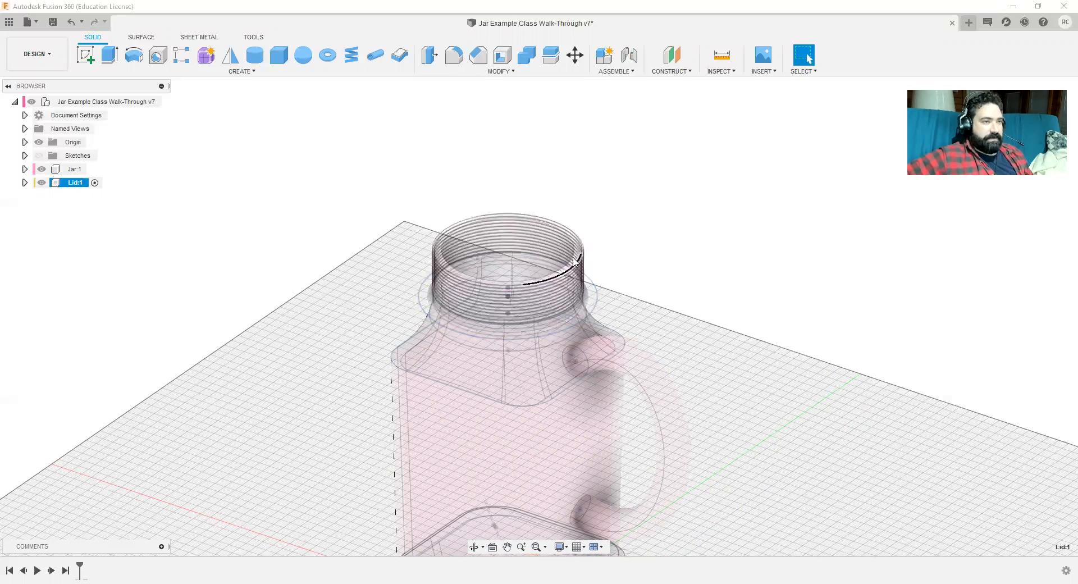
pyautogui.scroll(3, 567, 261)
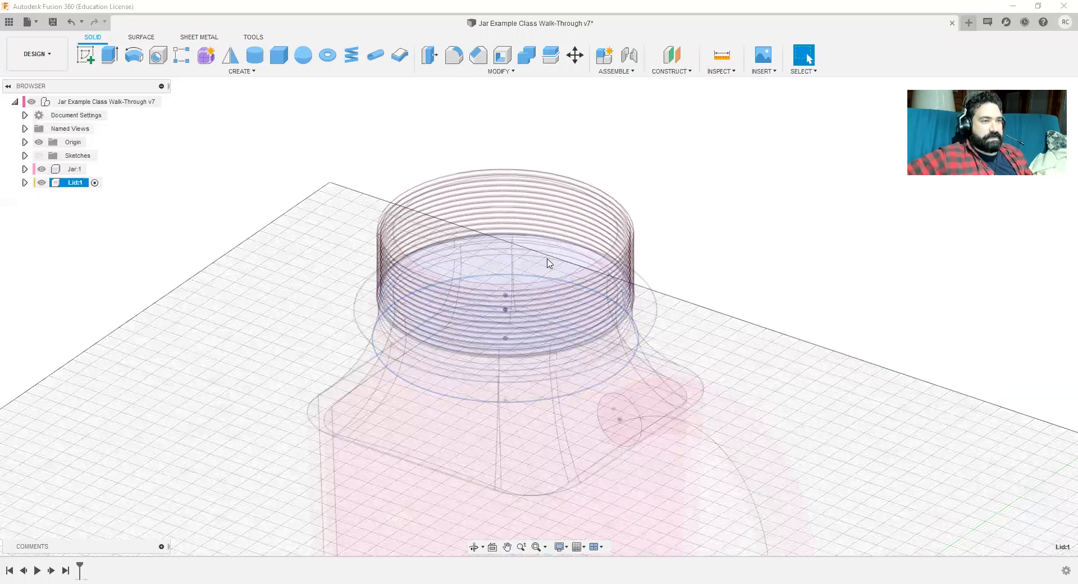
pyautogui.scroll(2, 549, 262)
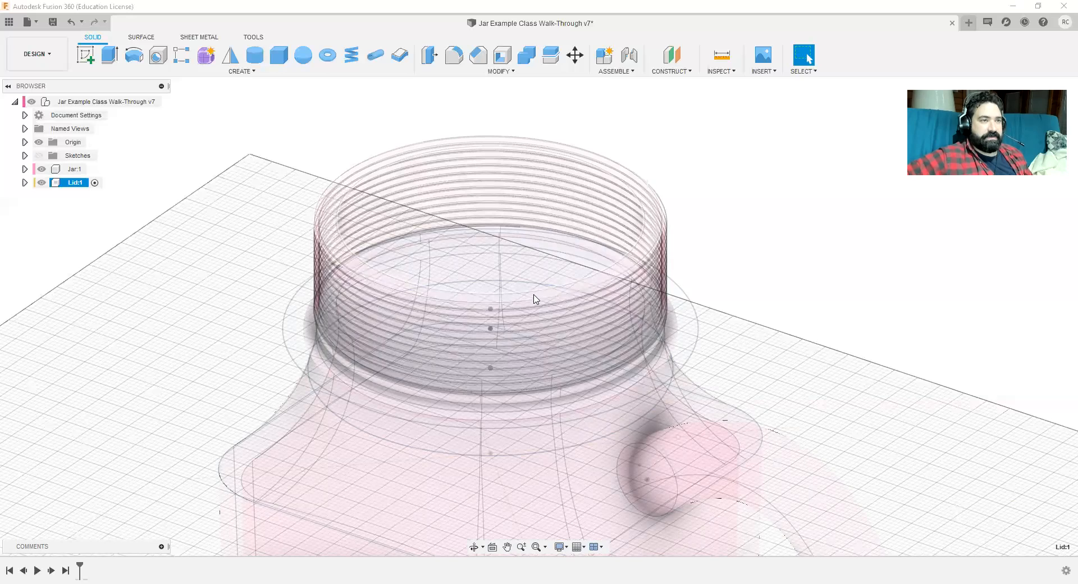
pyautogui.scroll(3, 533, 300)
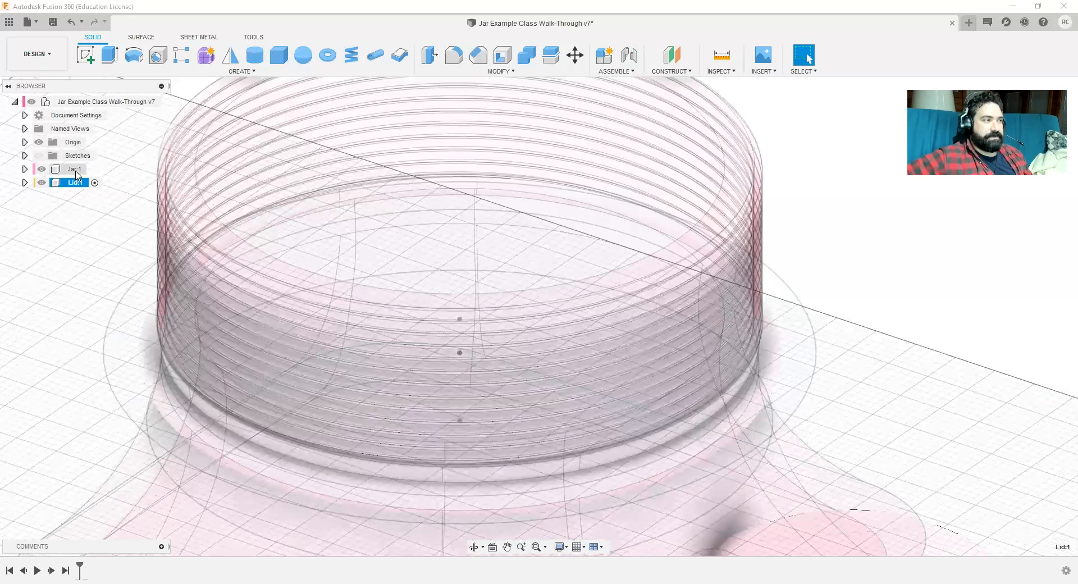
# Step: Roll the Jar component's history back to before its thread feature, and make Lid the active component
pyautogui.click(94, 169)
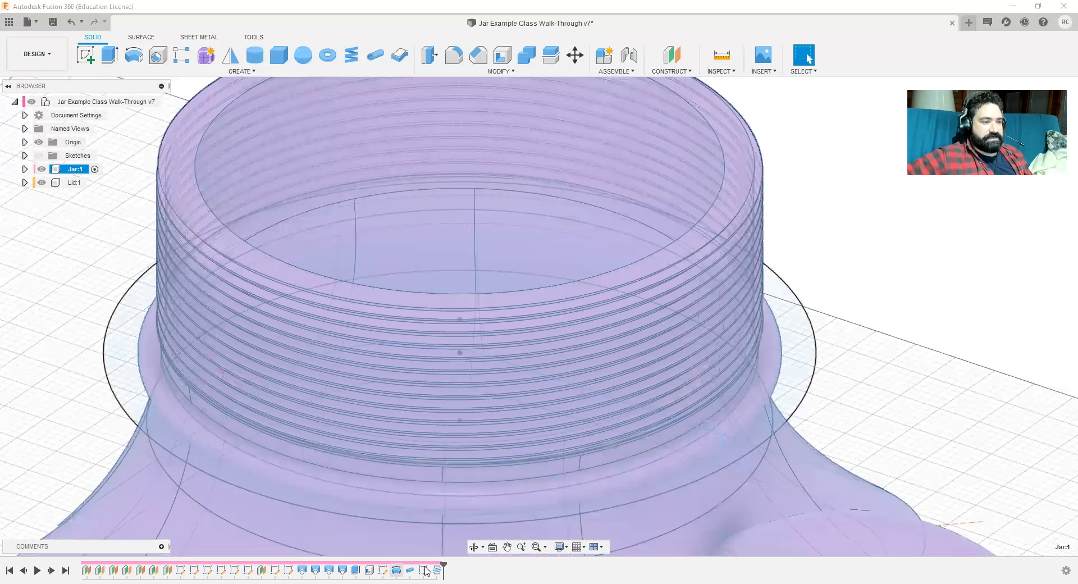
pyautogui.moveTo(444, 564); pyautogui.dragTo(428, 572)
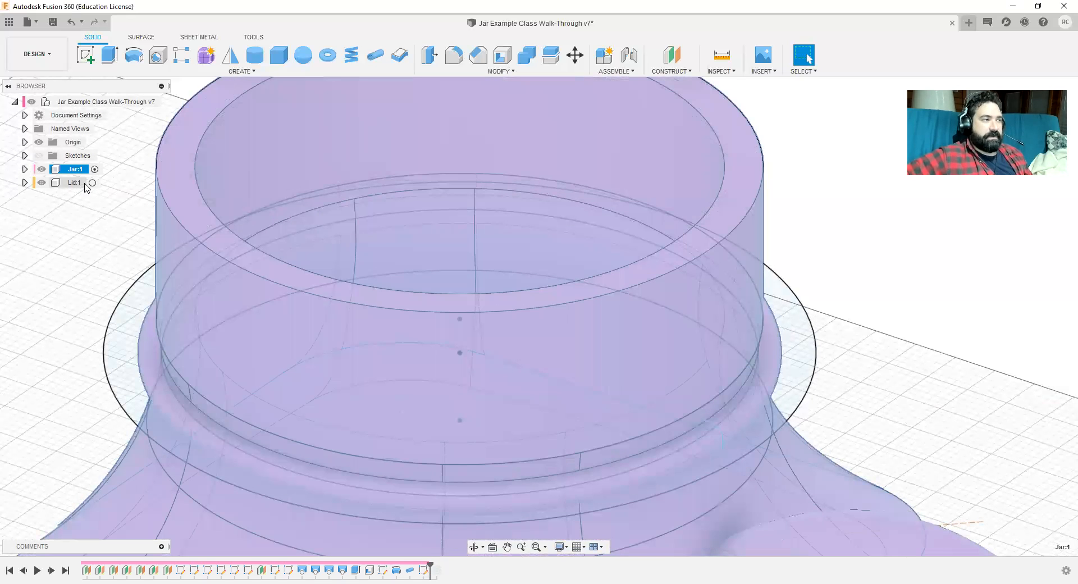
pyautogui.click(92, 183)
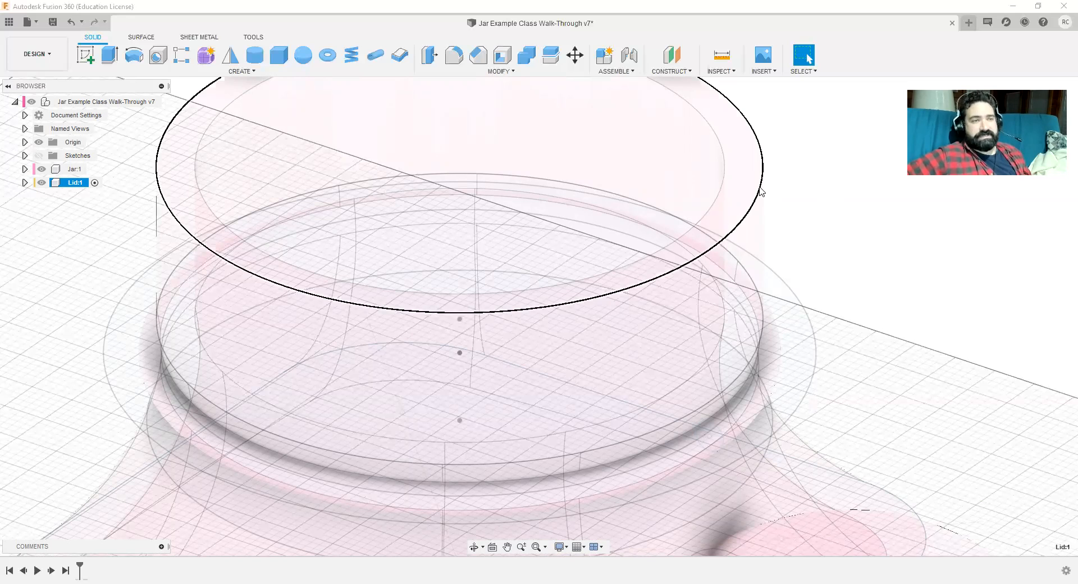
# Step: Start a sketch in the Lid component on the flat rim face of the jar's neck
pyautogui.moveTo(760, 187); pyautogui.dragTo(804, 302, button='middle')
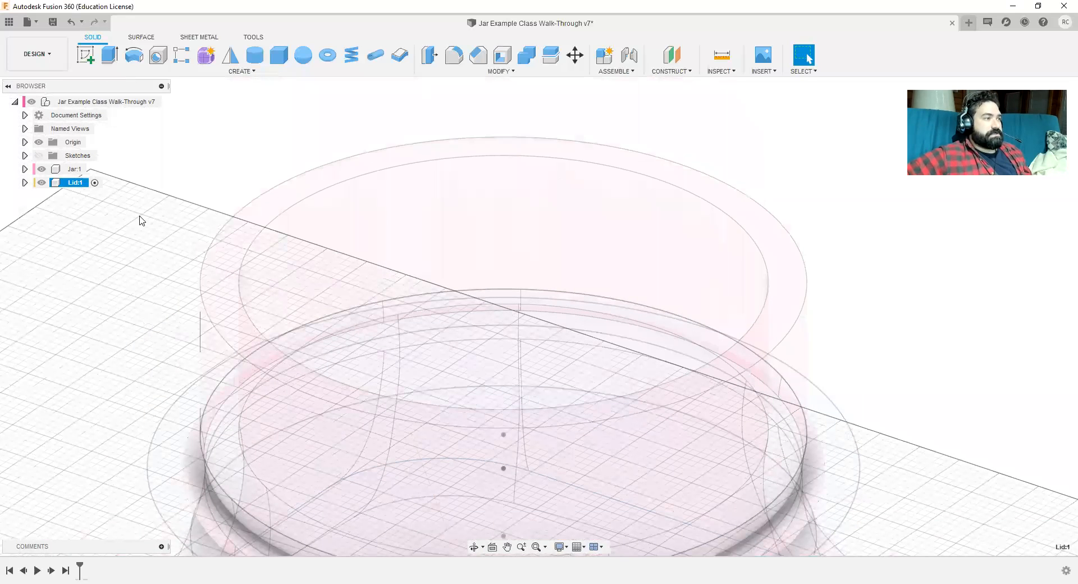
pyautogui.click(86, 56)
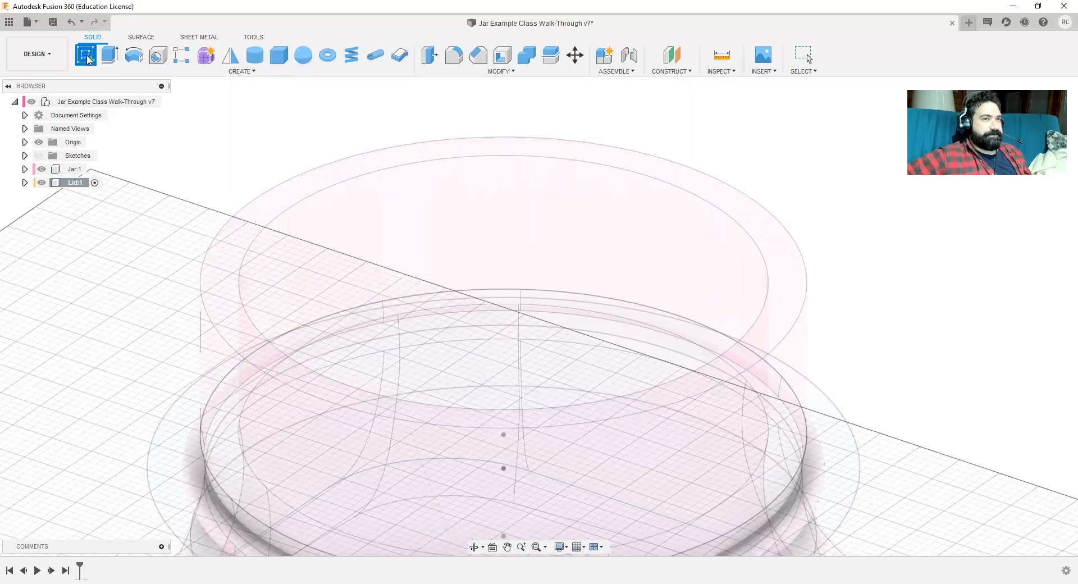
pyautogui.click(694, 191)
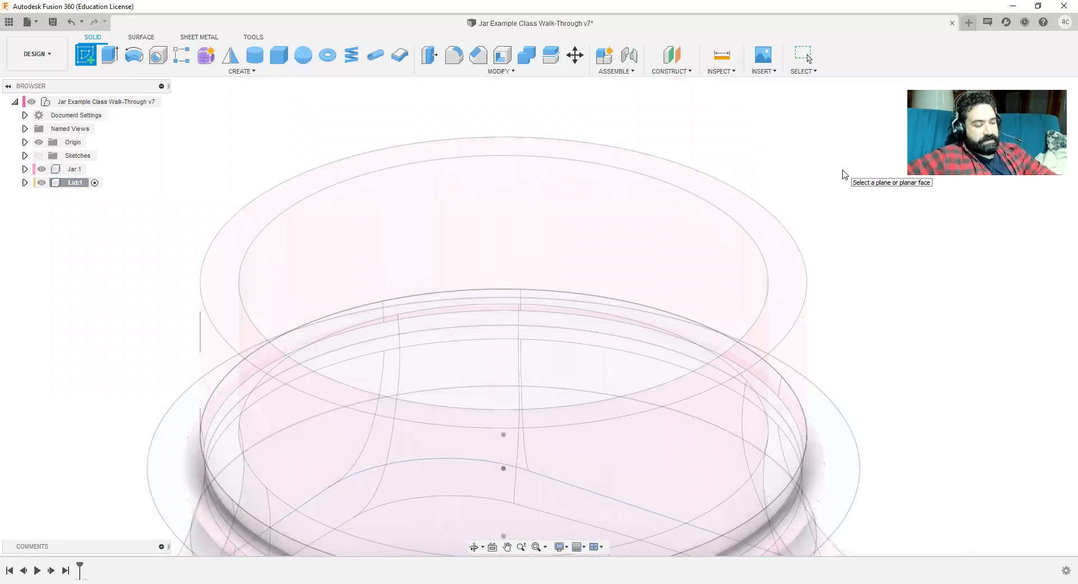
pyautogui.press('Escape')
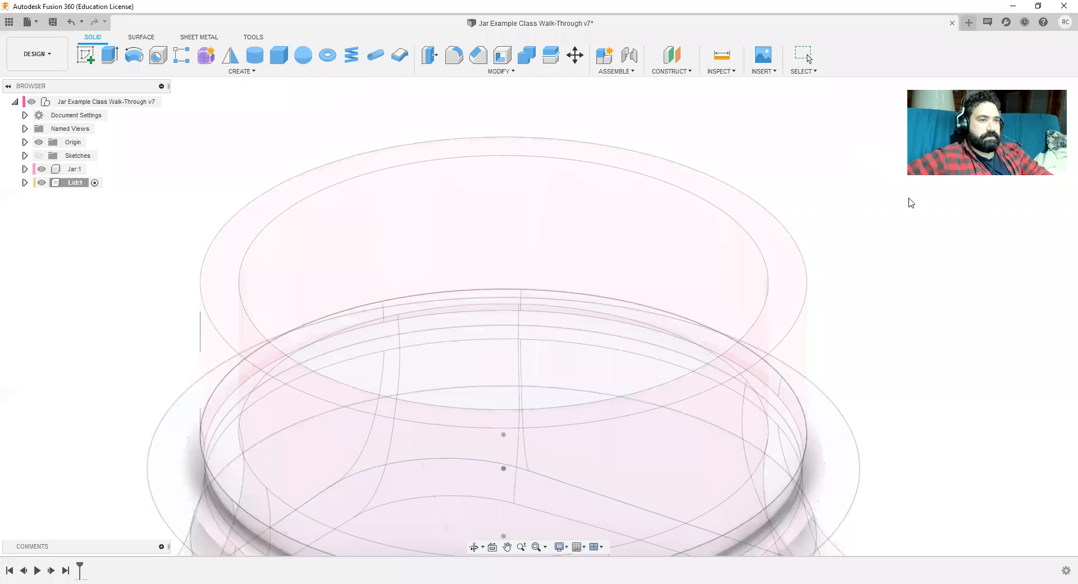
pyautogui.click(84, 54)
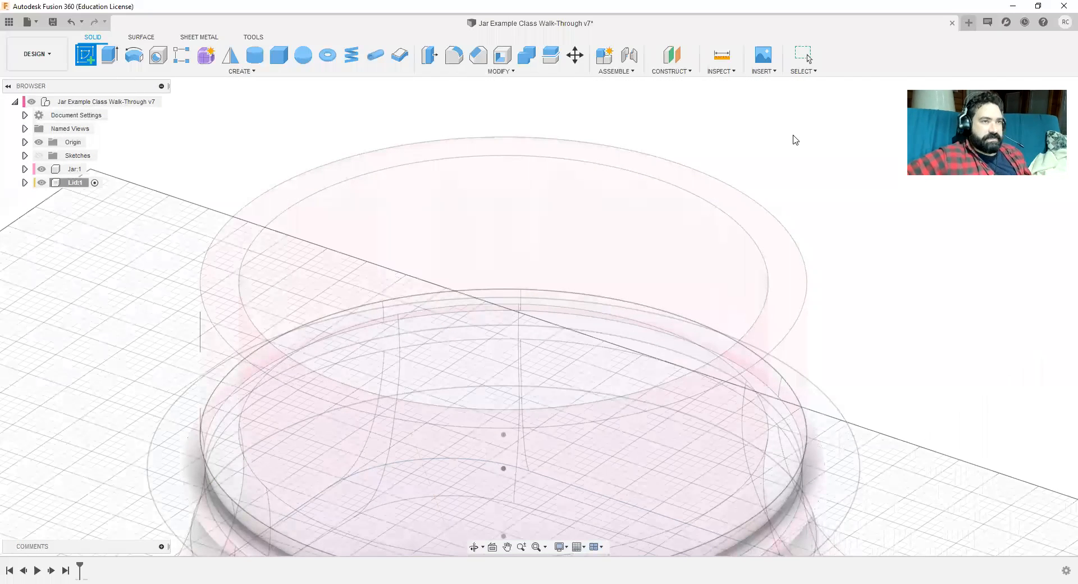
pyautogui.click(785, 293)
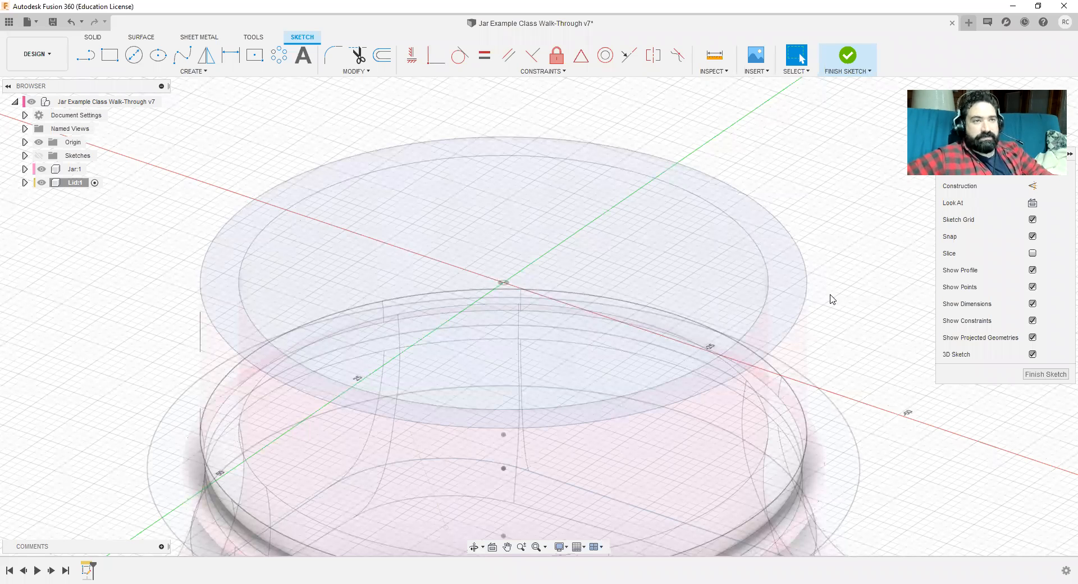
# Step: Project only the outer circular edge of the jar's rim into the sketch, keeping the projection link on
pyautogui.press('p')
pyautogui.click(775, 232)
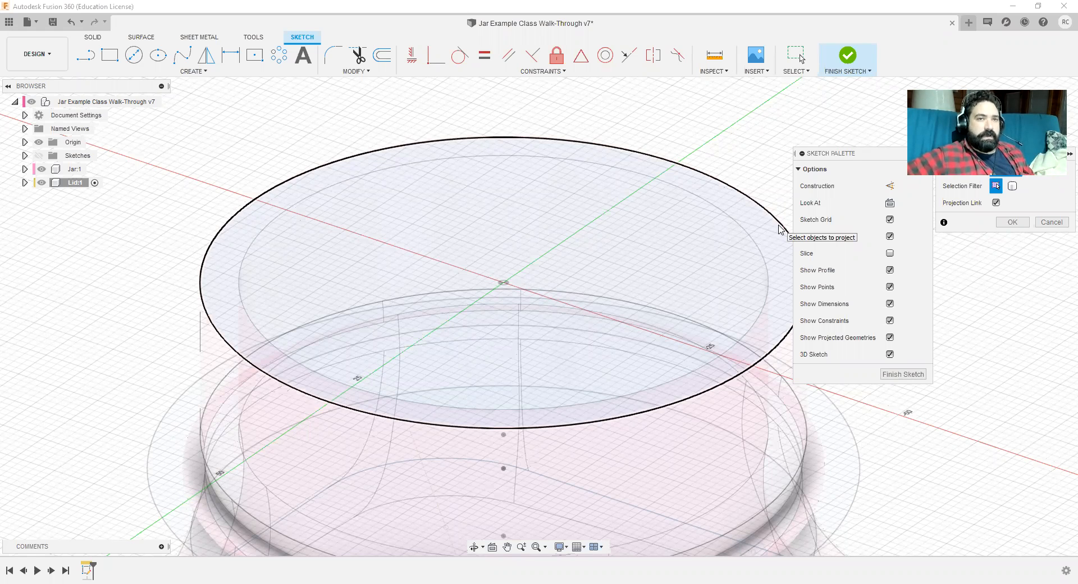
pyautogui.moveTo(660, 240); pyautogui.dragTo(542, 256, button='middle')
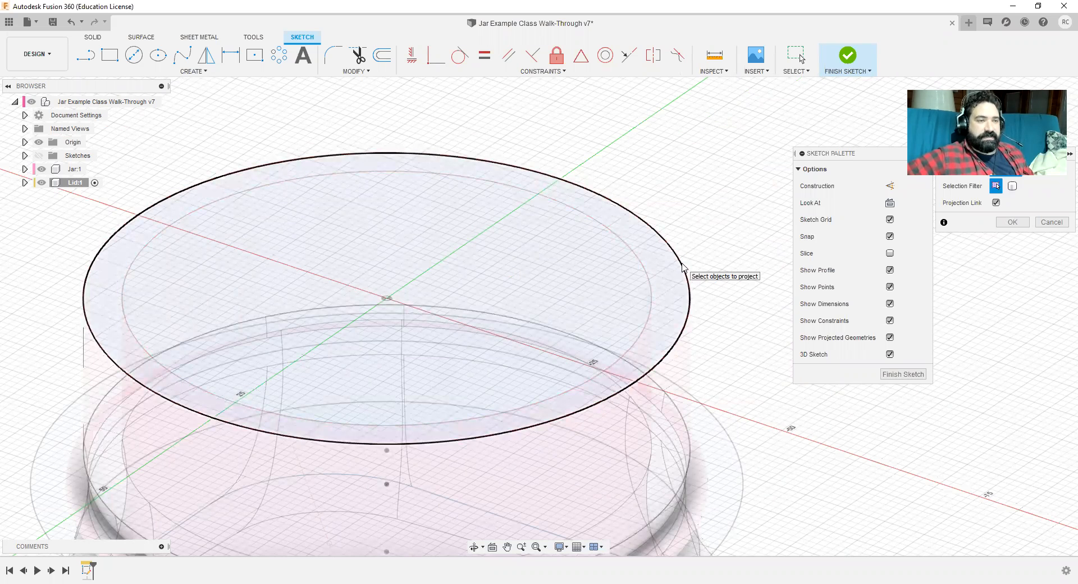
pyautogui.click(689, 287)
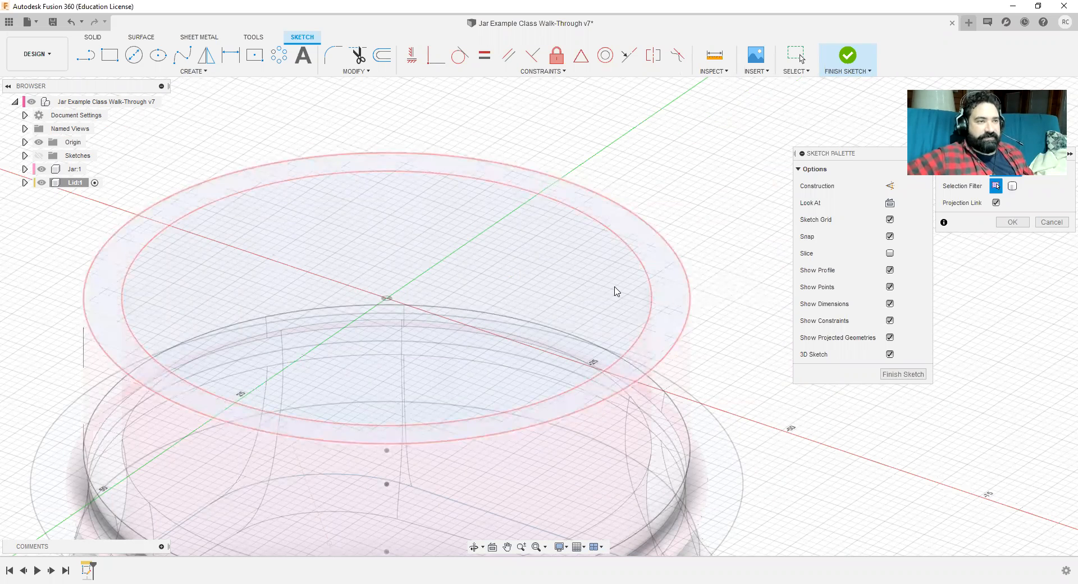
pyautogui.click(643, 291)
pyautogui.click(642, 291)
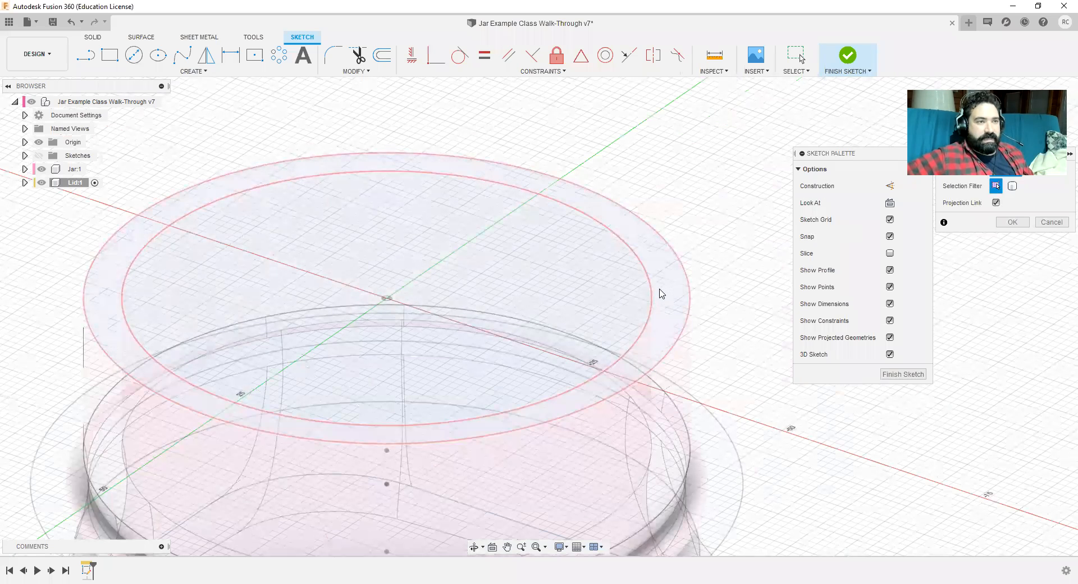
pyautogui.click(691, 291)
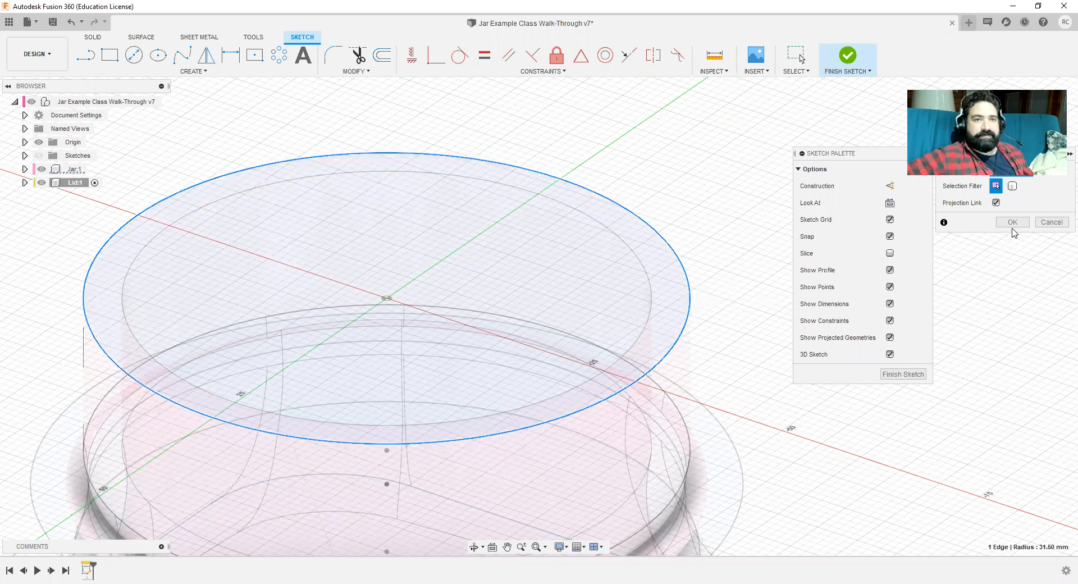
pyautogui.click(1013, 223)
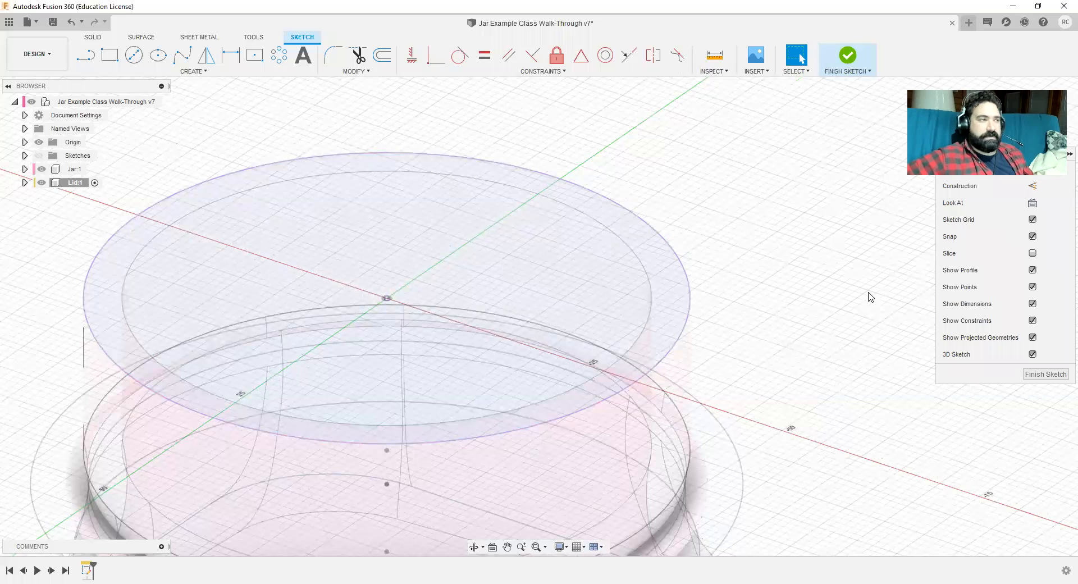
# Step: Check the projected circle against the jar's neck by hiding the Jar component and showing it again
pyautogui.click(43, 169)
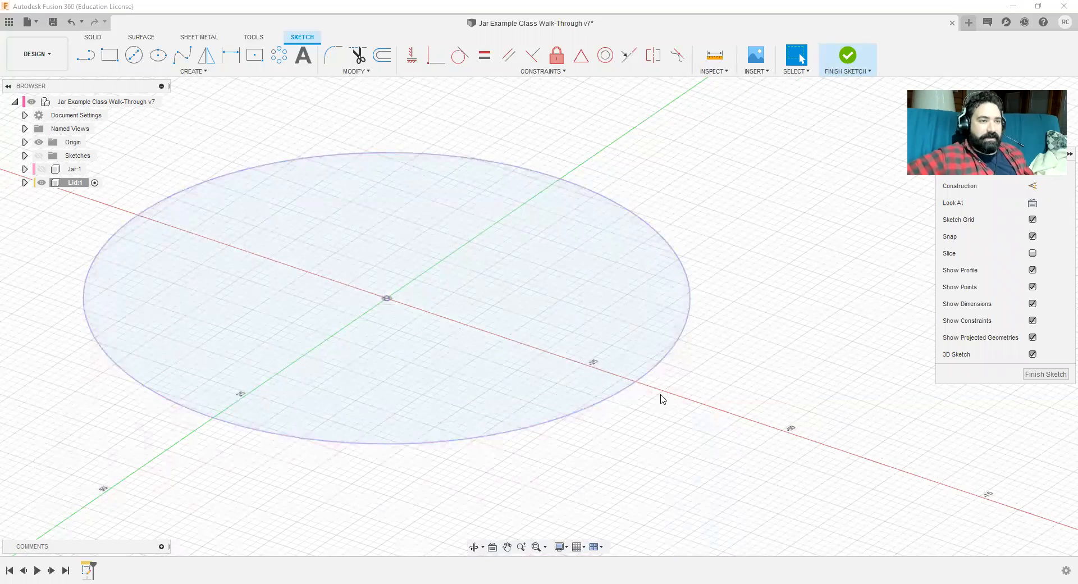
pyautogui.scroll(-3, 660, 466)
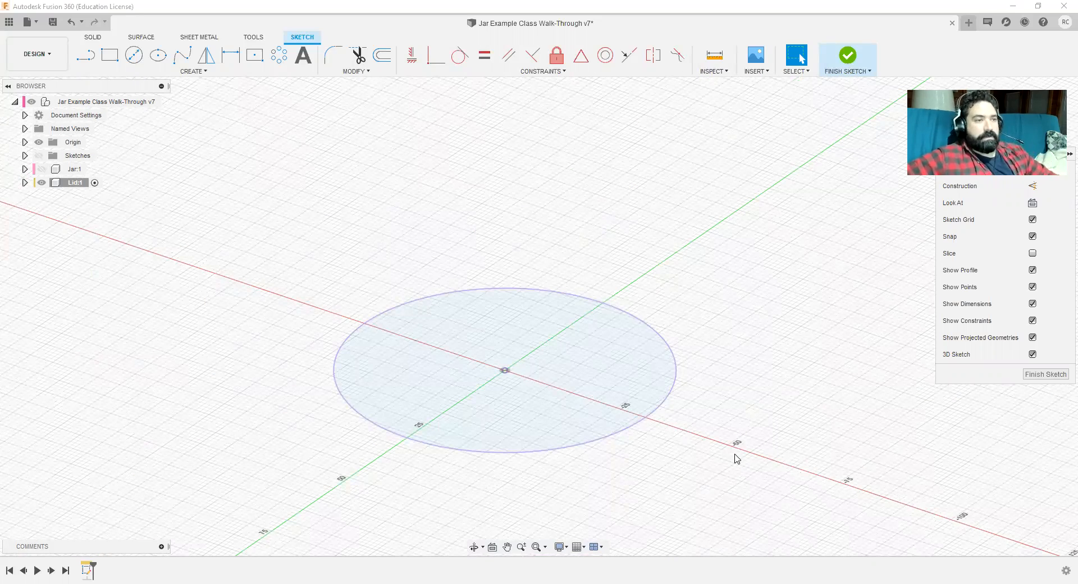
pyautogui.moveTo(737, 458); pyautogui.dragTo(756, 348, button='middle')
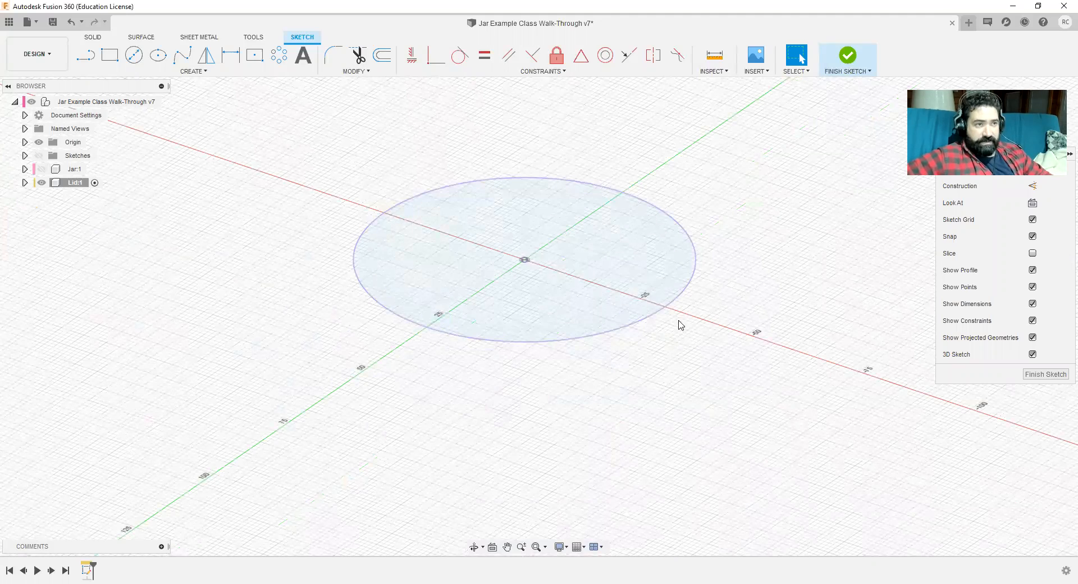
pyautogui.keyDown('shift'); pyautogui.moveTo(731, 441); pyautogui.dragTo(676, 411, button='middle'); pyautogui.keyUp('shift')
pyautogui.click(41, 170)
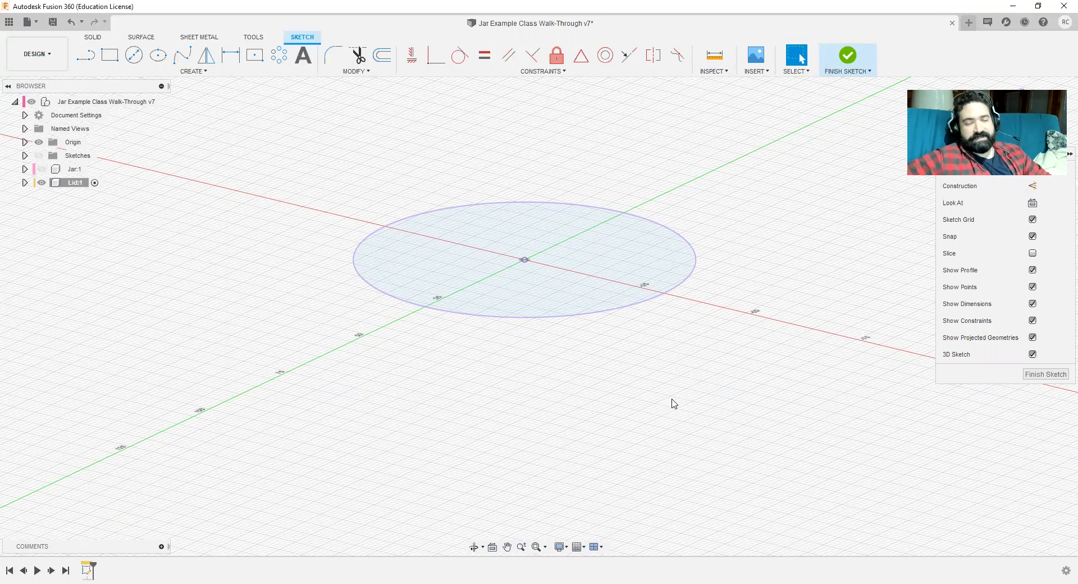
pyautogui.click(40, 169)
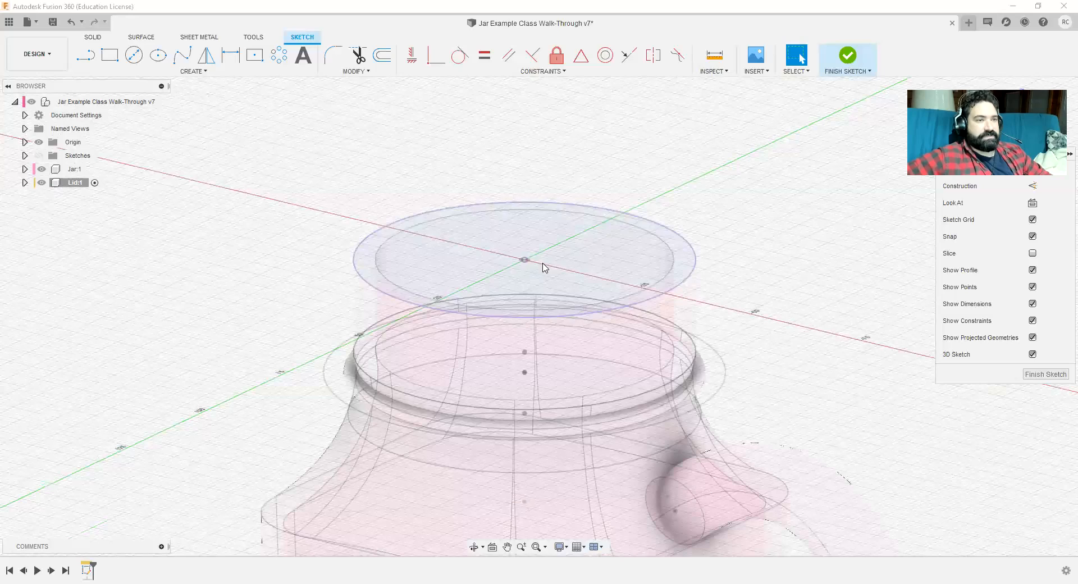
pyautogui.moveTo(794, 355)
pyautogui.keyDown('shift'); pyautogui.mouseDown(button='middle')
pyautogui.moveTo(802, 287)
pyautogui.moveTo(794, 305)
pyautogui.mouseUp(button='middle'); pyautogui.keyUp('shift')
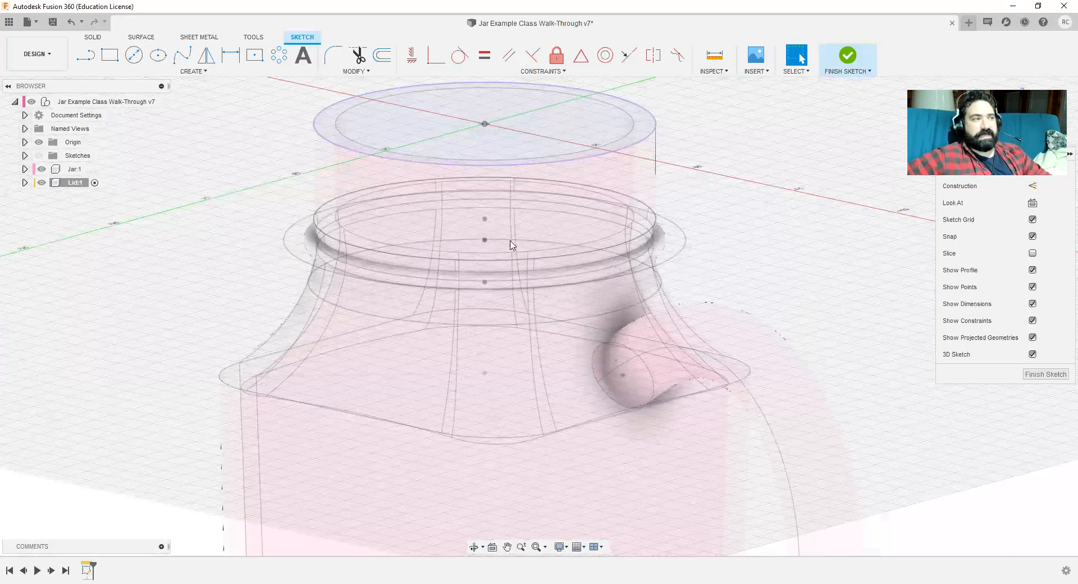
# Step: Hide the Jar component and complete the lid sketch with a 75 mm diameter circle centred on the origin
pyautogui.click(42, 169)
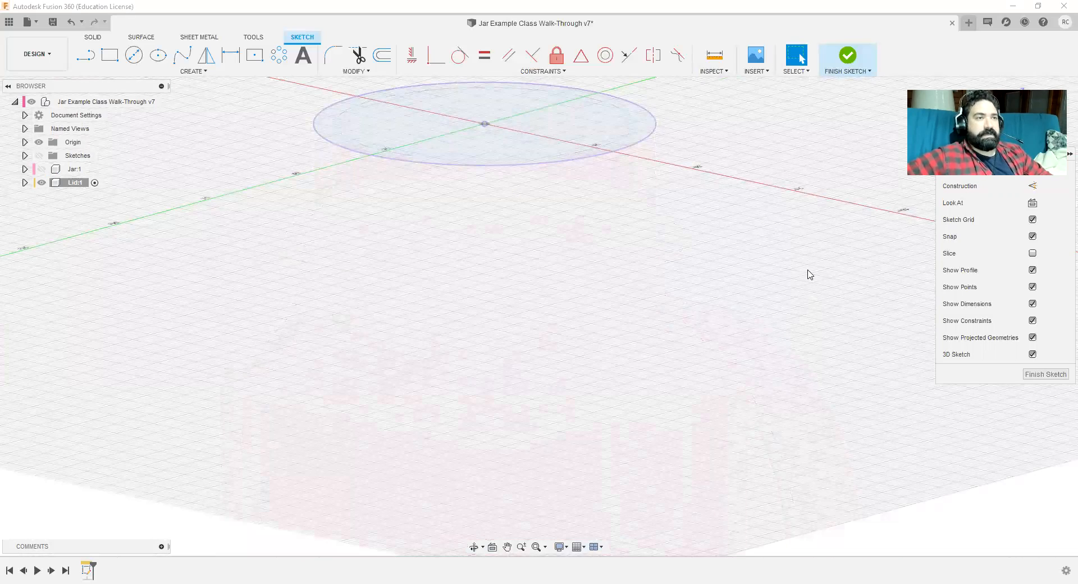
pyautogui.moveTo(809, 272); pyautogui.dragTo(851, 475, button='middle')
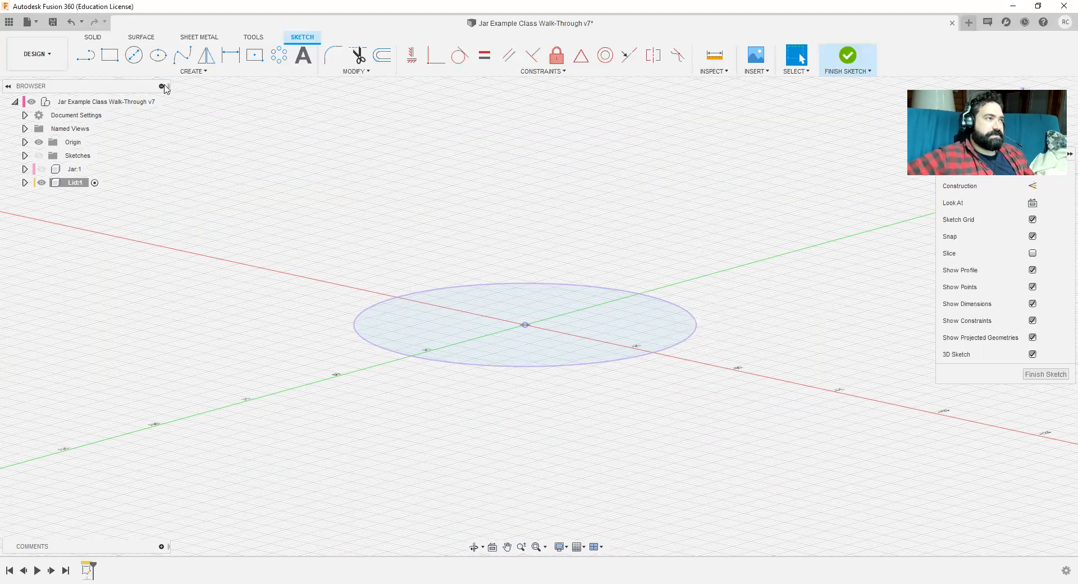
pyautogui.click(134, 56)
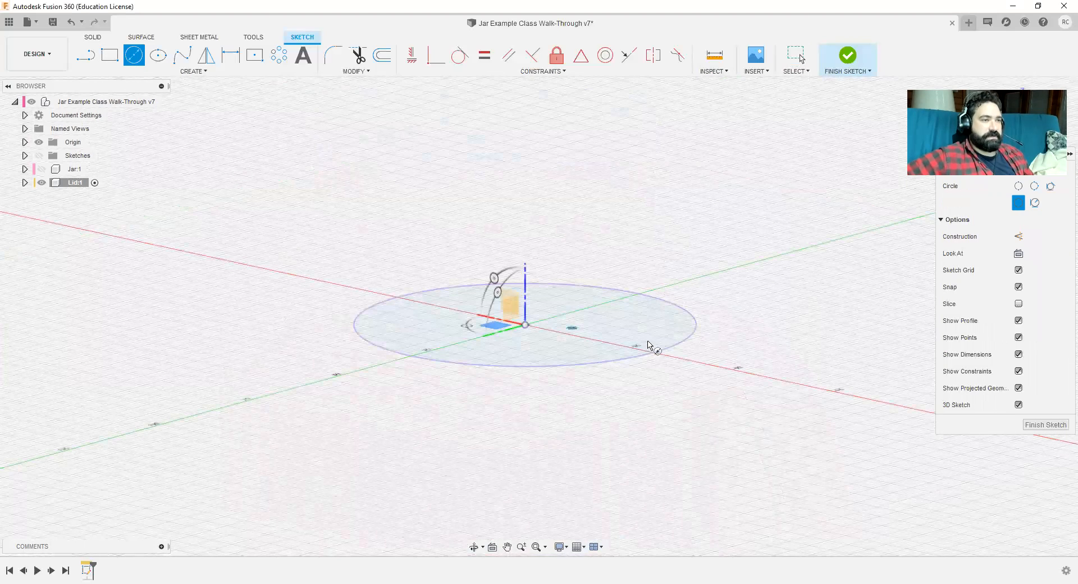
pyautogui.click(525, 325)
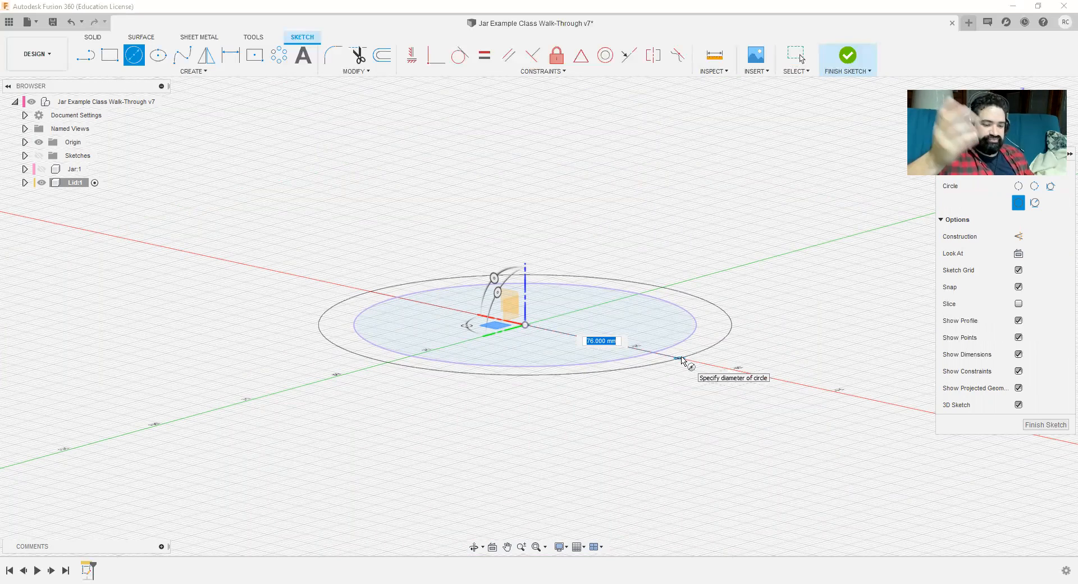
pyautogui.write('75')
pyautogui.press('Tab')
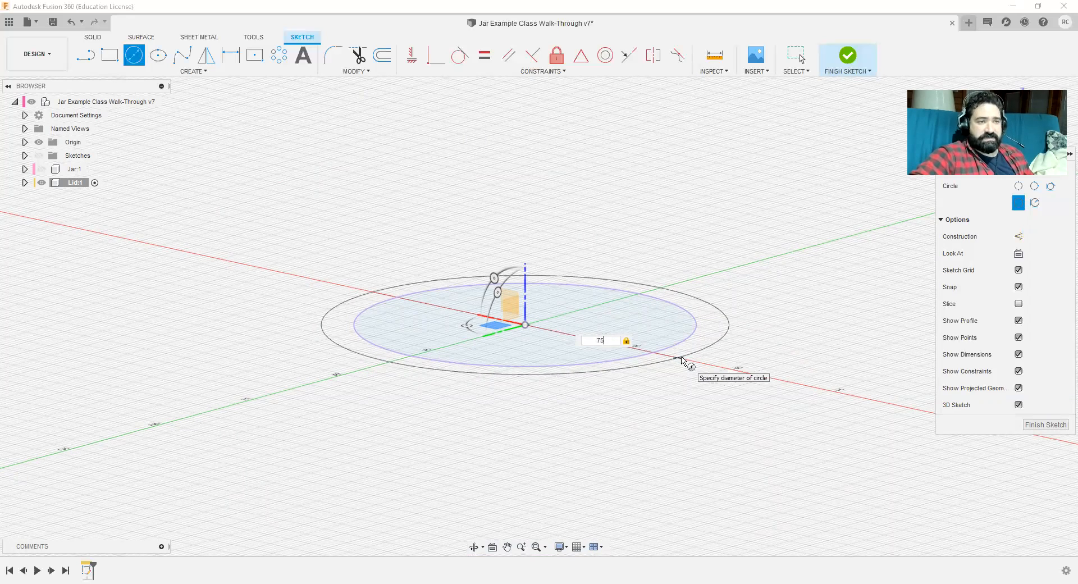
pyautogui.press('Return')
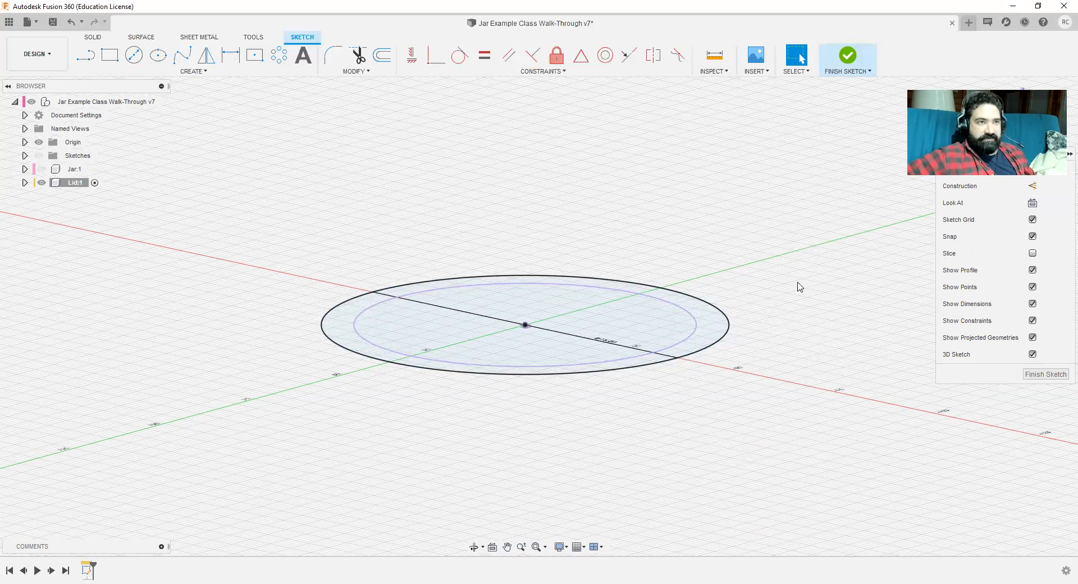
pyautogui.click(849, 61)
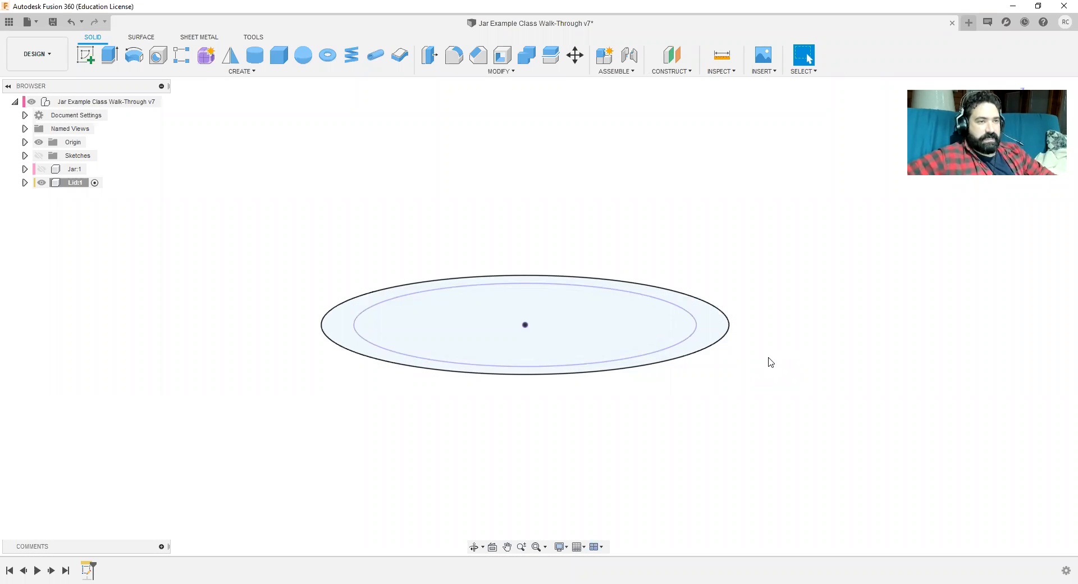
# Step: Extrude all profiles of the lid sketch upward 22 mm as a new solid body
pyautogui.keyDown('shift'); pyautogui.moveTo(768, 381); pyautogui.dragTo(732, 387, button='middle'); pyautogui.keyUp('shift')
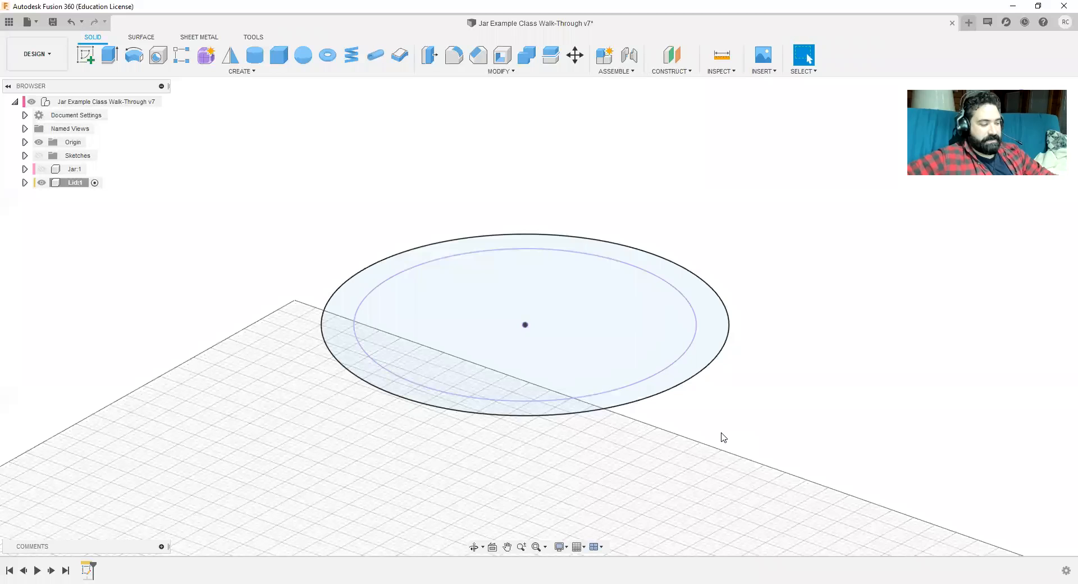
pyautogui.press('q')
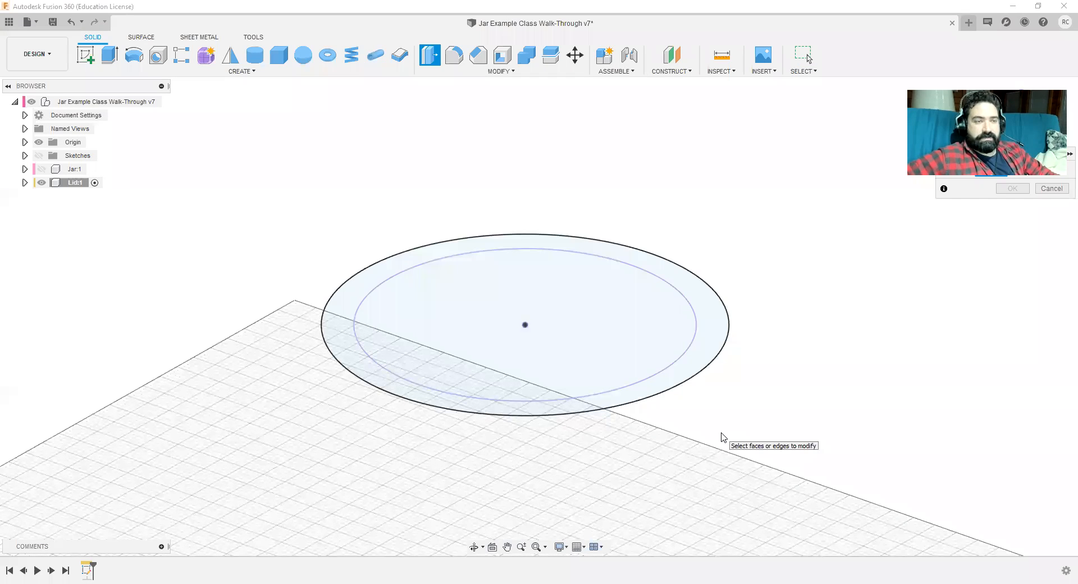
pyautogui.click(702, 344)
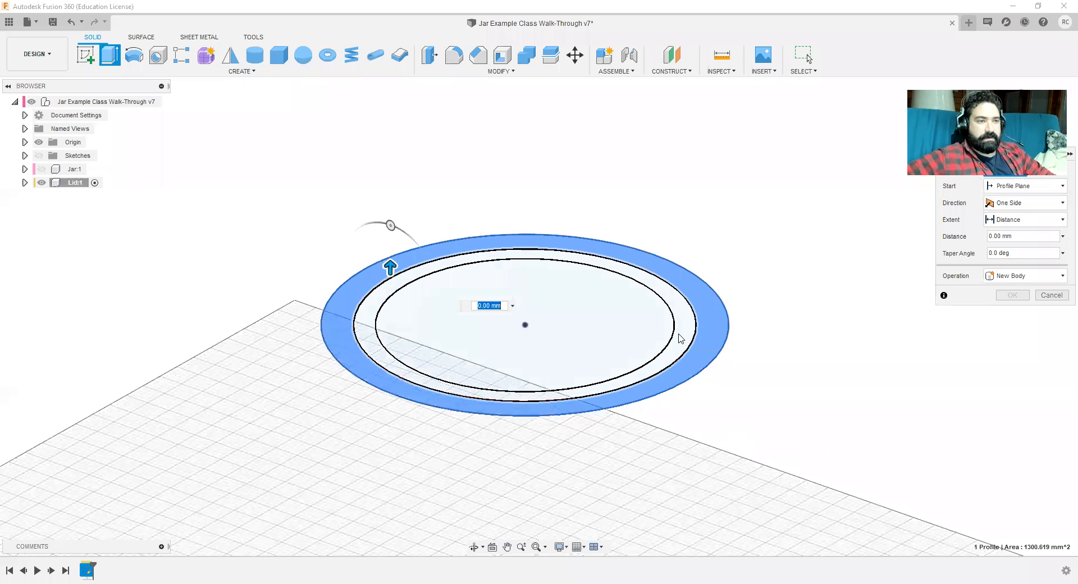
pyautogui.click(672, 336)
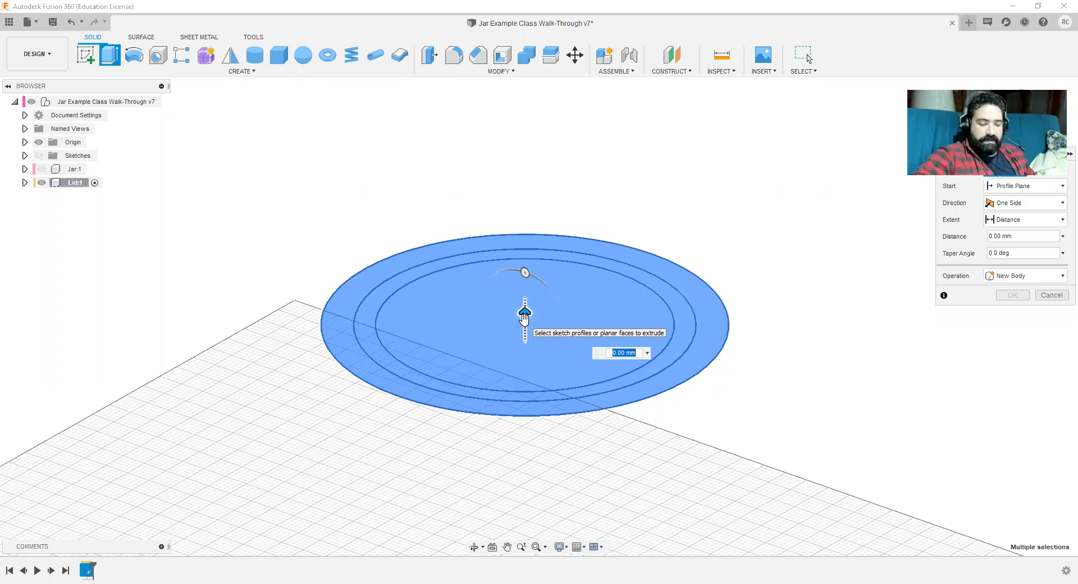
pyautogui.write('22')
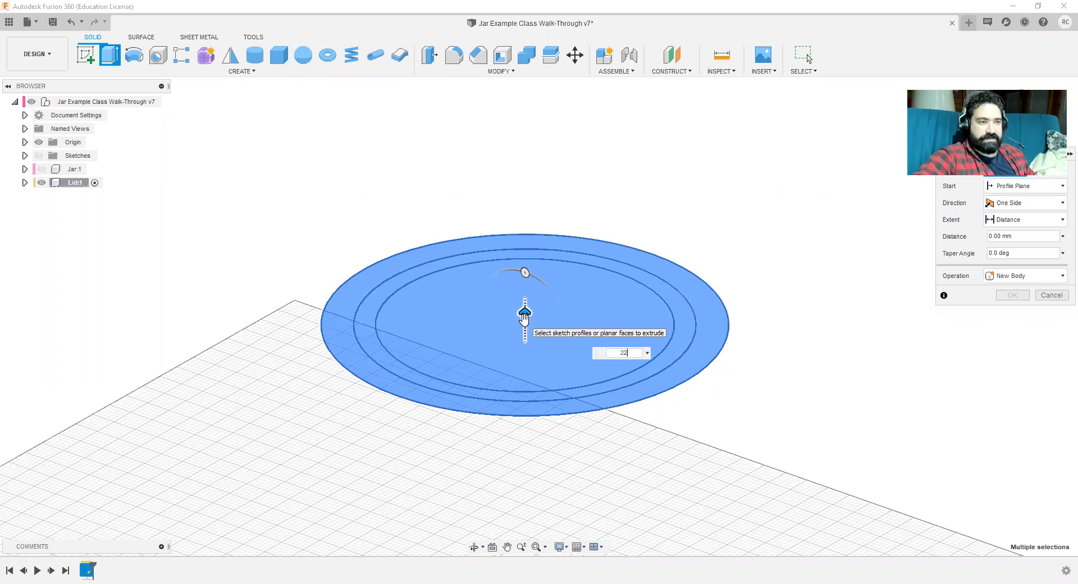
pyautogui.press('Return')
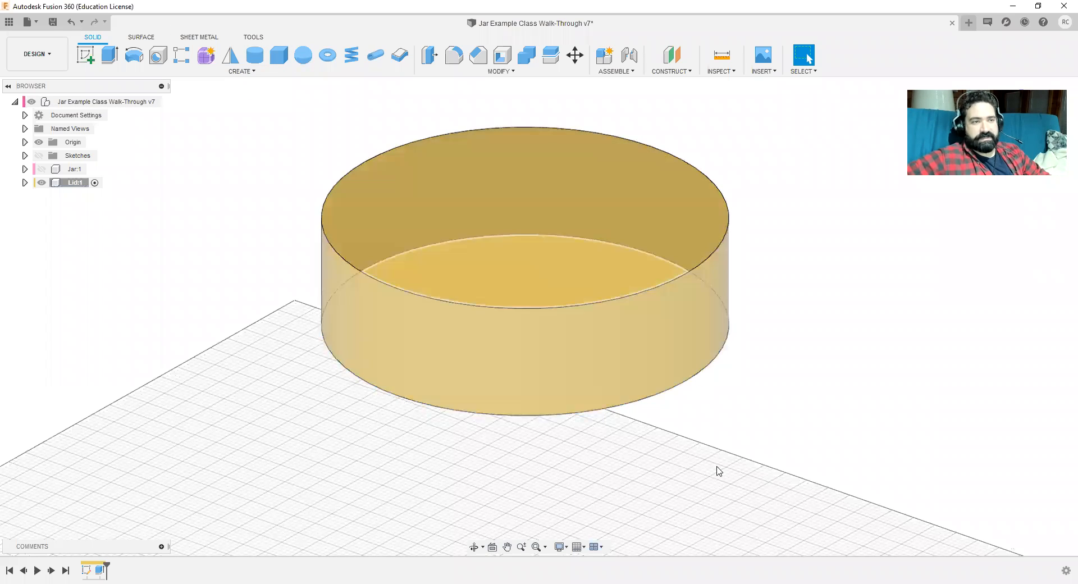
# Step: Make the Lid component's Sketch1 visible again on the underside of the extruded body
pyautogui.keyDown('shift'); pyautogui.moveTo(724, 489); pyautogui.dragTo(748, 426, button='middle'); pyautogui.keyUp('shift')
pyautogui.click(25, 183)
pyautogui.click(35, 223)
pyautogui.click(58, 237)
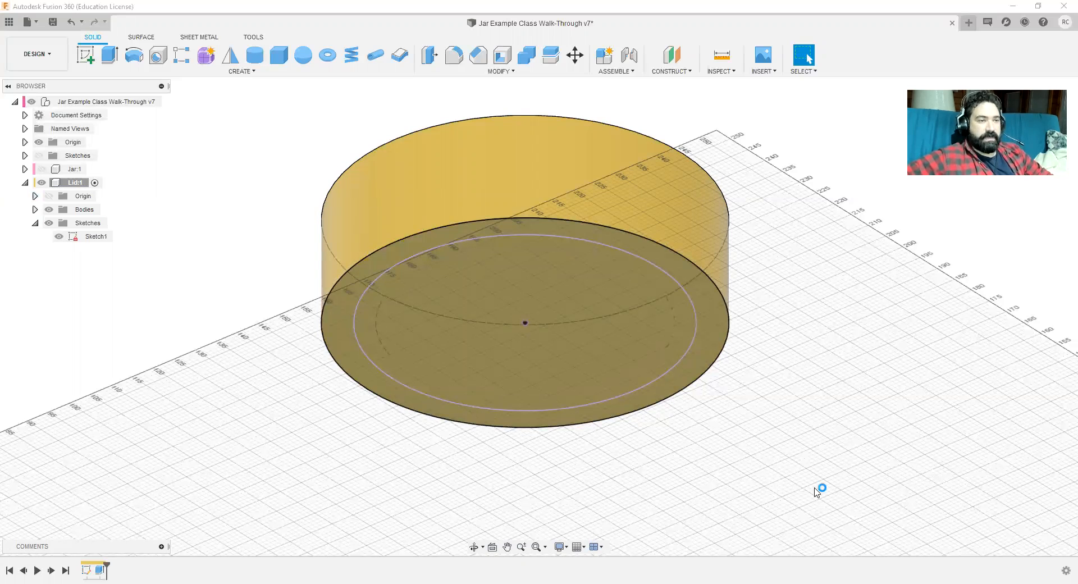
# Step: Cut the area inside the projected neck circle 19 mm deep into the lid from its underside
pyautogui.press('q')
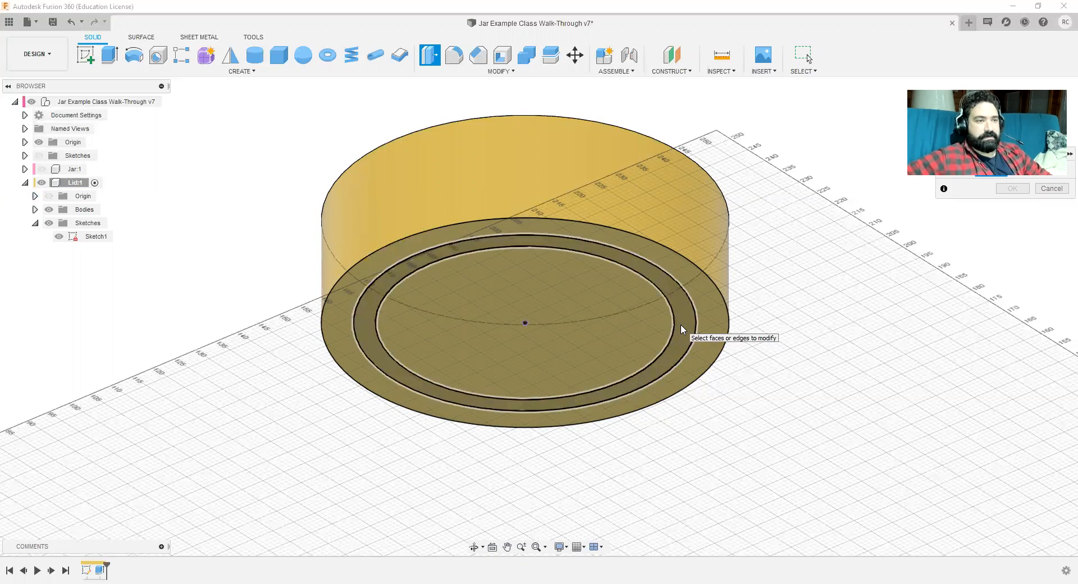
pyautogui.click(681, 324)
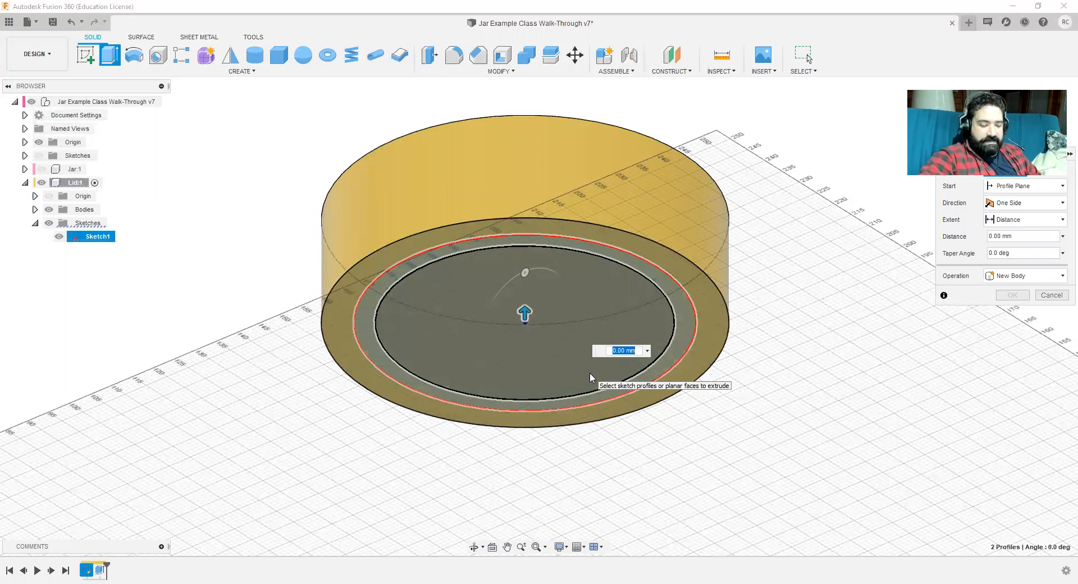
pyautogui.write('19')
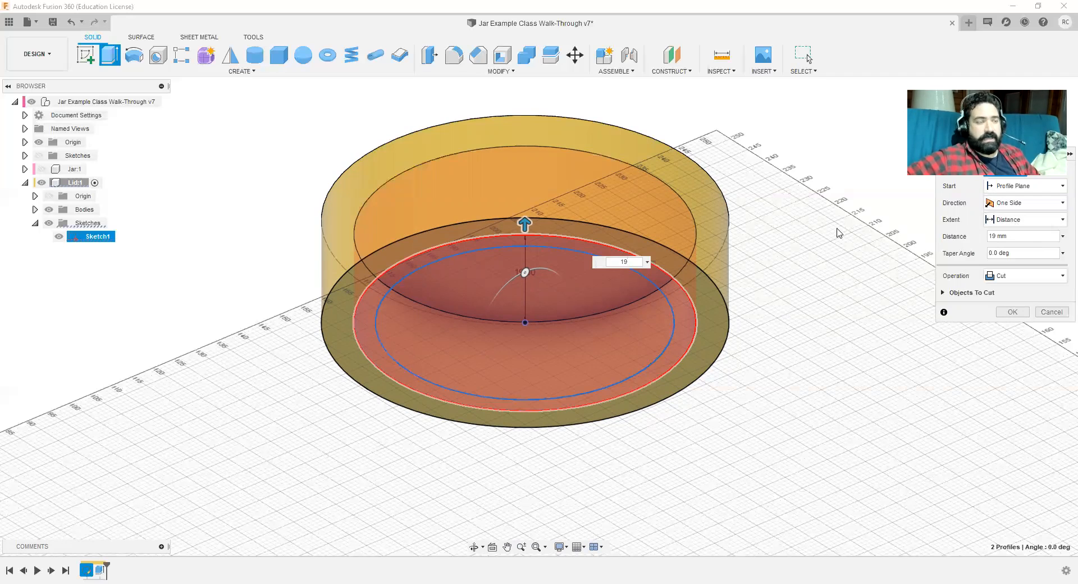
pyautogui.keyDown('shift'); pyautogui.moveTo(829, 267); pyautogui.dragTo(828, 268, button='middle'); pyautogui.keyUp('shift')
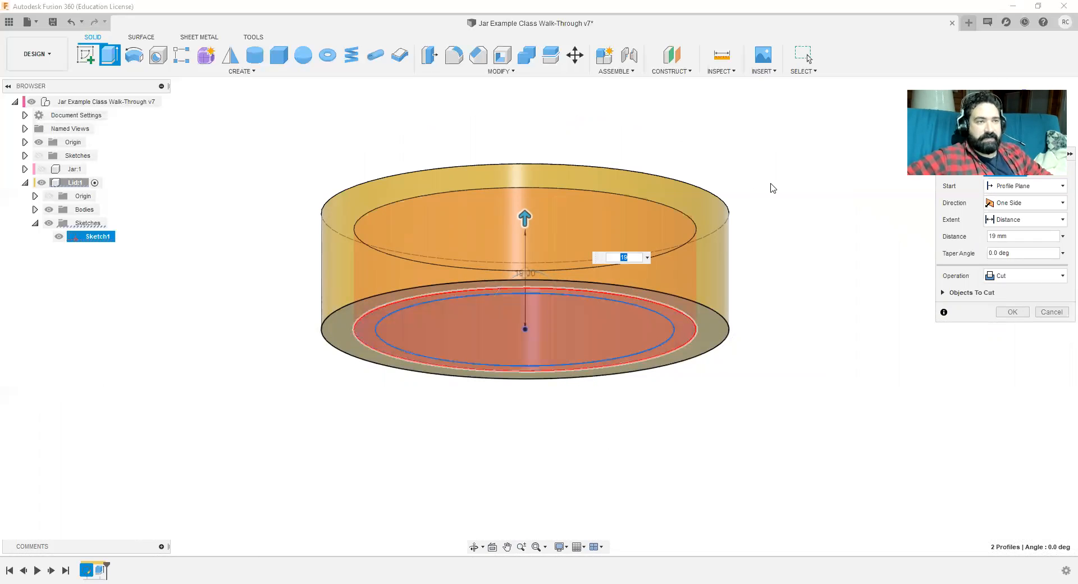
pyautogui.press('Return')
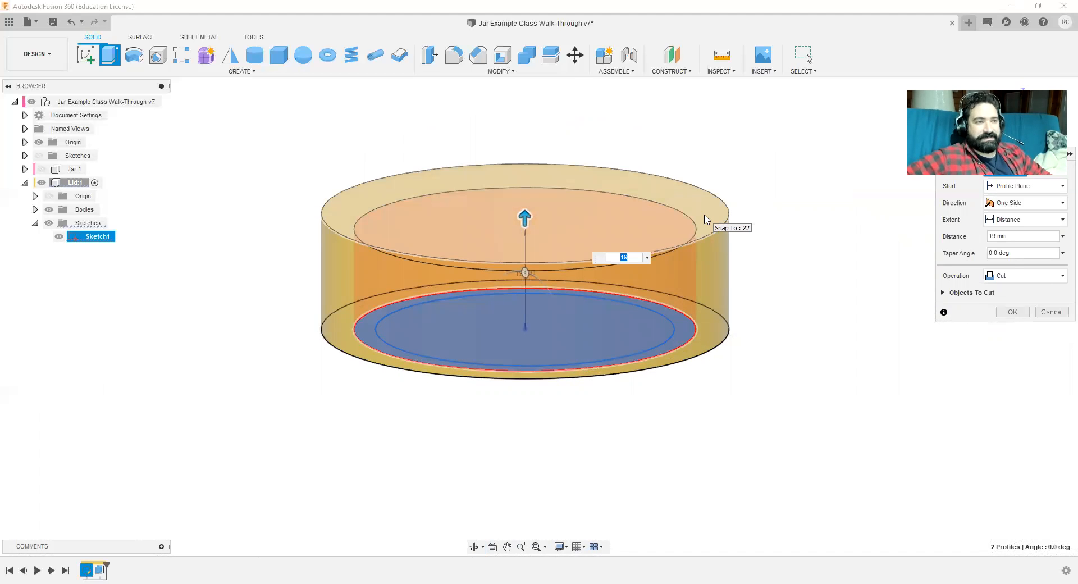
pyautogui.keyDown('shift'); pyautogui.moveTo(764, 438); pyautogui.dragTo(765, 400, button='middle'); pyautogui.keyUp('shift')
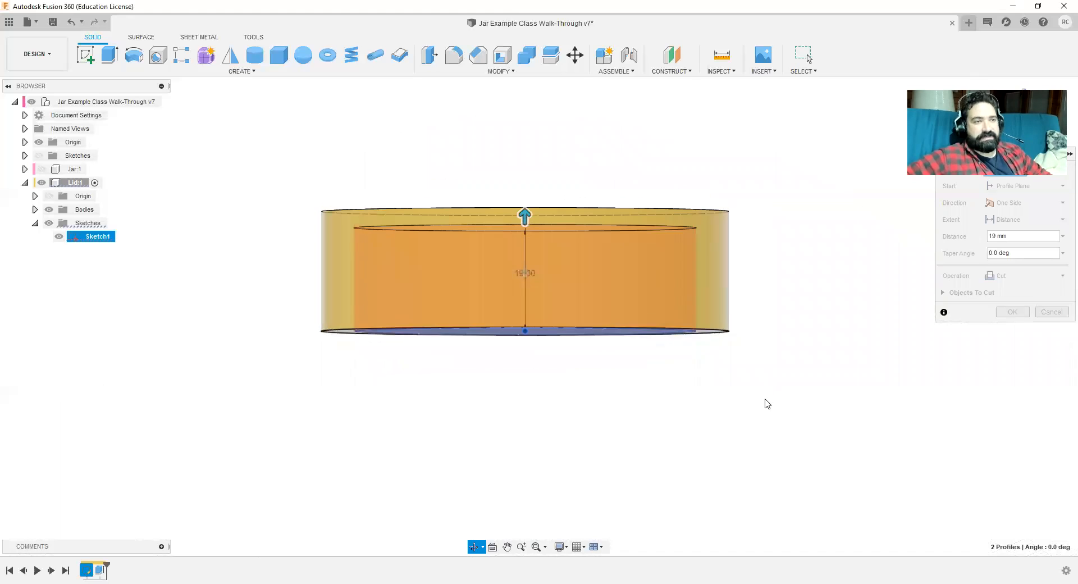
pyautogui.keyDown('shift'); pyautogui.moveTo(705, 444); pyautogui.dragTo(703, 423, button='middle'); pyautogui.keyUp('shift')
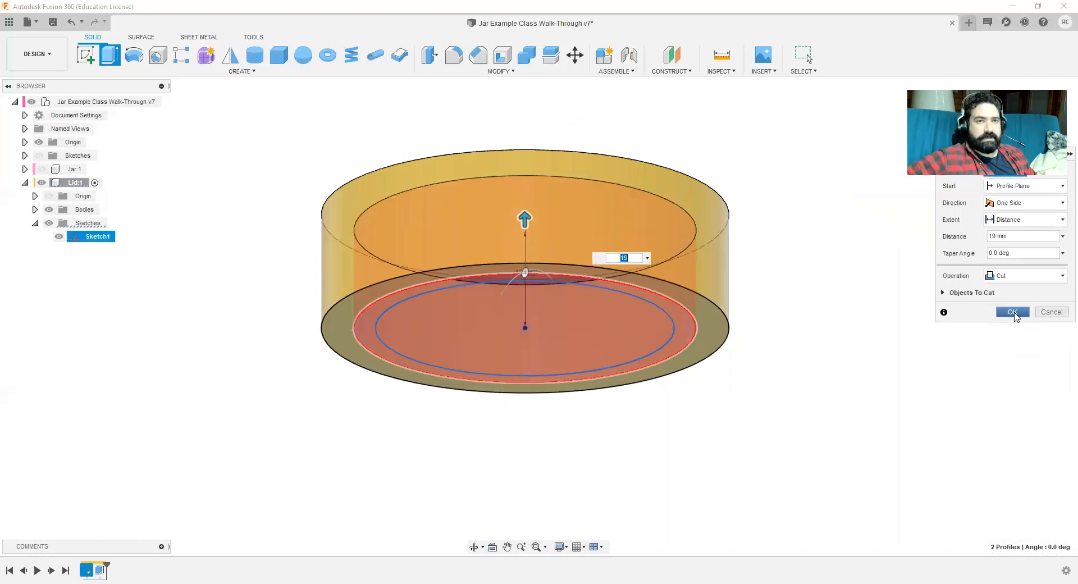
pyautogui.click(1012, 313)
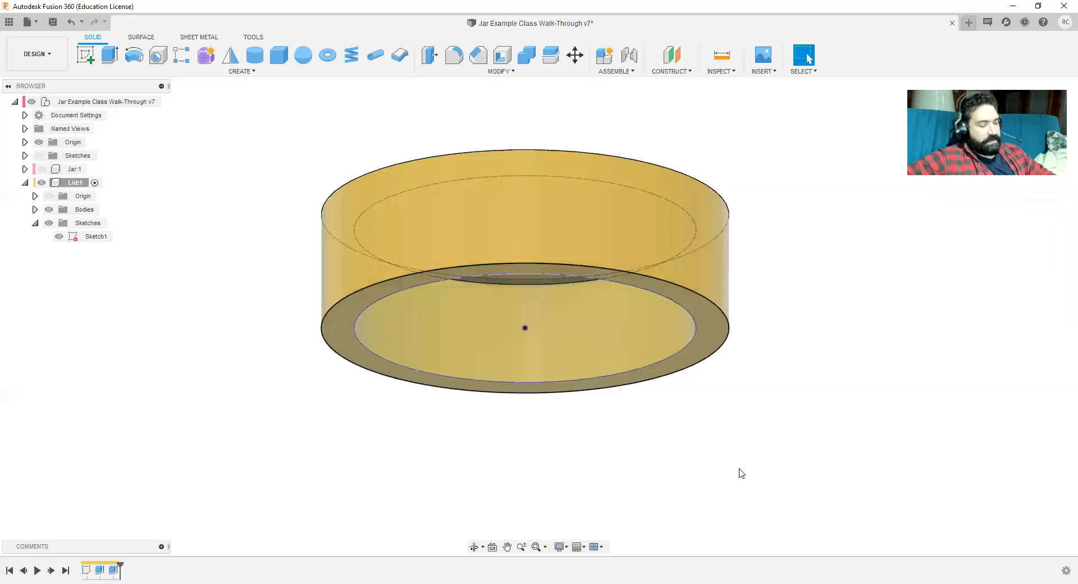
# Step: Add a full-length modeled thread to the lid's inner wall, ISO Metric profile, M63x1.5, class 6H, right hand
pyautogui.keyDown('shift'); pyautogui.moveTo(739, 462); pyautogui.dragTo(747, 438, button='middle'); pyautogui.keyUp('shift')
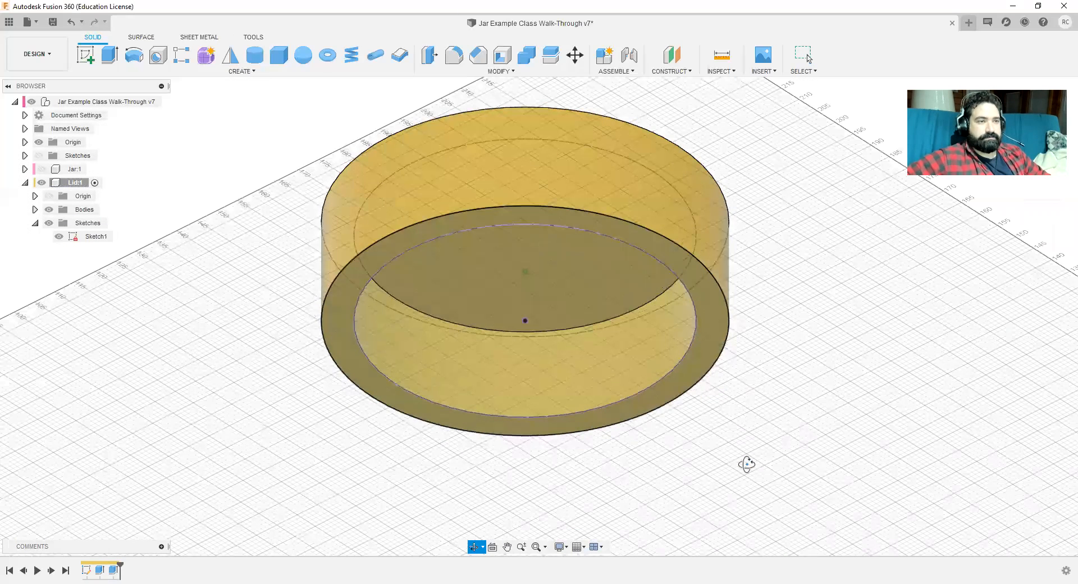
pyautogui.keyDown('shift'); pyautogui.moveTo(747, 474); pyautogui.dragTo(749, 448, button='middle'); pyautogui.keyUp('shift')
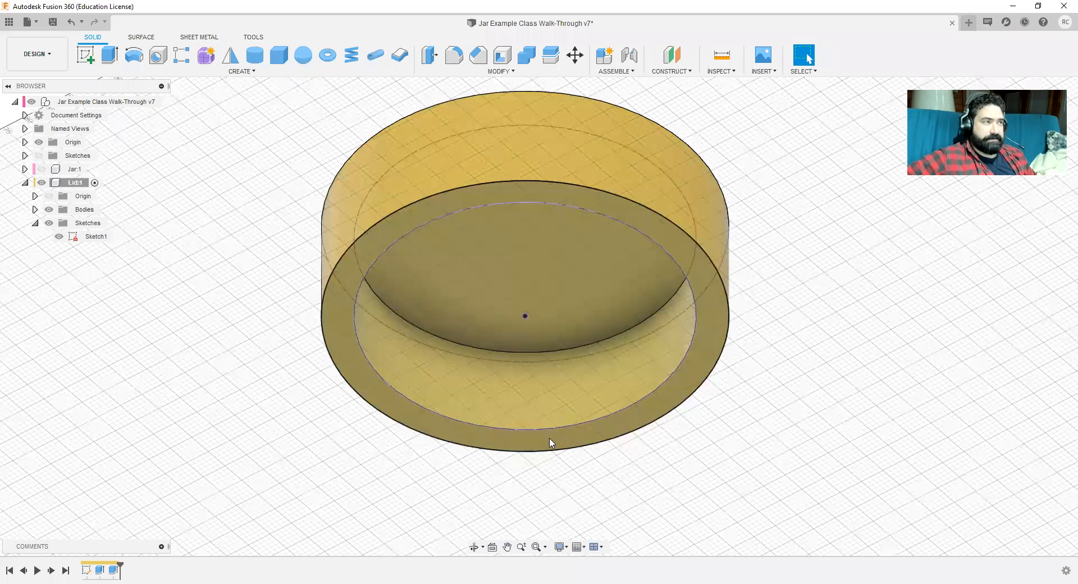
pyautogui.click(248, 72)
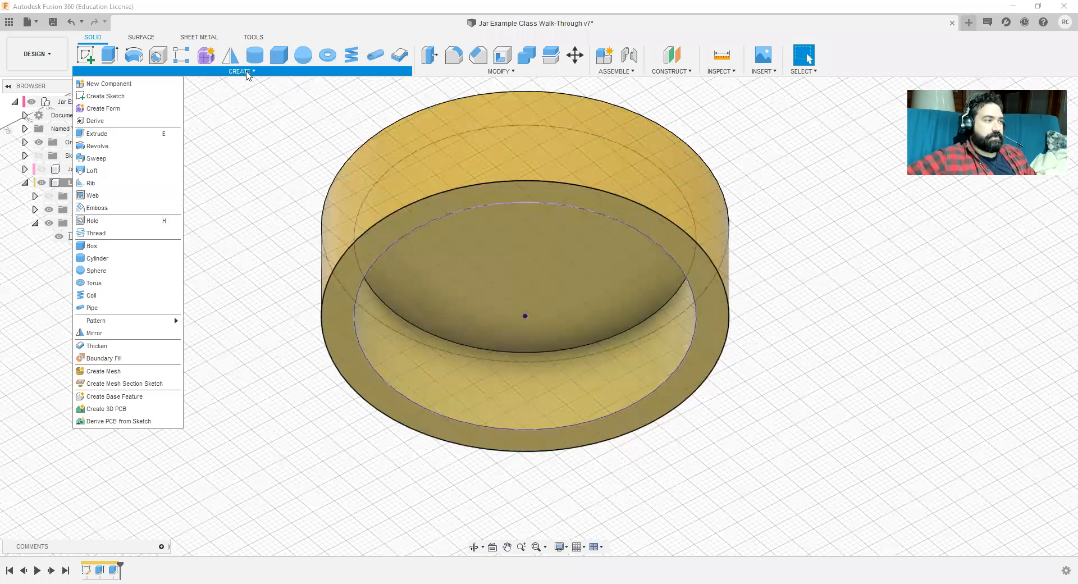
pyautogui.click(106, 233)
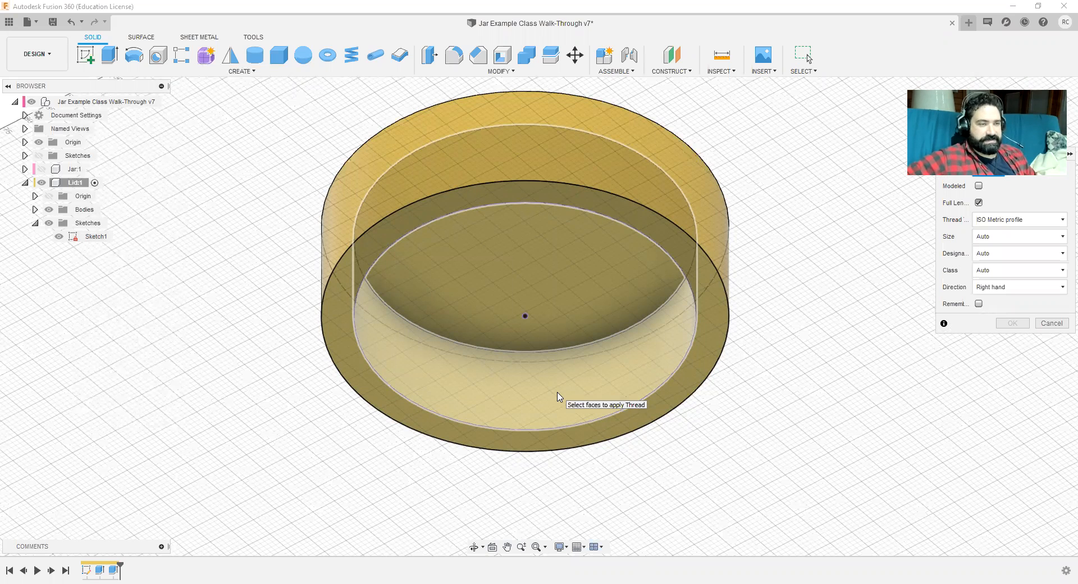
pyautogui.click(558, 397)
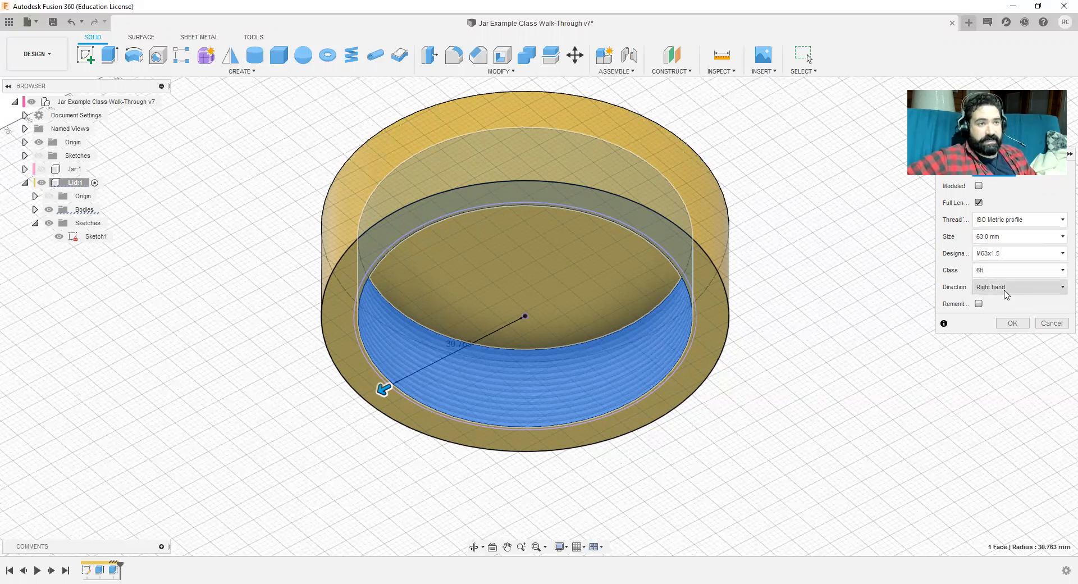
pyautogui.click(979, 186)
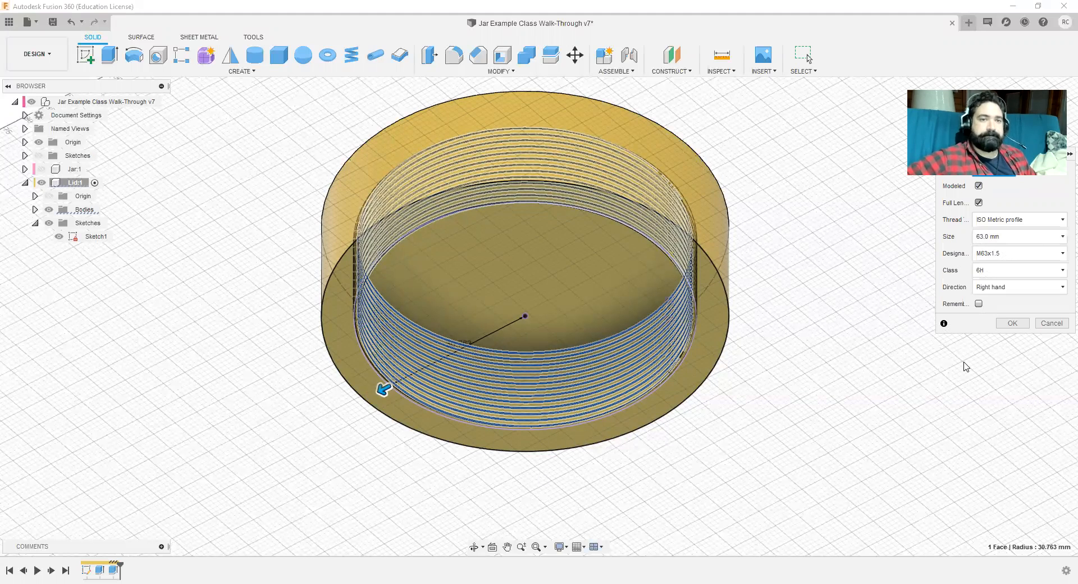
pyautogui.click(1009, 325)
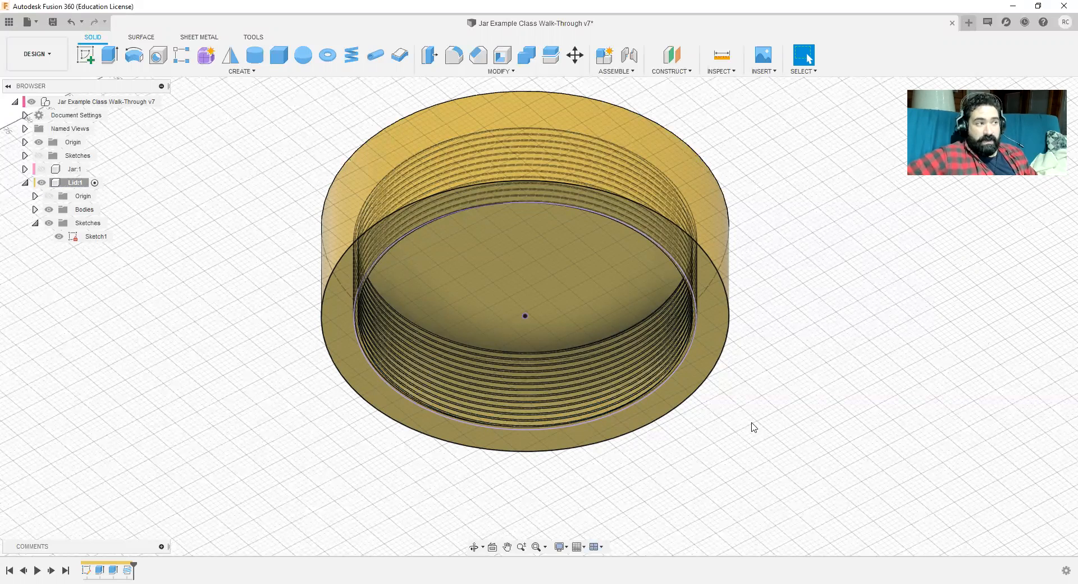
# Step: Hide Sketch1 of the Lid component
pyautogui.click(60, 238)
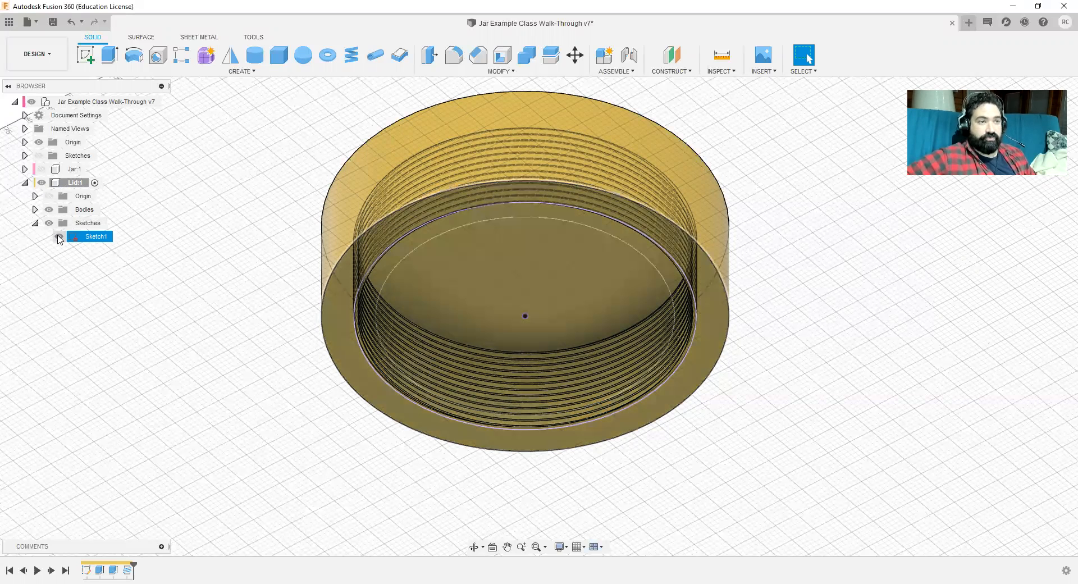
pyautogui.click(59, 237)
pyautogui.moveTo(838, 395)
pyautogui.keyDown('shift'); pyautogui.mouseDown(button='middle')
pyautogui.moveTo(821, 457)
pyautogui.moveTo(825, 385)
pyautogui.moveTo(831, 403)
pyautogui.mouseUp(button='middle'); pyautogui.keyUp('shift')
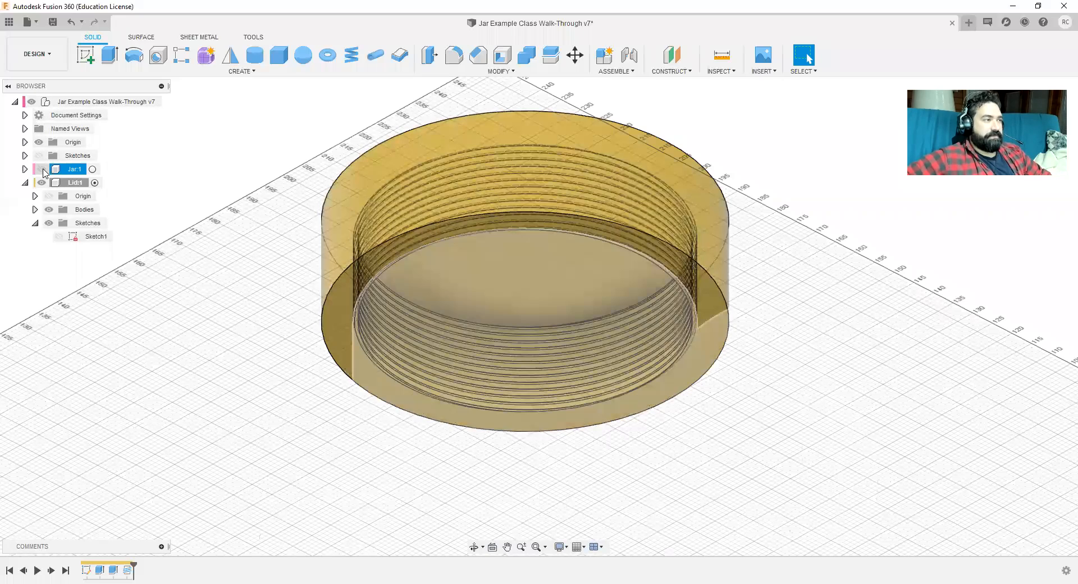
# Step: Show the Jar component and activate the top-level assembly to examine how the lid sits on the jar's neck
pyautogui.click(44, 169)
pyautogui.keyDown('shift'); pyautogui.moveTo(867, 349); pyautogui.dragTo(811, 416, button='middle'); pyautogui.keyUp('shift')
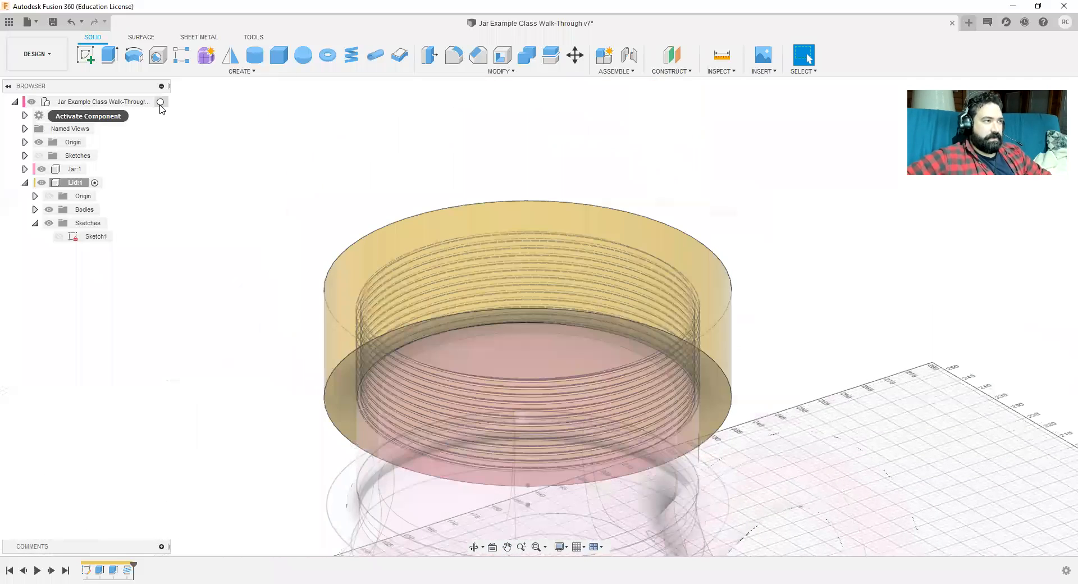
pyautogui.click(161, 103)
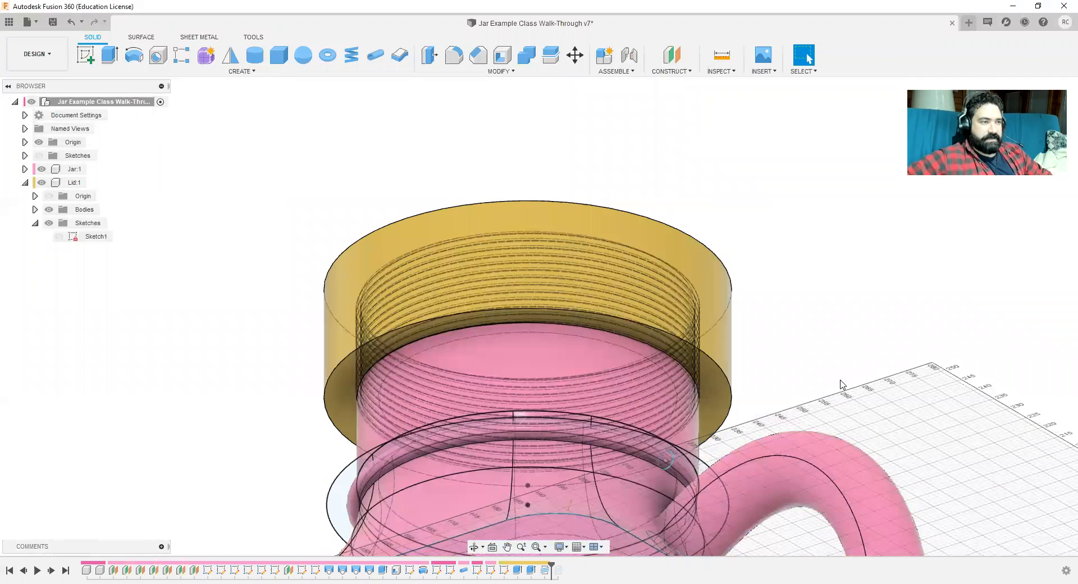
pyautogui.moveTo(846, 340)
pyautogui.keyDown('shift'); pyautogui.mouseDown(button='middle')
pyautogui.moveTo(851, 393)
pyautogui.moveTo(850, 331)
pyautogui.moveTo(860, 360)
pyautogui.moveTo(859, 330)
pyautogui.mouseUp(button='middle'); pyautogui.keyUp('shift')
pyautogui.press('Escape')
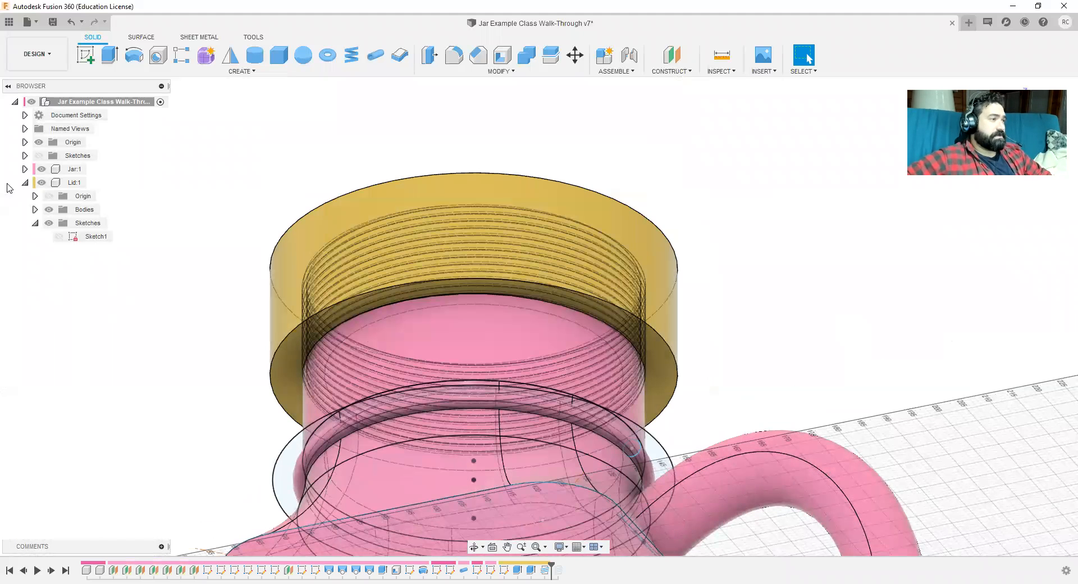
# Step: Activate the Lid component again and hide the Jar component
pyautogui.click(88, 184)
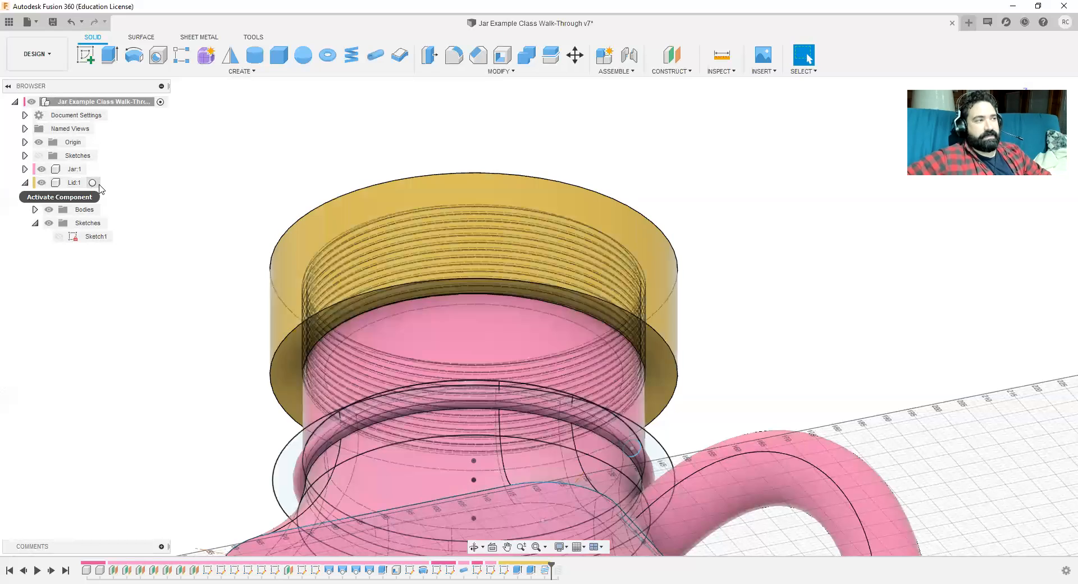
pyautogui.click(93, 183)
pyautogui.click(41, 169)
pyautogui.click(826, 329)
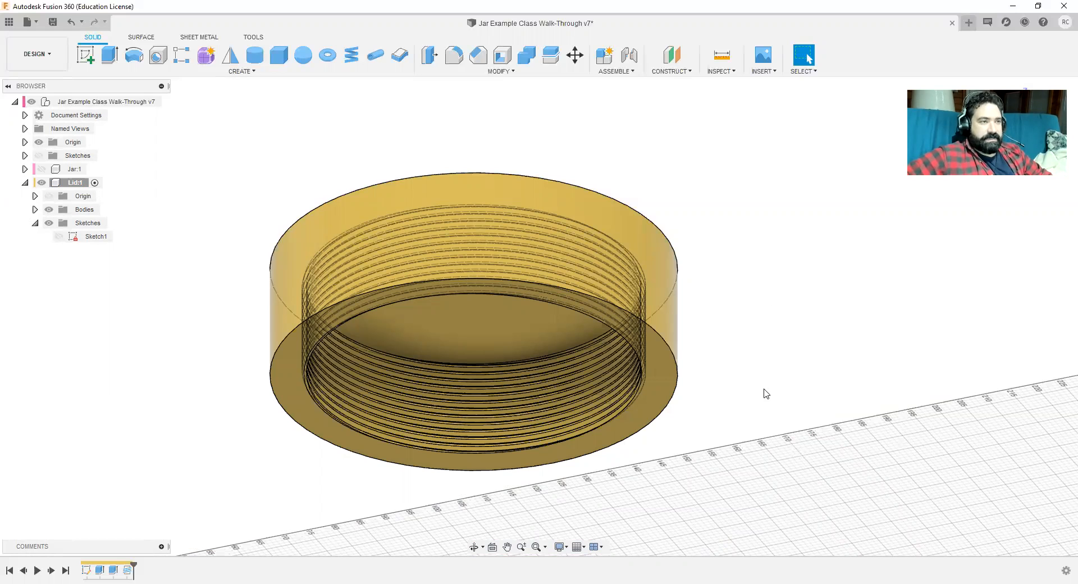
# Step: Roll the Lid's history back to just after its sketch, before the first extrusion, and show Sketch1
pyautogui.keyDown('shift'); pyautogui.moveTo(703, 221); pyautogui.dragTo(665, 266, button='middle'); pyautogui.keyUp('shift')
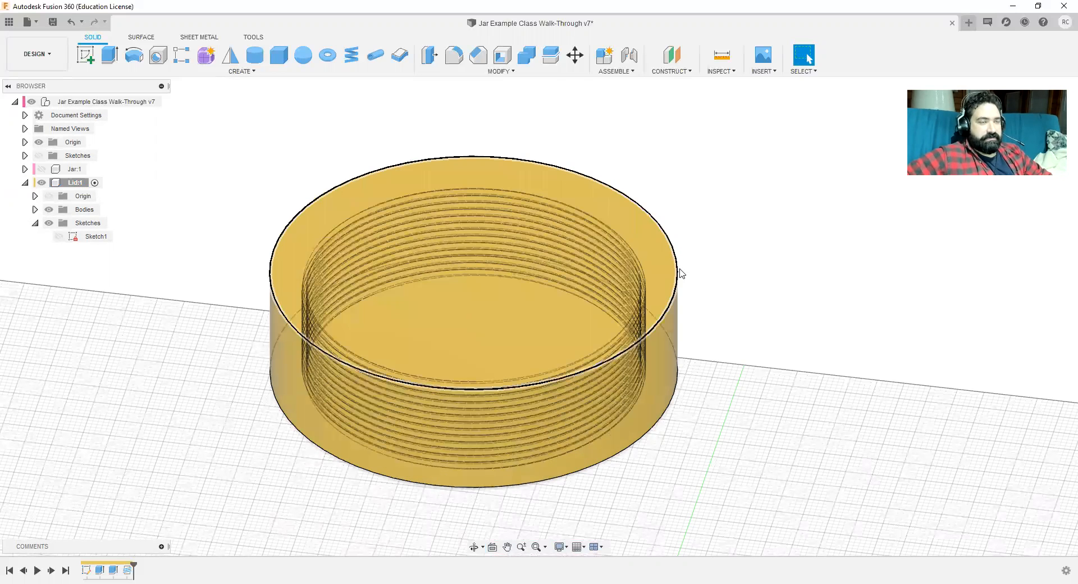
pyautogui.keyDown('shift'); pyautogui.moveTo(706, 464); pyautogui.dragTo(712, 412, button='middle'); pyautogui.keyUp('shift')
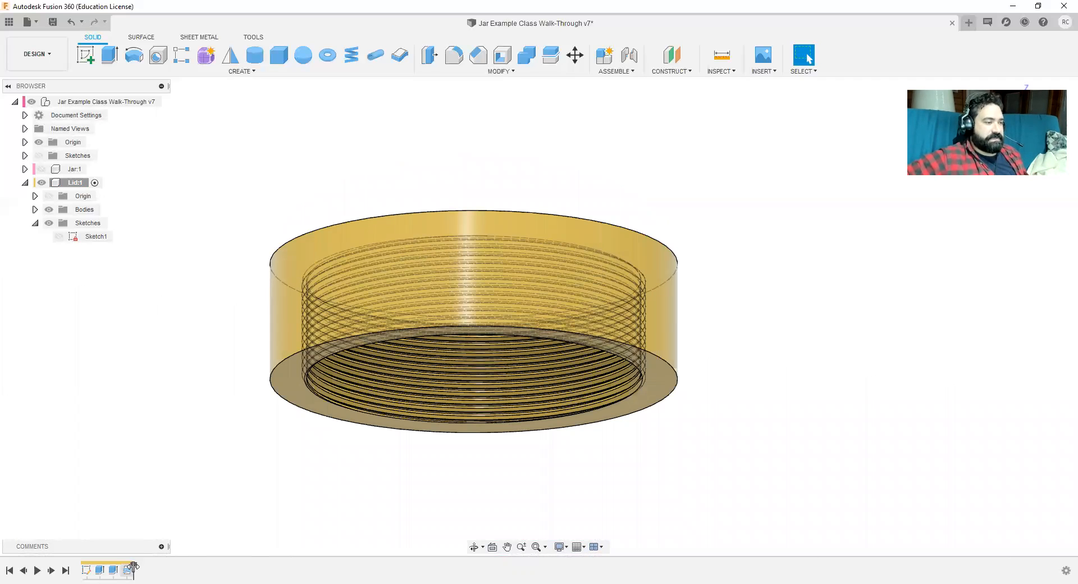
pyautogui.moveTo(134, 565); pyautogui.dragTo(92, 566)
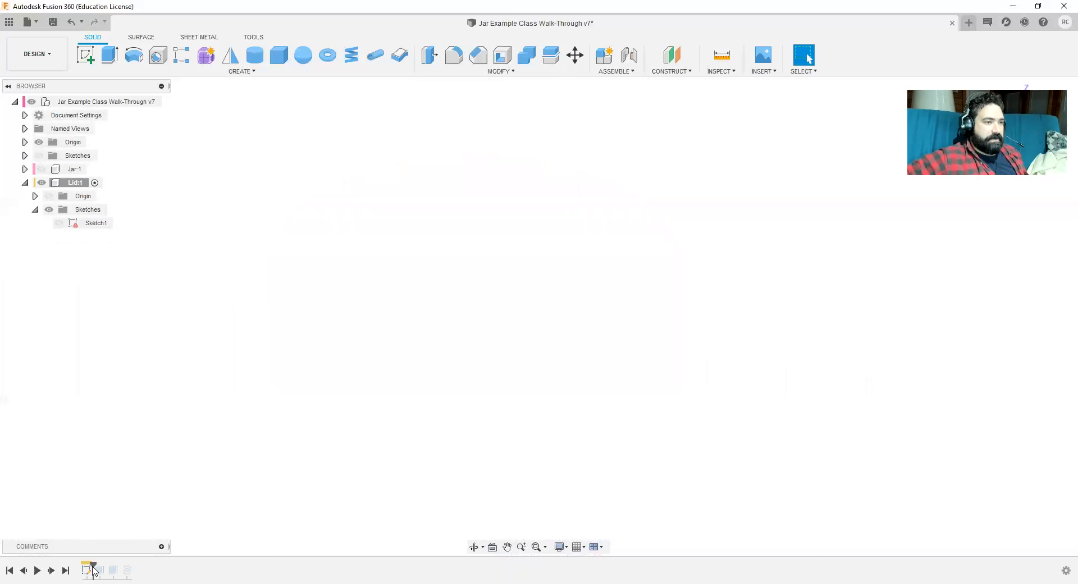
pyautogui.click(59, 223)
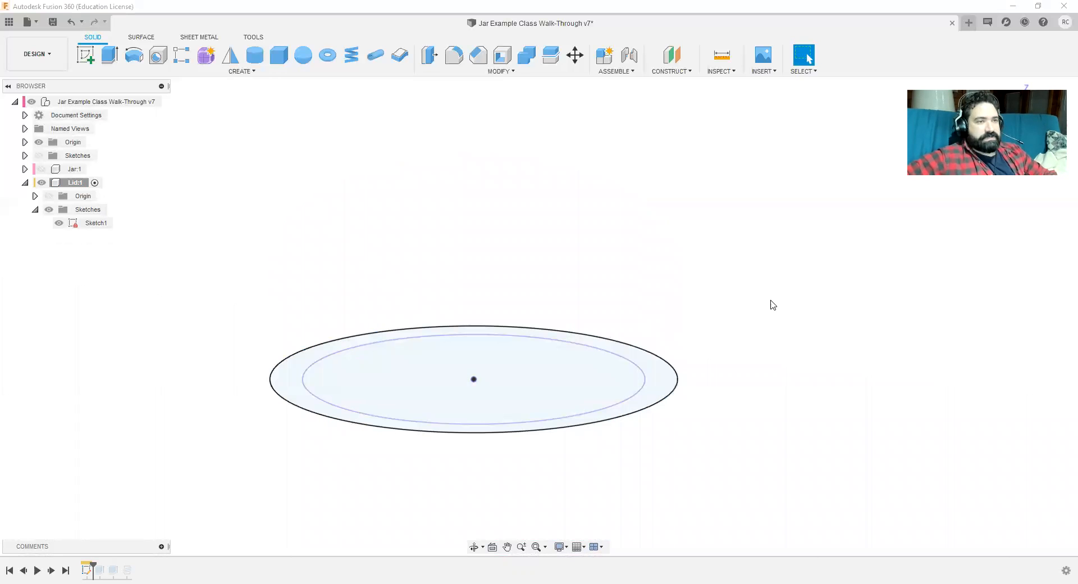
pyautogui.keyDown('shift'); pyautogui.moveTo(766, 337); pyautogui.dragTo(777, 344, button='middle'); pyautogui.keyUp('shift')
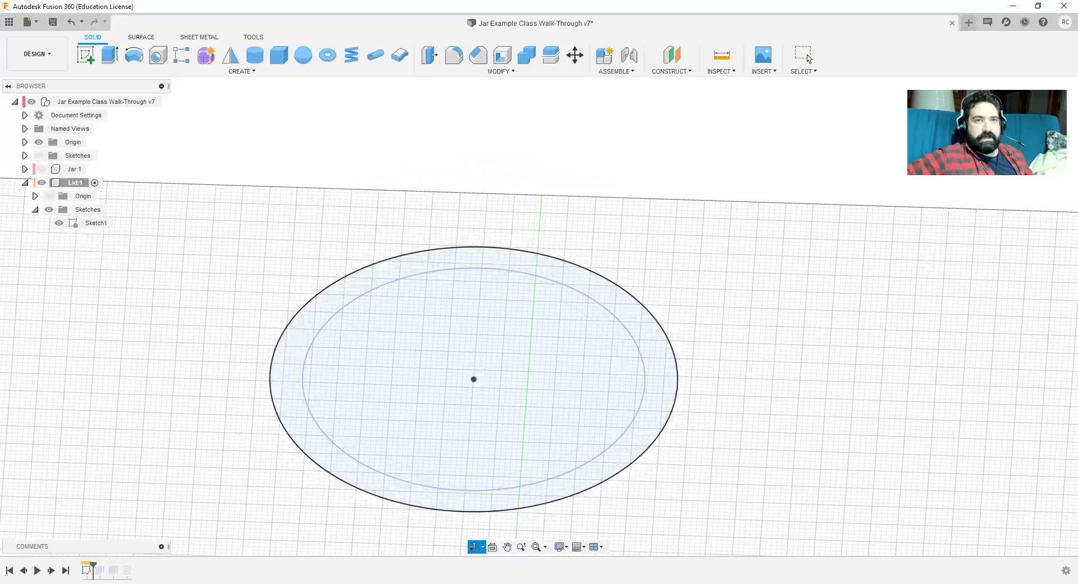
pyautogui.moveTo(722, 399)
pyautogui.keyDown('shift'); pyautogui.mouseDown(button='middle')
pyautogui.moveTo(704, 420)
pyautogui.moveTo(691, 486)
pyautogui.mouseUp(button='middle'); pyautogui.keyUp('shift')
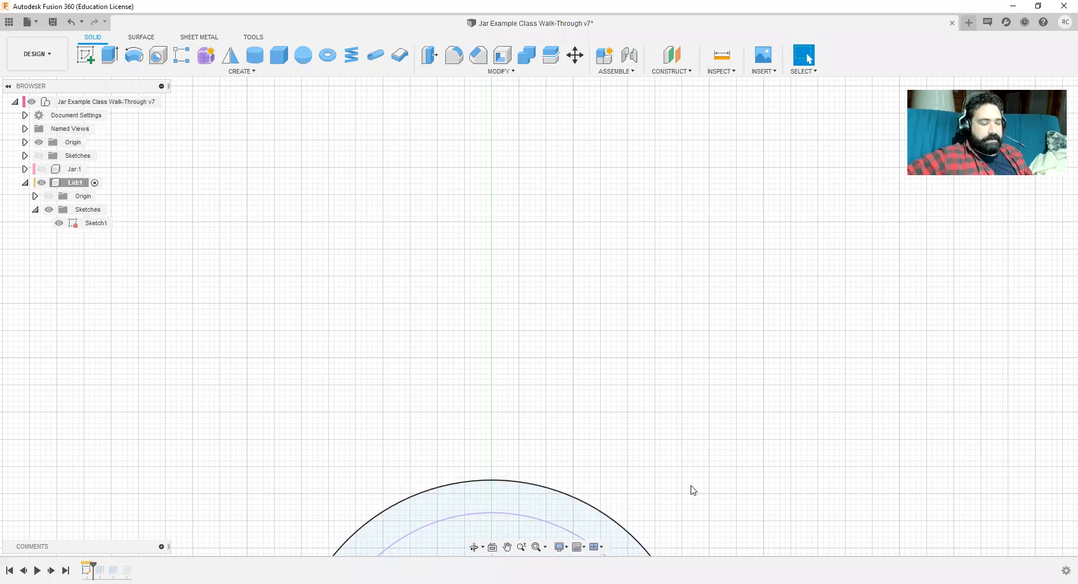
# Step: Open the Lid's Sketch1 for editing
pyautogui.middleClick(694, 490)
pyautogui.middleClick(694, 490)
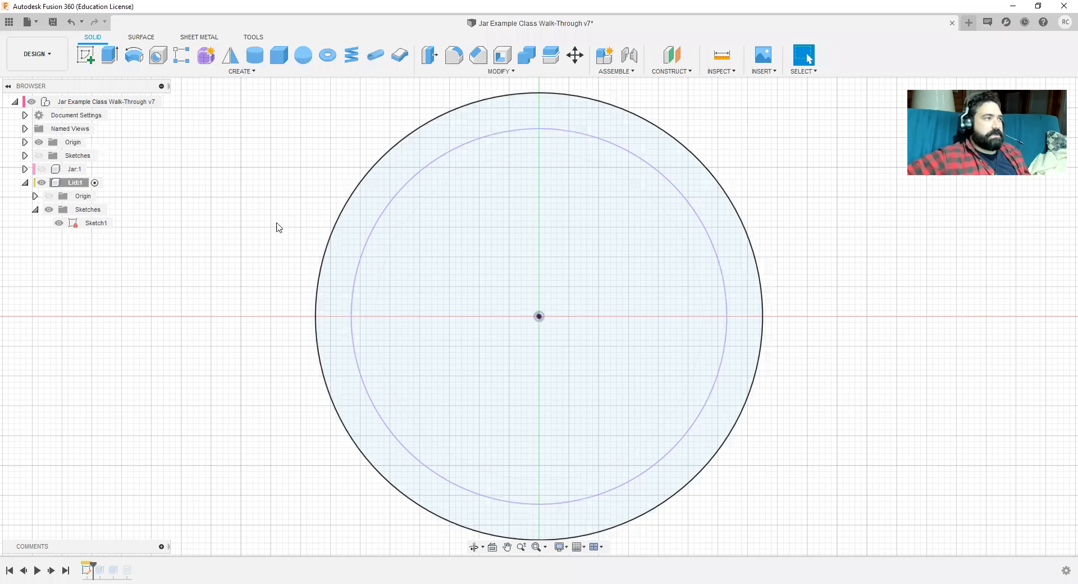
pyautogui.click(88, 570)
pyautogui.rightClick(88, 571)
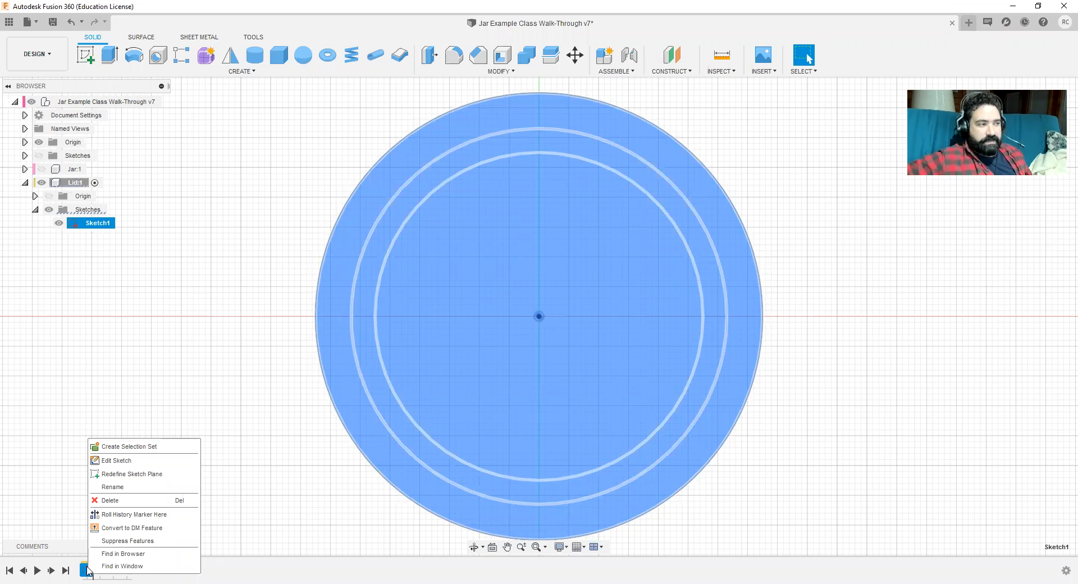
pyautogui.click(129, 461)
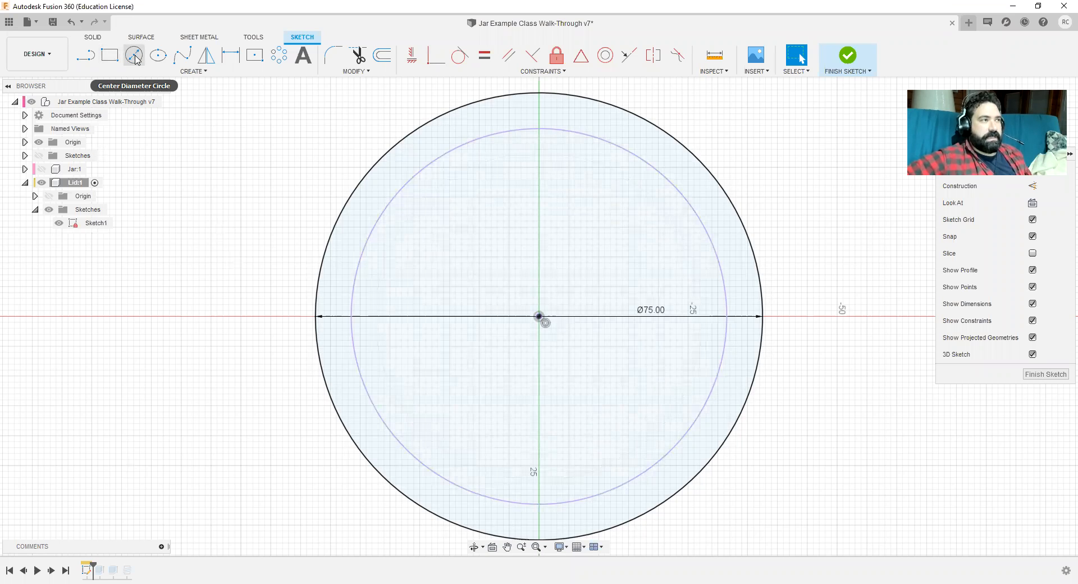
# Step: Draw a 4 mm diameter circle centred where the lid's 75 mm outer circle meets the horizontal axis
pyautogui.click(135, 57)
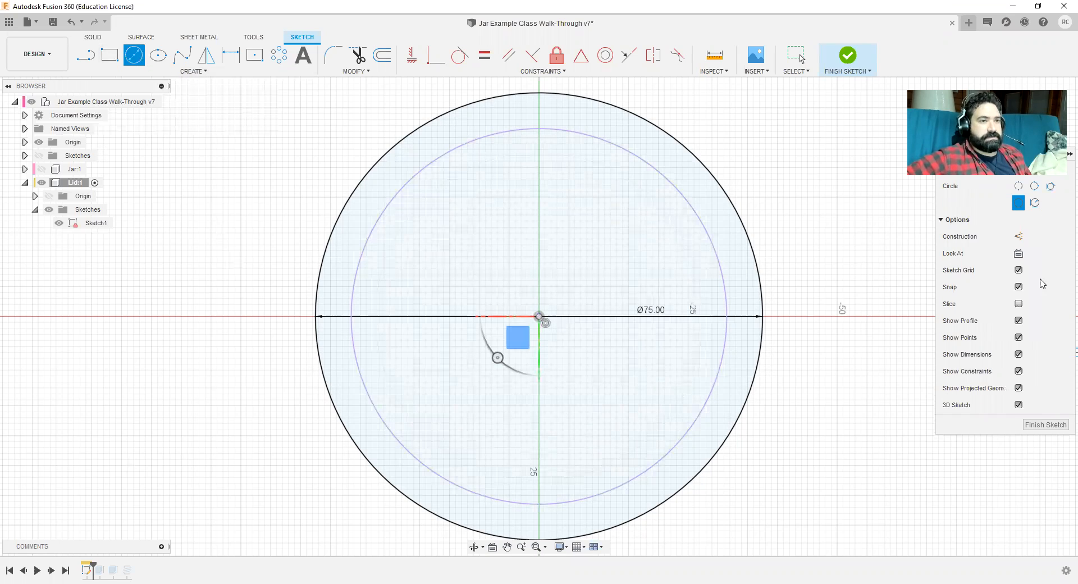
pyautogui.scroll(3, 780, 318)
pyautogui.scroll(2, 778, 318)
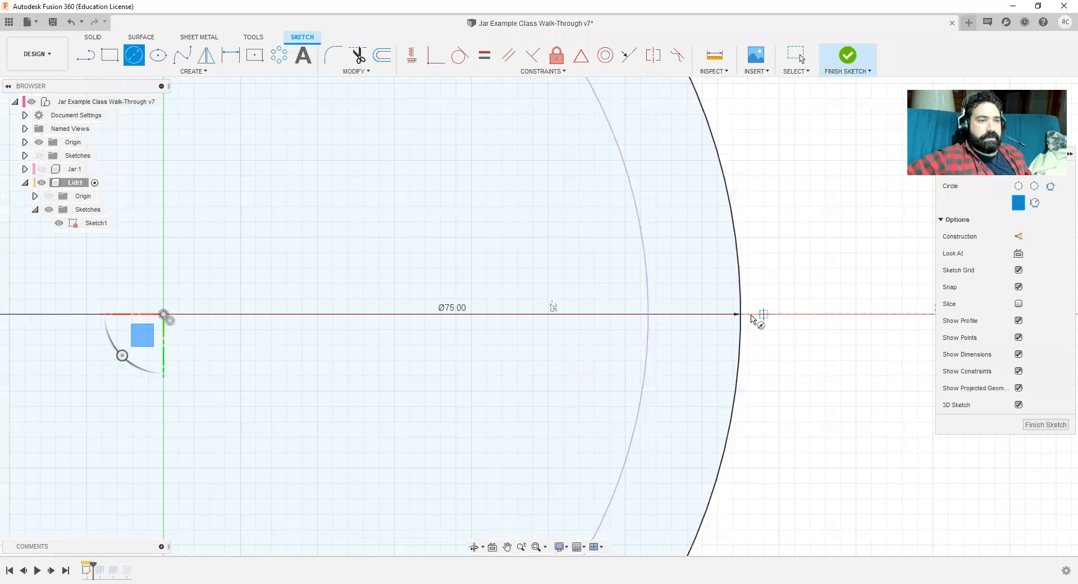
pyautogui.click(740, 315)
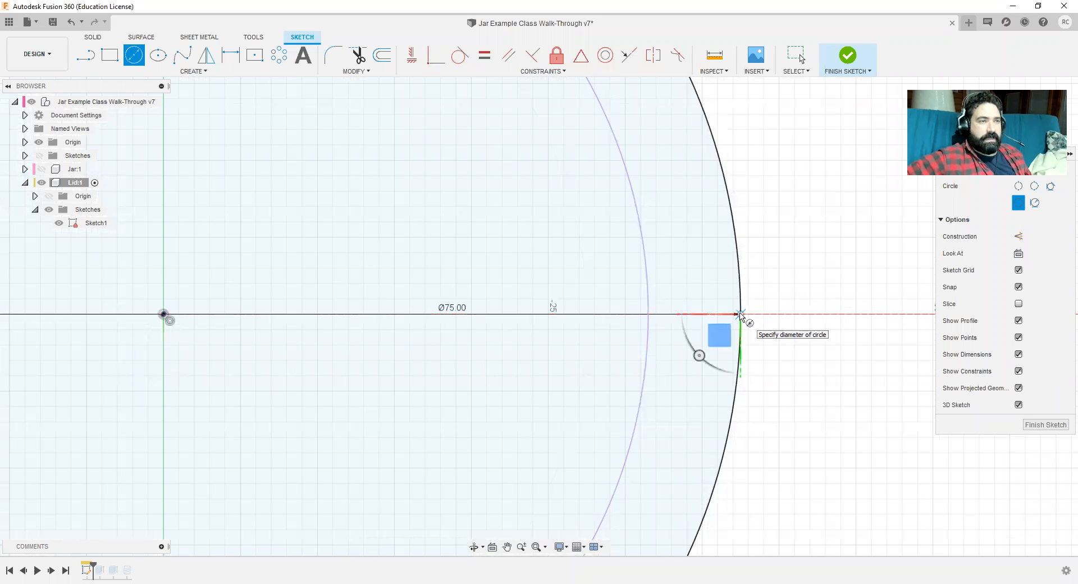
pyautogui.scroll(-3, 740, 315)
pyautogui.scroll(-1, 740, 315)
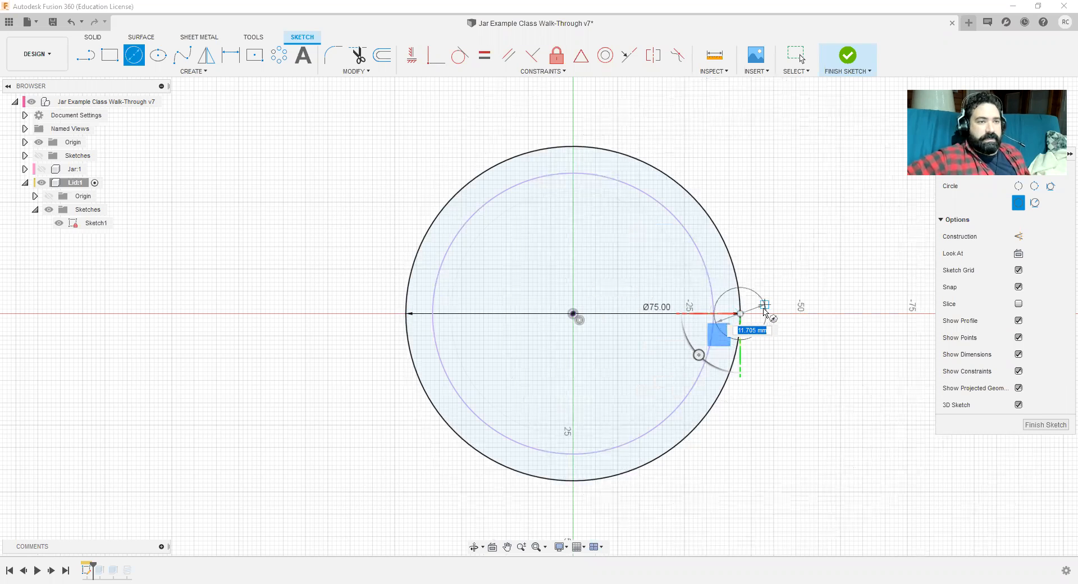
pyautogui.write('5')
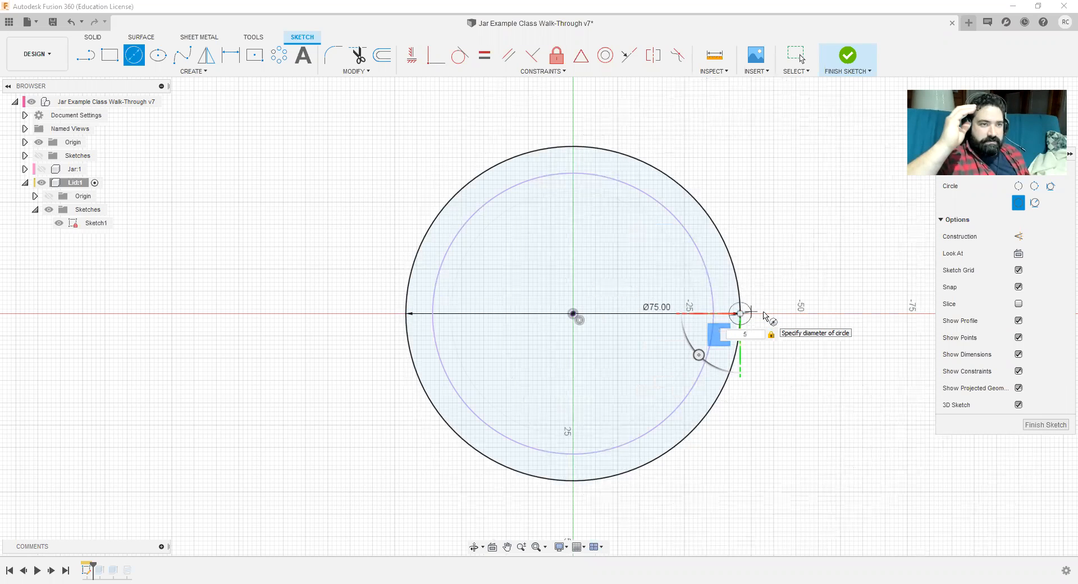
pyautogui.press('BackSpace')
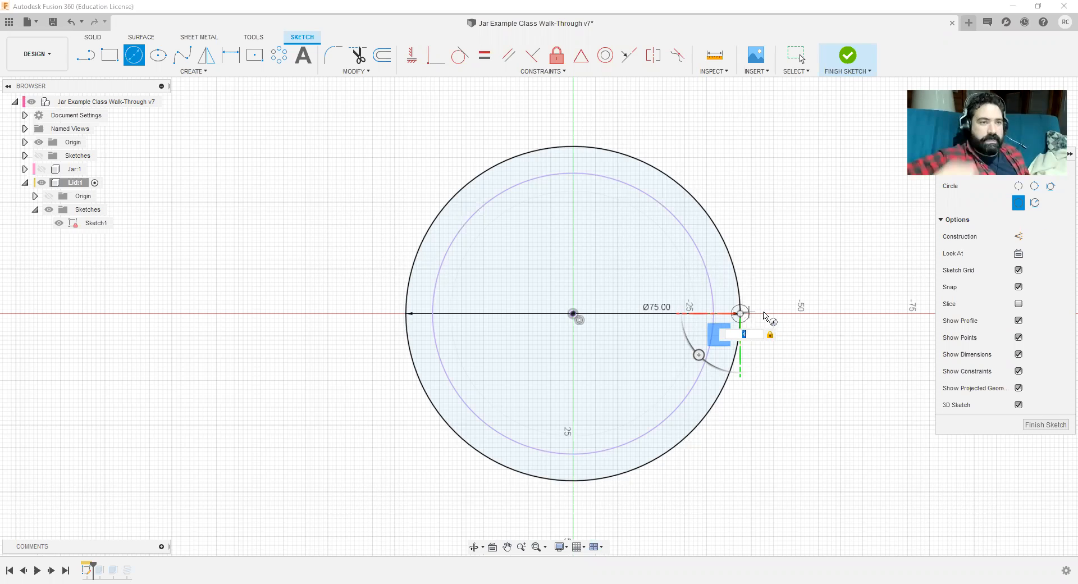
pyautogui.press('Return')
pyautogui.press('Escape')
# Step: Trim the outer half of the 4 mm circle and the rim segment inside it to form a semicircular notch
pyautogui.scroll(6, 766, 316)
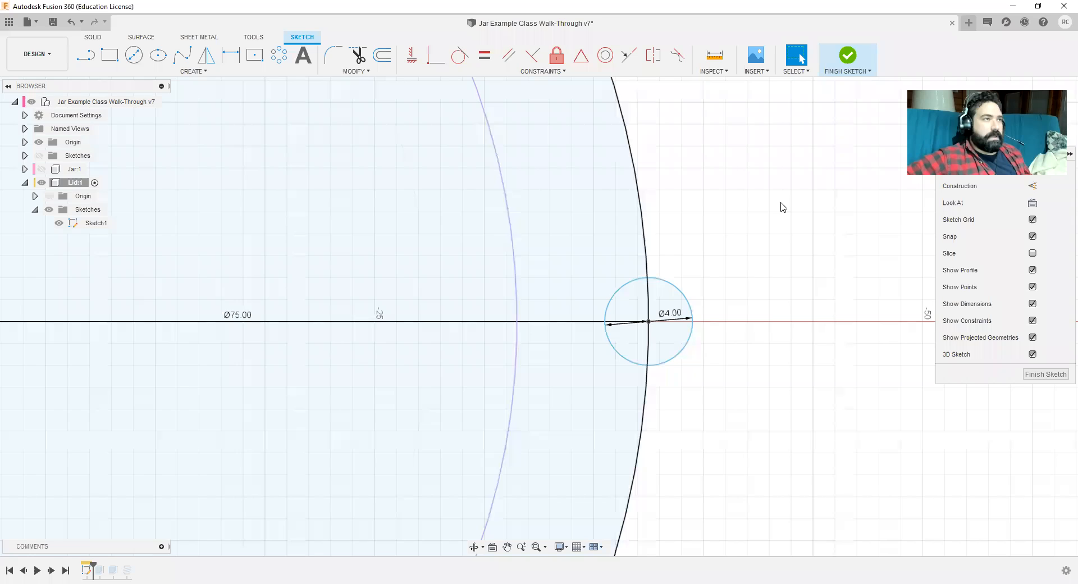
pyautogui.click(358, 55)
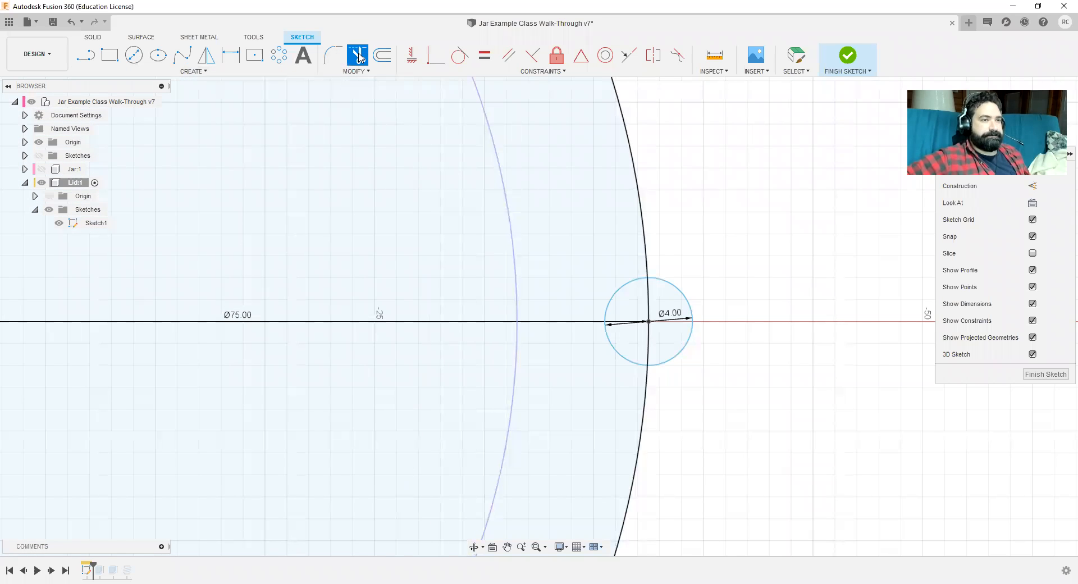
pyautogui.click(690, 306)
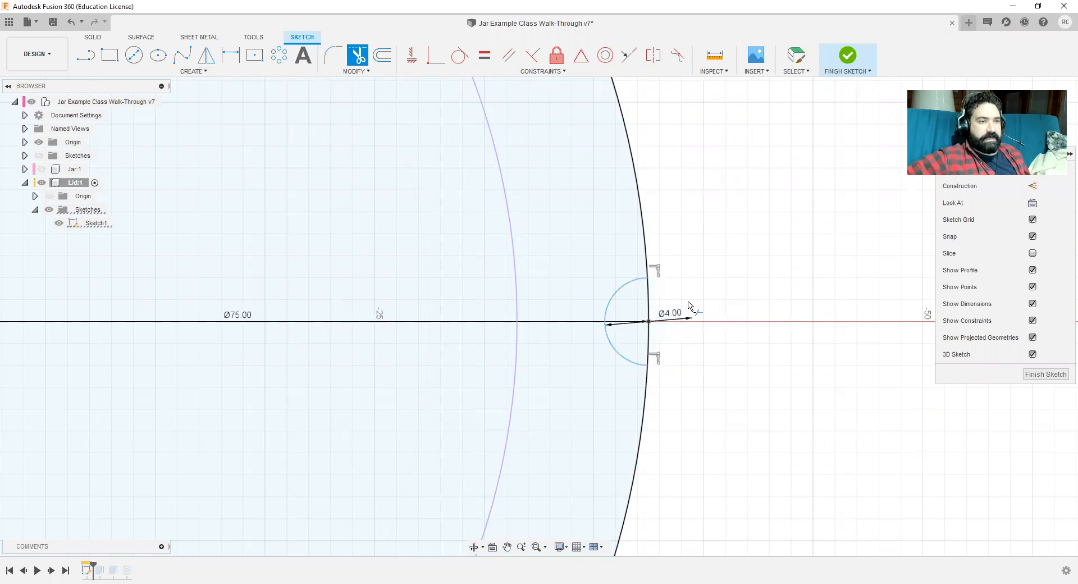
pyautogui.click(648, 304)
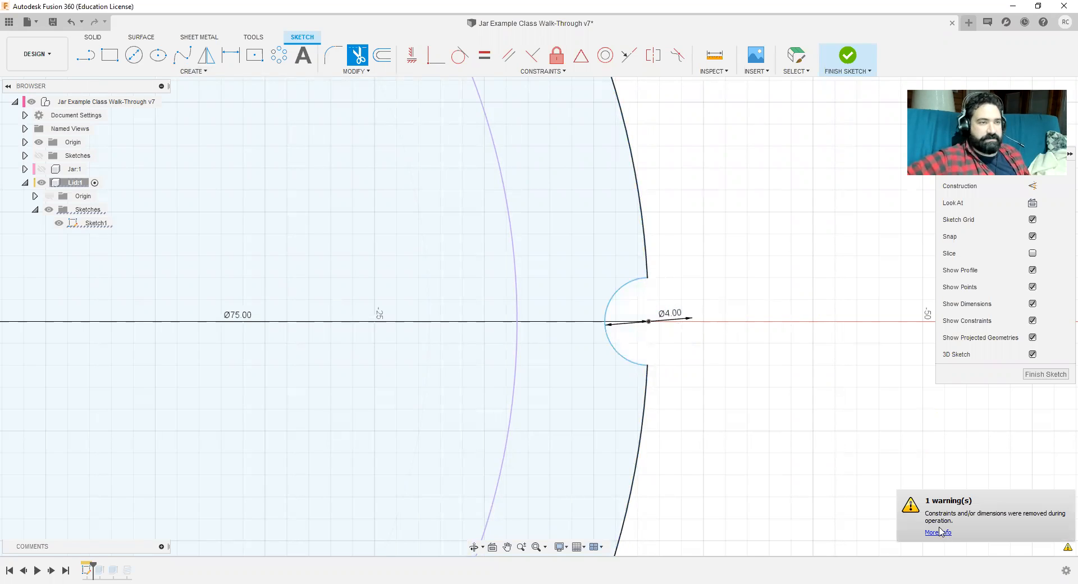
pyautogui.scroll(-5, 814, 470)
pyautogui.moveTo(792, 366); pyautogui.dragTo(714, 250, button='middle')
pyautogui.press('t')
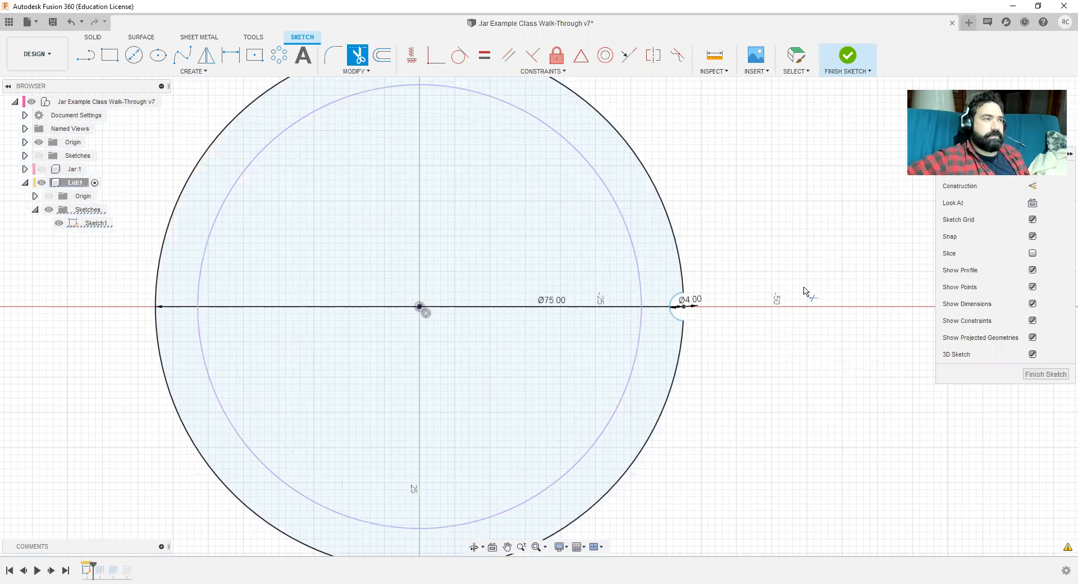
pyautogui.press('Escape')
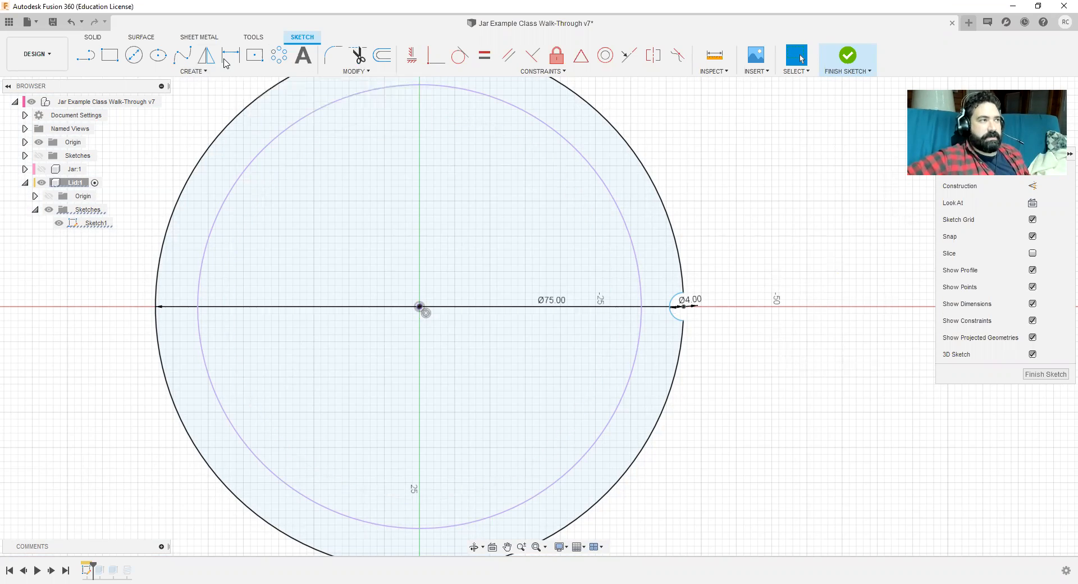
# Step: Pin the sketch Circular Pattern command to the shortcuts and check the Sketch Shortcuts box
pyautogui.click(194, 71)
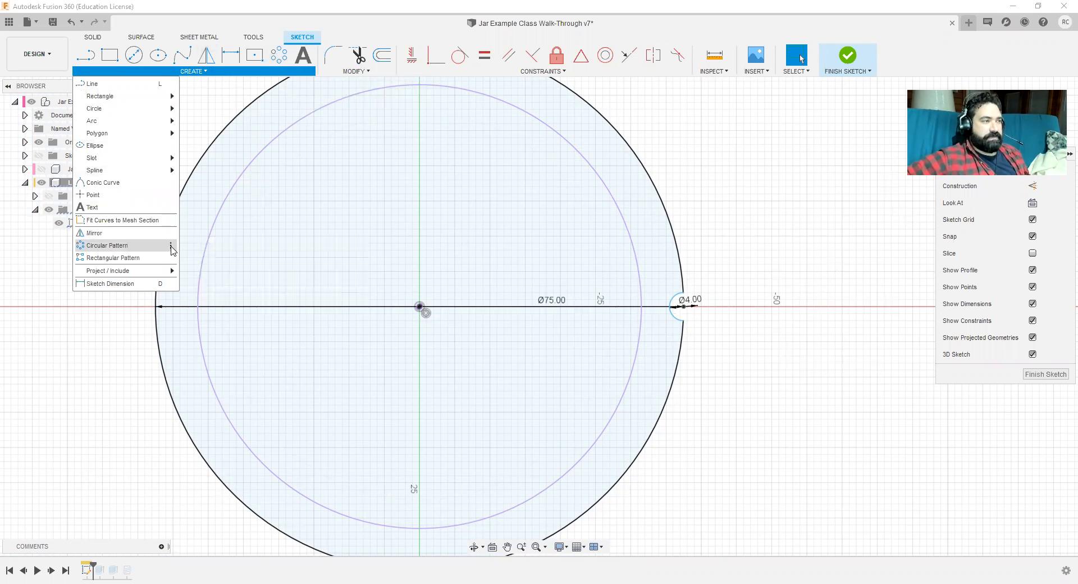
pyautogui.click(172, 247)
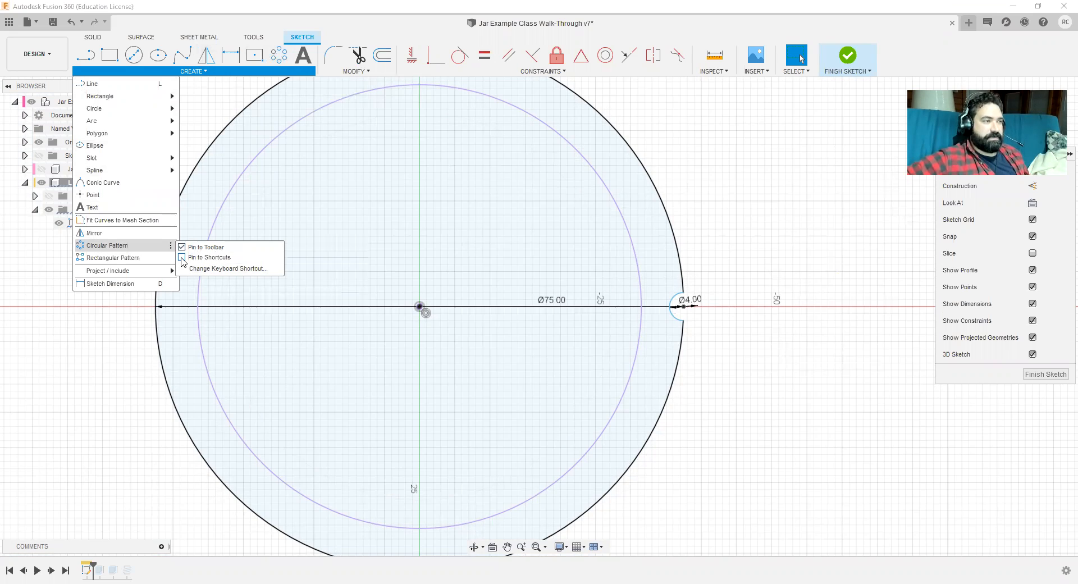
pyautogui.click(182, 258)
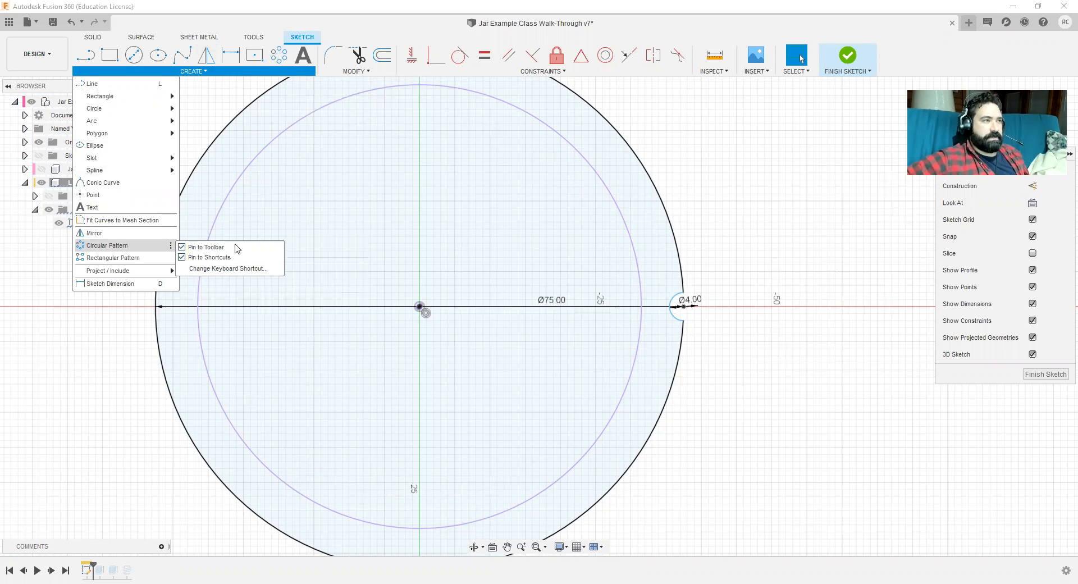
pyautogui.click(791, 220)
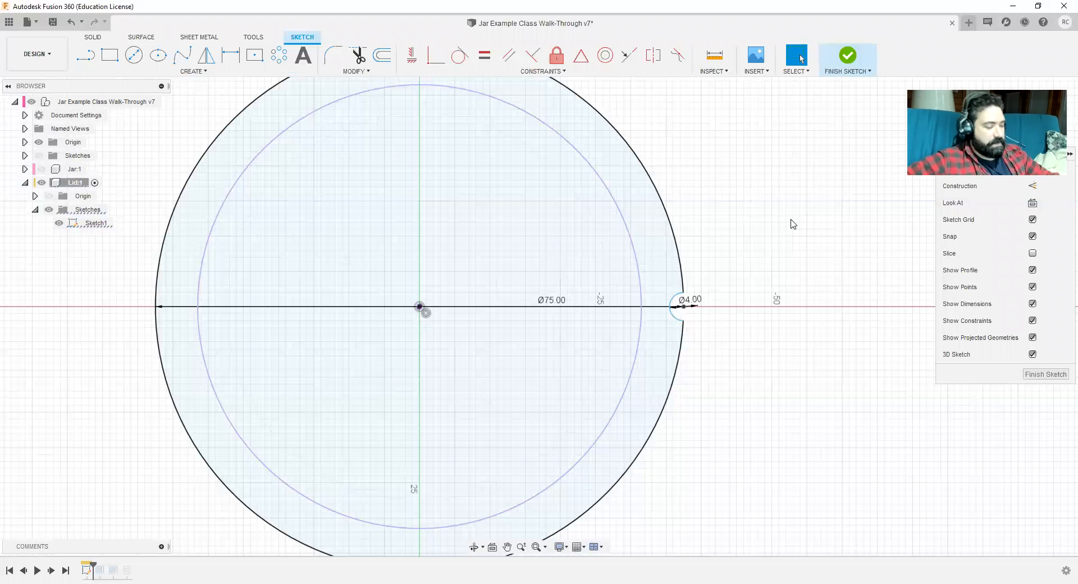
pyautogui.press('s')
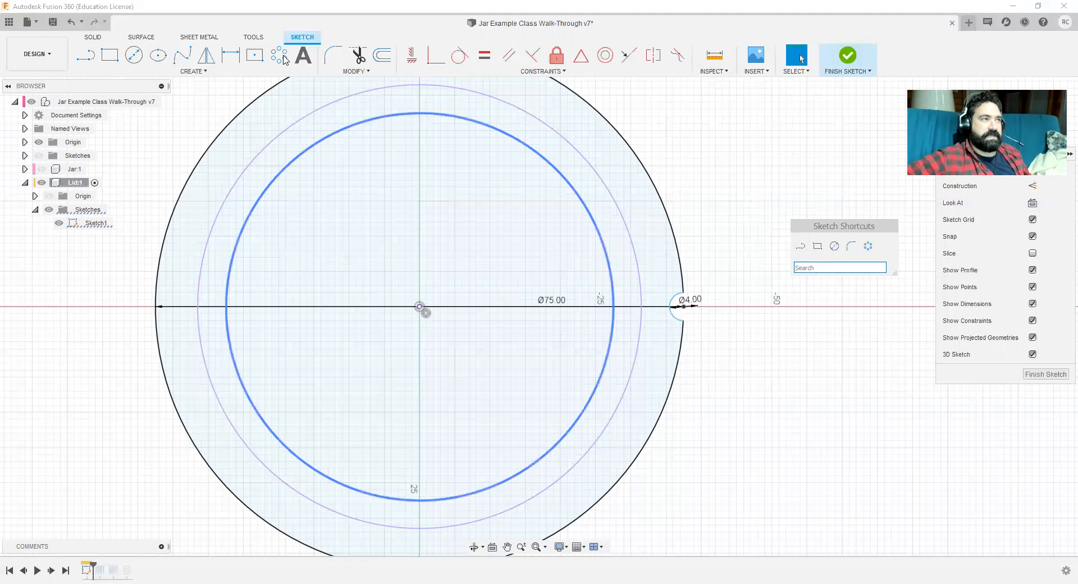
pyautogui.click(763, 183)
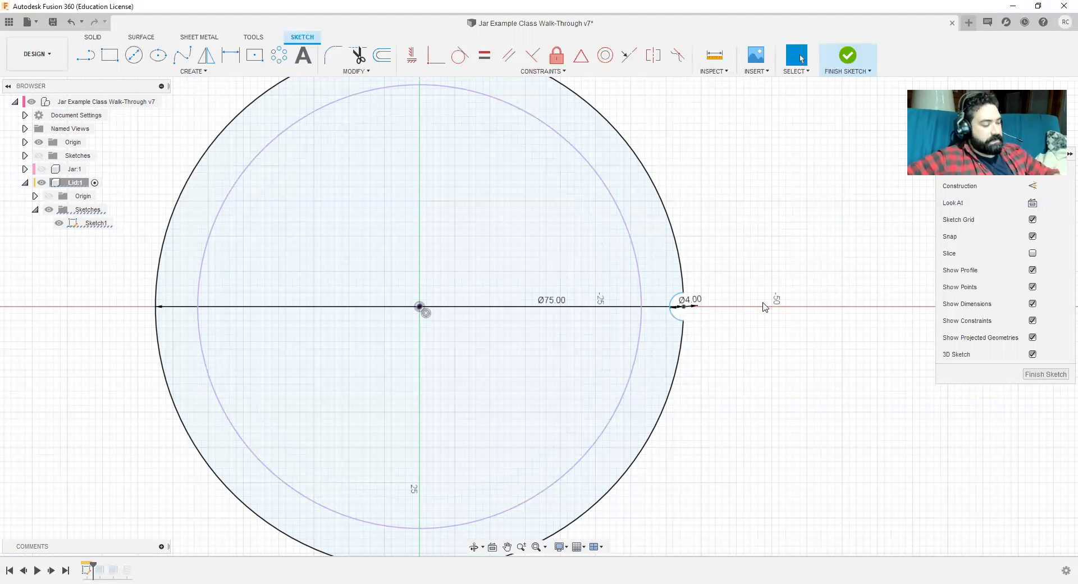
# Step: Set up a full circular pattern of the notch arc around the sketch's centre point
pyautogui.click(279, 54)
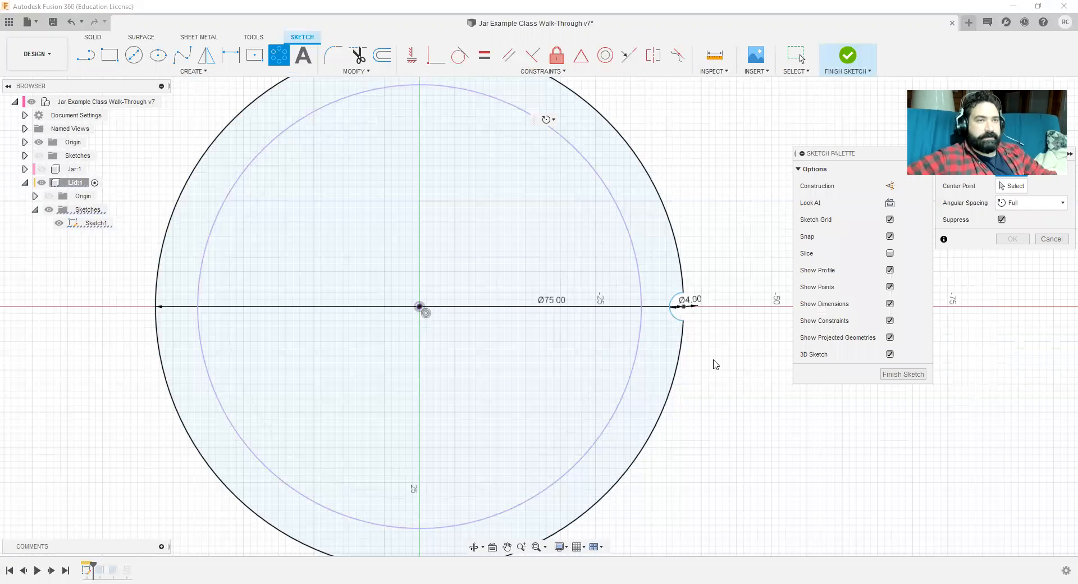
pyautogui.click(668, 307)
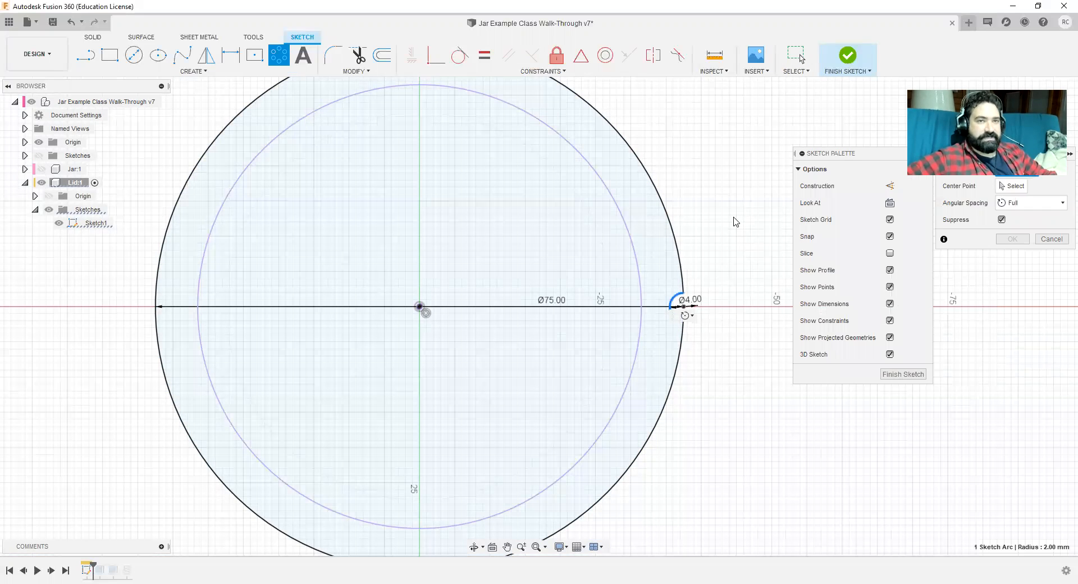
pyautogui.click(1018, 194)
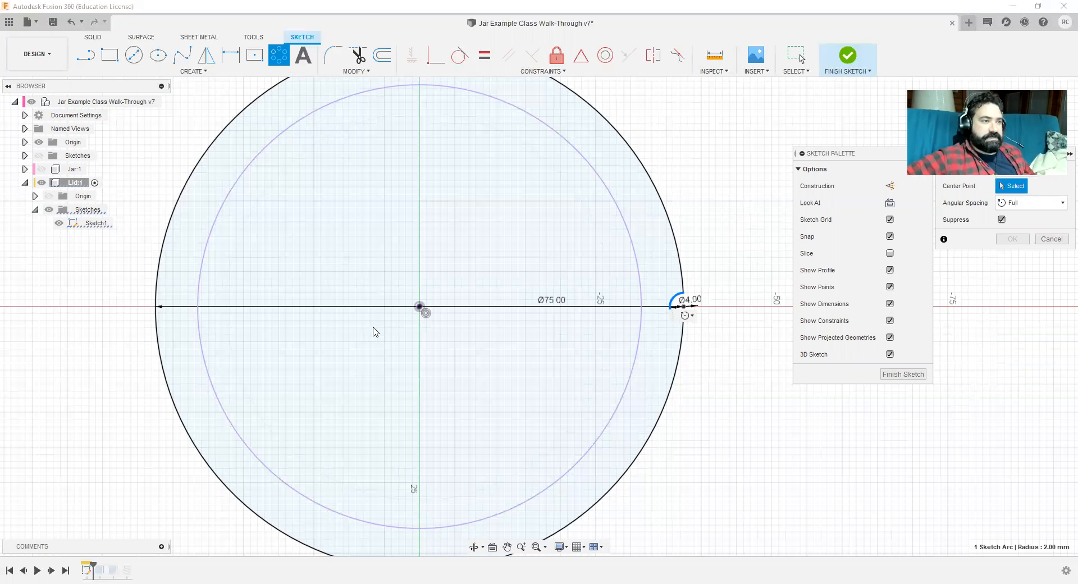
pyautogui.click(421, 308)
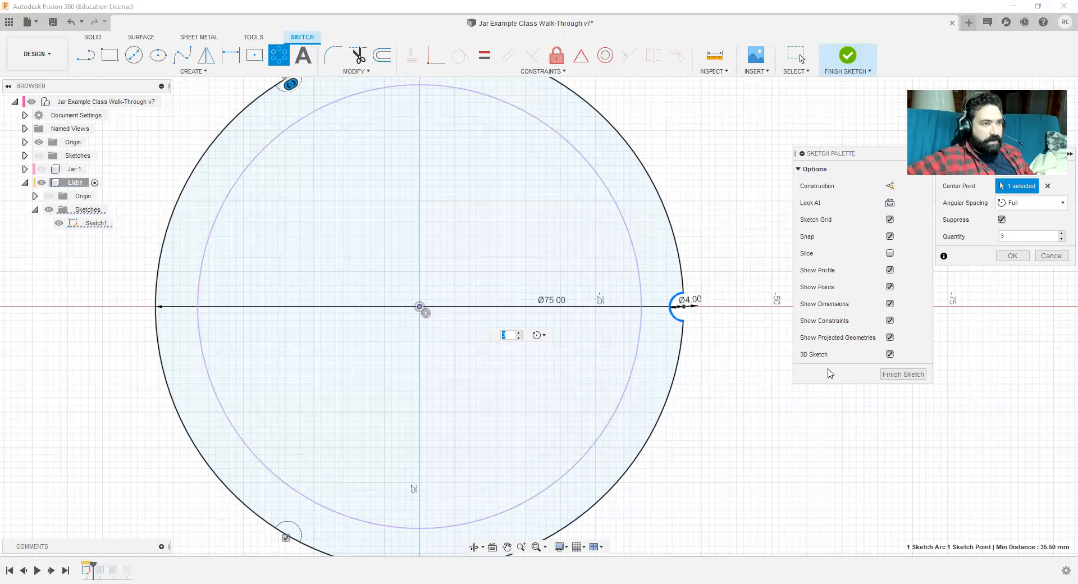
pyautogui.scroll(-1, 740, 420)
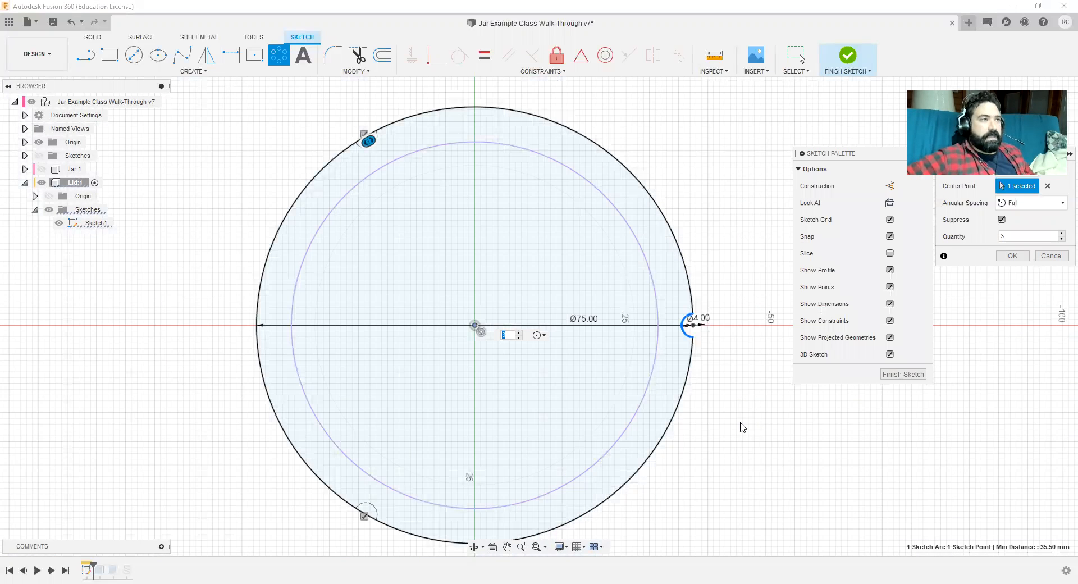
pyautogui.scroll(-1, 423, 233)
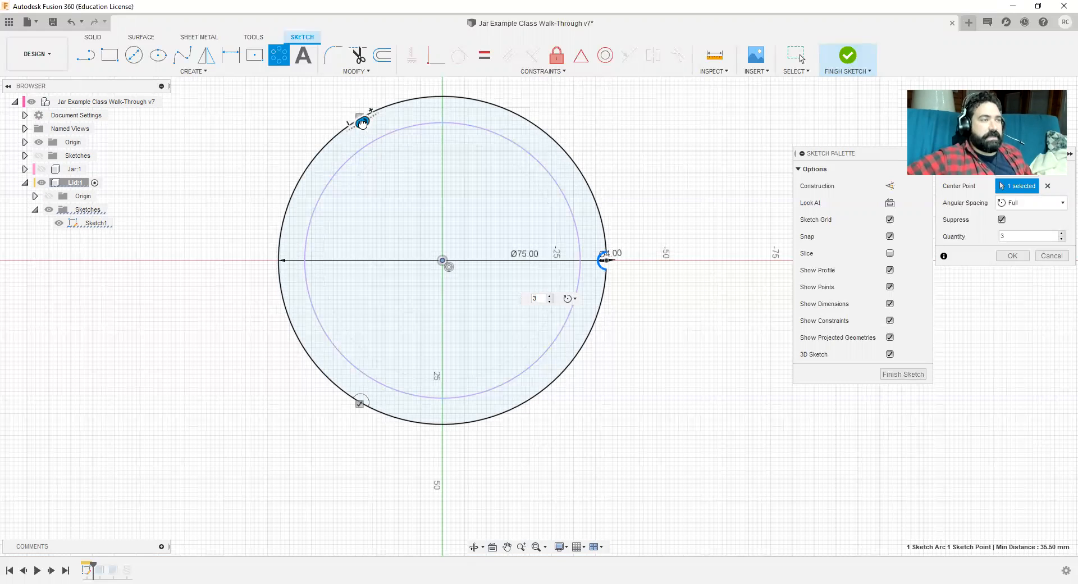
# Step: Increase the notch pattern's quantity to 23
pyautogui.scroll(5, 362, 123)
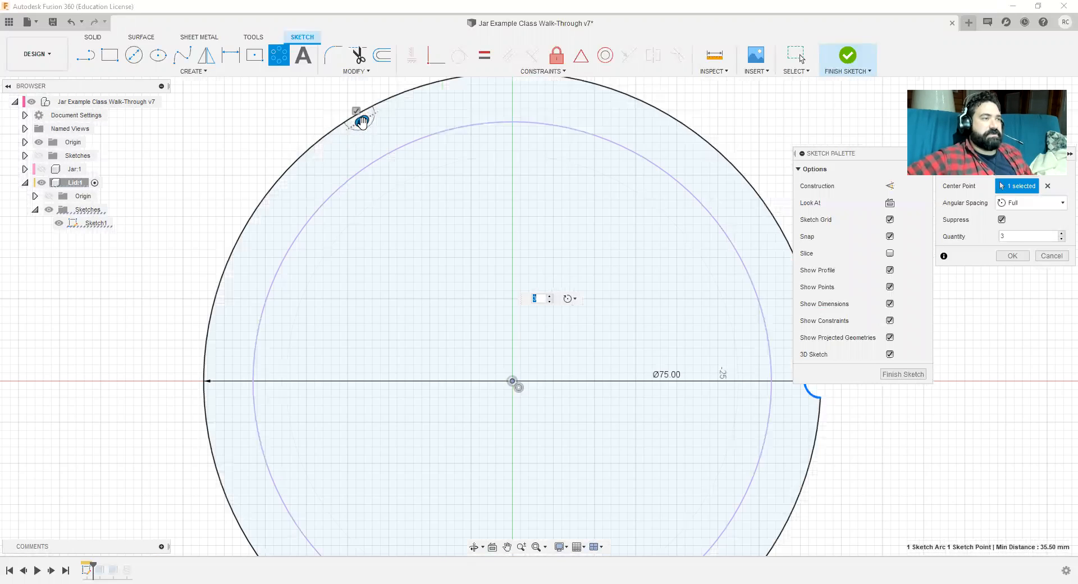
pyautogui.moveTo(358, 114); pyautogui.dragTo(392, 212, button='middle')
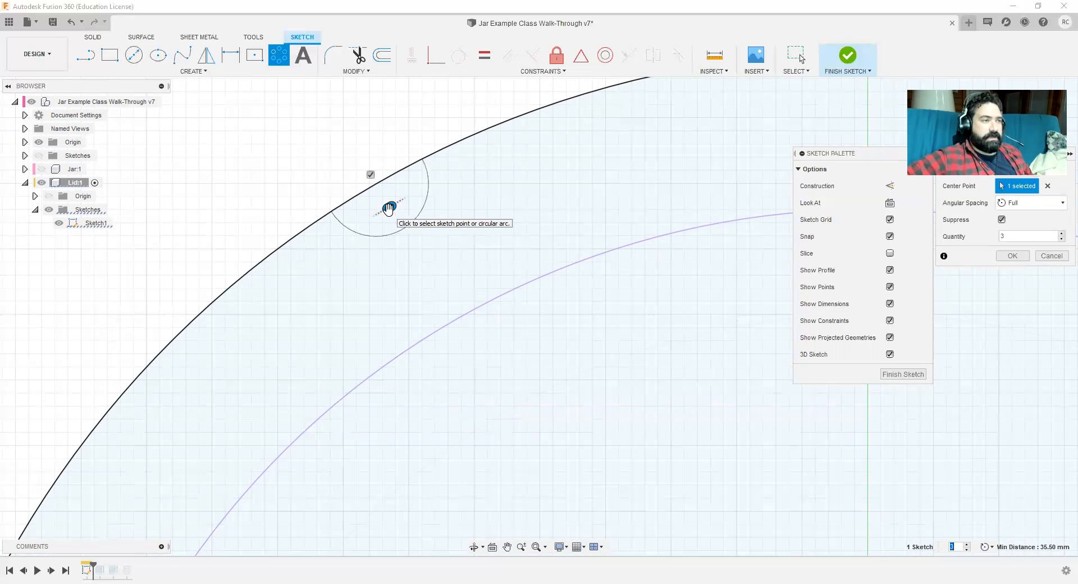
pyautogui.moveTo(388, 210); pyautogui.dragTo(389, 210)
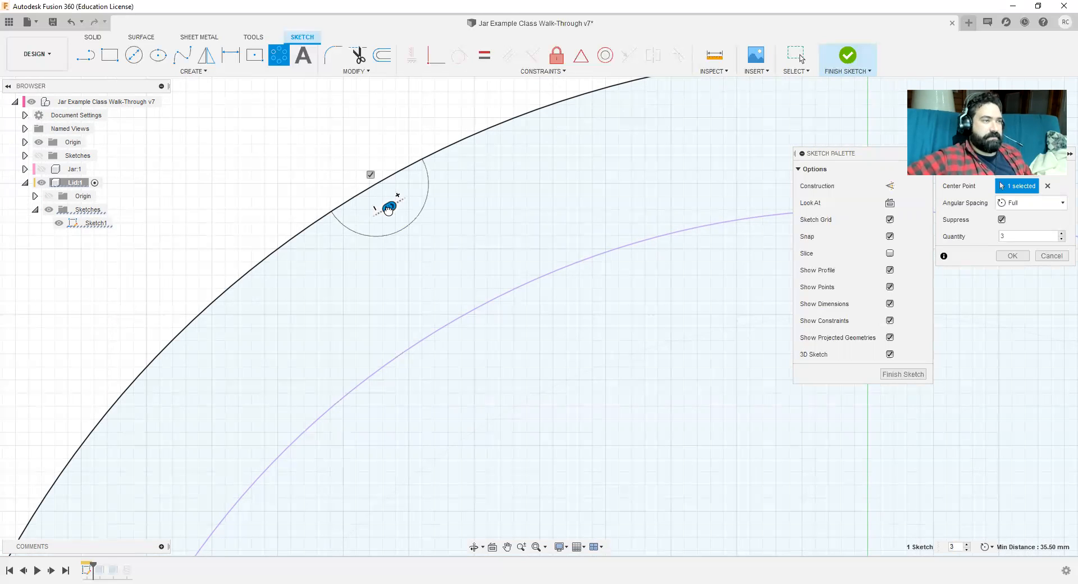
pyautogui.scroll(-5, 389, 211)
pyautogui.moveTo(389, 209); pyautogui.dragTo(649, 333)
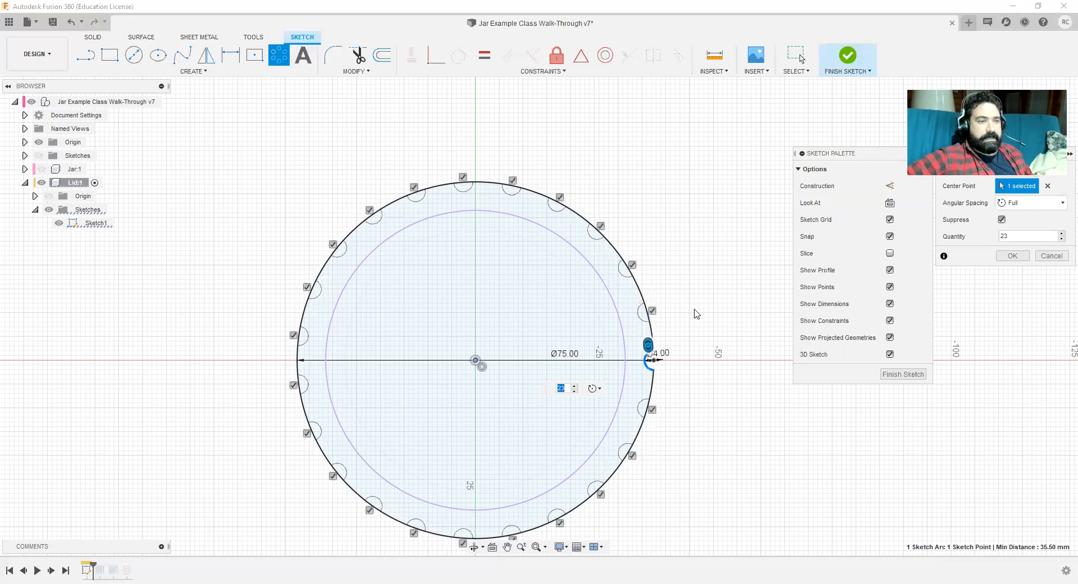
# Step: Set the circular notch pattern's quantity to 42 and complete the pattern
pyautogui.click(563, 389)
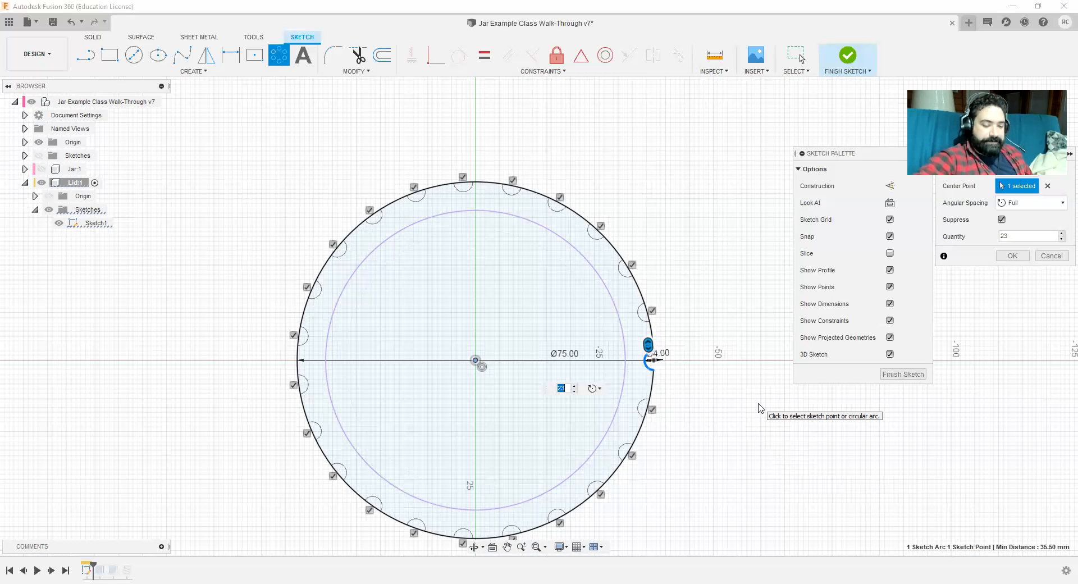
pyautogui.write('30')
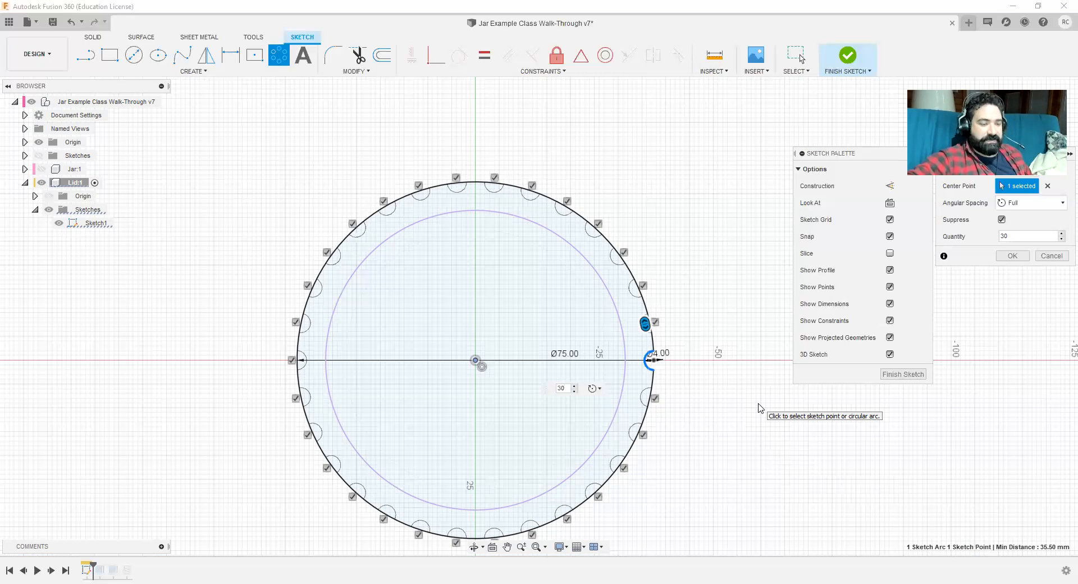
pyautogui.write('5')
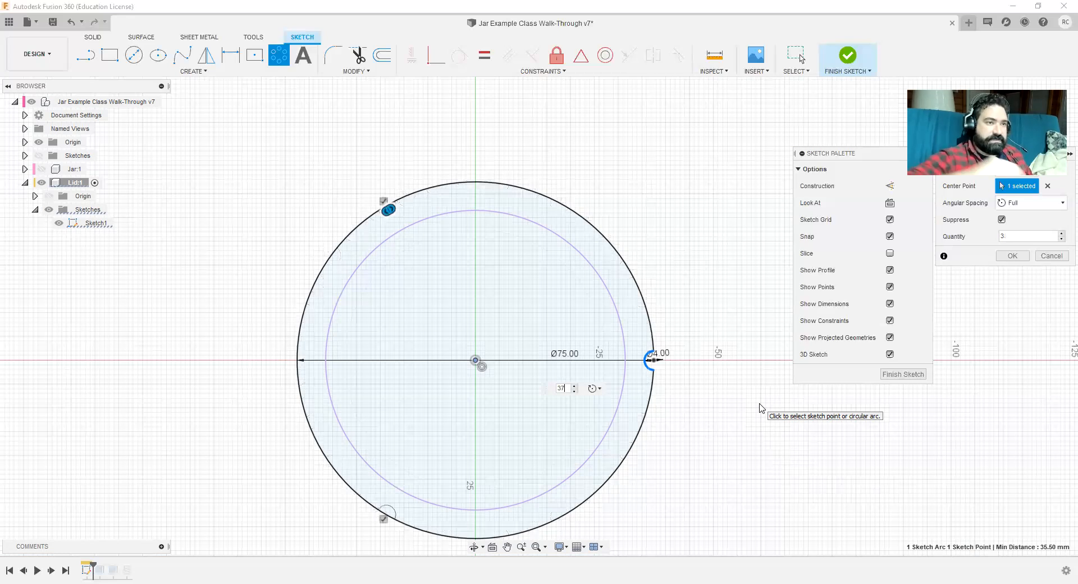
pyautogui.write('7')
pyautogui.press('BackSpace')
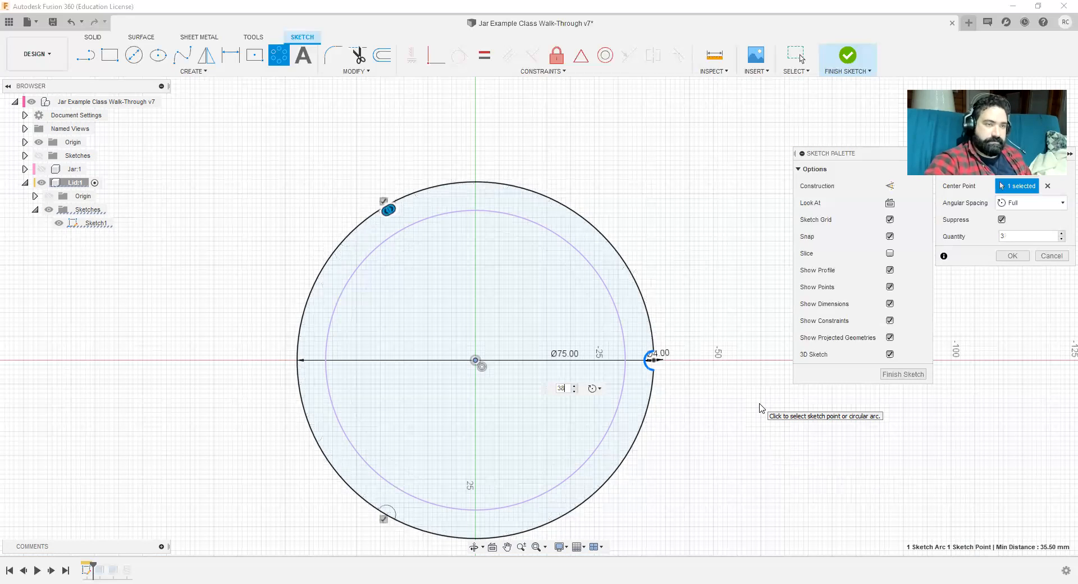
pyautogui.write('8')
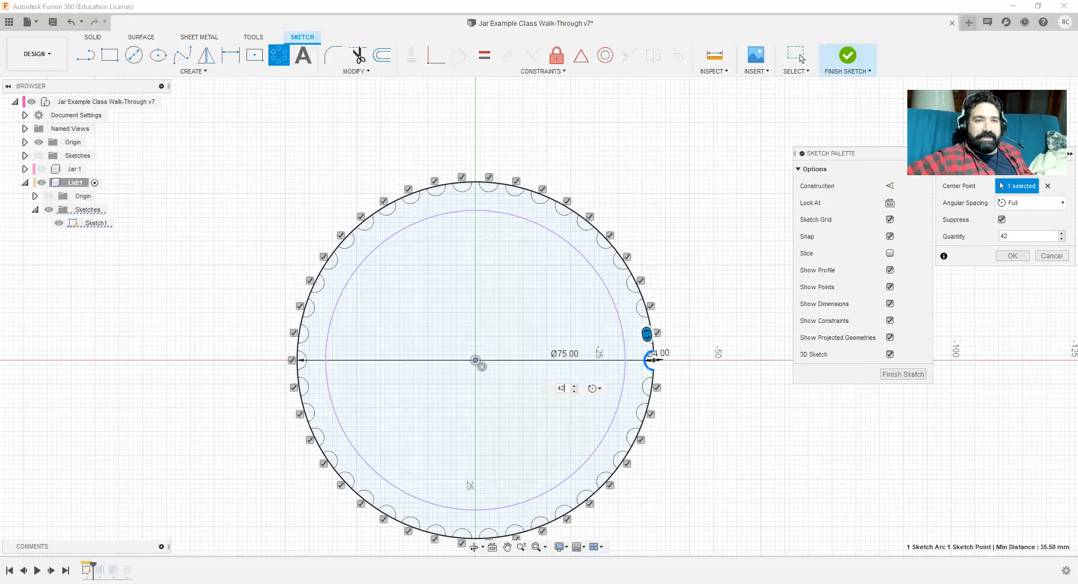
pyautogui.click(1013, 257)
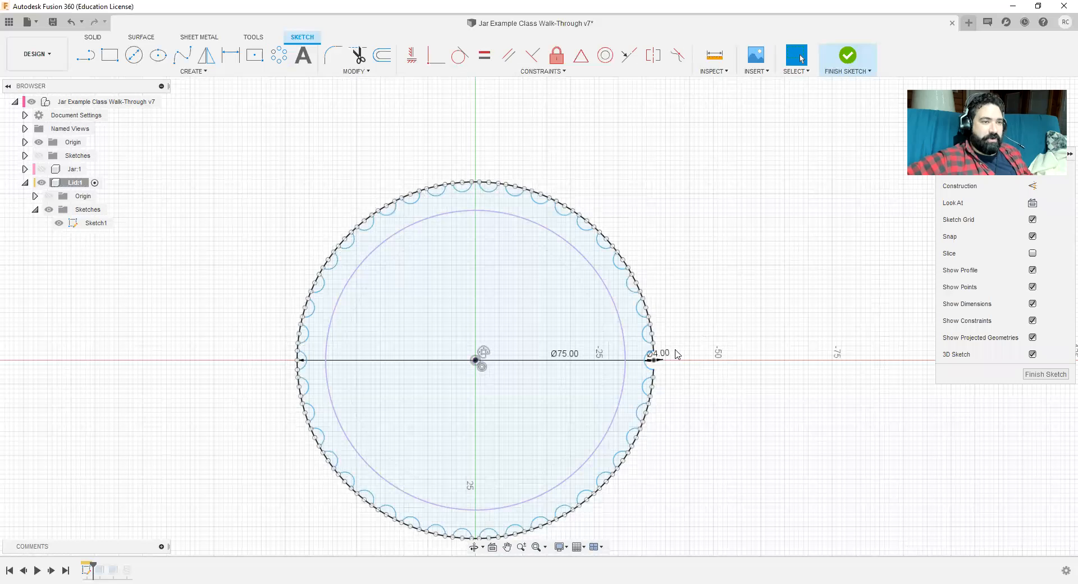
# Step: Trim the outer circle's segments across the notches in the upper-right quarter of the rim
pyautogui.scroll(3, 676, 353)
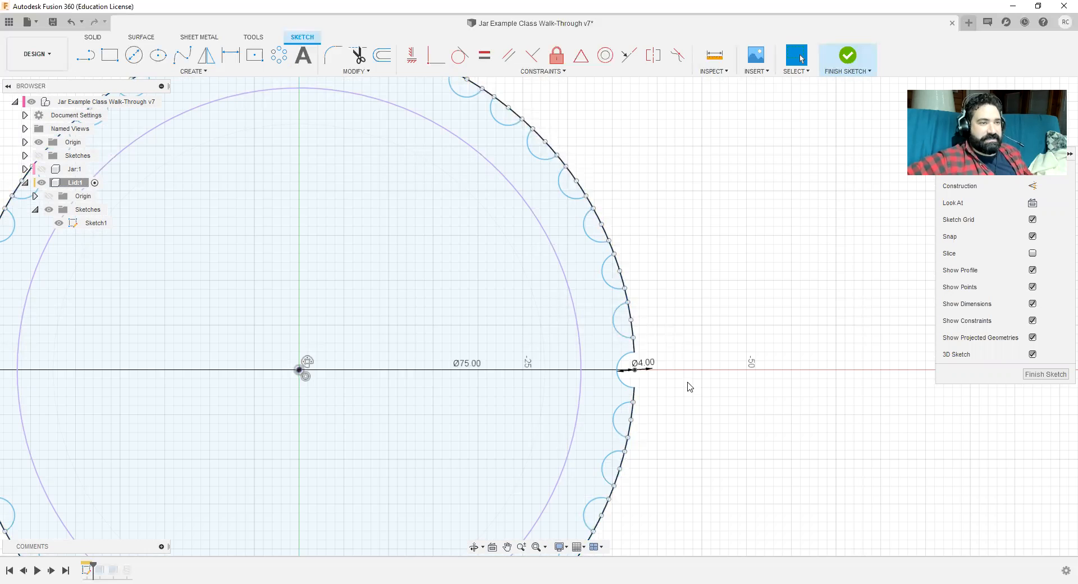
pyautogui.scroll(-3, 734, 407)
pyautogui.moveTo(778, 463); pyautogui.dragTo(759, 423, button='middle')
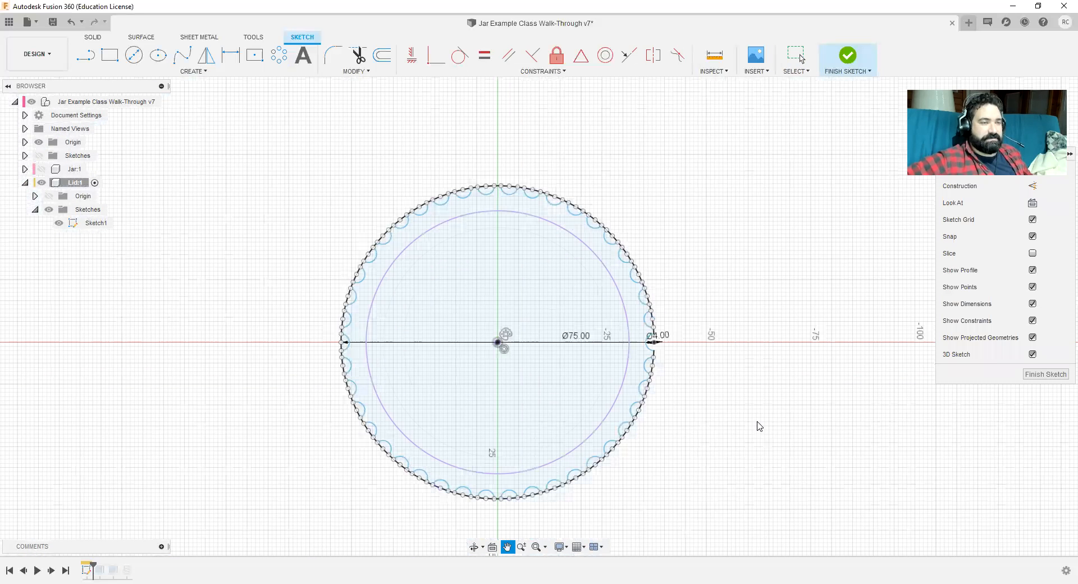
pyautogui.click(358, 54)
pyautogui.scroll(3, 699, 311)
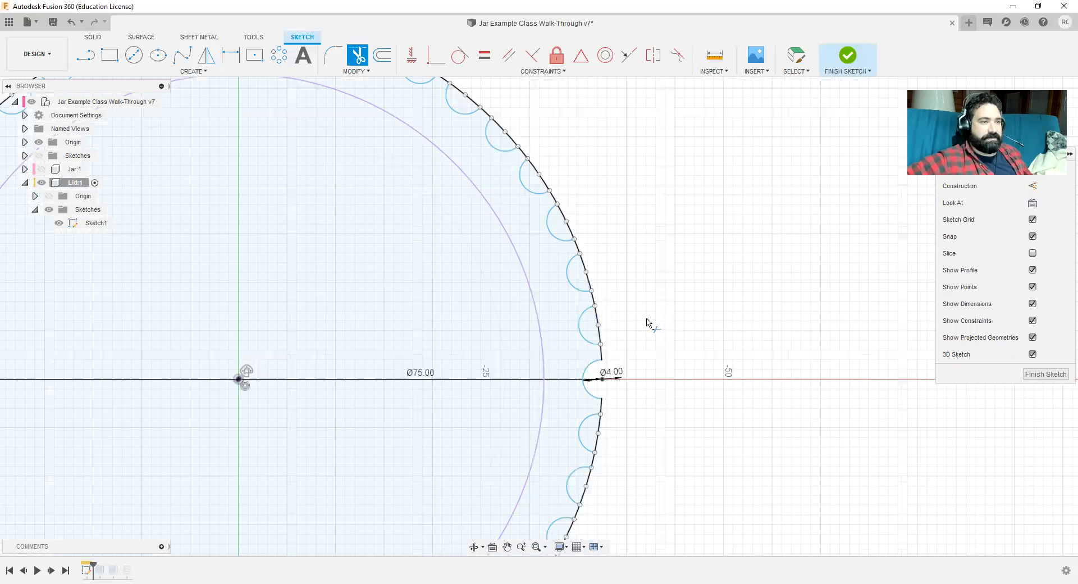
pyautogui.click(598, 317)
pyautogui.click(591, 282)
pyautogui.click(568, 218)
pyautogui.click(541, 178)
pyautogui.moveTo(593, 178); pyautogui.dragTo(733, 323, button='middle')
pyautogui.click(663, 303)
pyautogui.click(628, 271)
pyautogui.click(585, 238)
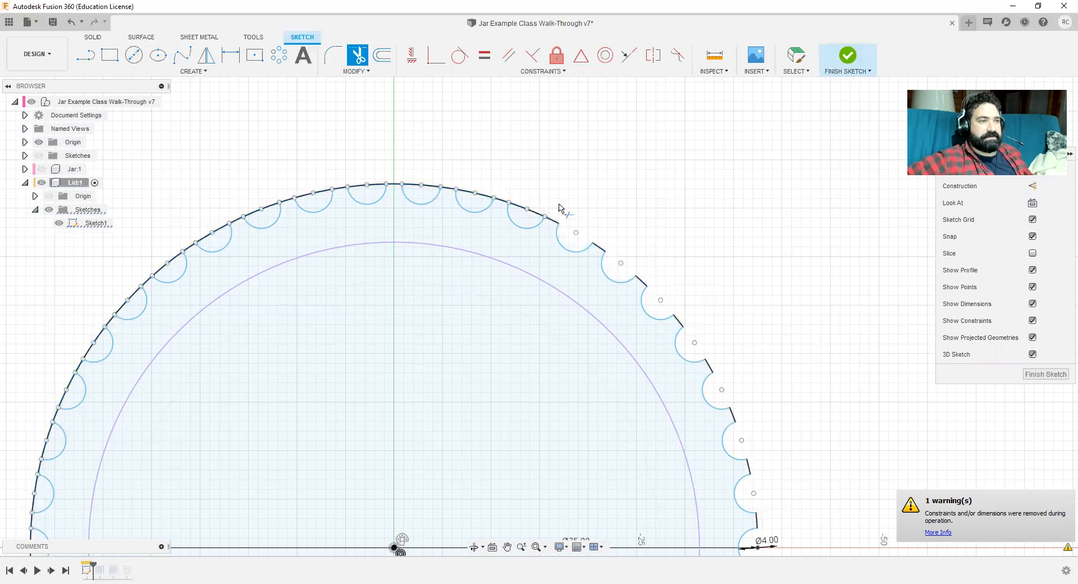
# Step: Trim the rim segments closing the notches across the top of the lid circle and into its upper-left quarter
pyautogui.click(534, 212)
pyautogui.click(484, 198)
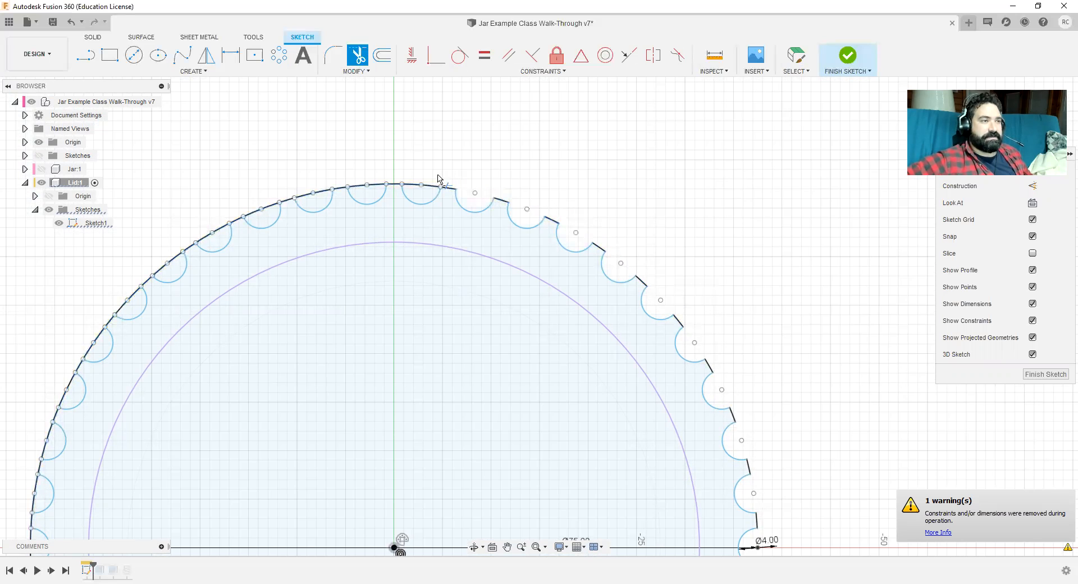
pyautogui.click(427, 185)
pyautogui.click(376, 186)
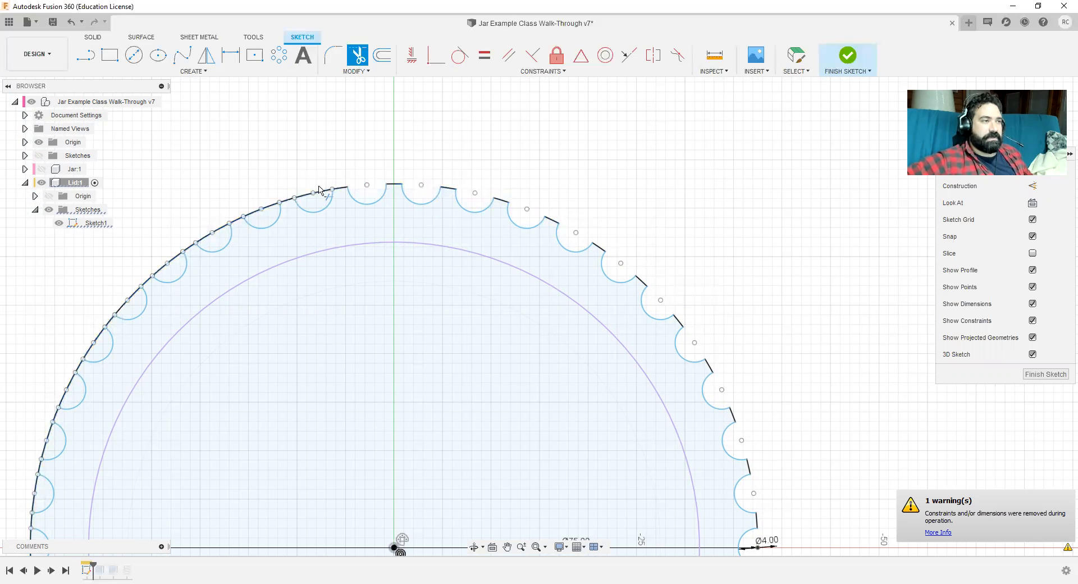
pyautogui.click(299, 191)
pyautogui.click(216, 213)
pyautogui.click(223, 230)
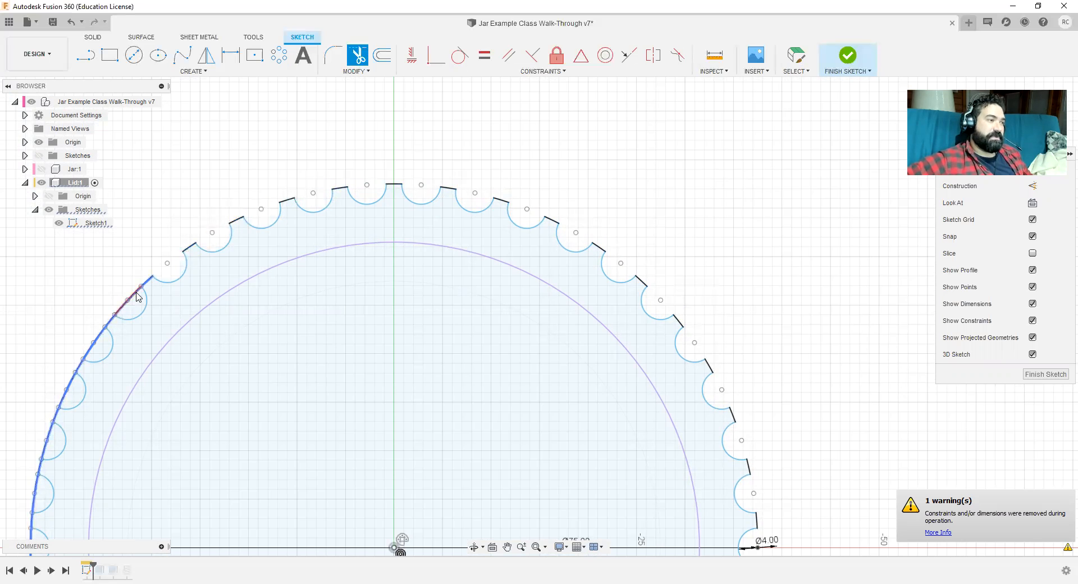
# Step: Trim the rim segments closing the remaining upper-left notches down towards the horizontal axis
pyautogui.moveTo(211, 251); pyautogui.dragTo(296, 210, button='middle')
pyautogui.press('t')
pyautogui.click(298, 223)
pyautogui.click(260, 289)
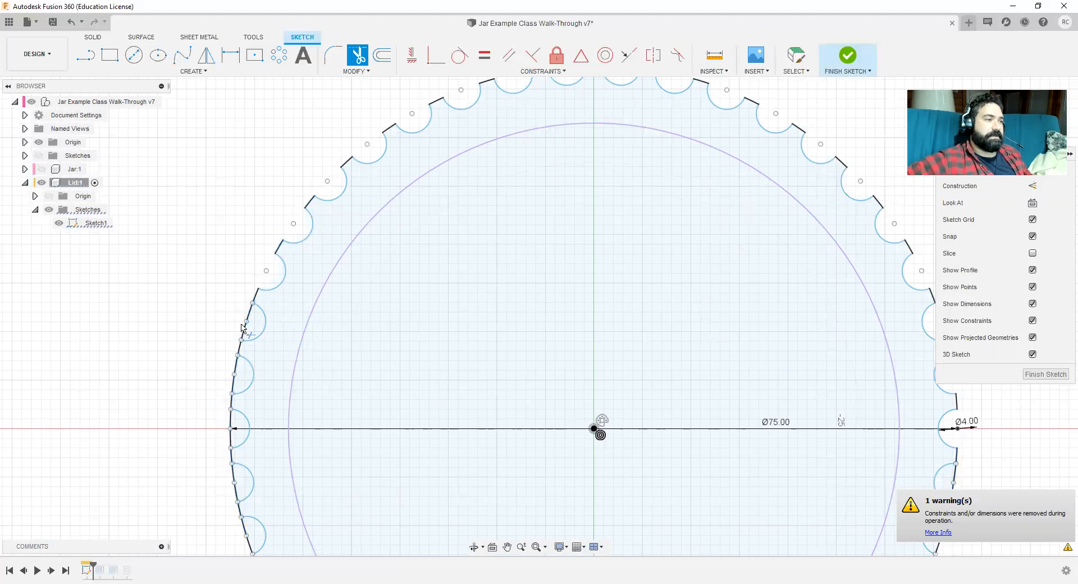
pyautogui.click(241, 340)
pyautogui.click(238, 365)
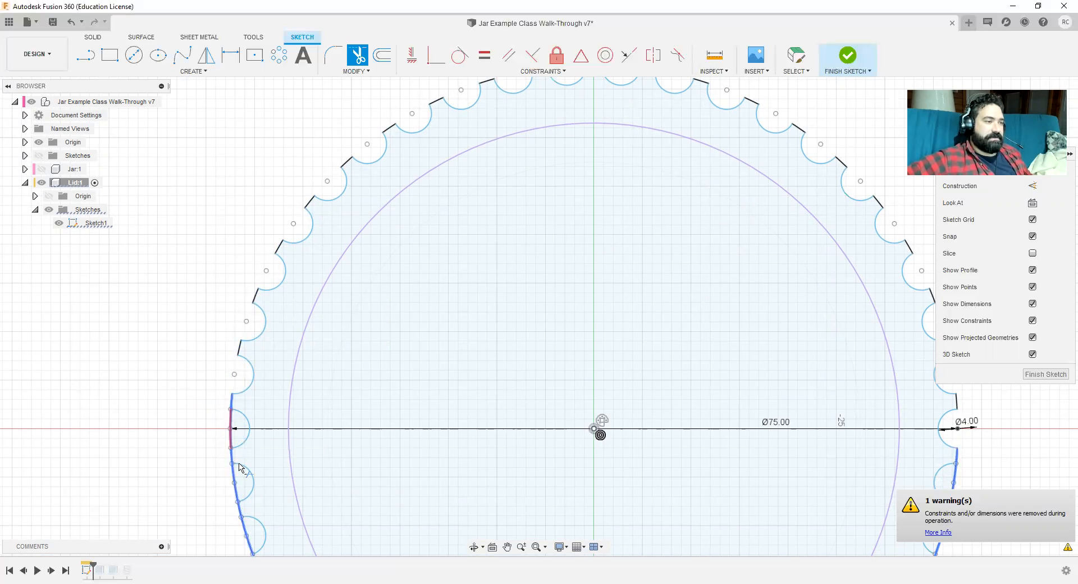
# Step: Trim the rim segments across the notches from the horizontal axis through the lower-left quarter of the lid circle
pyautogui.moveTo(393, 477); pyautogui.dragTo(489, 186, button='middle')
pyautogui.click(336, 286)
pyautogui.click(359, 327)
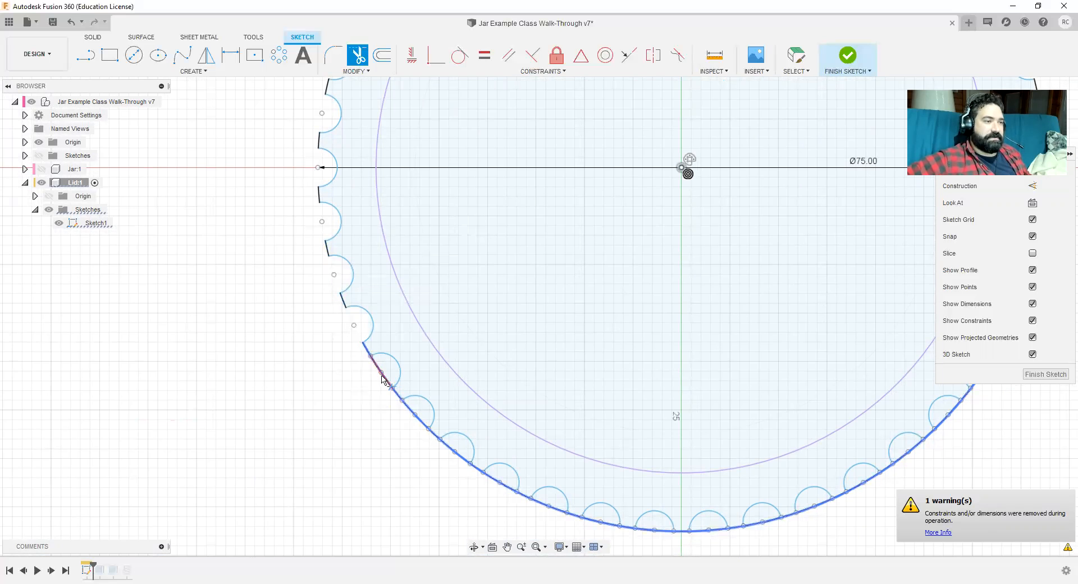
pyautogui.click(381, 376)
pyautogui.click(414, 415)
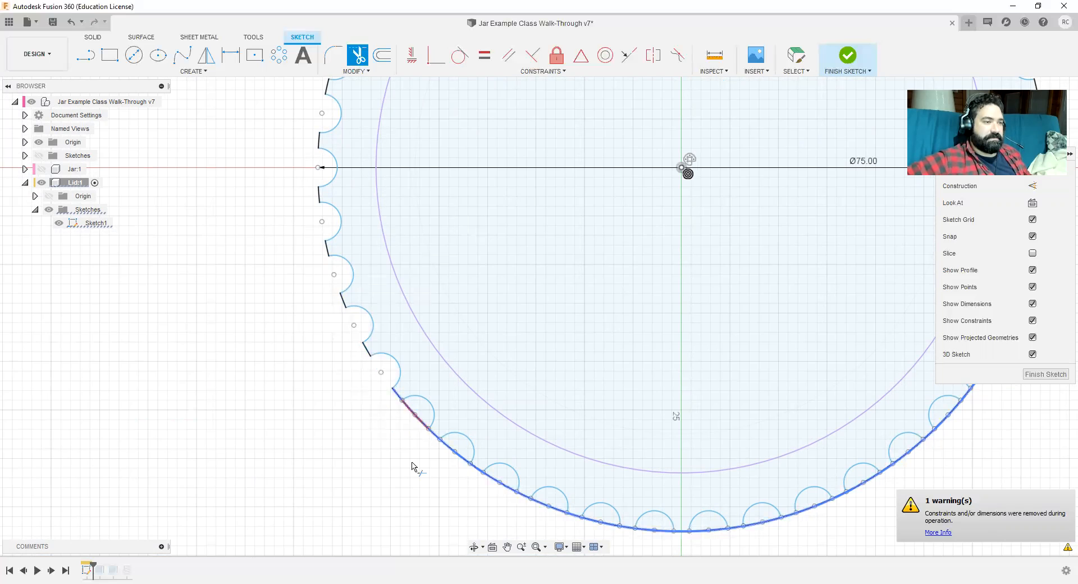
pyautogui.click(466, 463)
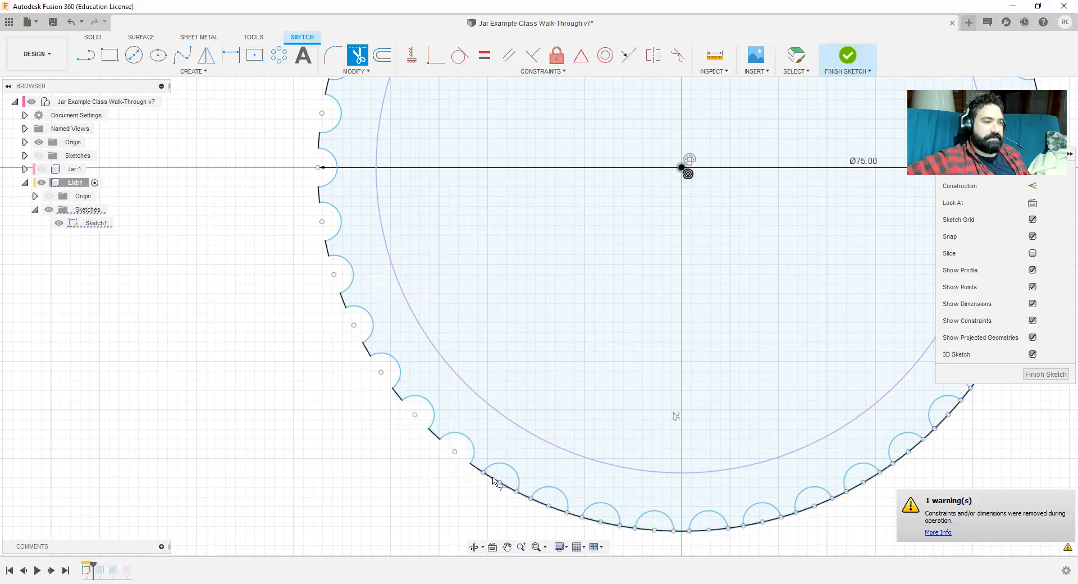
pyautogui.click(497, 499)
pyautogui.click(548, 509)
# Step: Undo the mistaken trim of the short rim segment between two notches near the bottom of the circle
pyautogui.click(597, 521)
pyautogui.moveTo(675, 518); pyautogui.dragTo(543, 351, button='middle')
pyautogui.scroll(3, 441, 363)
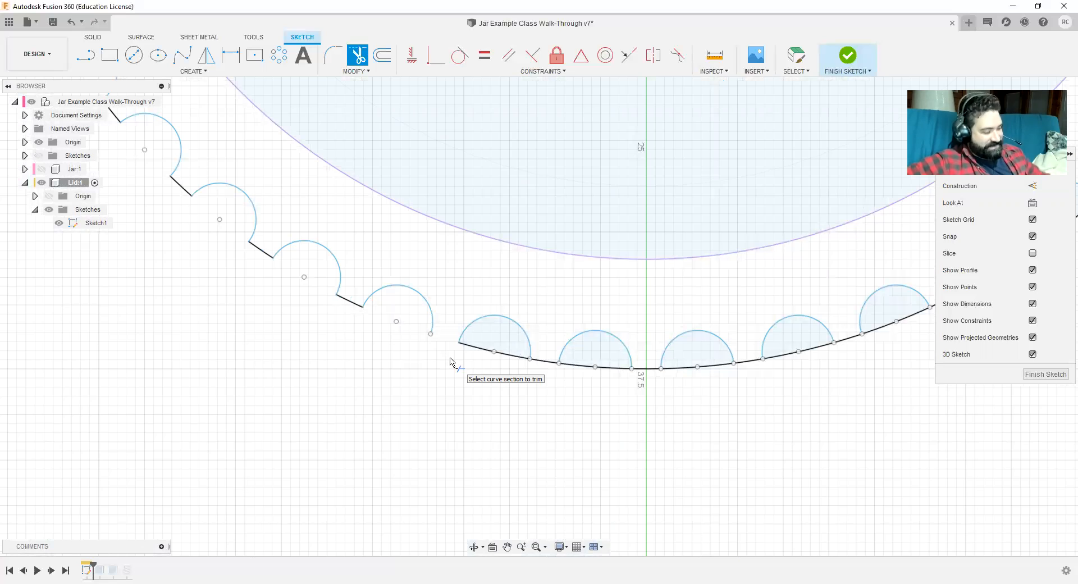
pyautogui.press('Escape')
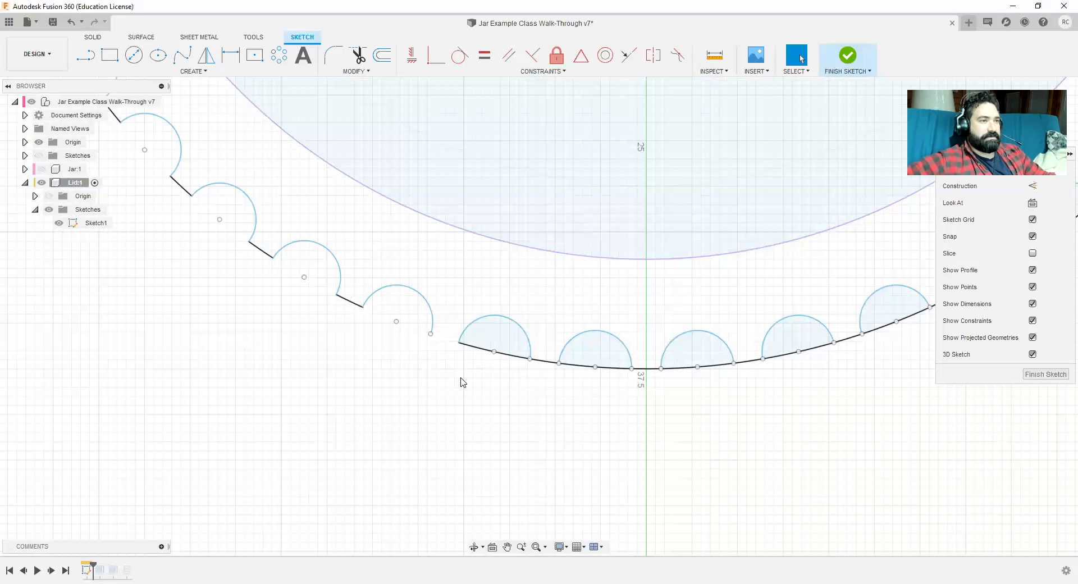
pyautogui.scroll(-5, 474, 402)
pyautogui.moveTo(725, 405); pyautogui.dragTo(730, 449, button='middle')
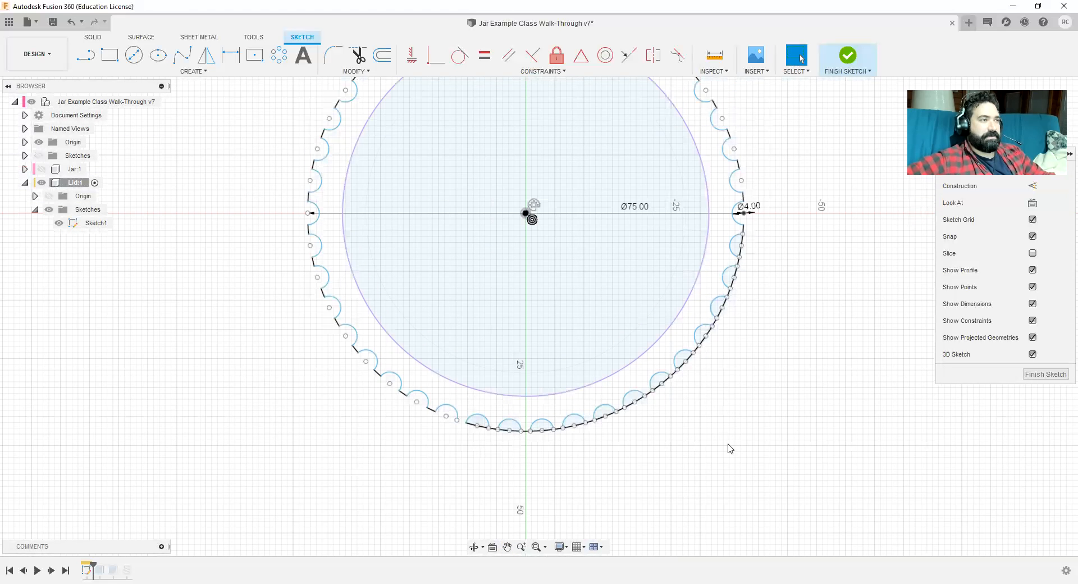
pyautogui.scroll(4, 434, 396)
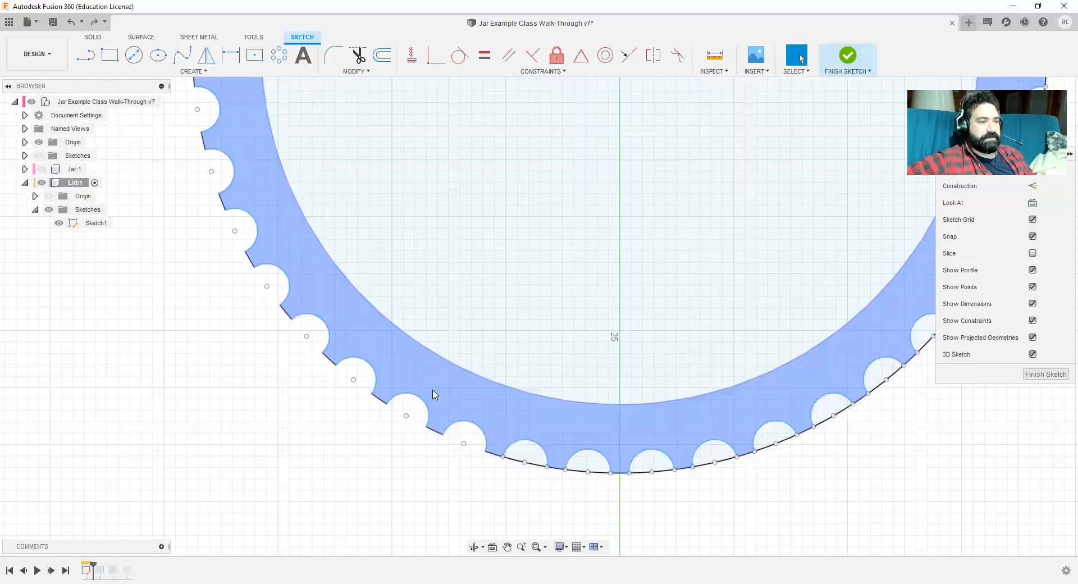
pyautogui.moveTo(539, 489); pyautogui.dragTo(465, 335, button='middle')
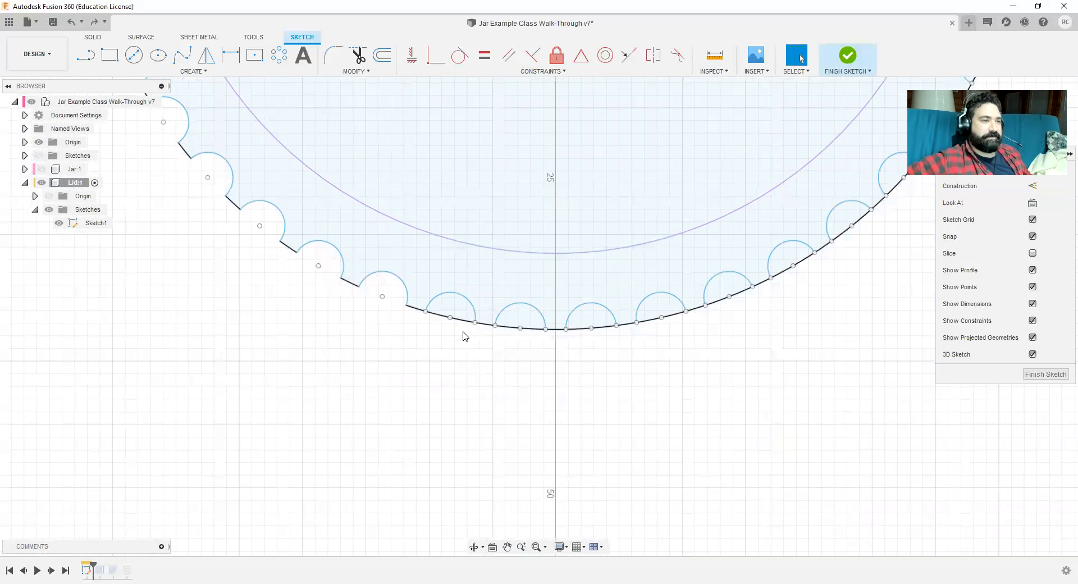
# Step: Trim the rim segments closing the notches along the bottom of the circle and into its lower-right quarter
pyautogui.press('t')
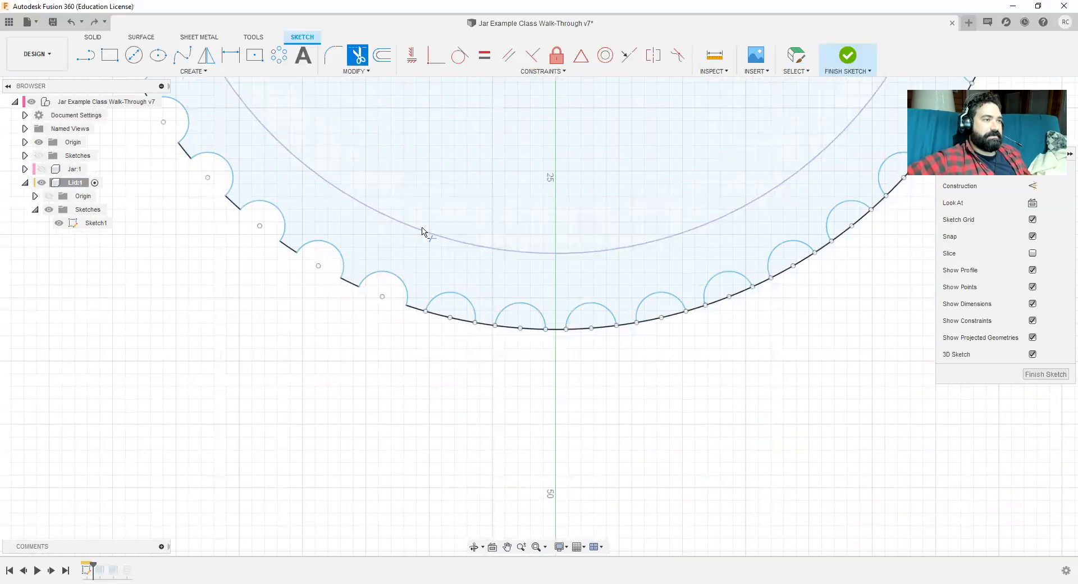
pyautogui.click(462, 321)
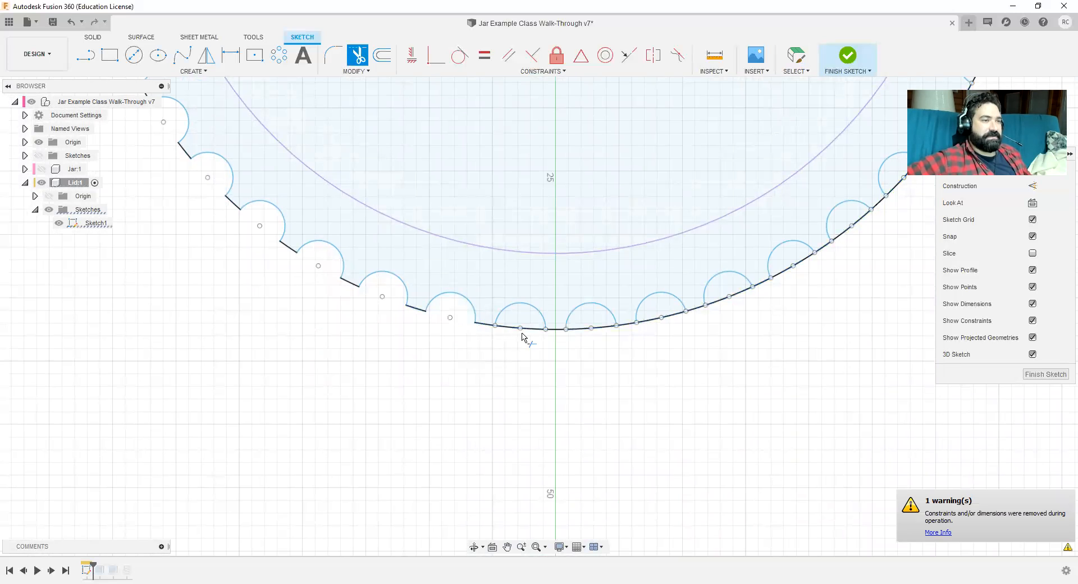
pyautogui.click(595, 329)
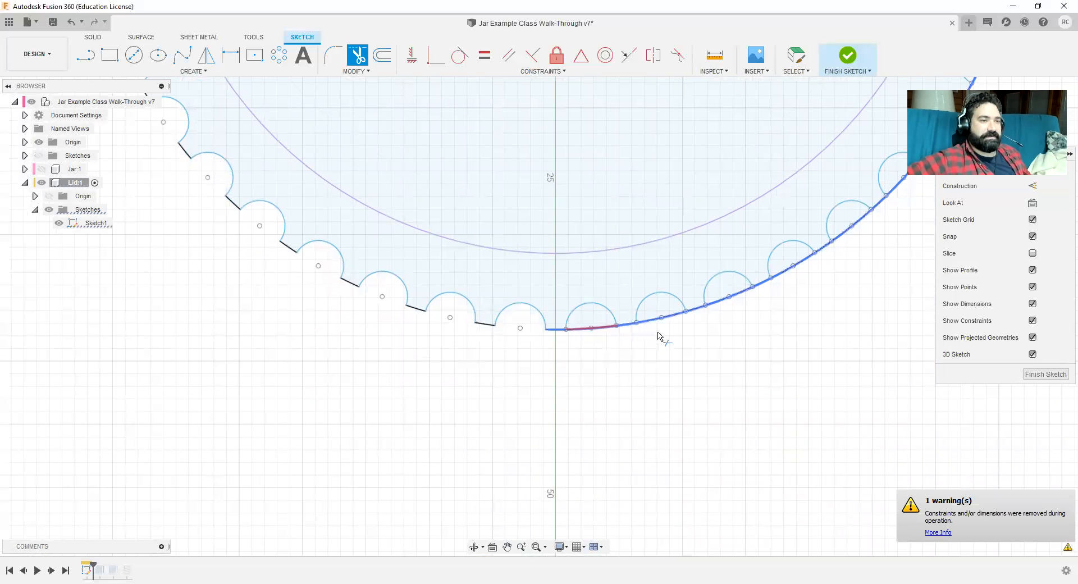
pyautogui.click(731, 298)
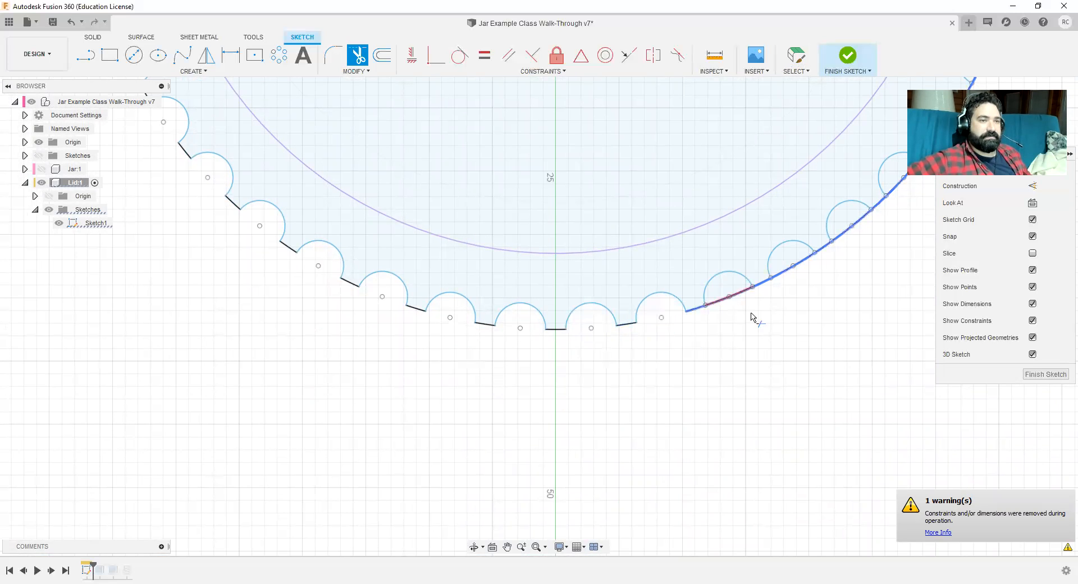
pyautogui.click(791, 272)
pyautogui.click(853, 226)
# Step: Trim the last rim segments closing the lower-right notches up to the original 4 mm notch
pyautogui.moveTo(842, 308); pyautogui.dragTo(573, 433, button='middle')
pyautogui.click(636, 305)
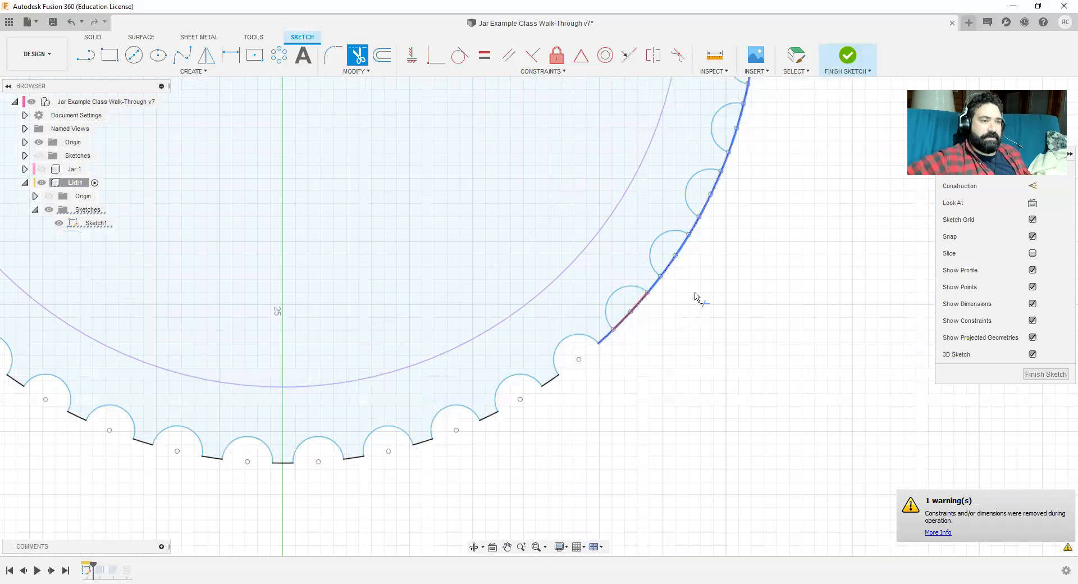
pyautogui.click(680, 261)
pyautogui.click(714, 196)
pyautogui.moveTo(782, 260); pyautogui.dragTo(710, 454, button='middle')
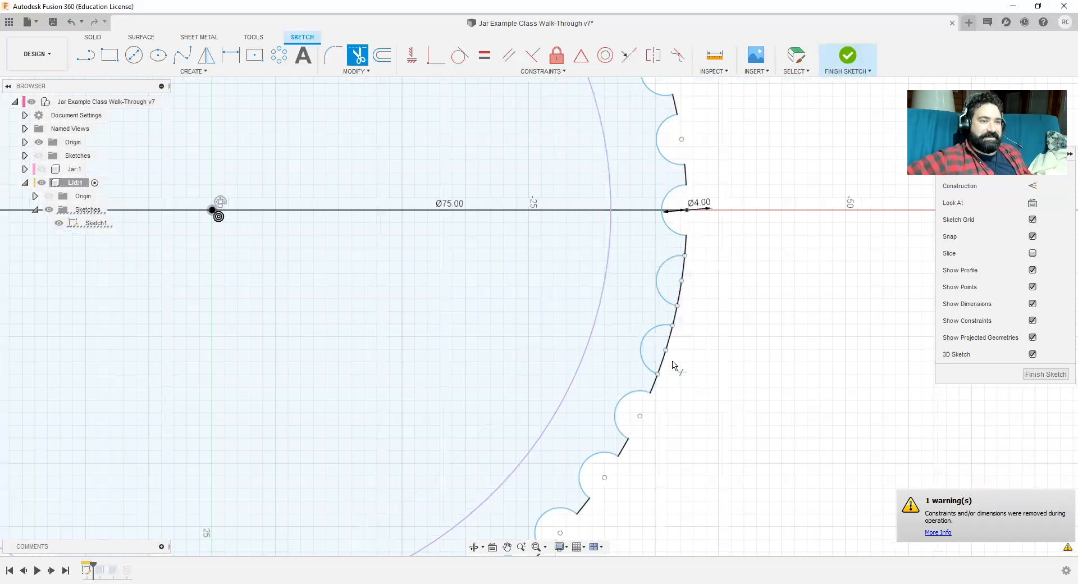
pyautogui.click(681, 275)
pyautogui.scroll(-5, 744, 388)
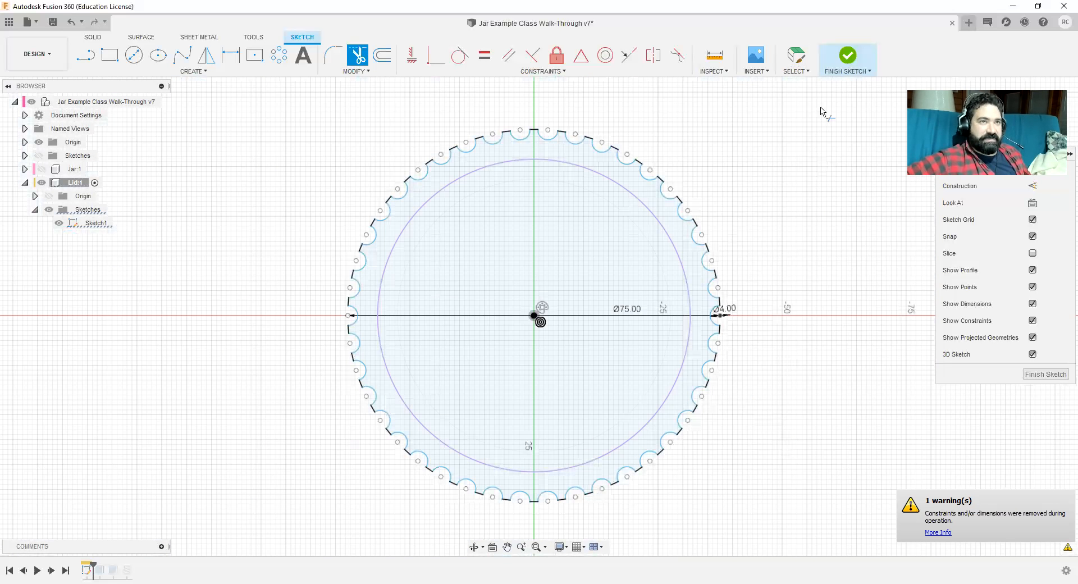
# Step: Finish the sketch and advance the timeline marker to the end to rebuild the lid with its extrusions and thread
pyautogui.click(848, 56)
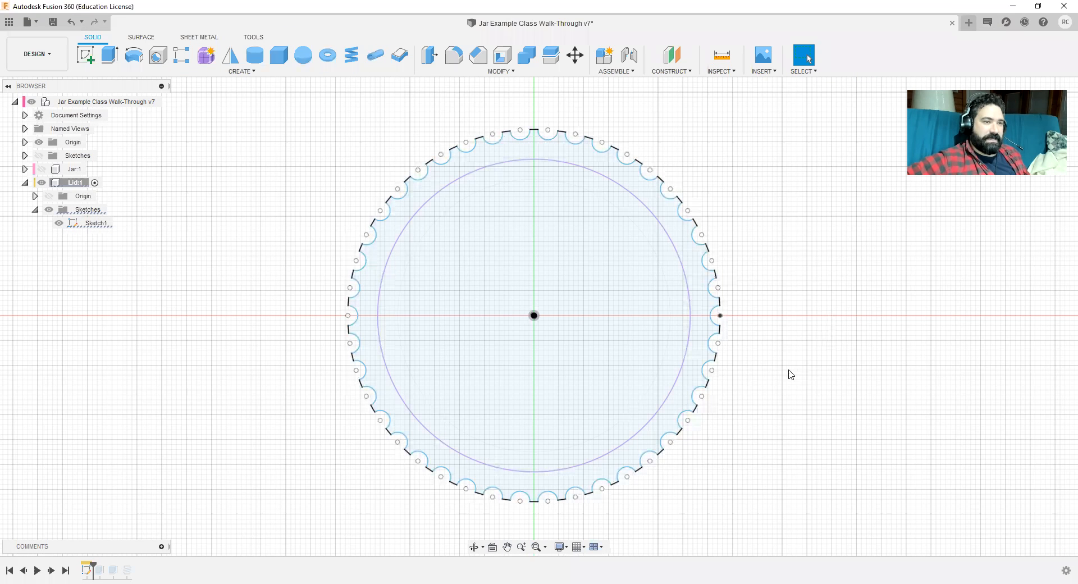
pyautogui.keyDown('shift'); pyautogui.moveTo(765, 431); pyautogui.dragTo(755, 376, button='middle'); pyautogui.keyUp('shift')
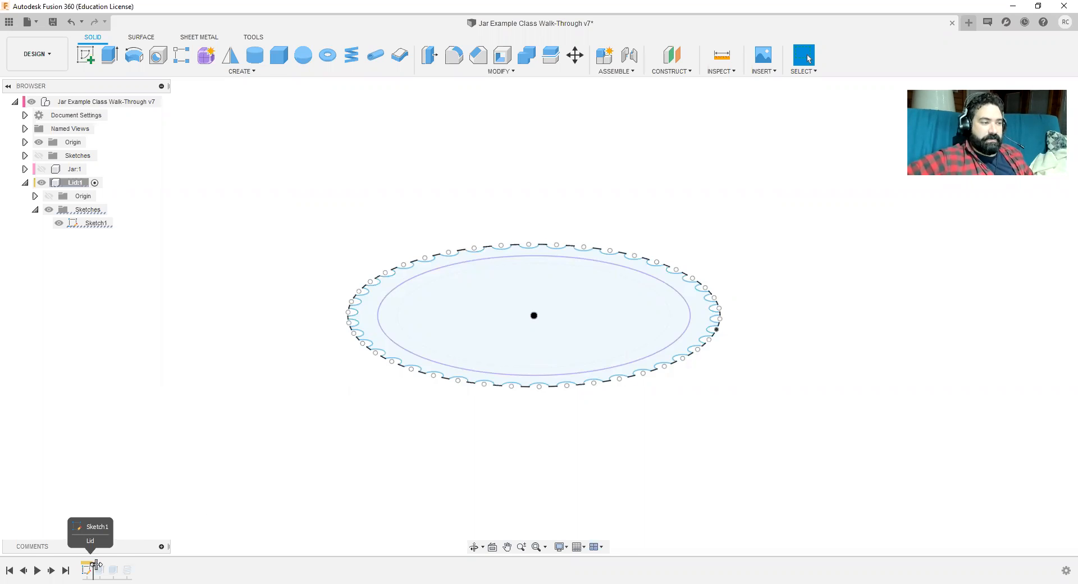
pyautogui.moveTo(92, 568); pyautogui.dragTo(101, 567)
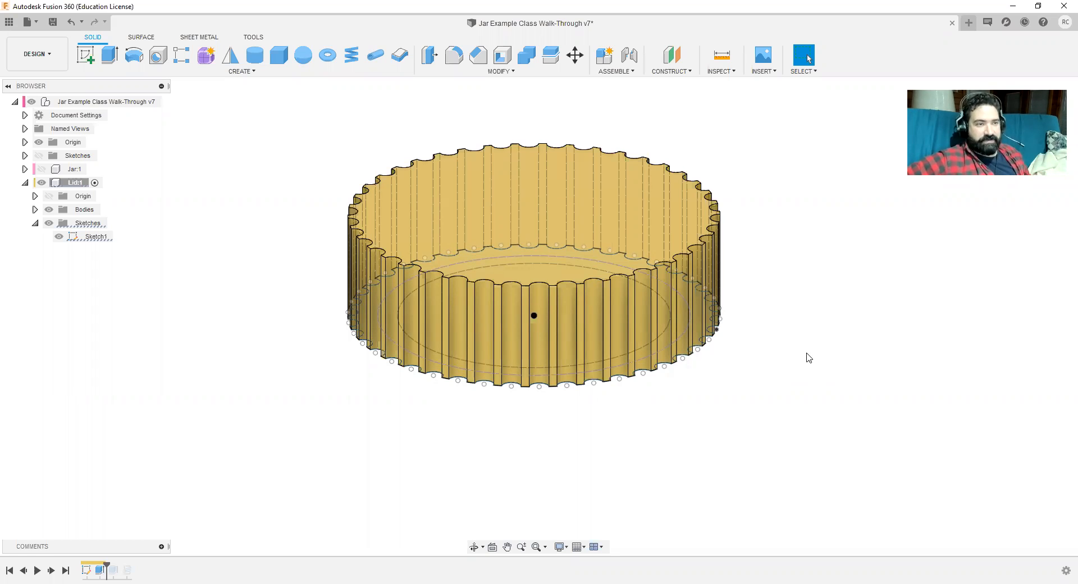
pyautogui.moveTo(107, 565); pyautogui.dragTo(133, 565)
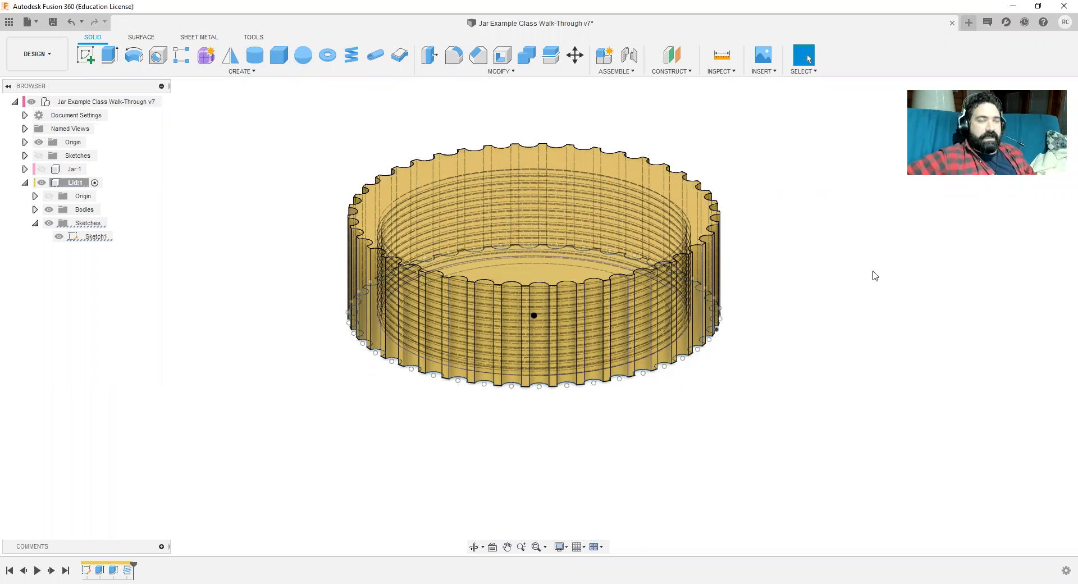
pyautogui.moveTo(856, 366); pyautogui.dragTo(833, 388, button='middle')
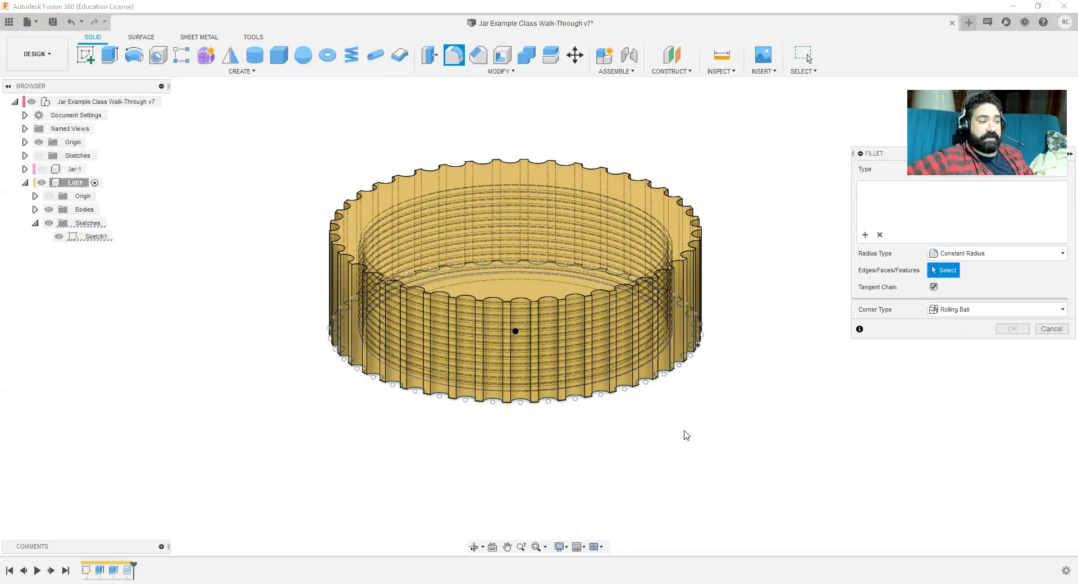
# Step: Close the fillet command without rounding any edges and save a new version of the design
pyautogui.click(1048, 329)
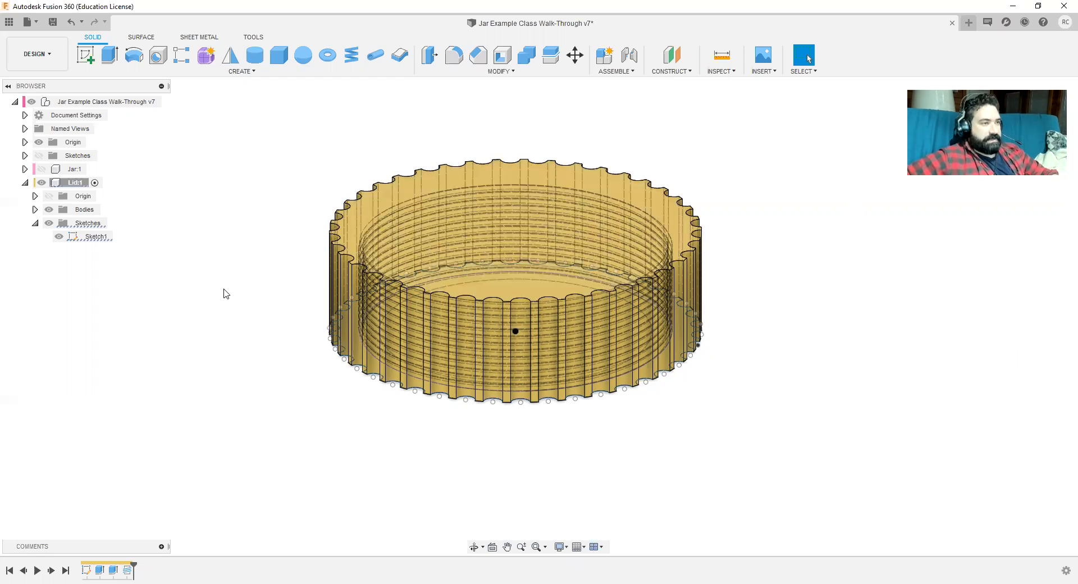
pyautogui.hotkey('ctrl', 's')
pyautogui.press('Return')
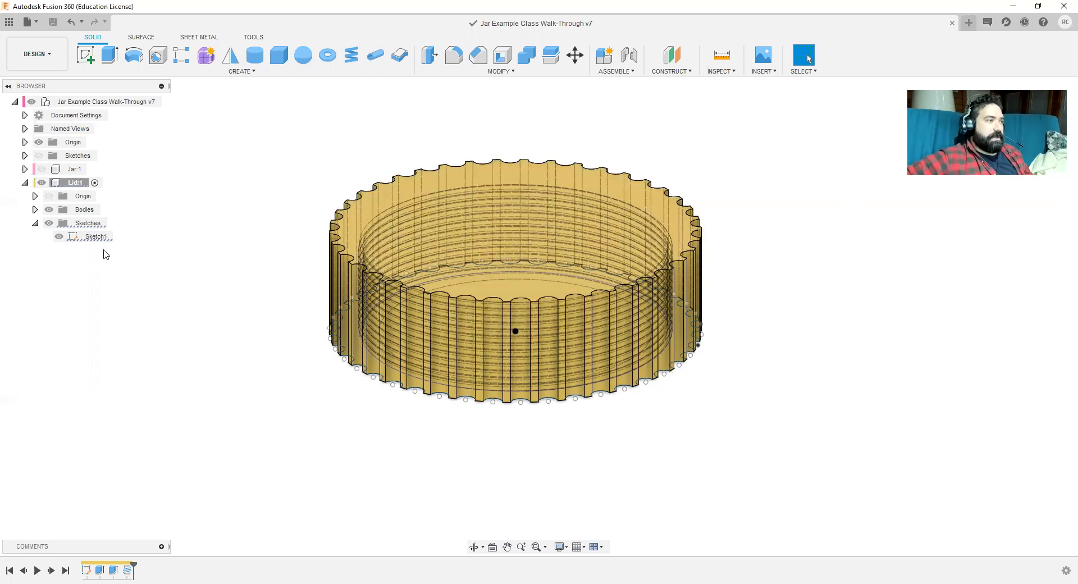
# Step: Activate the top-level assembly and create an internal component named Lid 2 under it
pyautogui.click(26, 184)
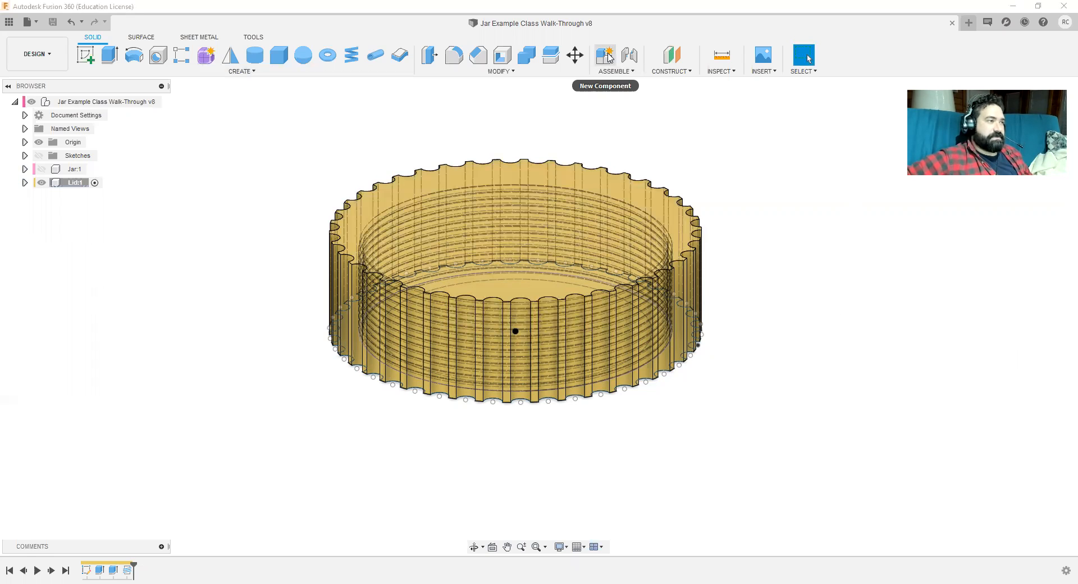
pyautogui.click(95, 184)
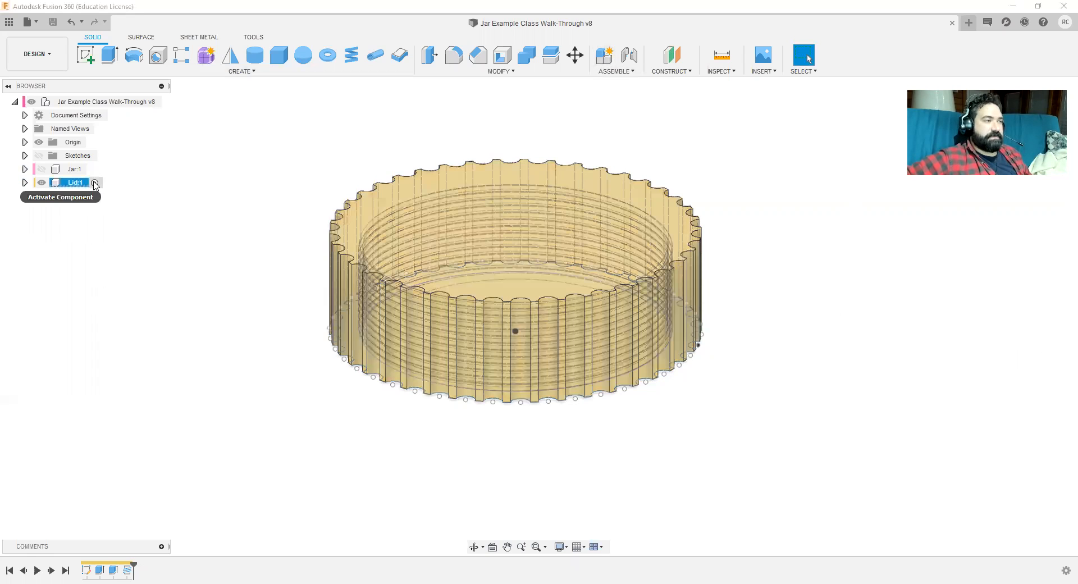
pyautogui.click(94, 183)
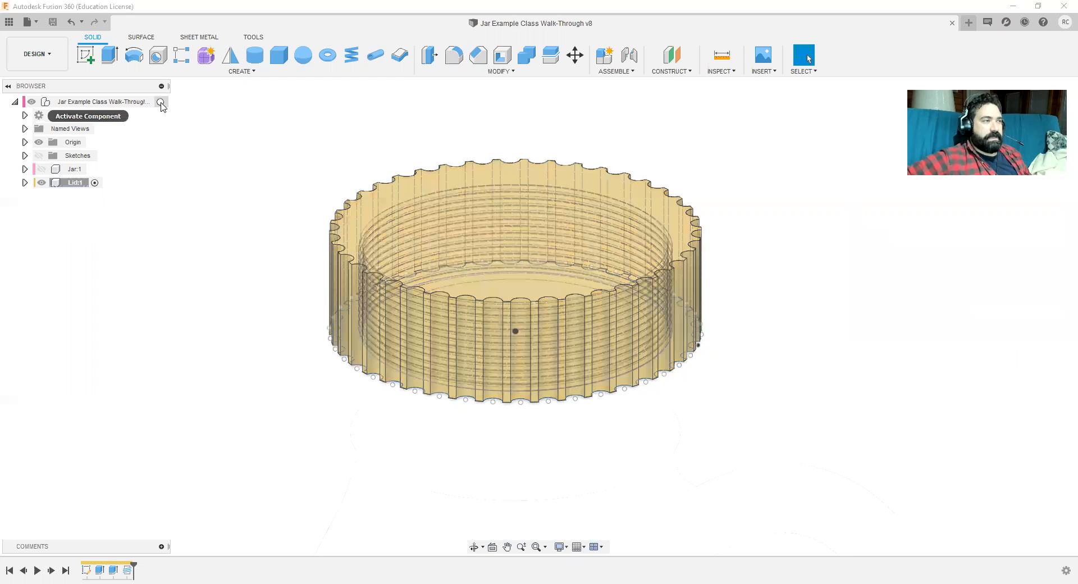
pyautogui.click(161, 102)
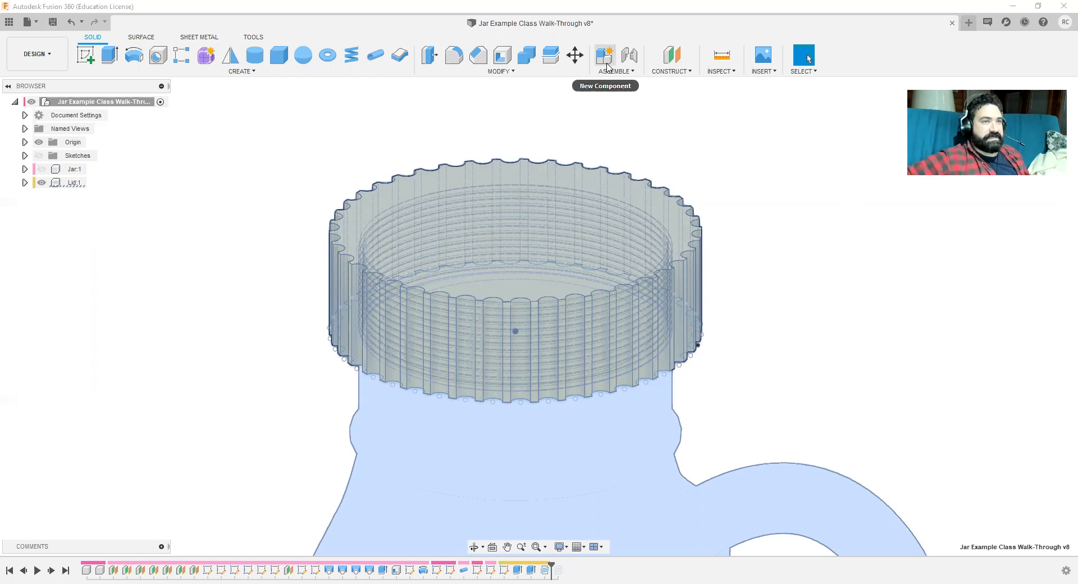
pyautogui.click(606, 55)
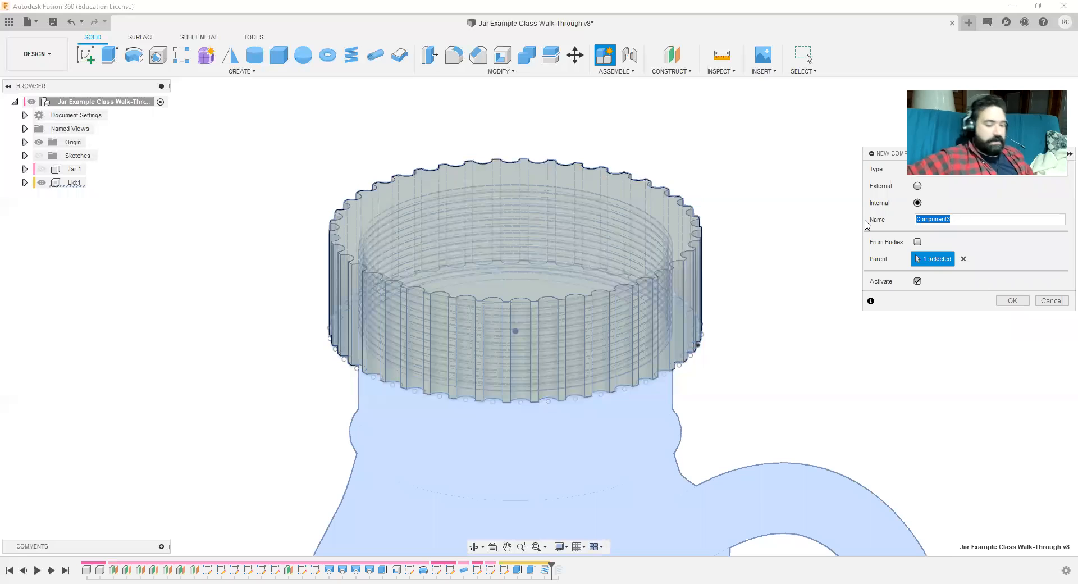
pyautogui.write('L')
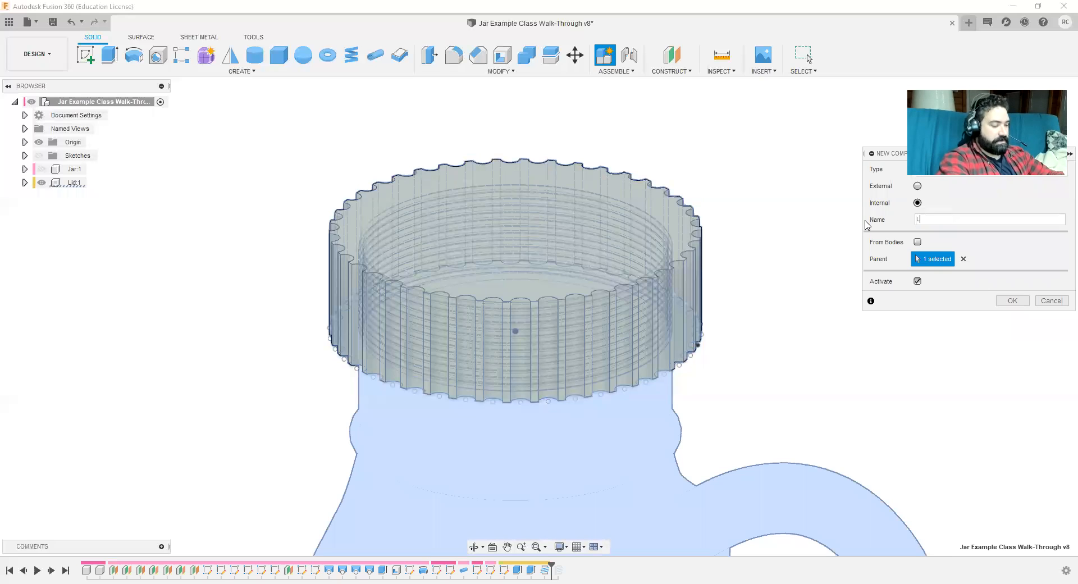
pyautogui.write('id 2')
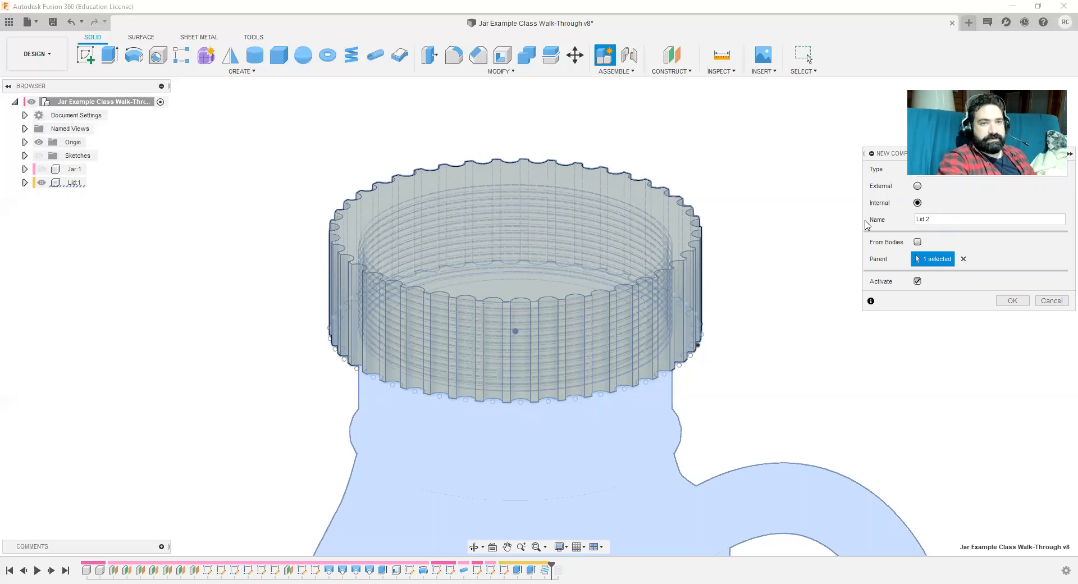
pyautogui.press('Return')
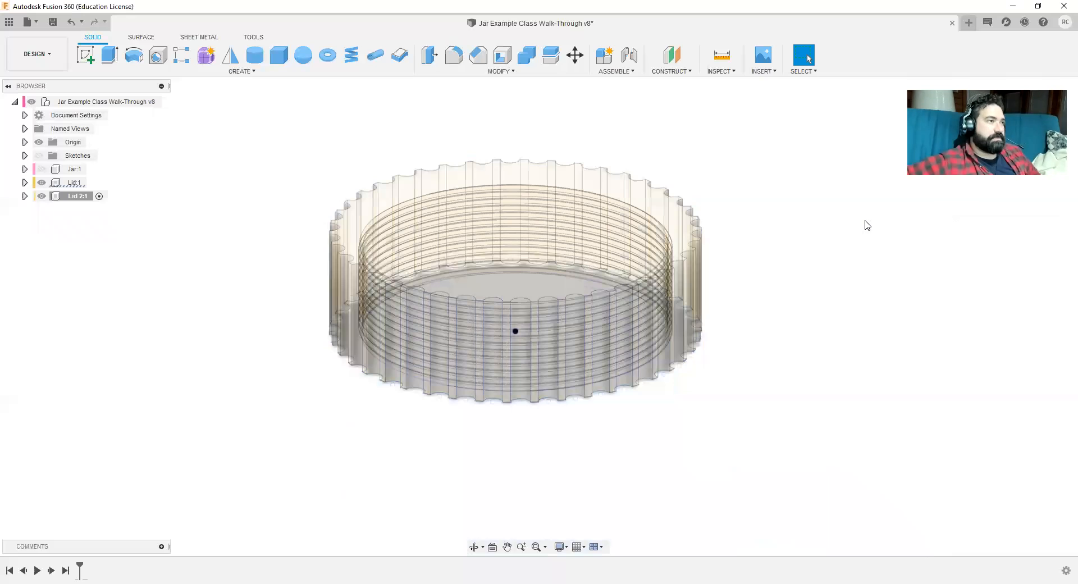
pyautogui.click(25, 196)
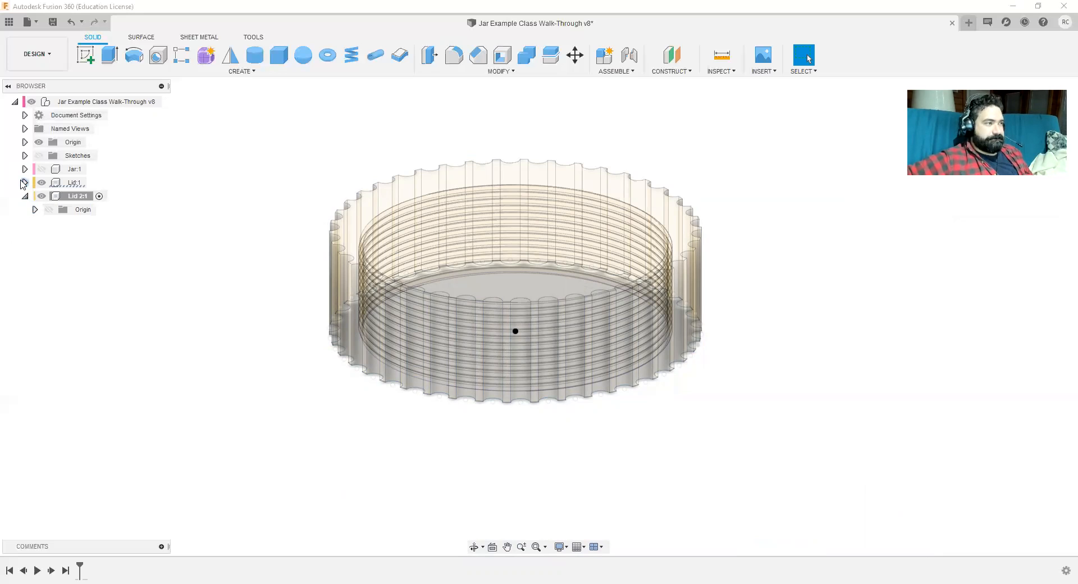
pyautogui.click(25, 182)
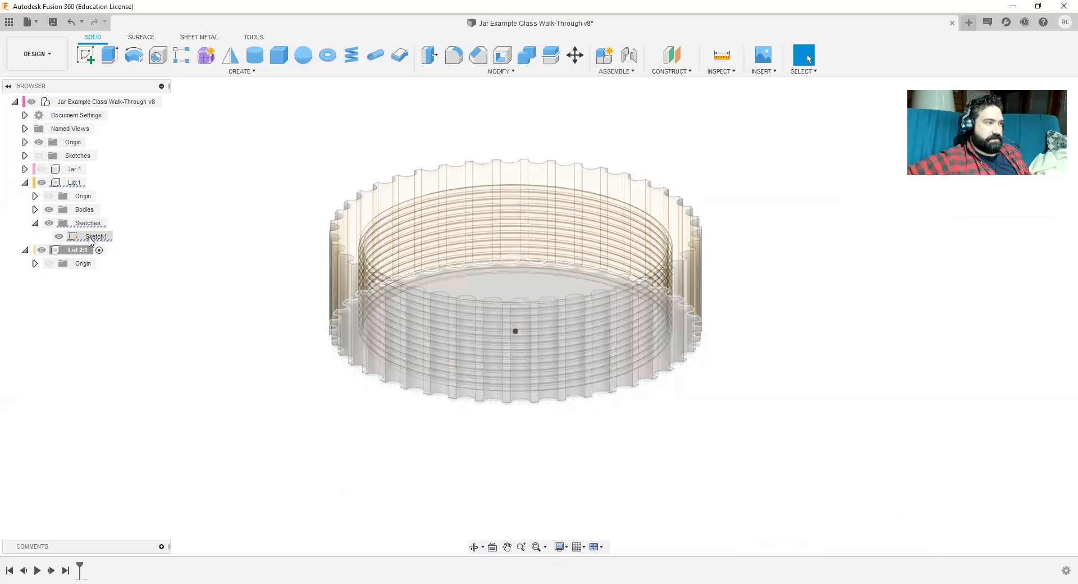
pyautogui.click(84, 183)
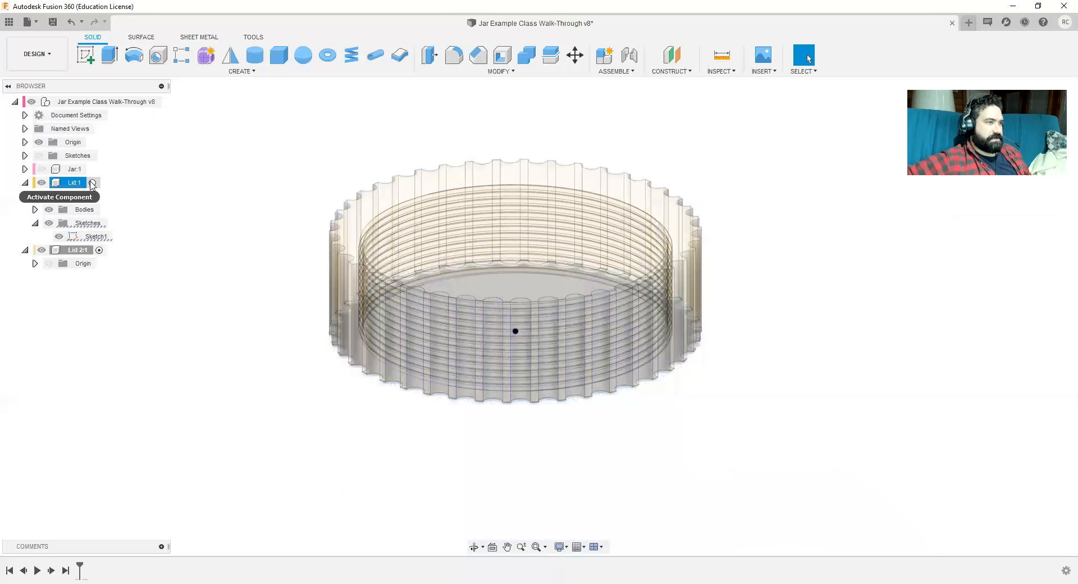
pyautogui.click(93, 182)
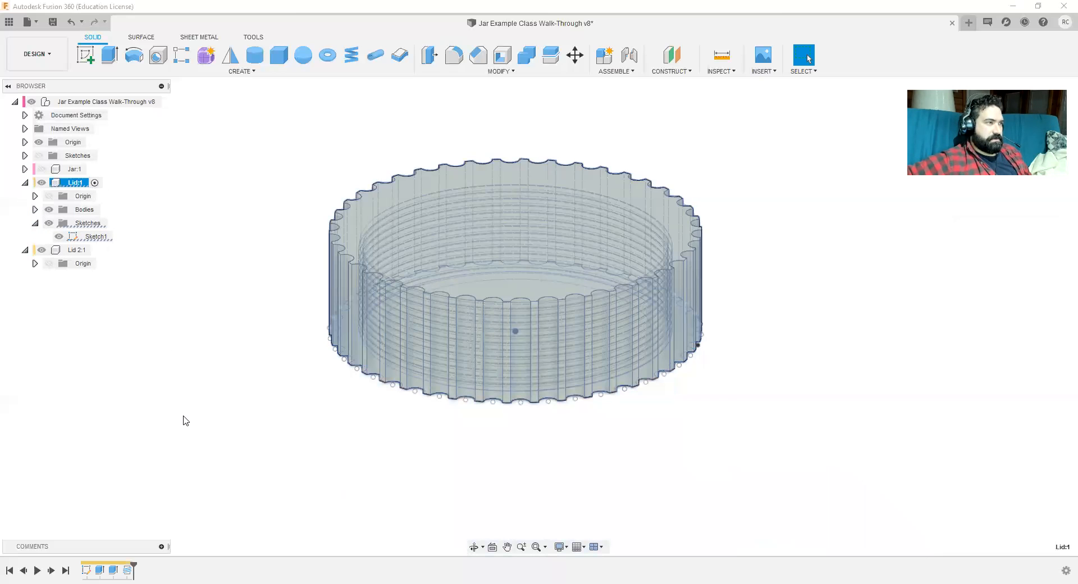
pyautogui.click(186, 420)
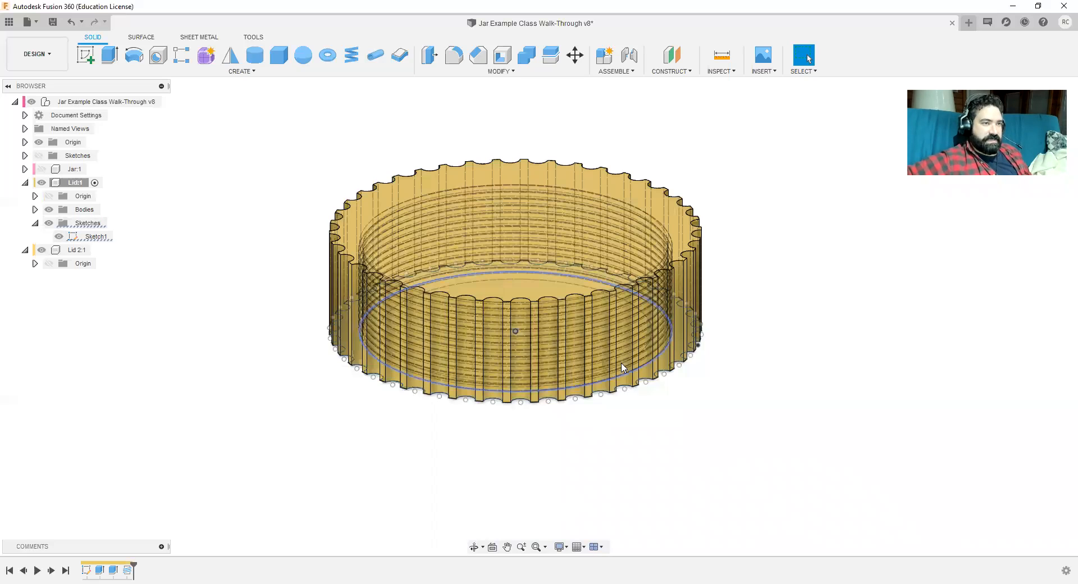
pyautogui.click(35, 224)
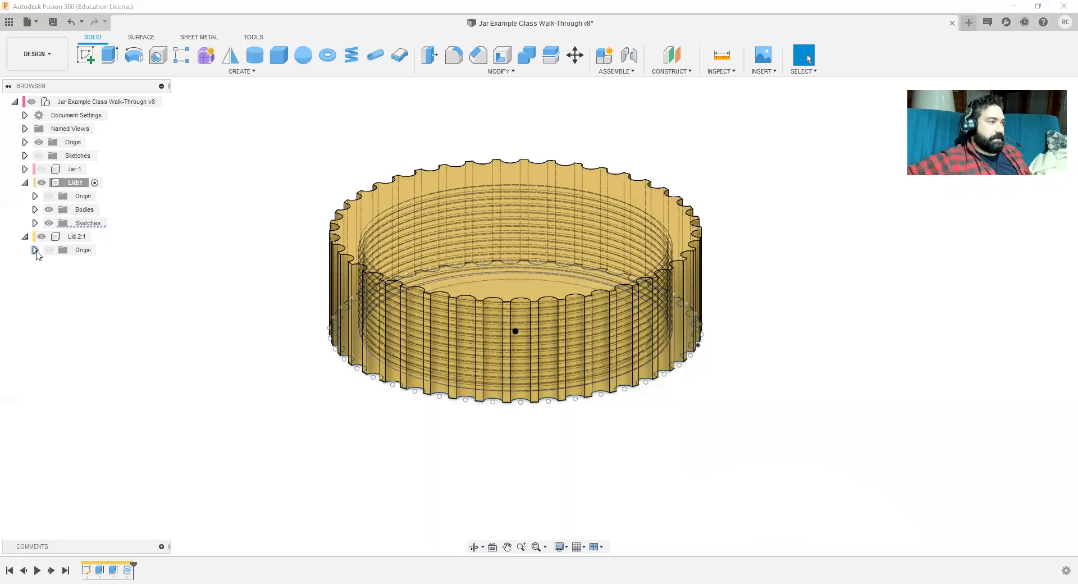
pyautogui.click(99, 236)
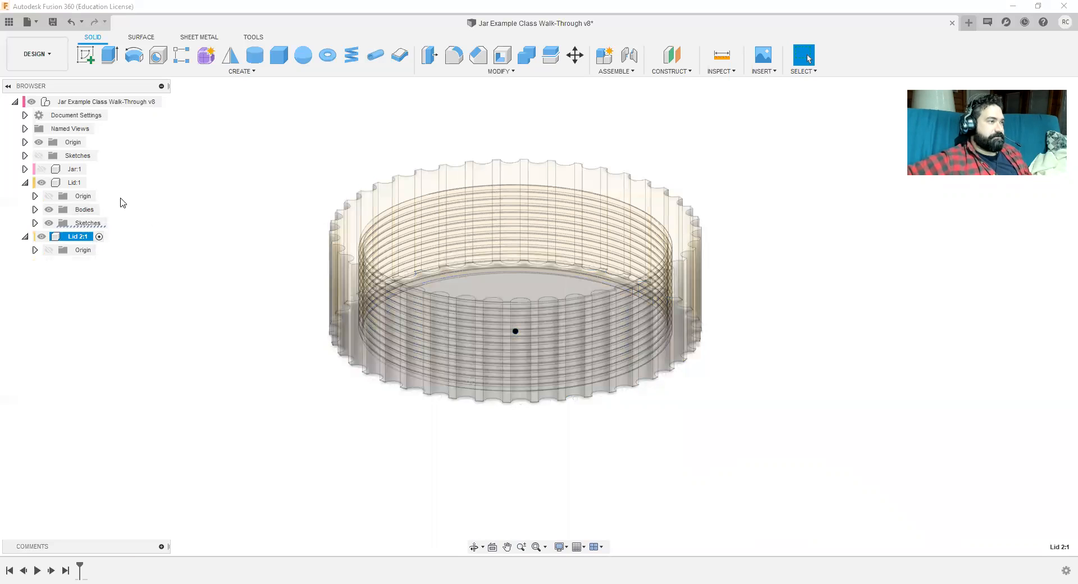
pyautogui.click(43, 184)
pyautogui.click(42, 183)
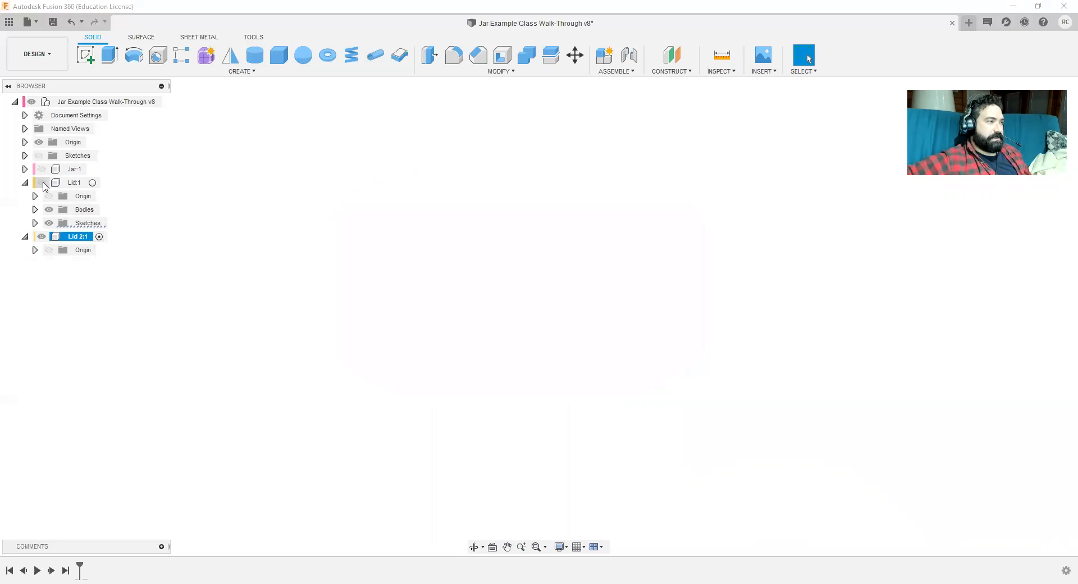
pyautogui.click(41, 185)
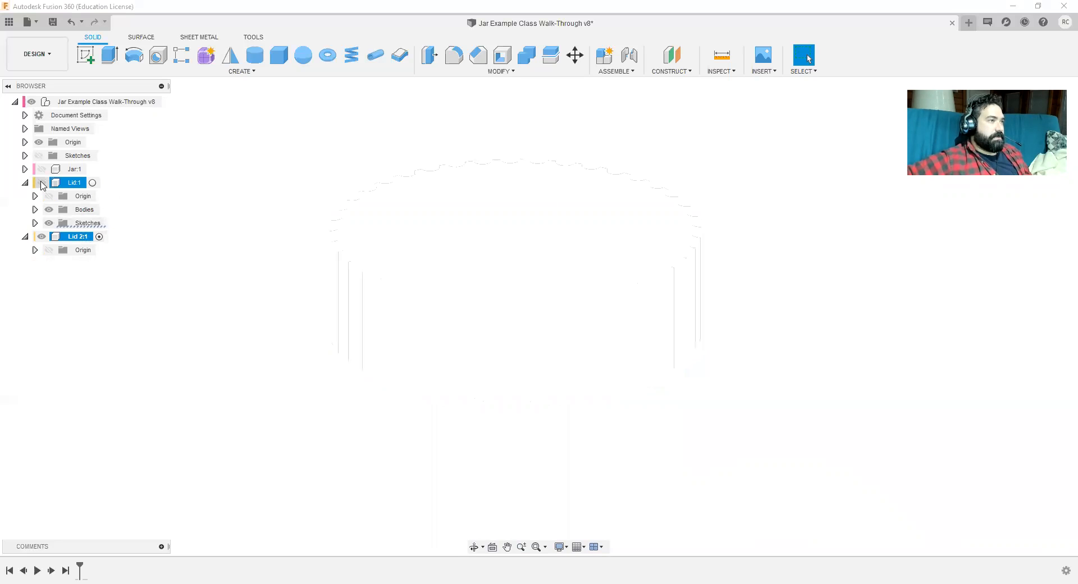
pyautogui.click(42, 183)
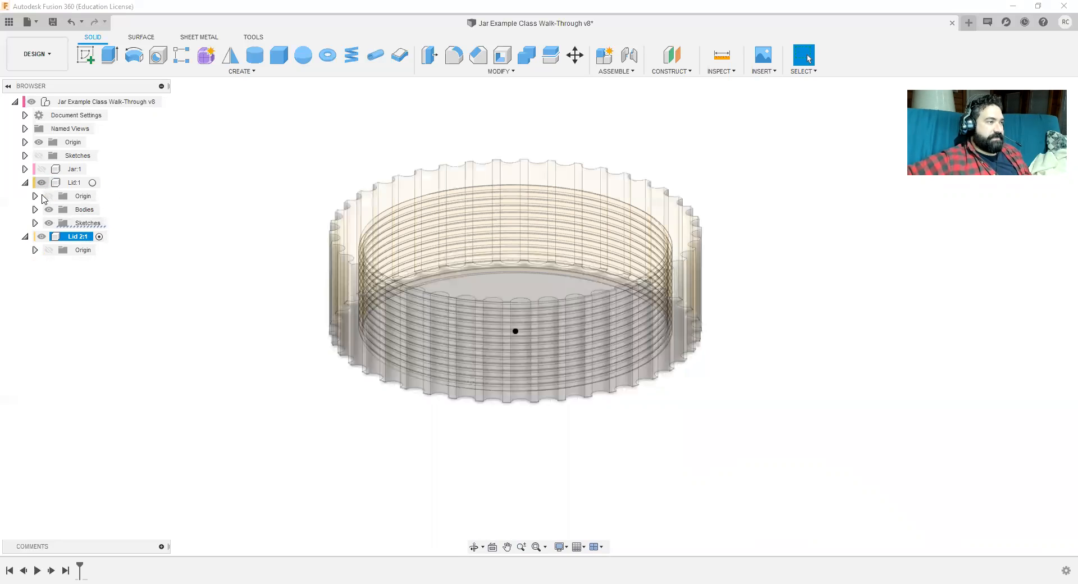
# Step: Edit the first lid's base sketch, copy its inner thread circle and finish the sketch
pyautogui.click(35, 222)
pyautogui.click(89, 237)
pyautogui.rightClick(90, 241)
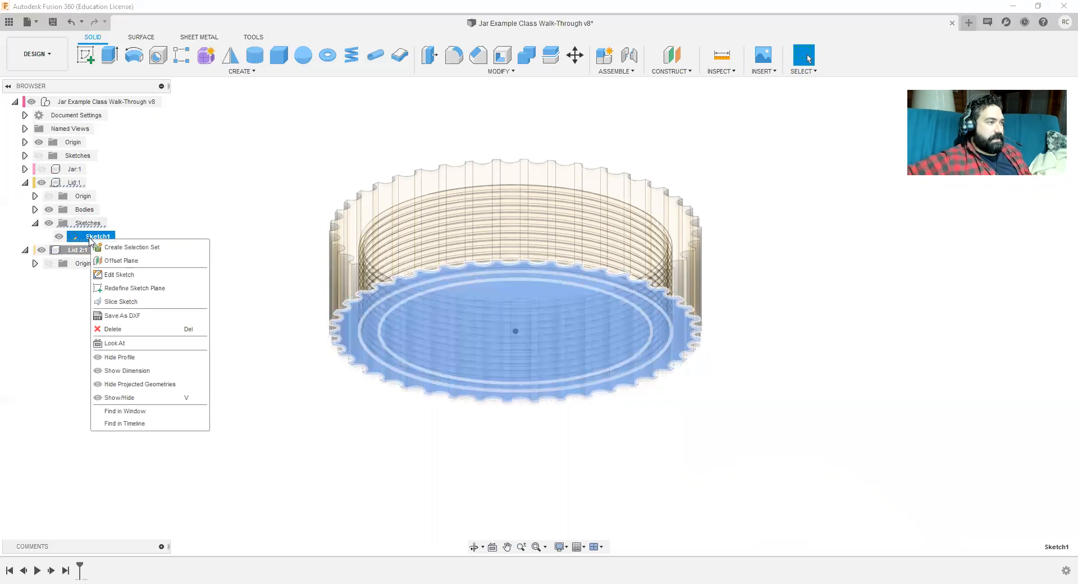
pyautogui.click(119, 275)
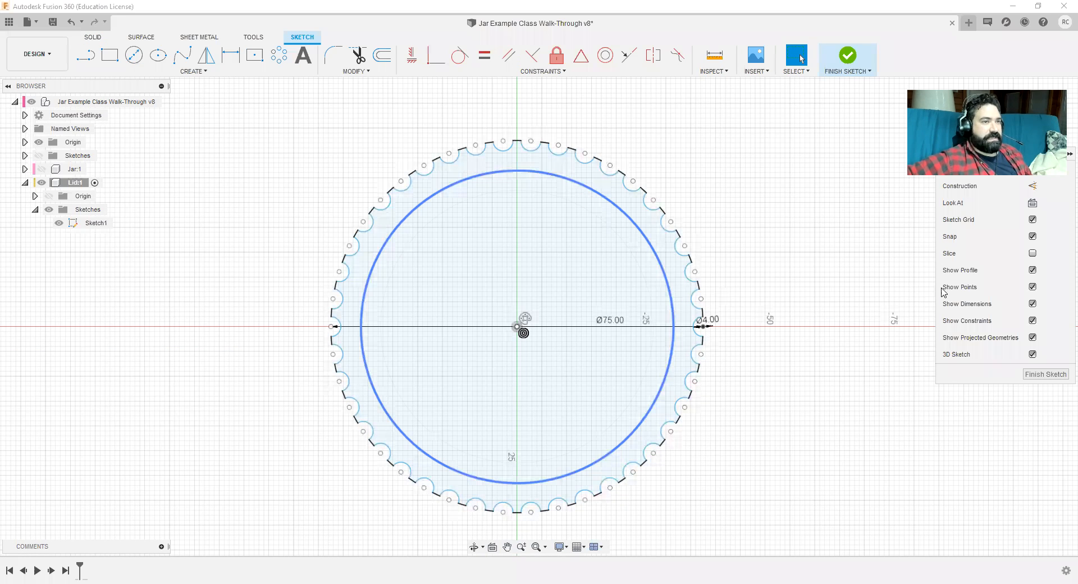
pyautogui.click(675, 320)
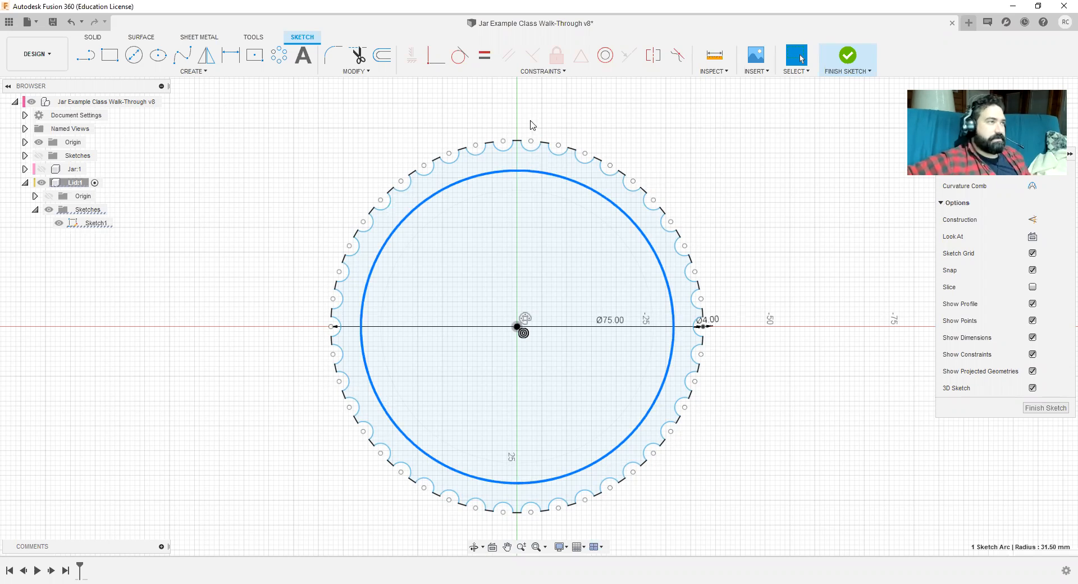
pyautogui.click(847, 56)
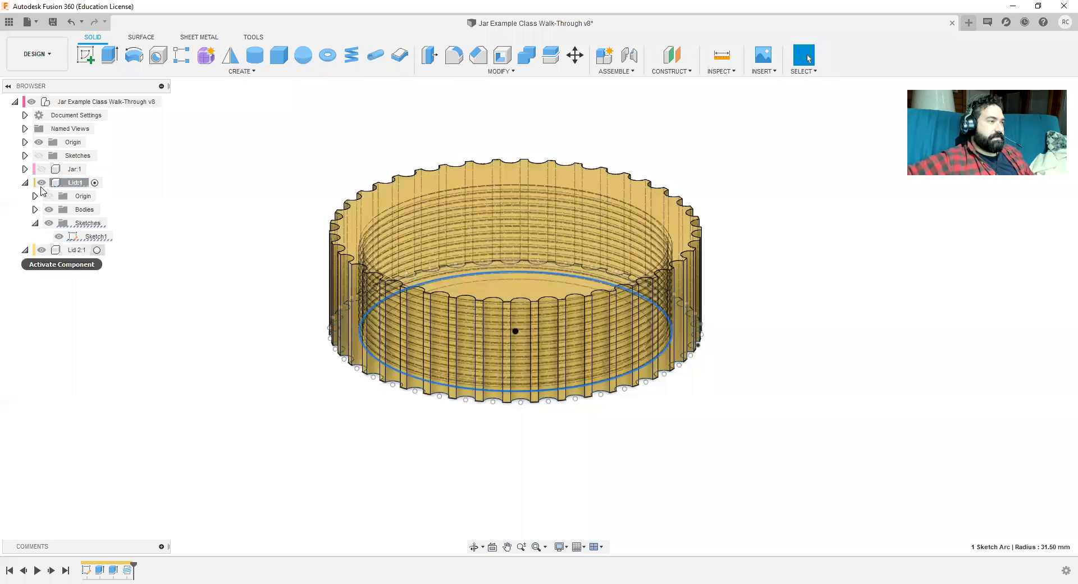
# Step: Activate Lid 2, hide the first lid, show the jar and start a sketch on the jar's top rim face
pyautogui.click(96, 250)
pyautogui.click(41, 183)
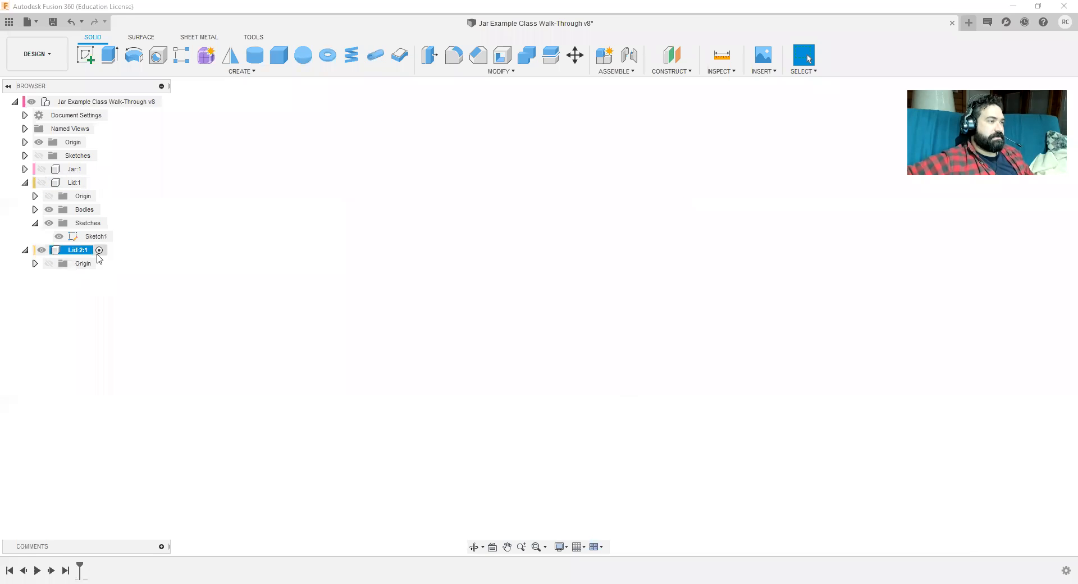
pyautogui.click(85, 54)
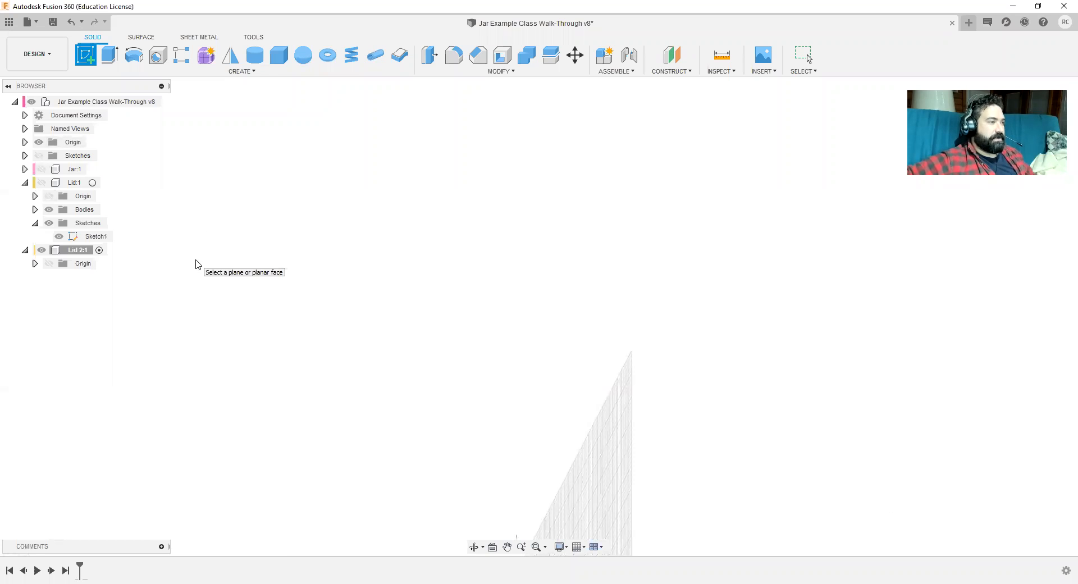
pyautogui.click(42, 169)
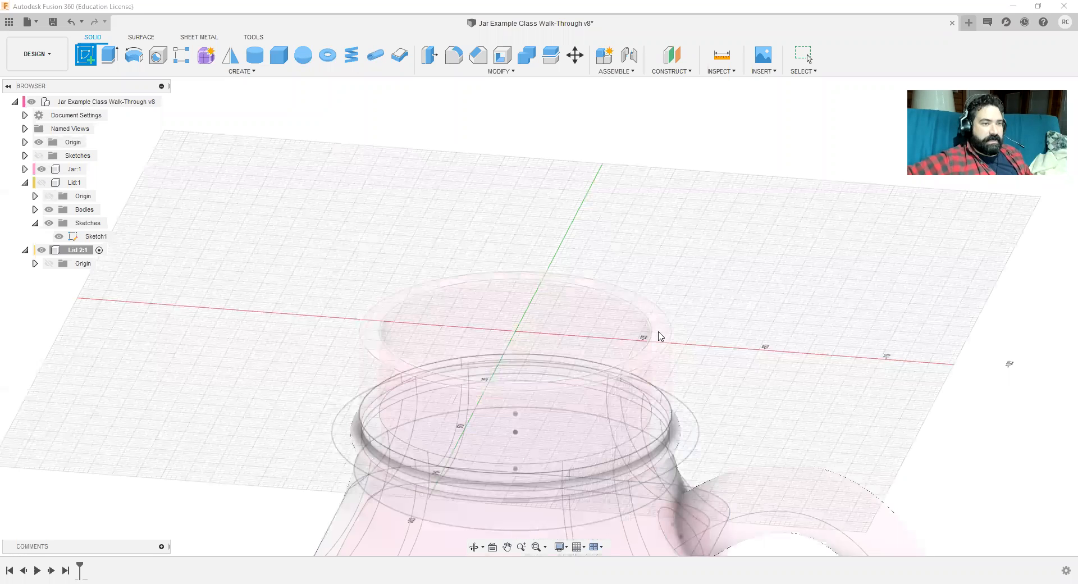
pyautogui.click(662, 331)
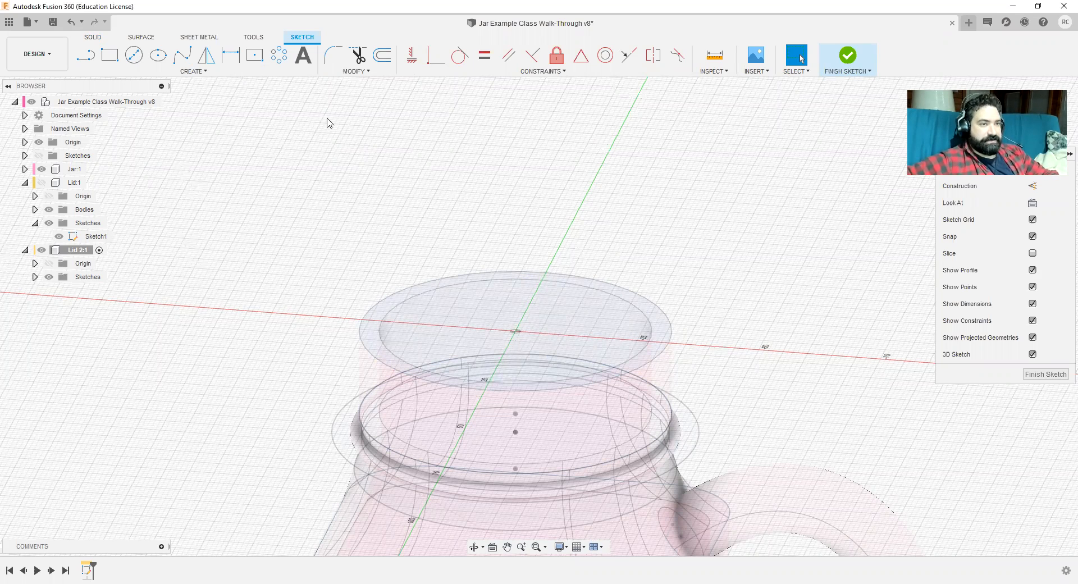
# Step: Paste the copied circle into the new sketch without offset and hide the jar
pyautogui.press('m')
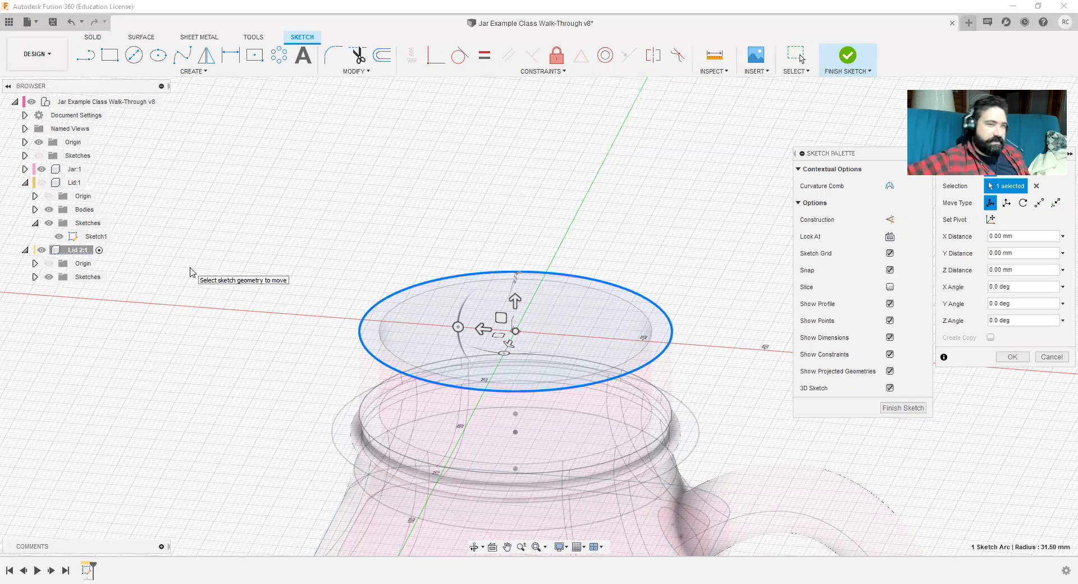
pyautogui.click(41, 182)
pyautogui.click(41, 183)
pyautogui.click(41, 169)
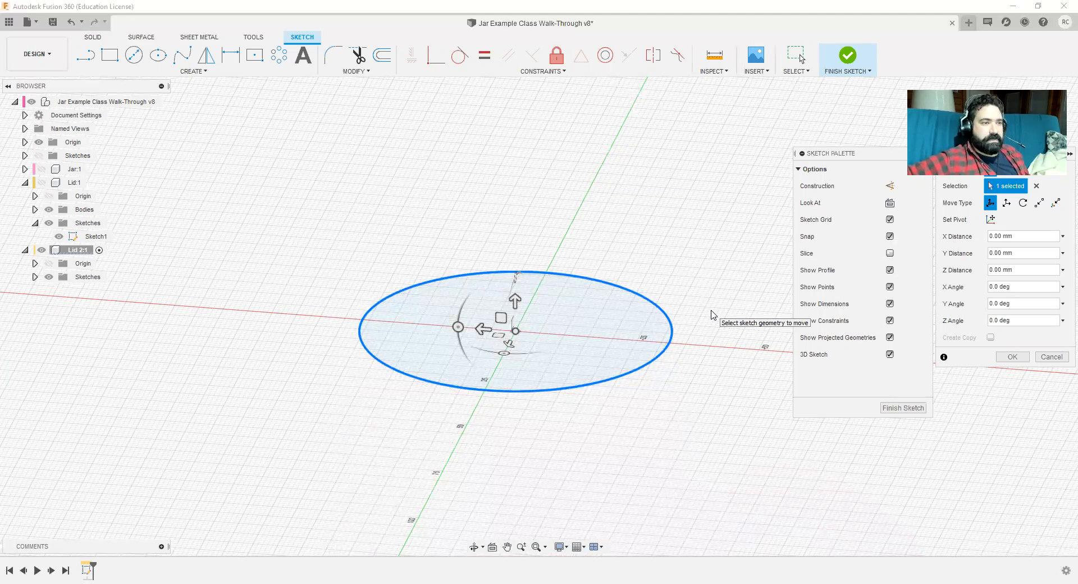
pyautogui.click(1011, 358)
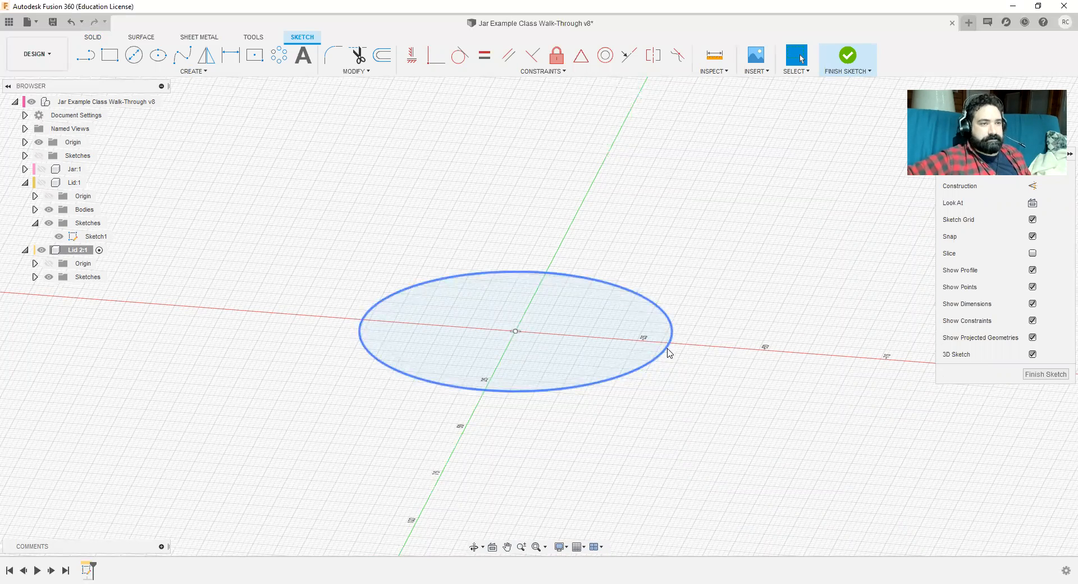
# Step: Draw a 75 mm diameter circle centred on the origin around the pasted circle
pyautogui.click(46, 186)
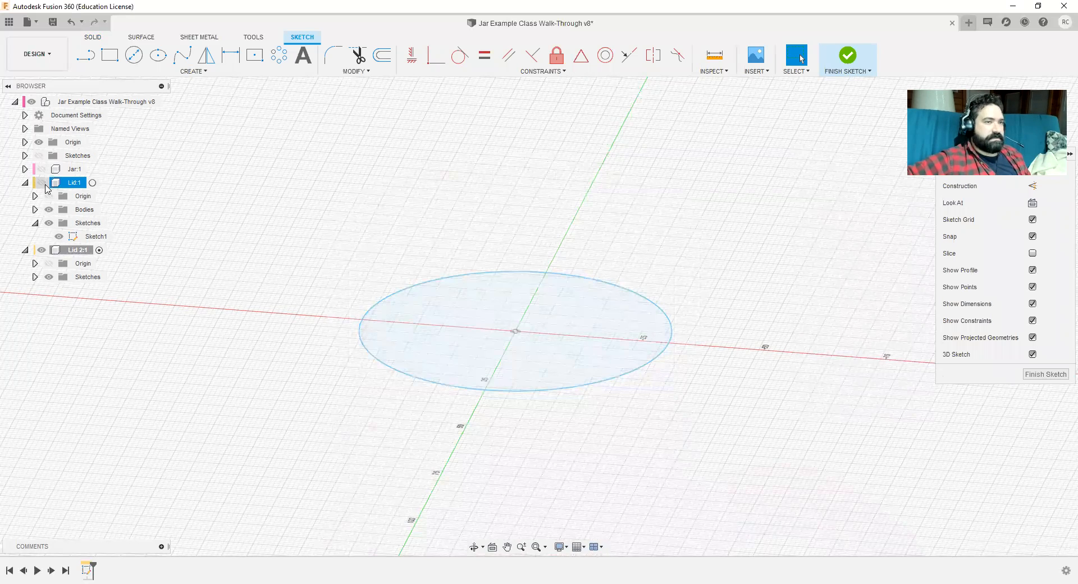
pyautogui.click(45, 185)
pyautogui.click(45, 185)
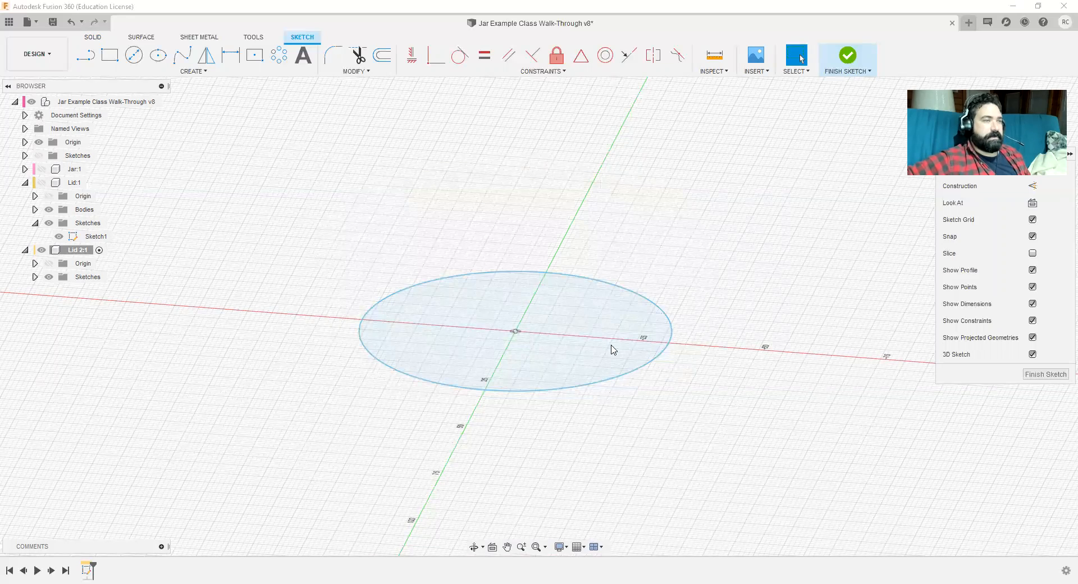
pyautogui.click(134, 54)
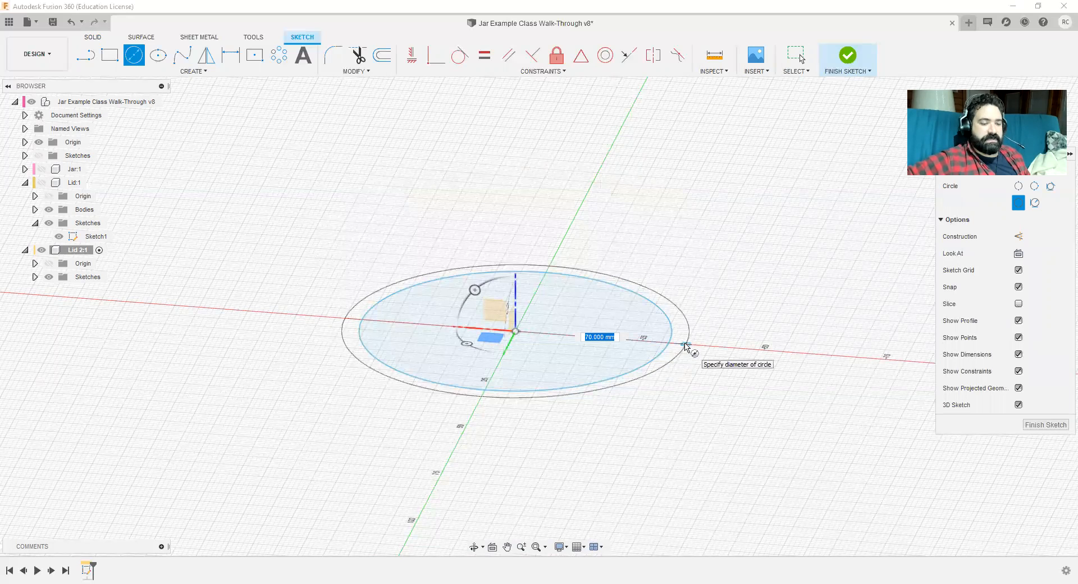
pyautogui.write('75')
pyautogui.press('Return')
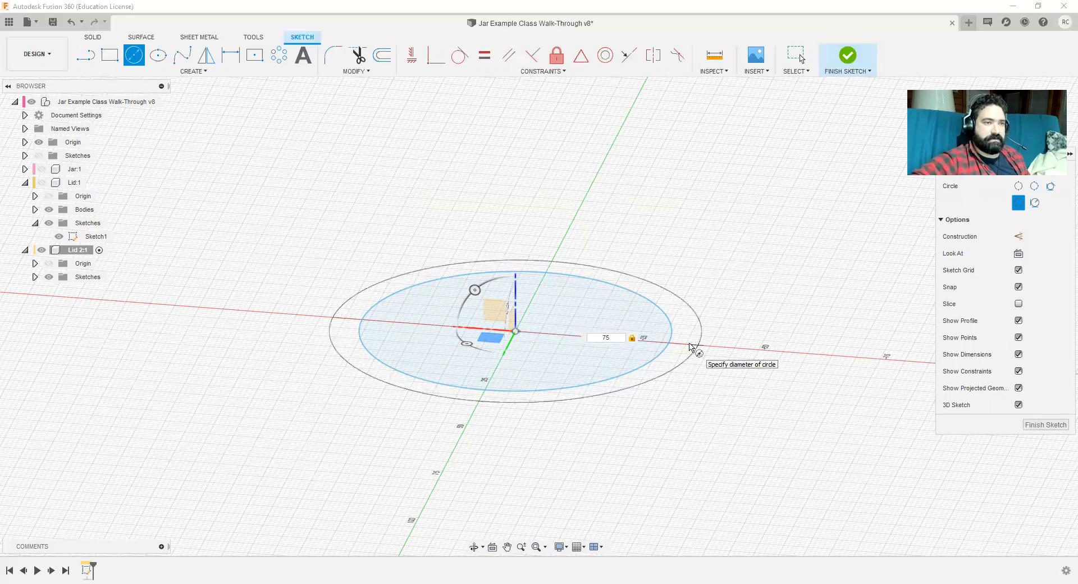
# Step: Finish the sketch, extrude all of its circle profiles 22 mm as a new body and compare its height with the first lid
pyautogui.press('Escape')
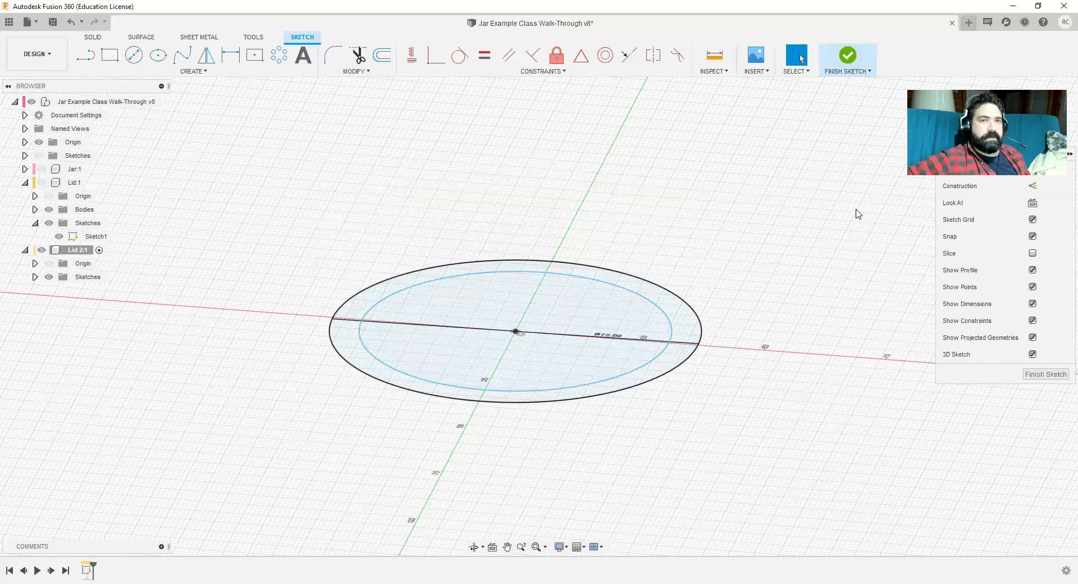
pyautogui.click(848, 55)
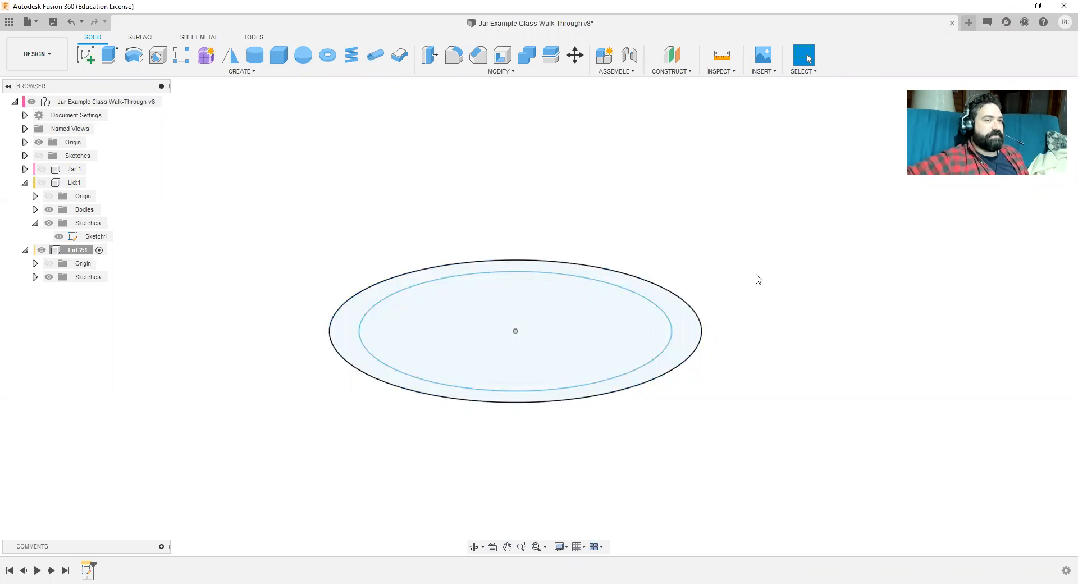
pyautogui.click(110, 54)
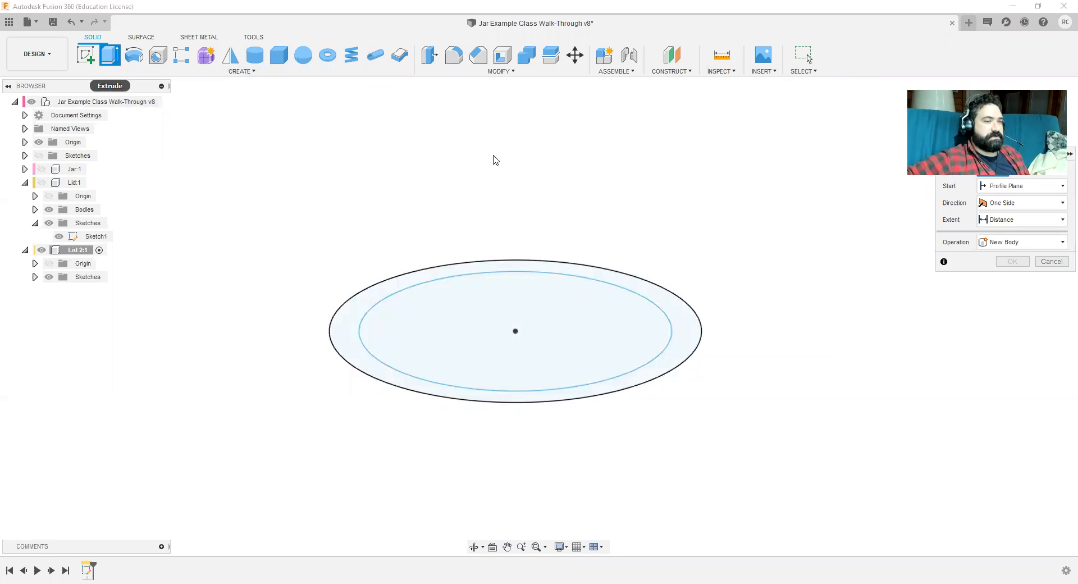
pyautogui.click(691, 348)
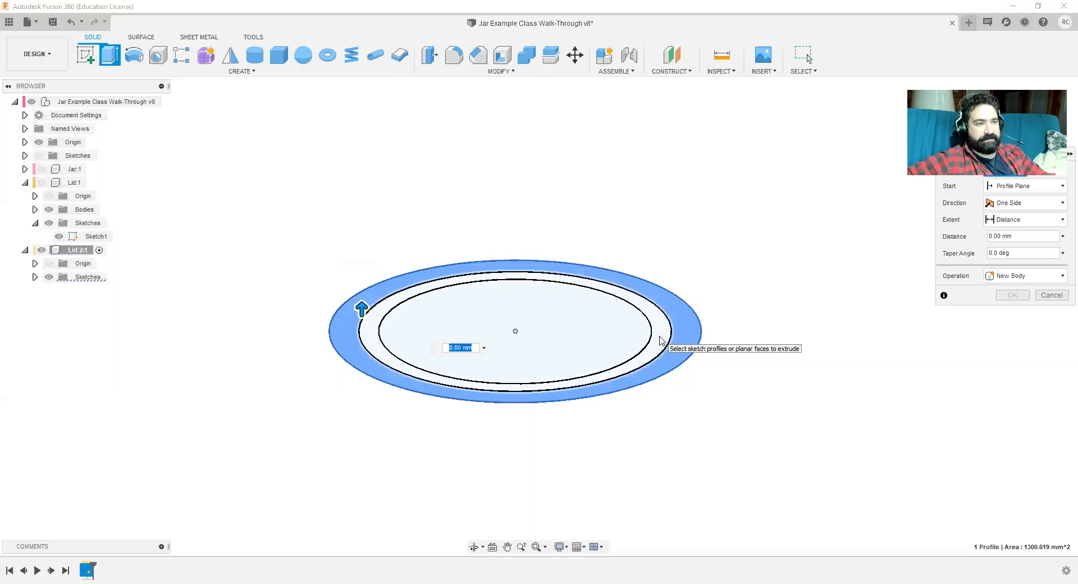
pyautogui.click(662, 341)
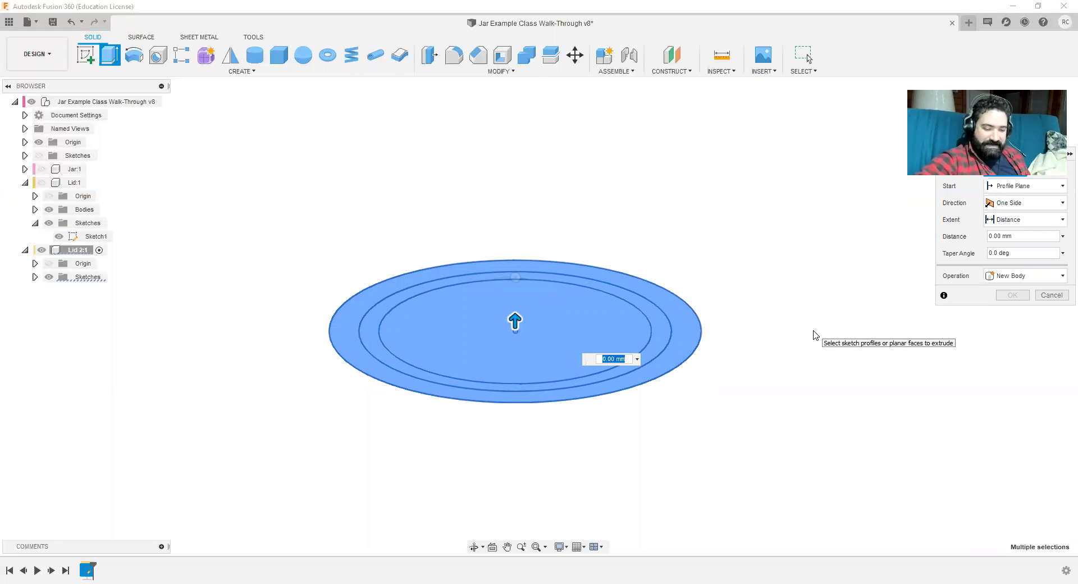
pyautogui.write('20')
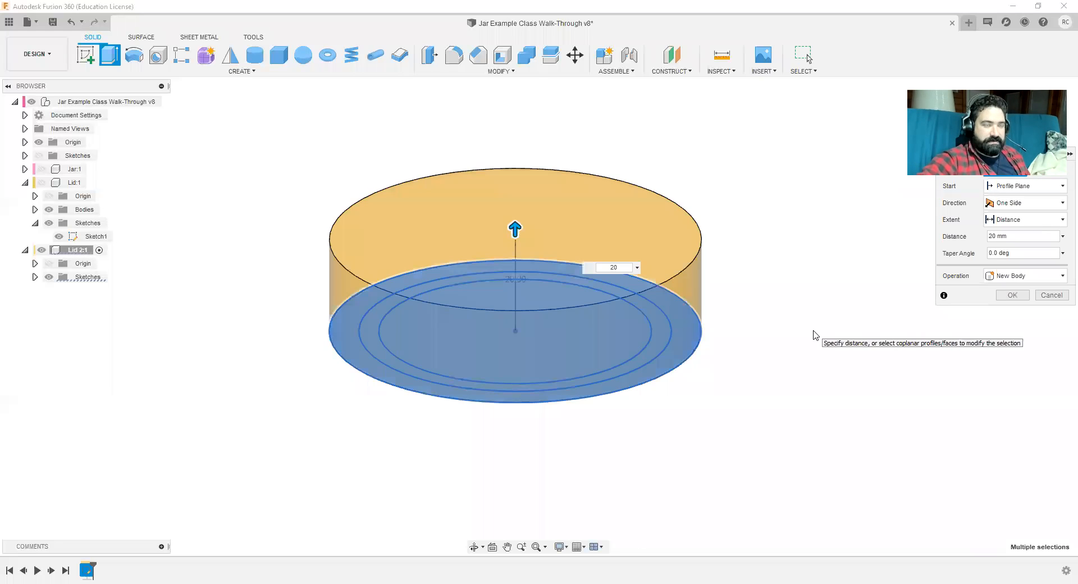
pyautogui.press('BackSpace')
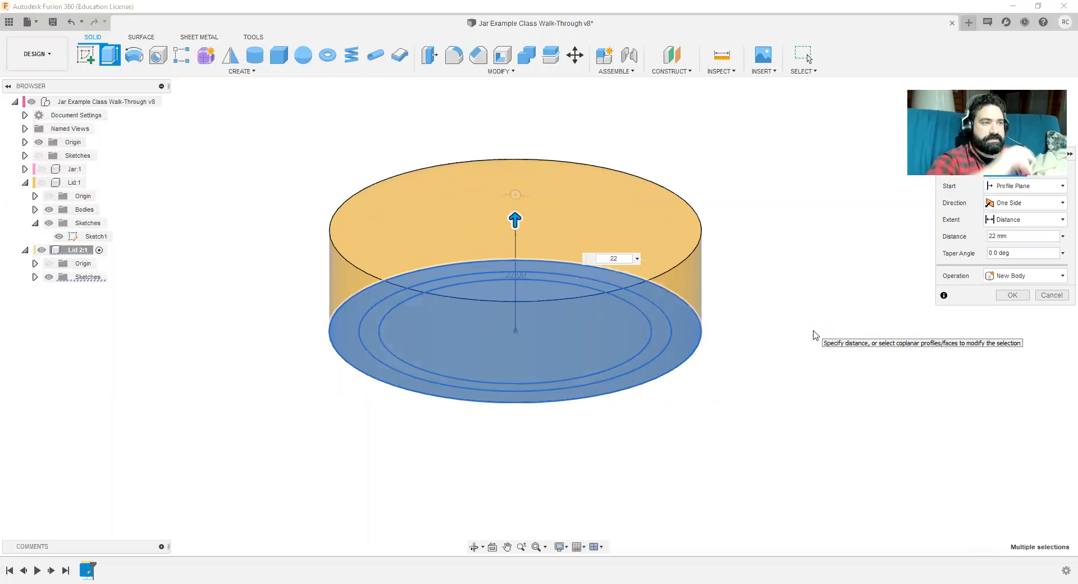
pyautogui.press('Return')
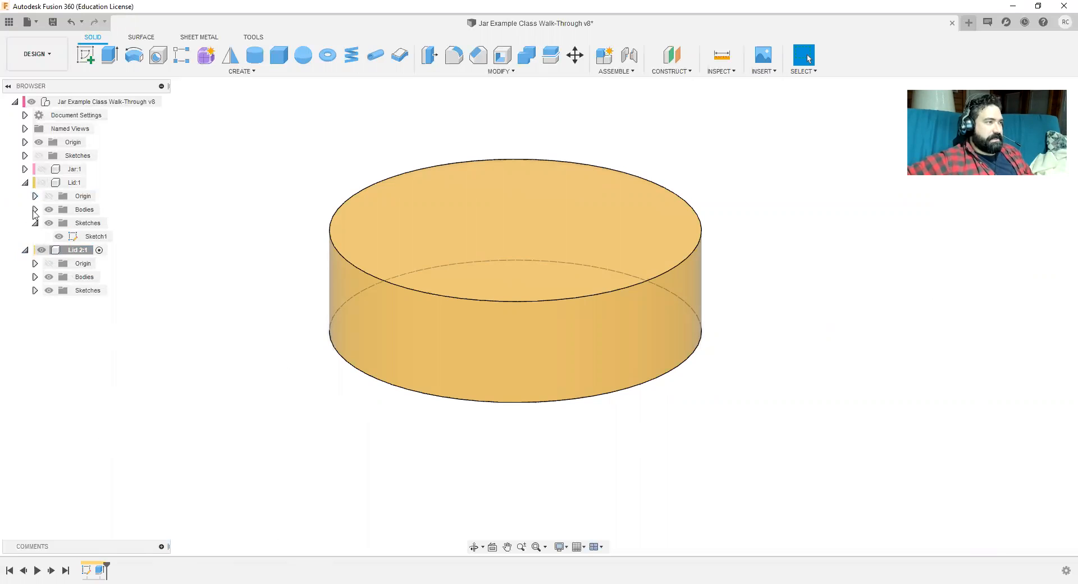
pyautogui.click(40, 183)
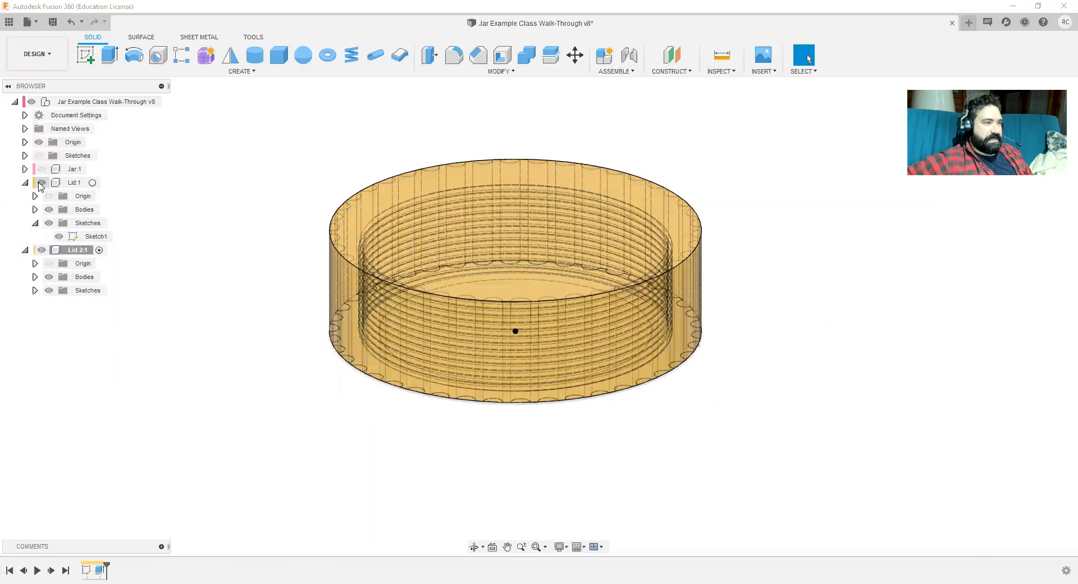
pyautogui.click(40, 185)
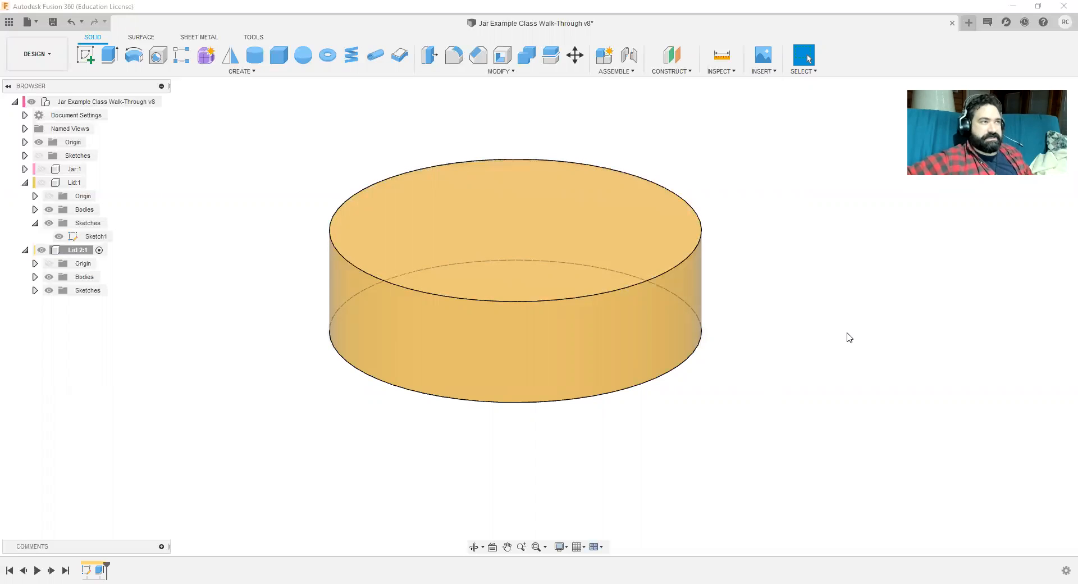
# Step: Start a sketch on the disc's top face and draw a 4 mm diameter circle centred where the red axis meets the rim
pyautogui.click(87, 58)
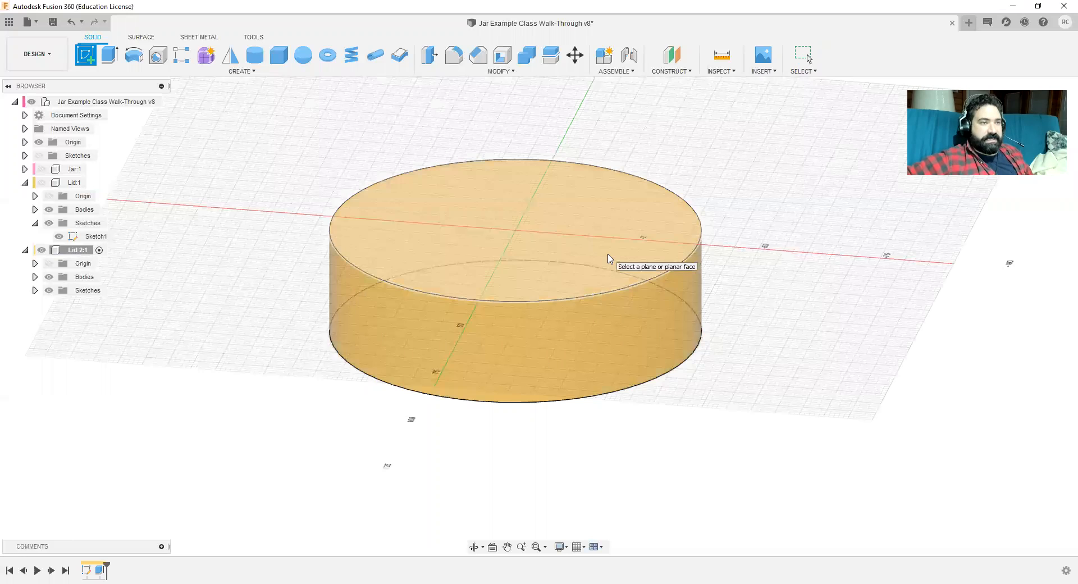
pyautogui.click(658, 232)
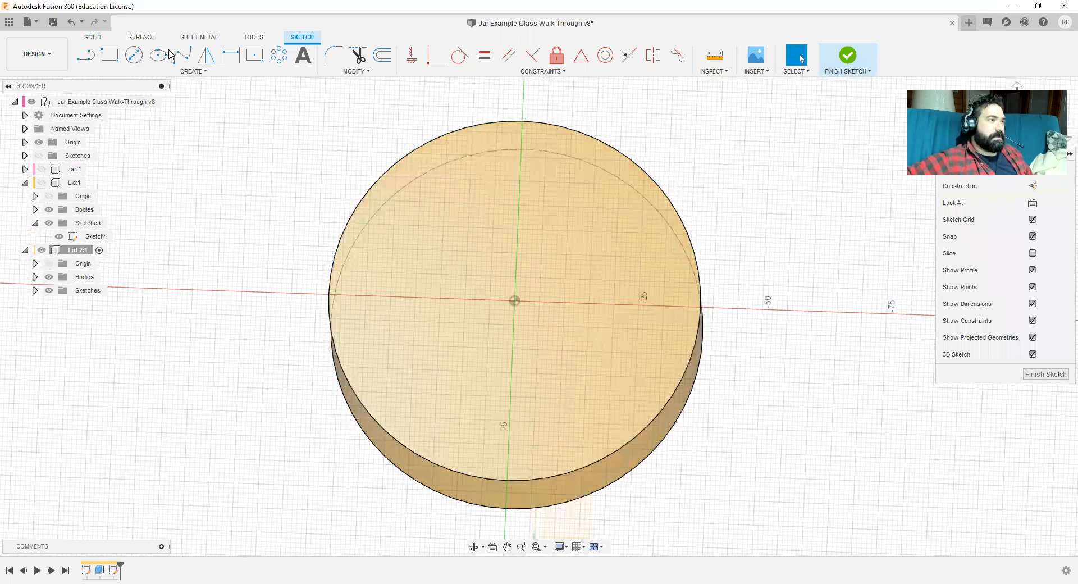
pyautogui.click(139, 56)
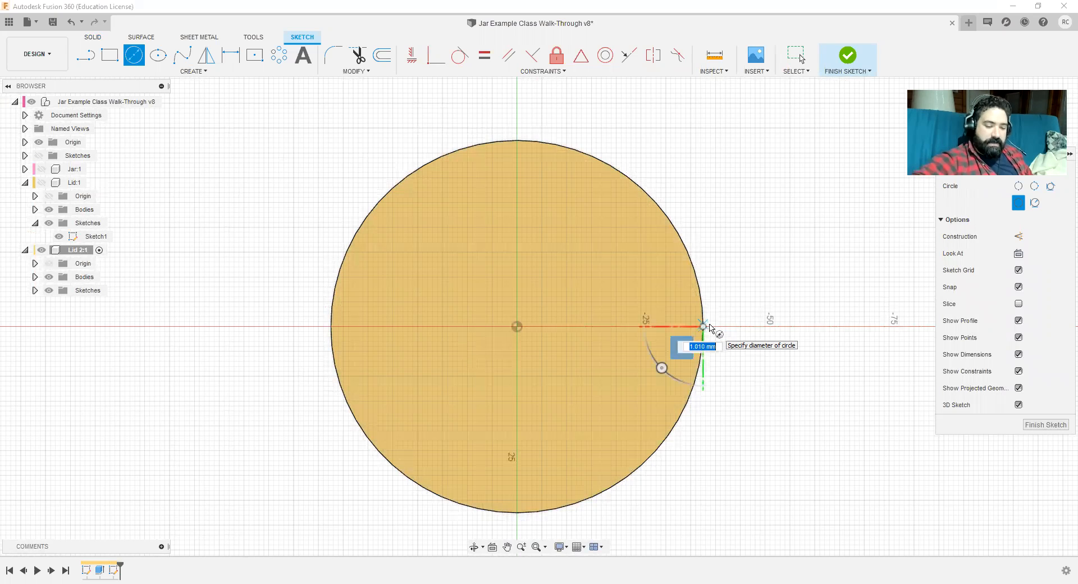
pyautogui.write('4')
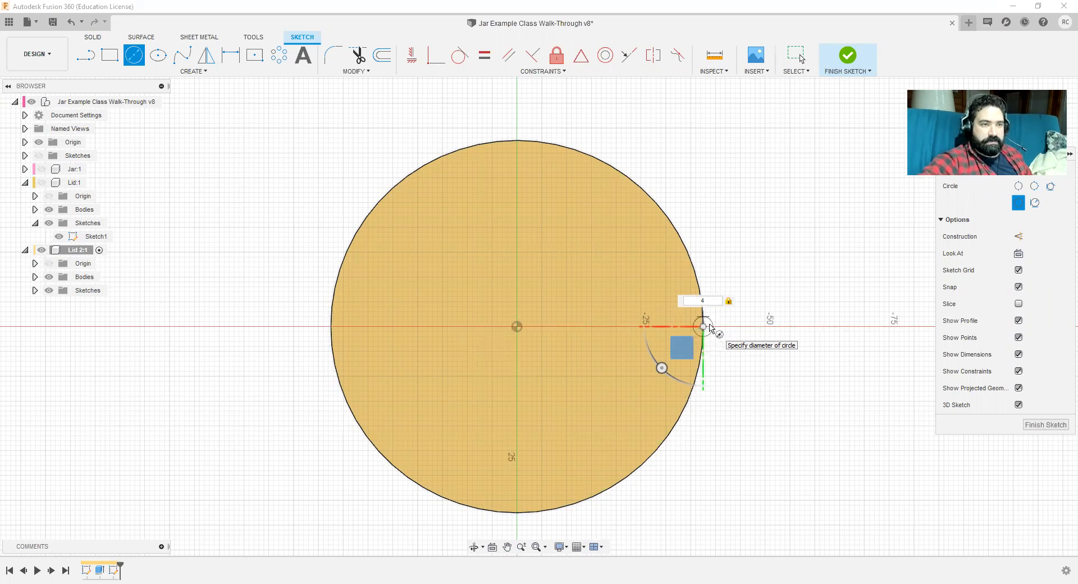
pyautogui.press('Return')
pyautogui.press('Escape')
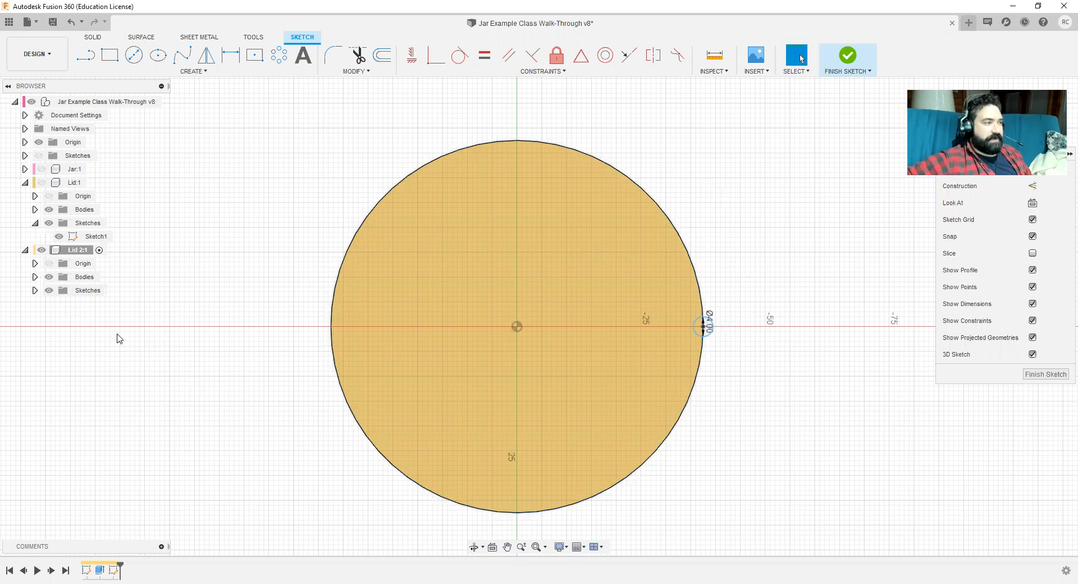
# Step: Hide Lid 2's body and its base sketch, leaving only the new notch sketch shown
pyautogui.click(48, 277)
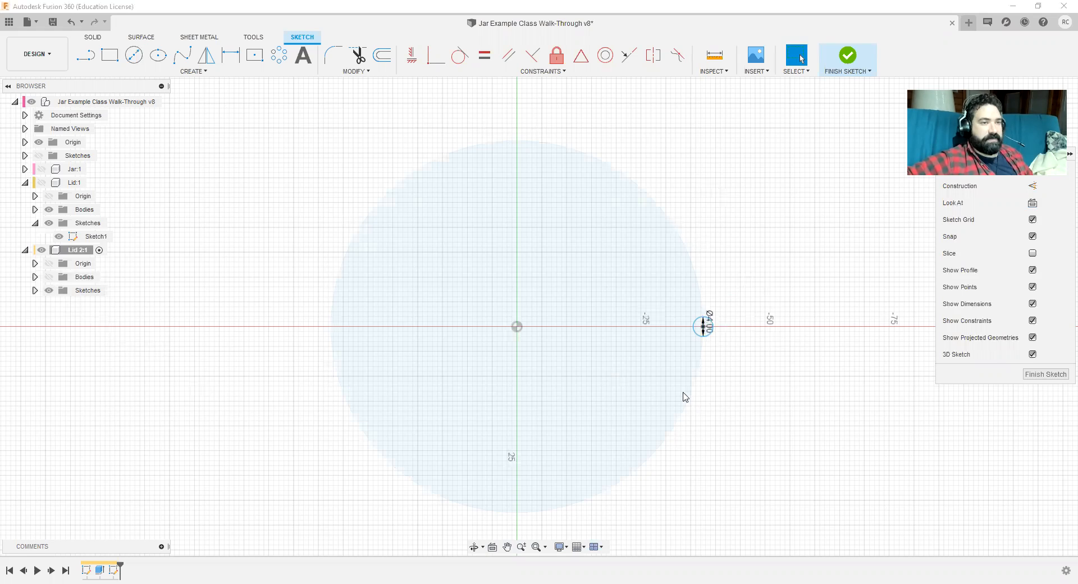
pyautogui.scroll(3, 715, 396)
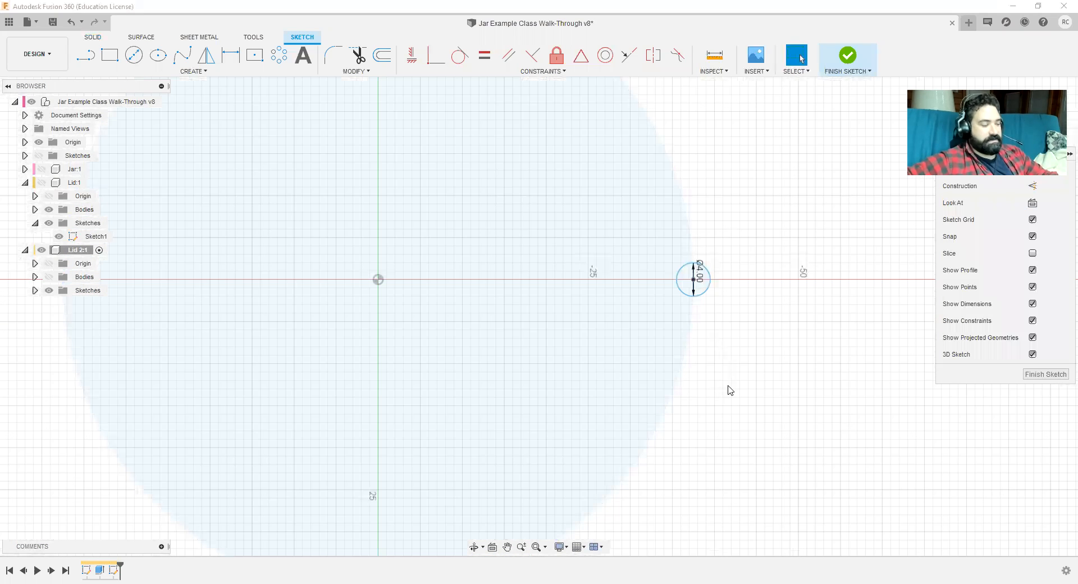
pyautogui.moveTo(729, 413)
pyautogui.keyDown('shift'); pyautogui.mouseDown(button='middle')
pyautogui.moveTo(727, 352)
pyautogui.moveTo(537, 373)
pyautogui.mouseUp(button='middle'); pyautogui.keyUp('shift')
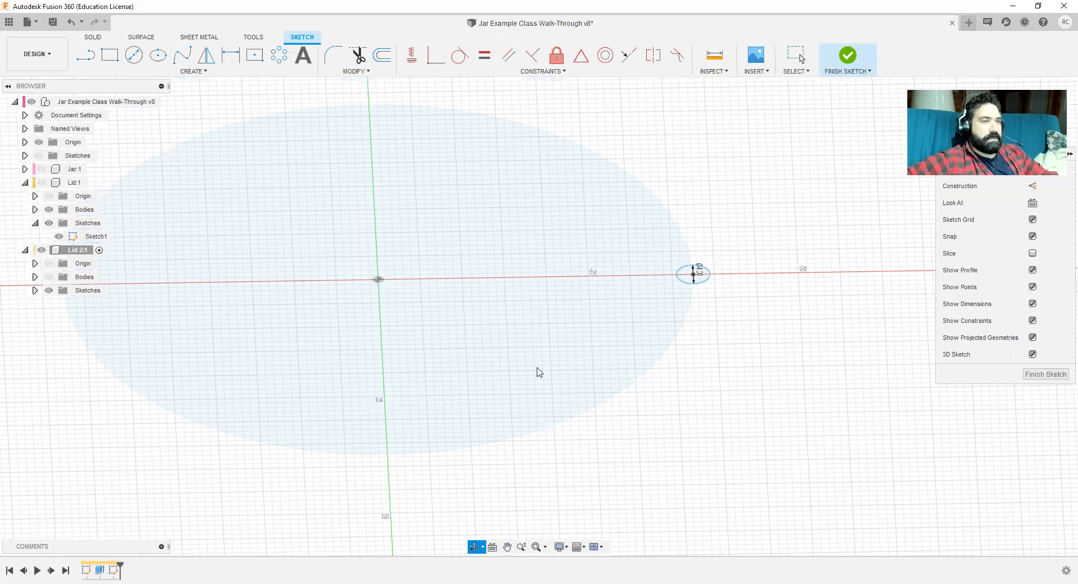
pyautogui.click(58, 305)
pyautogui.moveTo(568, 311)
pyautogui.keyDown('shift'); pyautogui.mouseDown(button='middle')
pyautogui.moveTo(571, 356)
pyautogui.moveTo(567, 328)
pyautogui.mouseUp(button='middle'); pyautogui.keyUp('shift')
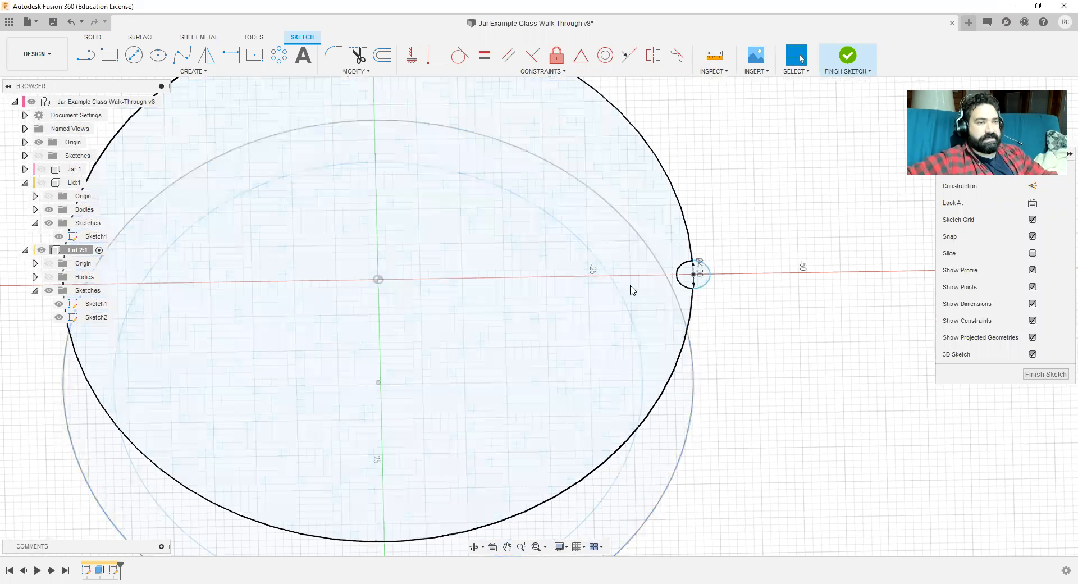
pyautogui.click(35, 290)
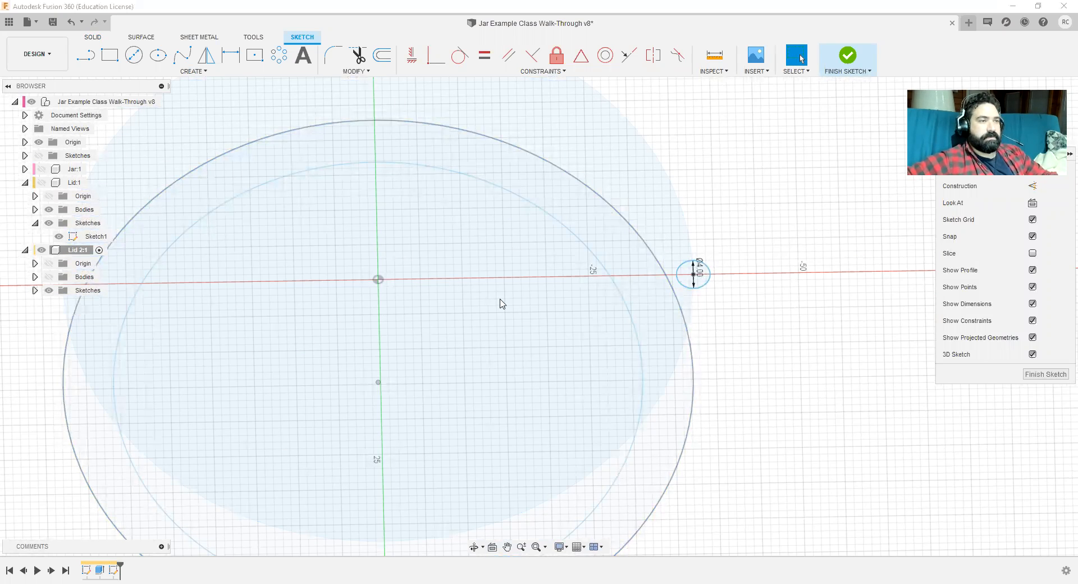
pyautogui.click(35, 290)
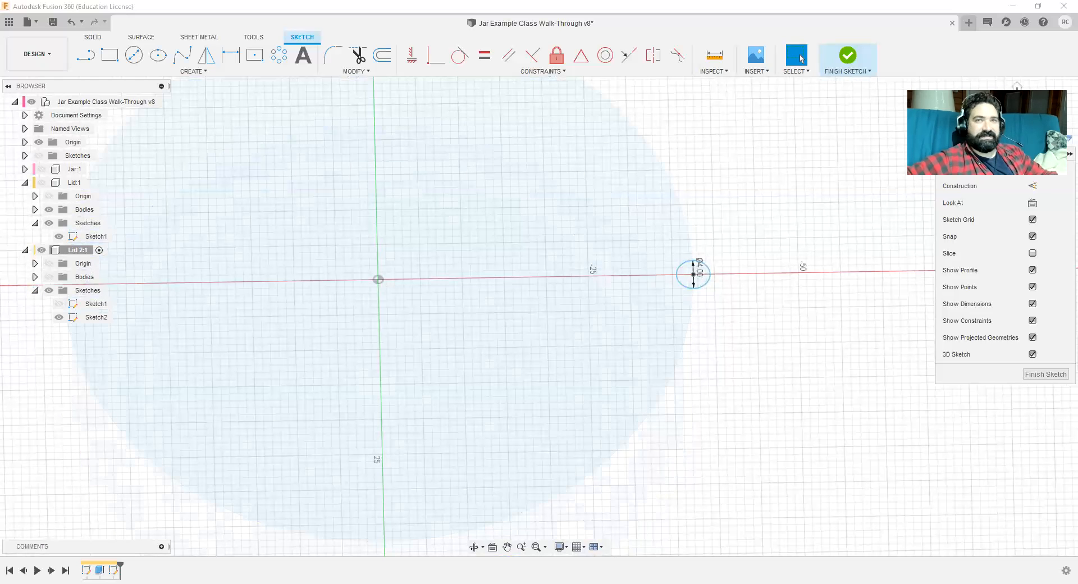
# Step: Trim the half of the 4 mm circle that lies outside the disc's rim
pyautogui.click(1043, 115)
pyautogui.moveTo(763, 325); pyautogui.dragTo(720, 239, button='middle')
pyautogui.scroll(5, 663, 292)
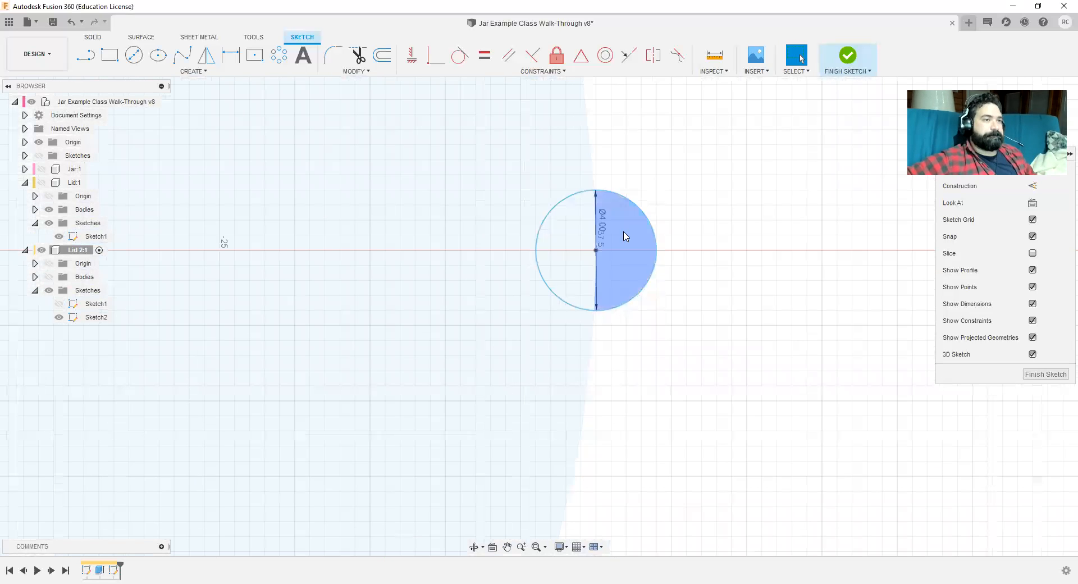
pyautogui.click(357, 54)
pyautogui.click(597, 235)
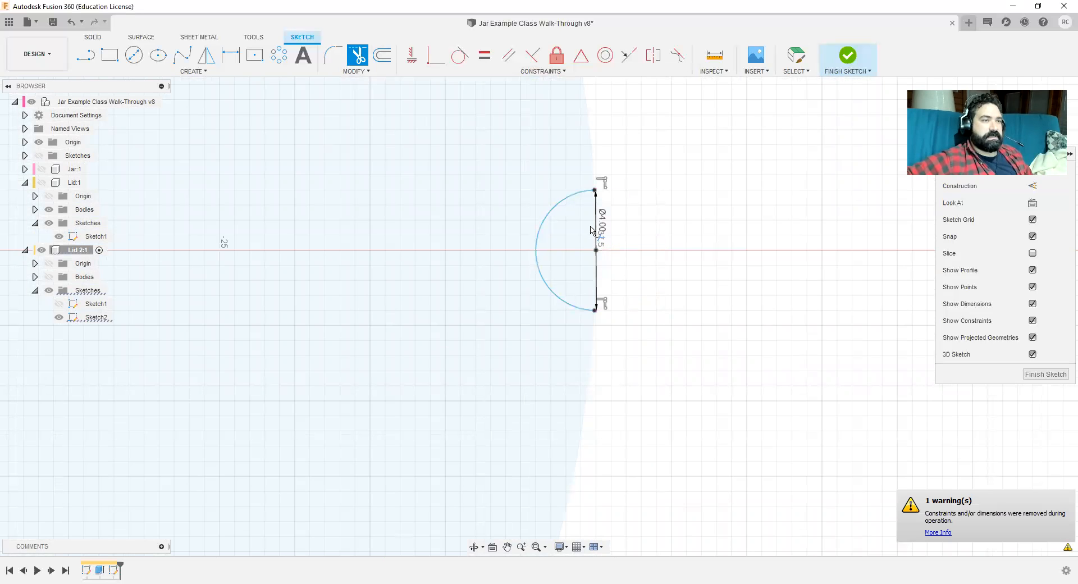
pyautogui.scroll(5, 596, 228)
pyautogui.scroll(-6, 561, 225)
pyautogui.scroll(-3, 584, 255)
pyautogui.keyDown('shift'); pyautogui.moveTo(718, 332); pyautogui.dragTo(724, 328, button='middle'); pyautogui.keyUp('shift')
pyautogui.press('t')
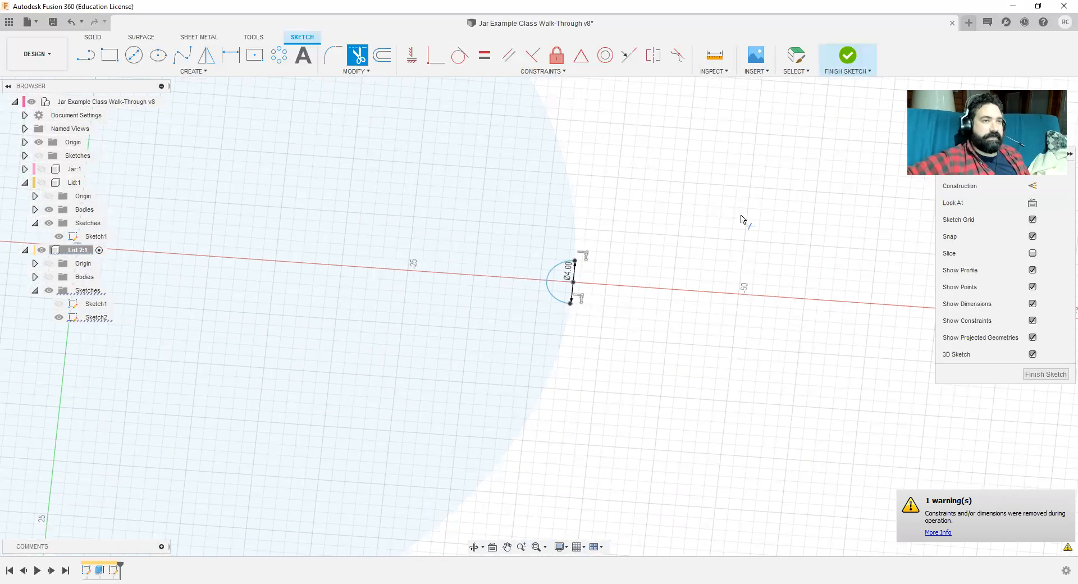
pyautogui.scroll(-4, 652, 344)
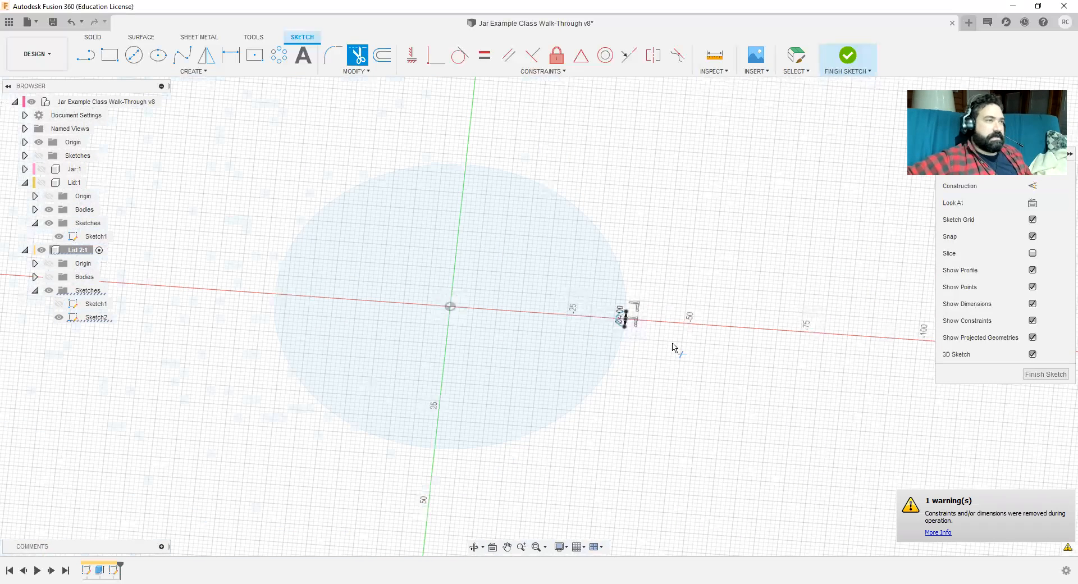
pyautogui.click(134, 54)
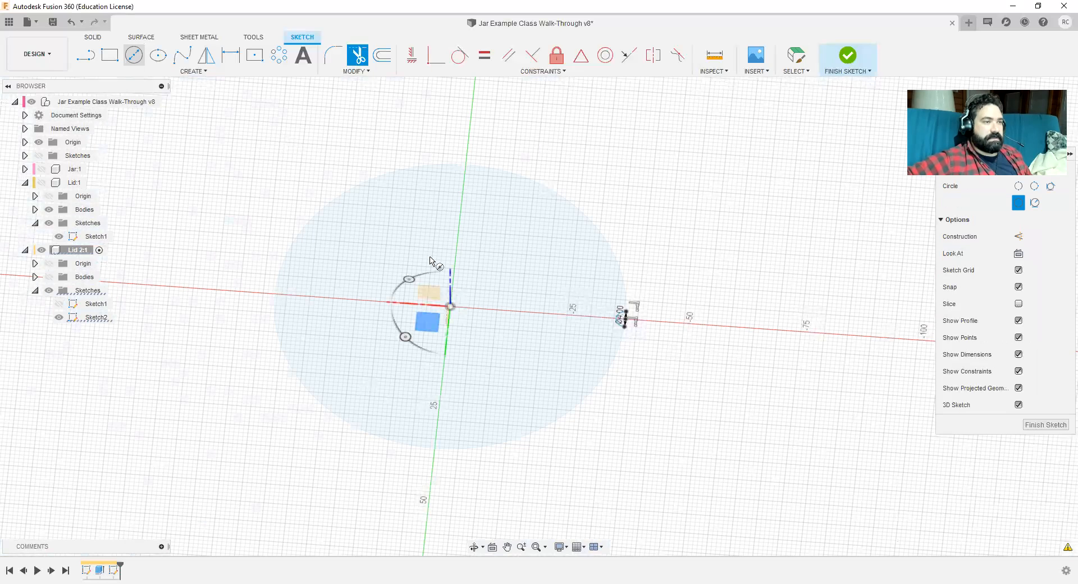
pyautogui.scroll(4, 449, 311)
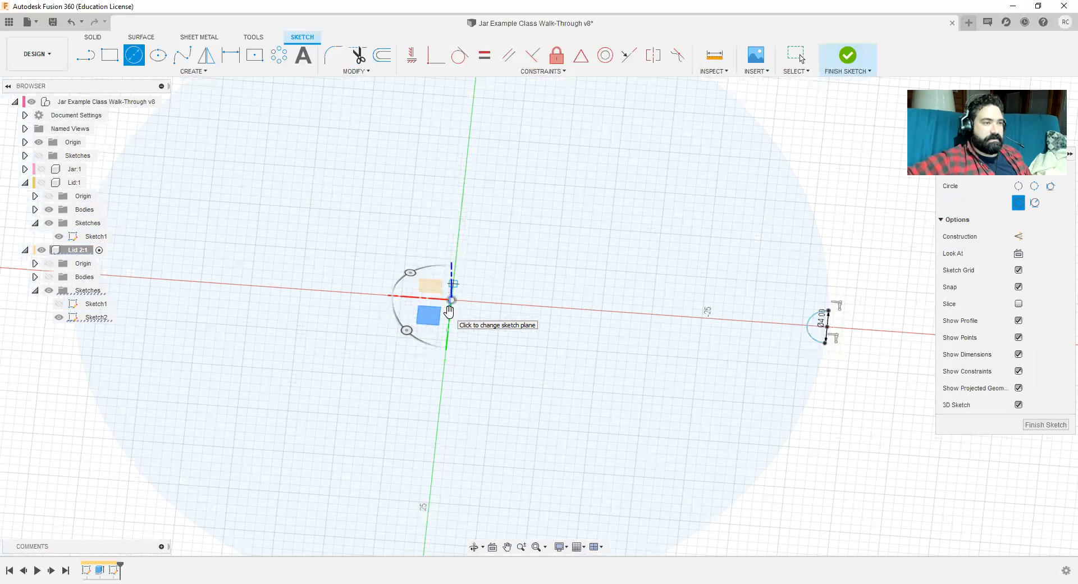
pyautogui.click(453, 286)
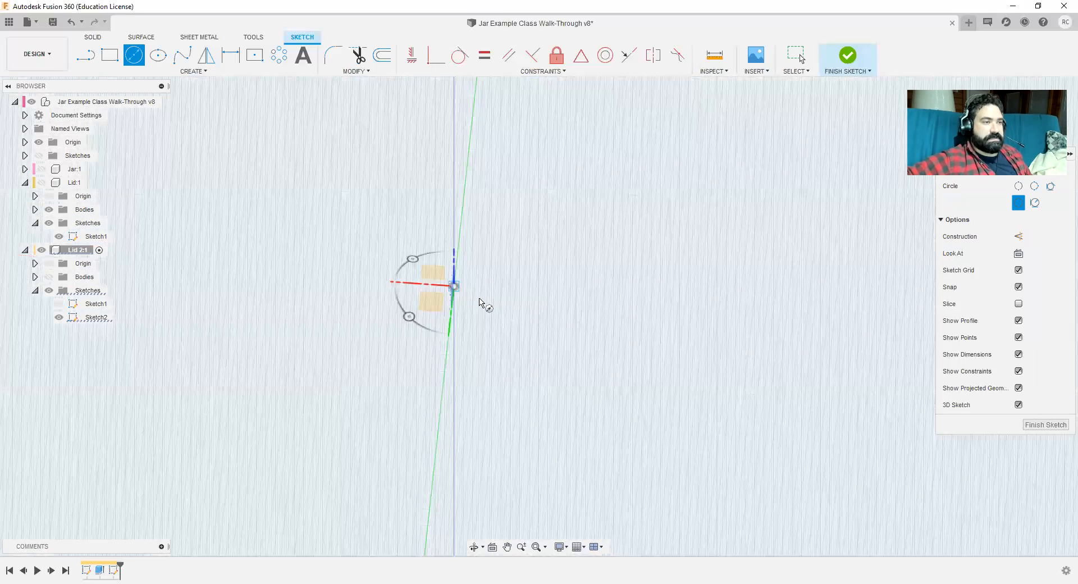
pyautogui.press('Escape')
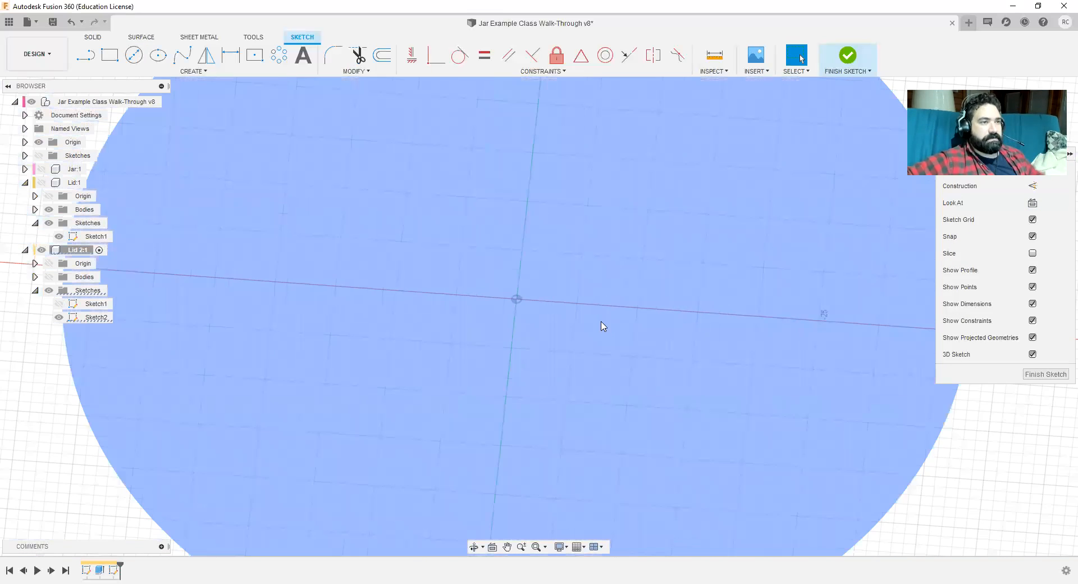
# Step: Draw a 75 mm diameter circle centred on the origin, passing through the end point of the trimmed notch arc
pyautogui.click(134, 54)
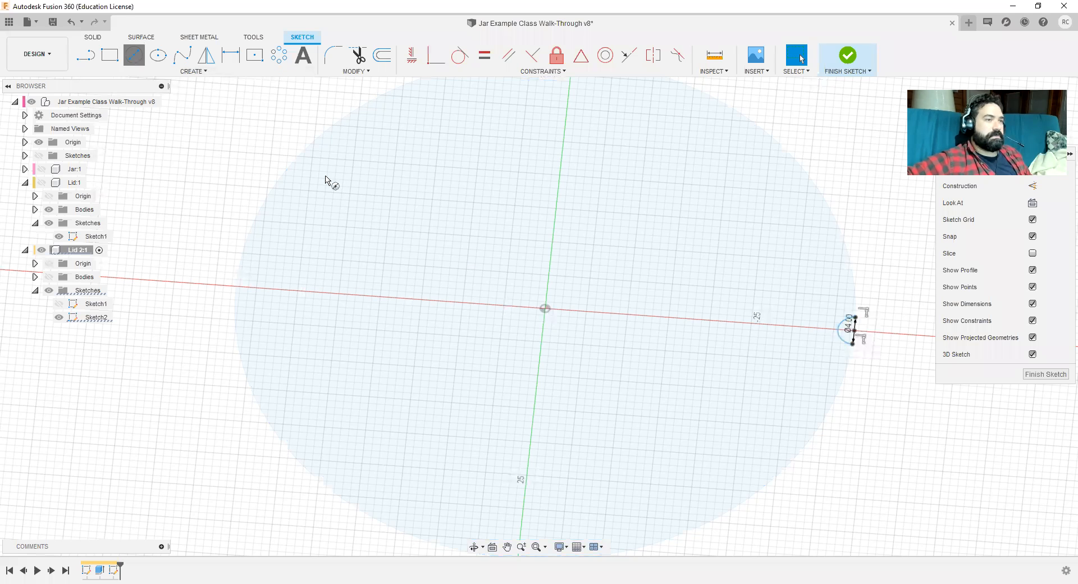
pyautogui.scroll(5, 550, 316)
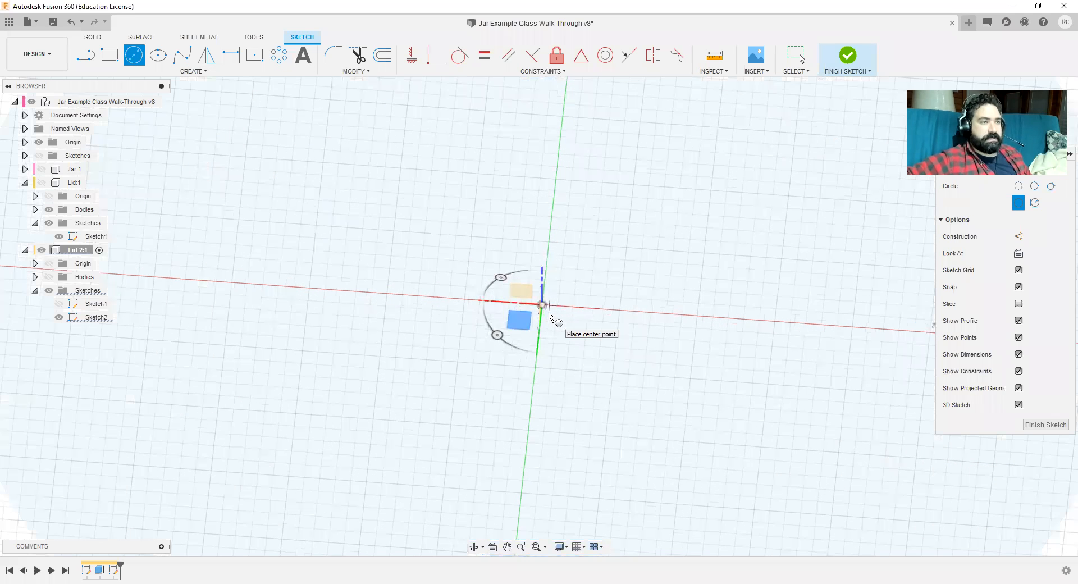
pyautogui.keyDown('shift'); pyautogui.moveTo(593, 309); pyautogui.dragTo(554, 308, button='middle'); pyautogui.keyUp('shift')
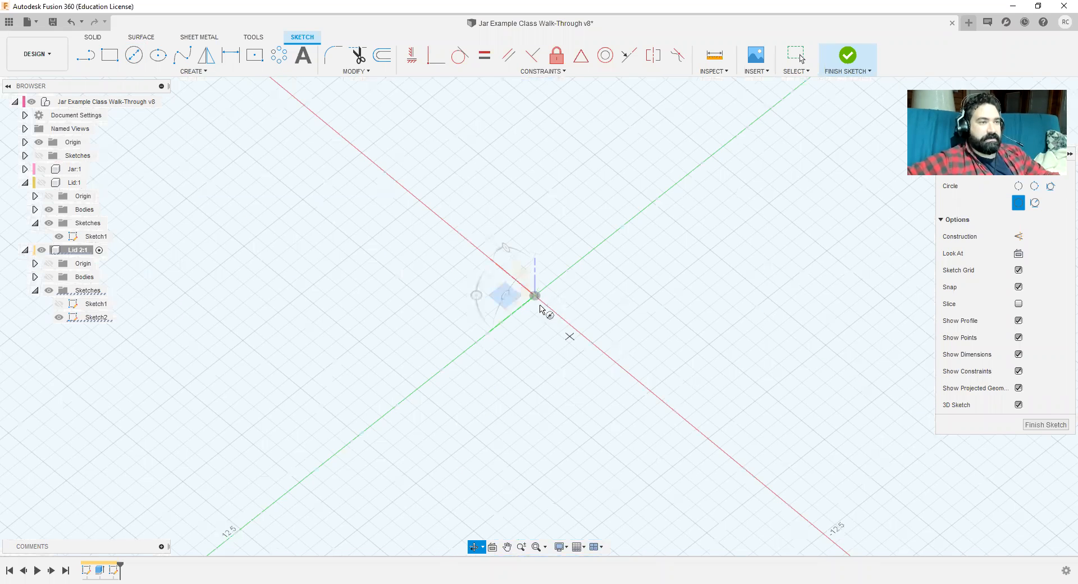
pyautogui.click(536, 296)
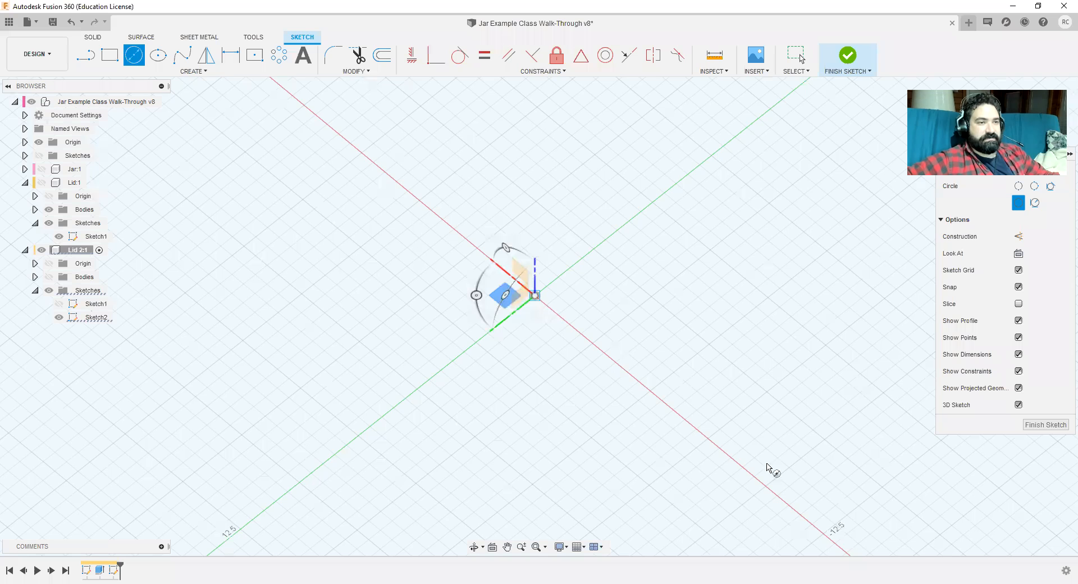
pyautogui.scroll(-3, 781, 478)
pyautogui.moveTo(788, 483); pyautogui.dragTo(642, 248, button='middle')
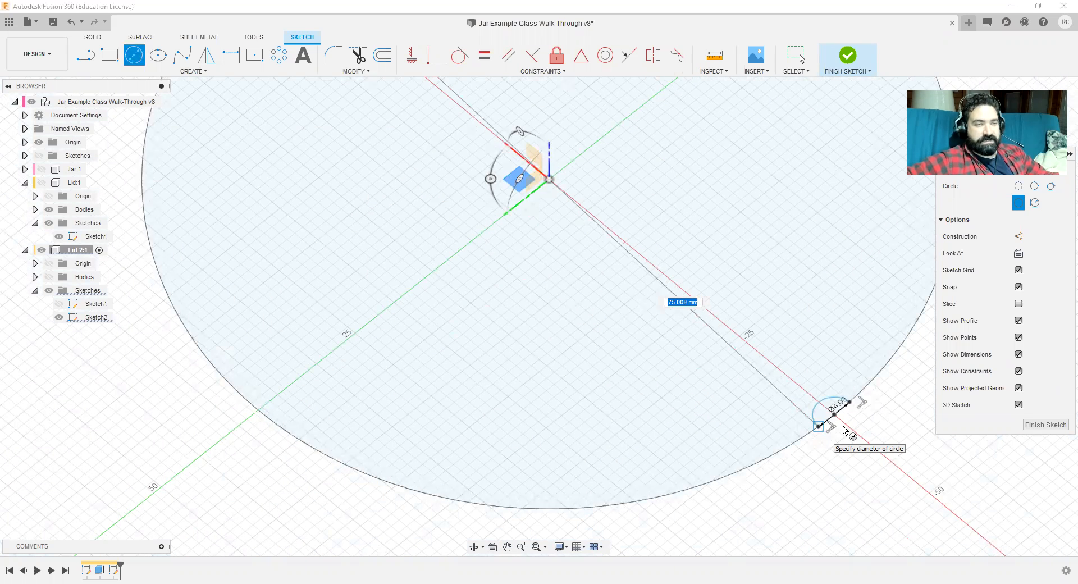
pyautogui.click(818, 429)
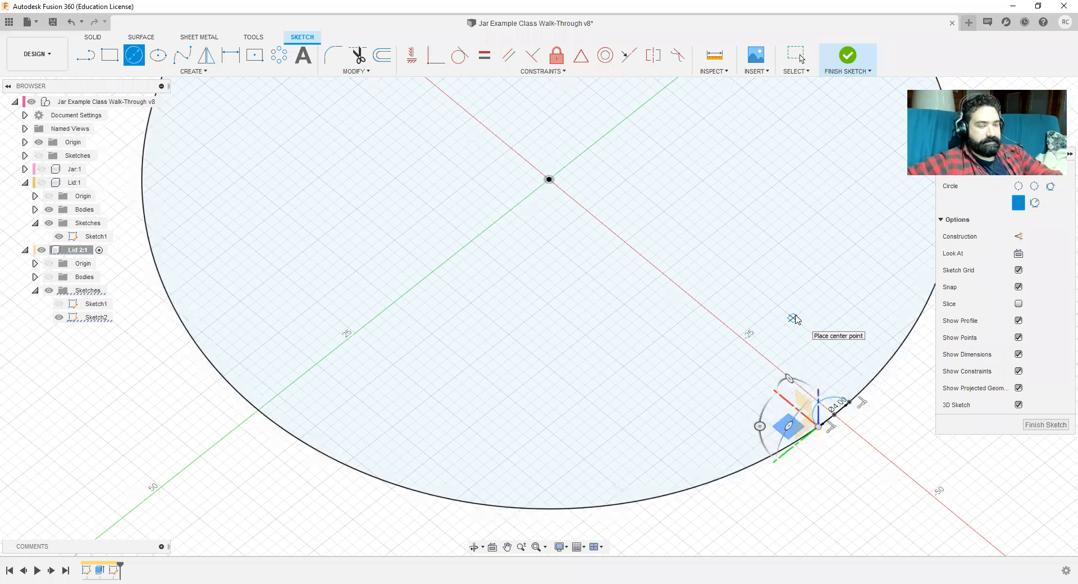
# Step: Trim the 75 mm circle's short segment between the end points of the notch arc
pyautogui.press('Escape')
pyautogui.keyDown('shift'); pyautogui.moveTo(706, 448); pyautogui.dragTo(769, 465, button='middle'); pyautogui.keyUp('shift')
pyautogui.moveTo(752, 313); pyautogui.dragTo(633, 326, button='middle')
pyautogui.scroll(-3, 618, 328)
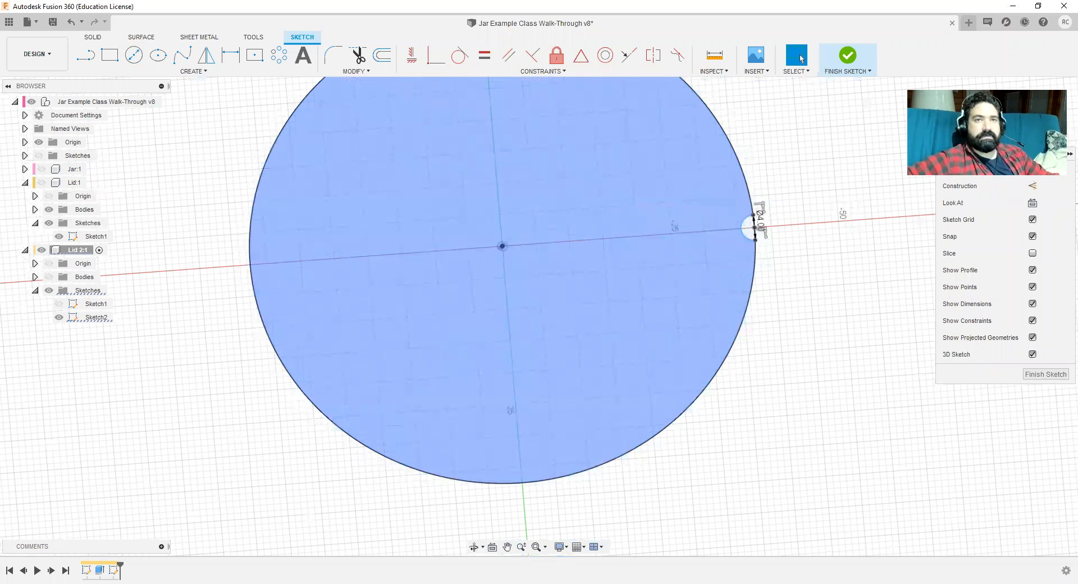
pyautogui.click(1035, 117)
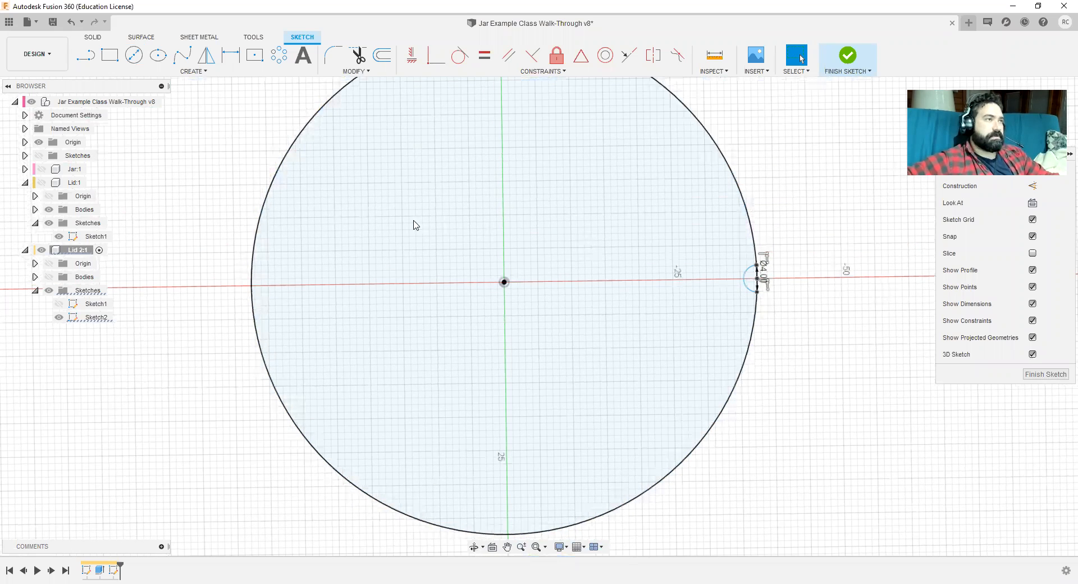
pyautogui.click(361, 55)
pyautogui.moveTo(753, 290); pyautogui.dragTo(494, 254, button='middle')
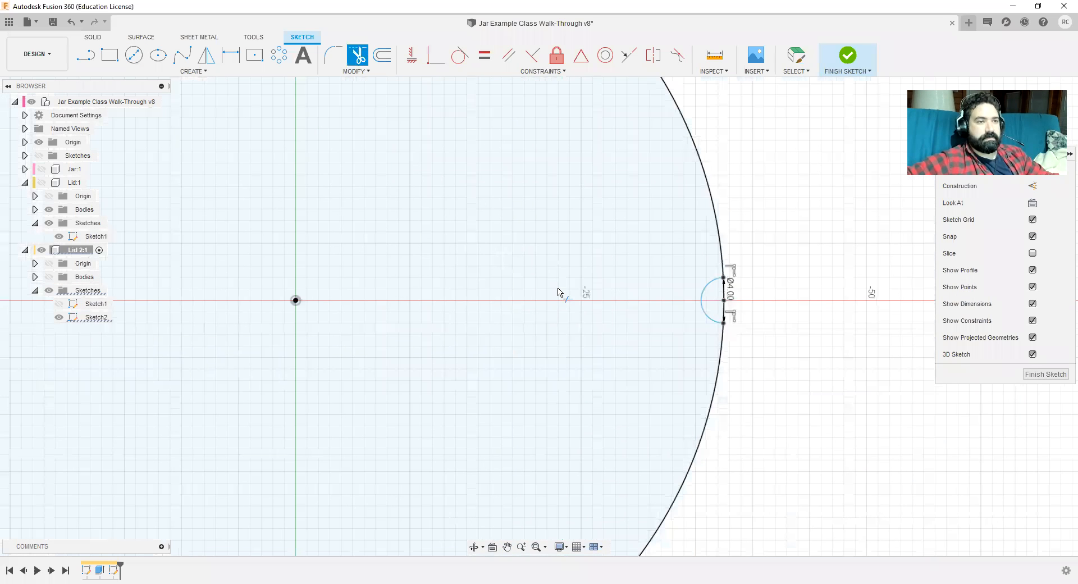
pyautogui.click(726, 302)
pyautogui.scroll(-3, 782, 362)
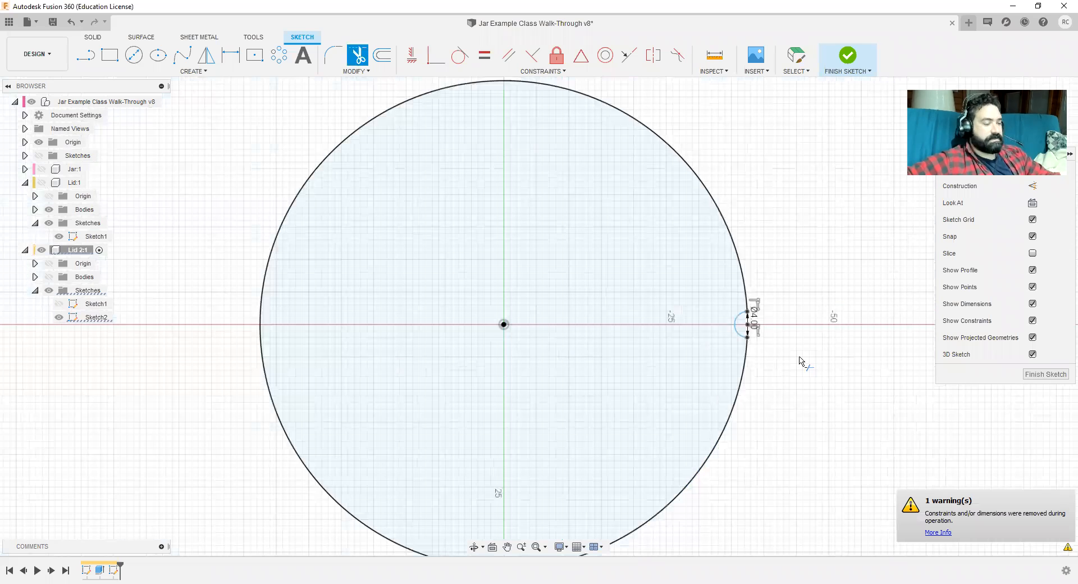
pyautogui.press('Escape')
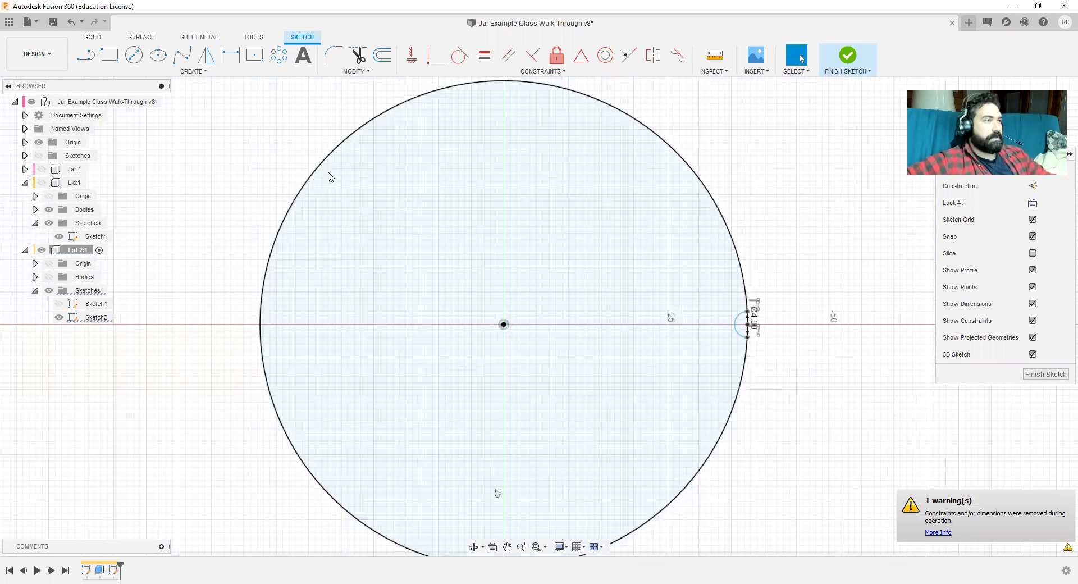
# Step: Create a full circular pattern of the notch arc around the origin with a quantity of 20
pyautogui.click(279, 55)
pyautogui.click(738, 336)
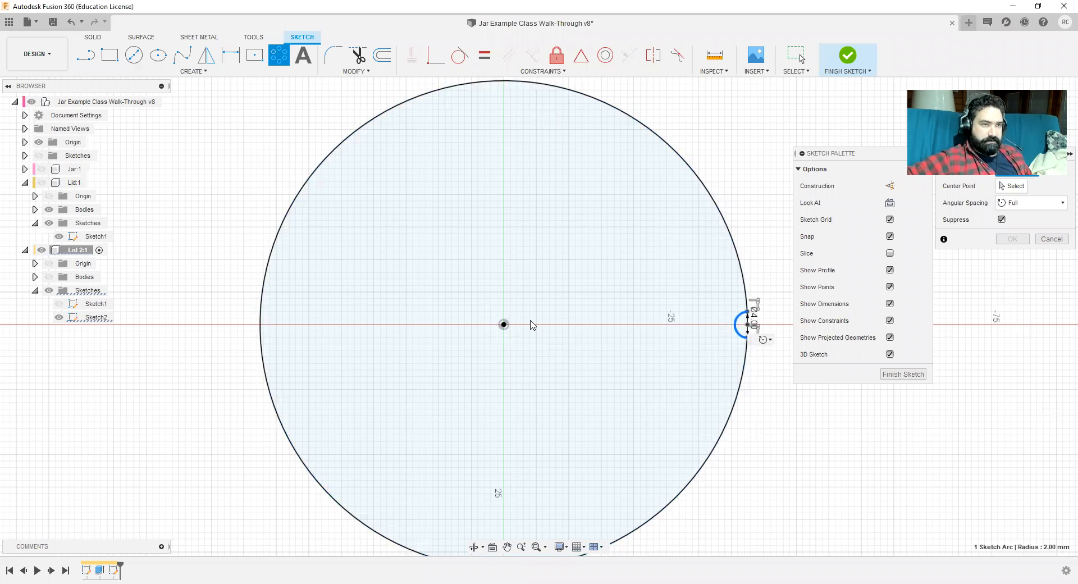
pyautogui.click(1019, 187)
pyautogui.click(503, 324)
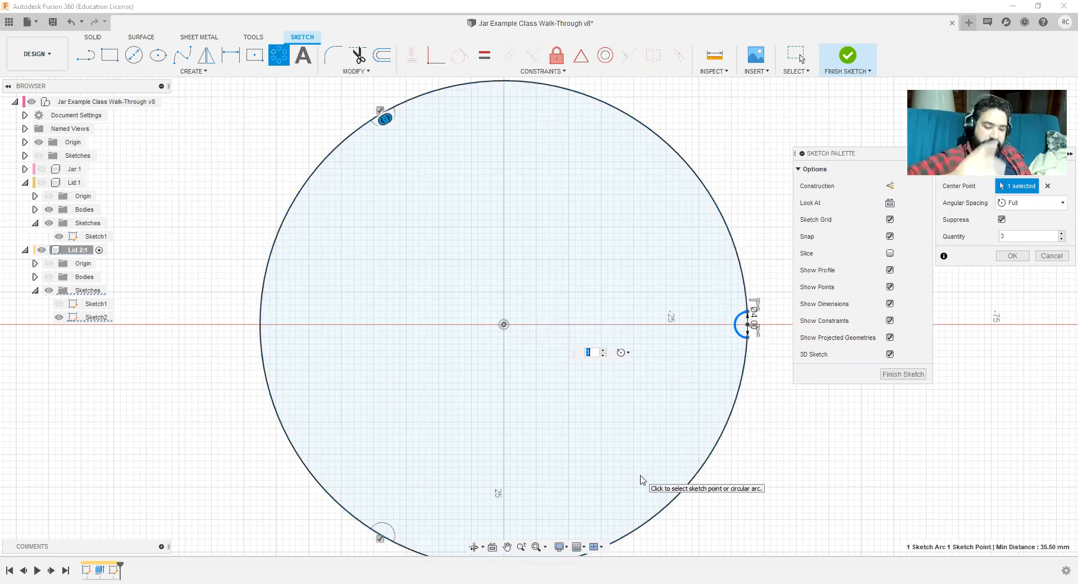
pyautogui.write('20')
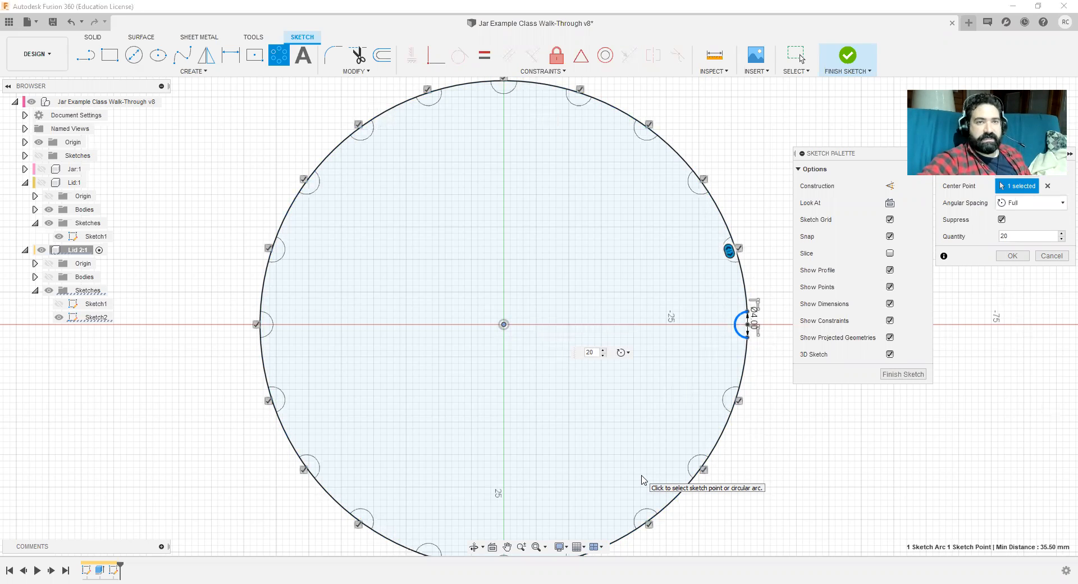
pyautogui.press('Return')
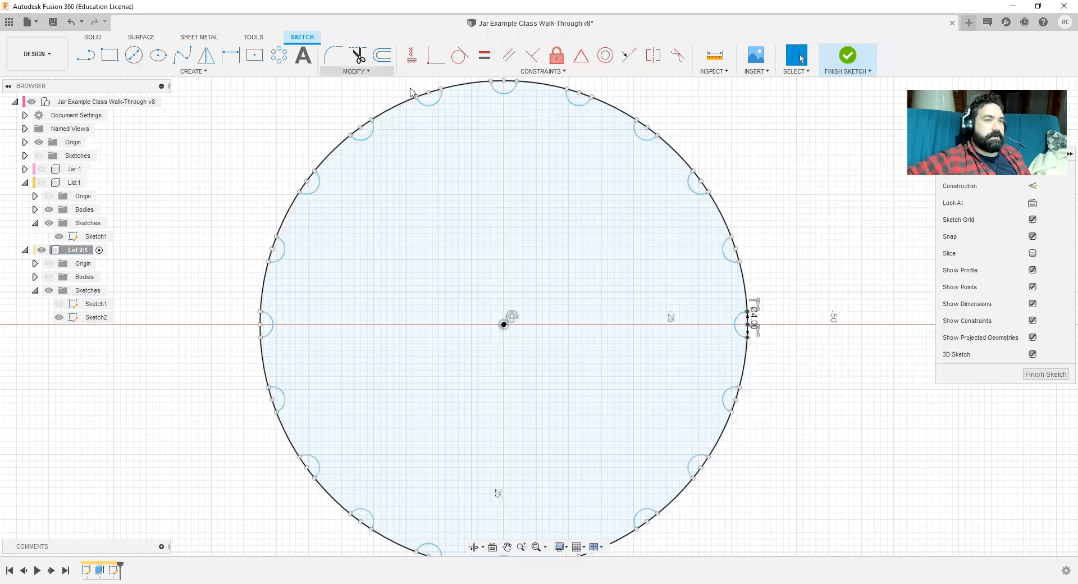
# Step: Inspect the patterned notch arcs along the rim and undo the circular pattern
pyautogui.moveTo(792, 393)
pyautogui.keyDown('shift'); pyautogui.mouseDown(button='middle')
pyautogui.moveTo(782, 347)
pyautogui.moveTo(790, 366)
pyautogui.mouseUp(button='middle'); pyautogui.keyUp('shift')
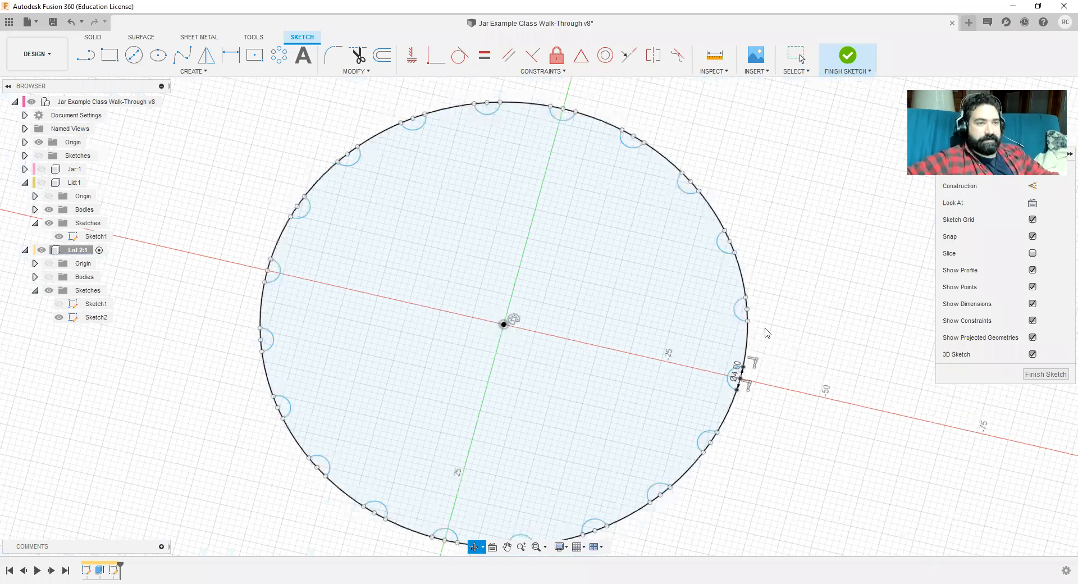
pyautogui.scroll(3, 683, 336)
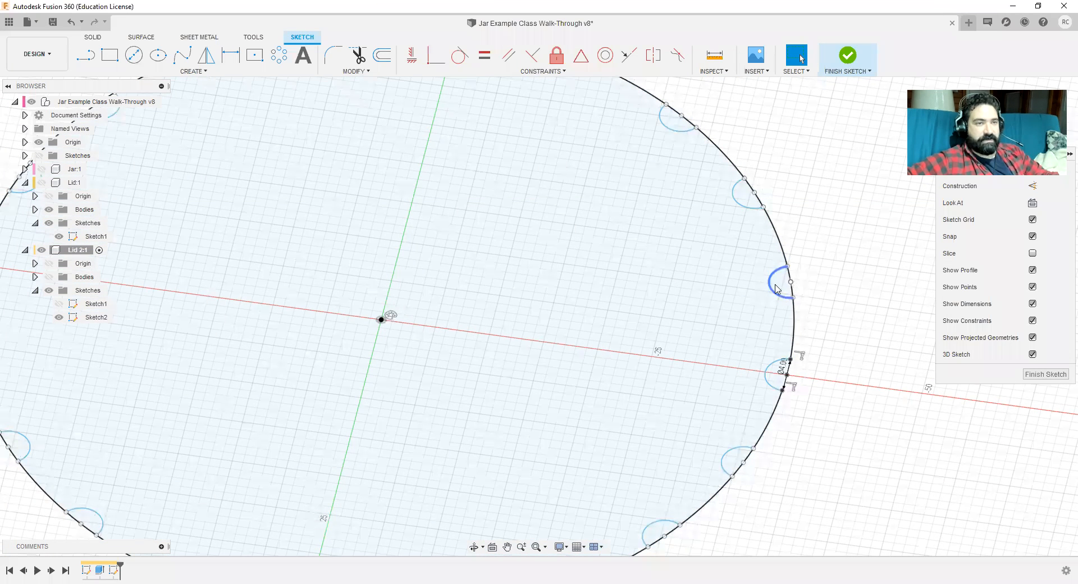
pyautogui.click(623, 392)
pyautogui.scroll(-3, 622, 392)
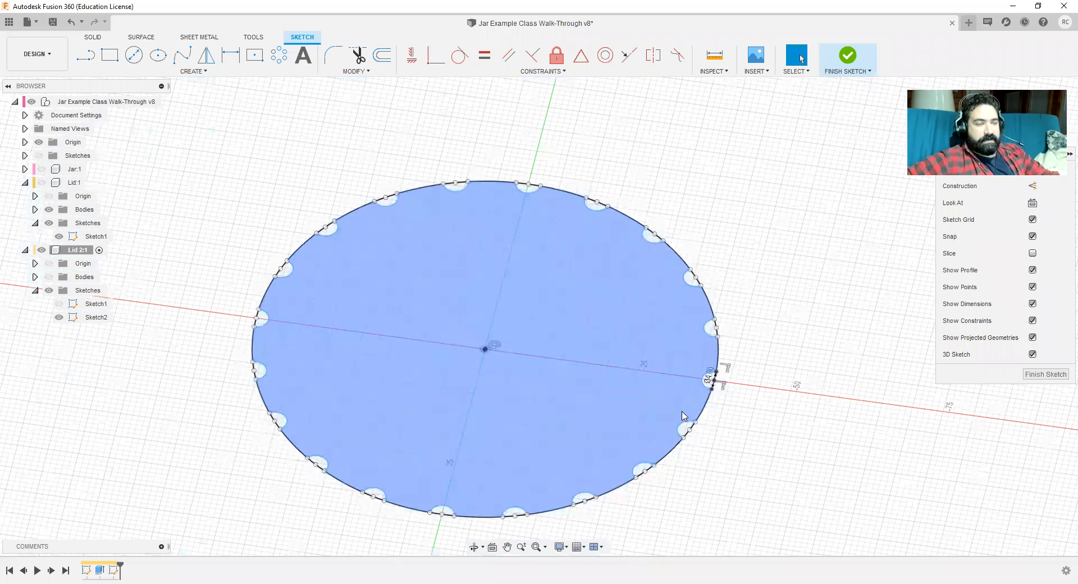
pyautogui.press('Escape')
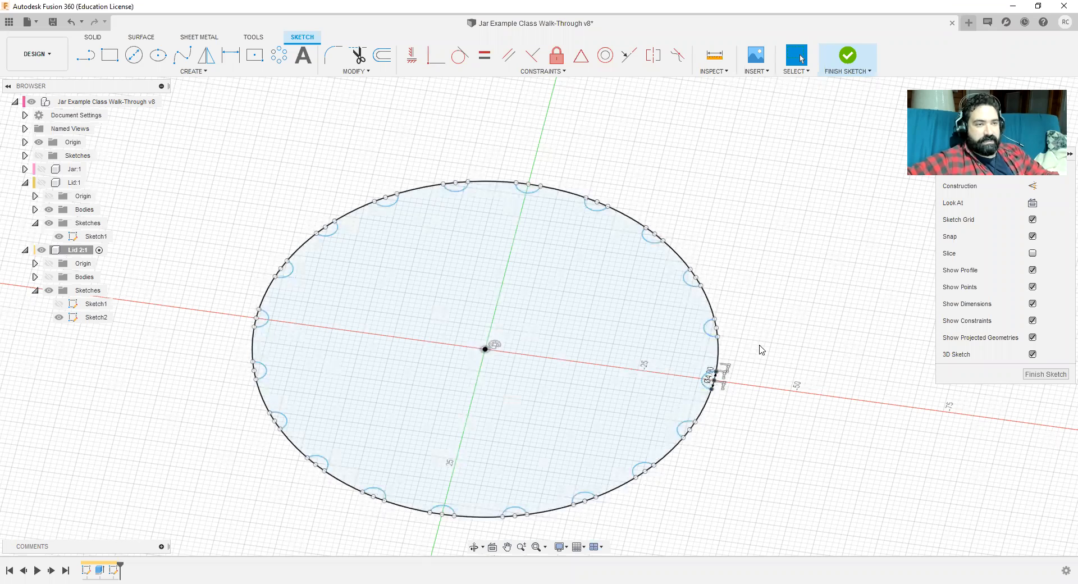
pyautogui.scroll(3, 707, 417)
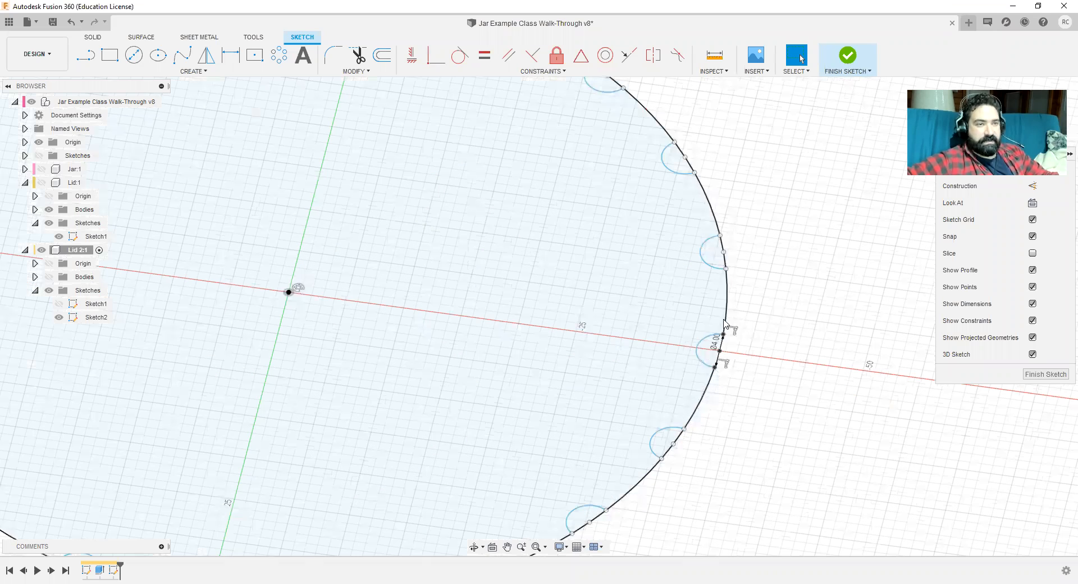
pyautogui.scroll(3, 725, 322)
pyautogui.hotkey('ctrl', 'z')
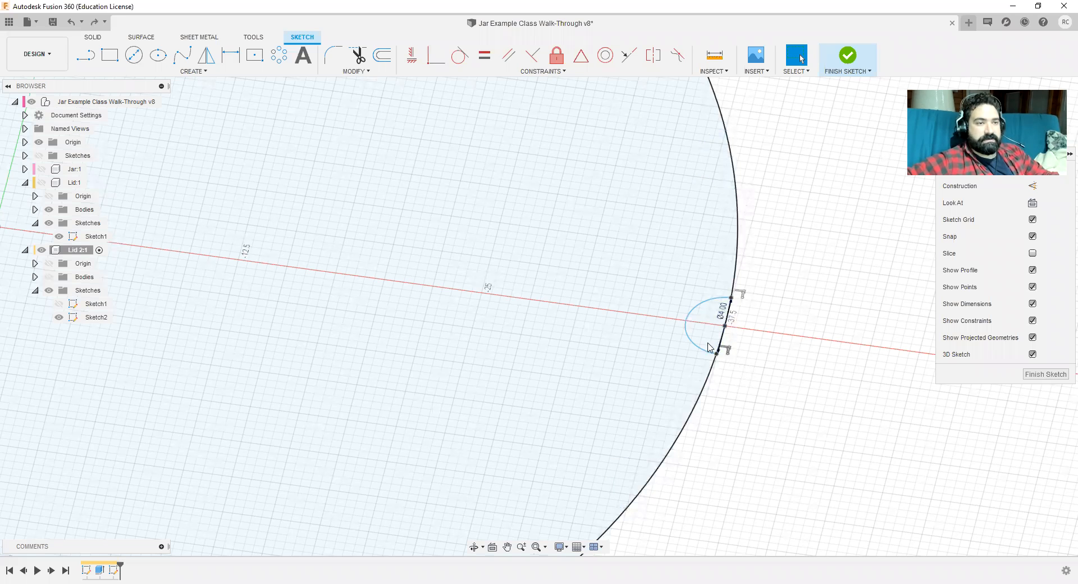
pyautogui.scroll(3, 730, 354)
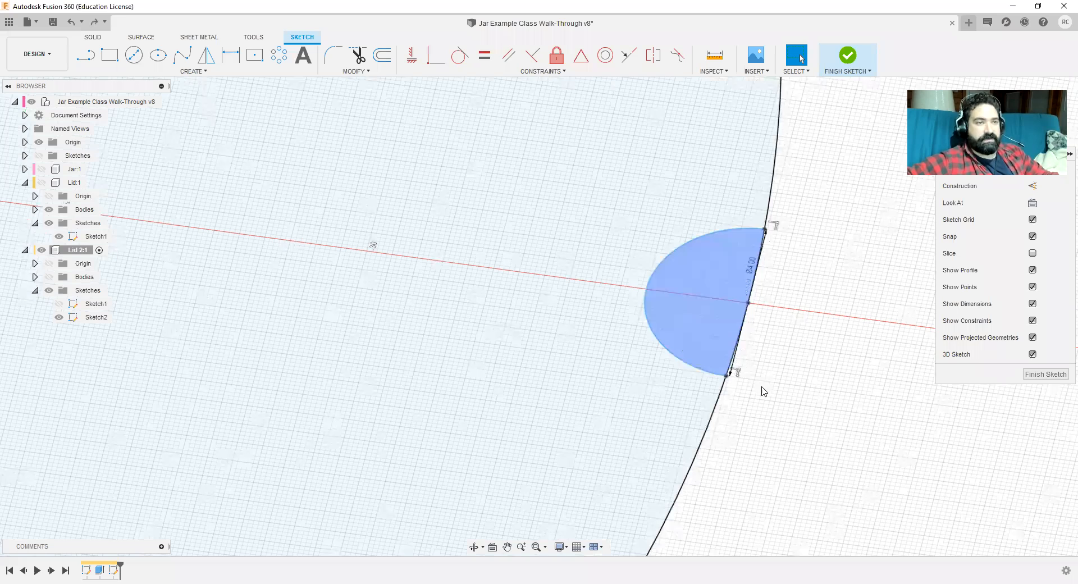
pyautogui.scroll(-5, 803, 424)
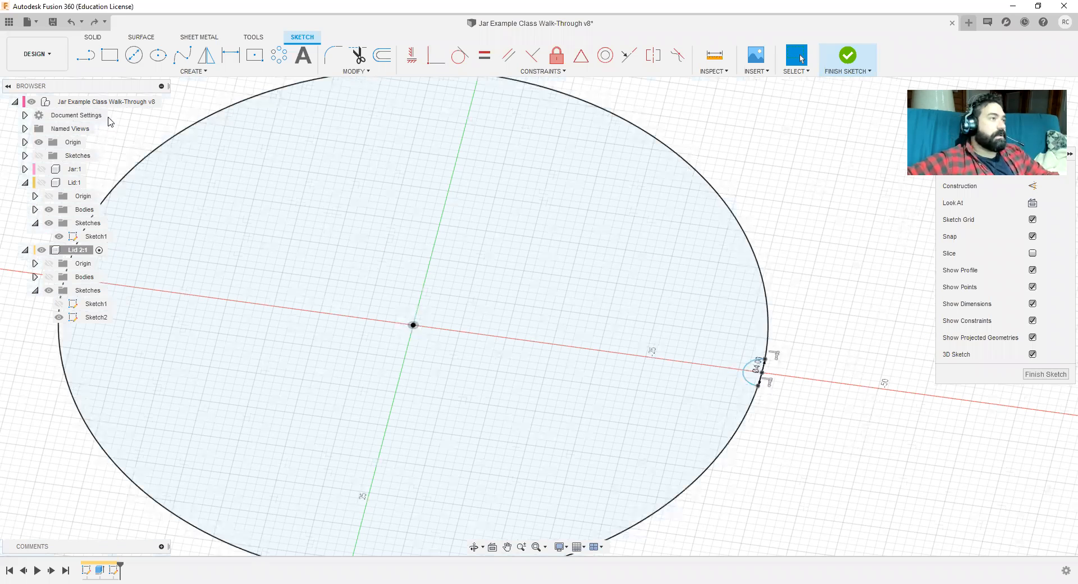
# Step: Pattern the single notch arc in a full circle about the sketch origin, using 20 instances
pyautogui.click(279, 60)
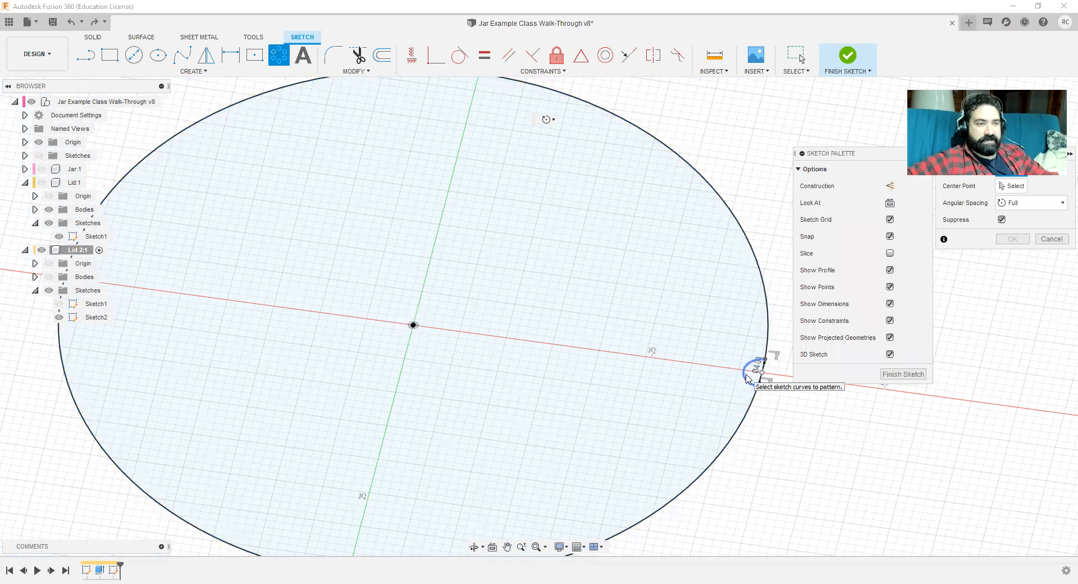
pyautogui.click(748, 378)
pyautogui.click(1002, 188)
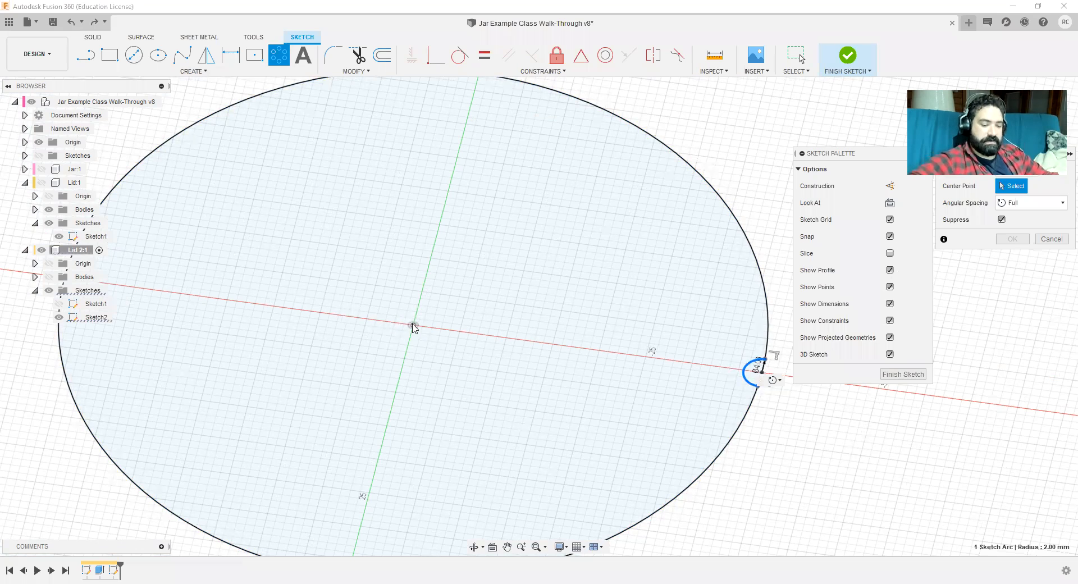
pyautogui.click(413, 326)
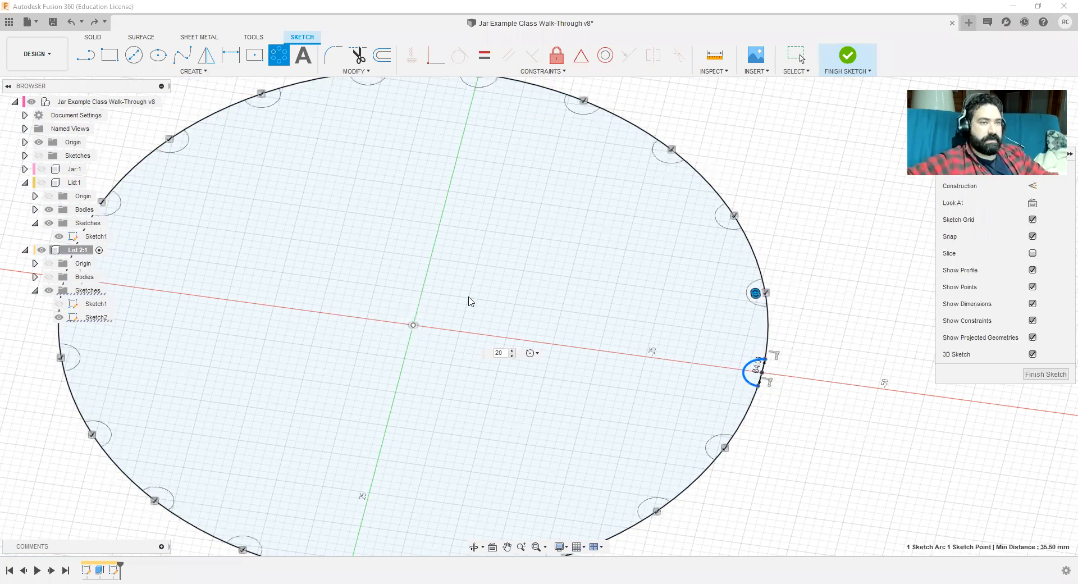
pyautogui.press('Return')
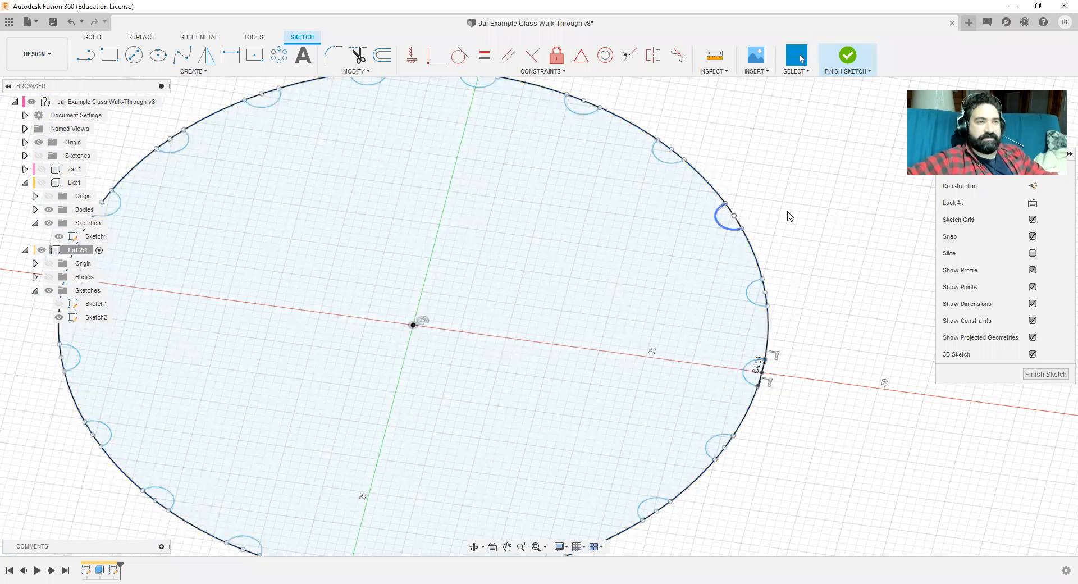
# Step: Finish the notch sketch and show Lid 2's body again
pyautogui.click(845, 59)
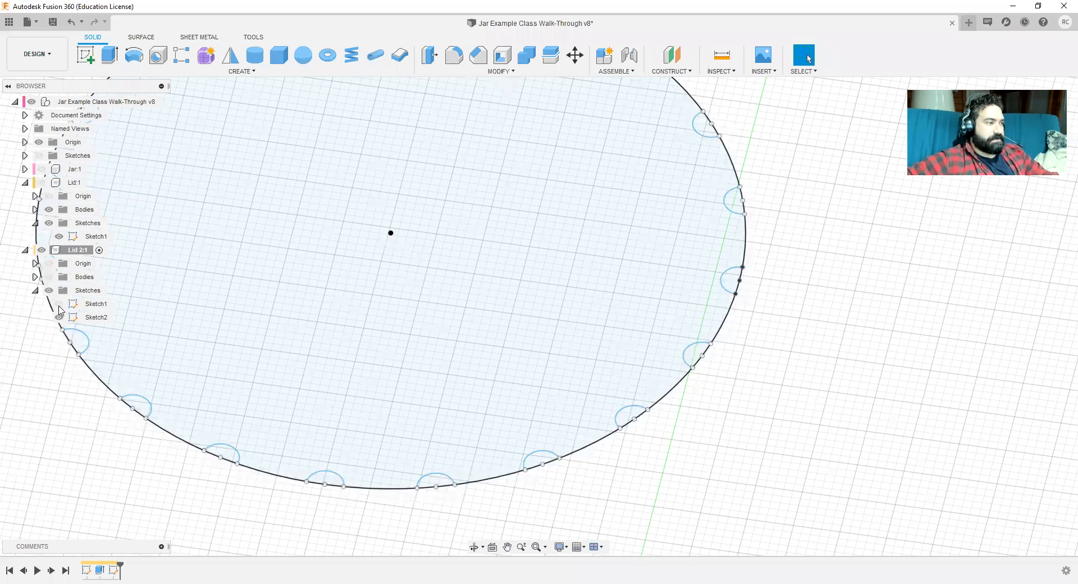
pyautogui.click(48, 281)
pyautogui.click(49, 278)
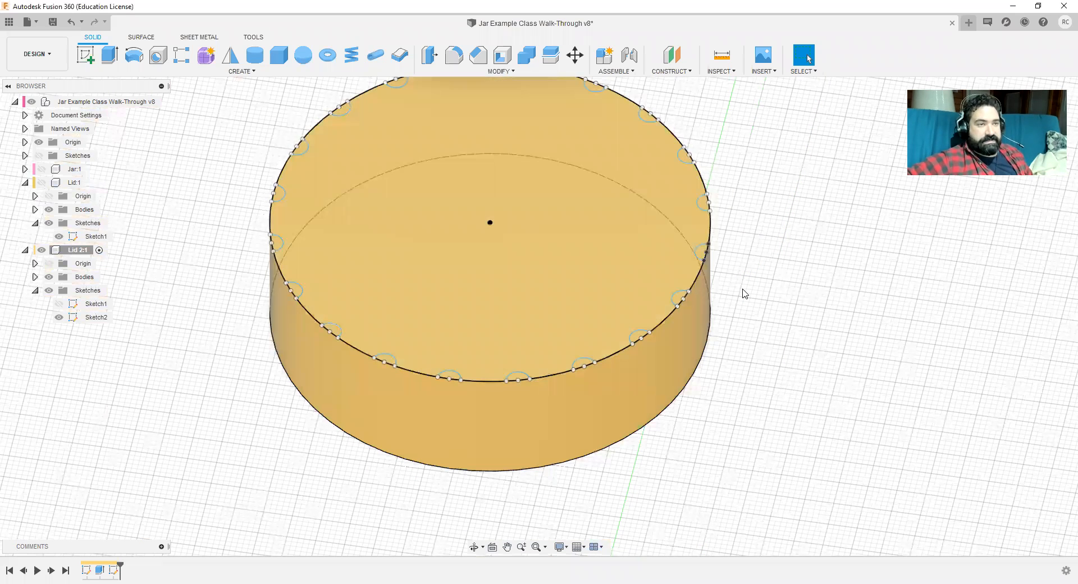
pyautogui.scroll(4, 745, 293)
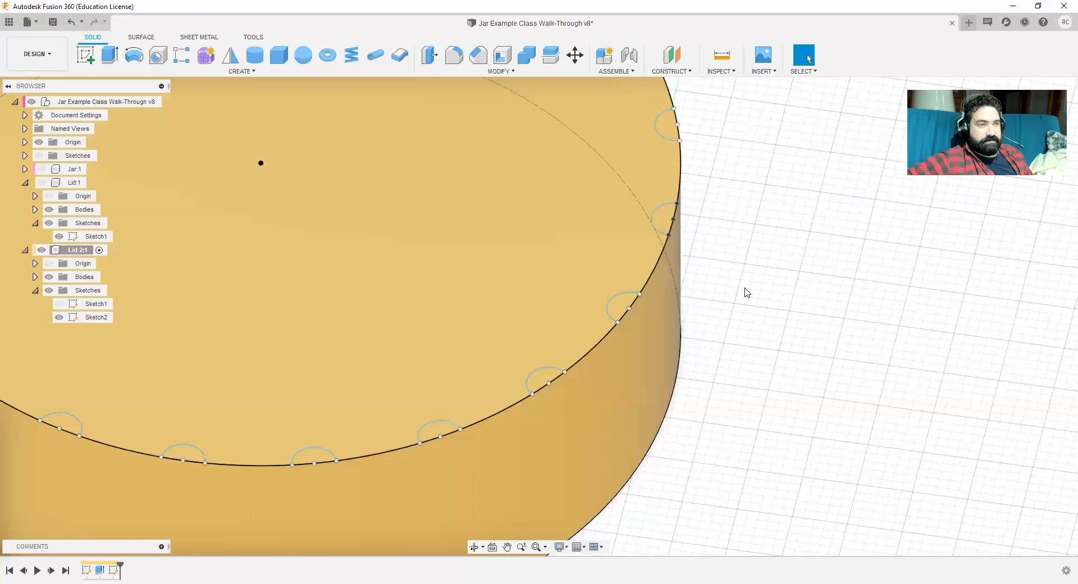
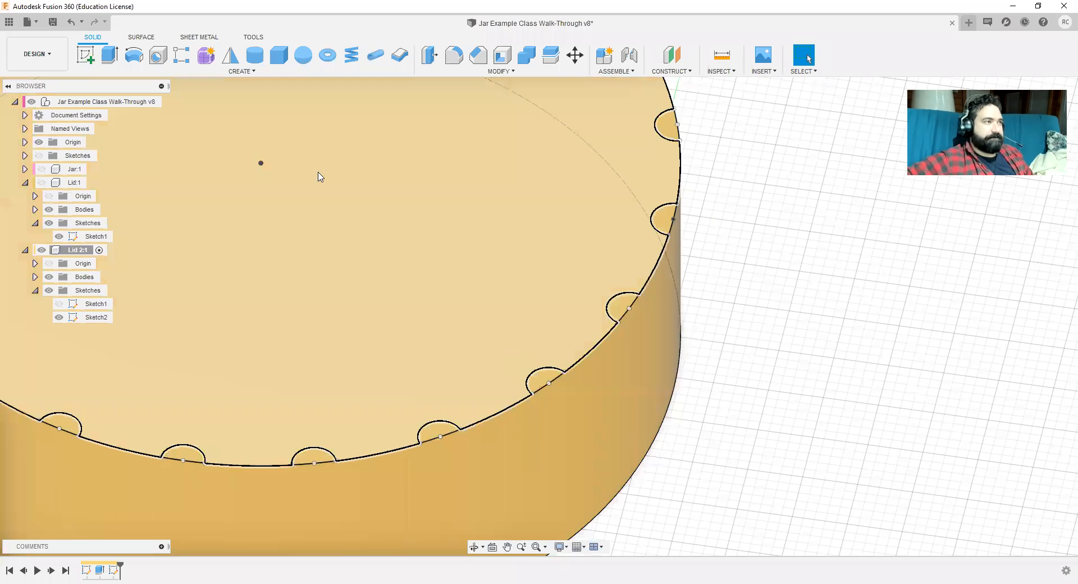
# Step: Extrude one notch profile as a cut through the disc, with its extent set to the bottom face as the target object
pyautogui.click(110, 55)
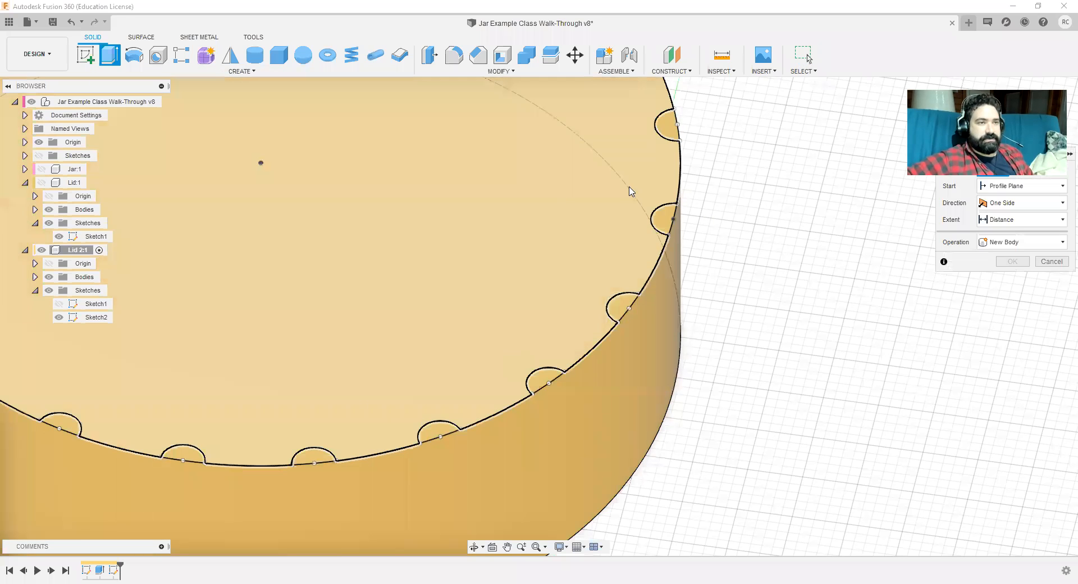
pyautogui.click(663, 225)
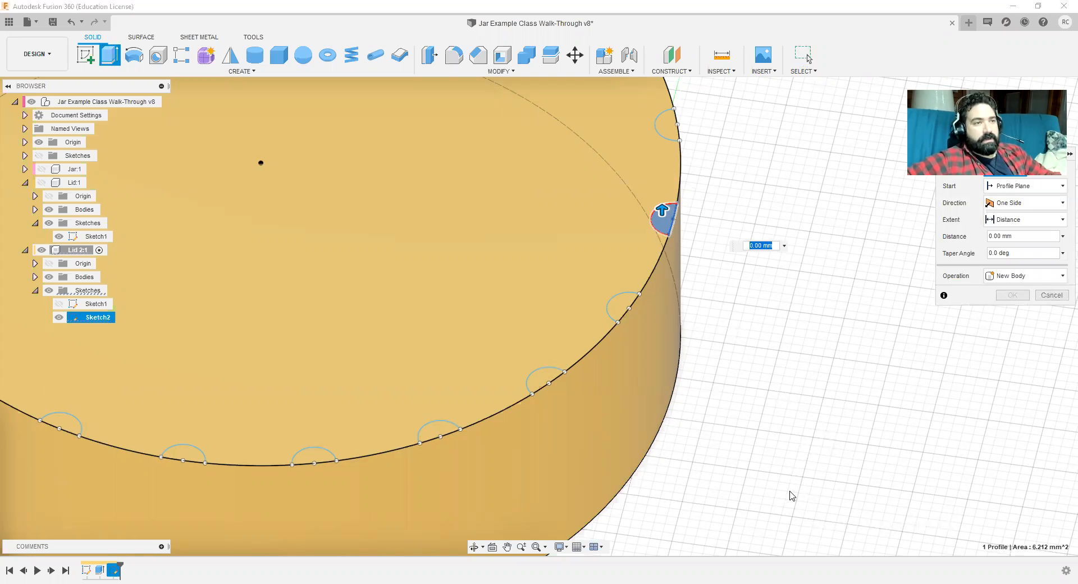
pyautogui.keyDown('shift'); pyautogui.moveTo(792, 496); pyautogui.dragTo(773, 426, button='middle'); pyautogui.keyUp('shift')
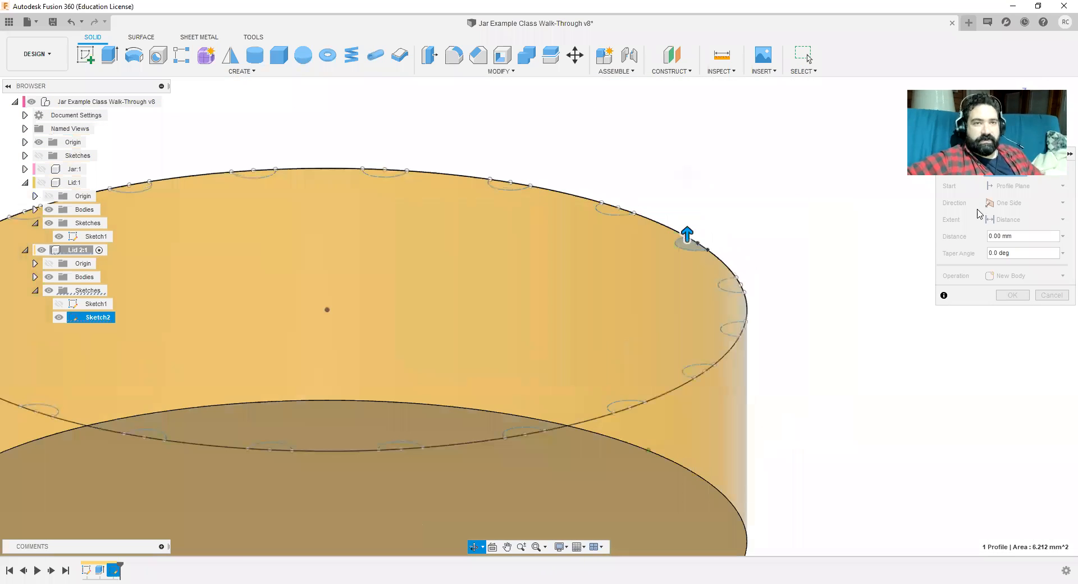
pyautogui.click(1019, 220)
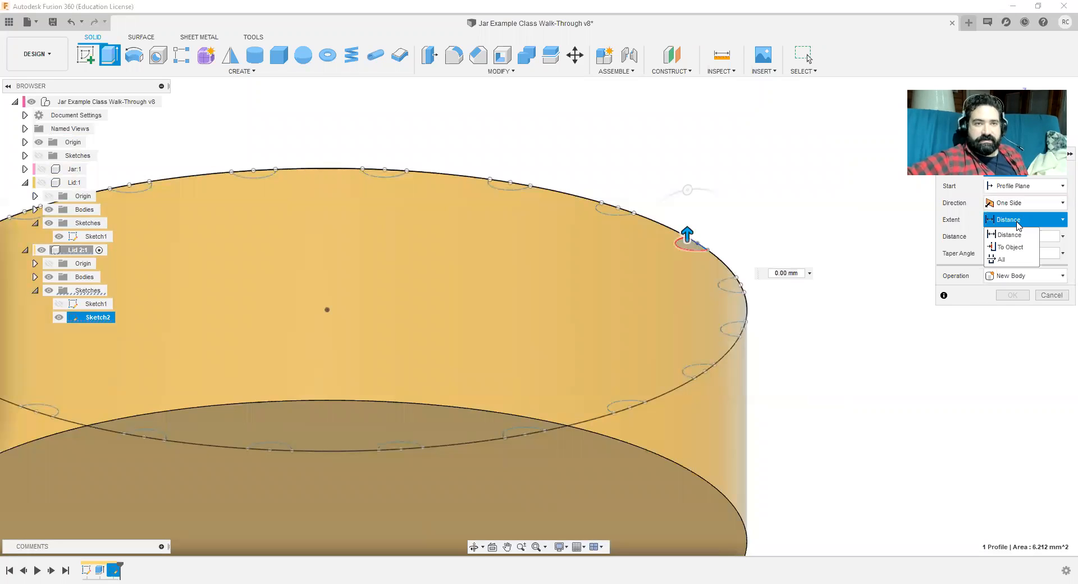
pyautogui.click(1013, 245)
pyautogui.moveTo(807, 430); pyautogui.dragTo(791, 307, button='middle')
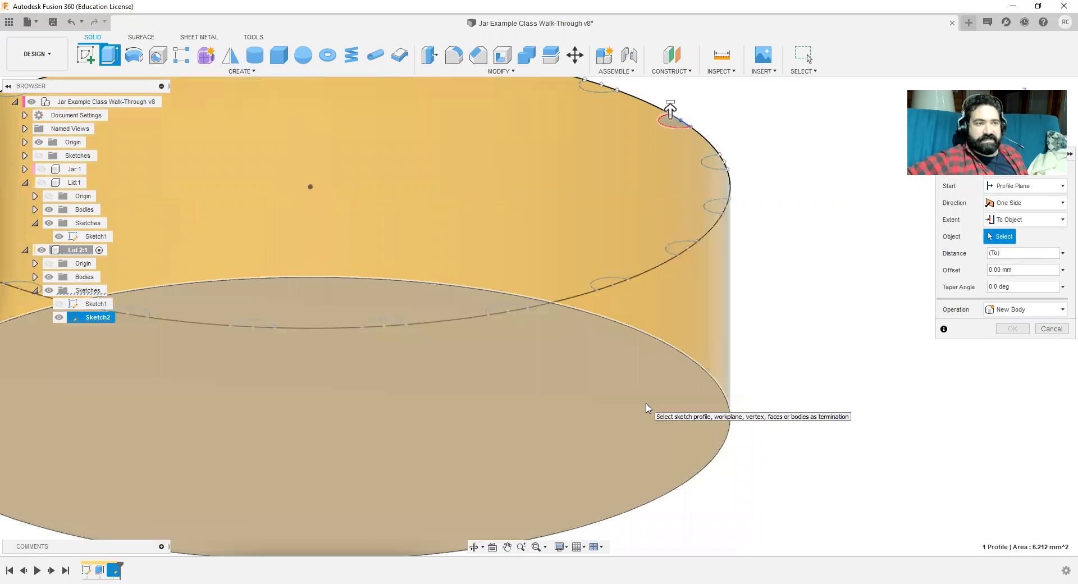
pyautogui.click(646, 408)
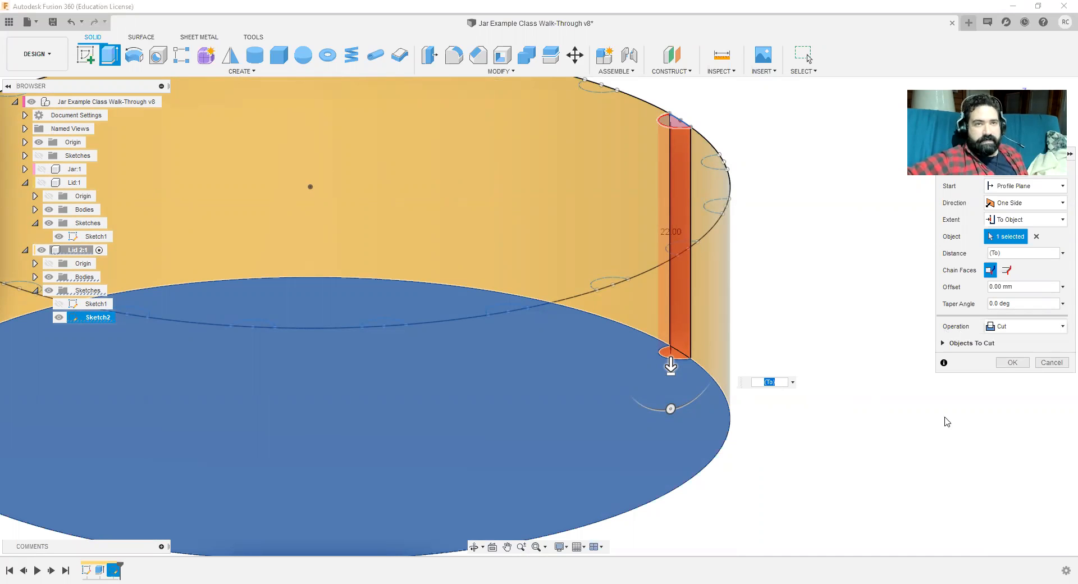
pyautogui.click(1003, 366)
# Step: Start a circular pattern using the cut notch face on Lid 2's rim as the object to repeat
pyautogui.keyDown('shift'); pyautogui.moveTo(802, 320); pyautogui.dragTo(780, 356, button='middle'); pyautogui.keyUp('shift')
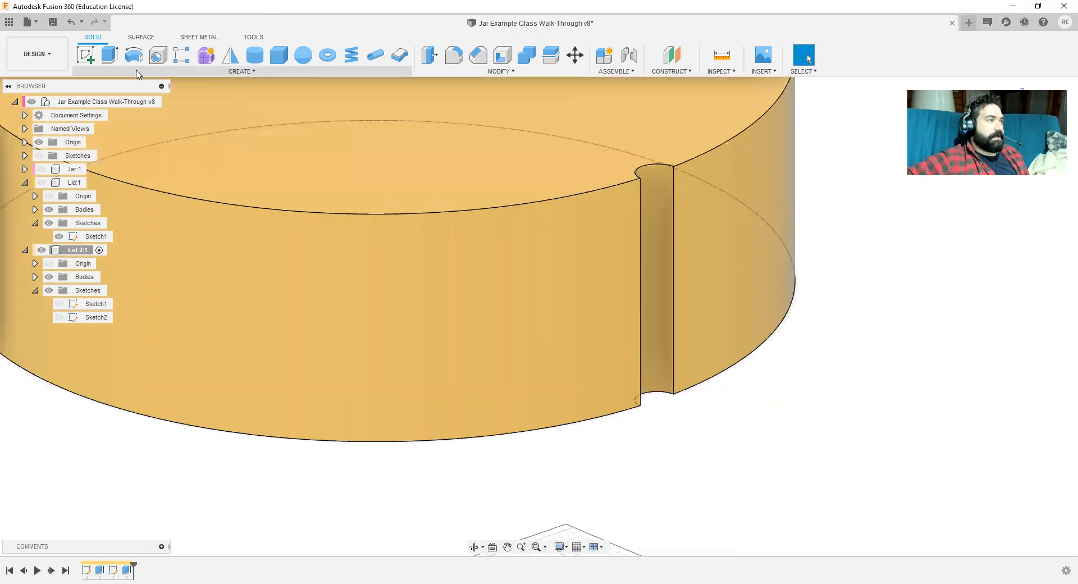
pyautogui.click(234, 72)
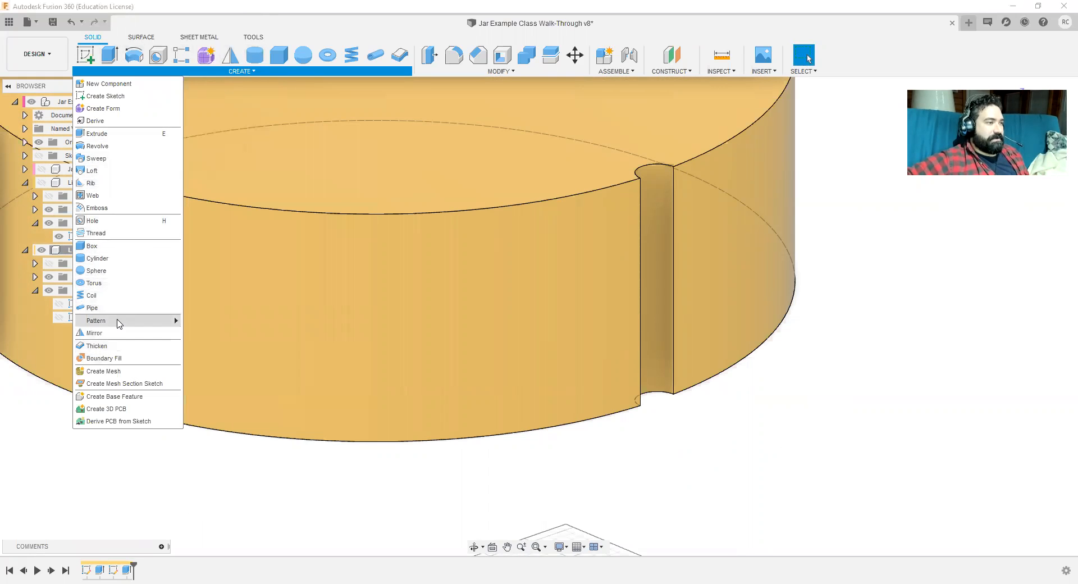
pyautogui.moveTo(120, 323)
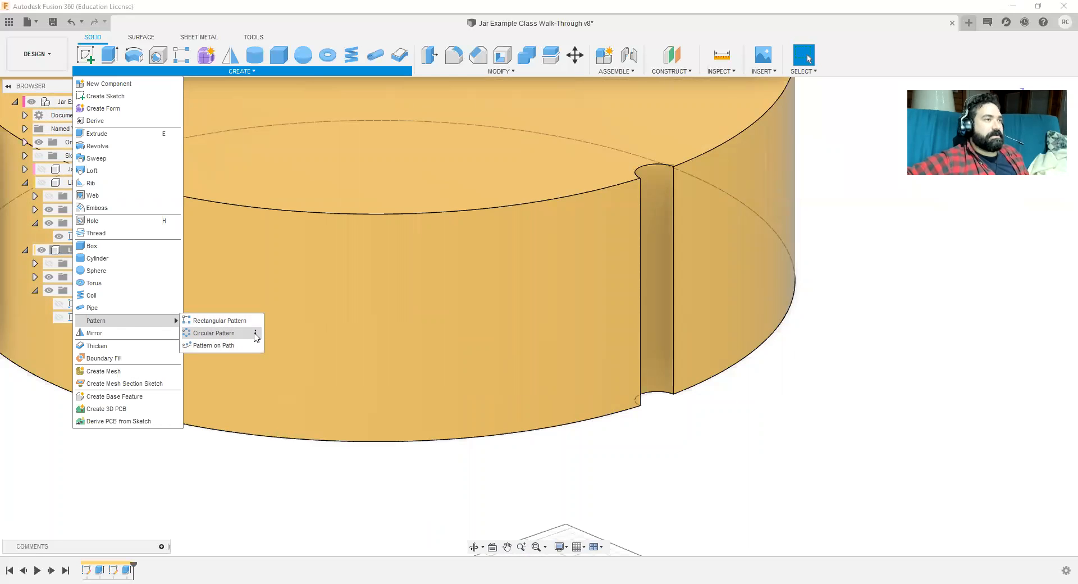
pyautogui.click(218, 337)
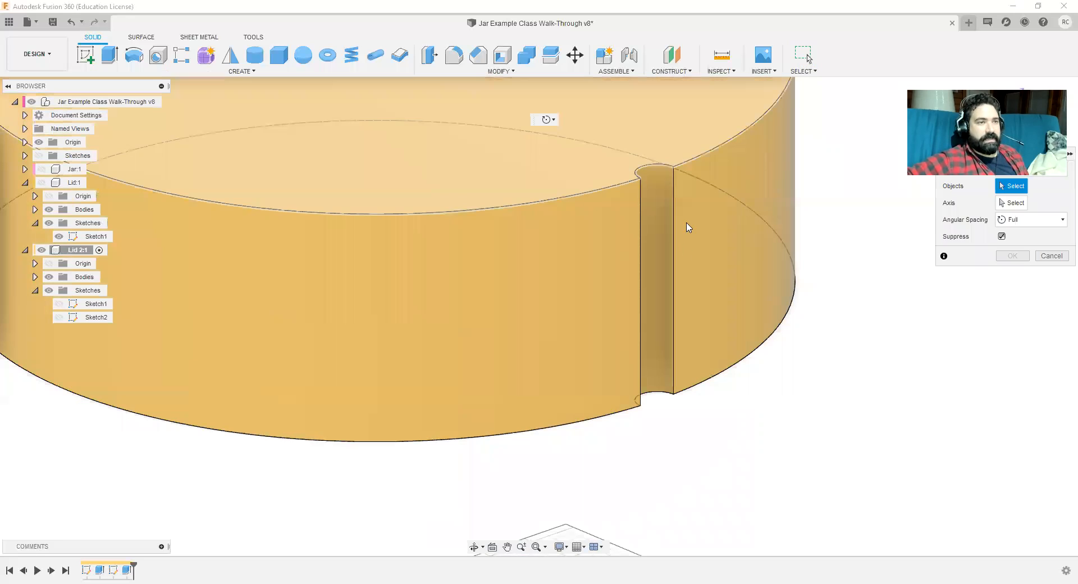
pyautogui.click(656, 272)
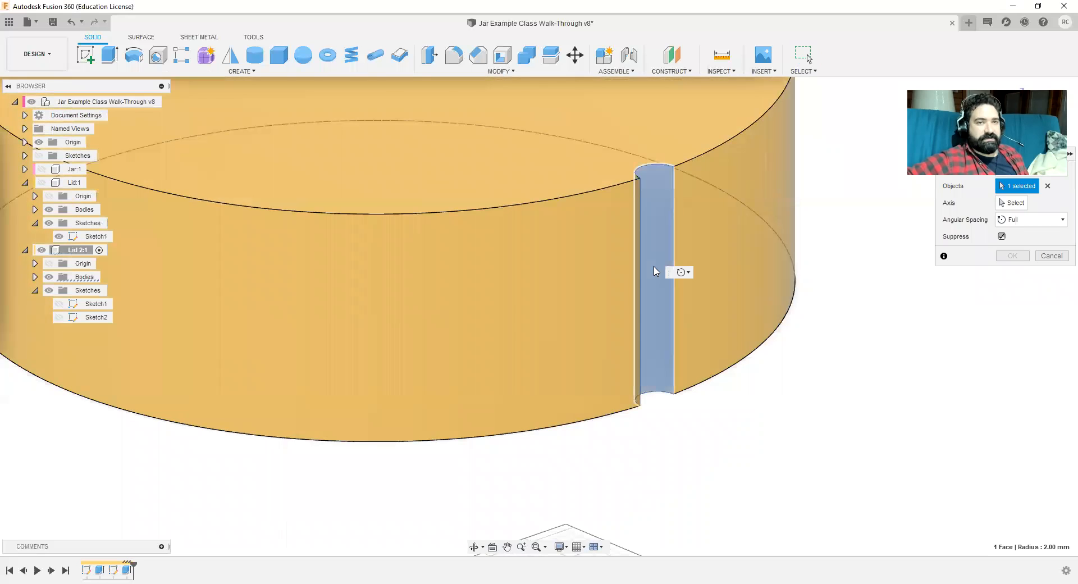
# Step: Set the origin's vertical Z axis as the rotation axis of the notch pattern
pyautogui.click(1009, 207)
pyautogui.scroll(-3, 537, 291)
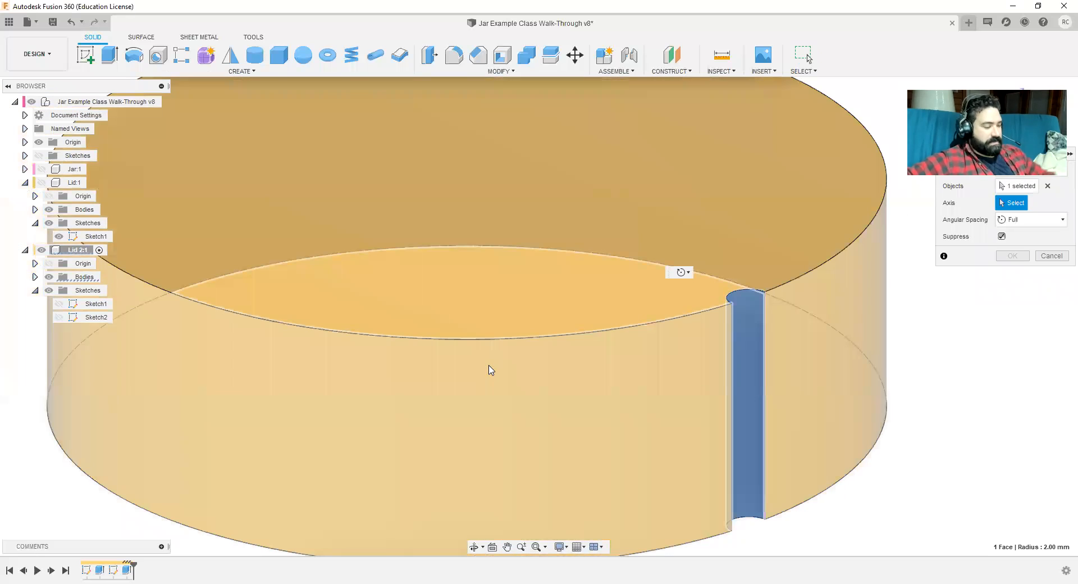
pyautogui.keyDown('shift'); pyautogui.moveTo(567, 421); pyautogui.dragTo(540, 419, button='middle'); pyautogui.keyUp('shift')
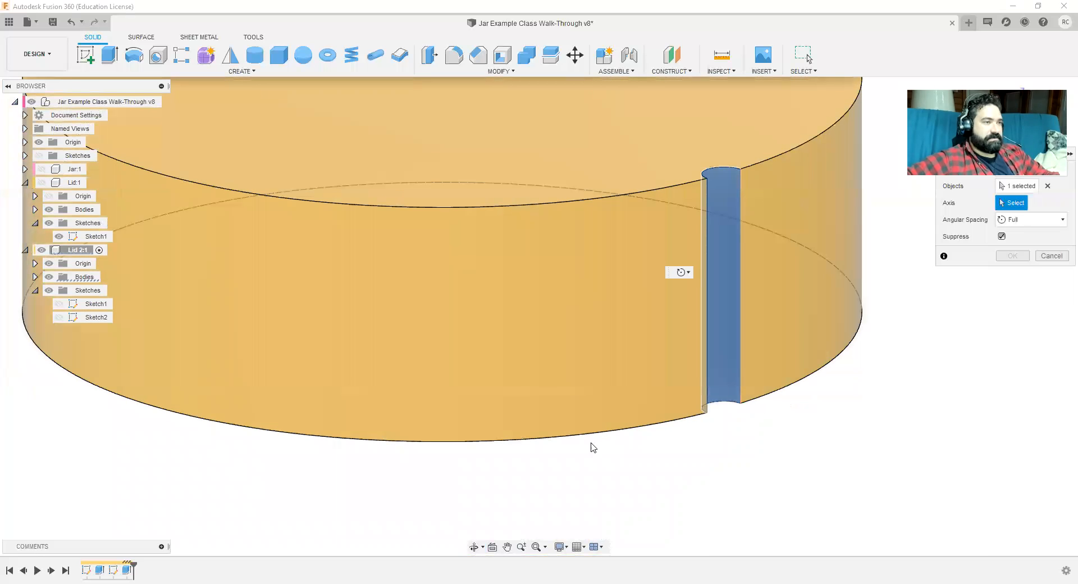
pyautogui.keyDown('shift'); pyautogui.moveTo(585, 496); pyautogui.dragTo(154, 280, button='middle'); pyautogui.keyUp('shift')
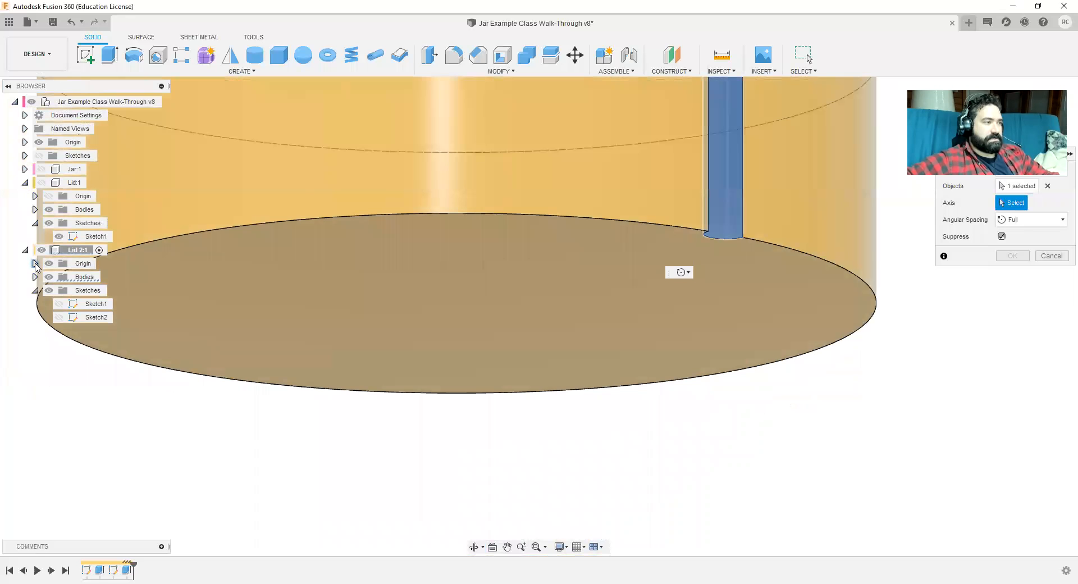
pyautogui.click(35, 263)
pyautogui.click(34, 263)
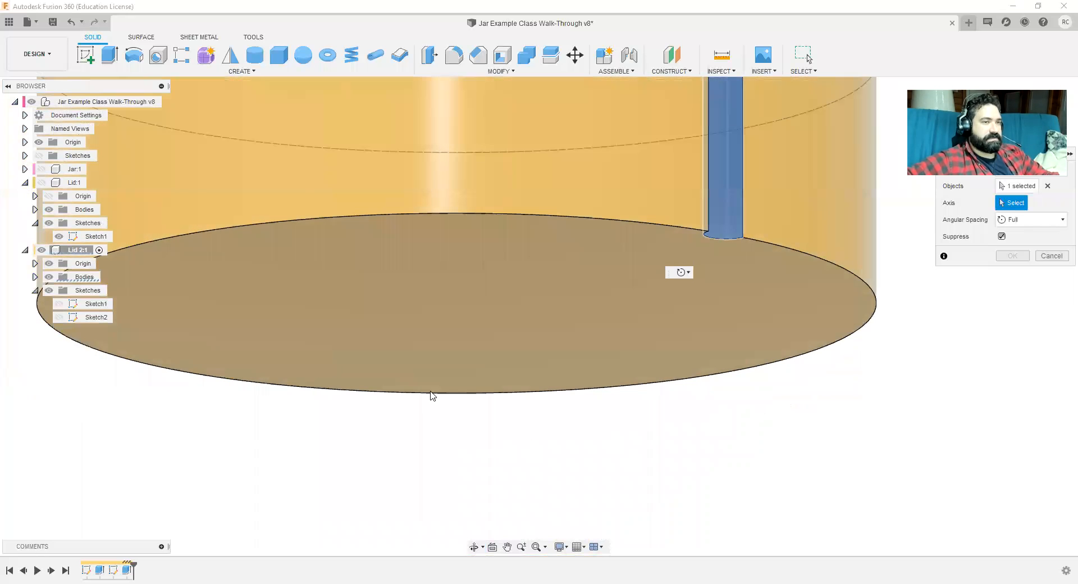
pyautogui.scroll(-6, 509, 413)
pyautogui.moveTo(585, 476); pyautogui.dragTo(571, 253, button='middle')
pyautogui.scroll(-3, 577, 354)
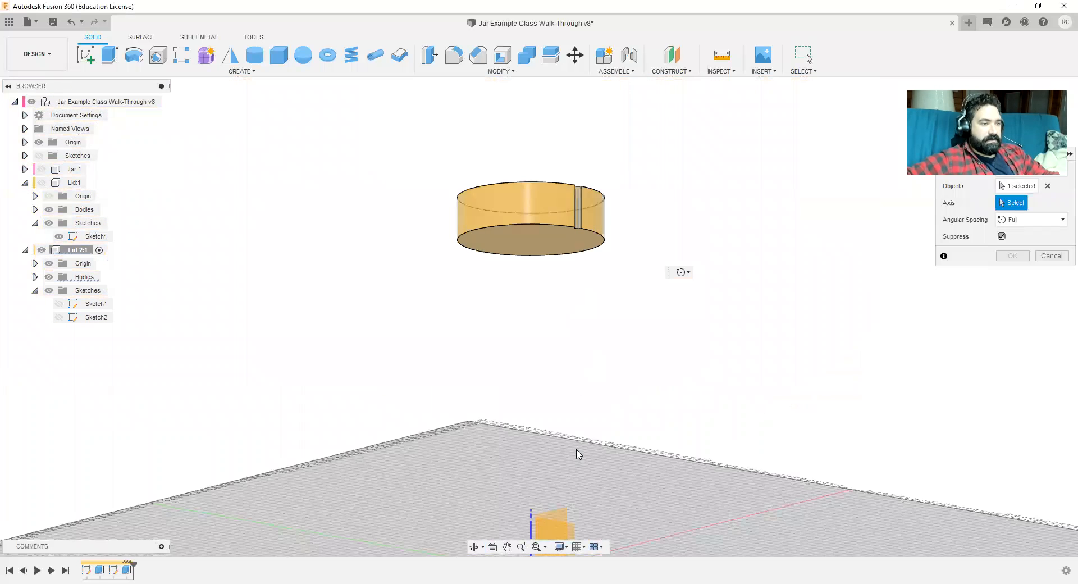
pyautogui.click(531, 521)
# Step: Set the full-circle notch pattern to 20 instances and complete it
pyautogui.keyDown('shift'); pyautogui.moveTo(537, 402); pyautogui.dragTo(546, 406, button='middle'); pyautogui.keyUp('shift')
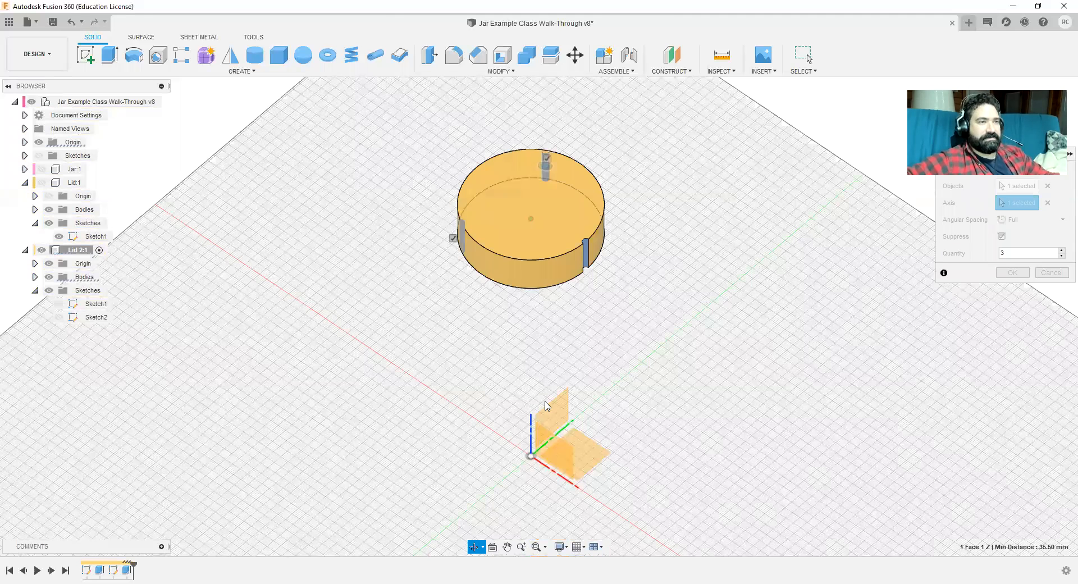
pyautogui.scroll(3, 626, 309)
pyautogui.write('20')
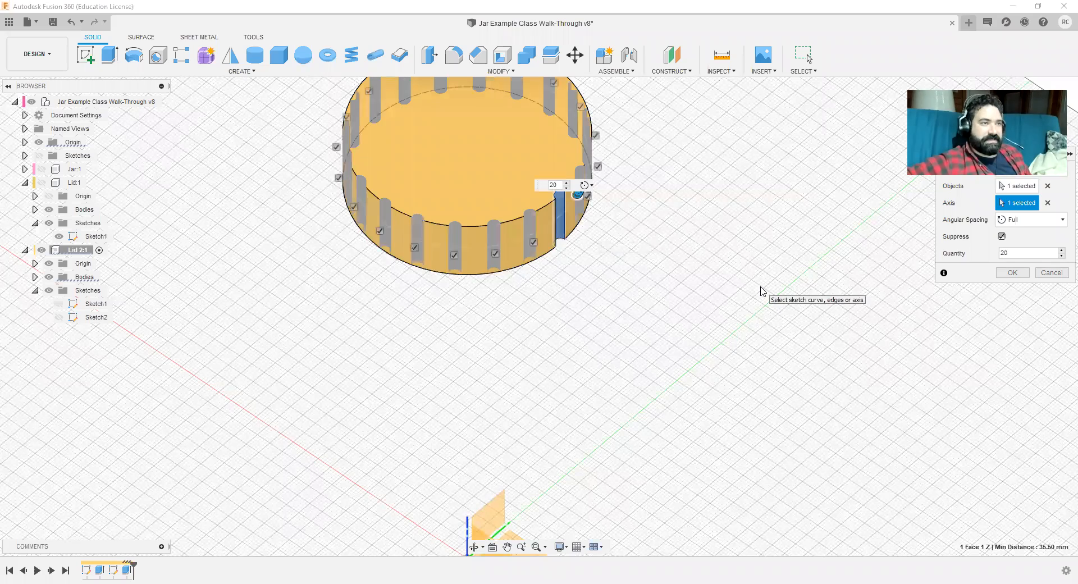
pyautogui.click(1011, 273)
pyautogui.moveTo(695, 241); pyautogui.dragTo(672, 366, button='middle')
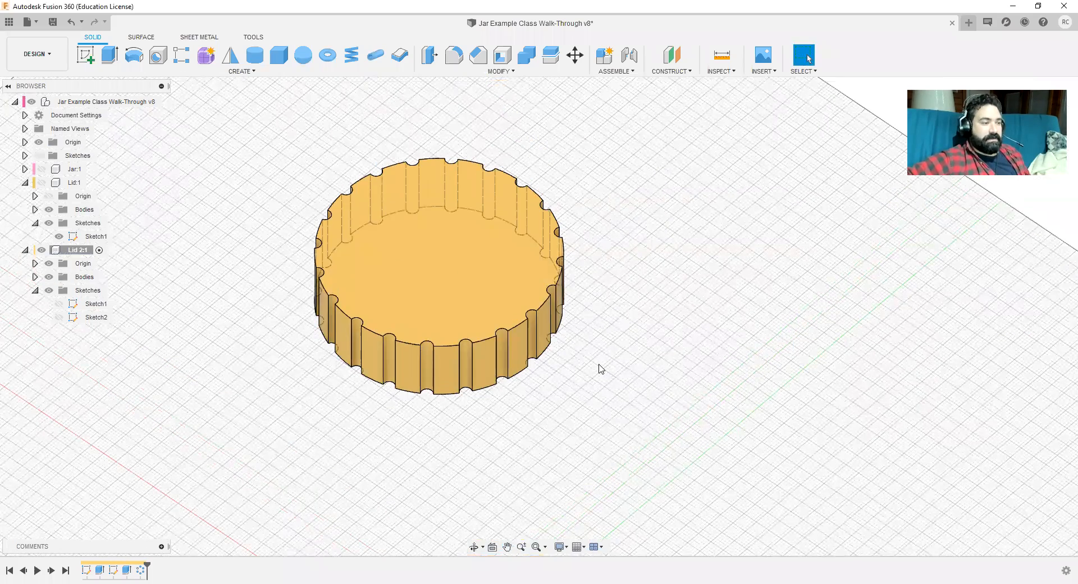
pyautogui.scroll(3, 599, 369)
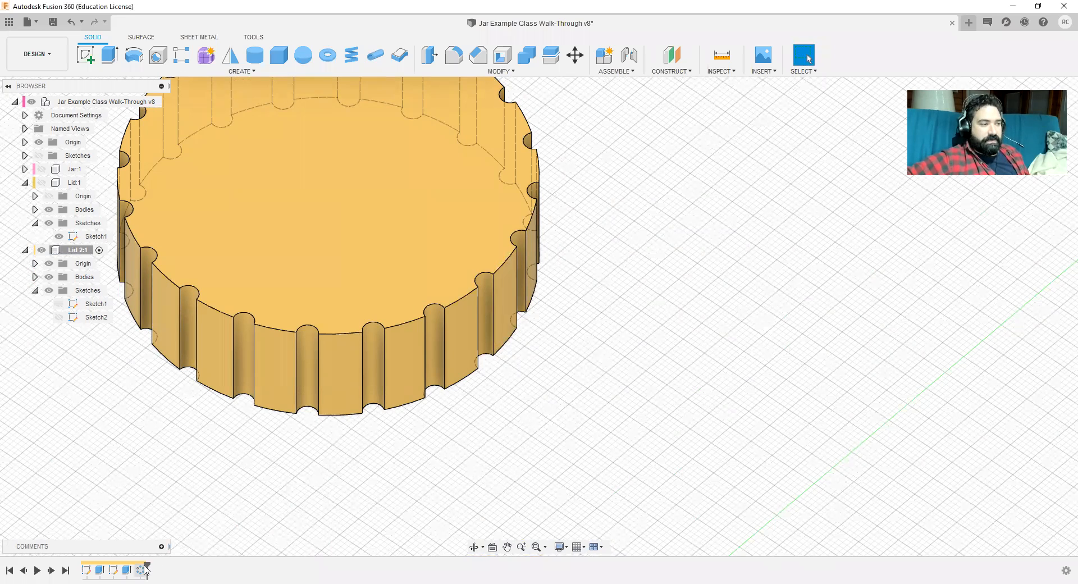
# Step: Roll the timeline back to before the notch cut and fillet the disc's upper and lower rim edges with a 3 mm radius
pyautogui.moveTo(147, 567)
pyautogui.mouseDown()
pyautogui.moveTo(132, 568)
pyautogui.moveTo(147, 568)
pyautogui.mouseUp()
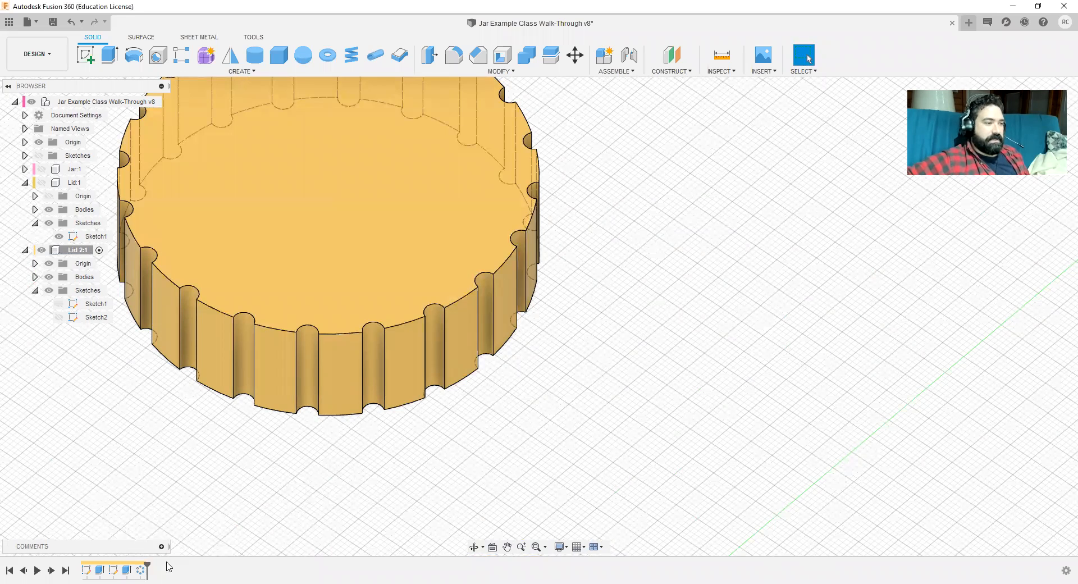
pyautogui.moveTo(147, 568); pyautogui.dragTo(119, 570)
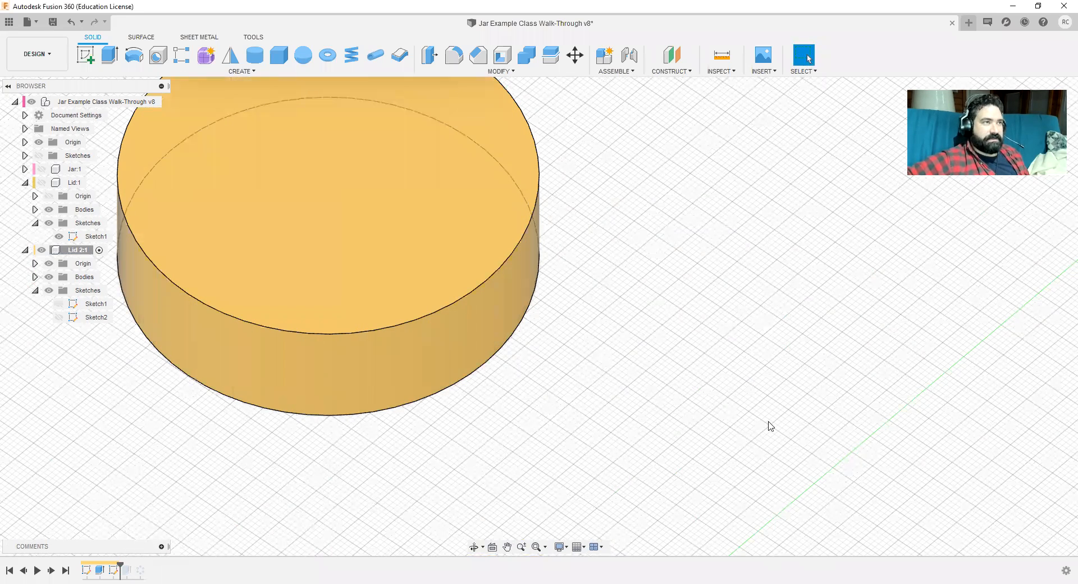
pyautogui.click(460, 64)
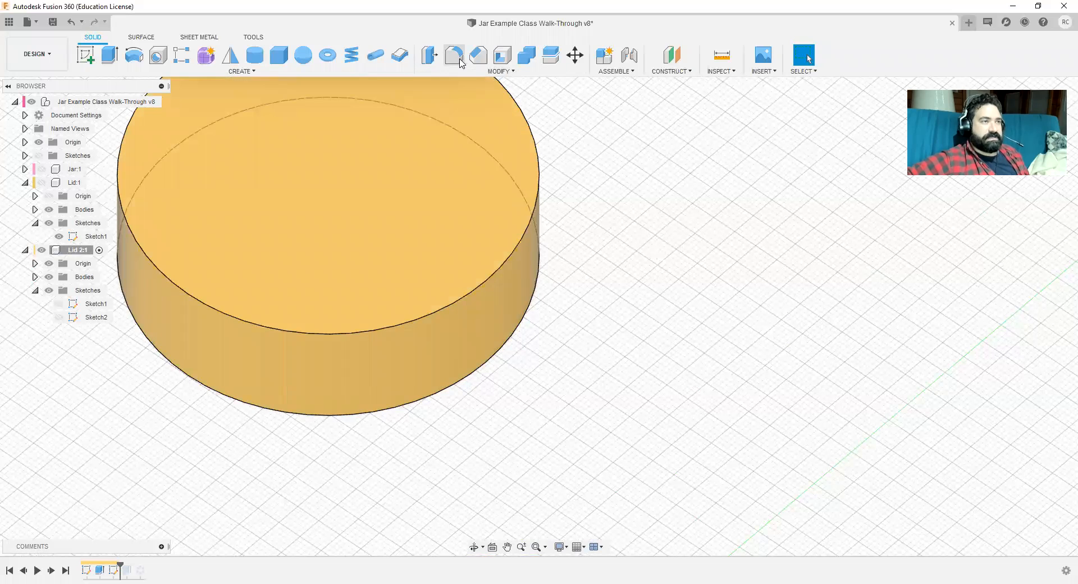
pyautogui.click(534, 218)
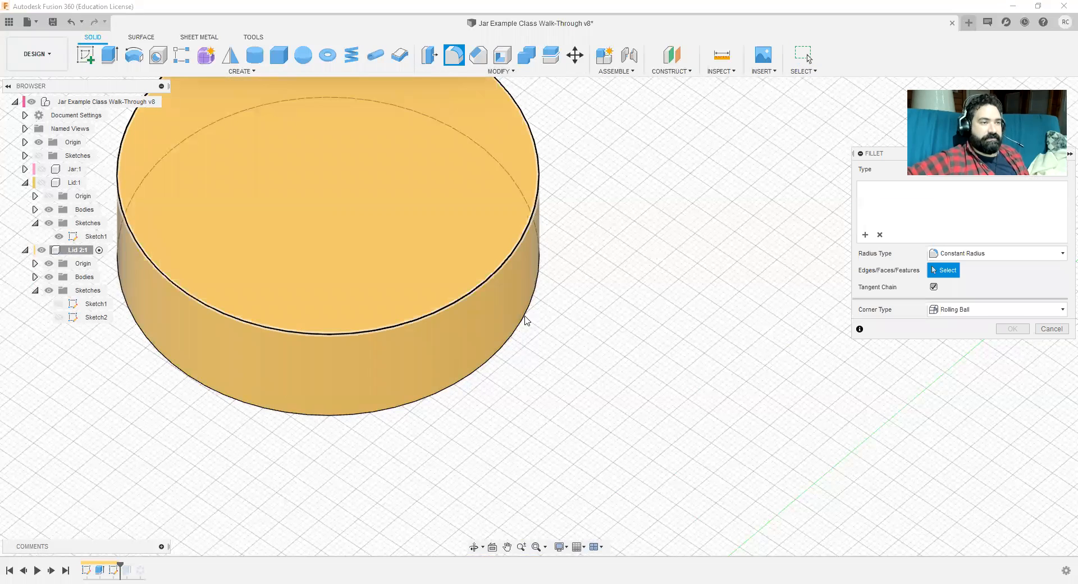
pyautogui.click(524, 319)
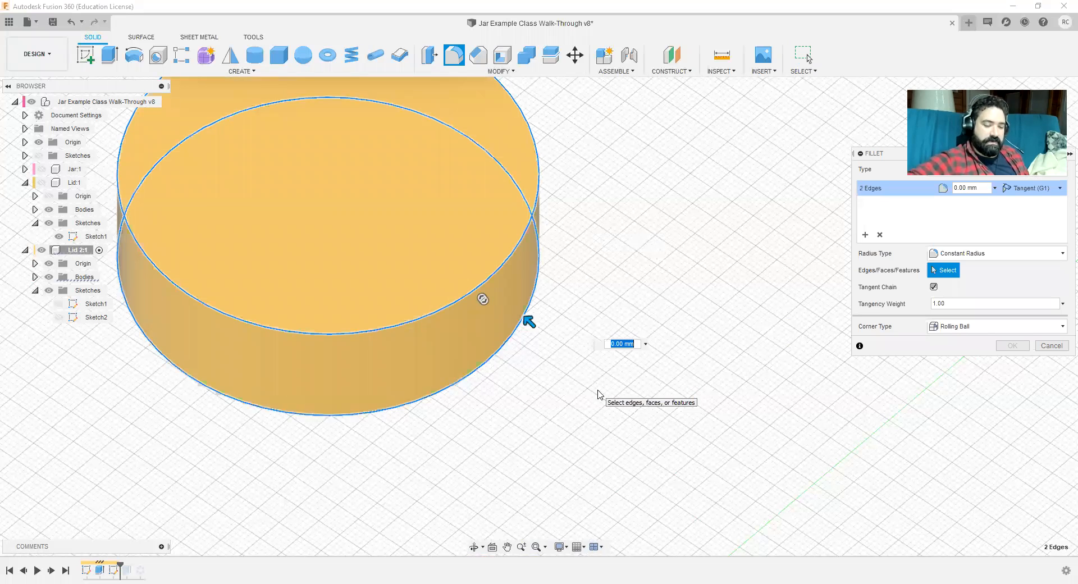
pyautogui.write('3')
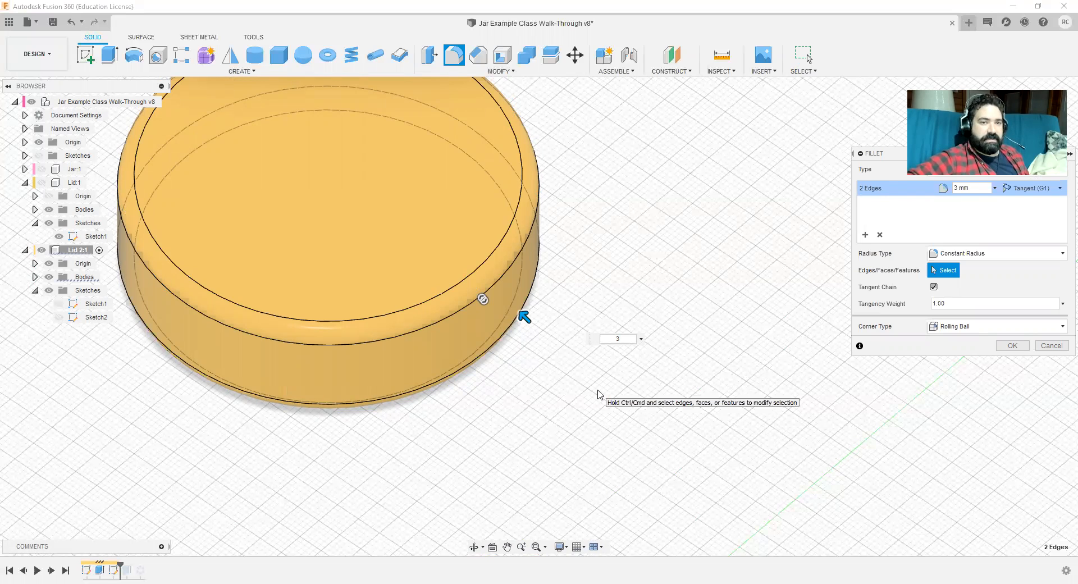
pyautogui.click(1001, 346)
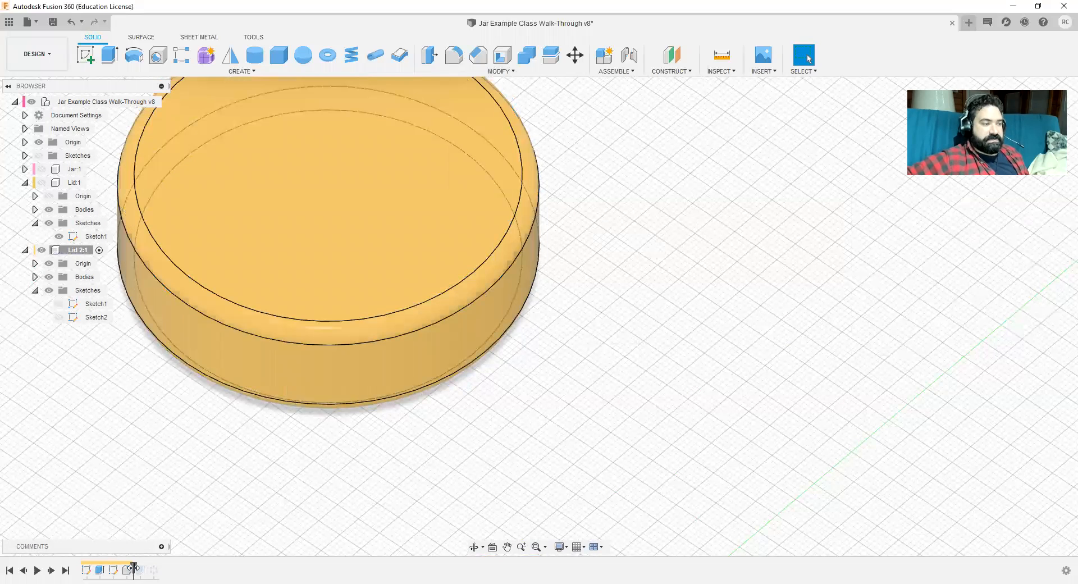
# Step: Roll the timeline forward past the notch cut and its circular pattern, and fit the whole lid in view
pyautogui.moveTo(134, 568); pyautogui.dragTo(160, 569)
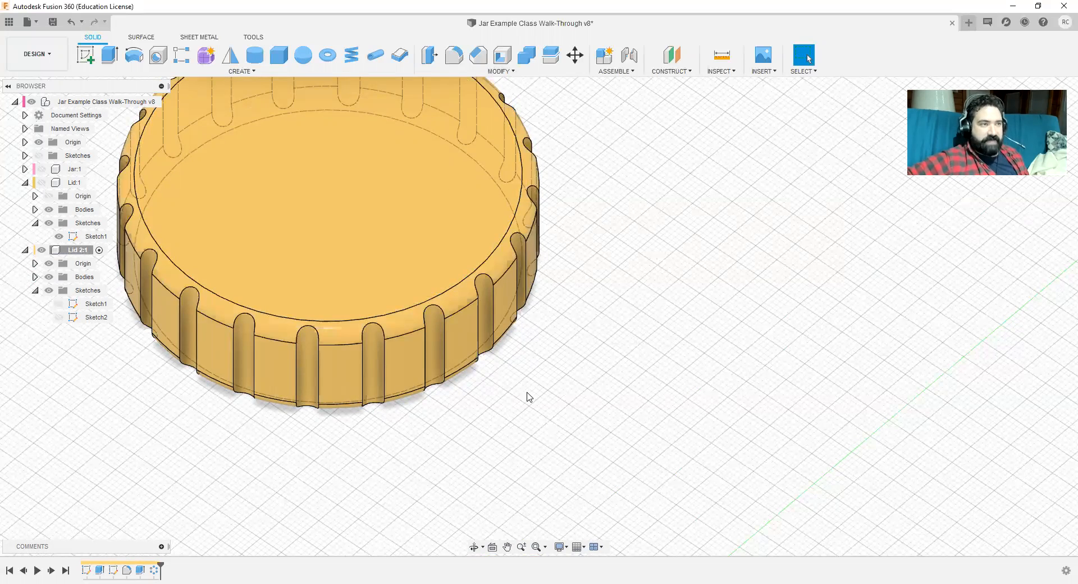
pyautogui.moveTo(594, 414); pyautogui.dragTo(599, 417, button='middle')
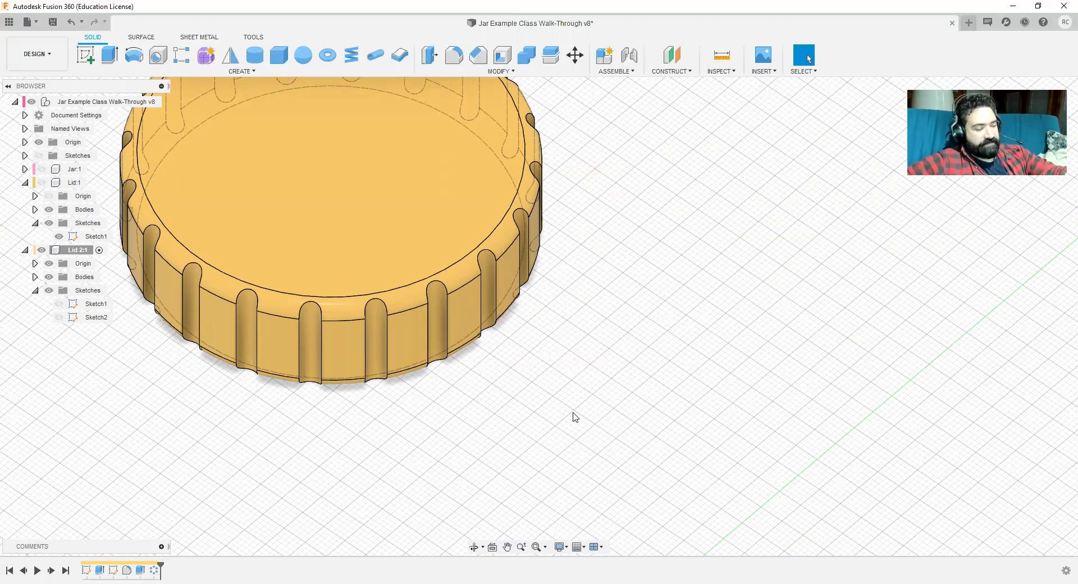
pyautogui.middleClick(574, 413)
pyautogui.middleClick(574, 413)
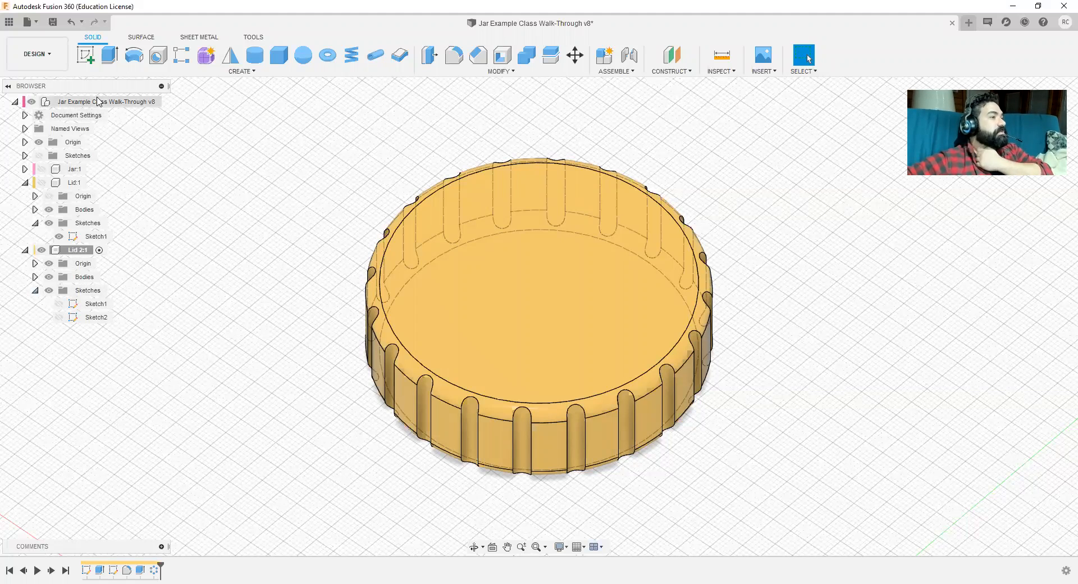
# Step: Show the Jar with the top-level component active and roll the timeline forward past the jar's Thread1 feature
pyautogui.click(161, 101)
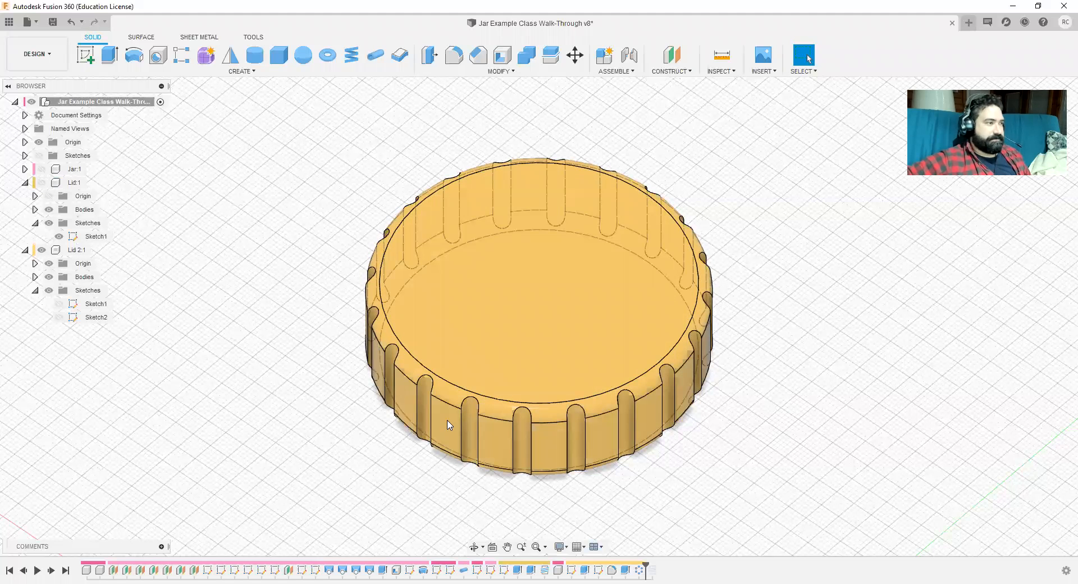
pyautogui.click(41, 170)
pyautogui.moveTo(826, 397)
pyautogui.keyDown('shift'); pyautogui.mouseDown(button='middle')
pyautogui.moveTo(820, 314)
pyautogui.moveTo(818, 380)
pyautogui.mouseUp(button='middle'); pyautogui.keyUp('shift')
pyautogui.moveTo(820, 344)
pyautogui.keyDown('shift'); pyautogui.mouseDown(button='middle')
pyautogui.moveTo(830, 313)
pyautogui.moveTo(836, 340)
pyautogui.moveTo(830, 315)
pyautogui.moveTo(837, 330)
pyautogui.moveTo(806, 351)
pyautogui.mouseUp(button='middle'); pyautogui.keyUp('shift')
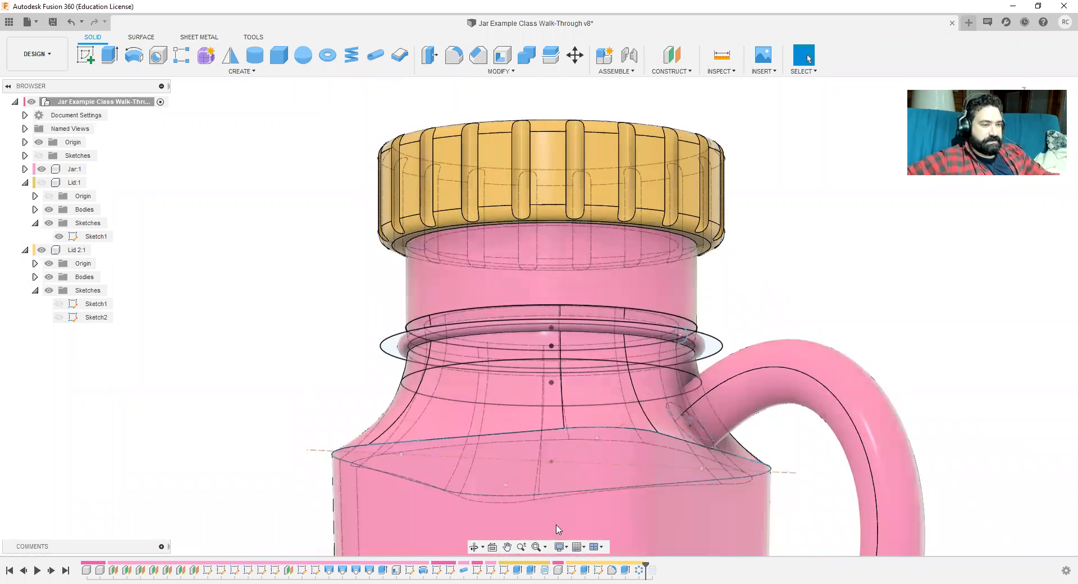
pyautogui.moveTo(646, 564); pyautogui.dragTo(657, 563)
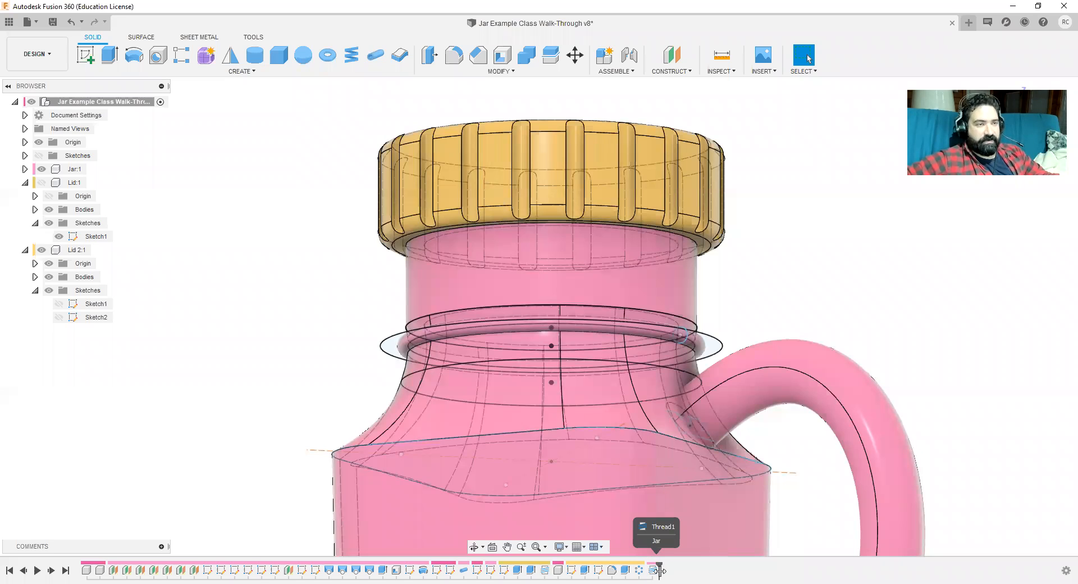
pyautogui.click(808, 55)
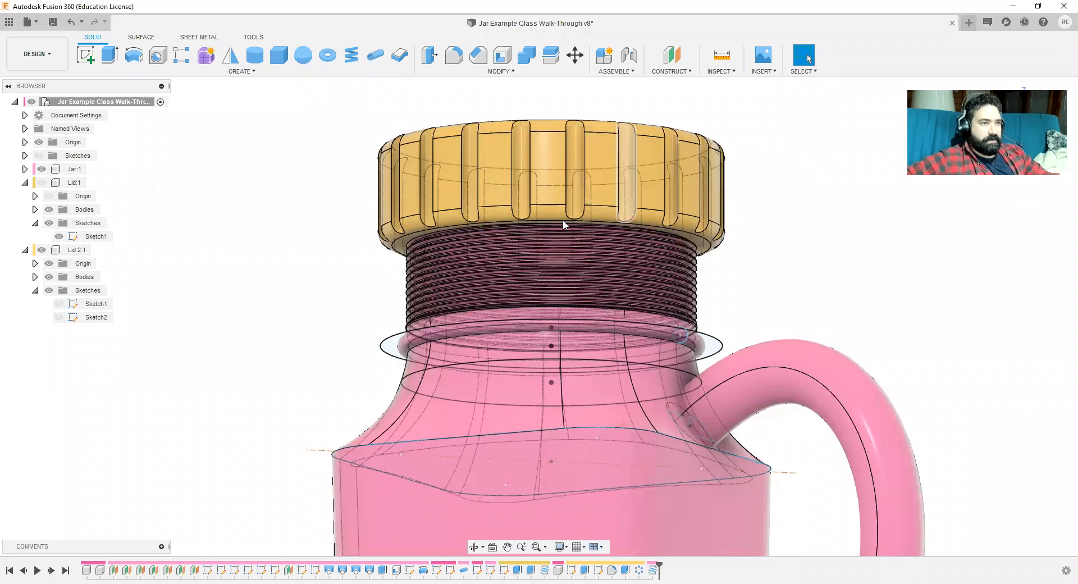
# Step: Activate Lid 2, hide the Jar, and show only Sketch1 of Lid 2's sketches
pyautogui.click(98, 250)
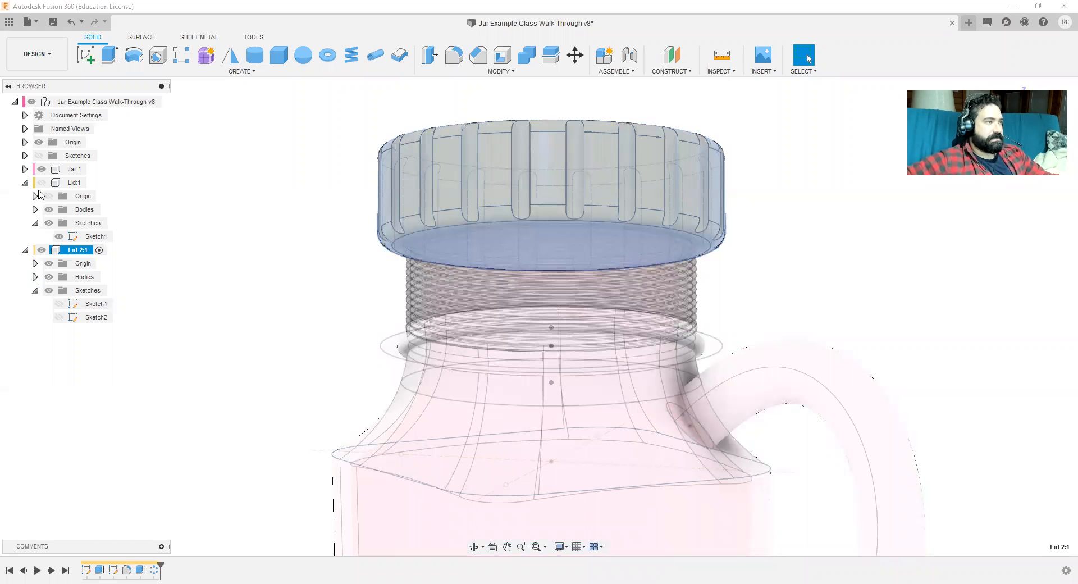
pyautogui.click(41, 168)
pyautogui.click(59, 318)
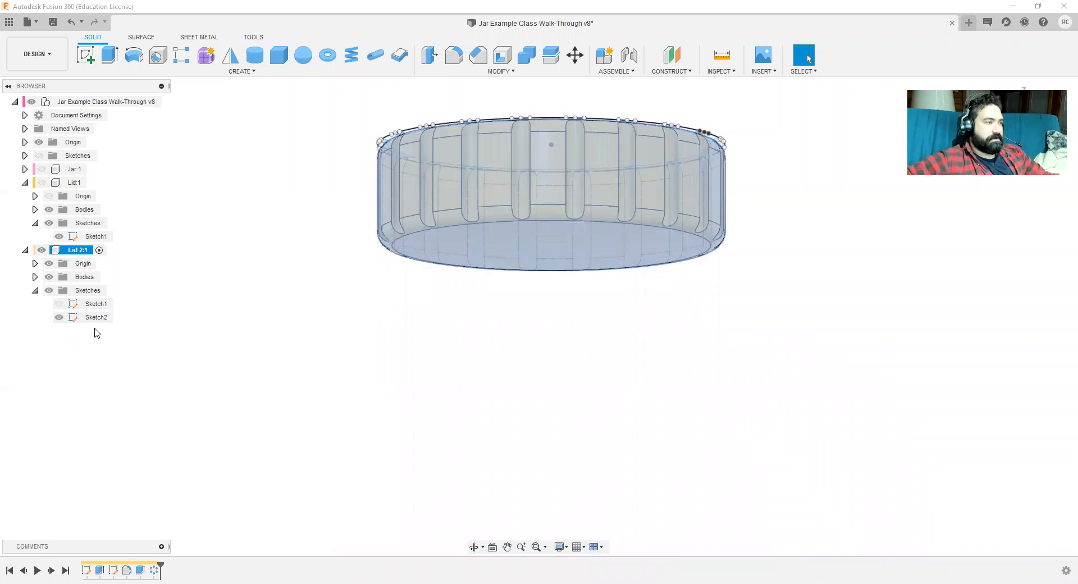
pyautogui.click(62, 319)
pyautogui.click(59, 318)
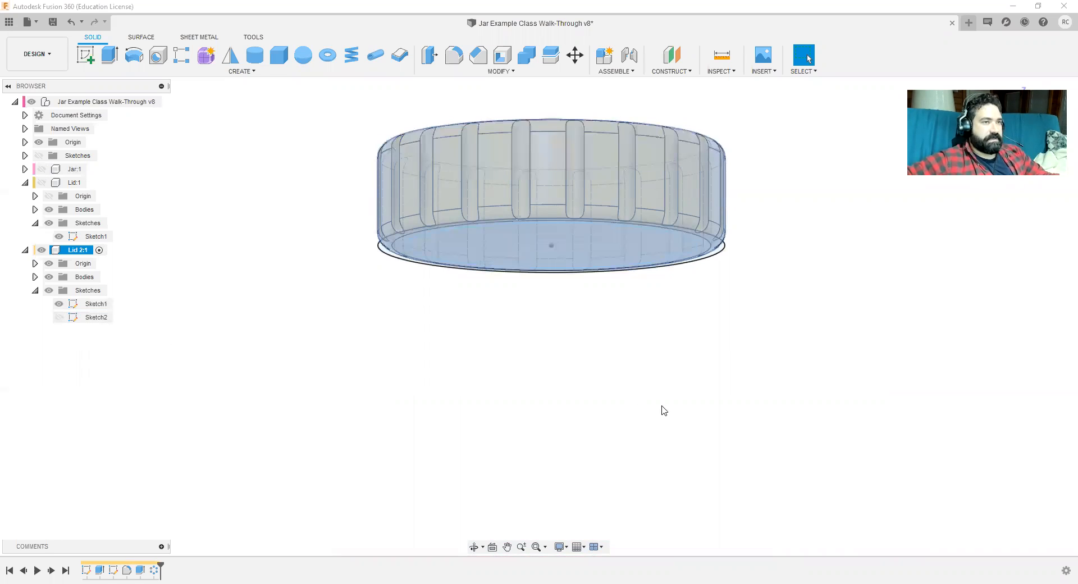
# Step: Cut the two inner circular profiles of Lid 2's Sketch1 19 mm deep into the underside of the lid
pyautogui.keyDown('shift'); pyautogui.moveTo(692, 363); pyautogui.dragTo(815, 425, button='middle'); pyautogui.keyUp('shift')
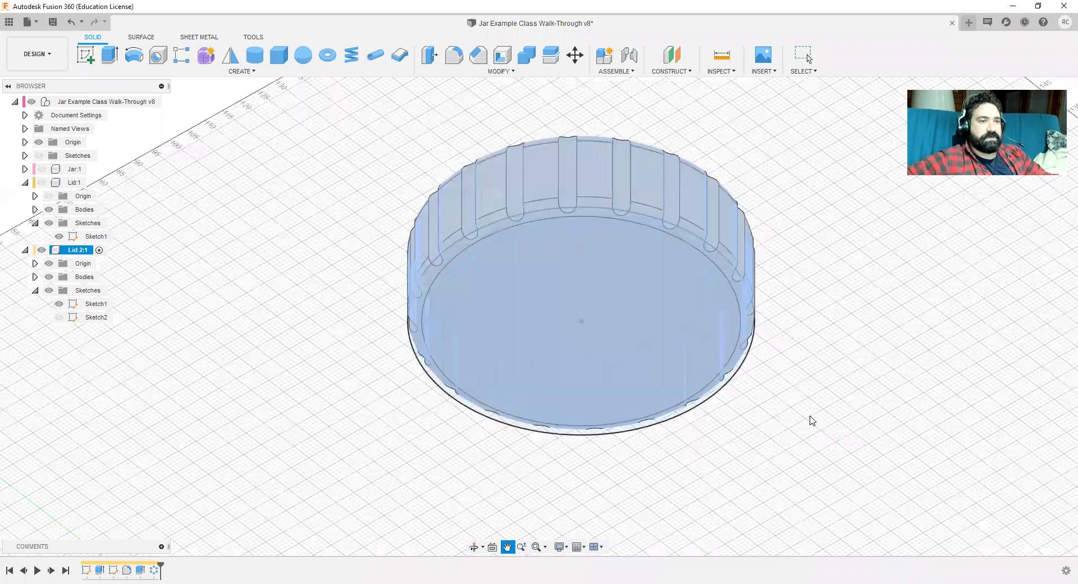
pyautogui.scroll(3, 836, 416)
pyautogui.click(109, 55)
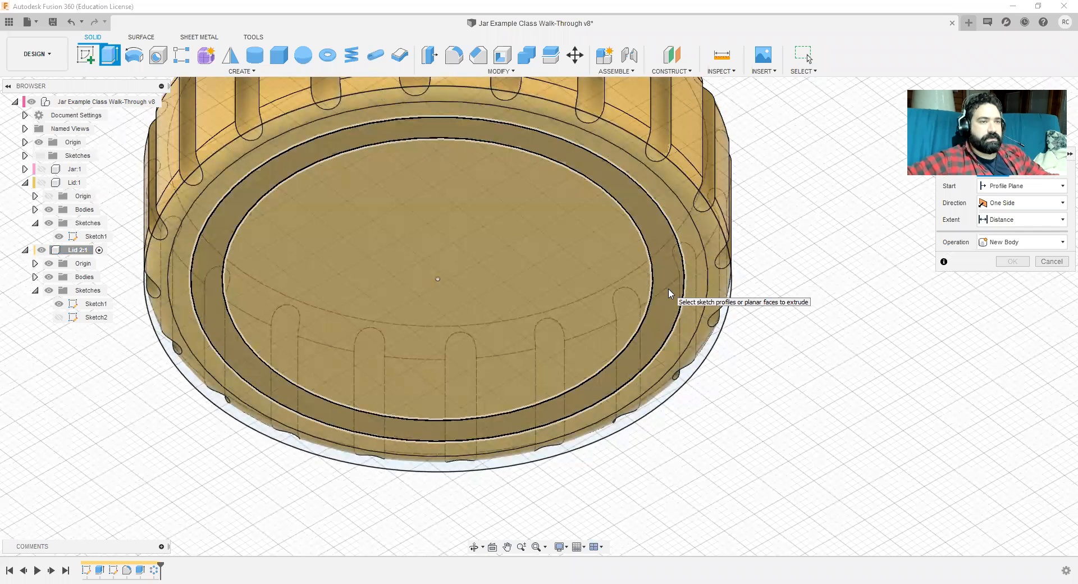
pyautogui.click(43, 172)
pyautogui.click(43, 172)
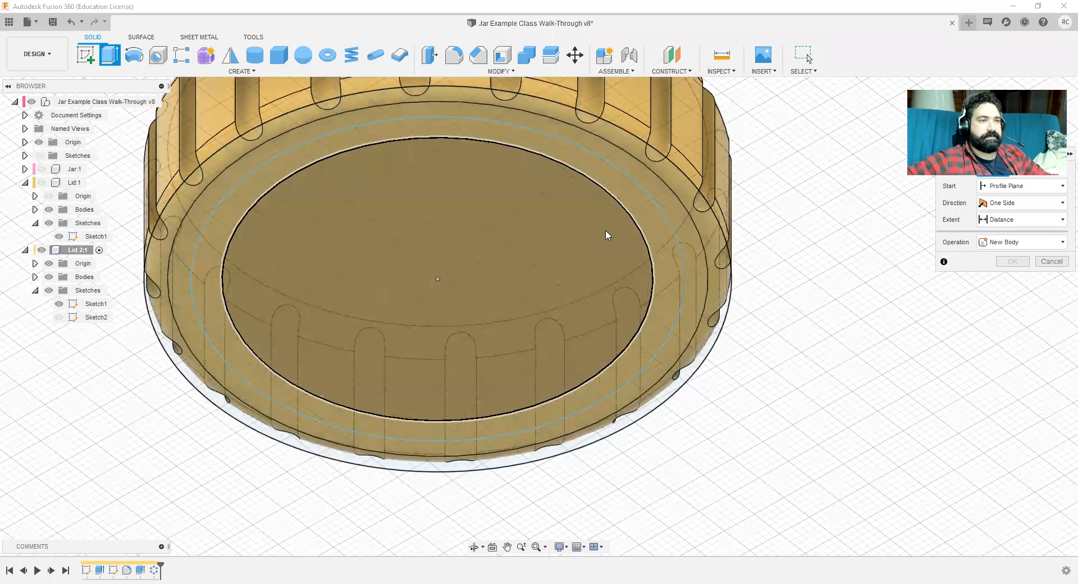
pyautogui.click(650, 217)
pyautogui.write('1')
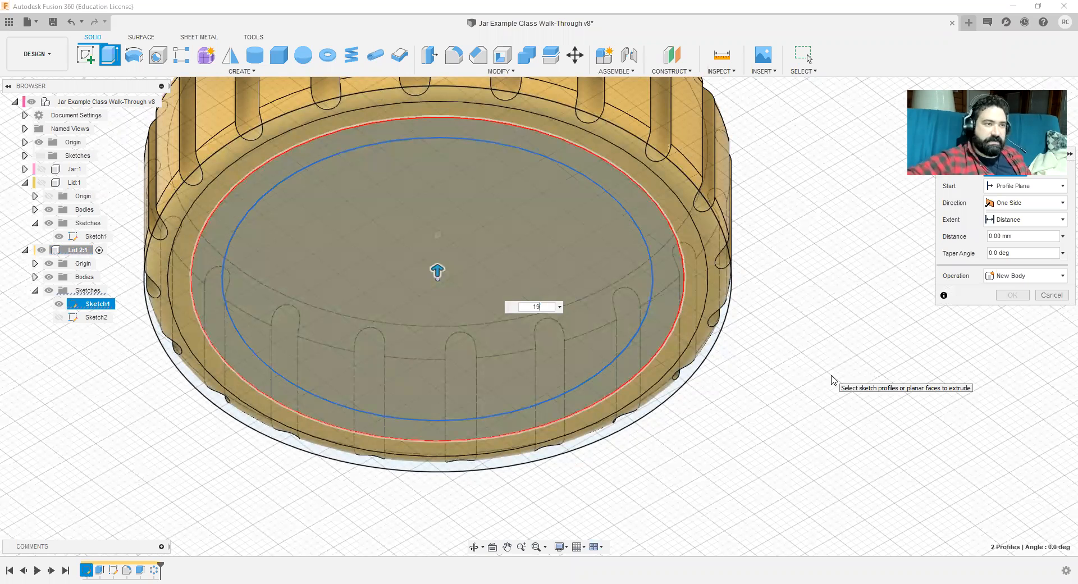
pyautogui.write('9')
pyautogui.press('Return')
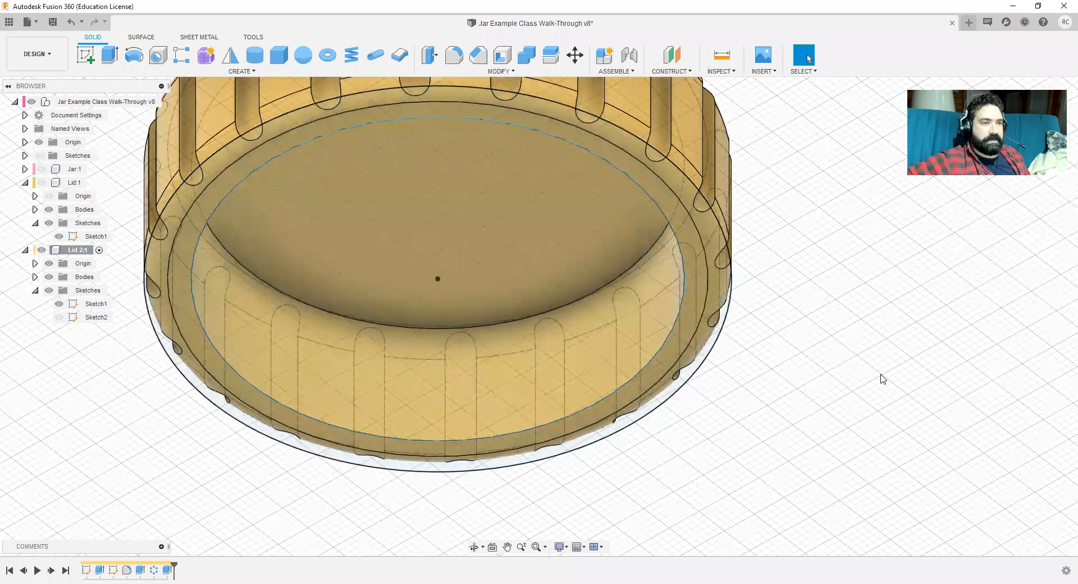
# Step: Add a modeled, full-length ISO Metric M63x1.5 right-hand thread, class 6H, to the inner cylindrical wall of the lid's recess
pyautogui.click(238, 72)
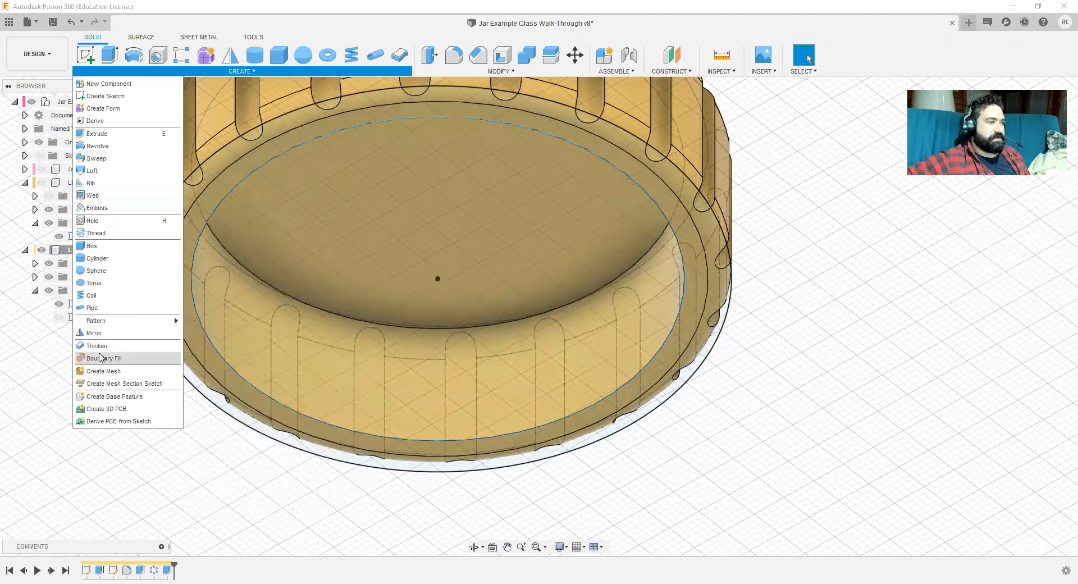
pyautogui.click(106, 233)
pyautogui.click(389, 365)
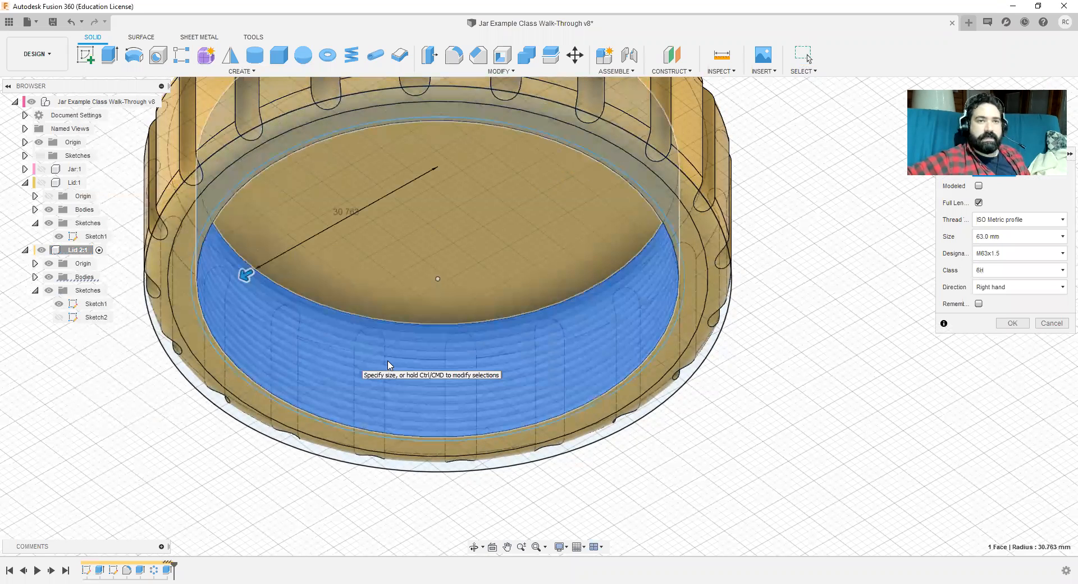
pyautogui.click(979, 185)
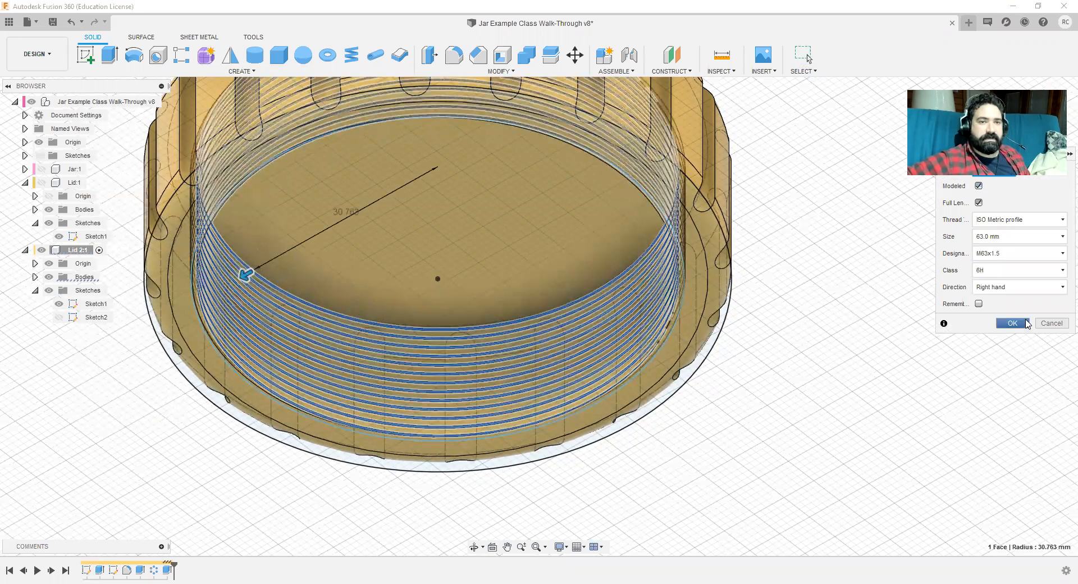
pyautogui.click(1013, 323)
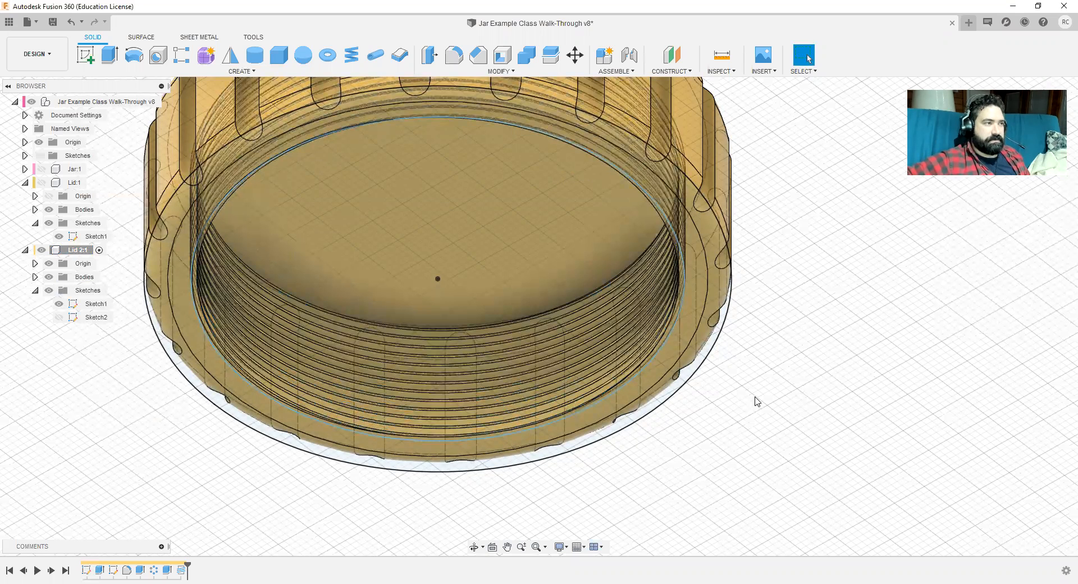
# Step: Hide Lid 2's Sketch1 and collapse the Lid 2 and Lid components in the browser tree
pyautogui.click(72, 304)
pyautogui.click(58, 305)
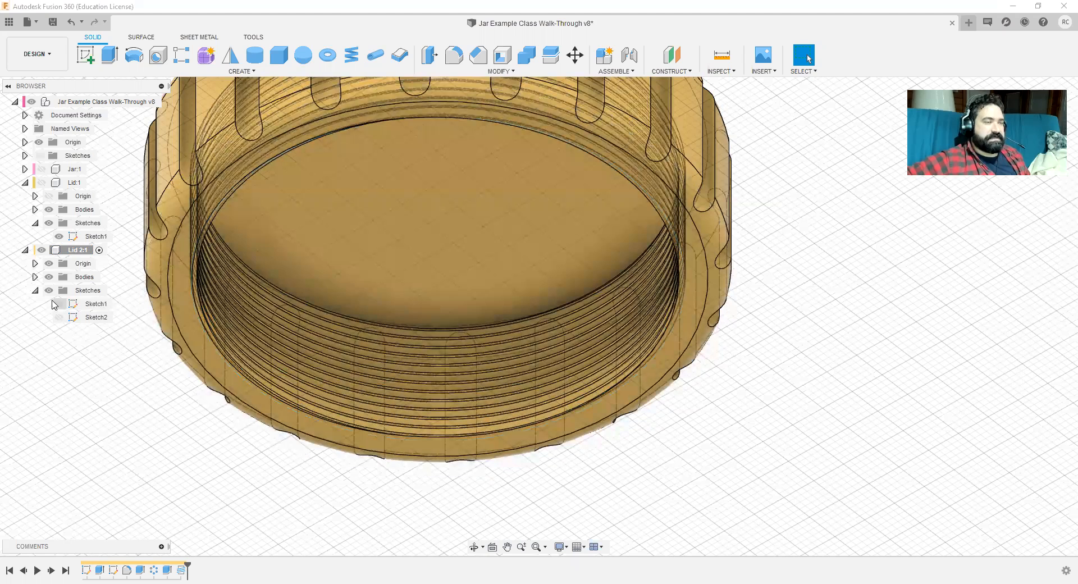
pyautogui.click(25, 250)
pyautogui.click(25, 182)
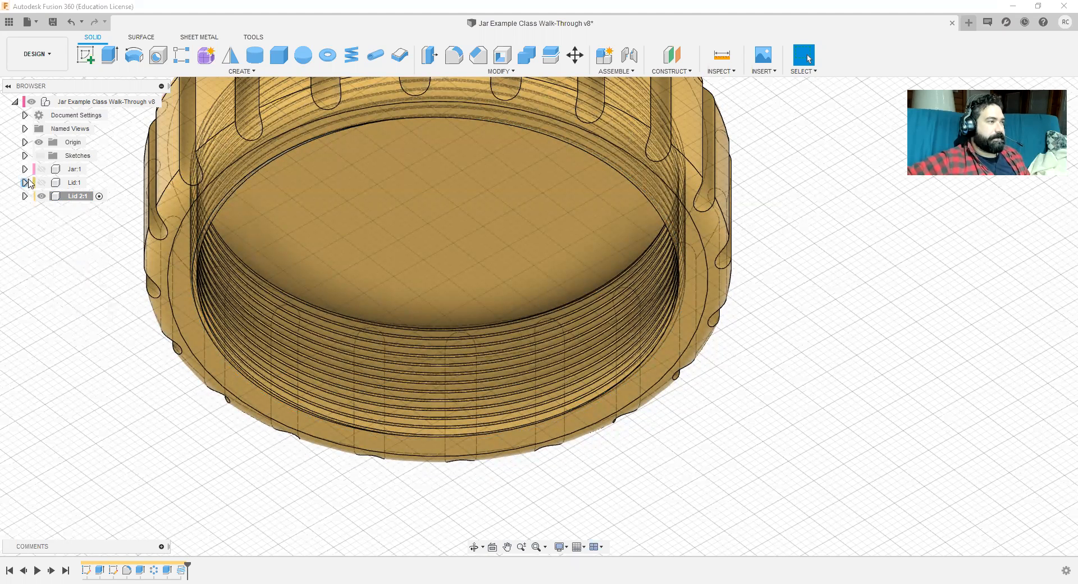
# Step: Show the Jar component alongside Lid 2 and activate the top-level component
pyautogui.click(41, 170)
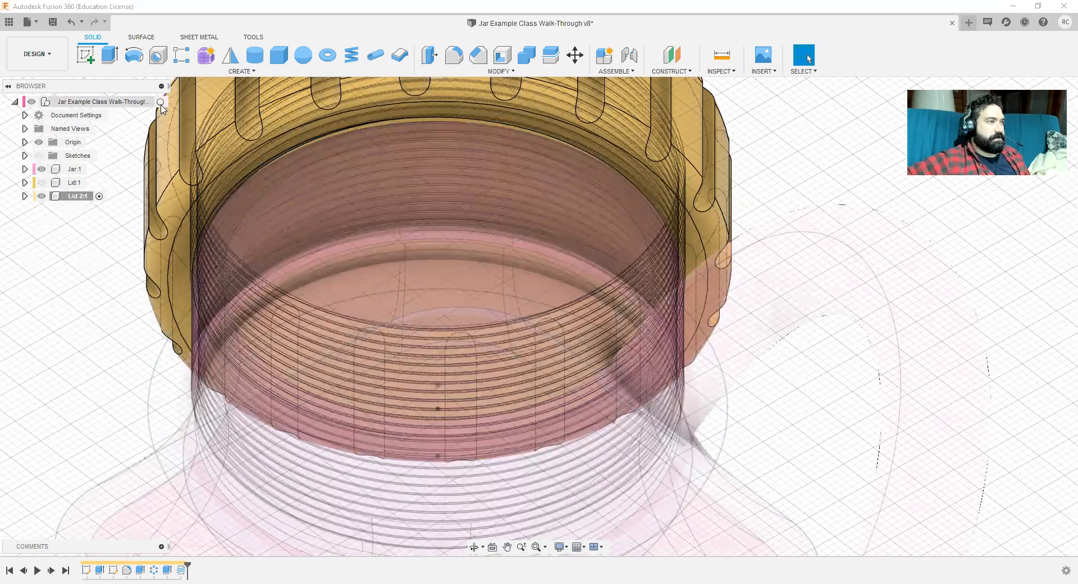
pyautogui.click(160, 102)
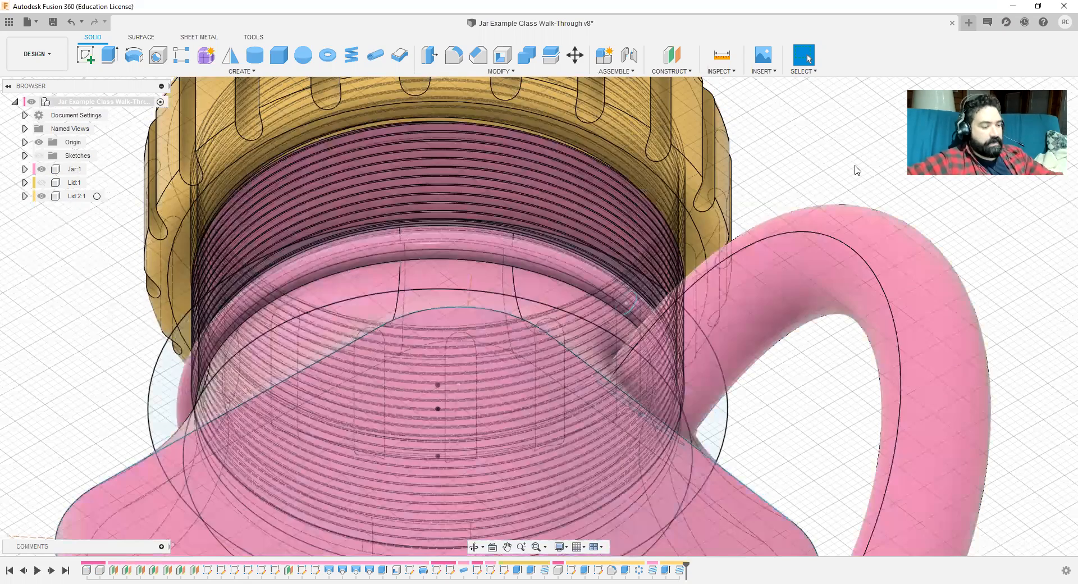
# Step: Examine the jar, its handle and the threaded lid as a whole and from several angles
pyautogui.middleClick(859, 169)
pyautogui.middleClick(859, 170)
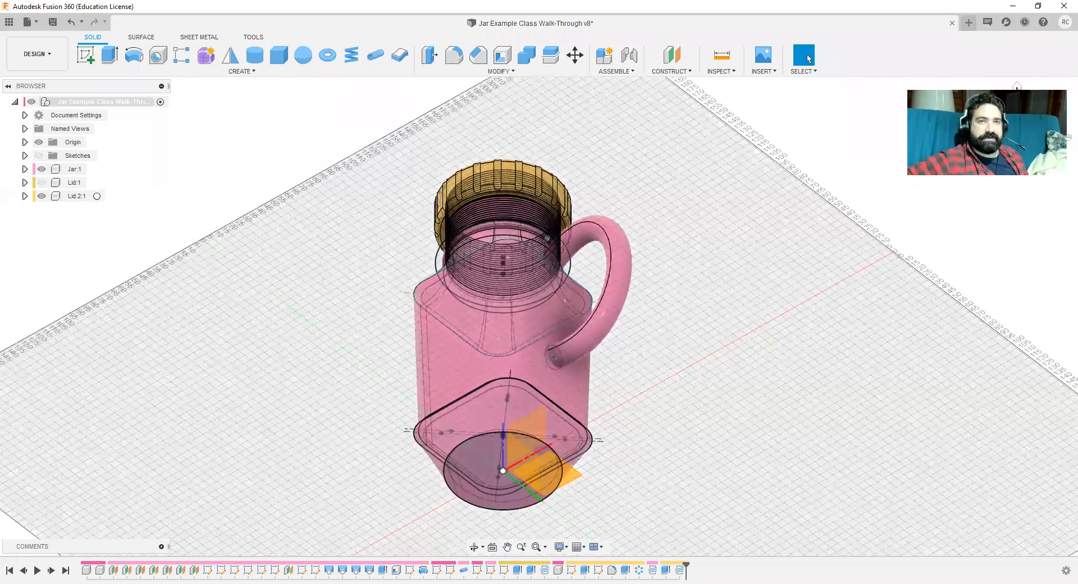
pyautogui.click(1022, 93)
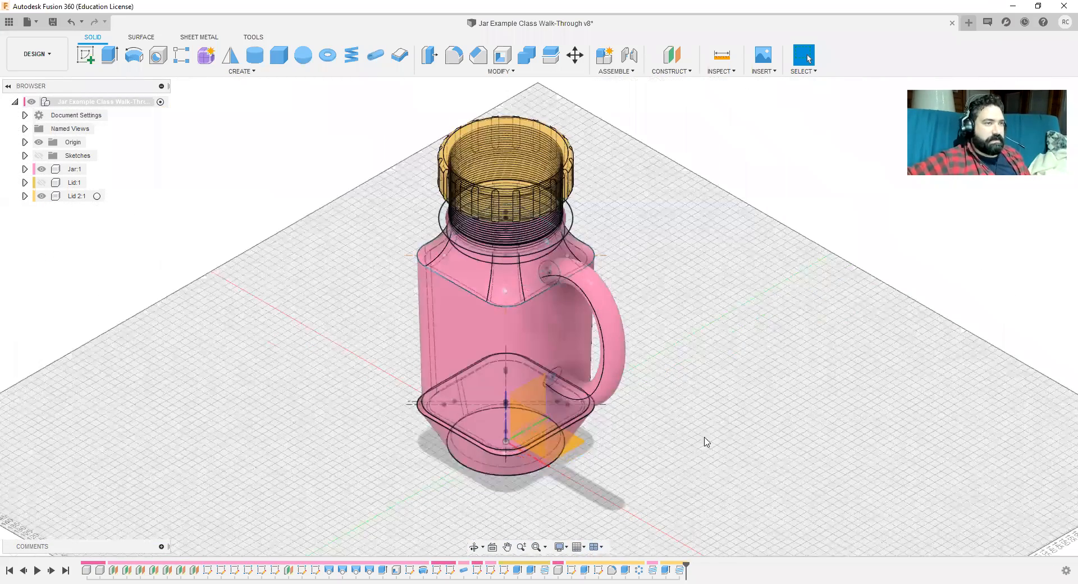
pyautogui.keyDown('shift'); pyautogui.moveTo(722, 454); pyautogui.dragTo(818, 385, button='middle'); pyautogui.keyUp('shift')
pyautogui.keyDown('shift'); pyautogui.moveTo(658, 255); pyautogui.dragTo(678, 398, button='middle'); pyautogui.keyUp('shift')
pyautogui.scroll(3, 686, 348)
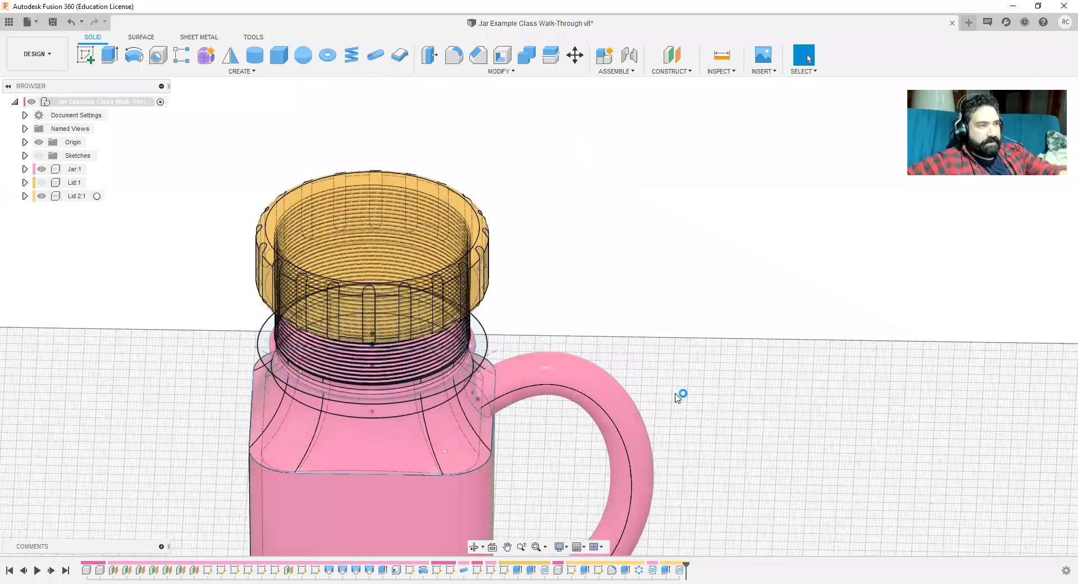
pyautogui.scroll(-3, 681, 397)
pyautogui.scroll(-1, 765, 412)
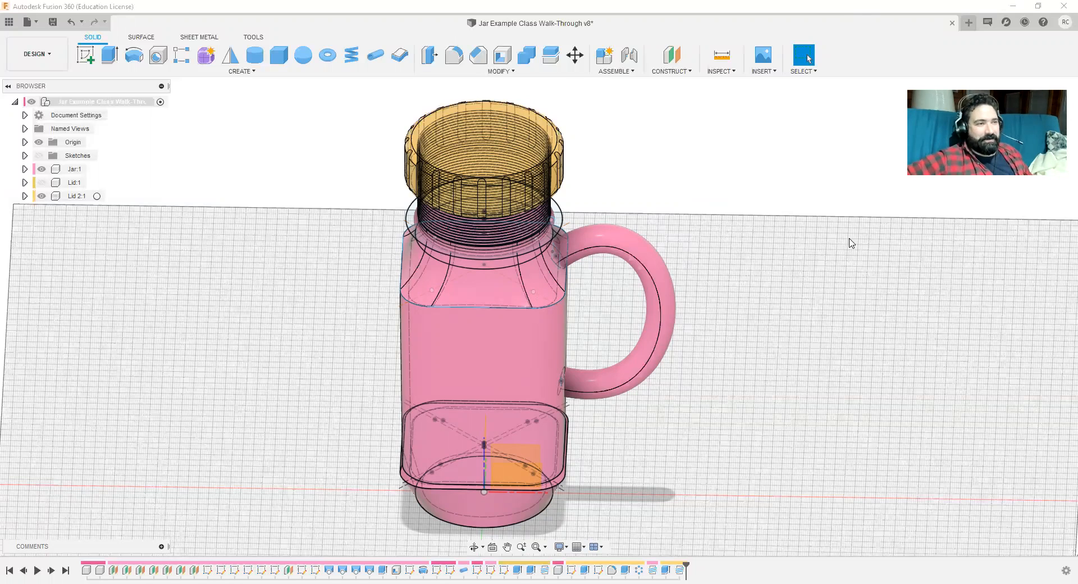
pyautogui.click(794, 264)
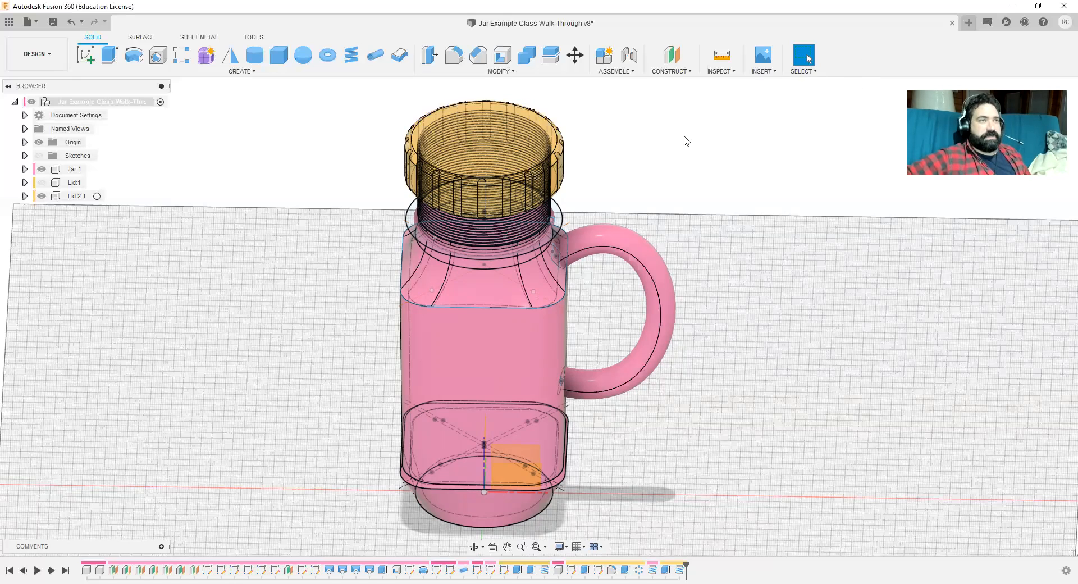
pyautogui.click(630, 76)
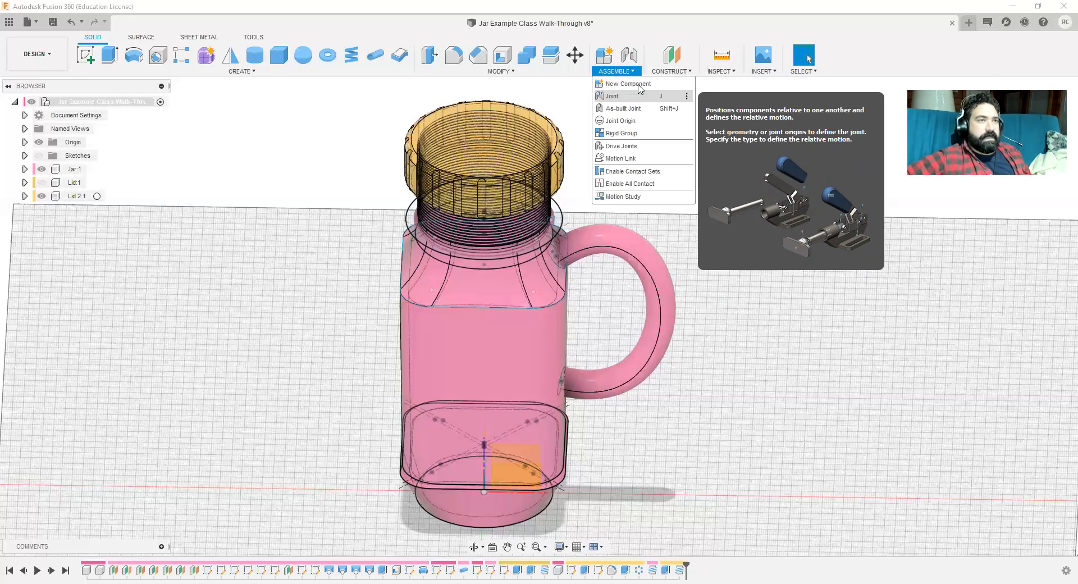
pyautogui.click(629, 57)
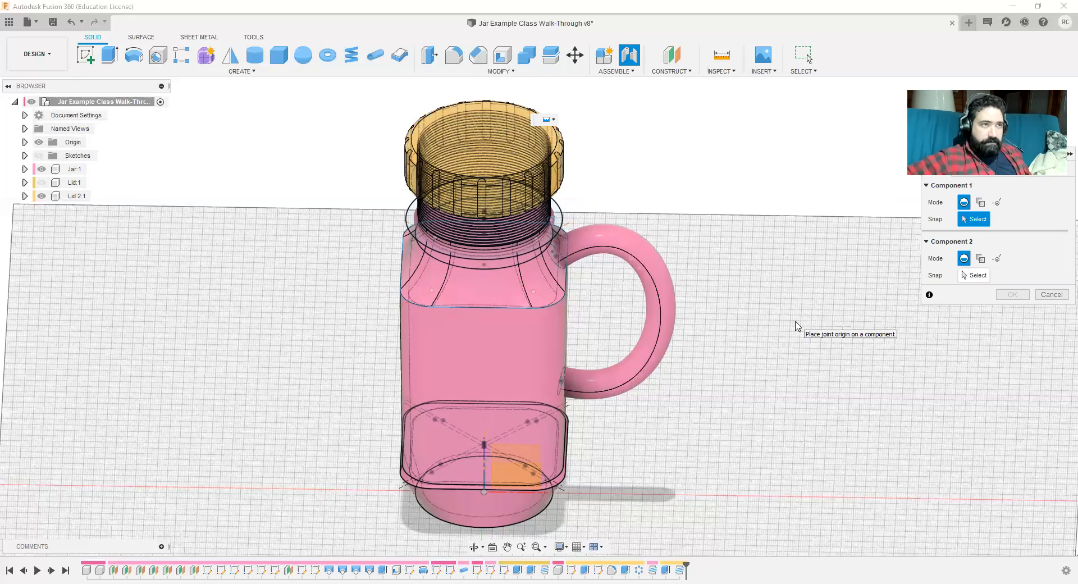
pyautogui.click(1047, 296)
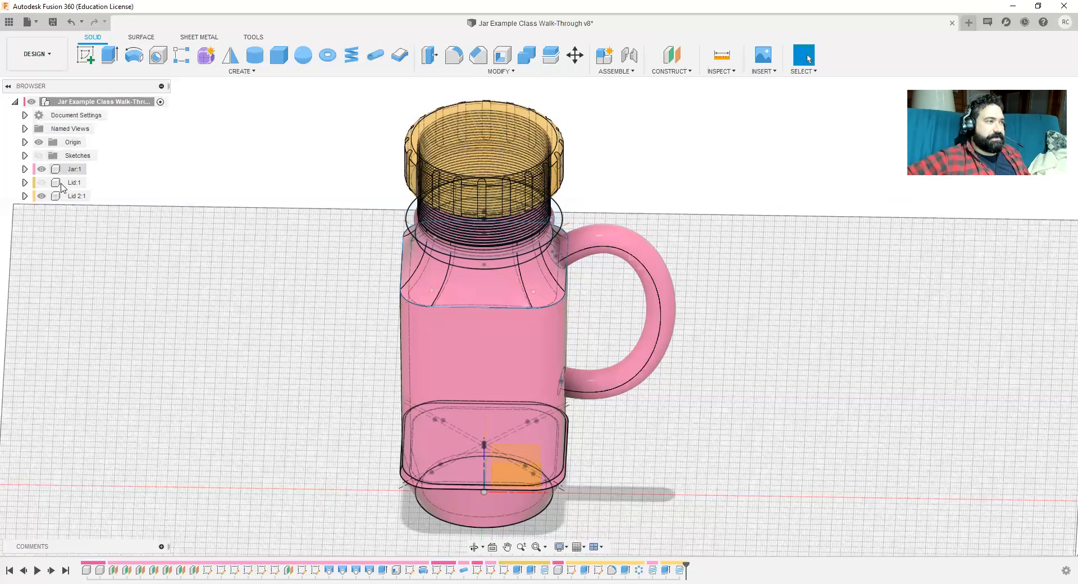
# Step: Move the Lid 2 component -92 mm along X off the jar, capture its position, and reactivate the top-level assembly
pyautogui.click(97, 196)
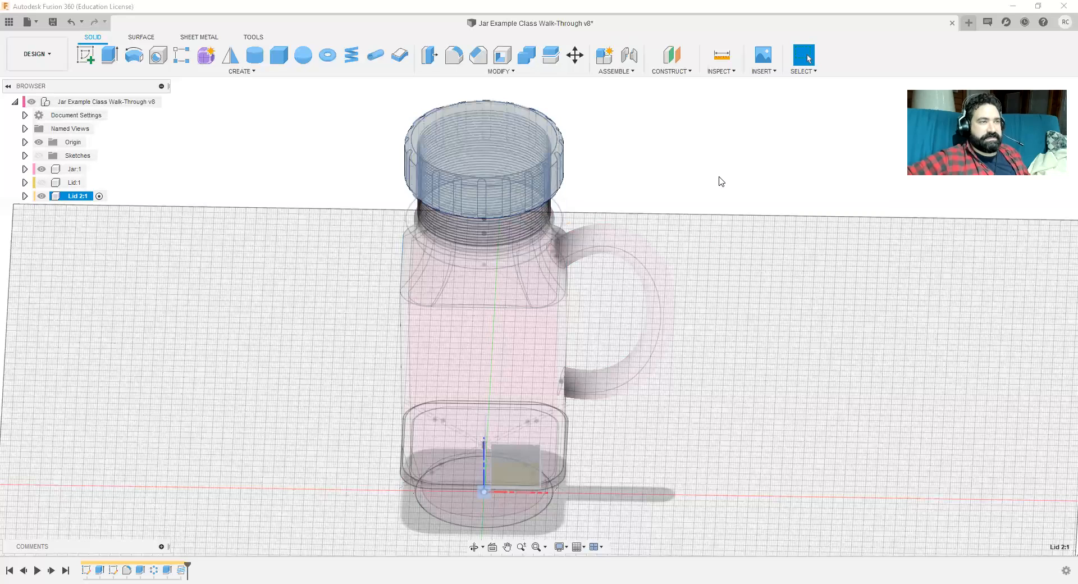
pyautogui.click(571, 54)
pyautogui.moveTo(514, 158); pyautogui.dragTo(321, 152)
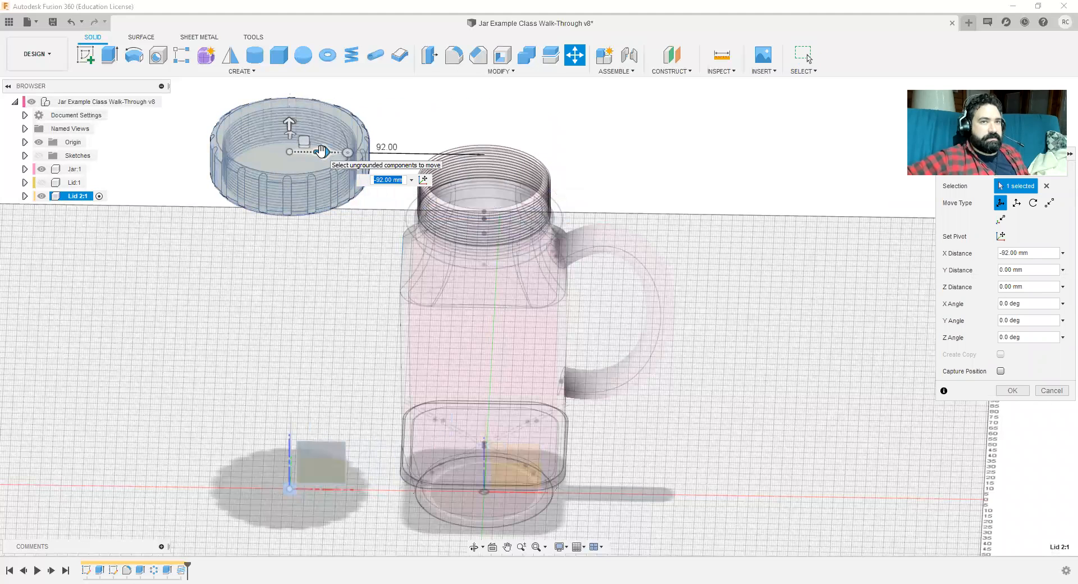
pyautogui.click(1011, 391)
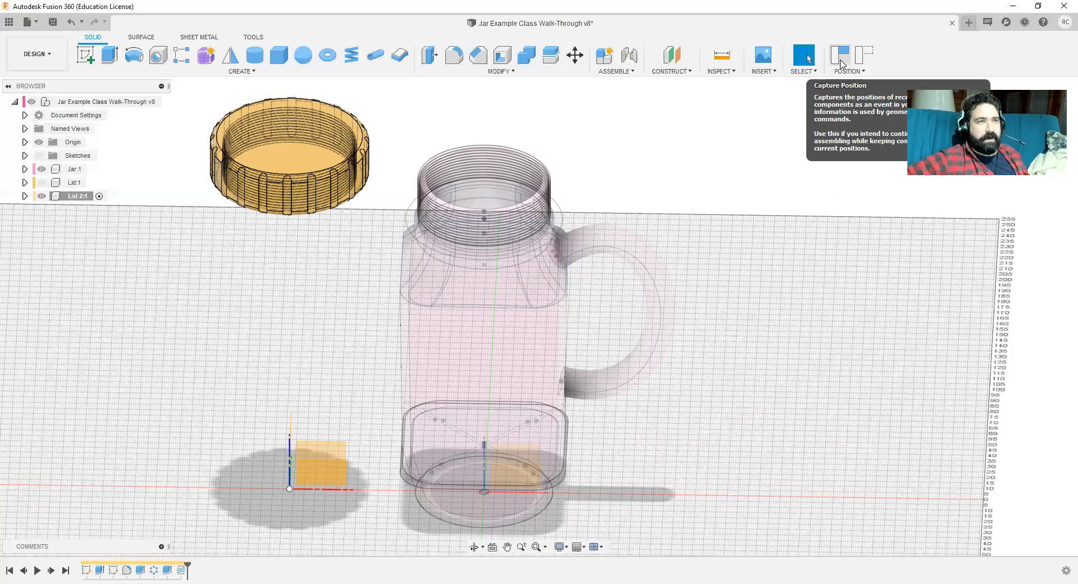
pyautogui.click(842, 62)
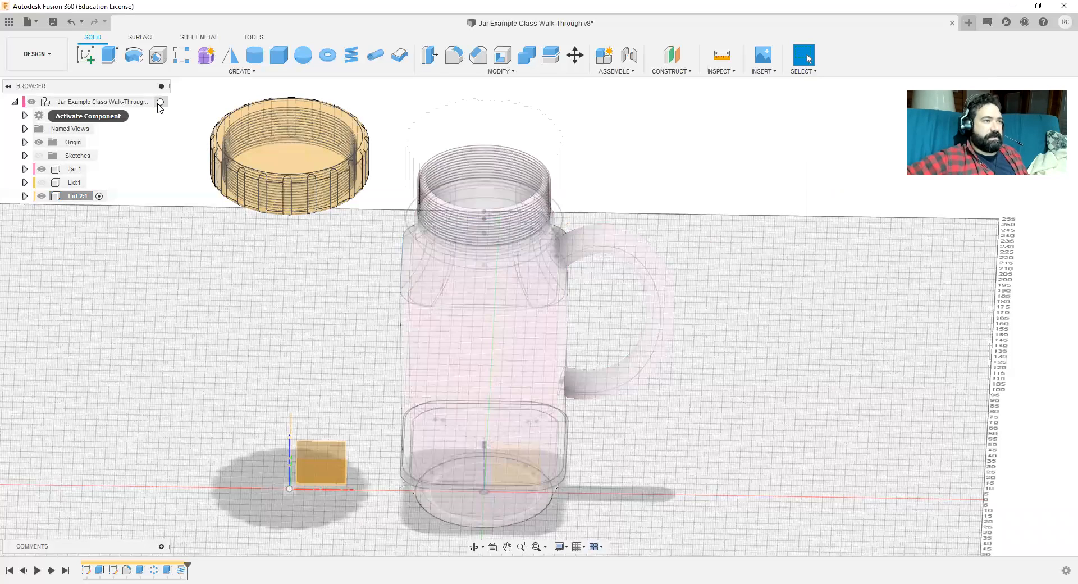
pyautogui.click(160, 102)
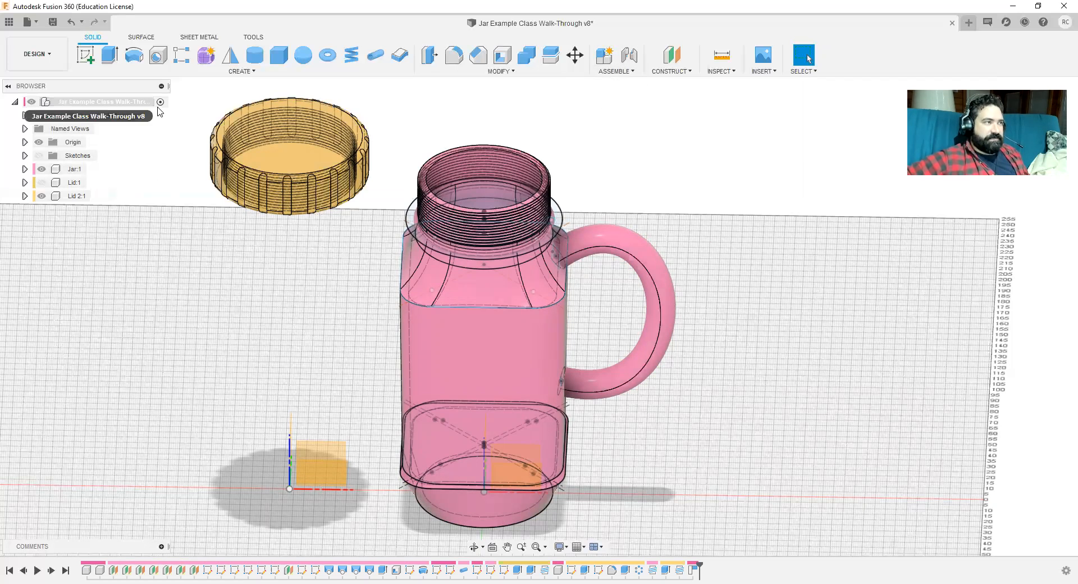
pyautogui.click(636, 59)
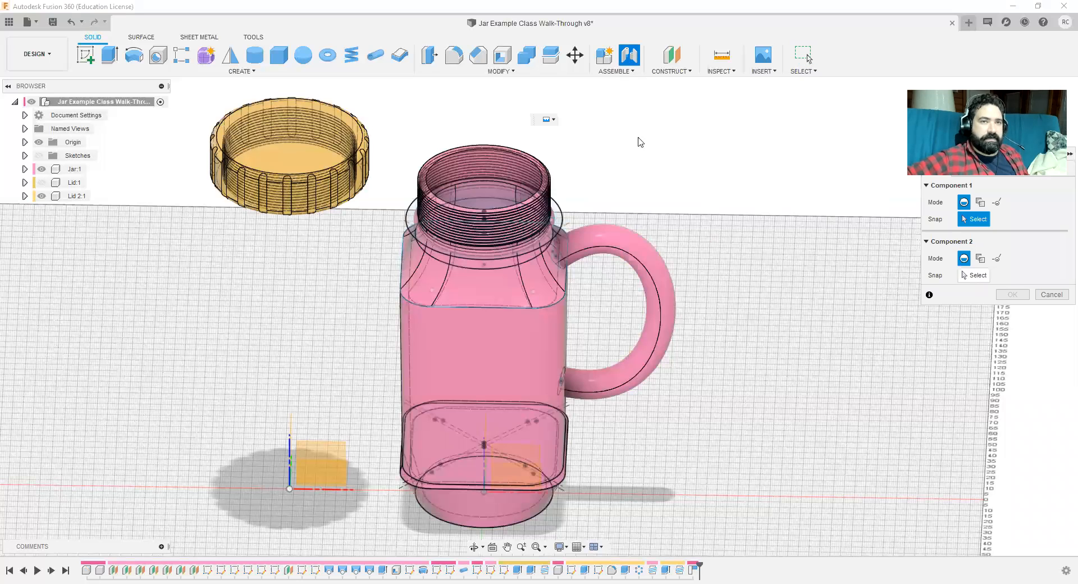
pyautogui.click(554, 120)
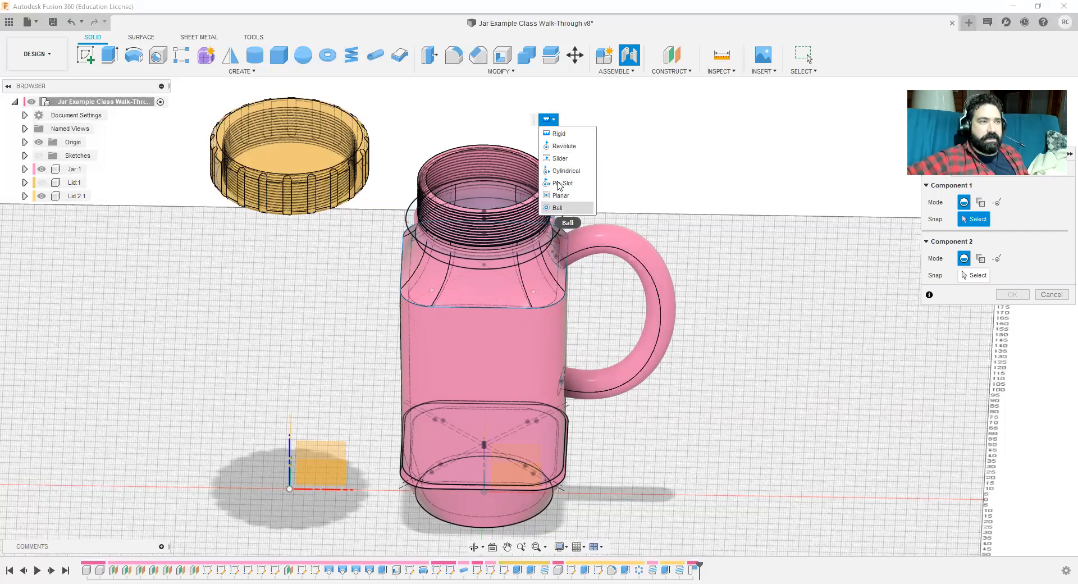
pyautogui.click(555, 122)
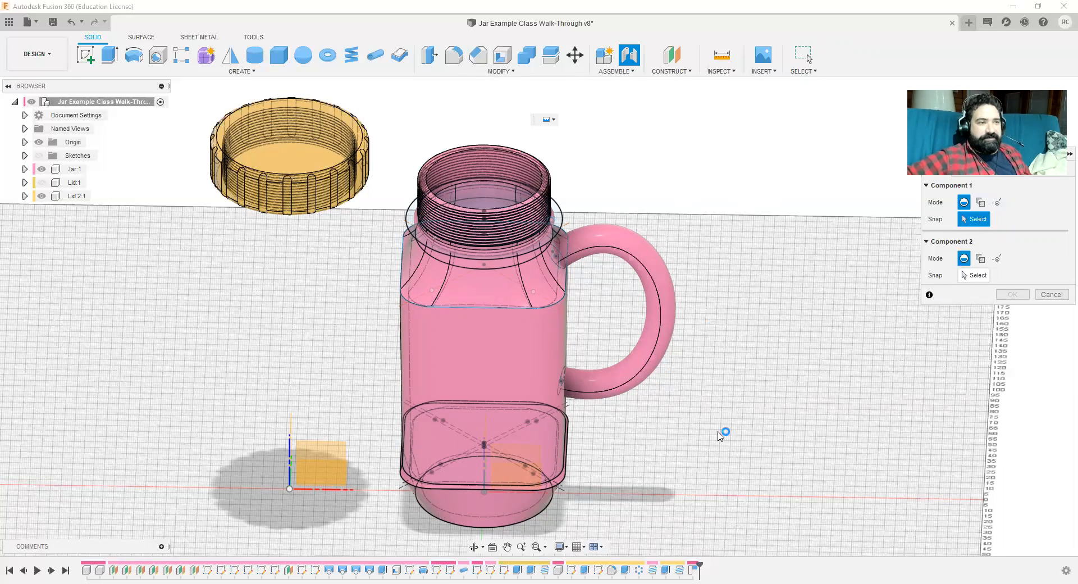
pyautogui.click(25, 169)
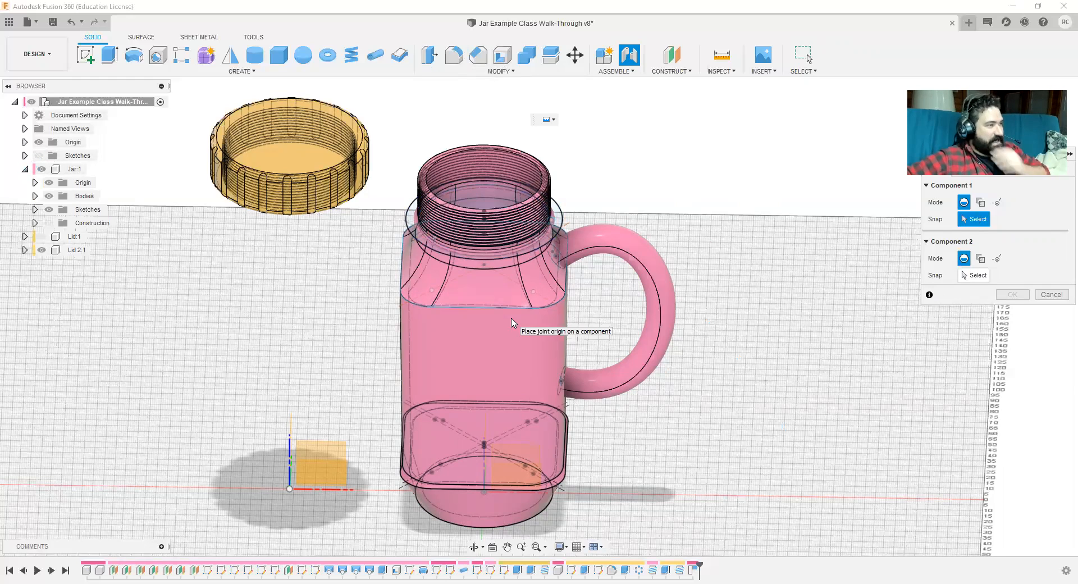
pyautogui.click(24, 169)
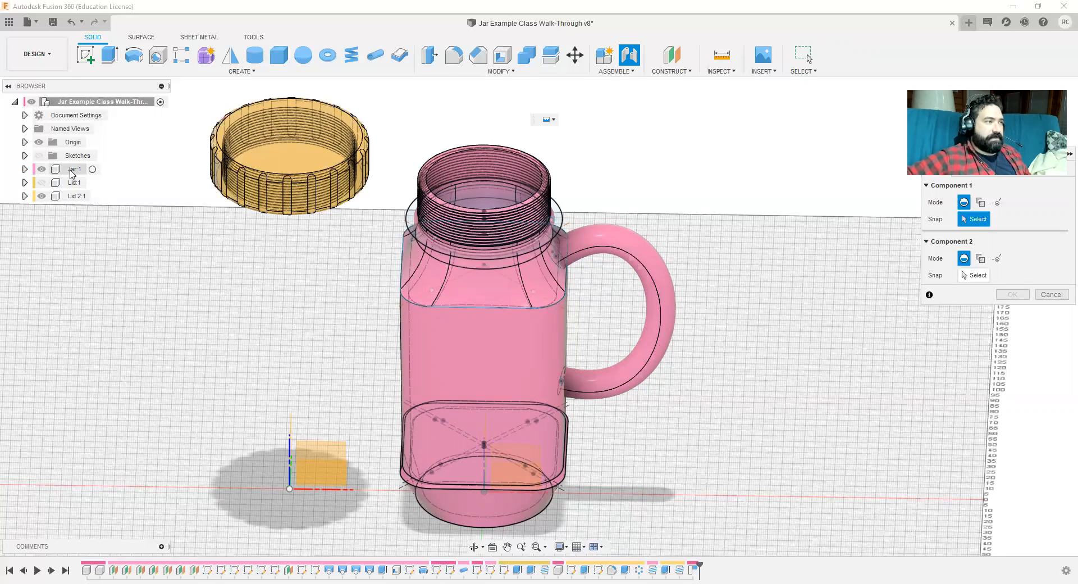
pyautogui.click(1049, 301)
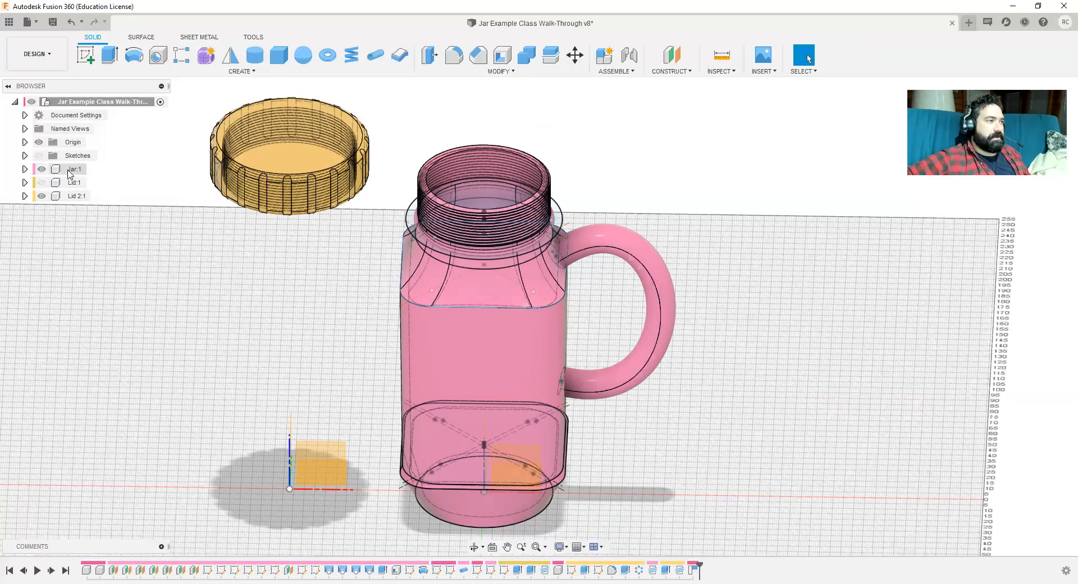
# Step: Ground the Jar component so it stays fixed in the assembly
pyautogui.rightClick(70, 171)
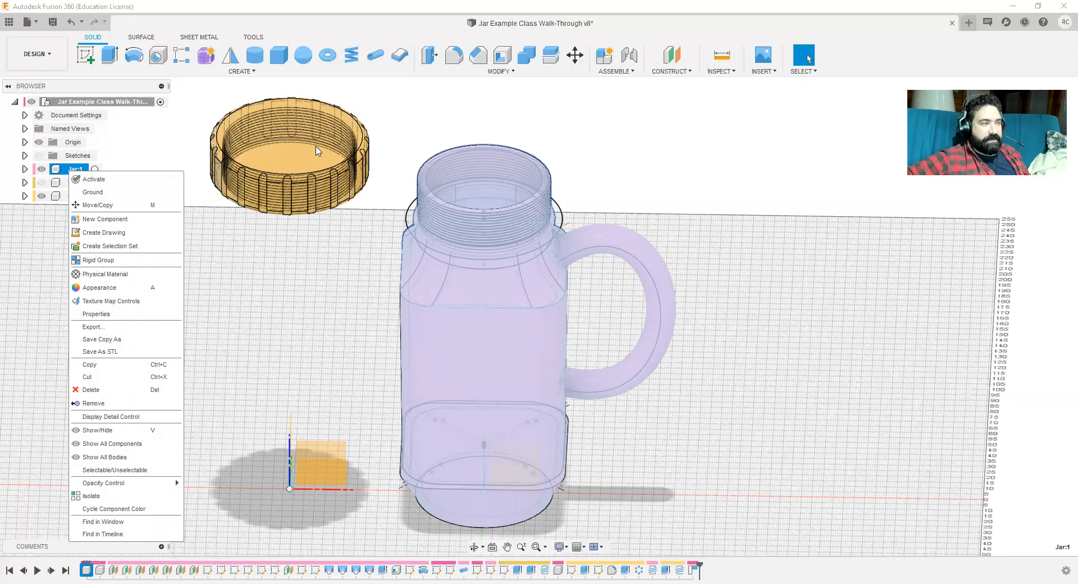
pyautogui.click(103, 193)
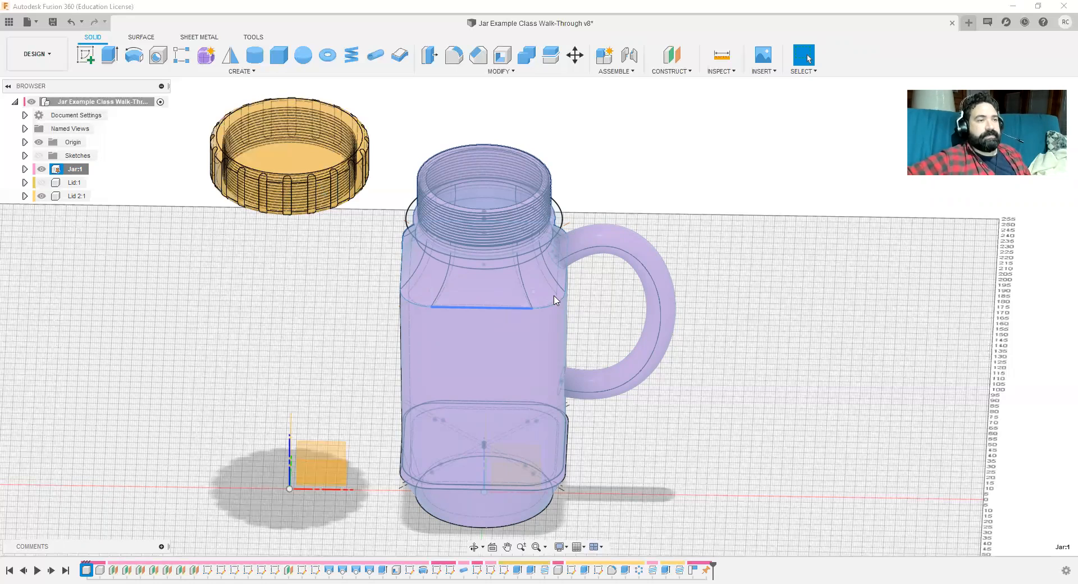
pyautogui.click(769, 316)
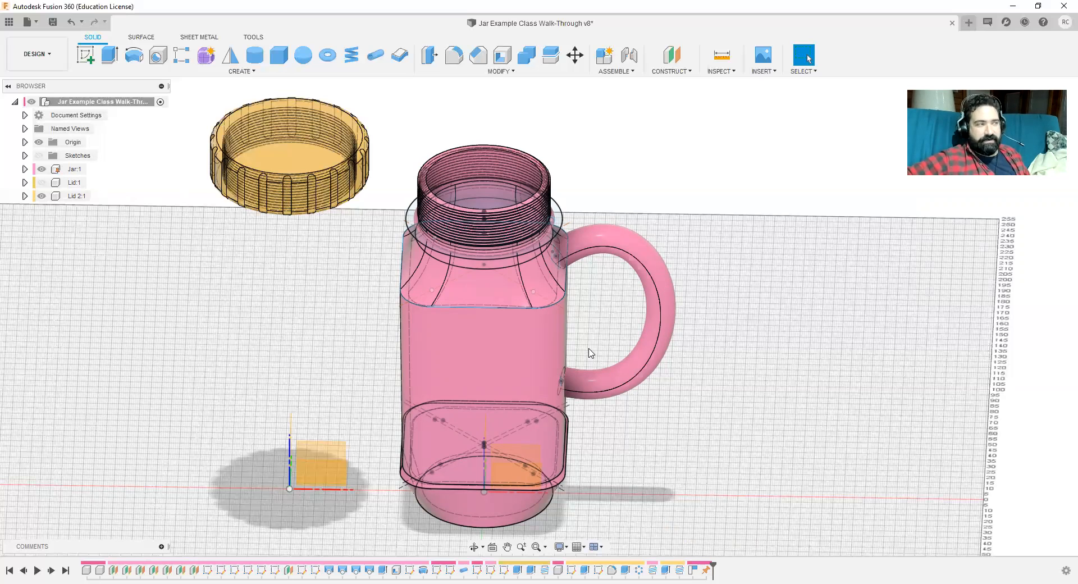
# Step: Start a joint and place the first component's origin at the centre of Lid 2's inner top face
pyautogui.click(630, 56)
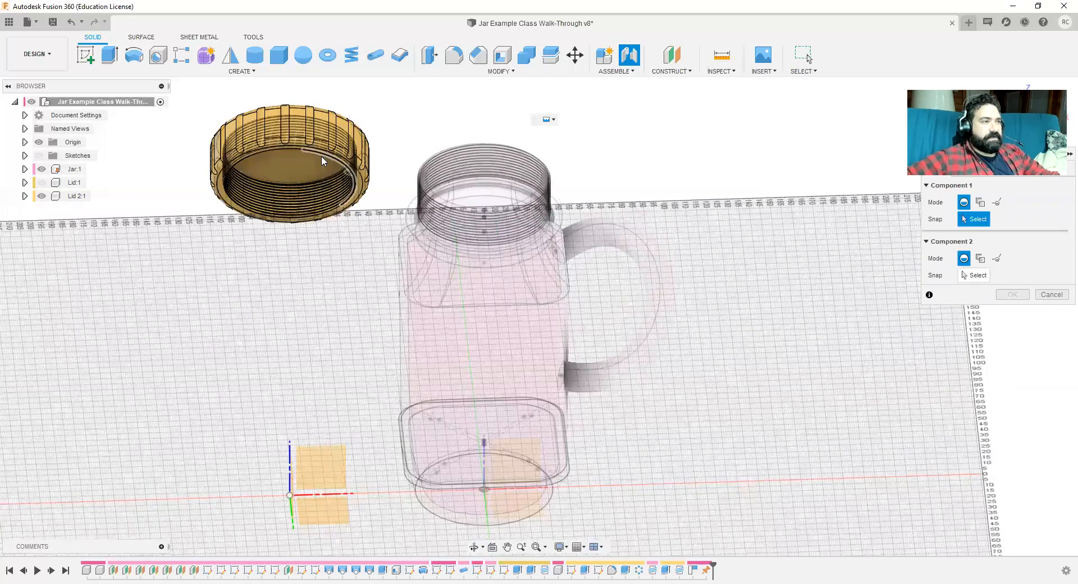
pyautogui.scroll(5, 332, 283)
pyautogui.keyDown('shift'); pyautogui.moveTo(363, 303); pyautogui.dragTo(354, 366, button='middle'); pyautogui.keyUp('shift')
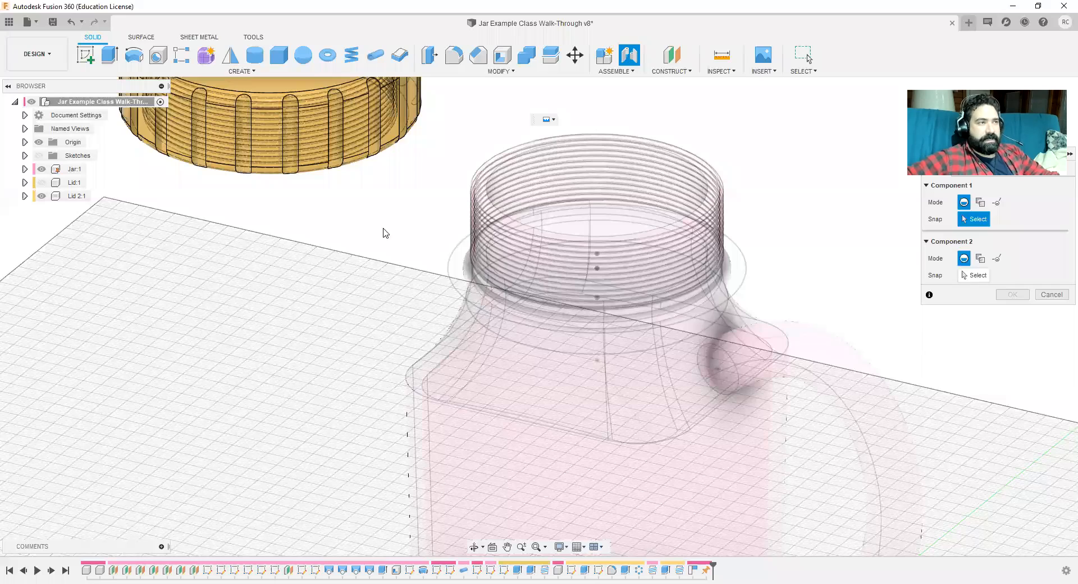
pyautogui.keyDown('shift'); pyautogui.moveTo(366, 268); pyautogui.dragTo(397, 222, button='middle'); pyautogui.keyUp('shift')
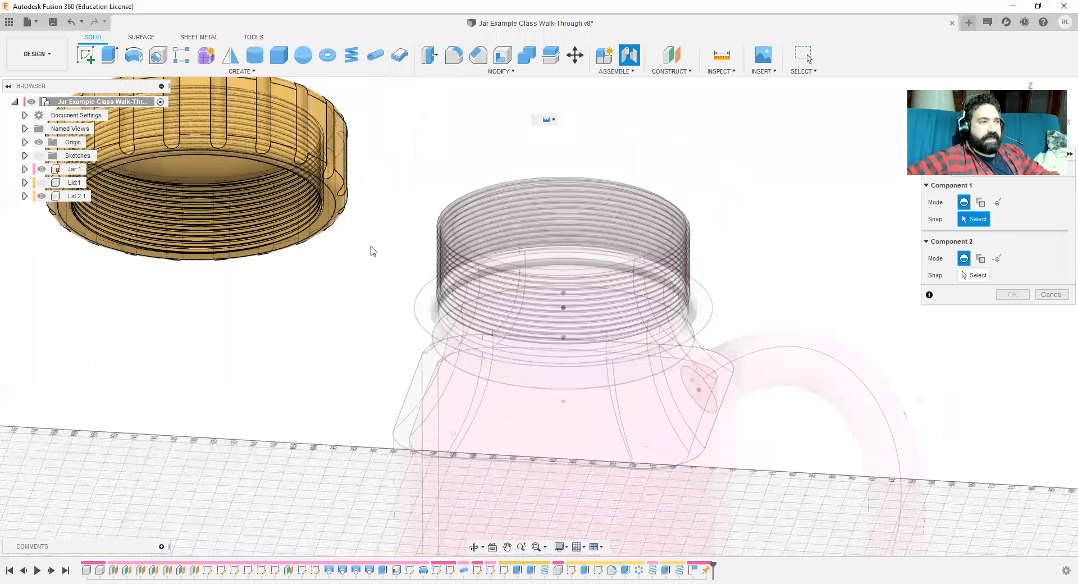
pyautogui.keyDown('shift'); pyautogui.moveTo(320, 321); pyautogui.dragTo(327, 273, button='middle'); pyautogui.keyUp('shift')
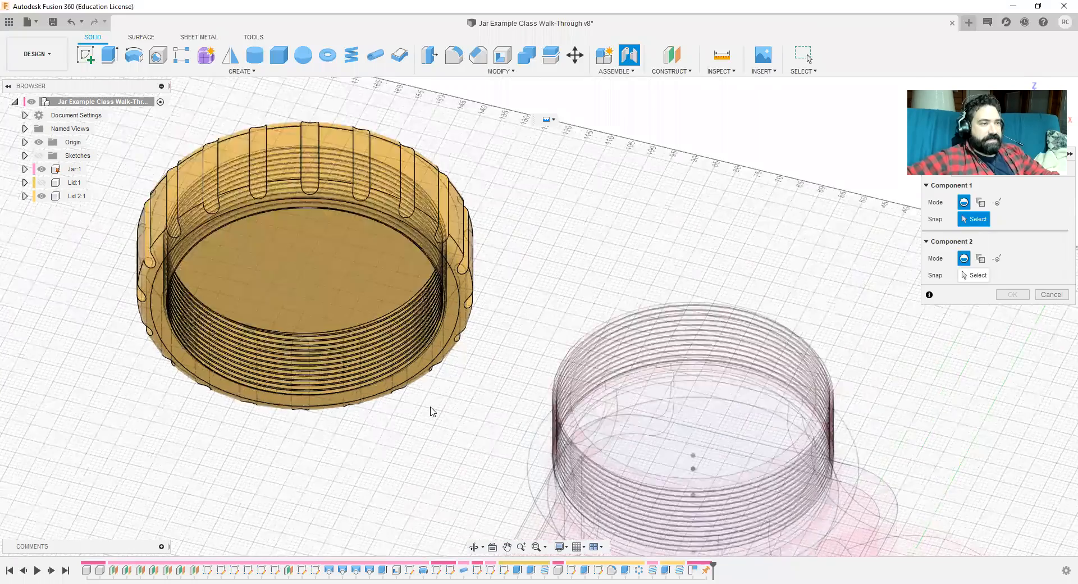
pyautogui.scroll(4, 431, 412)
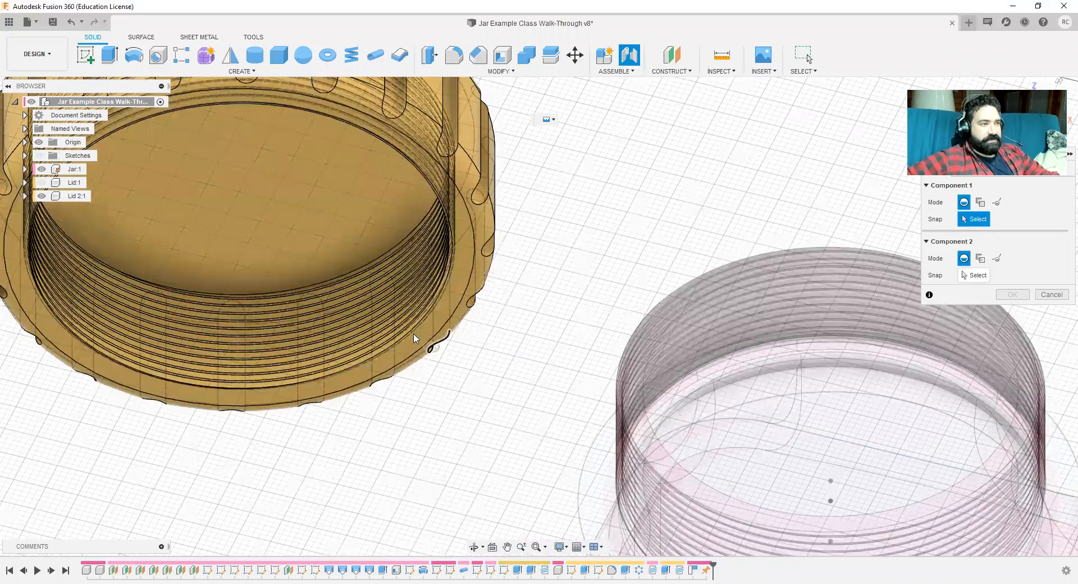
pyautogui.moveTo(435, 319); pyautogui.dragTo(537, 352, button='middle')
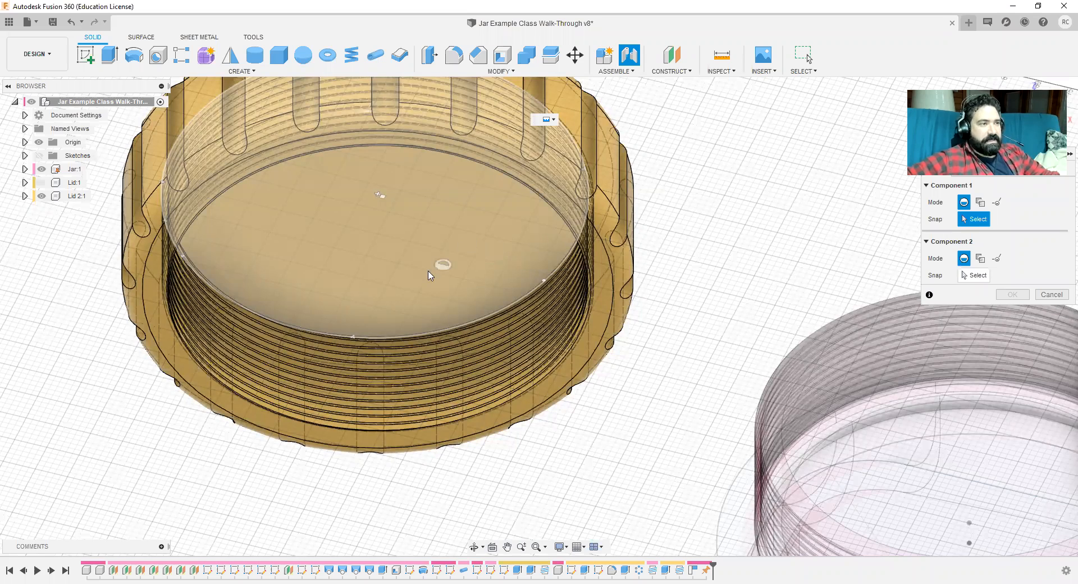
pyautogui.scroll(3, 452, 255)
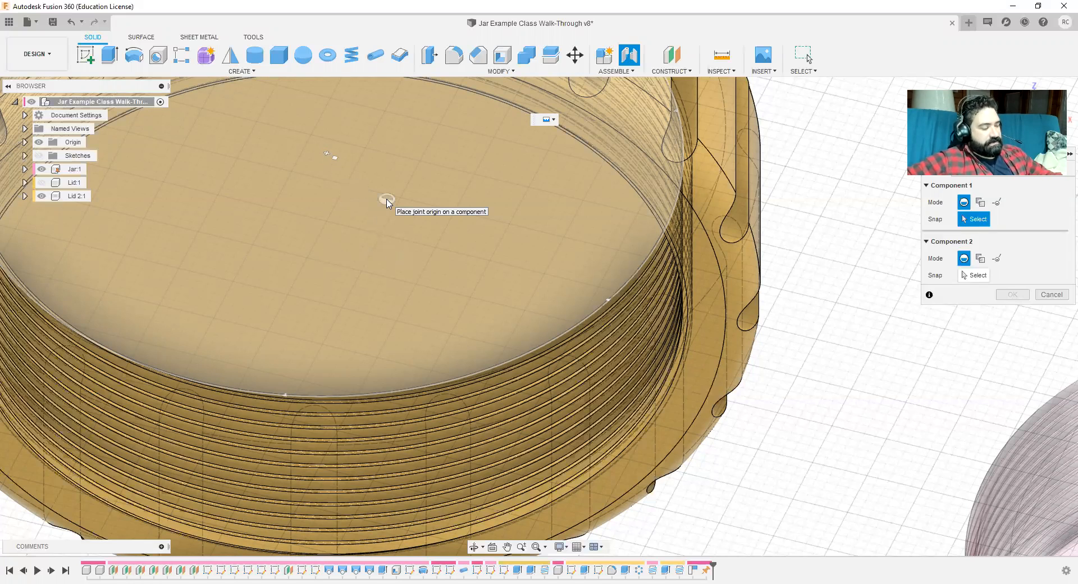
pyautogui.scroll(-3, 387, 203)
pyautogui.moveTo(387, 203)
pyautogui.keyDown('shift'); pyautogui.mouseDown(button='middle')
pyautogui.moveTo(381, 266)
pyautogui.moveTo(373, 191)
pyautogui.mouseUp(button='middle'); pyautogui.keyUp('shift')
pyautogui.scroll(4, 390, 237)
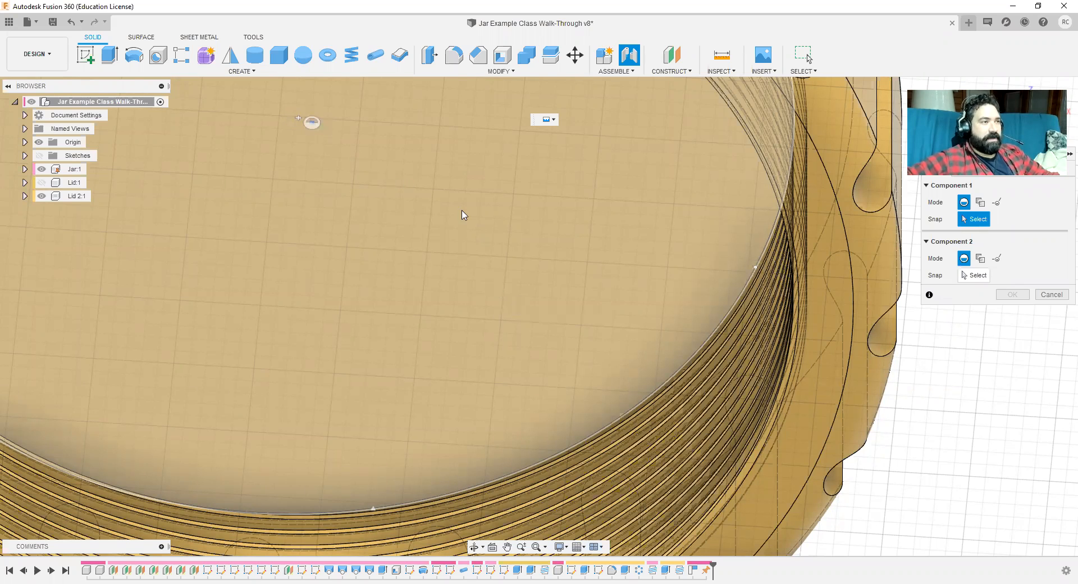
pyautogui.click(313, 124)
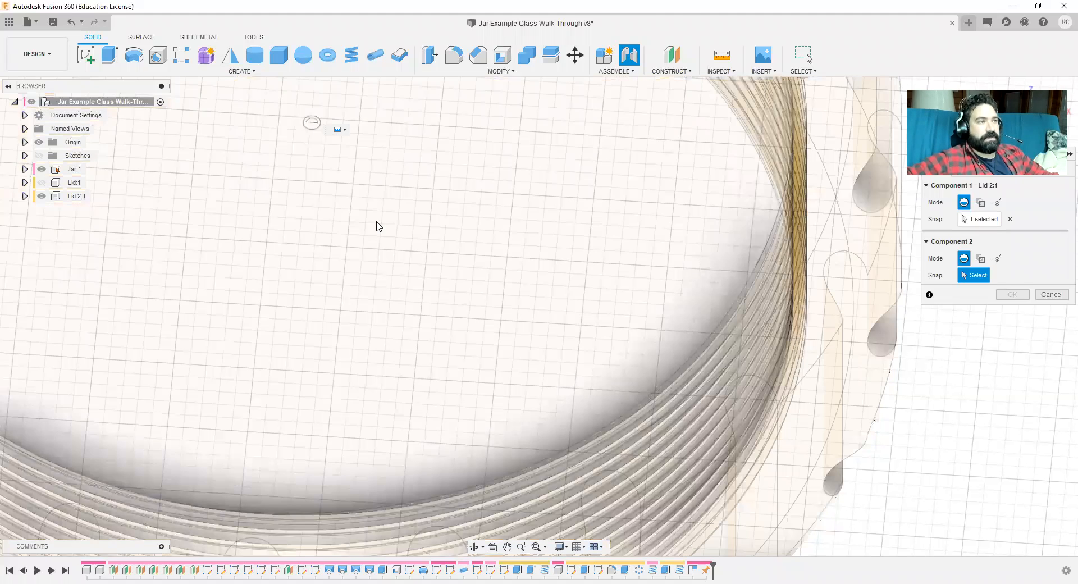
# Step: Place the second component's joint origin at the centre of the jar neck's top rim so Lid 2 seats on the neck
pyautogui.scroll(-3, 366, 201)
pyautogui.moveTo(362, 201)
pyautogui.keyDown('shift'); pyautogui.mouseDown(button='middle')
pyautogui.moveTo(366, 214)
pyautogui.moveTo(339, 187)
pyautogui.mouseUp(button='middle'); pyautogui.keyUp('shift')
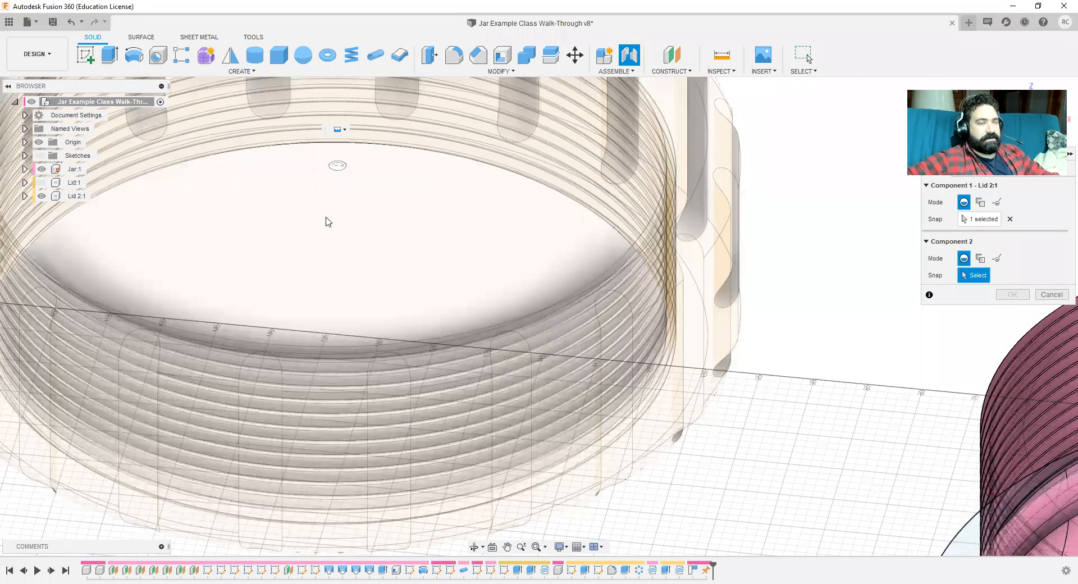
pyautogui.moveTo(820, 386); pyautogui.dragTo(277, 289, button='middle')
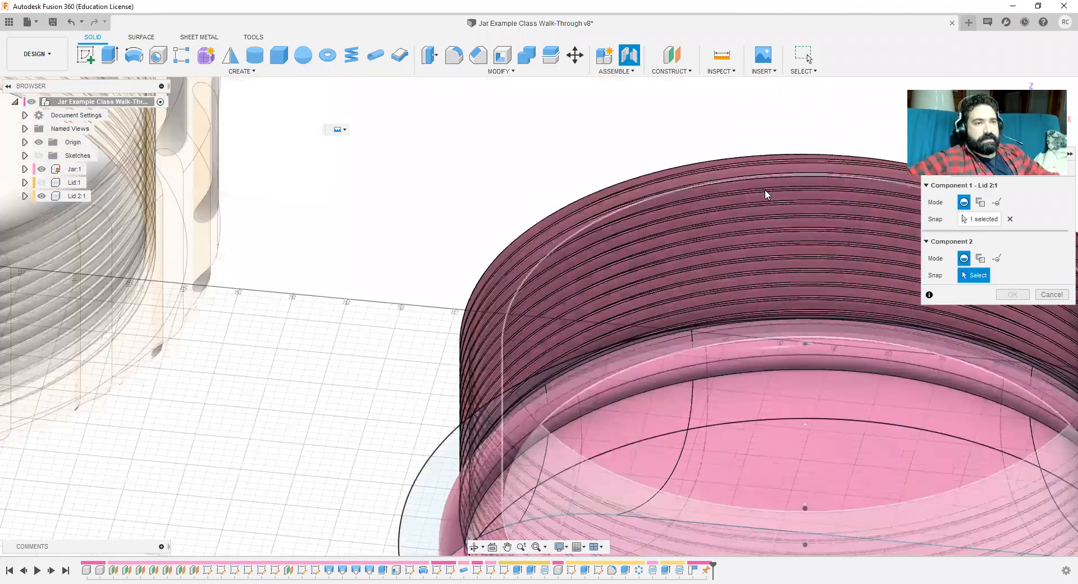
pyautogui.keyDown('shift'); pyautogui.moveTo(739, 220); pyautogui.dragTo(336, 396, button='middle'); pyautogui.keyUp('shift')
pyautogui.scroll(-4, 666, 329)
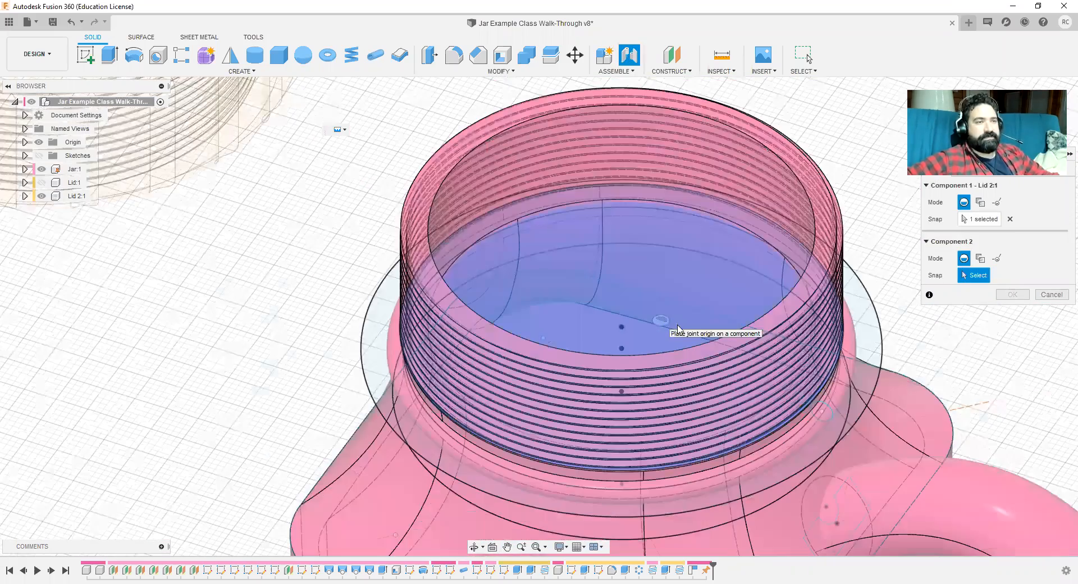
pyautogui.scroll(4, 831, 265)
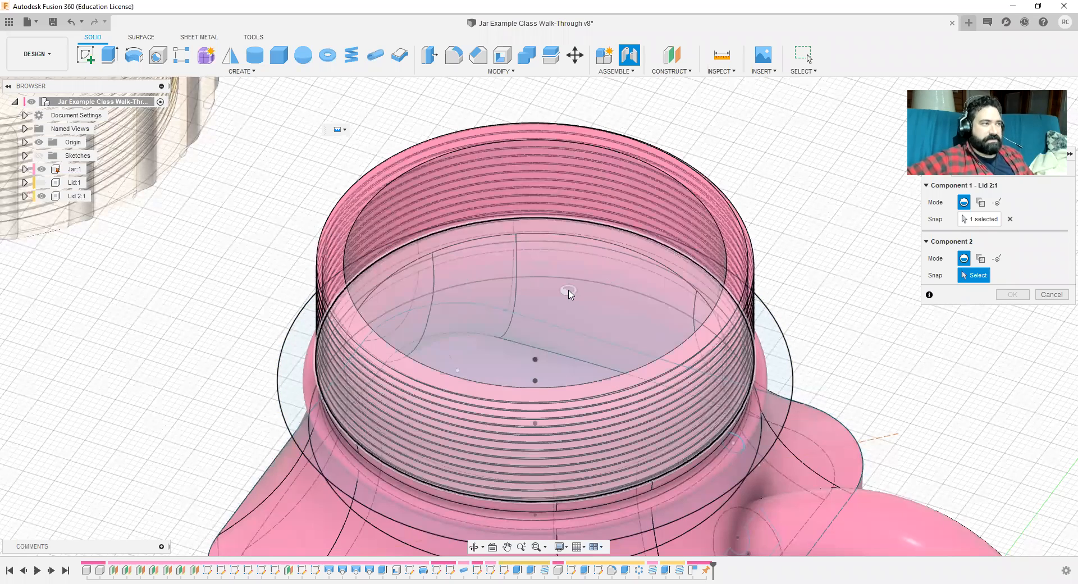
pyautogui.click(25, 169)
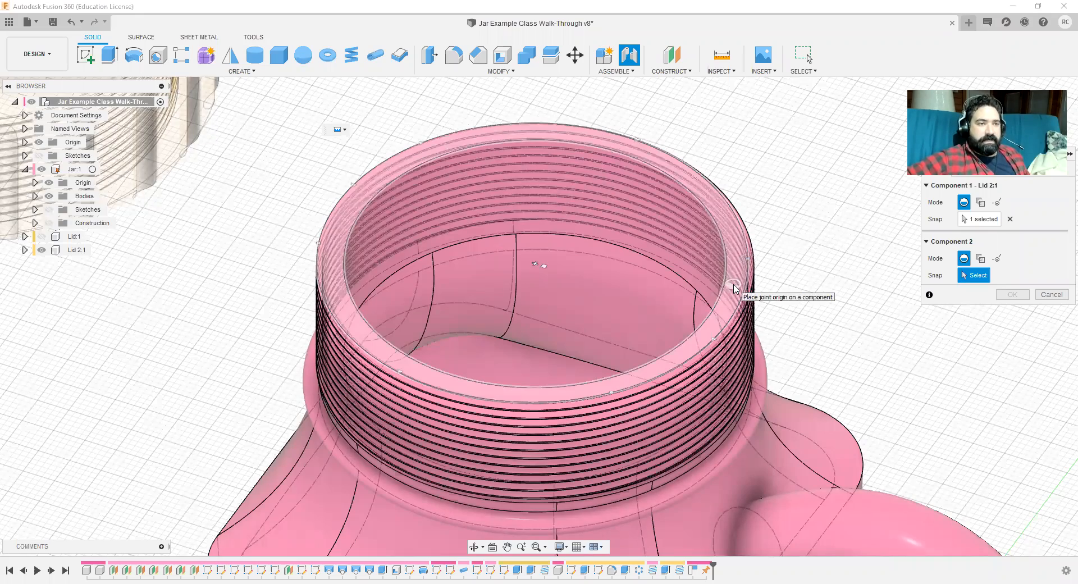
pyautogui.scroll(3, 734, 290)
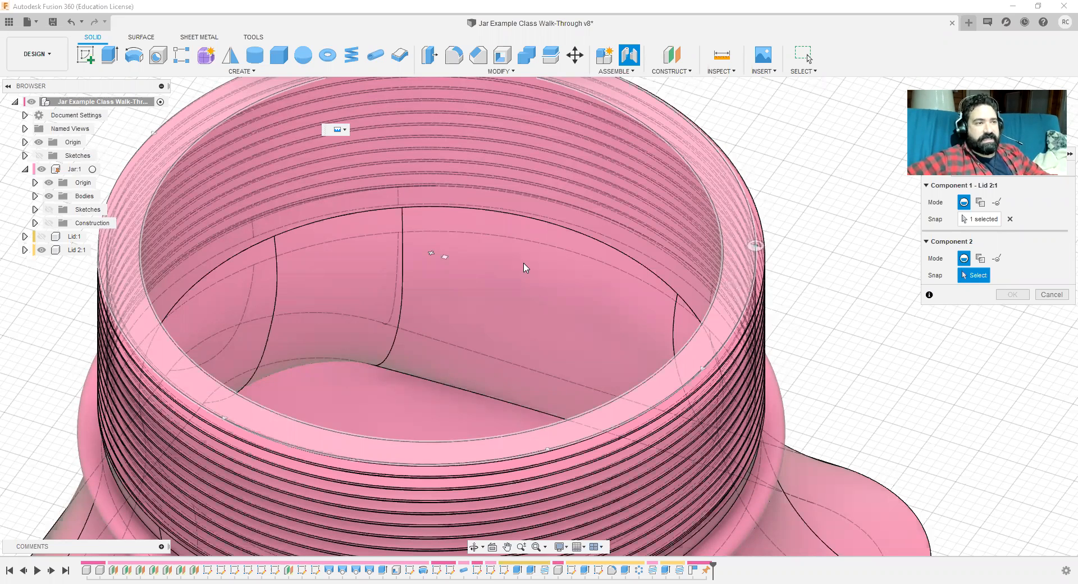
pyautogui.click(444, 261)
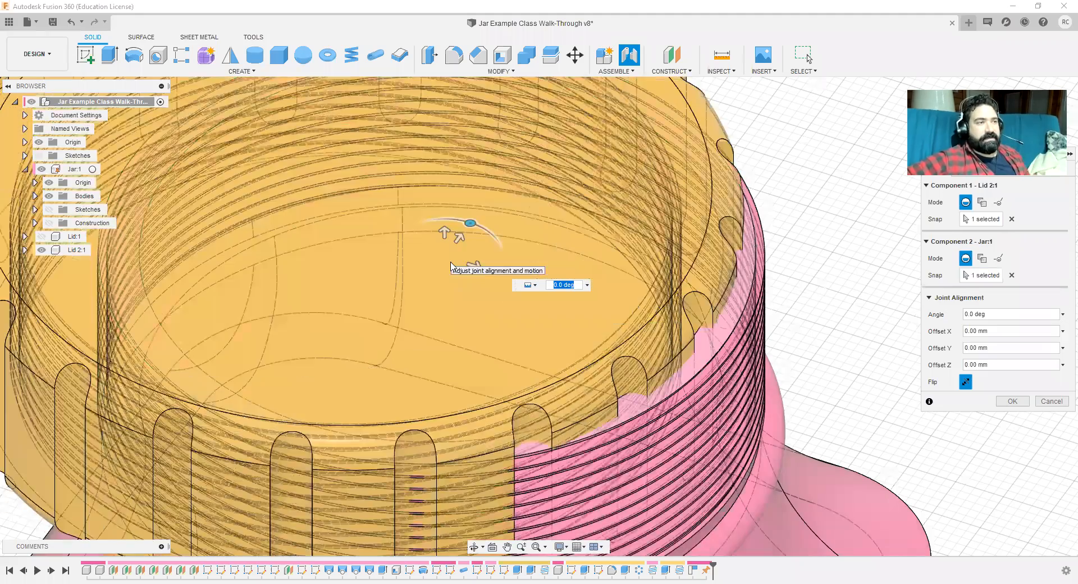
pyautogui.scroll(-2, 182, 246)
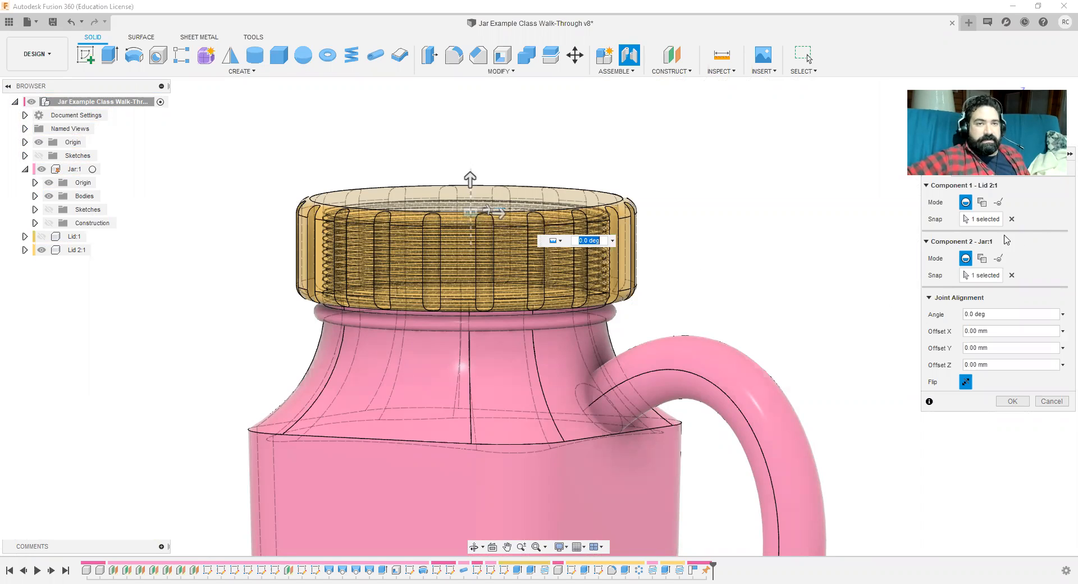
# Step: Review the joint motion types and animate the Rigid type between the lid and the jar
pyautogui.moveTo(1019, 154); pyautogui.dragTo(933, 131)
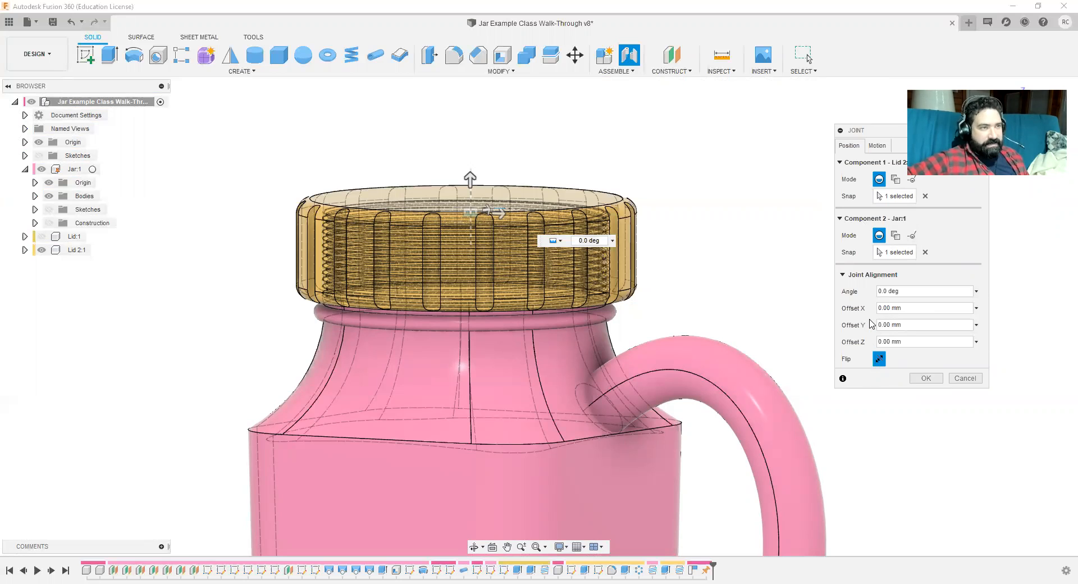
pyautogui.click(877, 147)
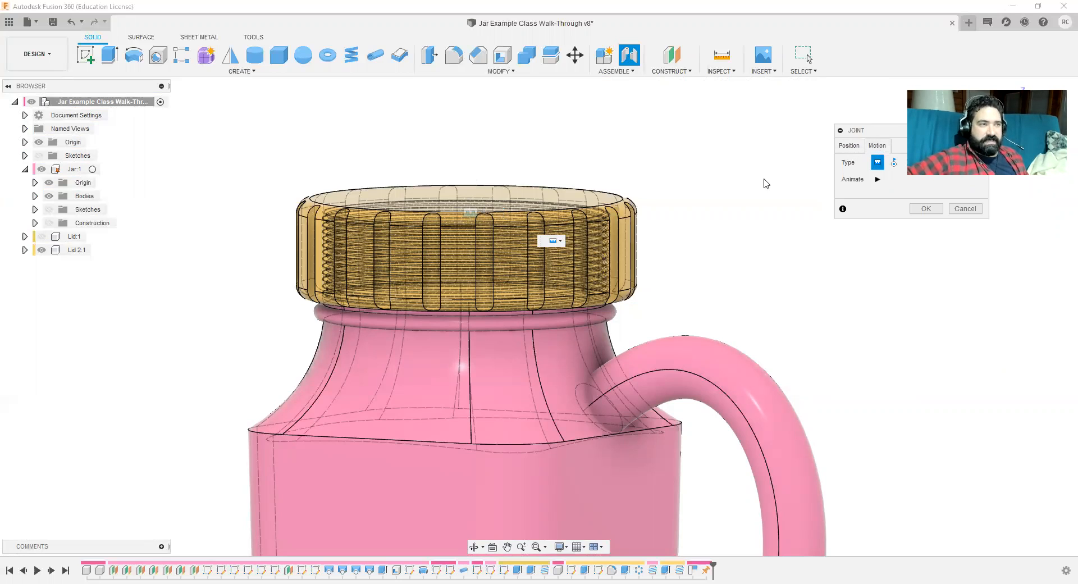
pyautogui.click(561, 242)
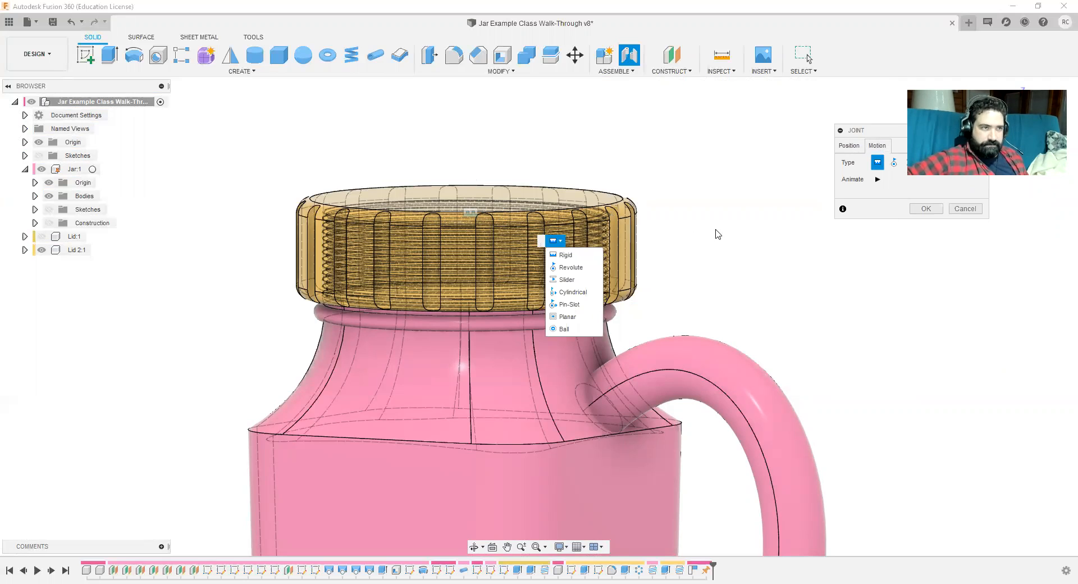
pyautogui.click(878, 181)
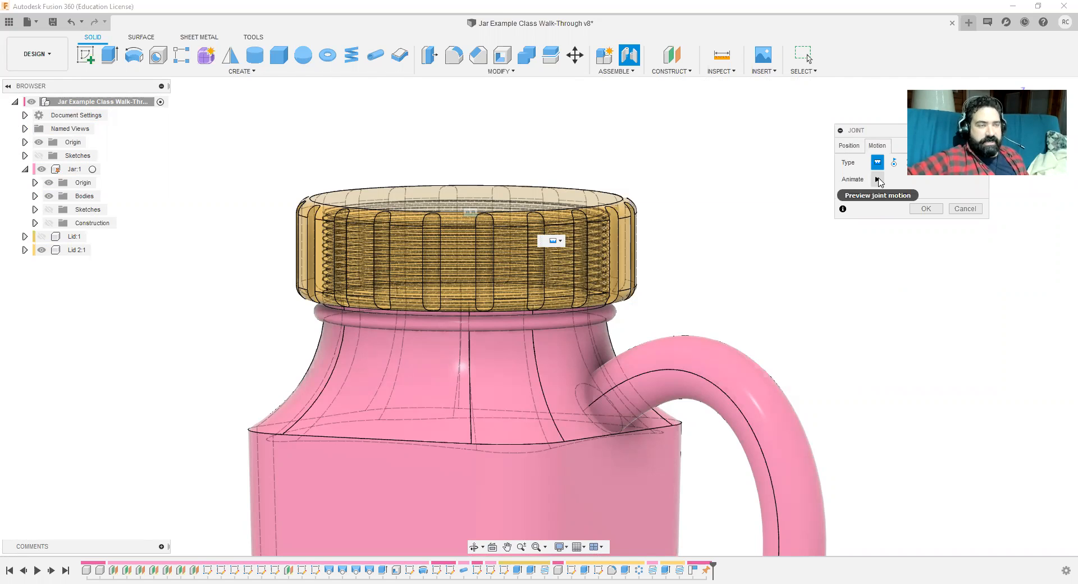
pyautogui.click(878, 180)
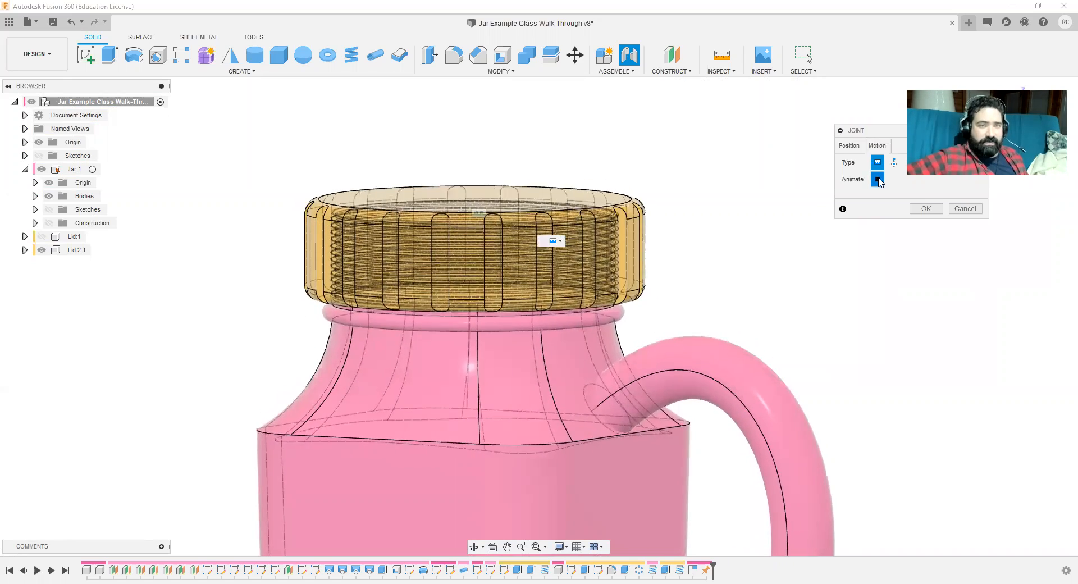
pyautogui.click(879, 179)
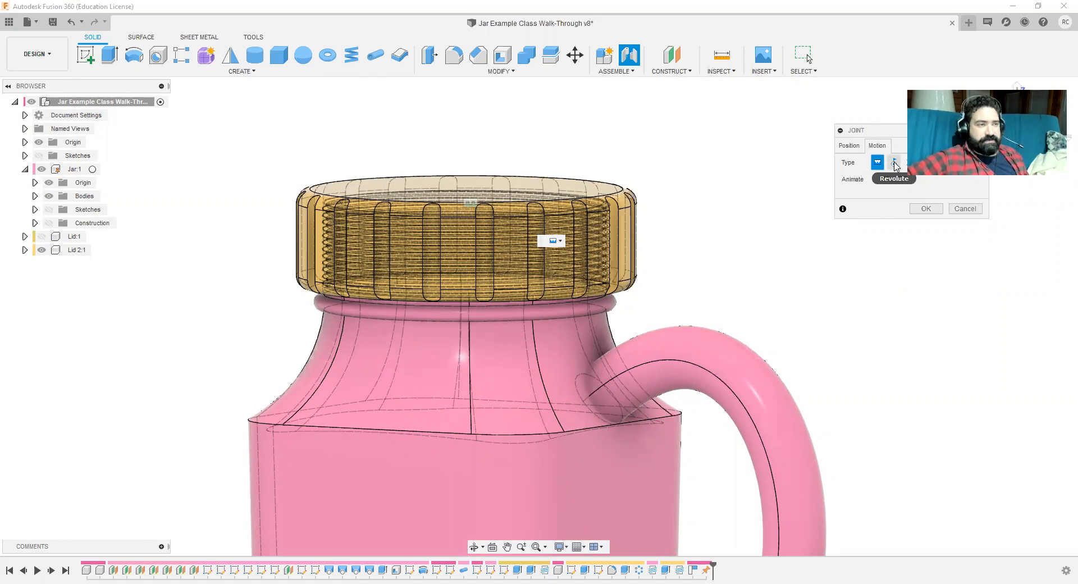
# Step: Preview the Revolute joint motion and the Slider motion along the Z axis and the Y axis
pyautogui.click(895, 164)
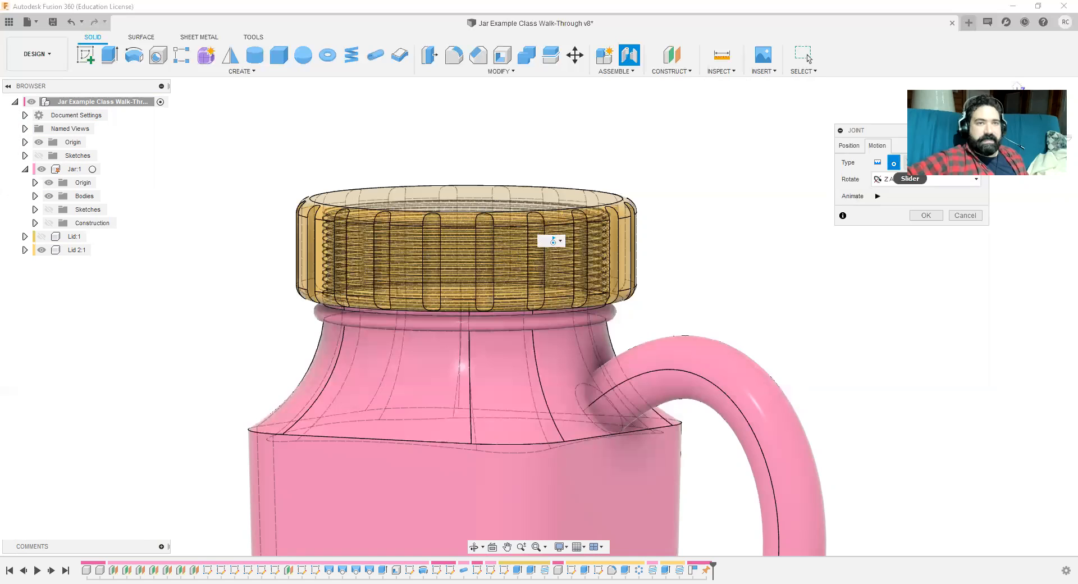
pyautogui.click(910, 163)
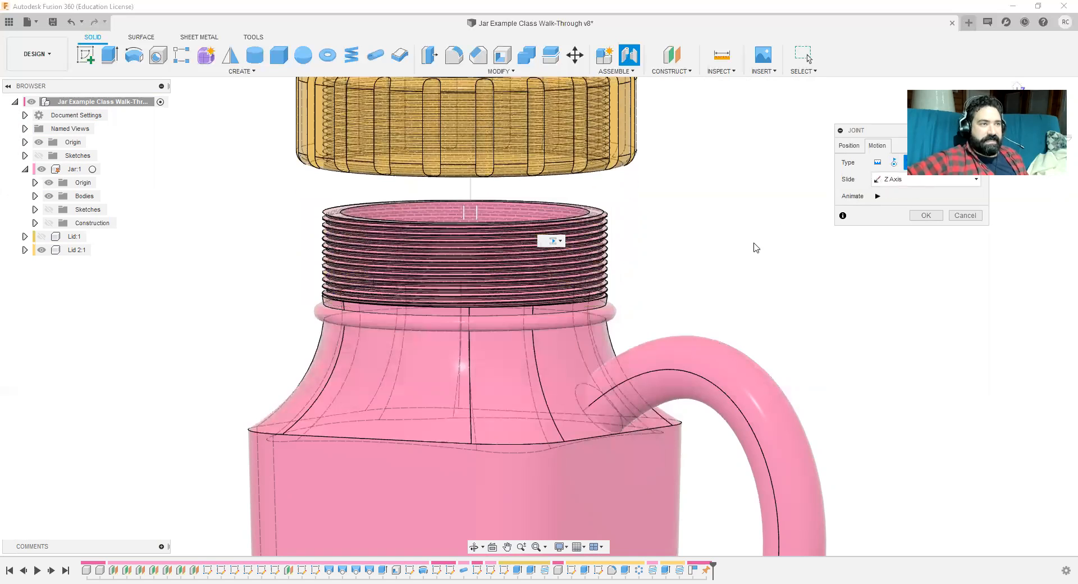
pyautogui.scroll(-3, 751, 247)
pyautogui.moveTo(754, 234); pyautogui.dragTo(748, 323, button='middle')
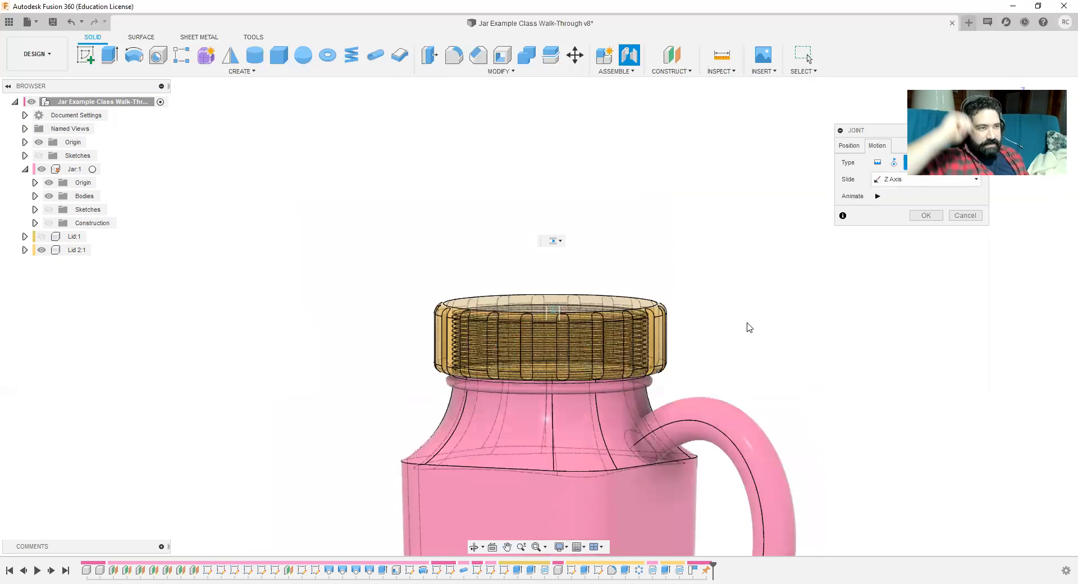
pyautogui.click(910, 180)
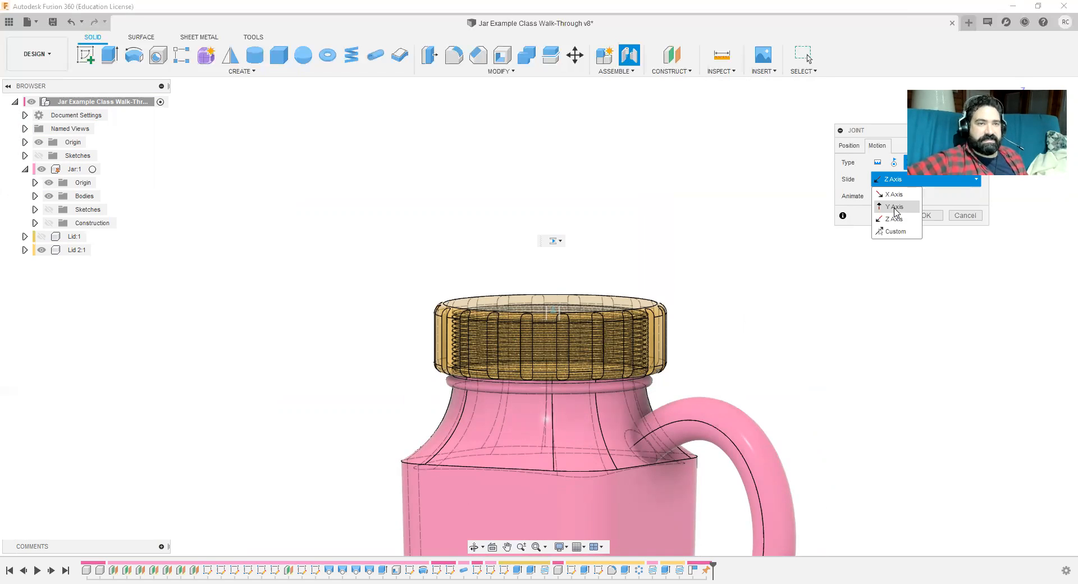
pyautogui.click(896, 208)
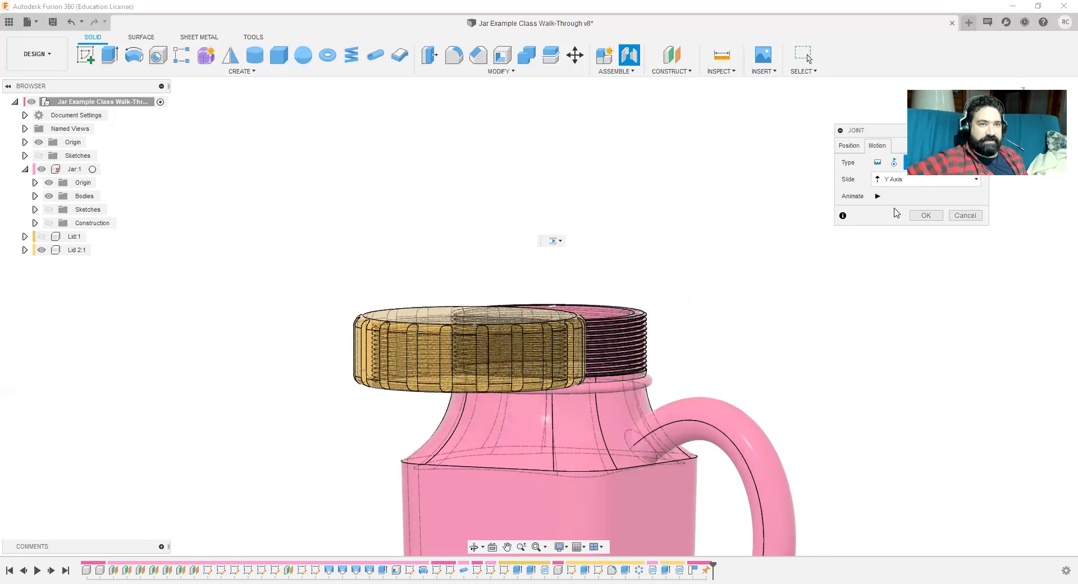
# Step: Preview the Cylindrical, Pin-Slot, Planar and Ball joint motions on the lid
pyautogui.click(913, 162)
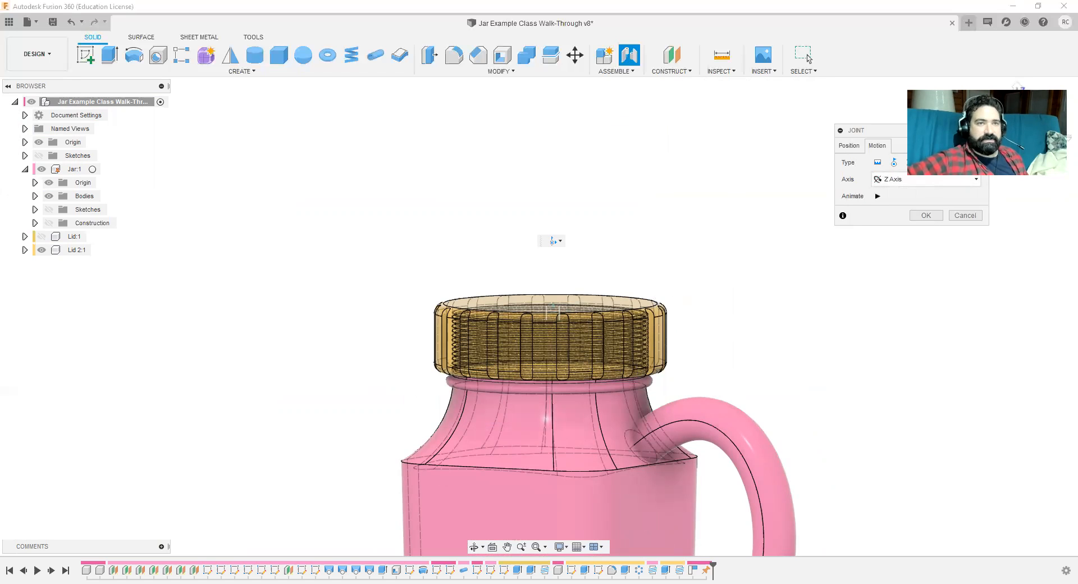
pyautogui.click(943, 162)
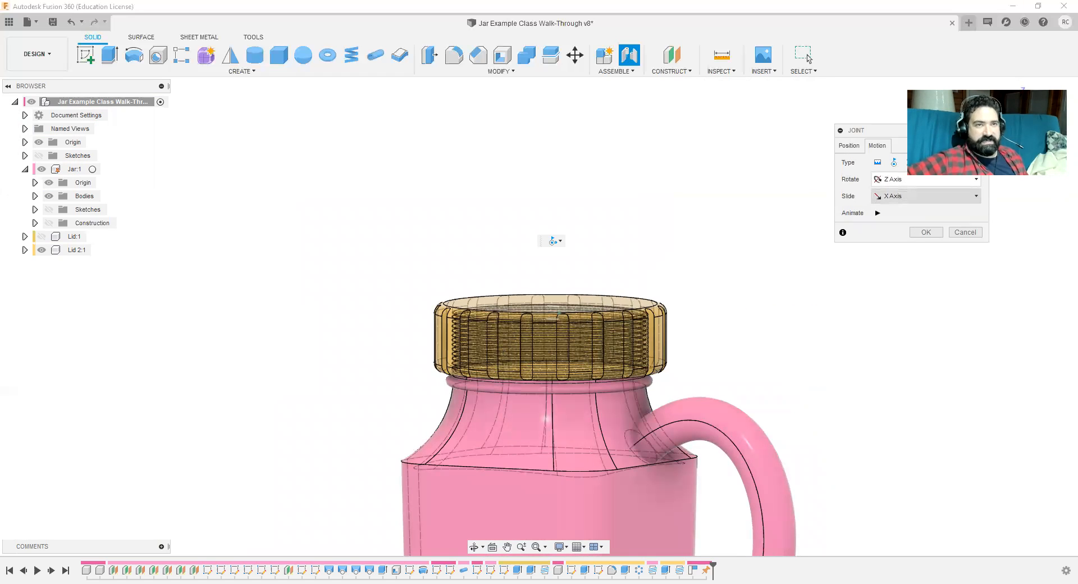
pyautogui.click(960, 162)
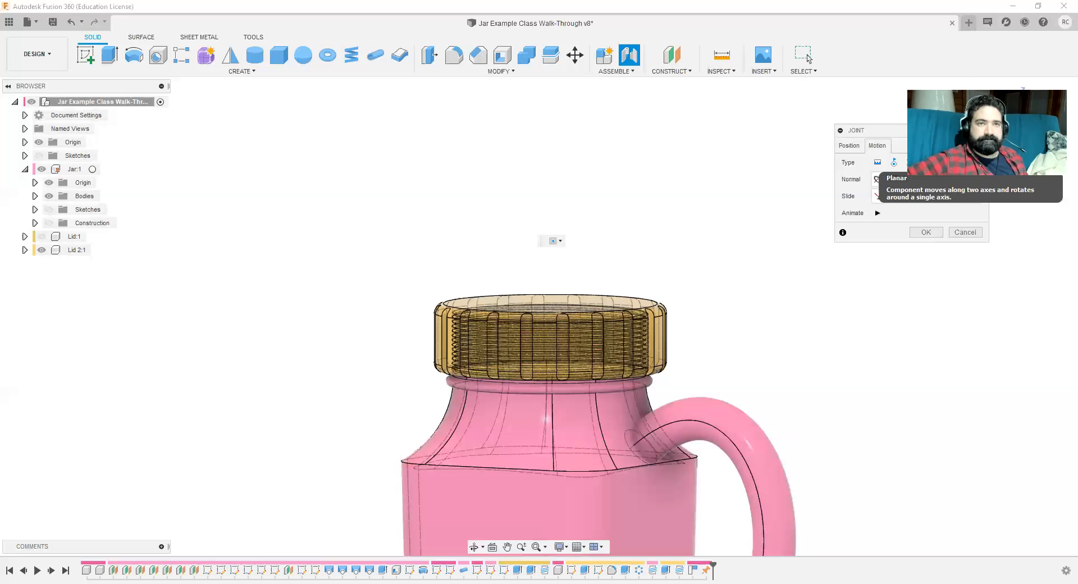
pyautogui.click(976, 163)
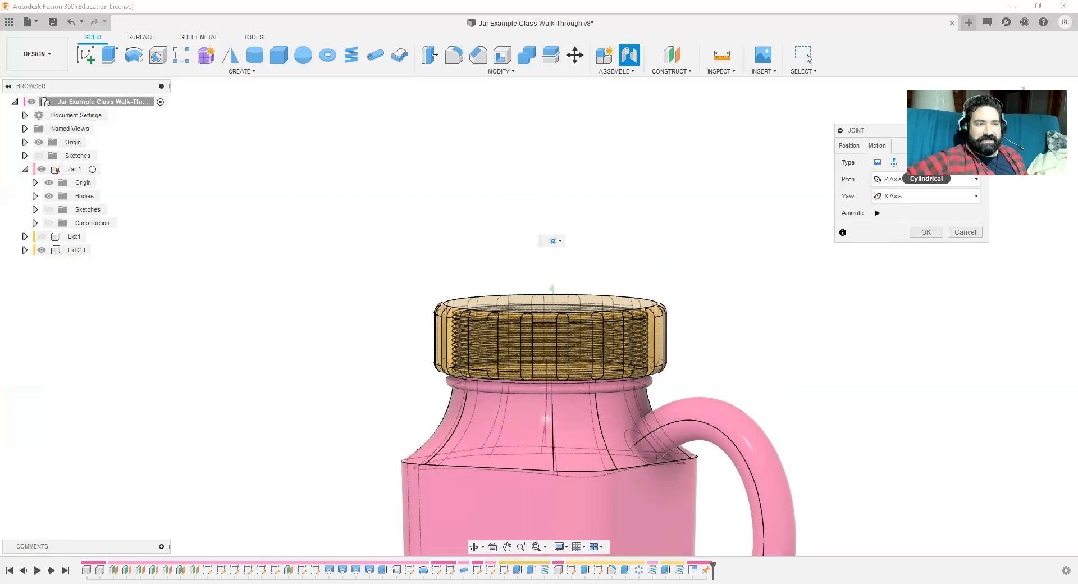
# Step: Set the joint motion to Cylindrical about the Z axis and create the joint between the lid and the jar
pyautogui.click(927, 162)
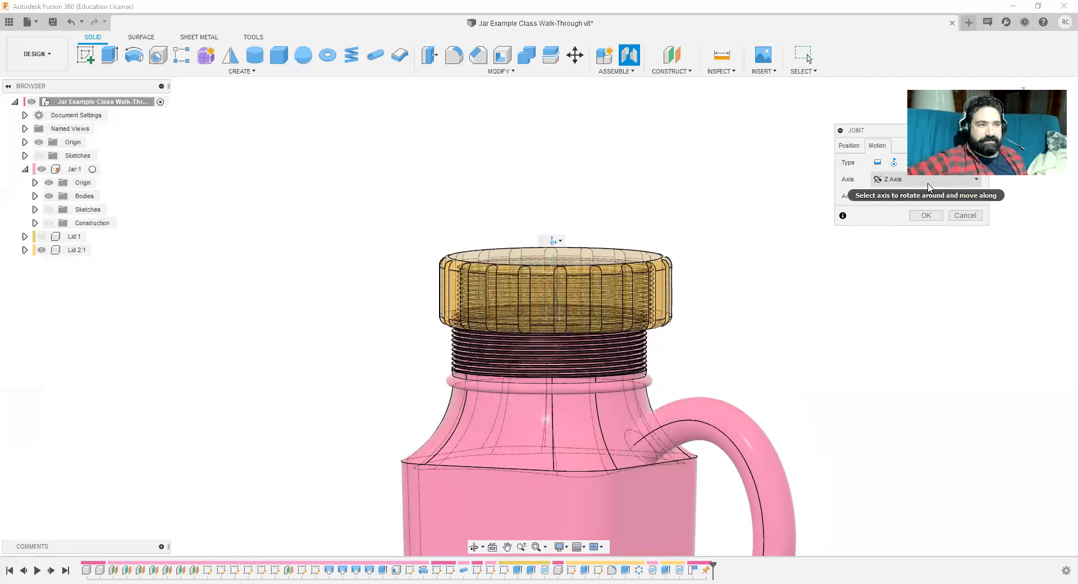
pyautogui.click(851, 146)
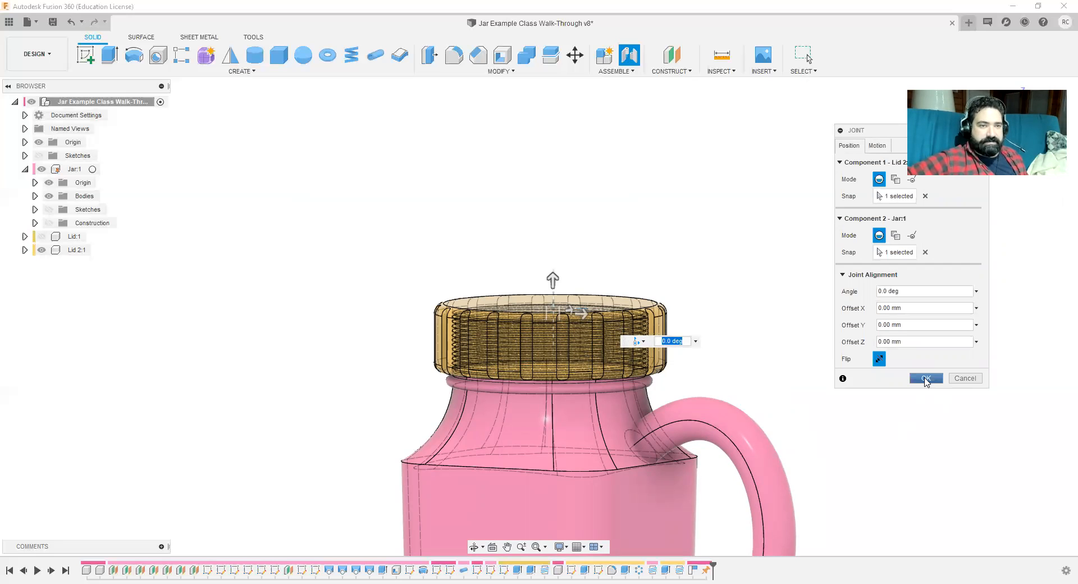
pyautogui.click(927, 380)
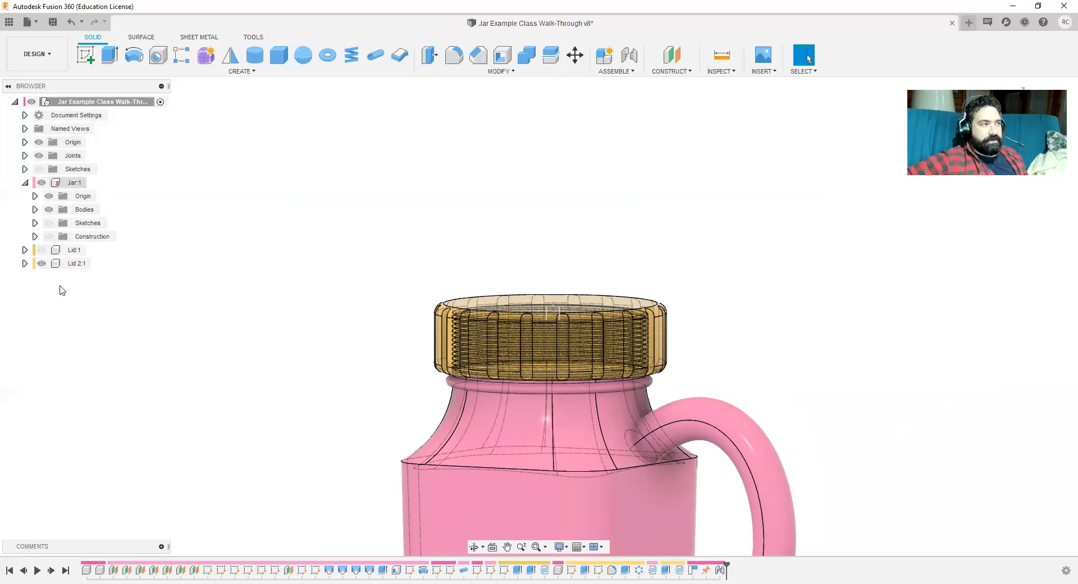
# Step: Open the motion limits of the lid's cylindrical joint and preview its slide and rotate motions
pyautogui.click(25, 155)
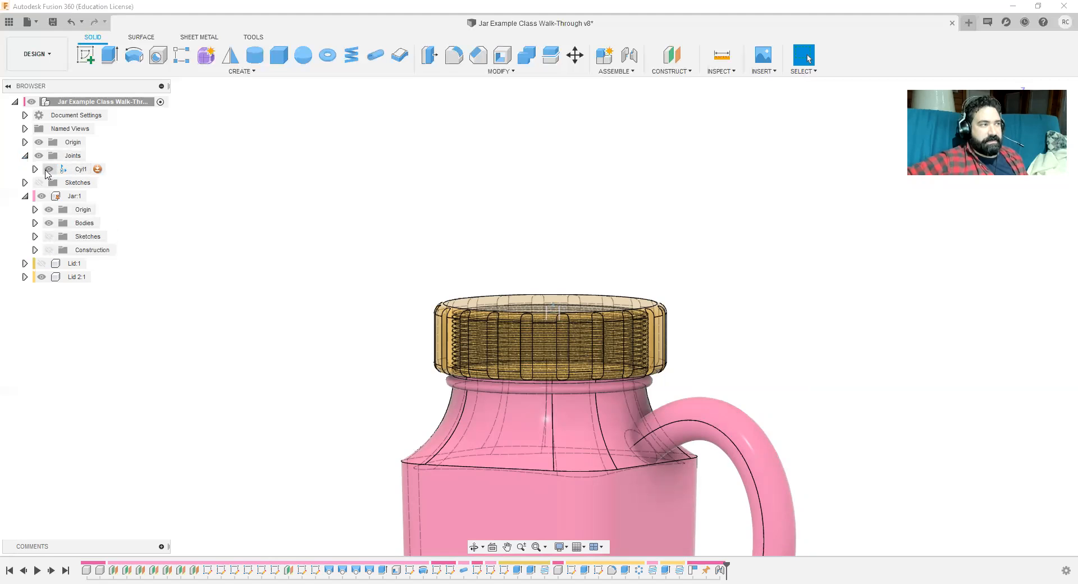
pyautogui.click(99, 170)
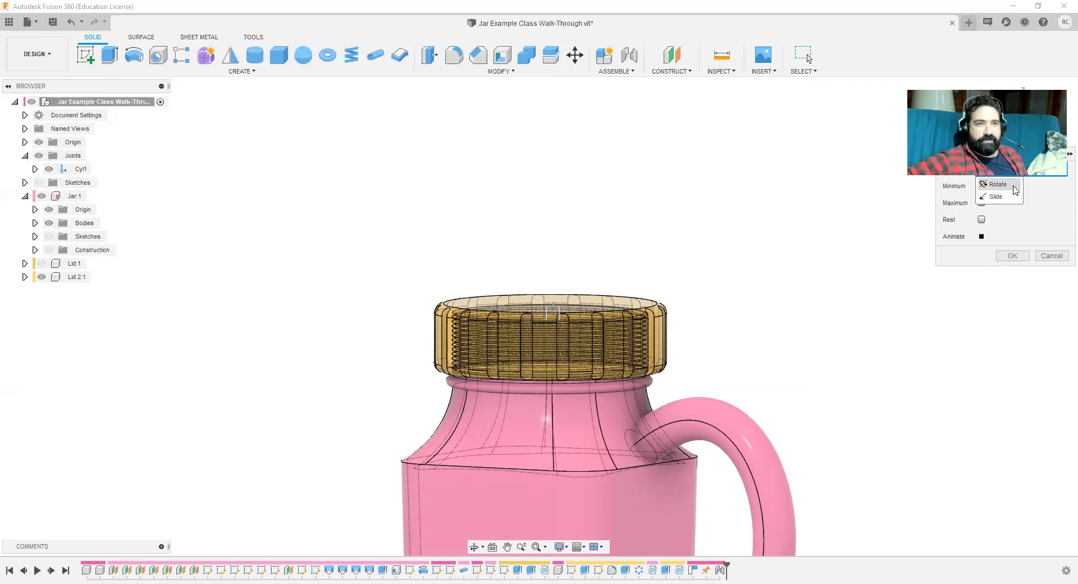
pyautogui.click(1015, 190)
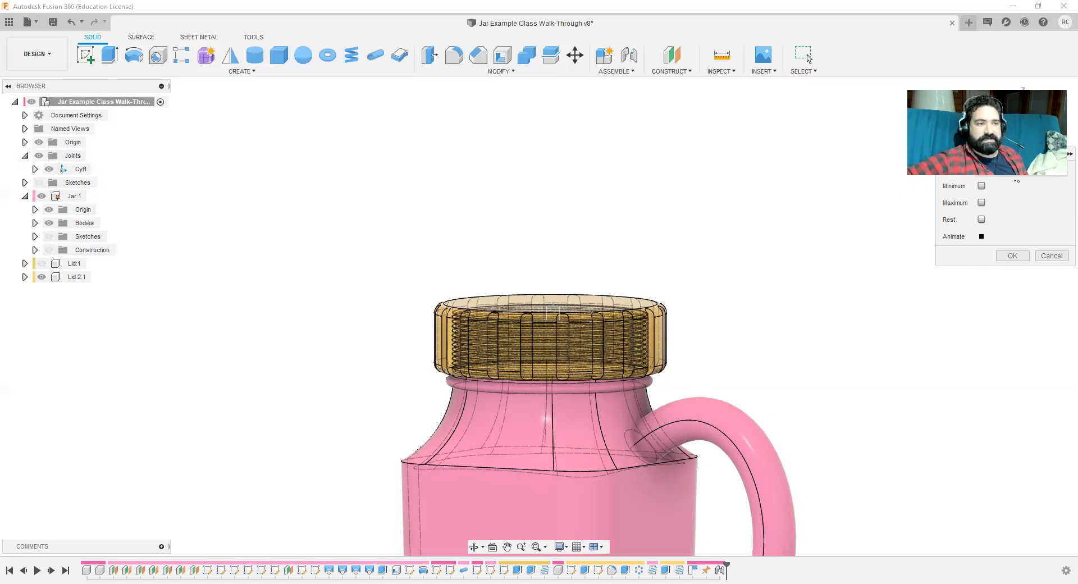
pyautogui.click(982, 236)
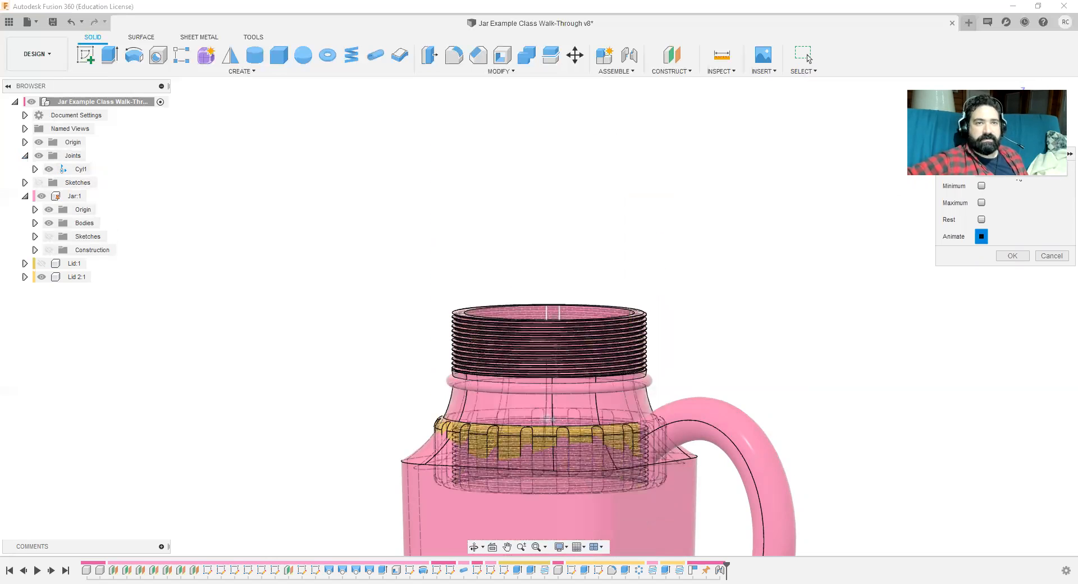
pyautogui.click(1013, 172)
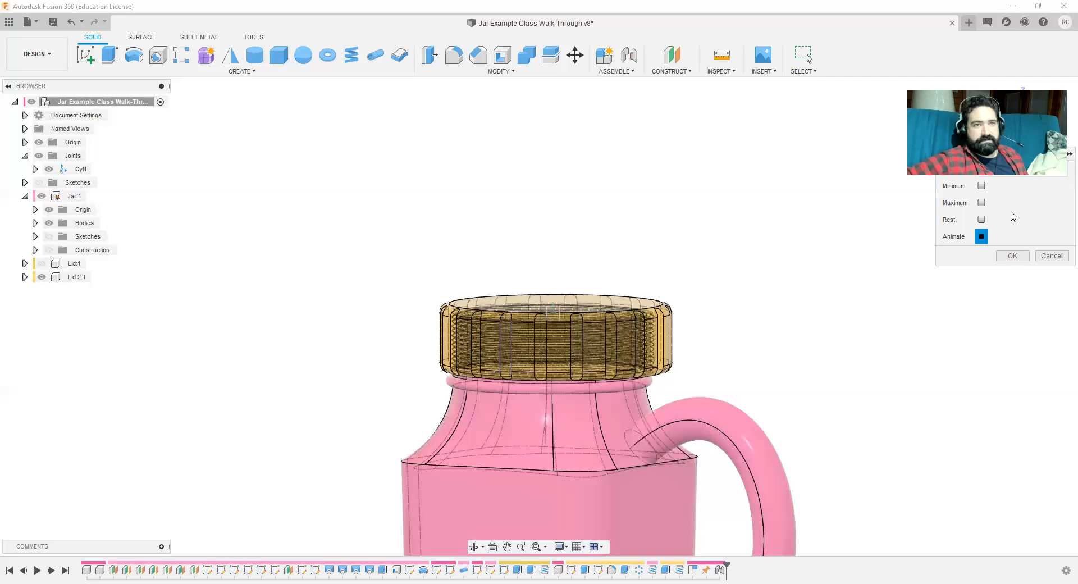
pyautogui.click(981, 236)
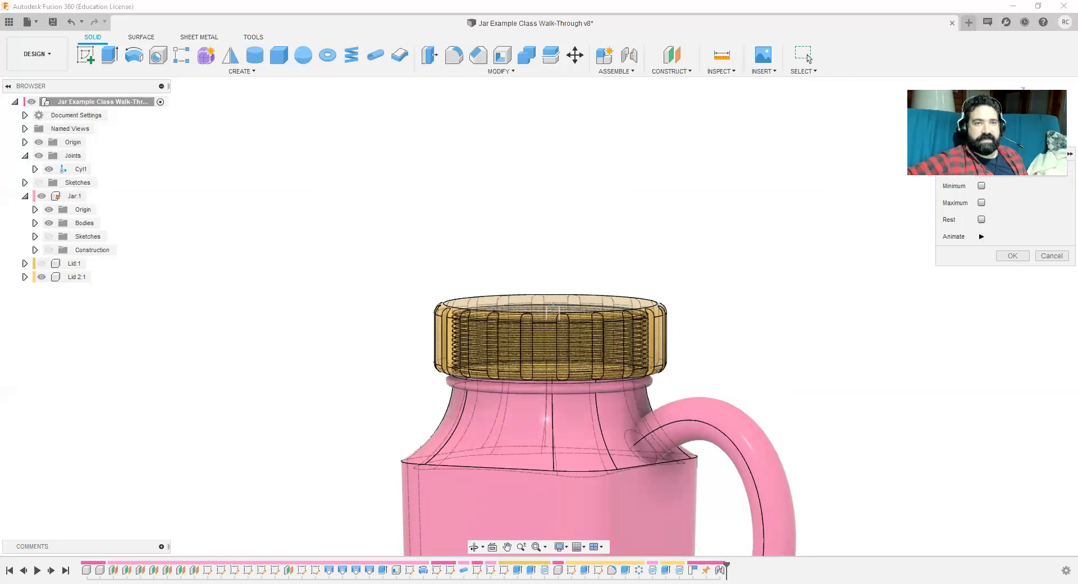
# Step: Limit the lid's slide motion to a minimum of 0 mm and a maximum of 45 mm, and preview it
pyautogui.click(1011, 171)
pyautogui.click(995, 197)
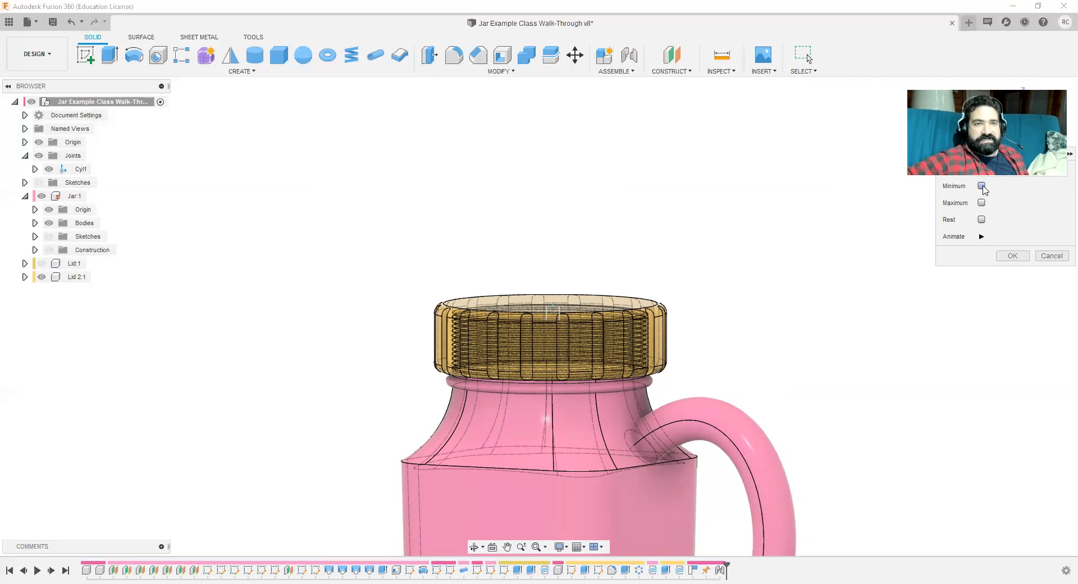
pyautogui.click(982, 185)
pyautogui.click(982, 220)
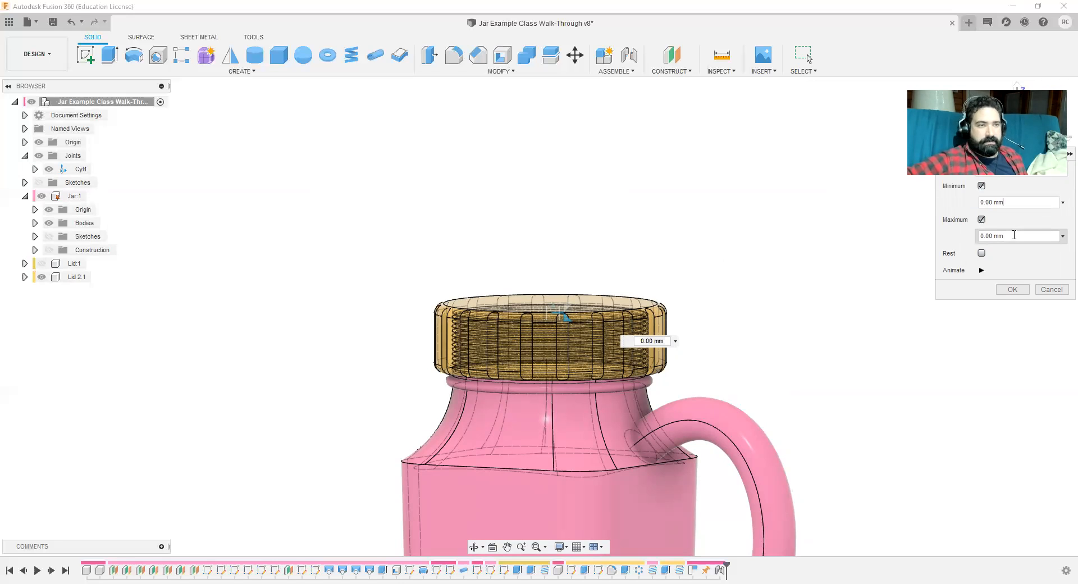
pyautogui.moveTo(955, 234); pyautogui.dragTo(929, 233)
pyautogui.write('15')
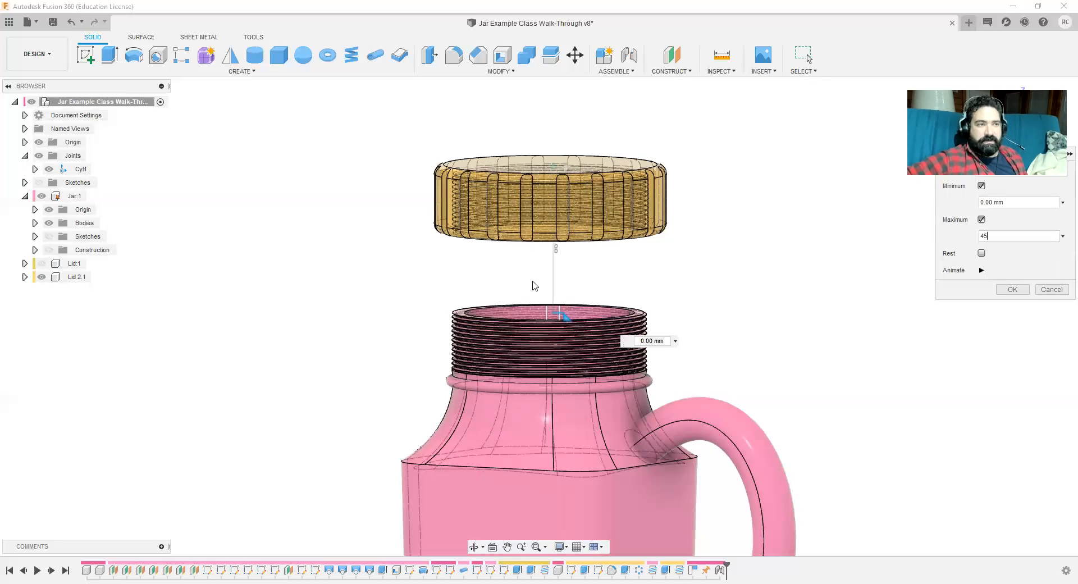
pyautogui.click(982, 270)
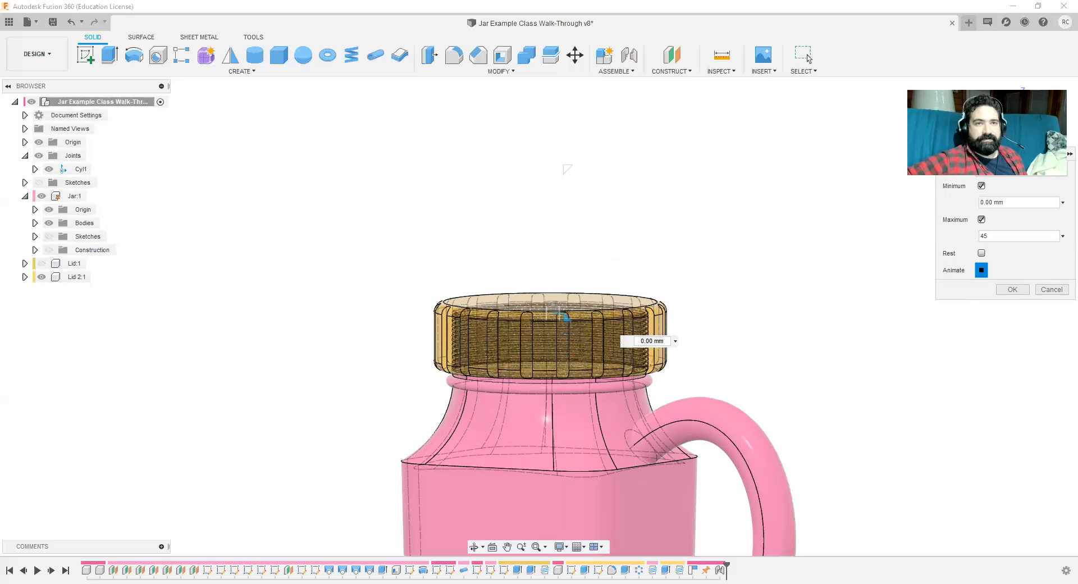
# Step: Limit the lid's rotate motion to a minimum of 0 deg and a maximum of 360 deg
pyautogui.click(1004, 170)
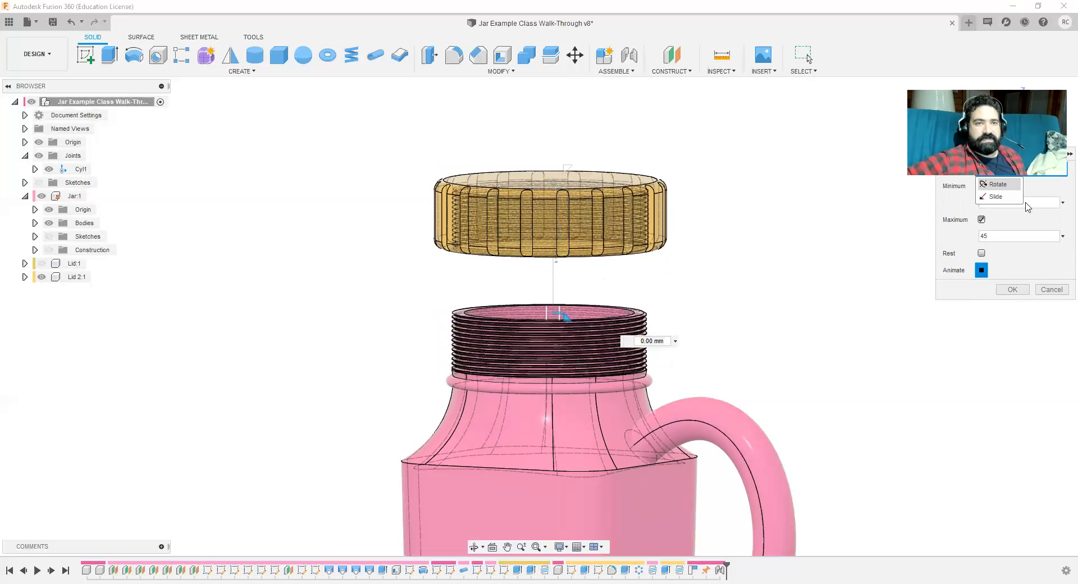
pyautogui.click(998, 184)
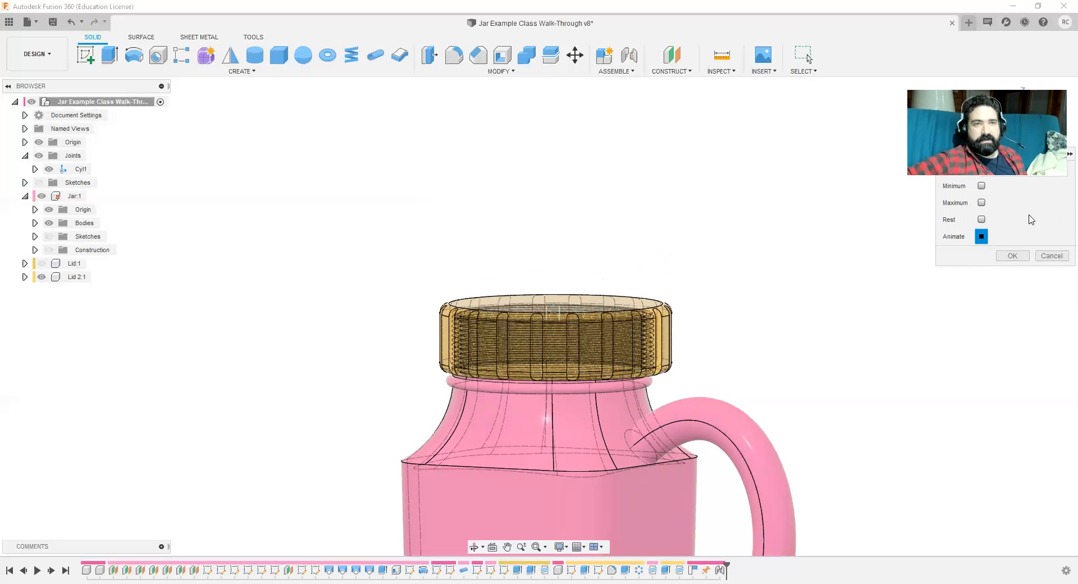
pyautogui.click(982, 203)
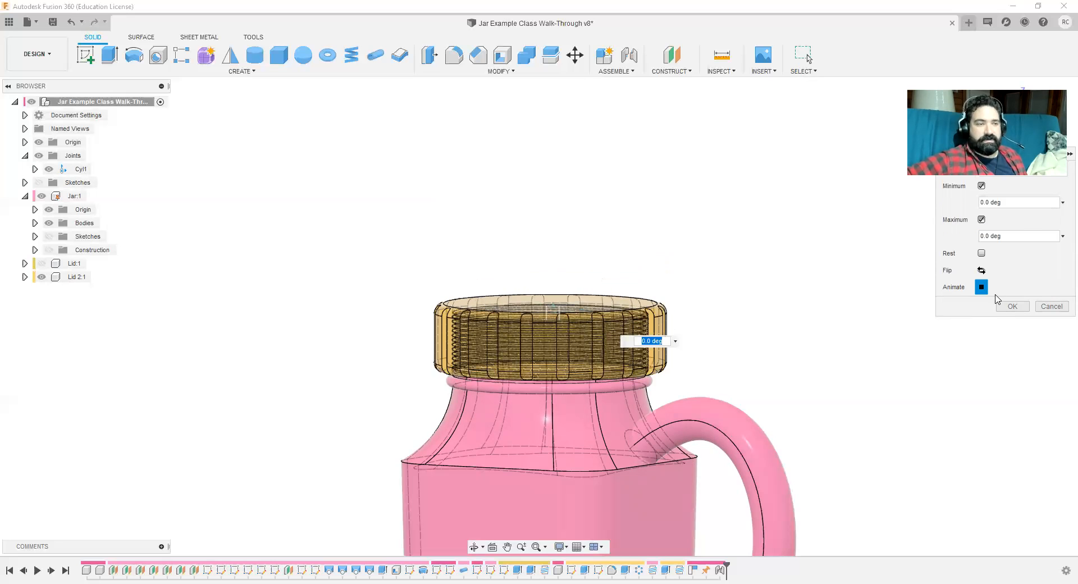
pyautogui.click(1025, 234)
pyautogui.write('360')
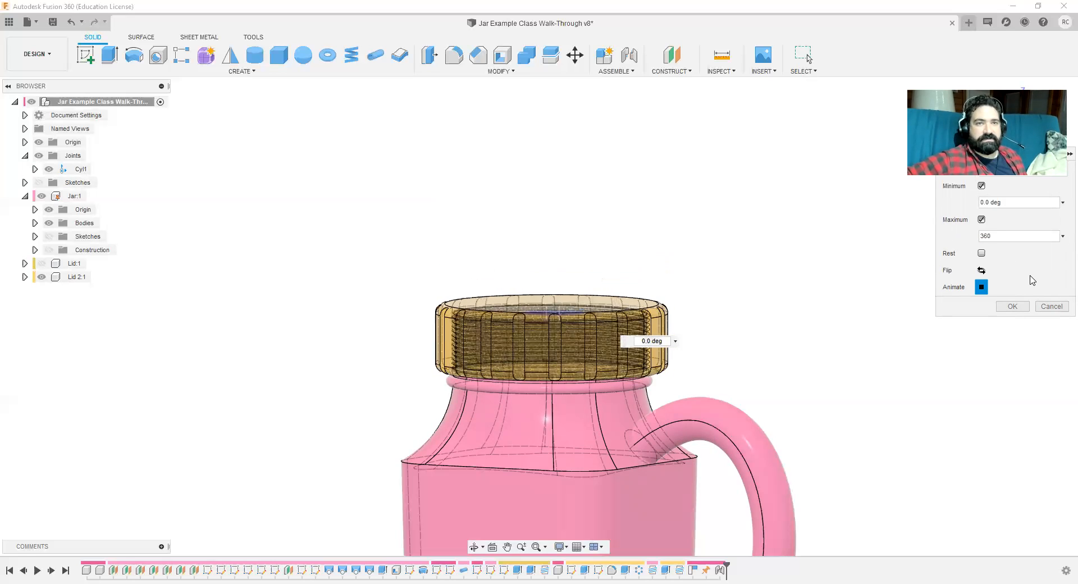
# Step: Try flipping the rotation limits, preview the lid's rotate motion between 0 and 360 deg, and accept the joint limits
pyautogui.click(982, 271)
pyautogui.click(982, 287)
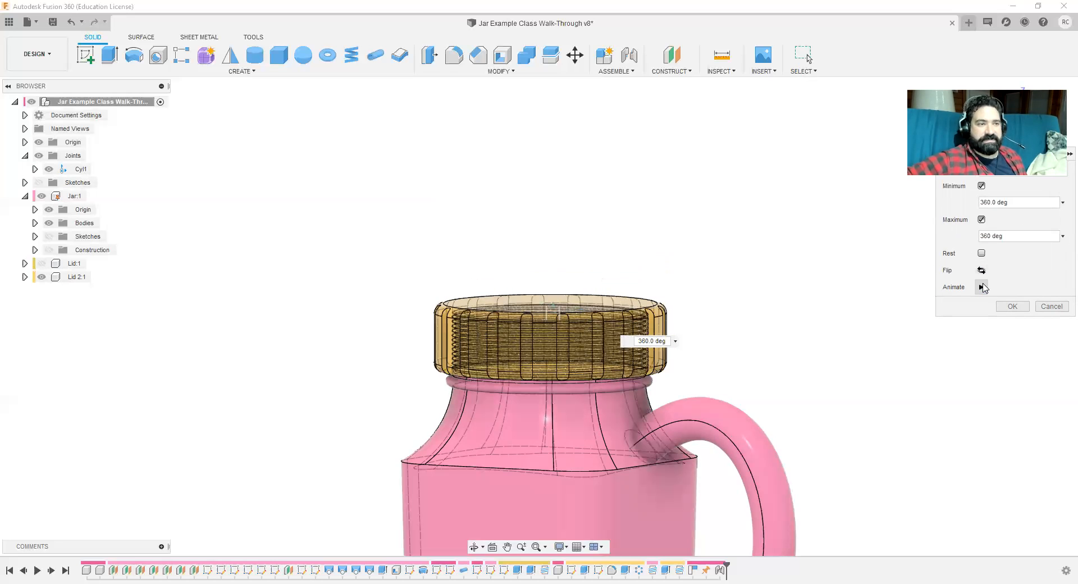
pyautogui.click(981, 288)
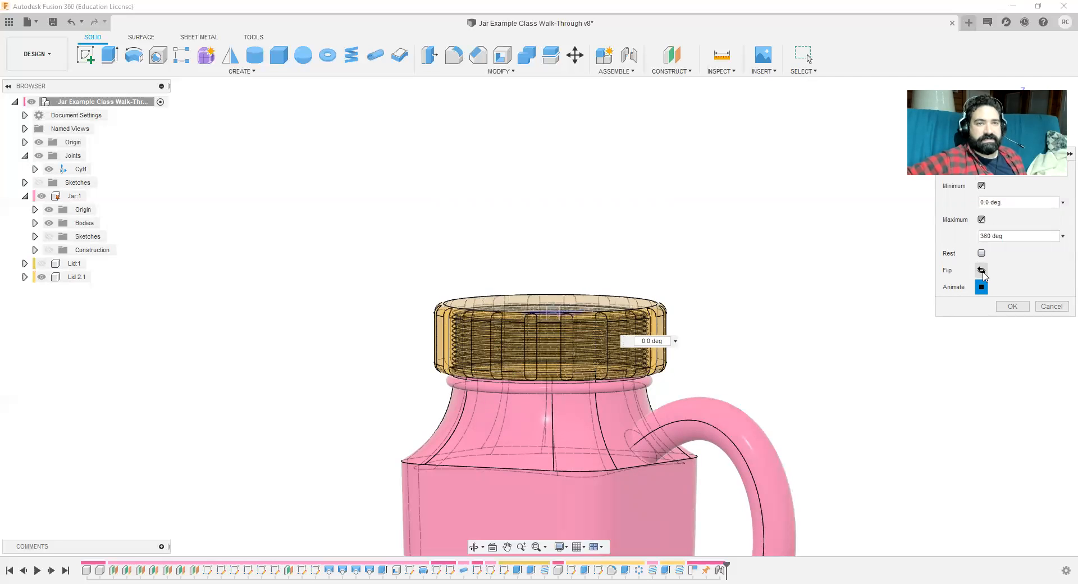
pyautogui.click(982, 288)
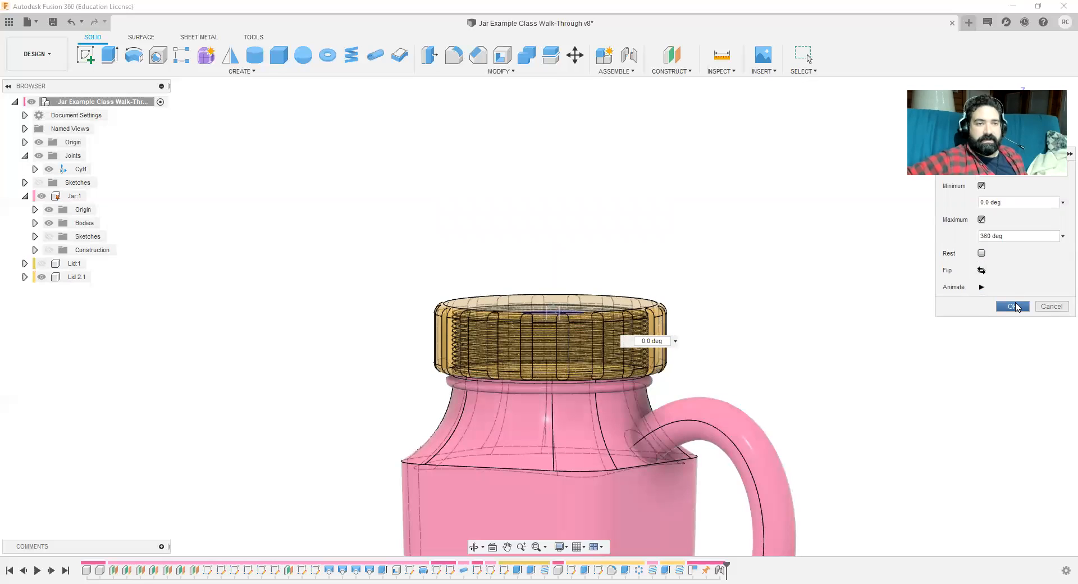
pyautogui.click(1015, 306)
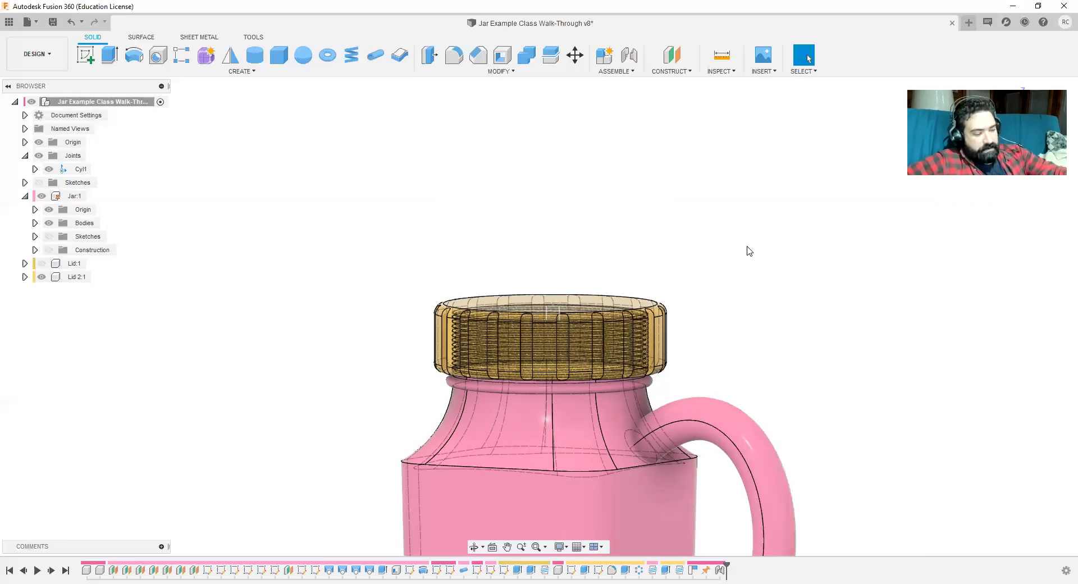
# Step: Test the limited joint by turning and sliding the lid on the jar neck, and revert the lid's position
pyautogui.press('F6')
pyautogui.keyDown('shift'); pyautogui.moveTo(703, 219); pyautogui.dragTo(749, 340, button='middle'); pyautogui.keyUp('shift')
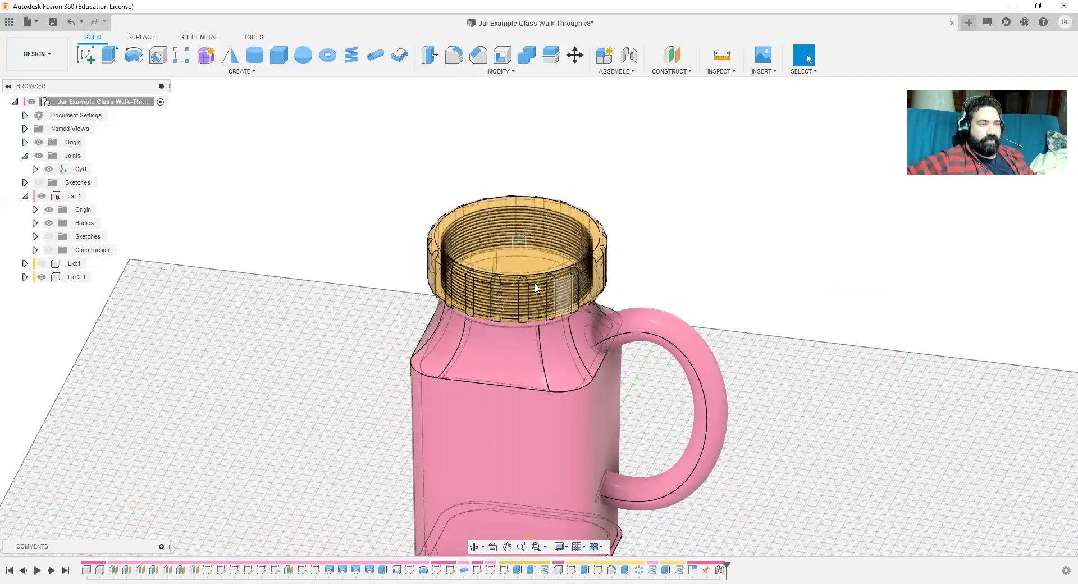
pyautogui.moveTo(537, 288); pyautogui.dragTo(410, 326)
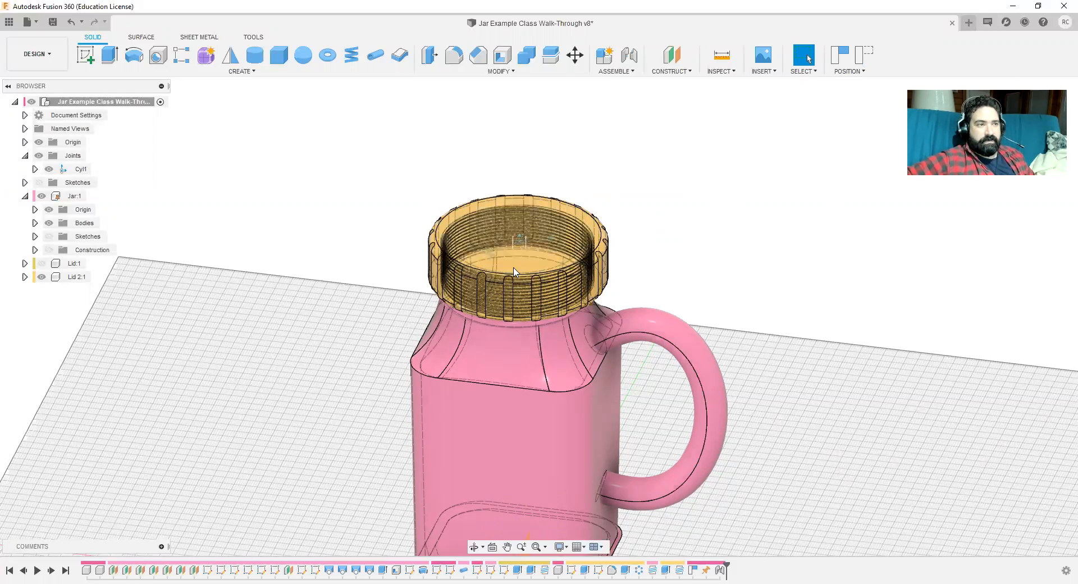
pyautogui.moveTo(472, 290); pyautogui.dragTo(683, 170)
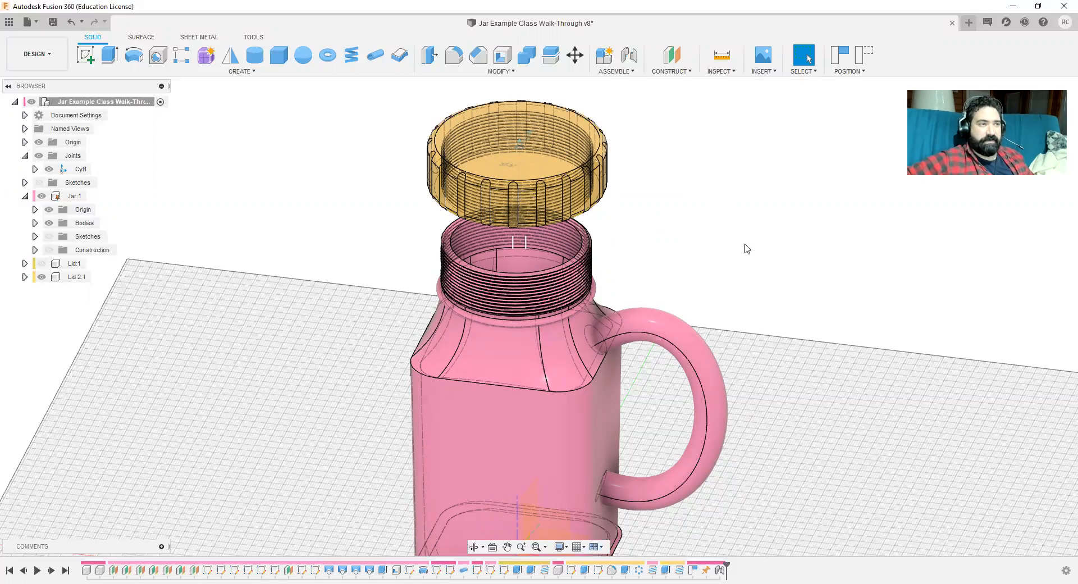
pyautogui.click(865, 57)
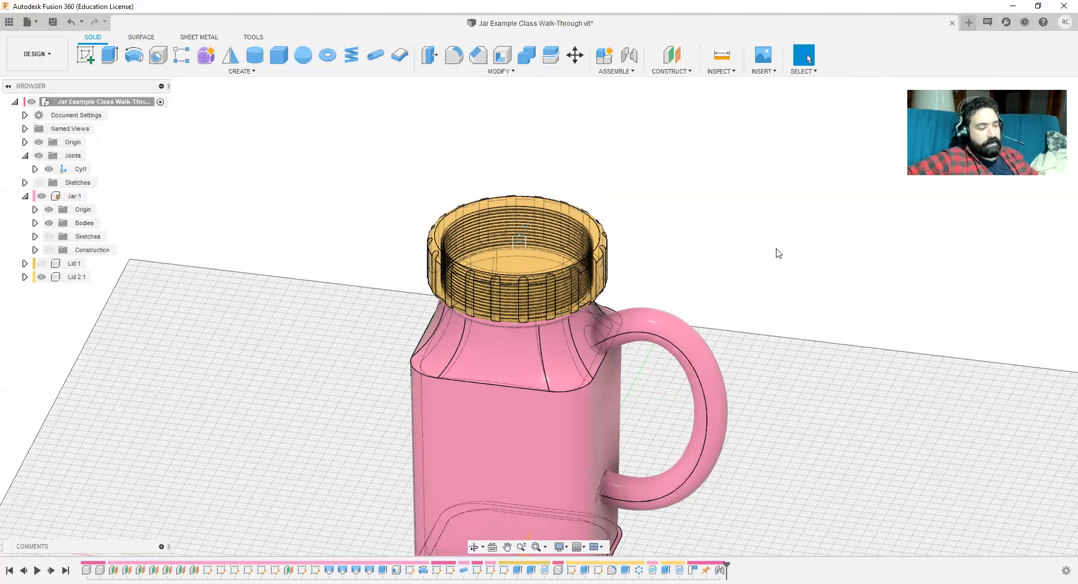
# Step: Save a new version of the jar design with the description "User Saved"
pyautogui.middleClick(744, 278)
pyautogui.middleClick(745, 278)
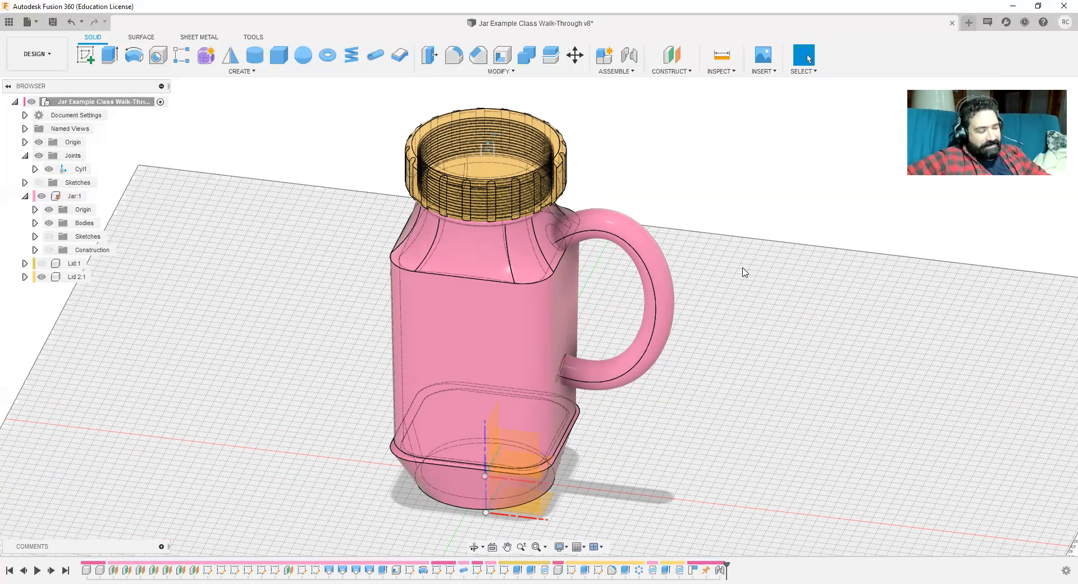
pyautogui.hotkey('ctrl', 's')
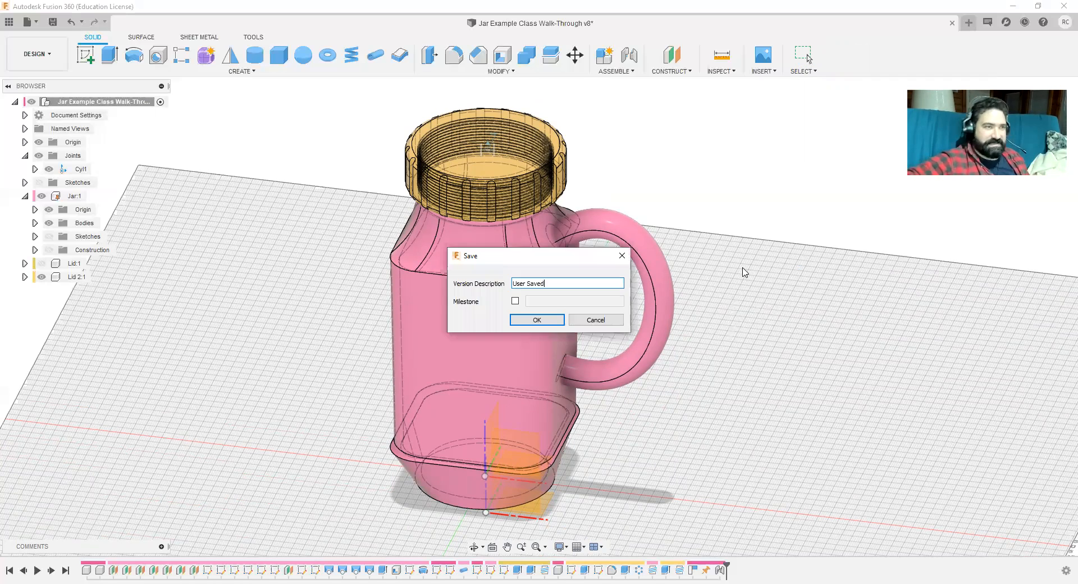
pyautogui.press('Return')
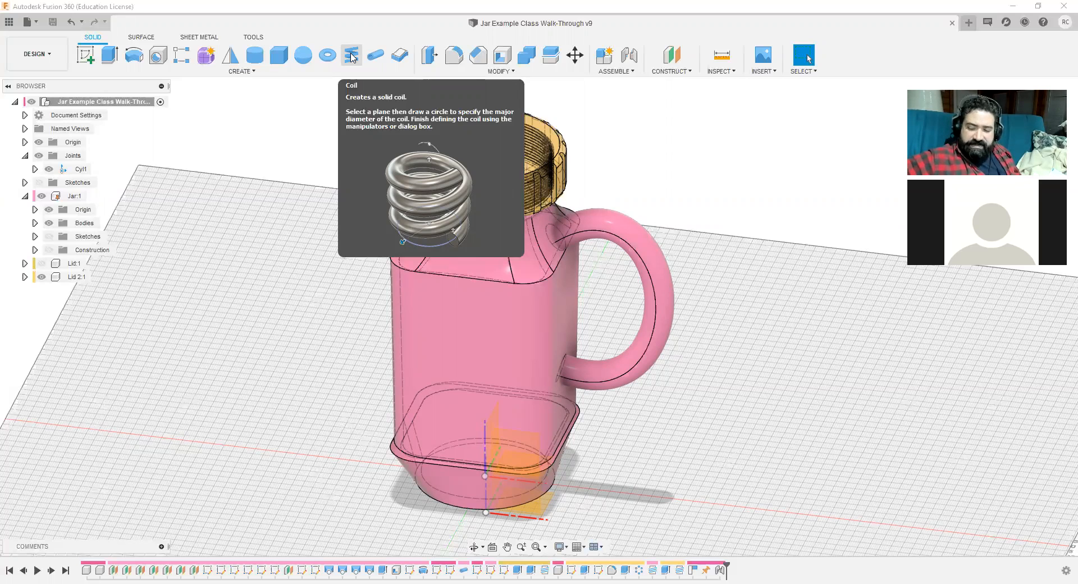
# Step: Create an active new component named Lid Knurls under the top-level design and hide Lid 2
pyautogui.click(606, 63)
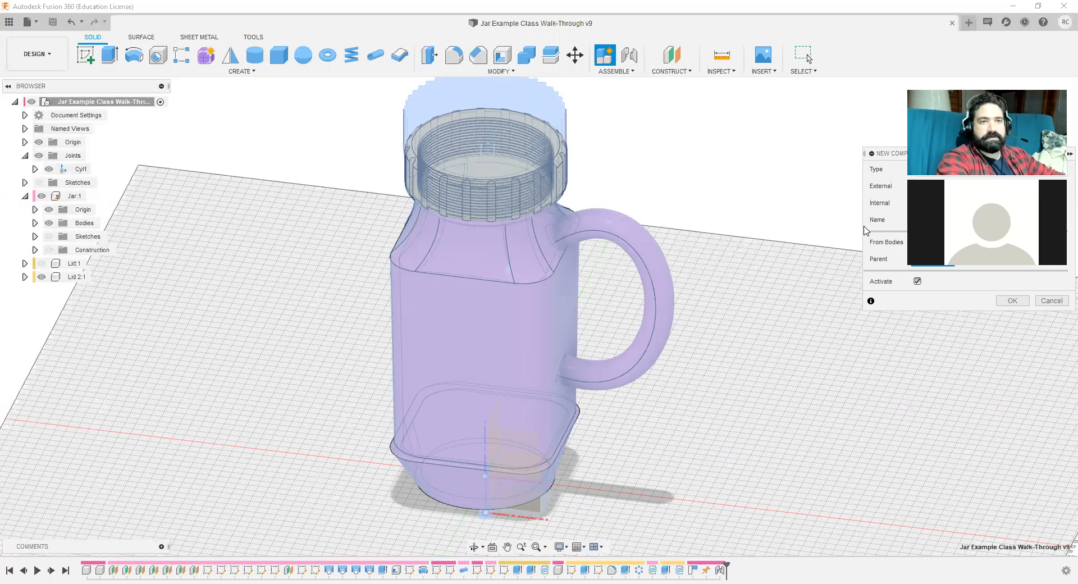
pyautogui.press('Return')
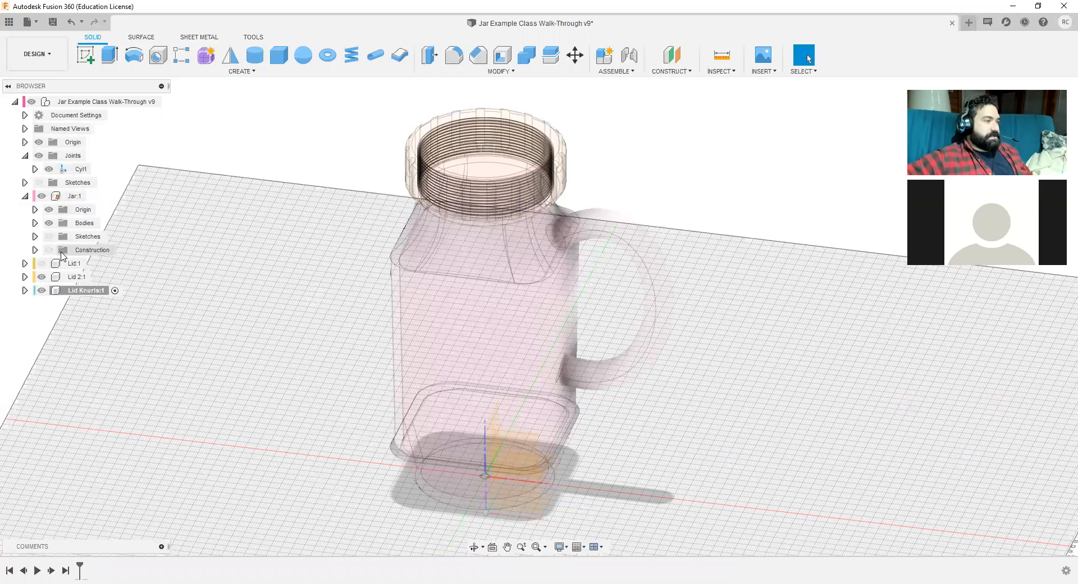
pyautogui.click(43, 277)
pyautogui.click(43, 277)
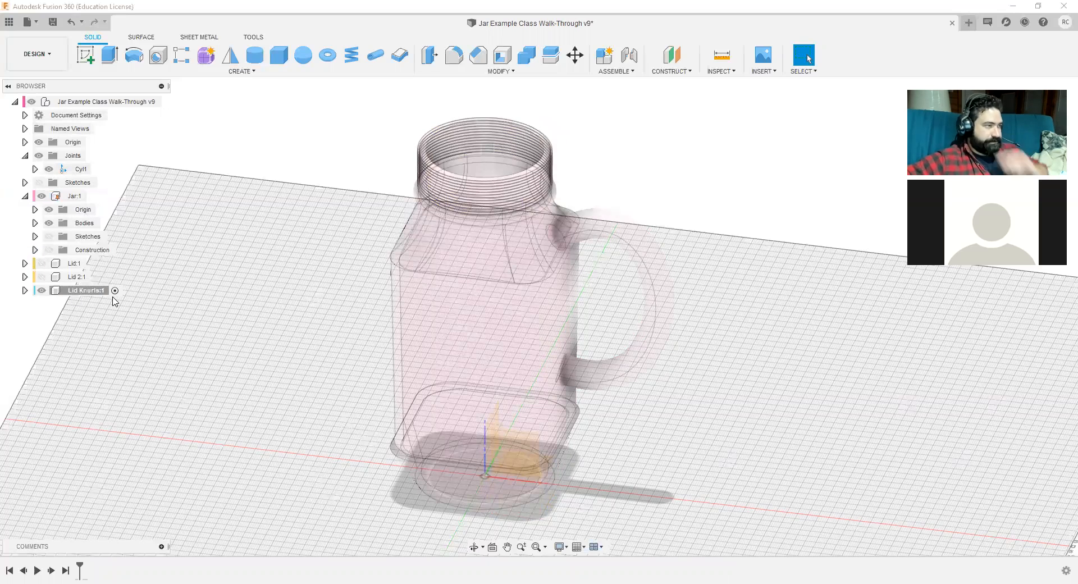
# Step: Roll the timeline back to before the jar's thread feature and show Lid 2, leaving the top-level design active
pyautogui.click(93, 196)
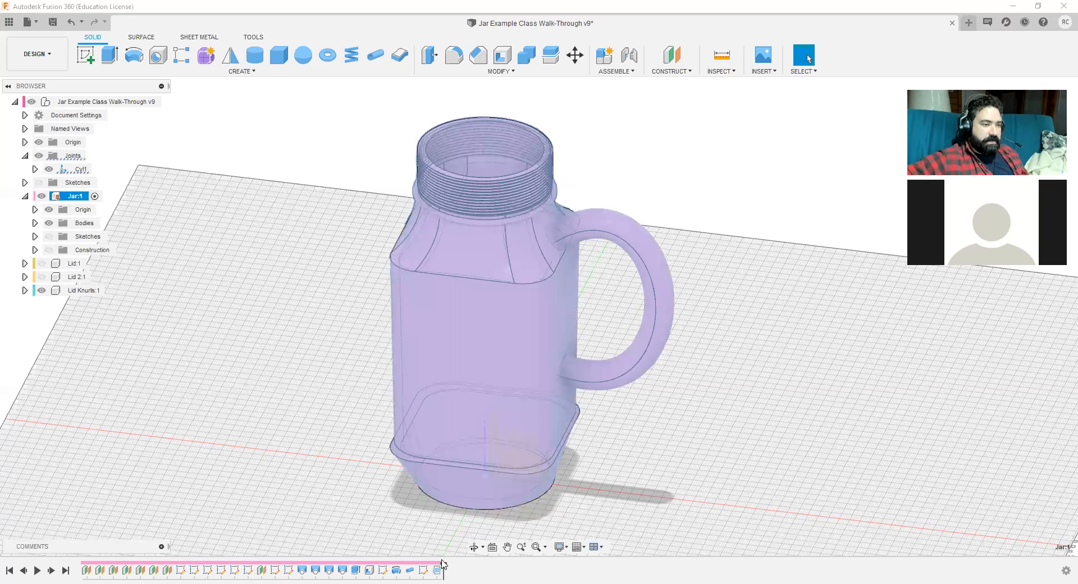
pyautogui.moveTo(444, 562); pyautogui.dragTo(431, 562)
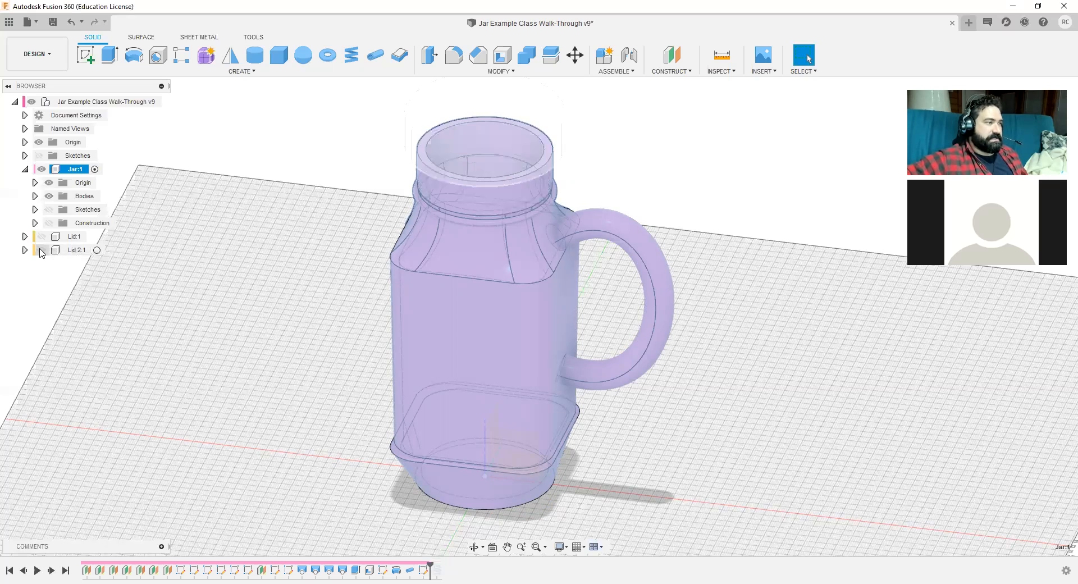
pyautogui.click(98, 251)
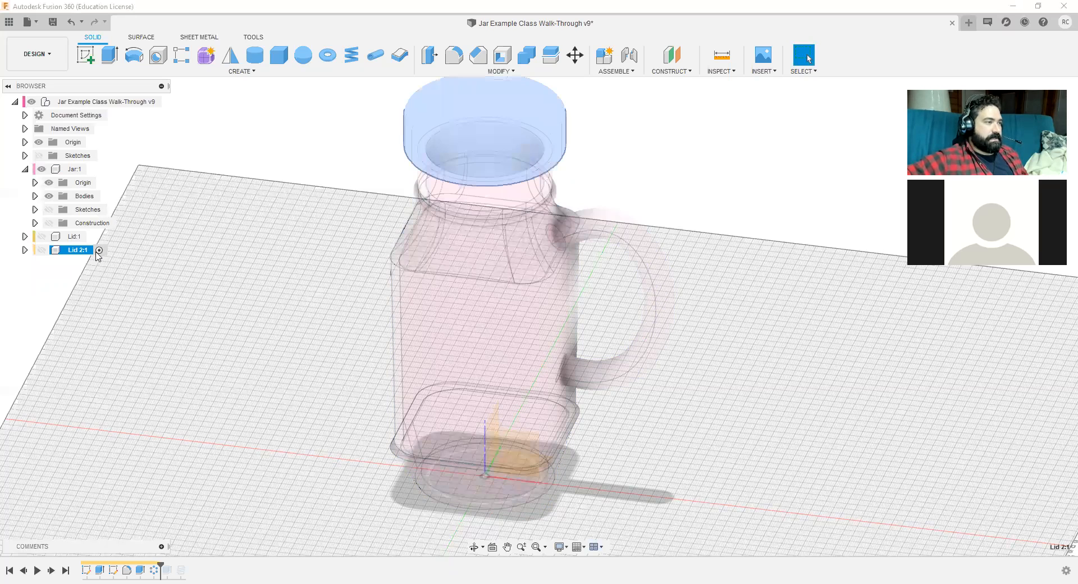
pyautogui.click(42, 250)
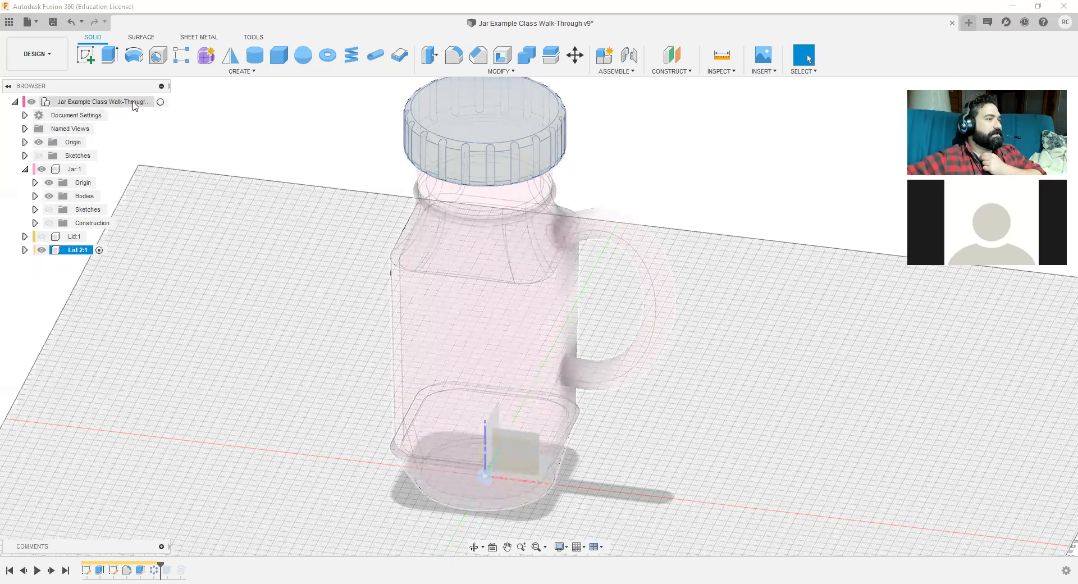
pyautogui.click(160, 102)
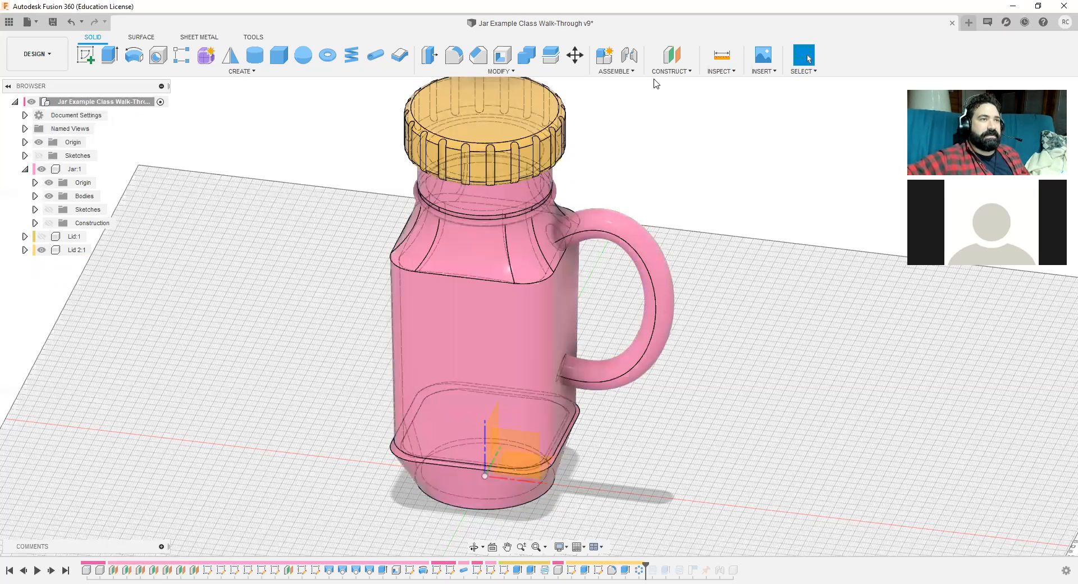
pyautogui.click(607, 54)
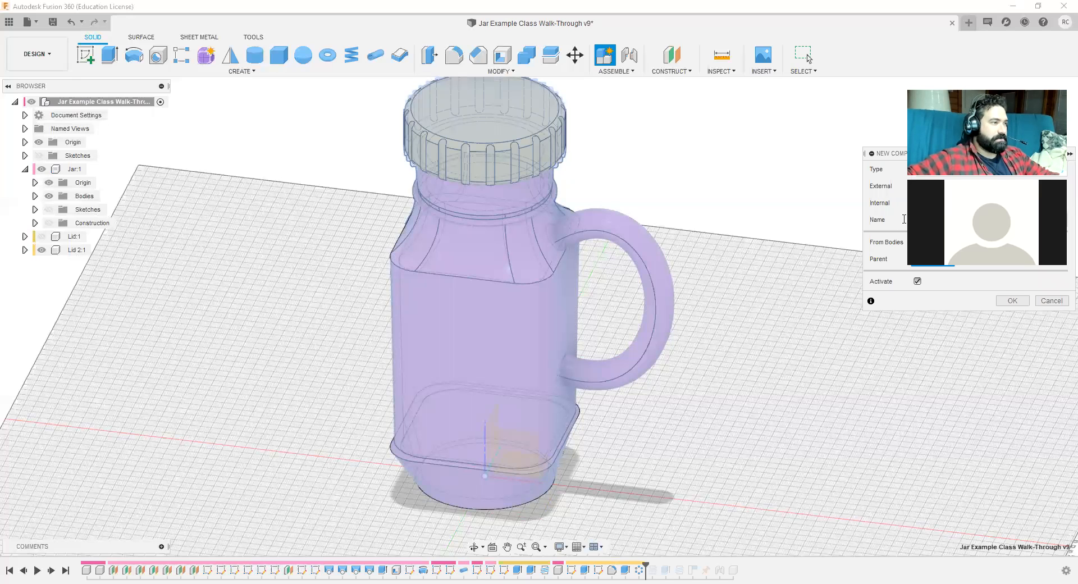
pyautogui.click(1052, 301)
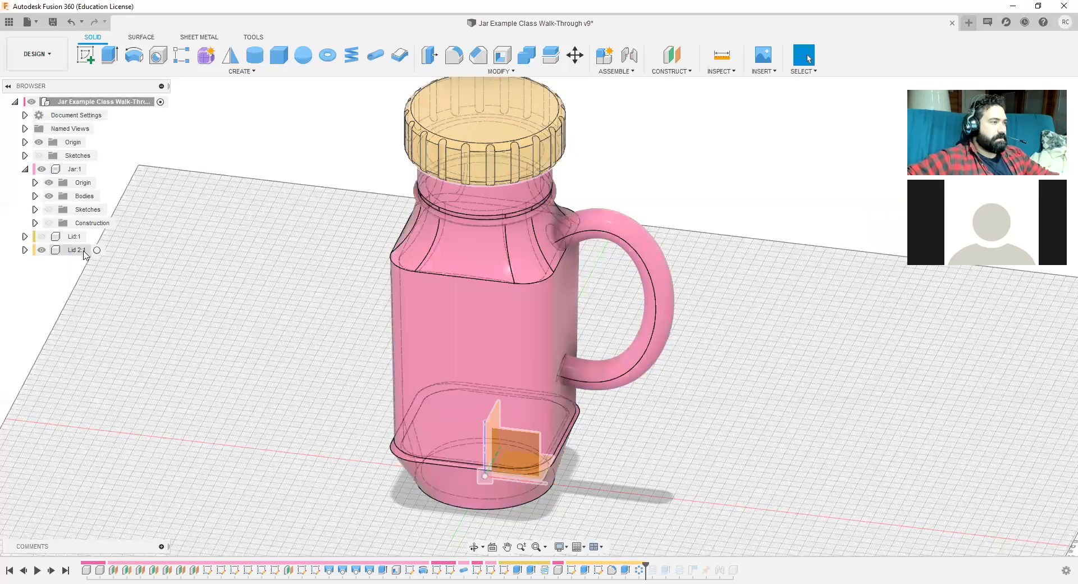
pyautogui.click(24, 250)
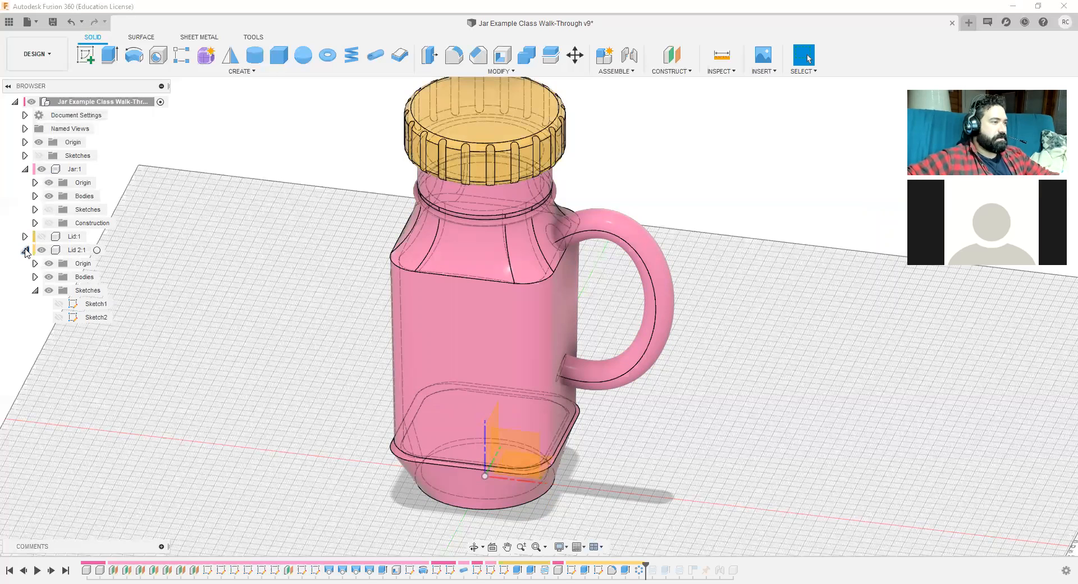
pyautogui.click(97, 251)
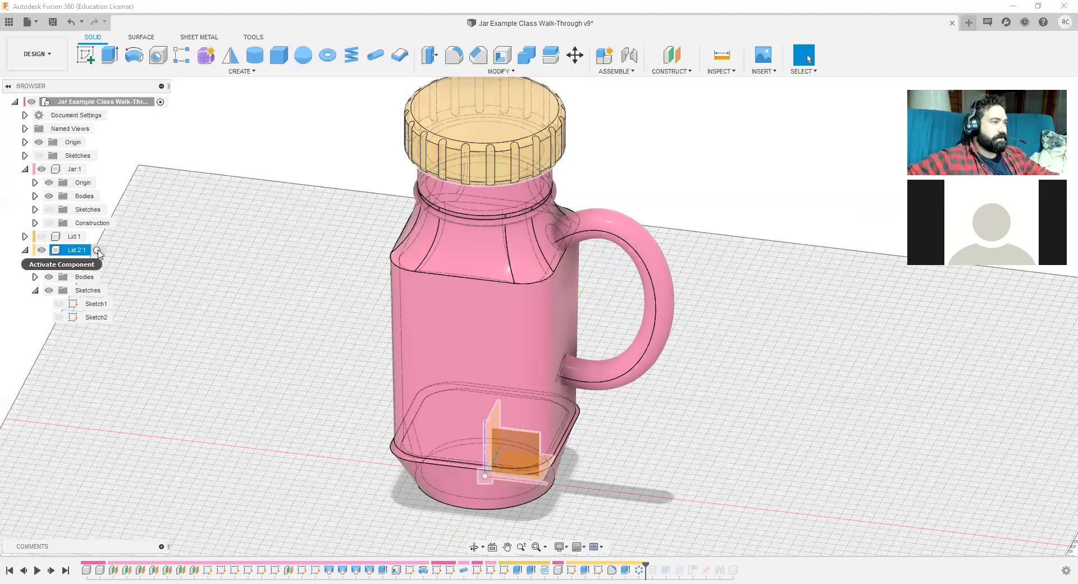
pyautogui.click(99, 251)
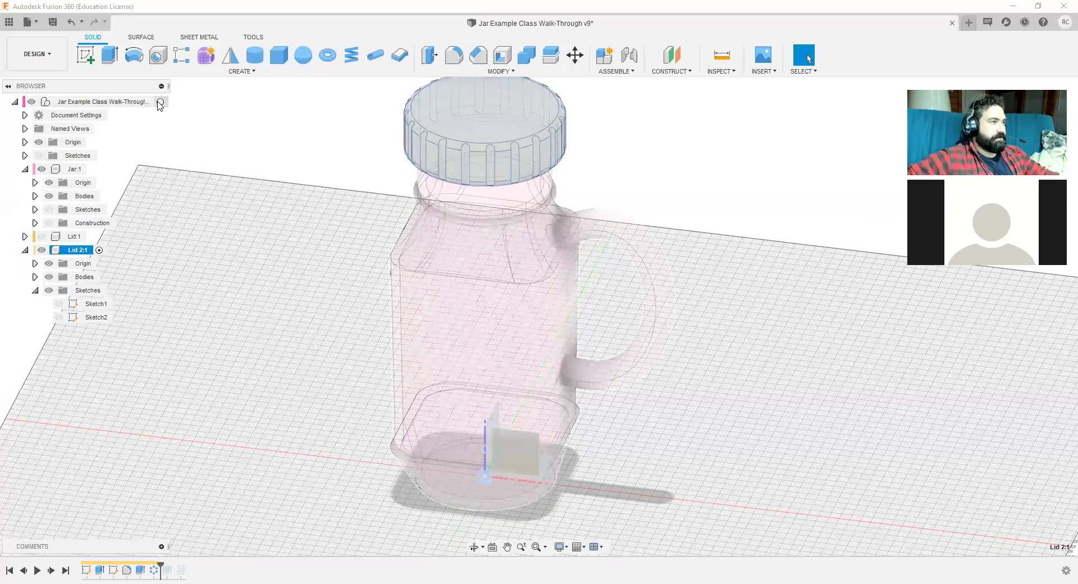
pyautogui.click(160, 102)
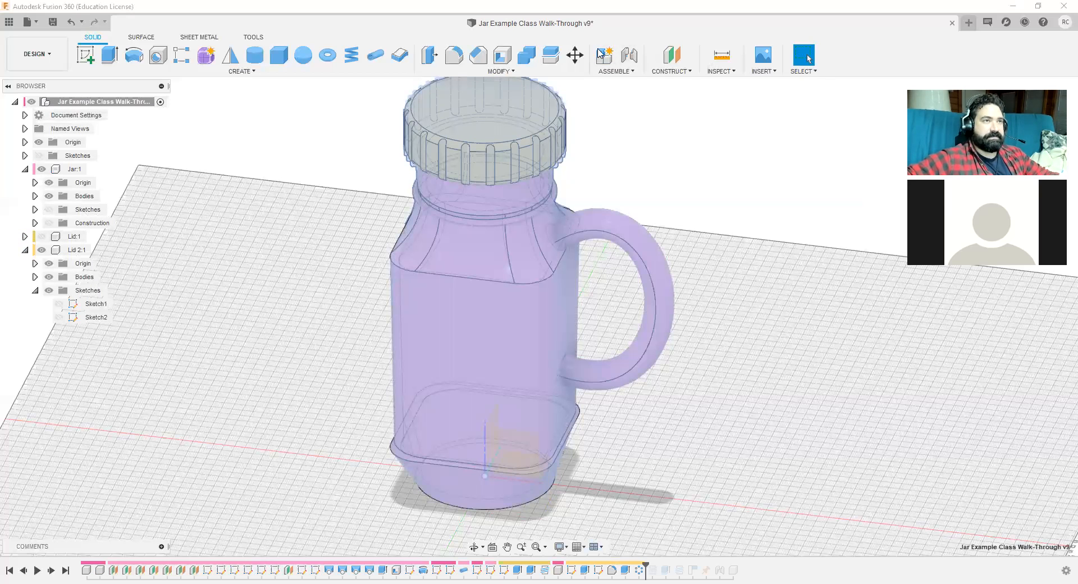
pyautogui.click(629, 54)
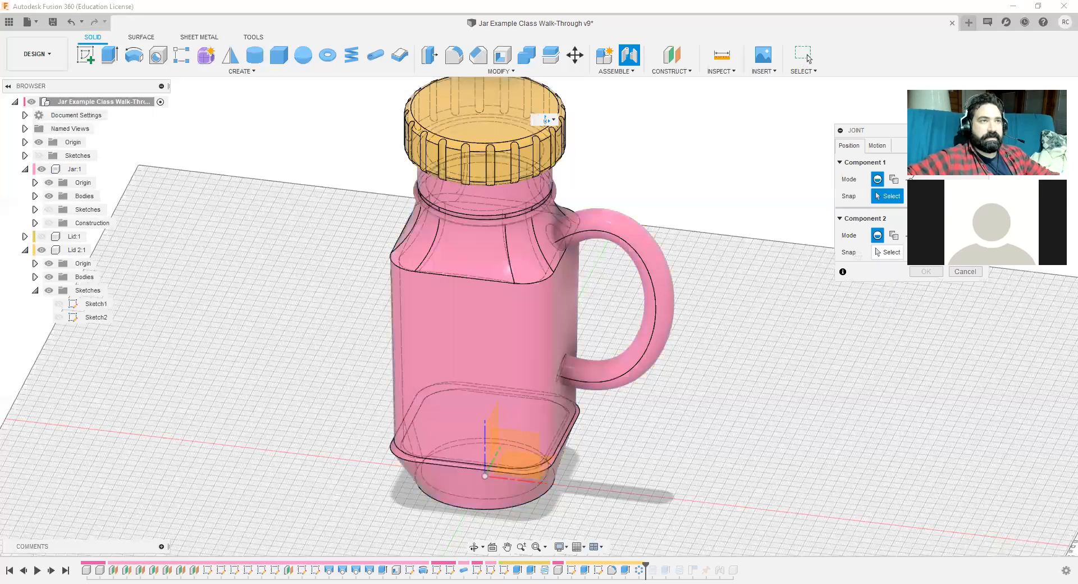
pyautogui.click(979, 273)
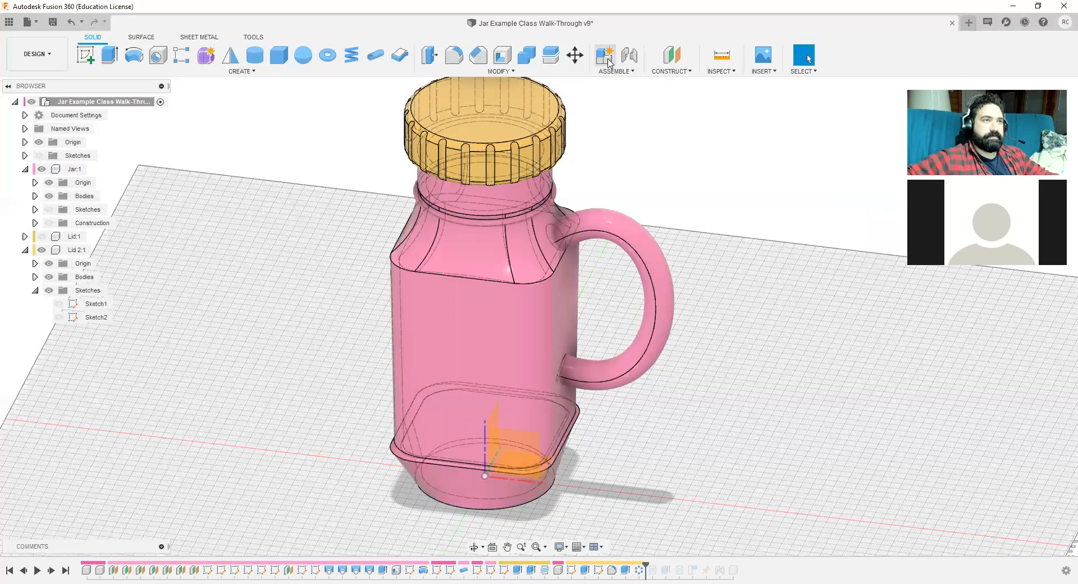
# Step: Create an active new component named Lid Knurled under the top-level design and hide Lid 2
pyautogui.click(605, 55)
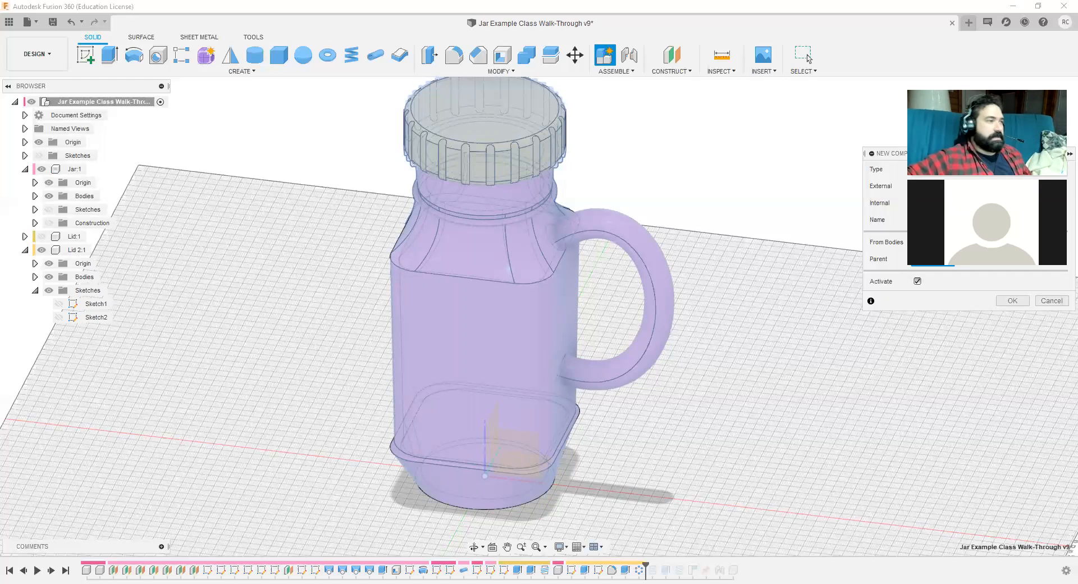
pyautogui.click(1013, 301)
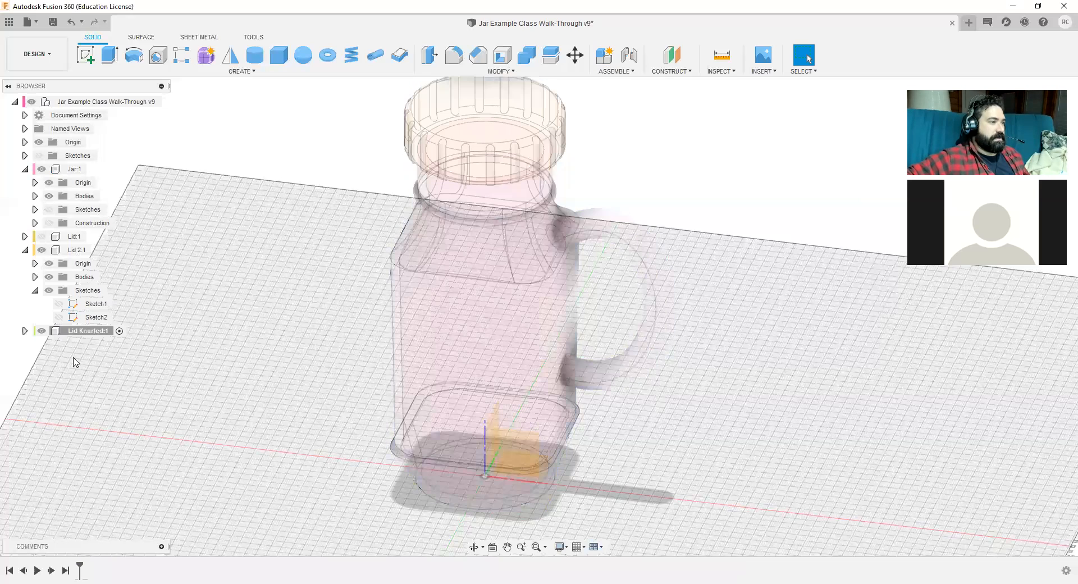
pyautogui.click(106, 333)
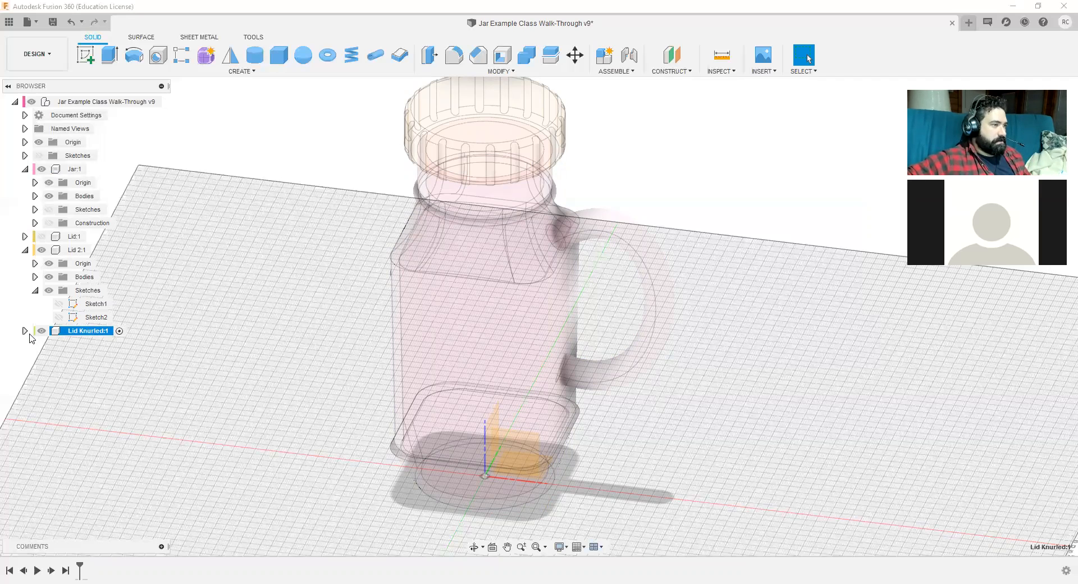
pyautogui.keyDown('ctrl'); pyautogui.click(40, 252); pyautogui.keyUp('ctrl')
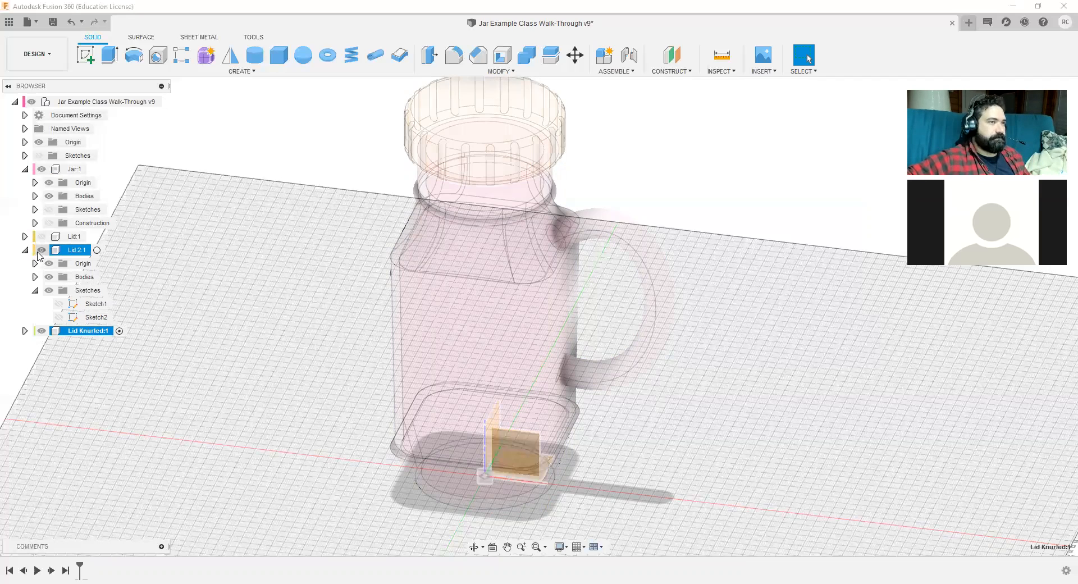
pyautogui.click(40, 251)
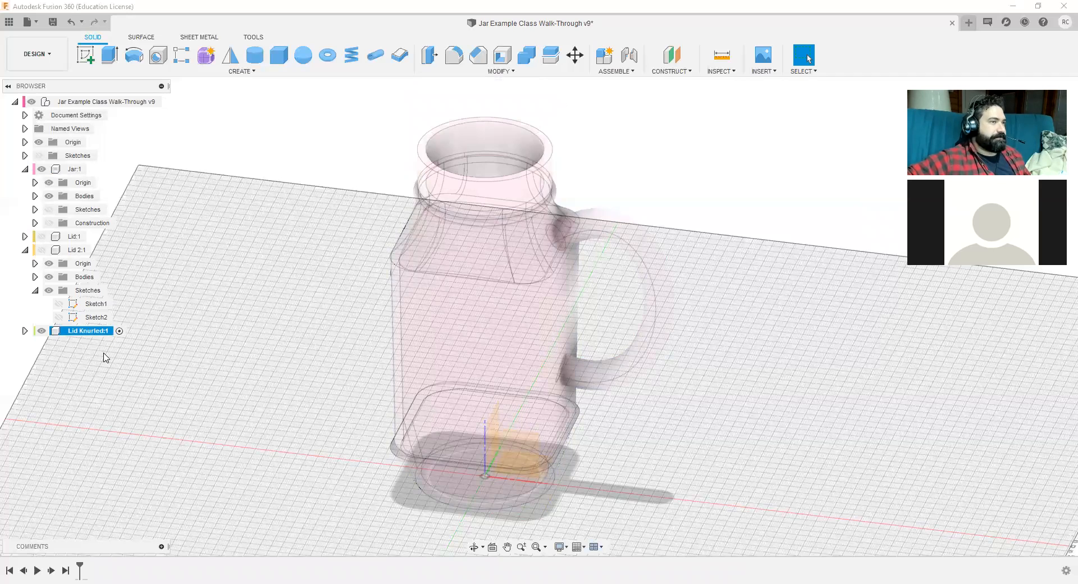
# Step: Start a sketch on the jar neck's top rim and draw a 63 mm diameter circle centred on the origin
pyautogui.click(87, 56)
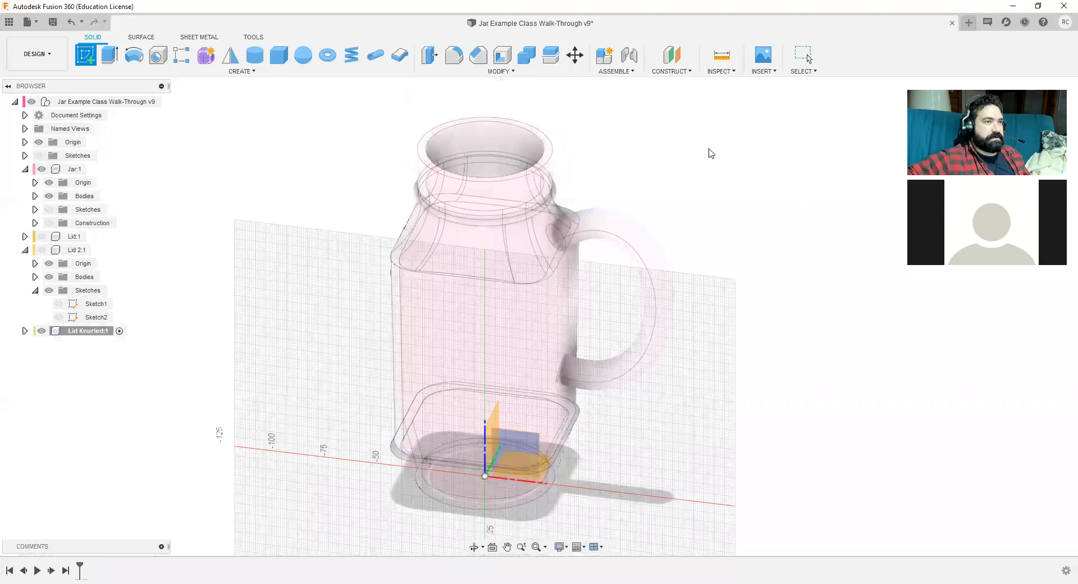
pyautogui.click(550, 148)
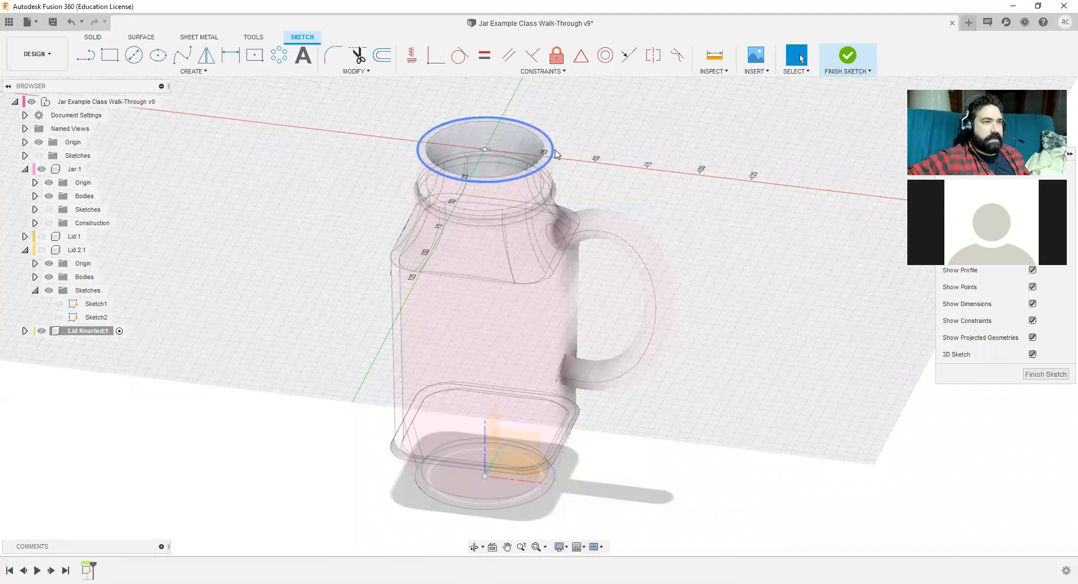
pyautogui.scroll(3, 550, 153)
pyautogui.moveTo(575, 152); pyautogui.dragTo(692, 262, button='middle')
pyautogui.scroll(1, 600, 275)
pyautogui.scroll(1, 707, 262)
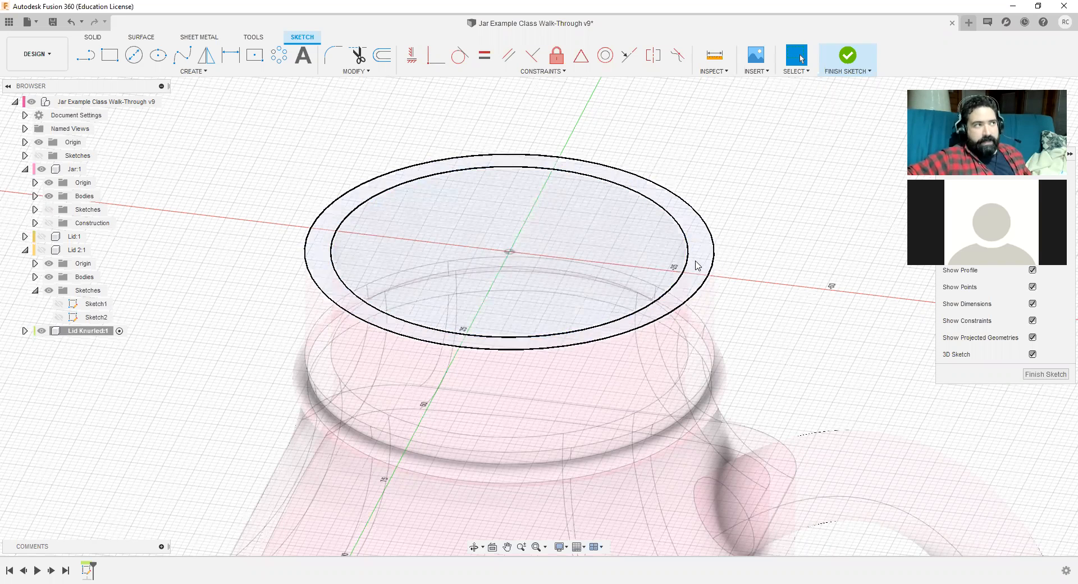
pyautogui.click(134, 57)
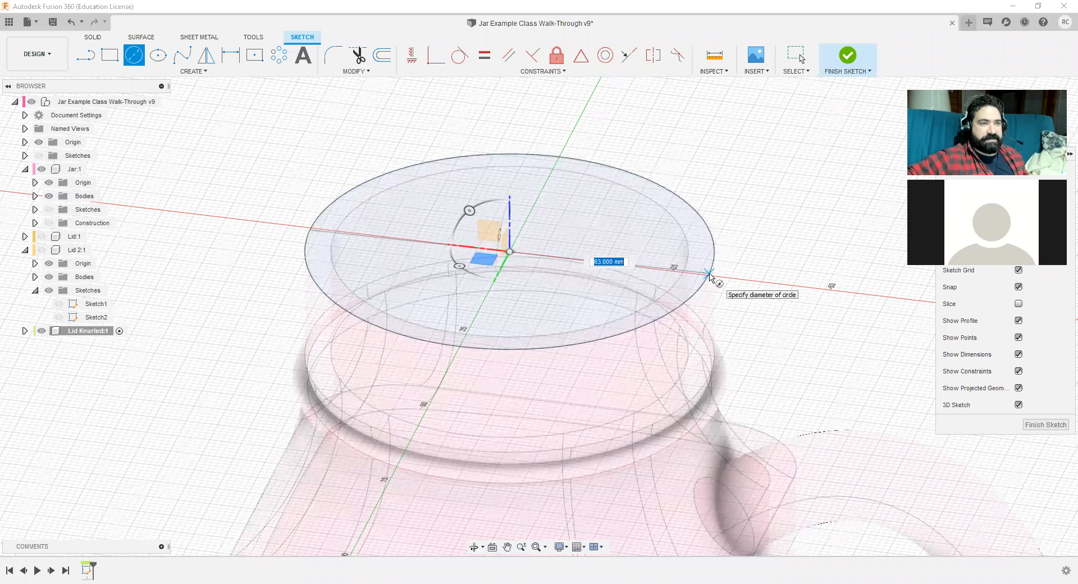
pyautogui.click(709, 275)
pyautogui.press('Escape')
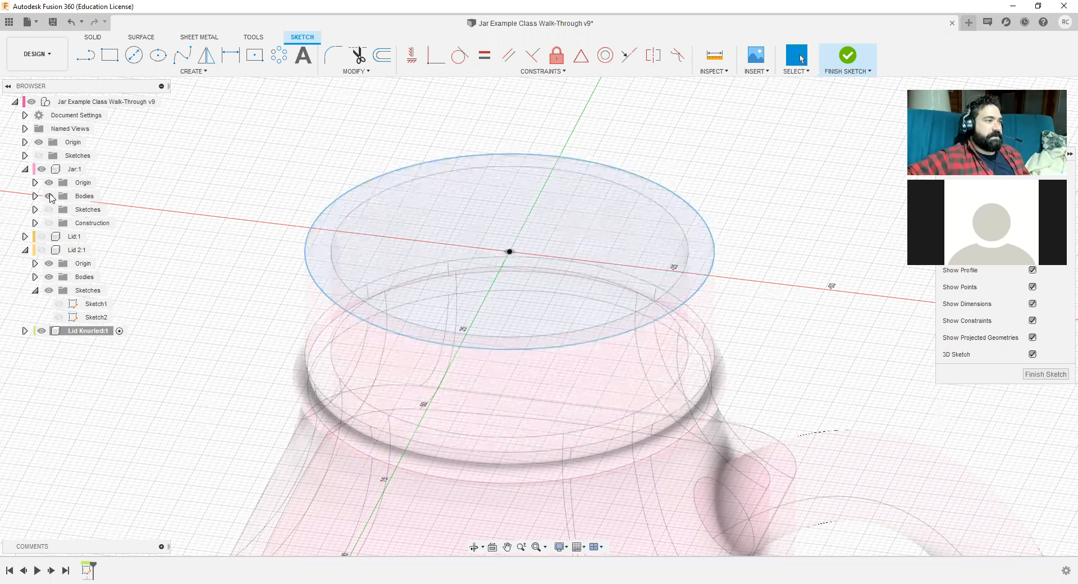
# Step: Hide the Jar component and draw a concentric 55 mm diameter circle from the sketch origin
pyautogui.click(41, 169)
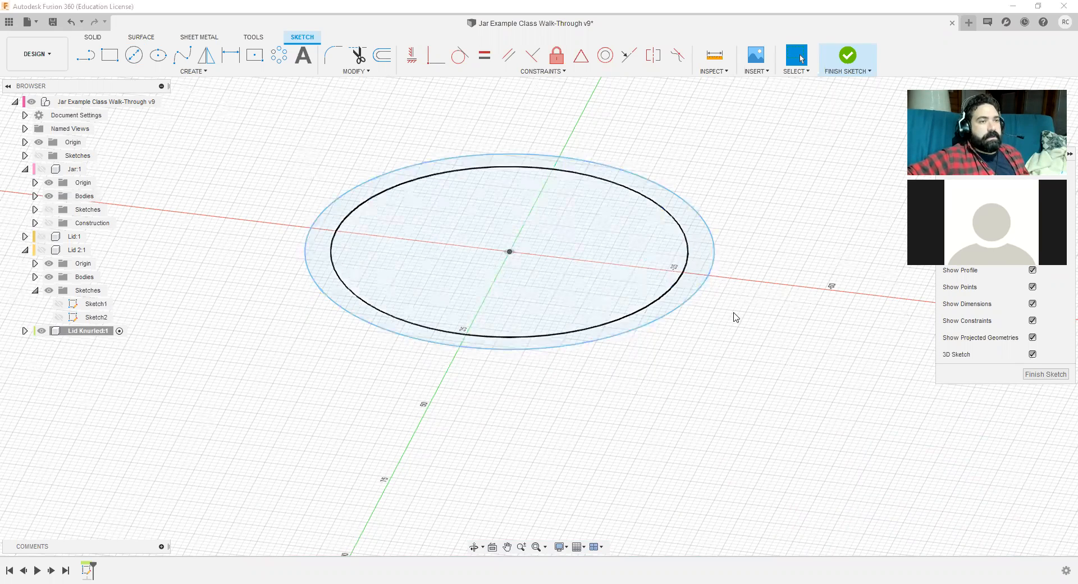
pyautogui.click(135, 54)
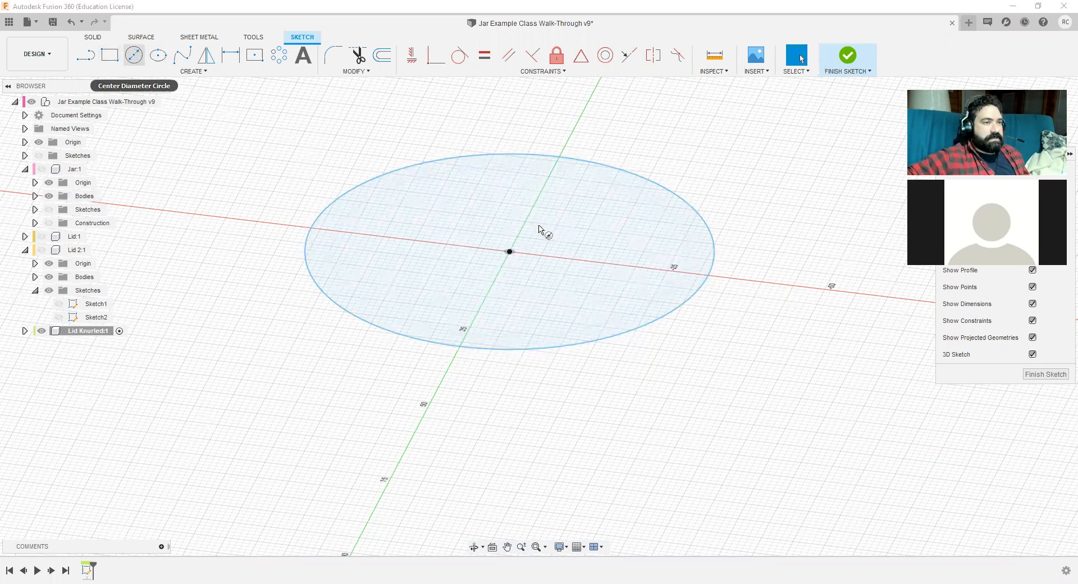
pyautogui.click(511, 254)
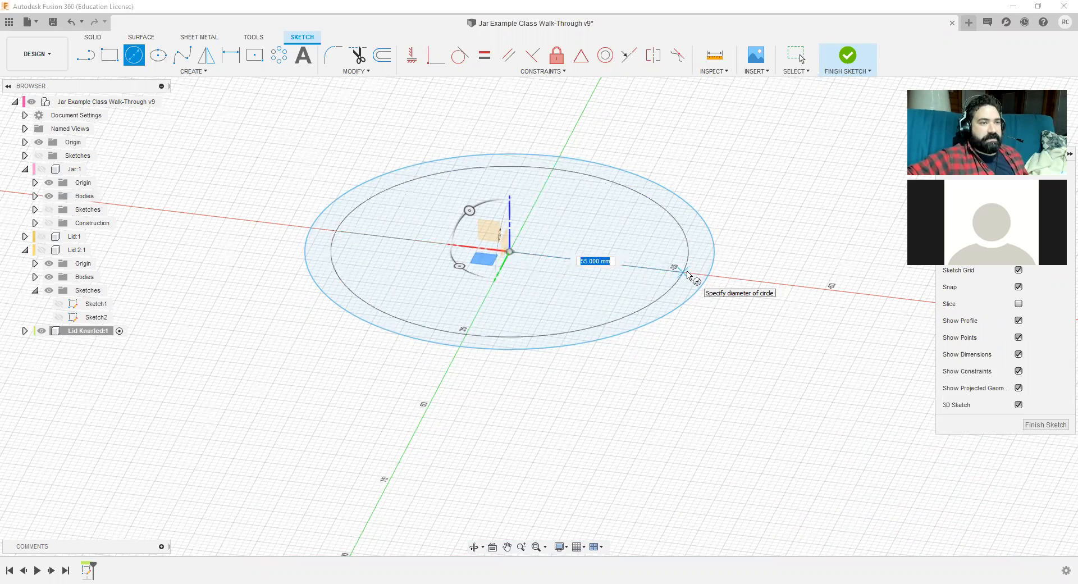
pyautogui.press('Return')
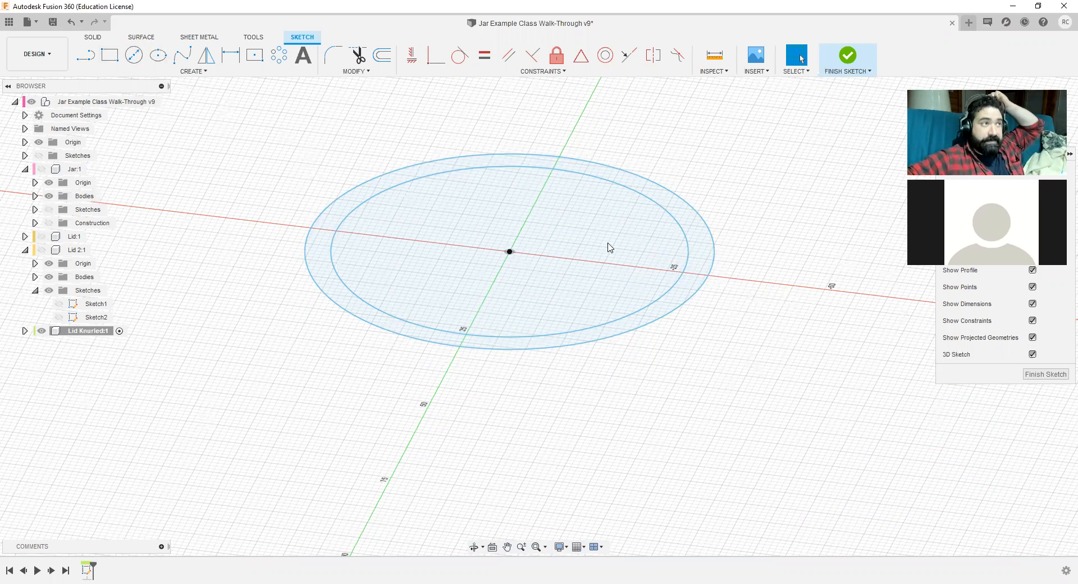
# Step: Draw a concentric 75 mm diameter circle around the other two and finish the sketch
pyautogui.click(133, 55)
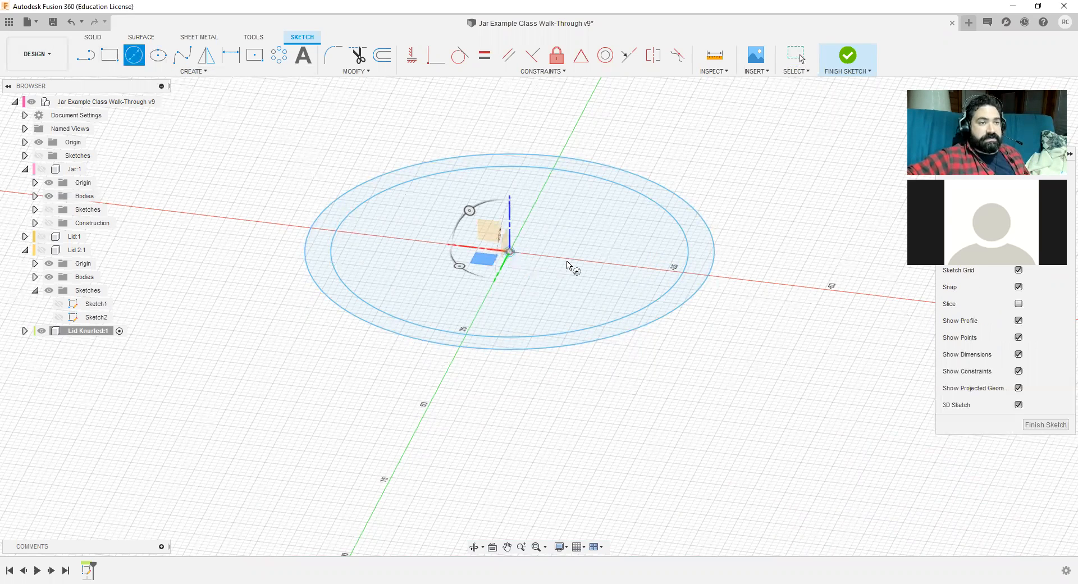
pyautogui.click(509, 251)
pyautogui.write('75')
pyautogui.press('Return')
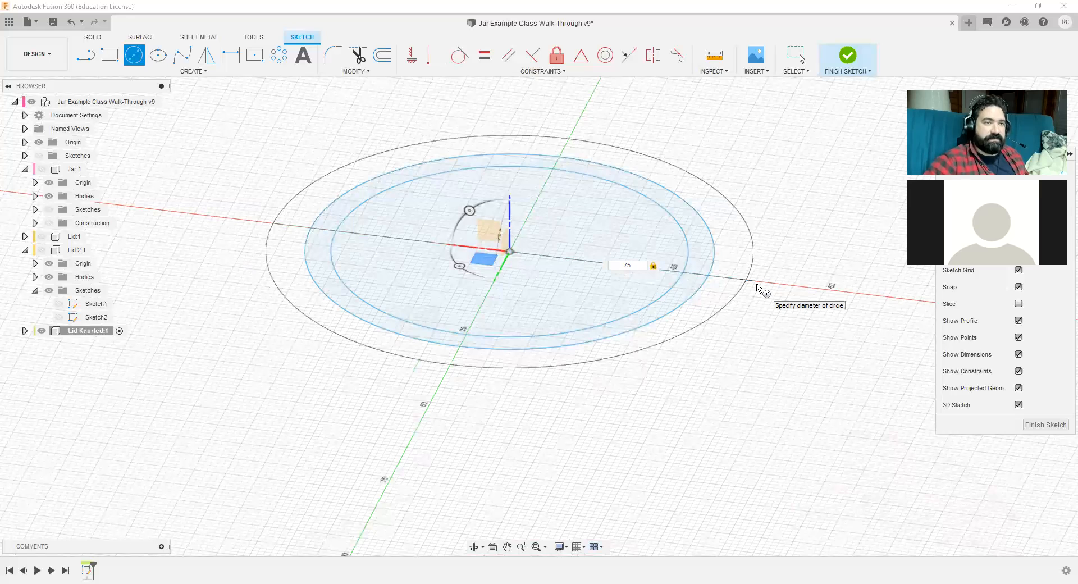
pyautogui.press('Escape')
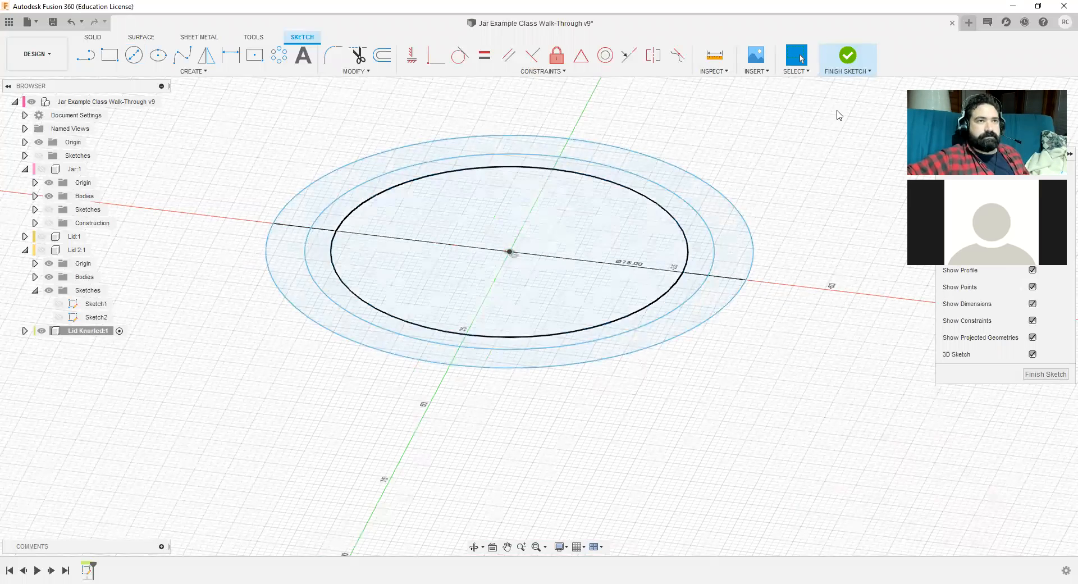
pyautogui.click(848, 55)
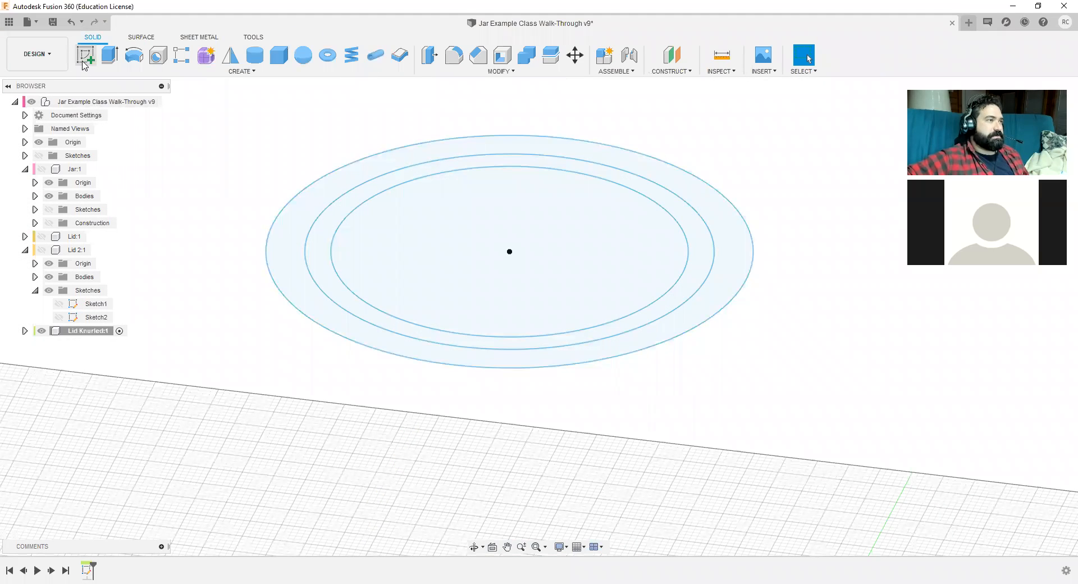
# Step: Extrude all the circular sketch profiles upward 22 mm as a new solid body for the lid
pyautogui.click(109, 54)
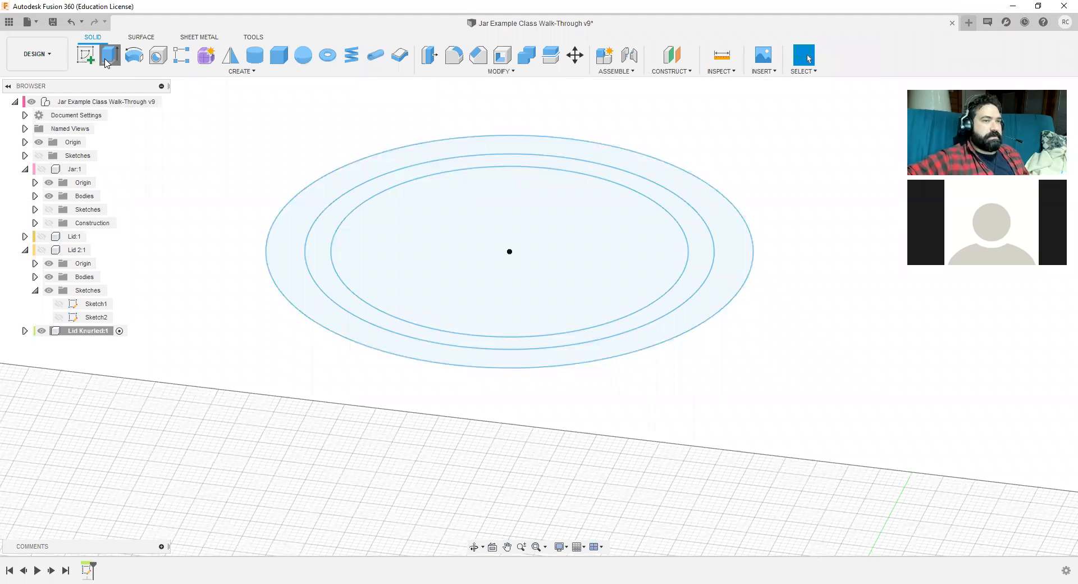
pyautogui.click(722, 267)
pyautogui.write('22')
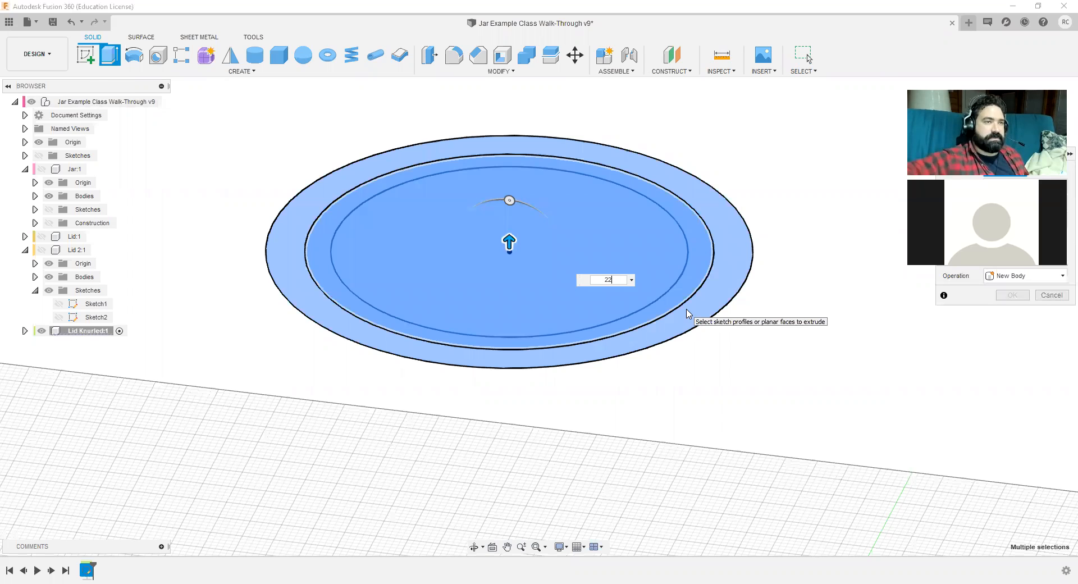
pyautogui.press('Return')
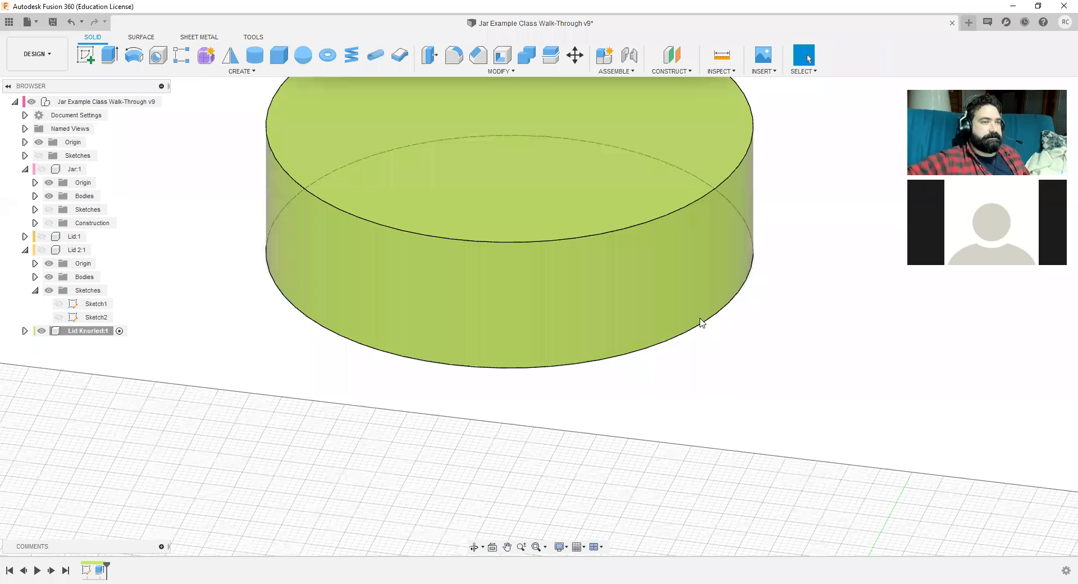
# Step: Show the Lid Knurled component's Sketch1 and cut its two inner profiles 19 mm up into the lid body
pyautogui.keyDown('shift'); pyautogui.moveTo(727, 392); pyautogui.dragTo(733, 366, button='middle'); pyautogui.keyUp('shift')
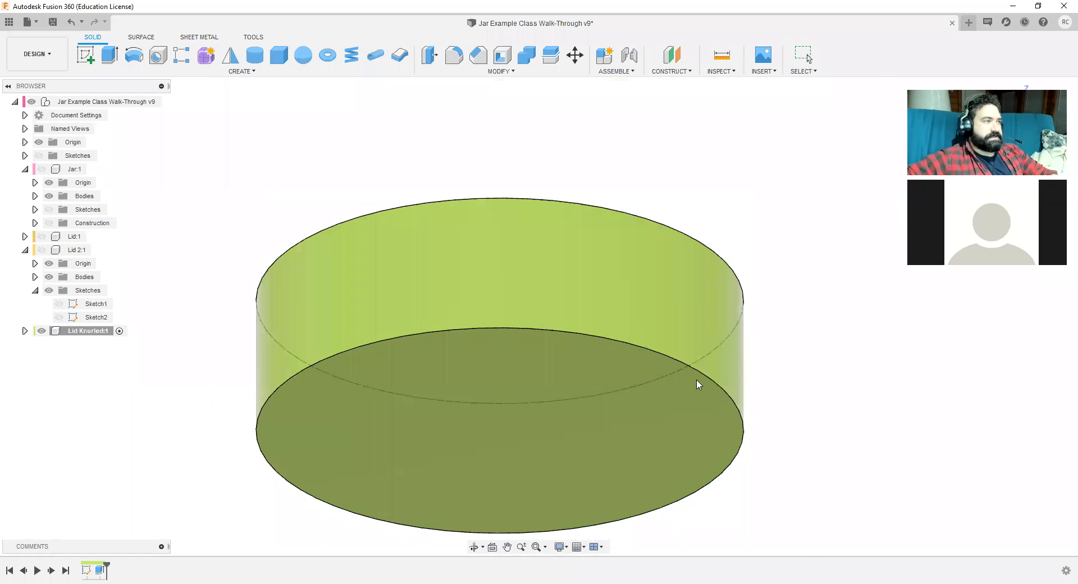
pyautogui.click(24, 331)
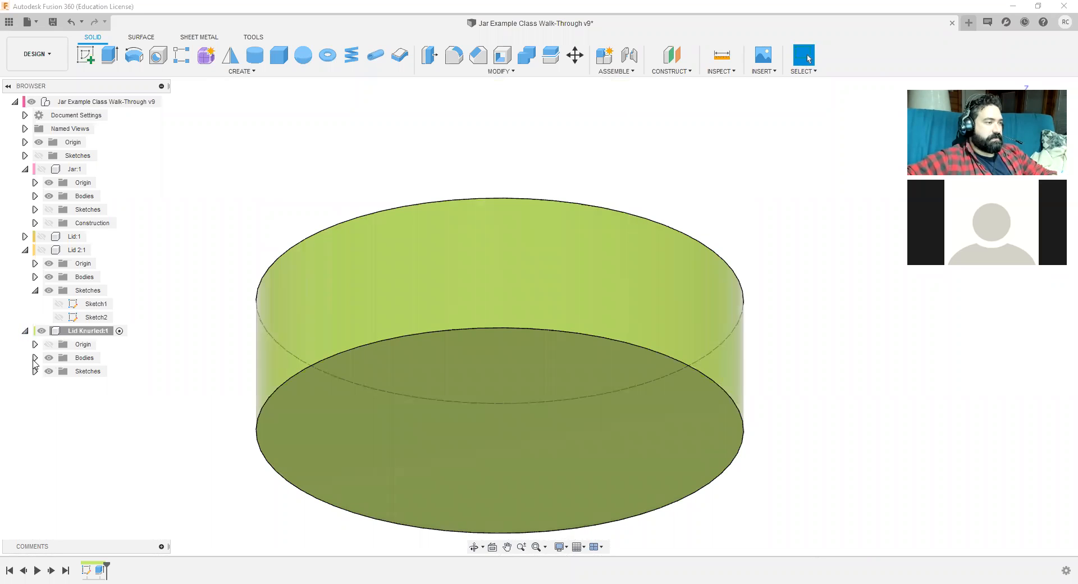
pyautogui.click(35, 372)
pyautogui.click(58, 385)
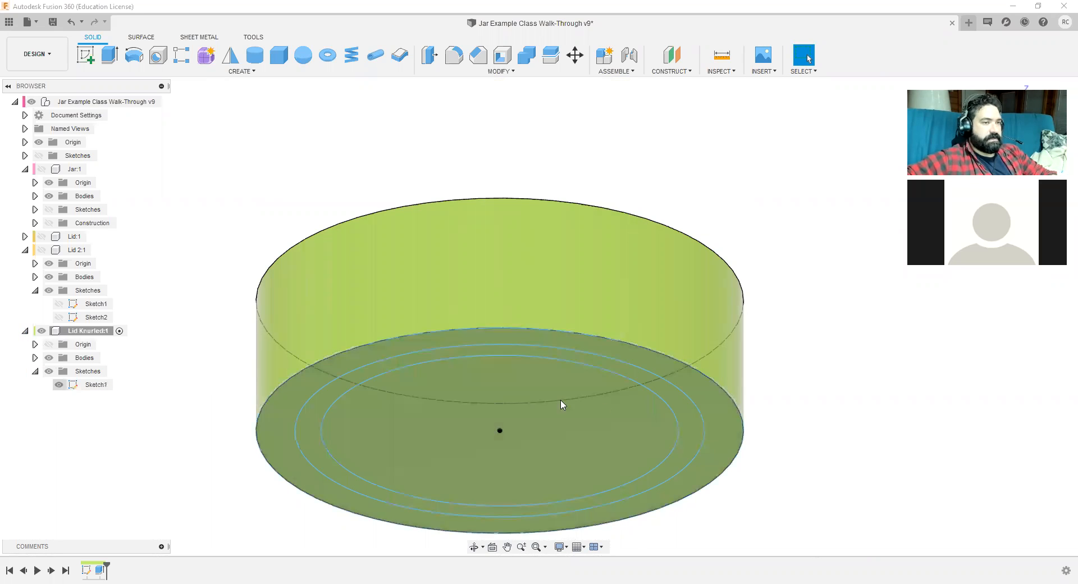
pyautogui.moveTo(761, 451); pyautogui.dragTo(743, 378, button='middle')
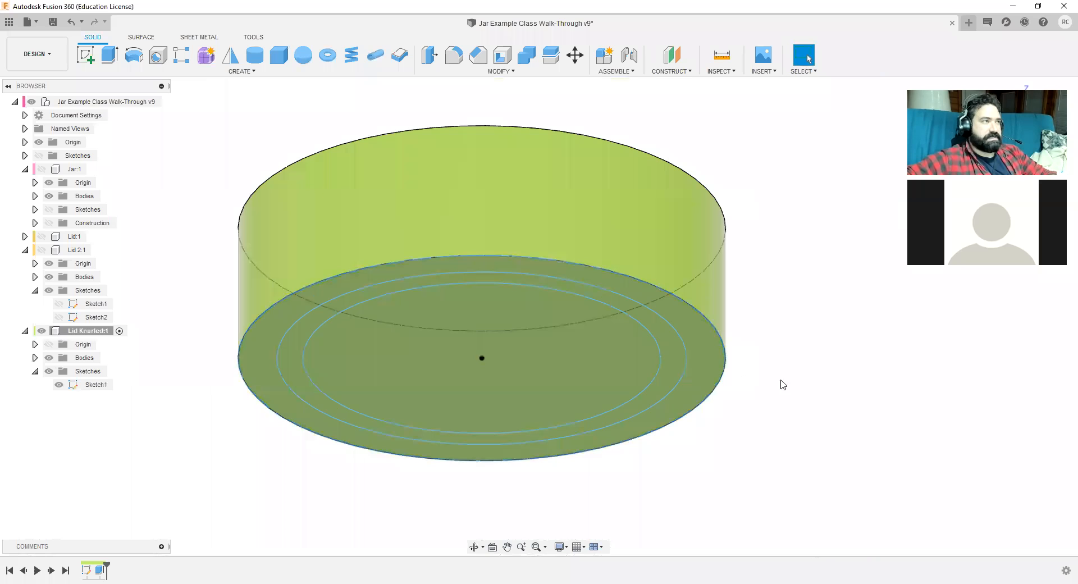
pyautogui.click(110, 55)
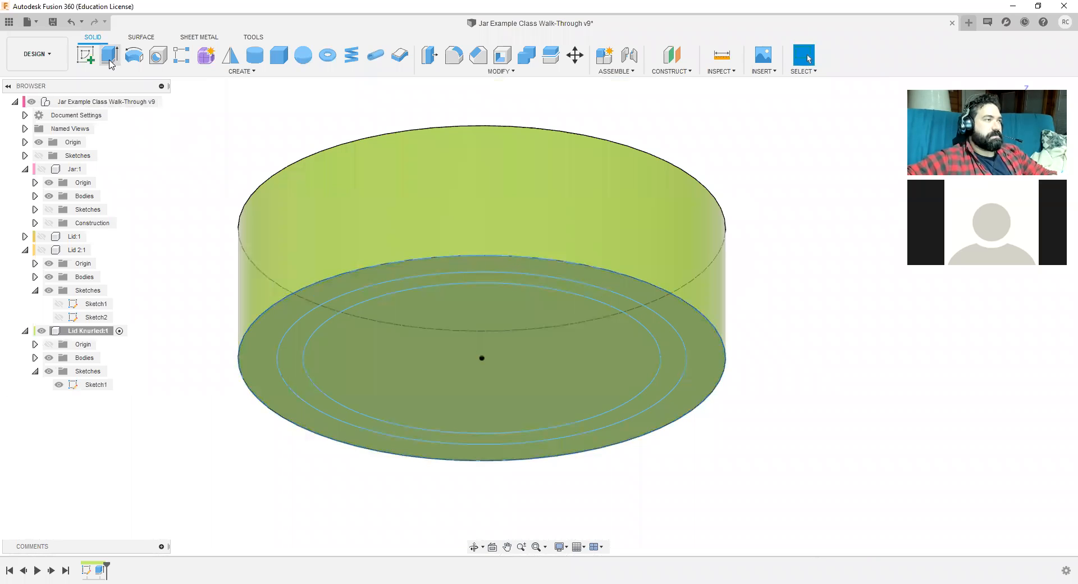
pyautogui.click(673, 356)
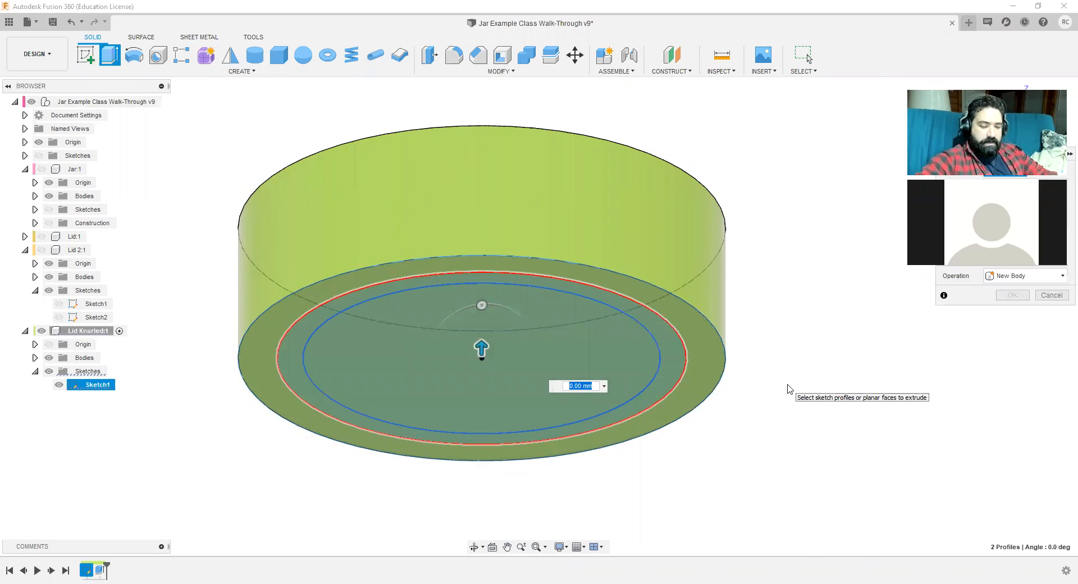
pyautogui.write('19')
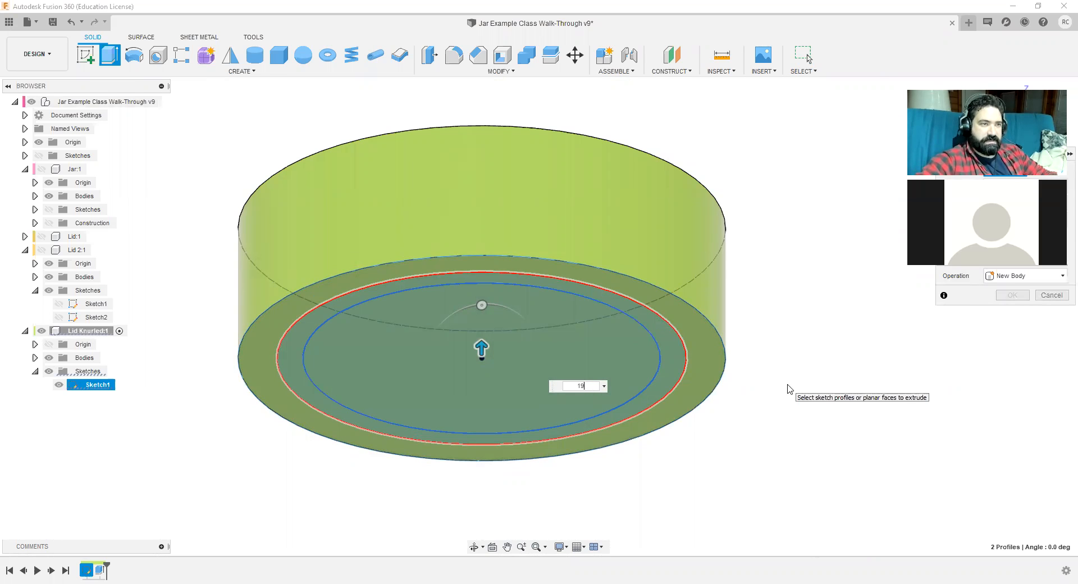
pyautogui.press('Return')
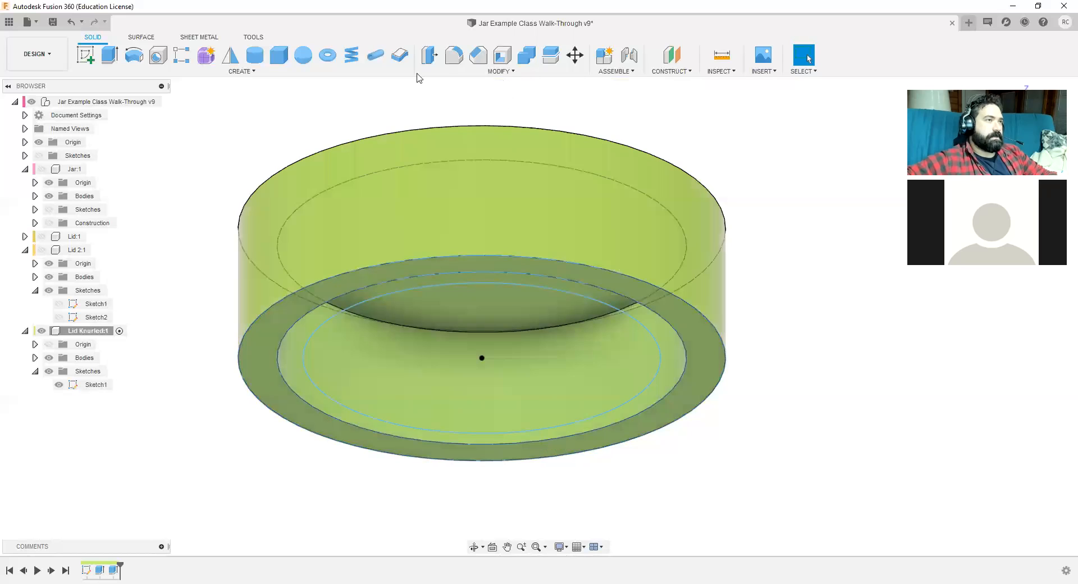
# Step: Add a modeled right-hand, class 6H thread to the lid's inner wall and collapse Lid 2 in the component tree
pyautogui.click(257, 74)
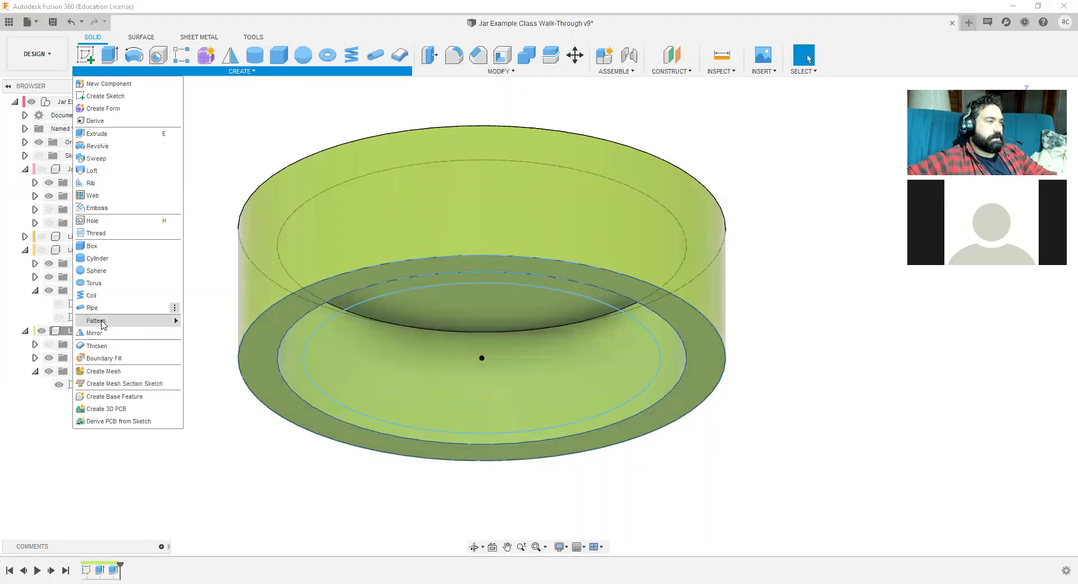
pyautogui.click(96, 233)
pyautogui.click(571, 385)
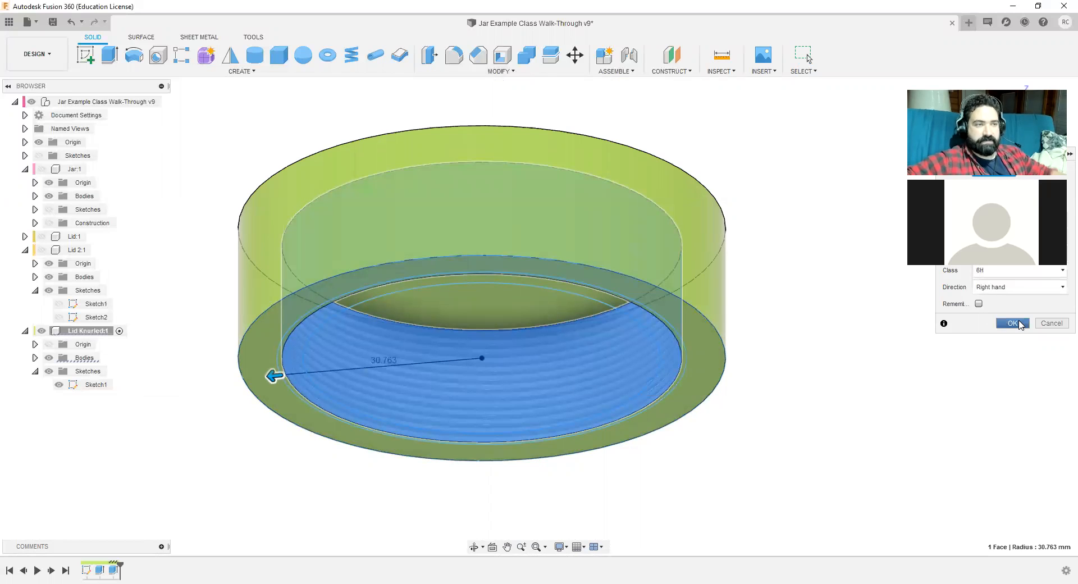
pyautogui.click(1012, 323)
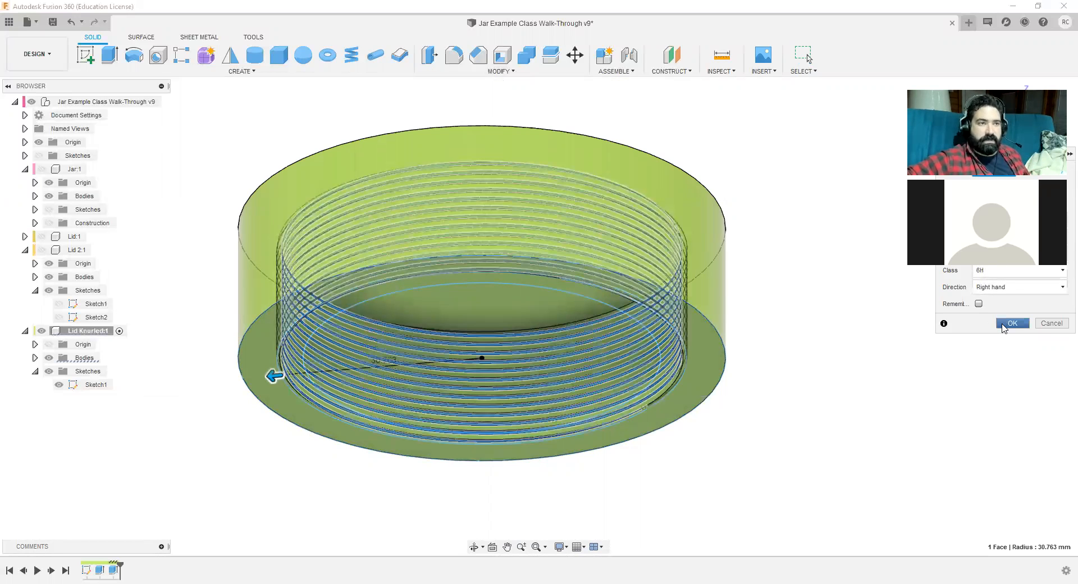
pyautogui.click(1003, 326)
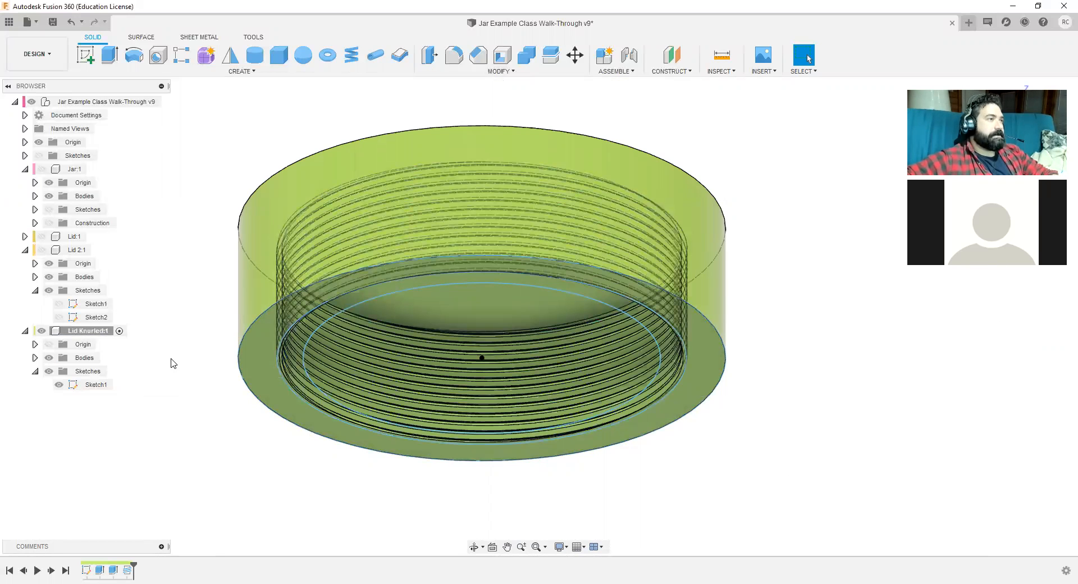
pyautogui.click(25, 251)
pyautogui.keyDown('shift'); pyautogui.moveTo(888, 366); pyautogui.dragTo(853, 413, button='middle'); pyautogui.keyUp('shift')
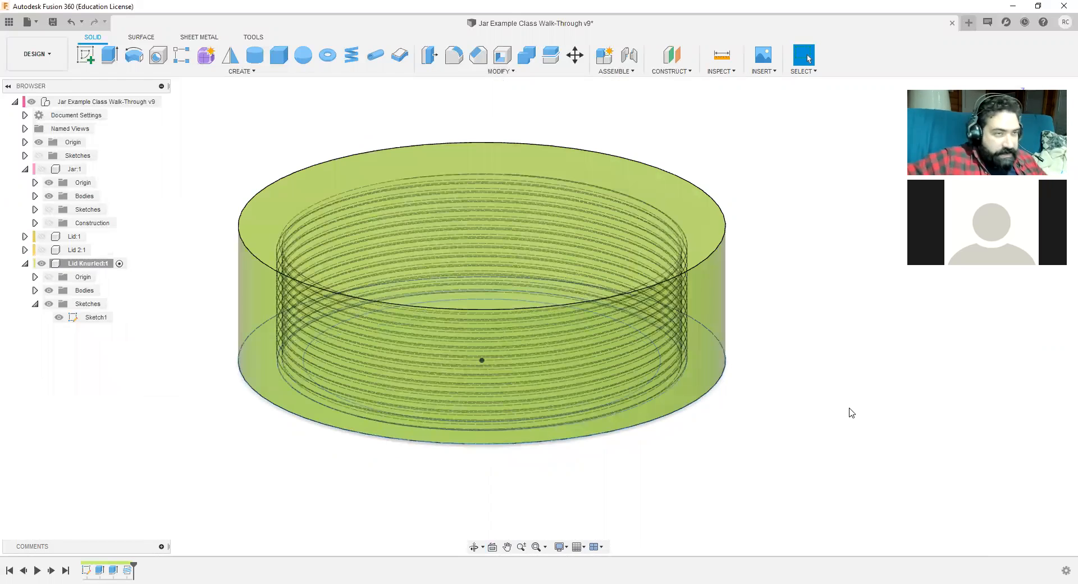
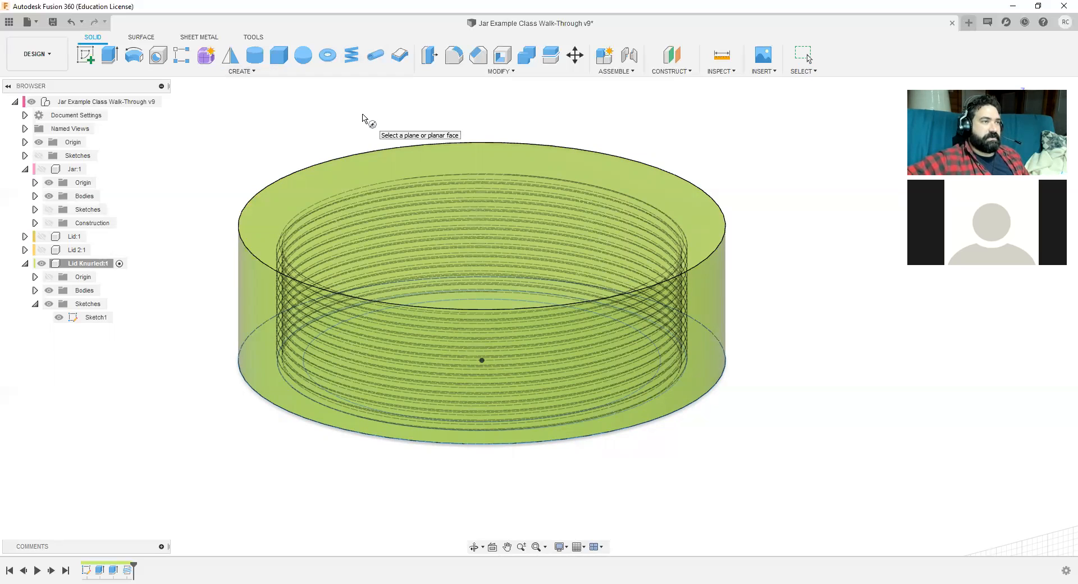
pyautogui.click(715, 232)
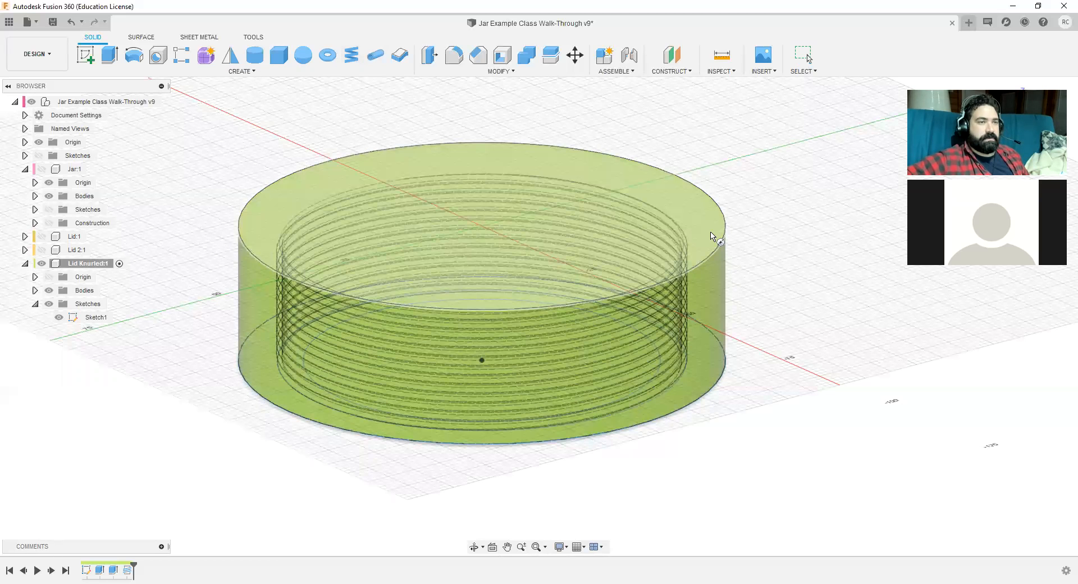
pyautogui.click(350, 57)
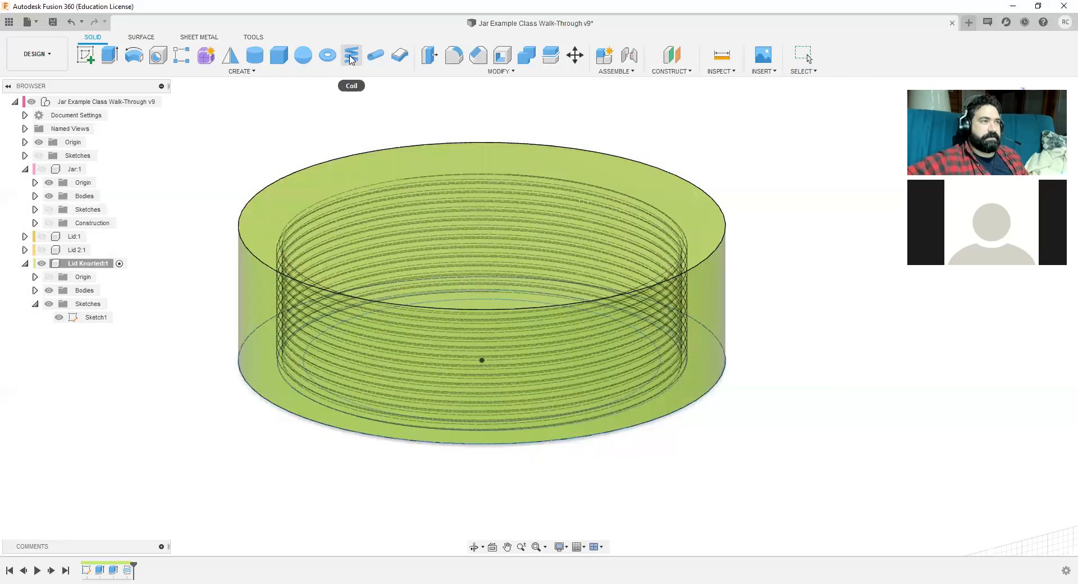
pyautogui.click(352, 60)
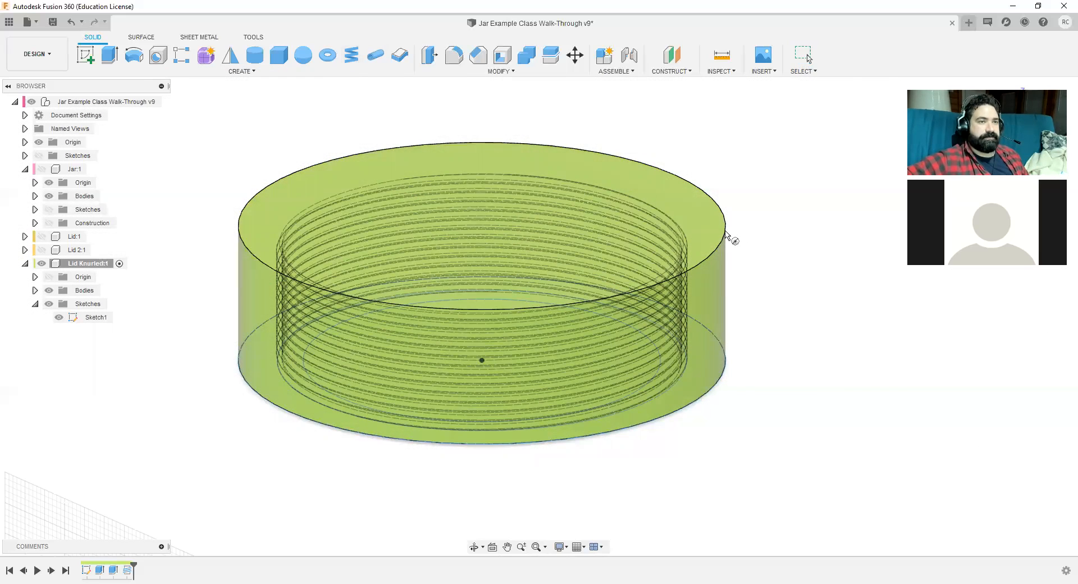
pyautogui.click(722, 239)
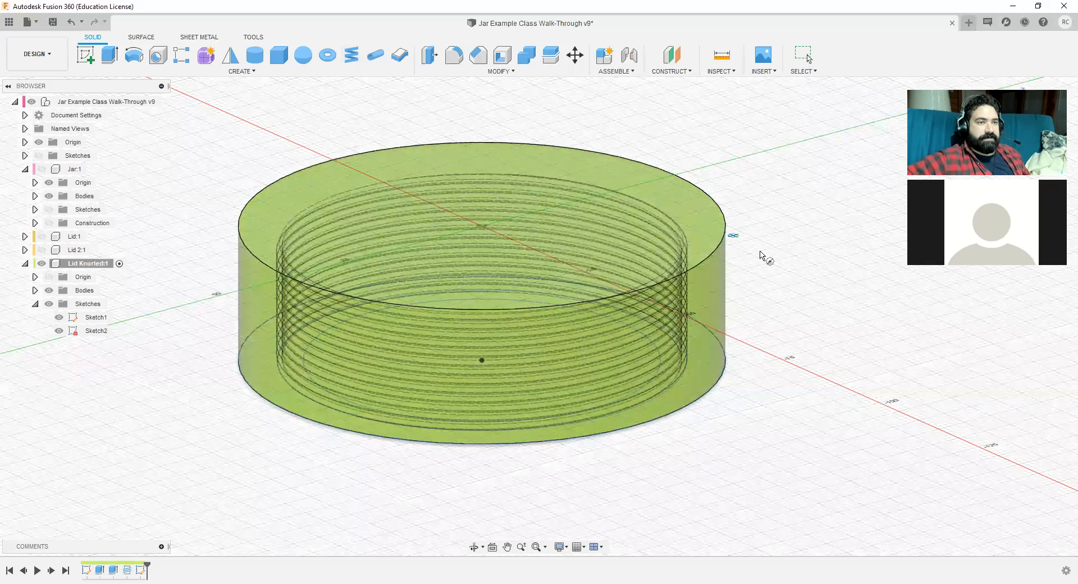
pyautogui.click(724, 232)
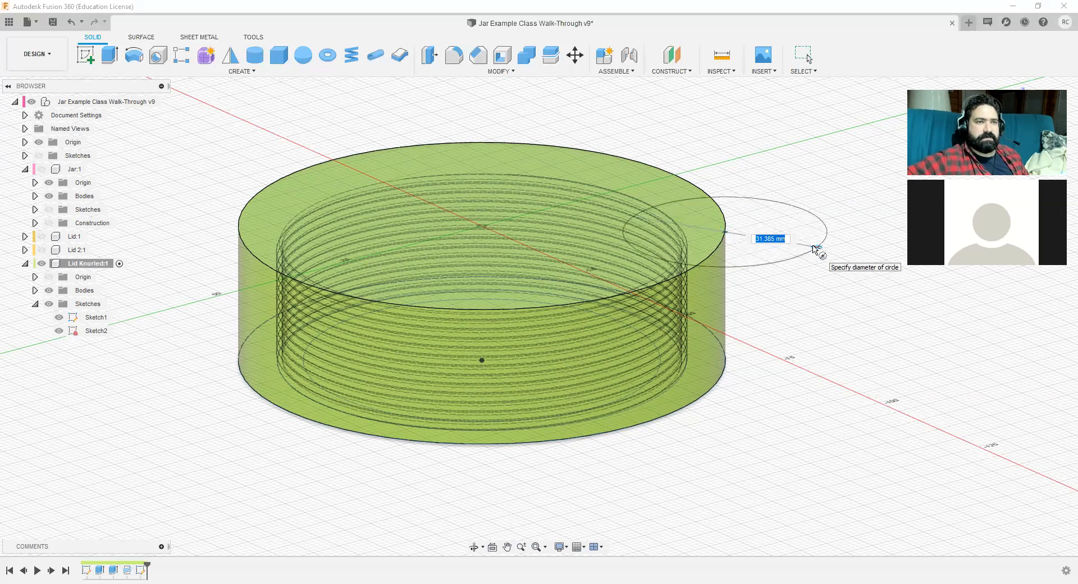
pyautogui.click(788, 249)
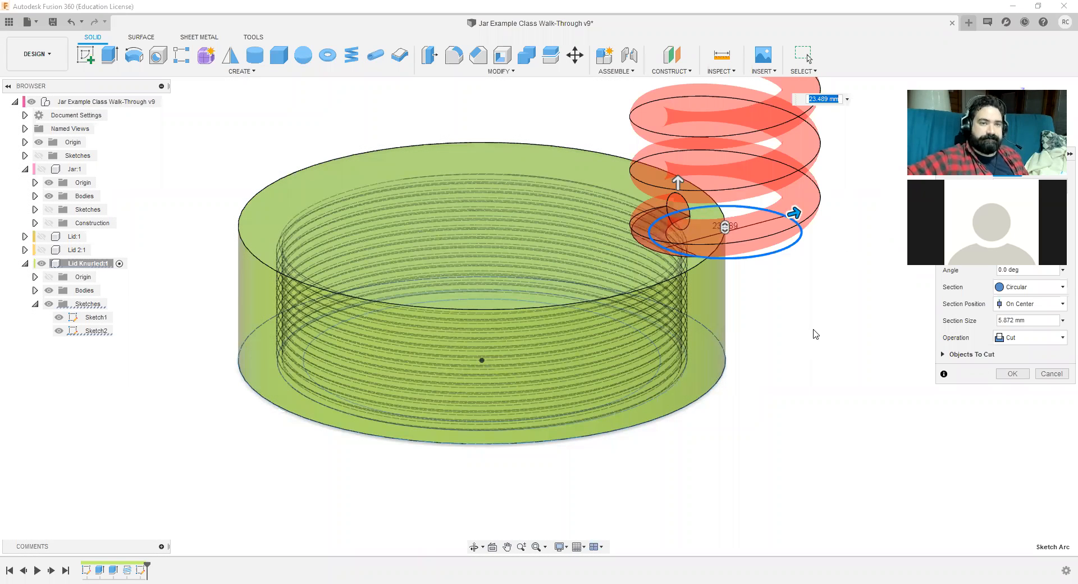
pyautogui.moveTo(978, 397); pyautogui.dragTo(936, 458, button='middle')
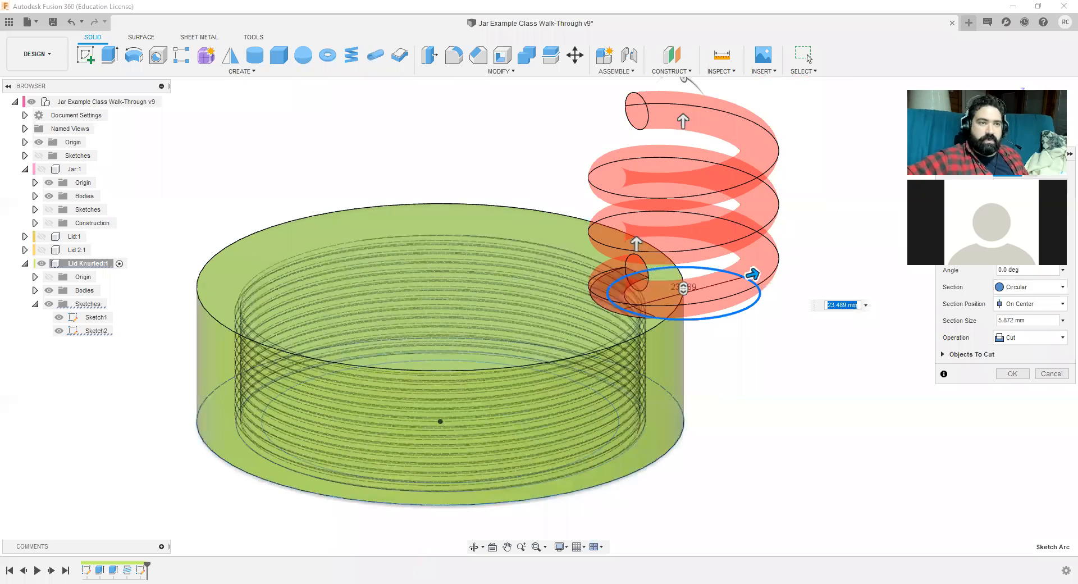
pyautogui.press('Escape')
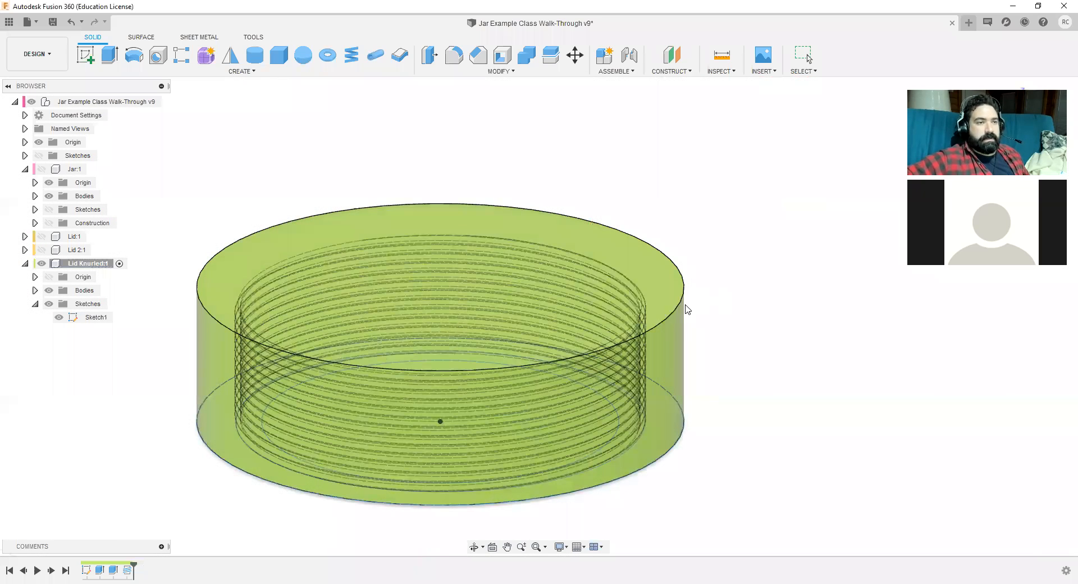
# Step: Start a Coil cut on the lid's flat upper face, centered on the lid with a 75 mm diameter matching its outer edge
pyautogui.click(351, 54)
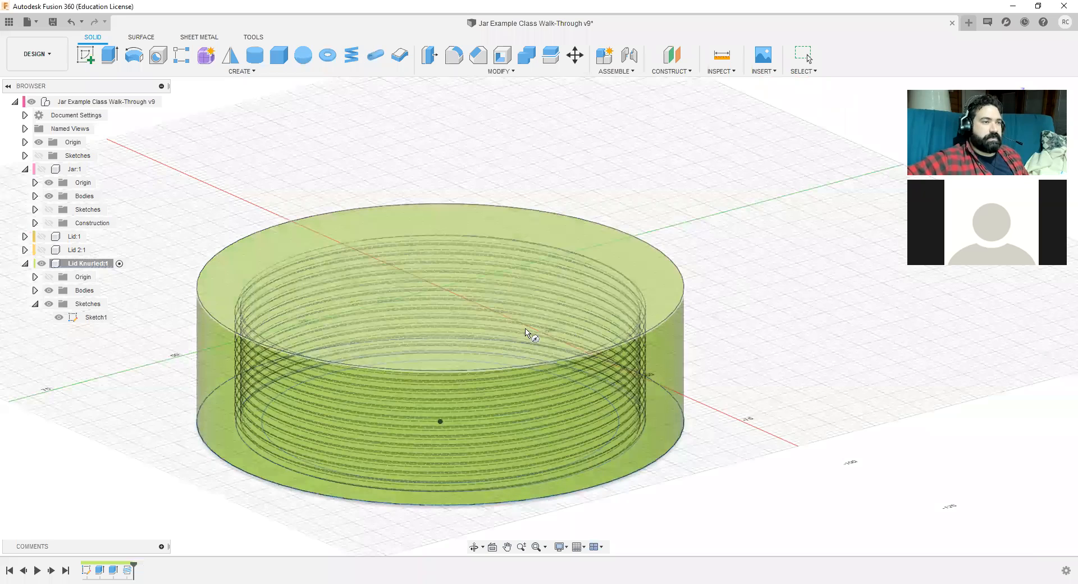
pyautogui.click(451, 296)
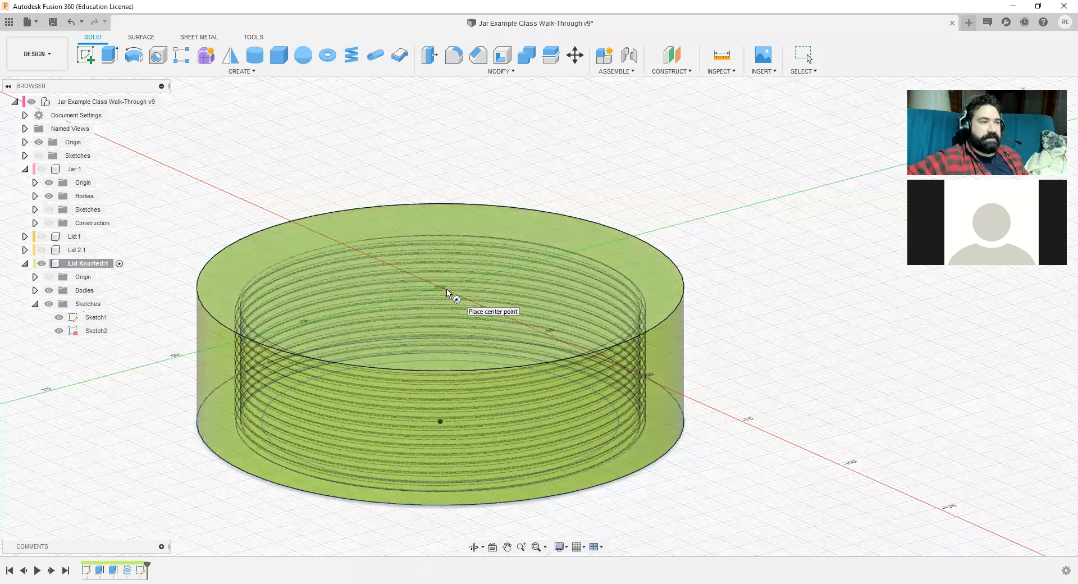
pyautogui.click(441, 287)
pyautogui.click(522, 316)
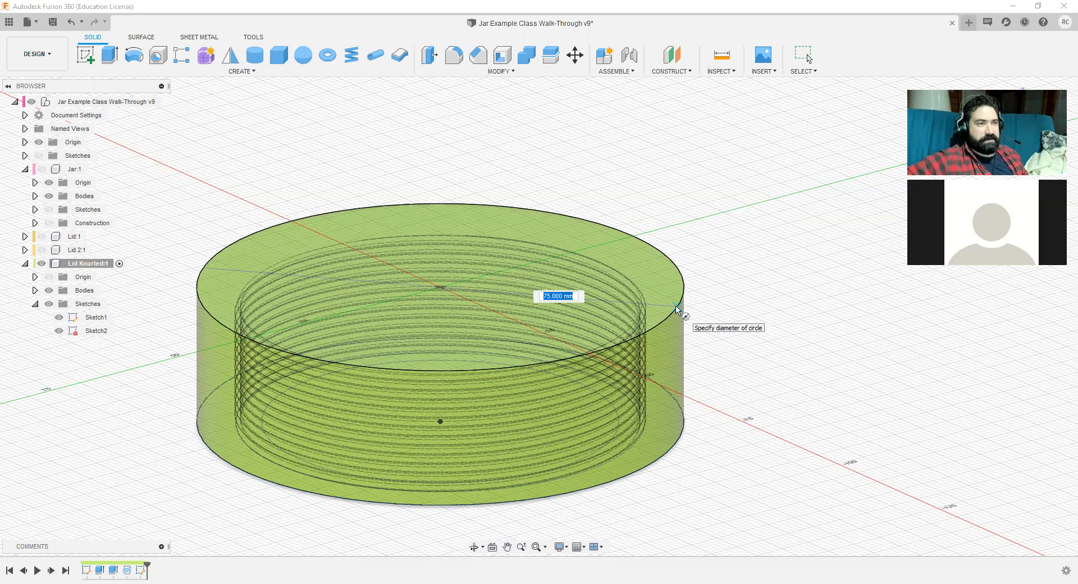
pyautogui.click(677, 308)
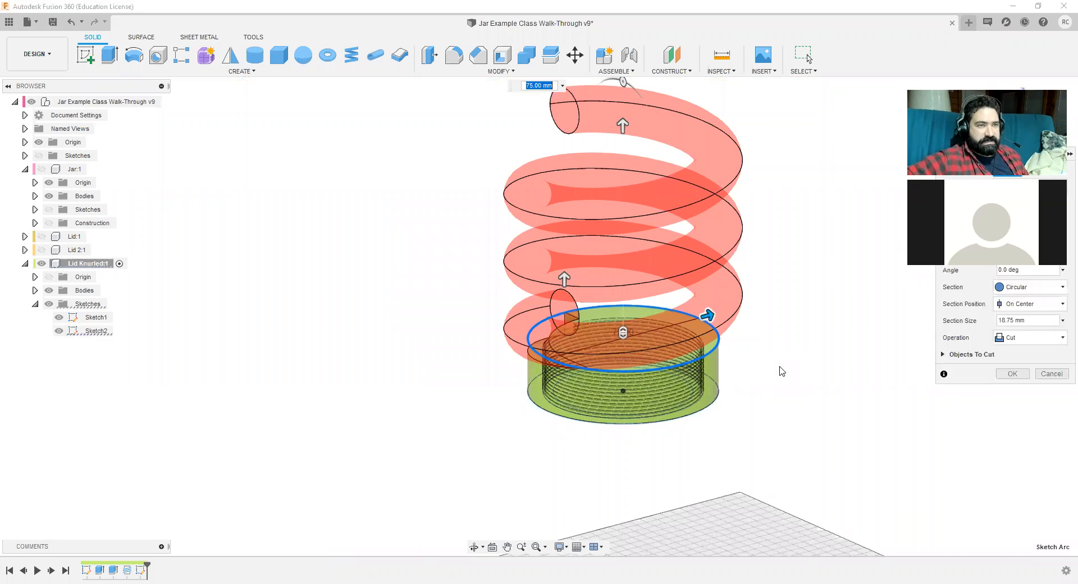
pyautogui.moveTo(782, 358); pyautogui.dragTo(704, 382, button='middle')
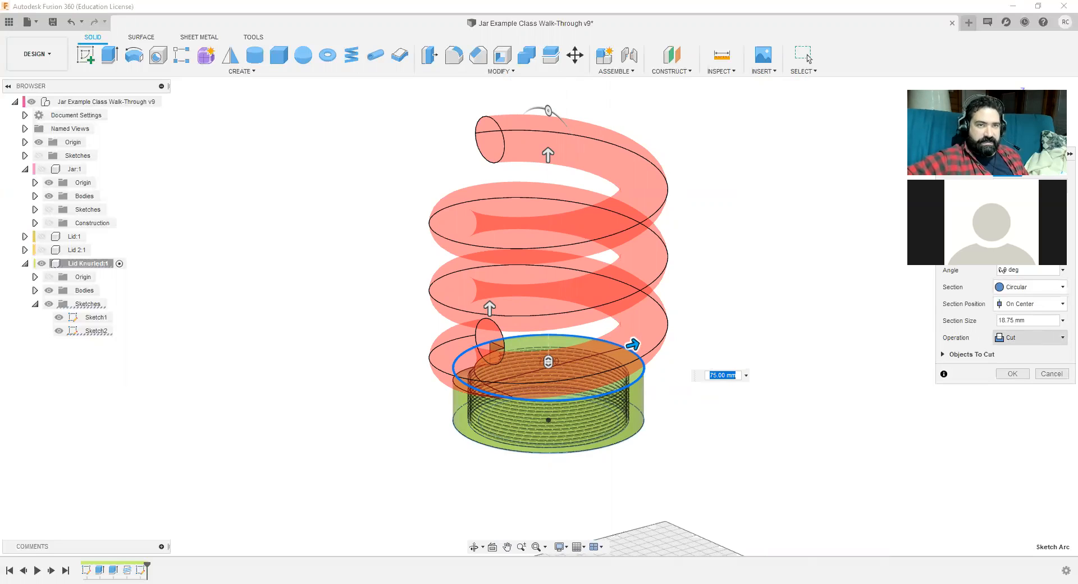
# Step: Try the flat spiral coil type, and switch back to the upright helical type
pyautogui.click(1032, 186)
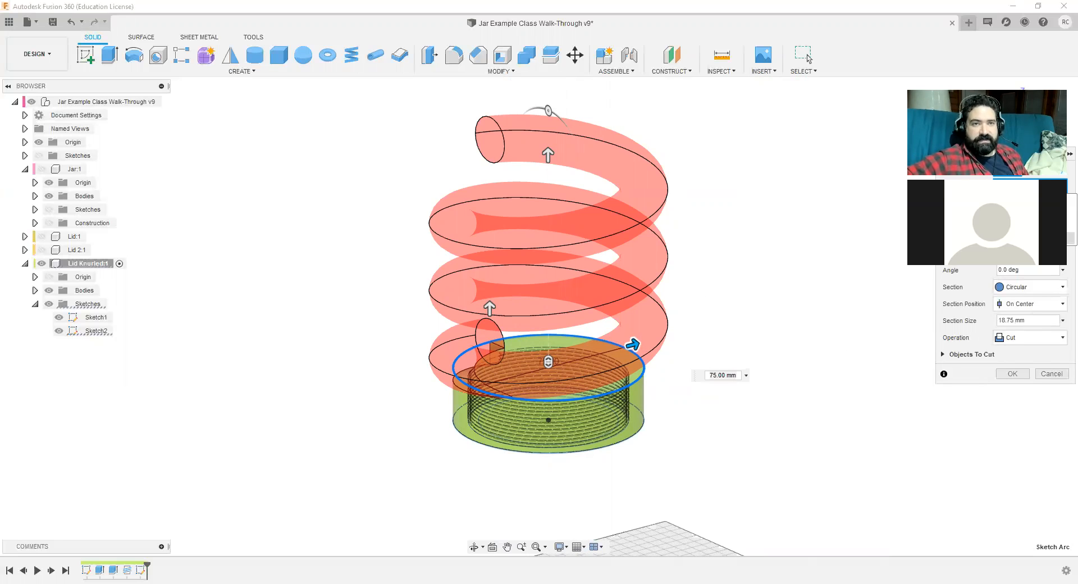
pyautogui.click(1032, 239)
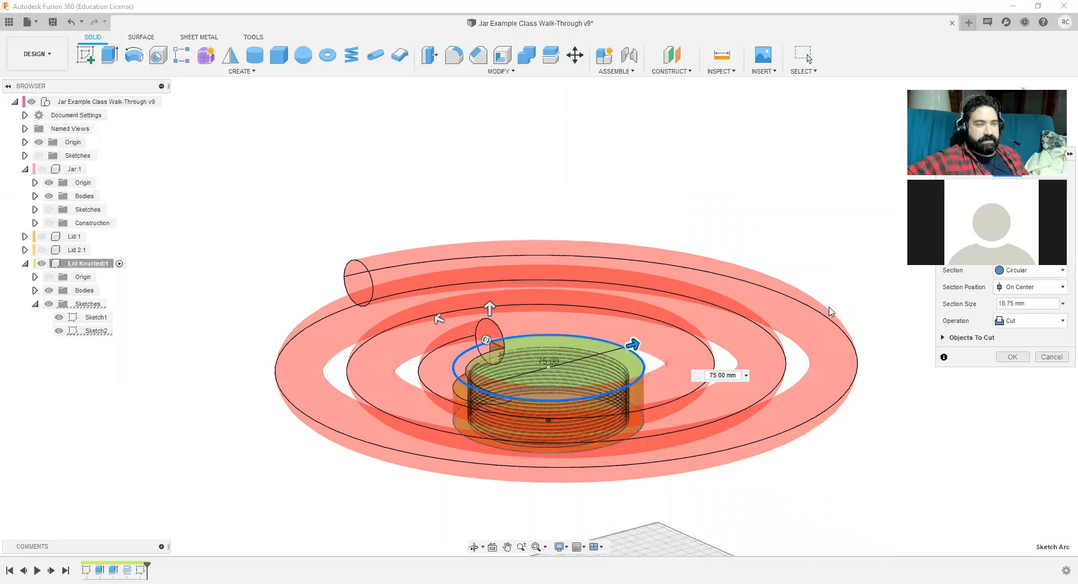
pyautogui.keyDown('shift'); pyautogui.moveTo(814, 233); pyautogui.dragTo(726, 159, button='middle'); pyautogui.keyUp('shift')
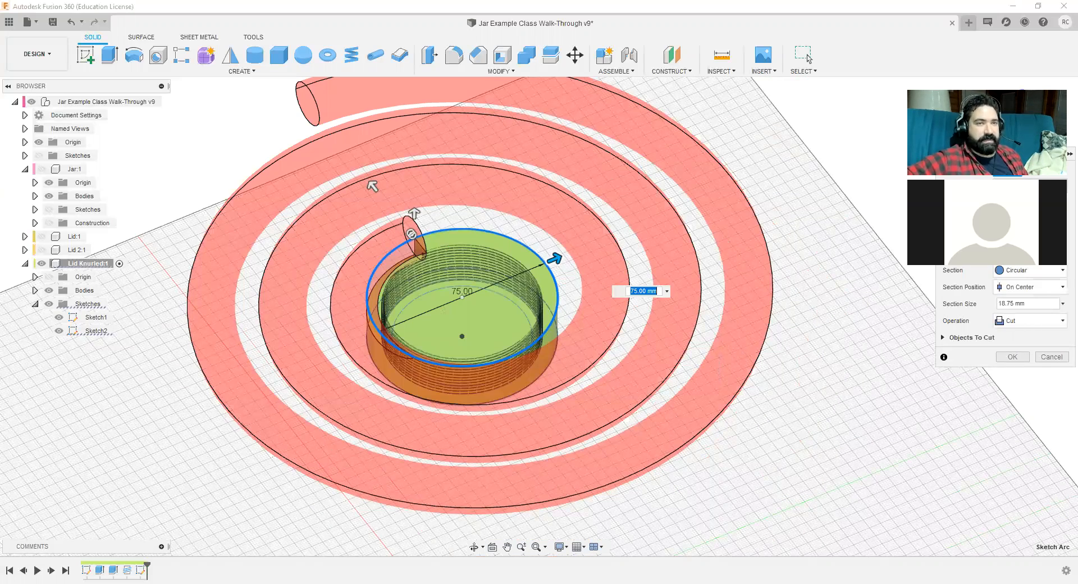
pyautogui.click(1000, 203)
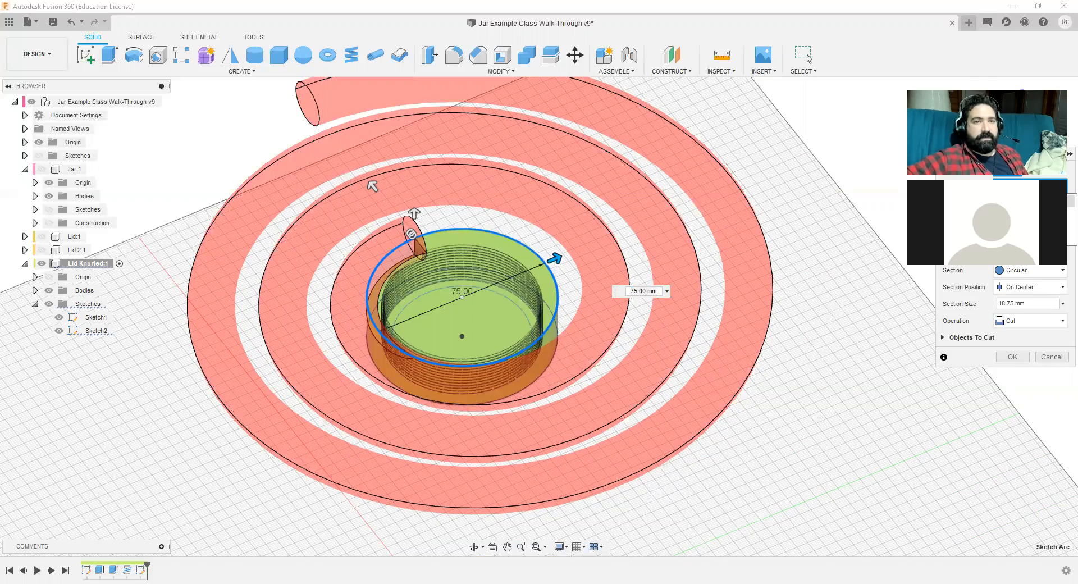
pyautogui.click(1035, 225)
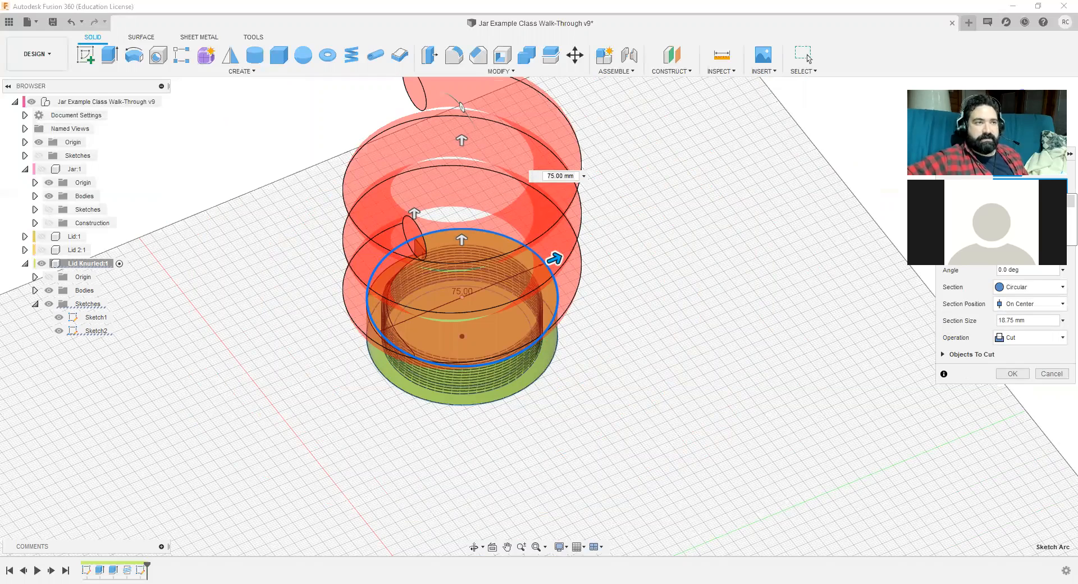
# Step: Reduce the coil to half a revolution
pyautogui.moveTo(619, 281); pyautogui.dragTo(653, 304, button='middle')
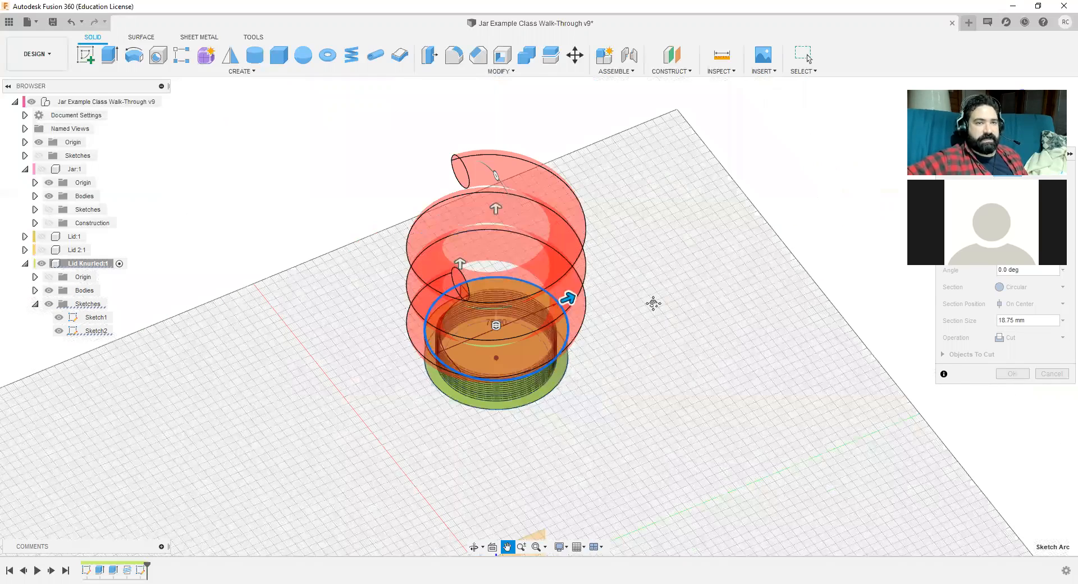
pyautogui.scroll(2, 670, 321)
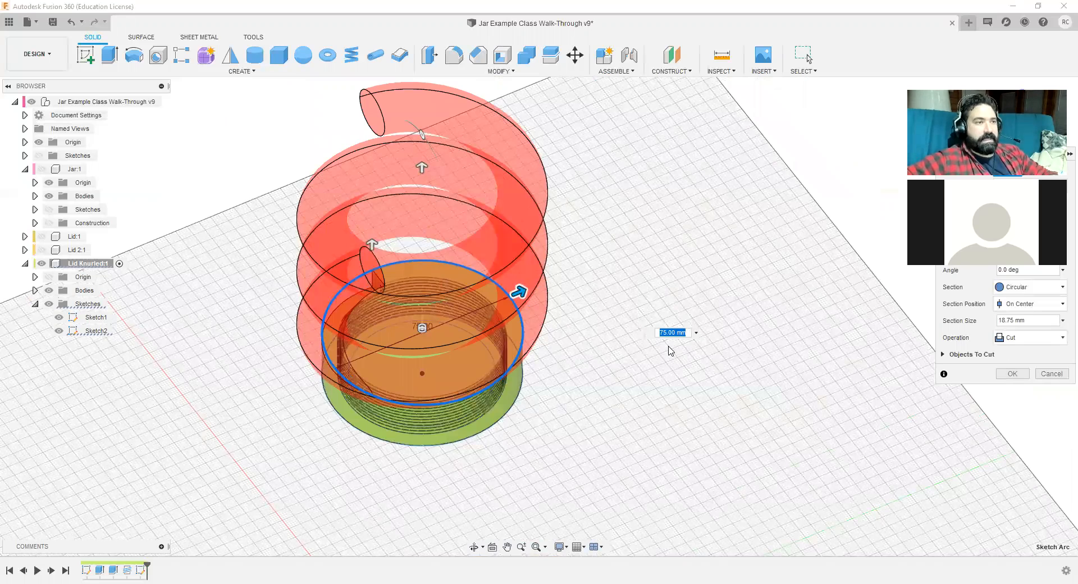
pyautogui.keyDown('shift'); pyautogui.moveTo(669, 347); pyautogui.dragTo(664, 320, button='middle'); pyautogui.keyUp('shift')
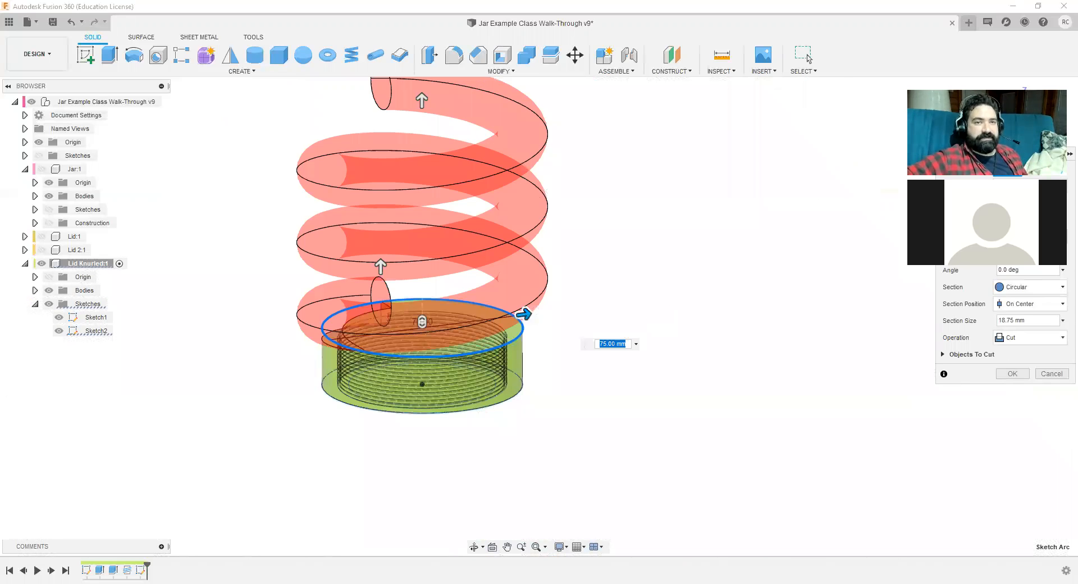
pyautogui.press('Tab')
pyautogui.write('18')
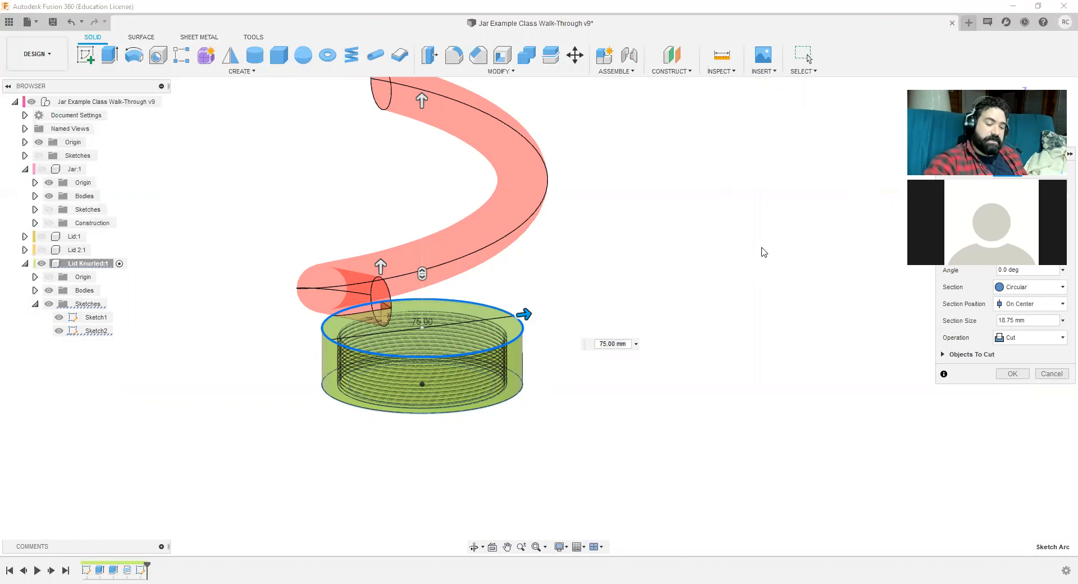
pyautogui.write('.75')
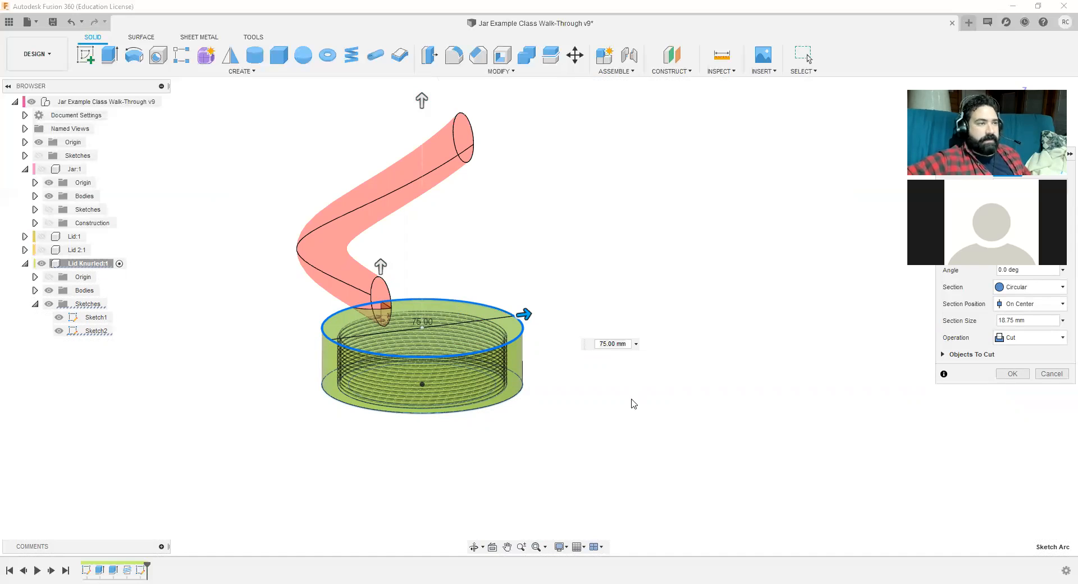
# Step: Flip the coil's direction down into the lid and set its height to -22 mm
pyautogui.keyDown('shift'); pyautogui.moveTo(607, 436); pyautogui.dragTo(738, 437, button='middle'); pyautogui.keyUp('shift')
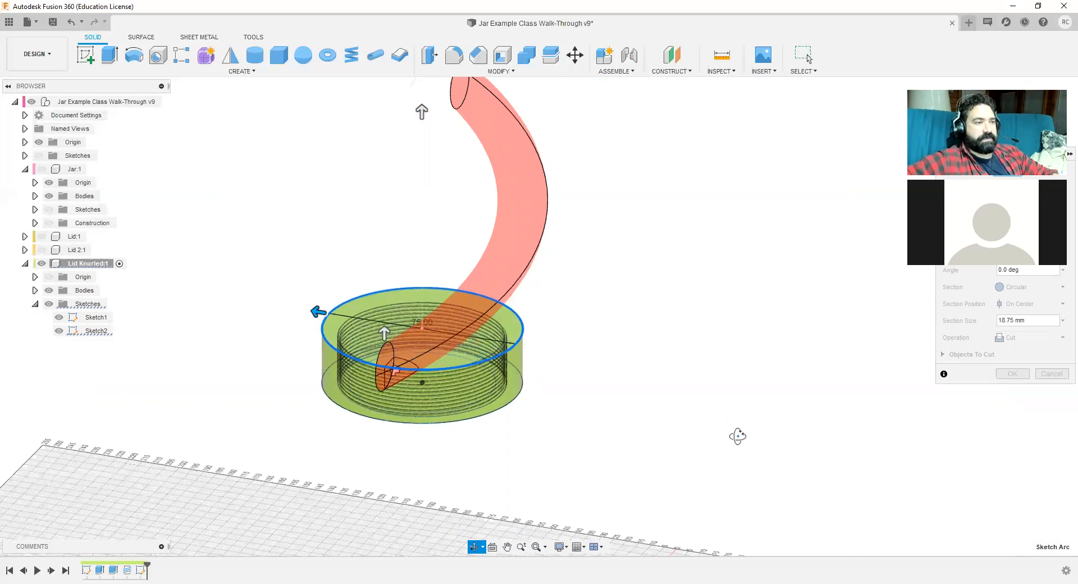
pyautogui.moveTo(422, 110); pyautogui.dragTo(456, 443)
pyautogui.scroll(4, 640, 368)
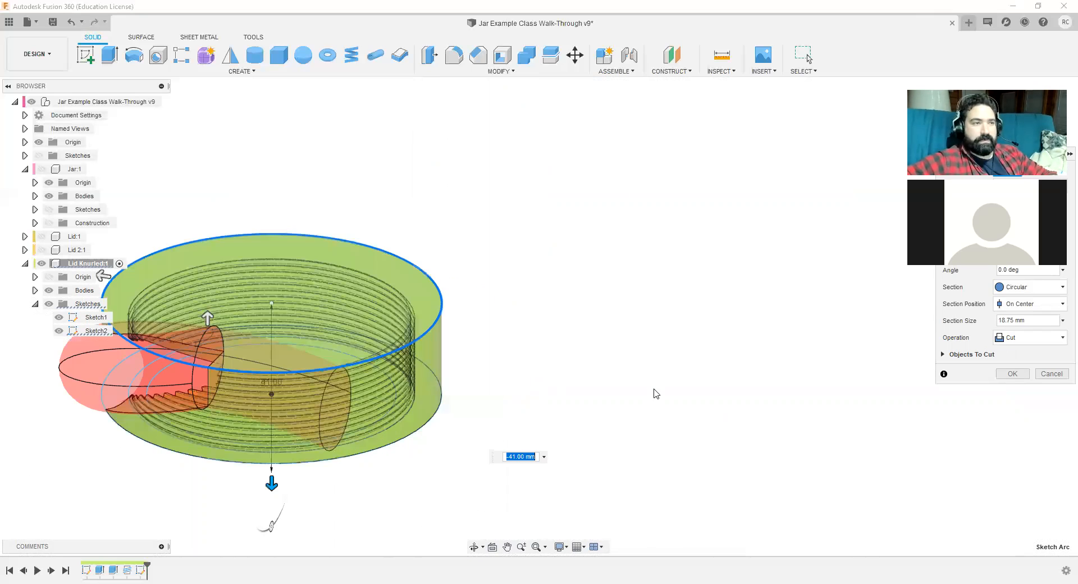
pyautogui.keyDown('shift'); pyautogui.moveTo(599, 373); pyautogui.dragTo(570, 357, button='middle'); pyautogui.keyUp('shift')
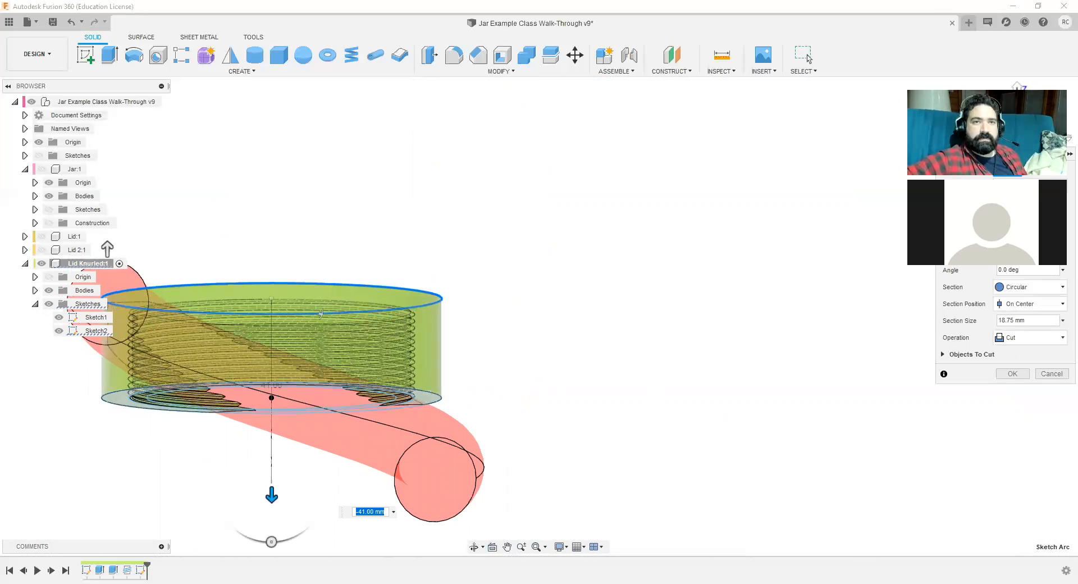
pyautogui.moveTo(695, 362); pyautogui.dragTo(683, 284, button='middle')
pyautogui.moveTo(305, 404); pyautogui.dragTo(324, 314)
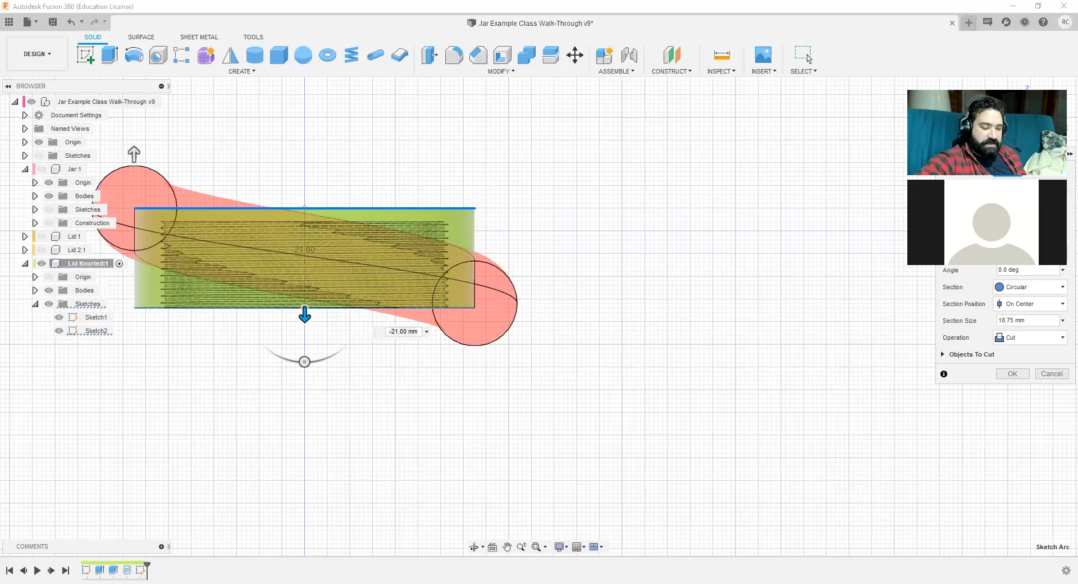
pyautogui.write('22')
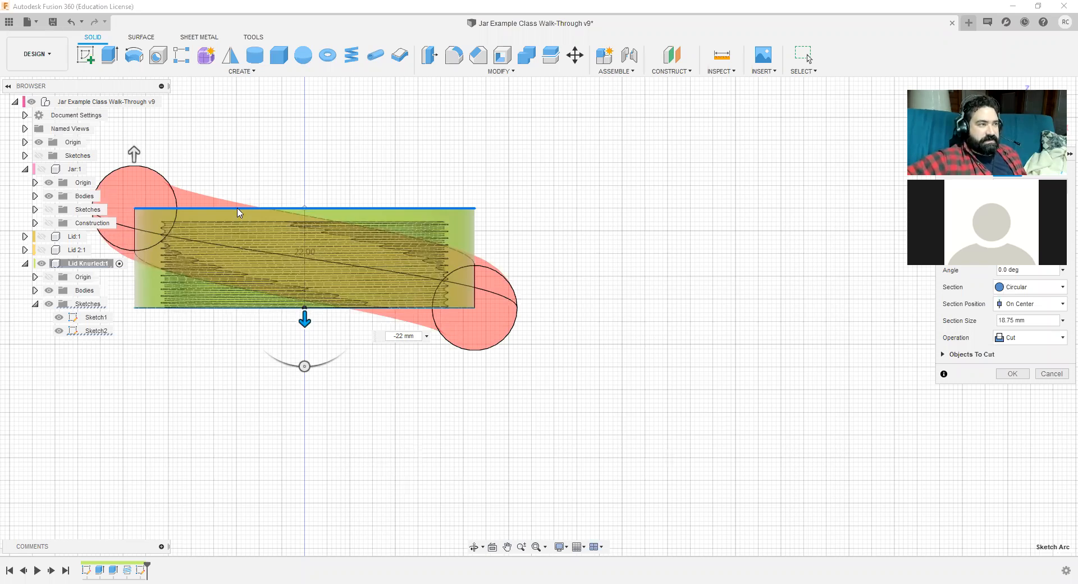
# Step: Set the section size of the coil cut to 1 mm
pyautogui.moveTo(141, 182); pyautogui.dragTo(238, 186, button='middle')
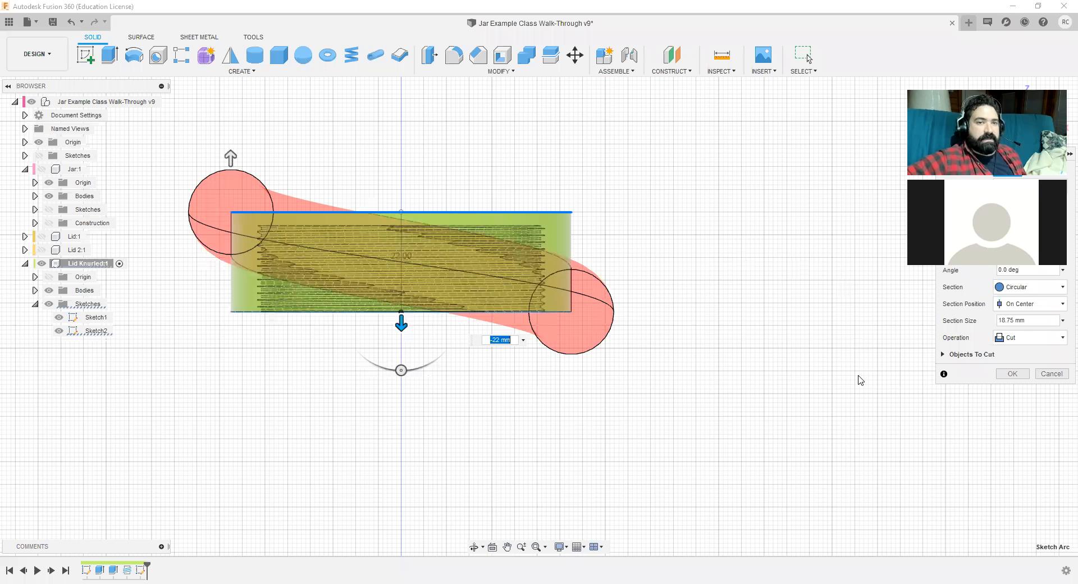
pyautogui.moveTo(927, 396); pyautogui.dragTo(861, 380, button='middle')
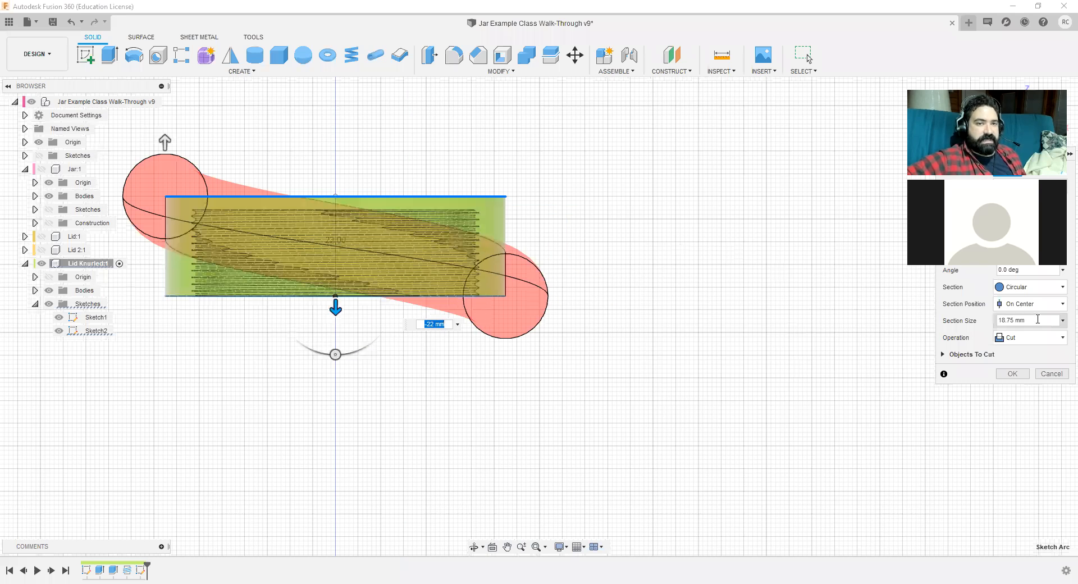
pyautogui.click(1038, 319)
pyautogui.write('1')
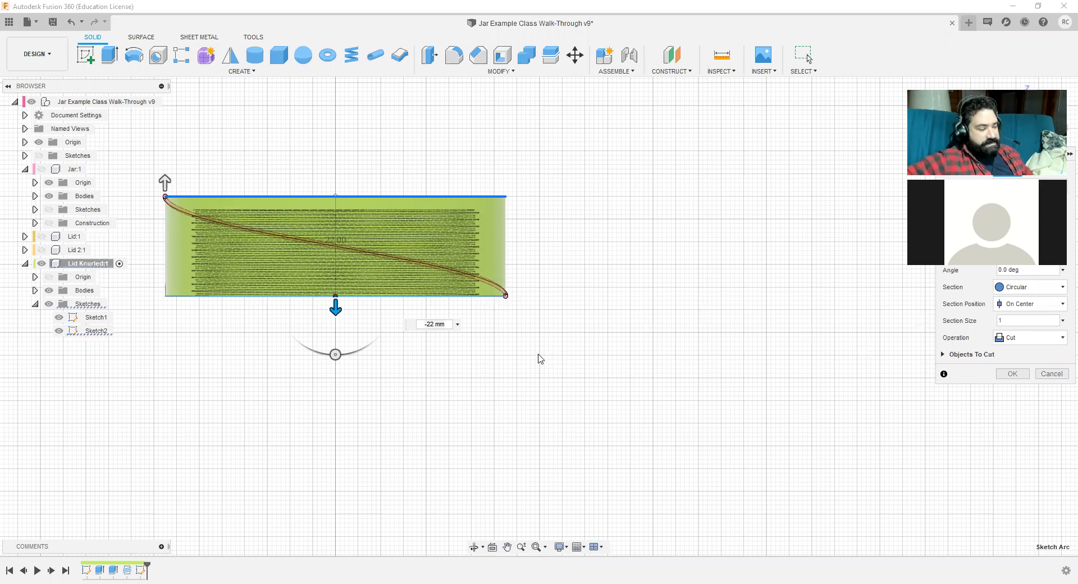
# Step: Change the coil's section to Triangular (Internal) and complete the groove cut in the lid's outer wall
pyautogui.keyDown('shift'); pyautogui.moveTo(534, 373); pyautogui.dragTo(689, 403, button='middle'); pyautogui.keyUp('shift')
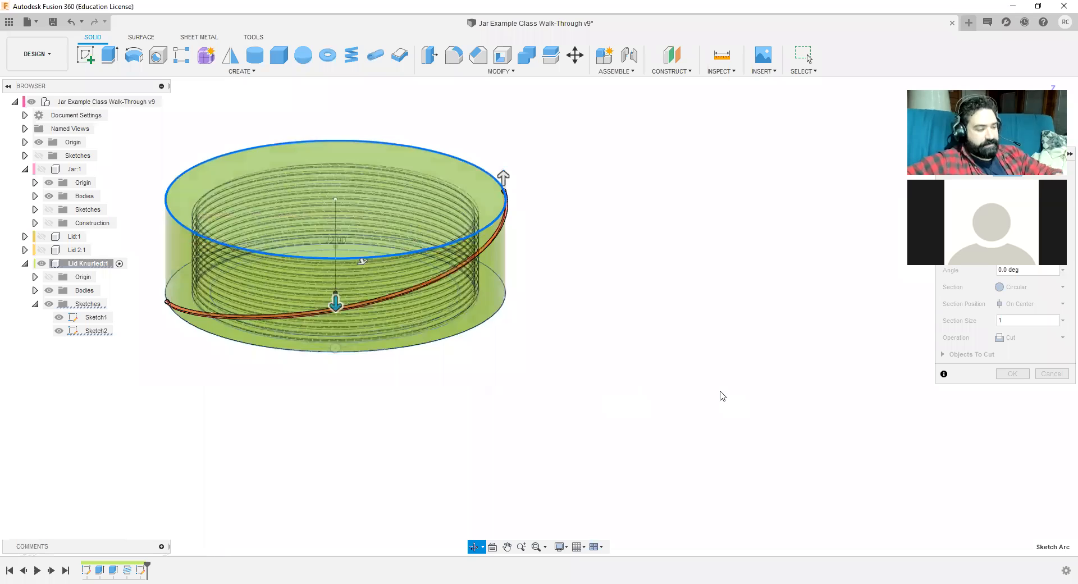
pyautogui.middleClick(724, 396)
pyautogui.middleClick(723, 395)
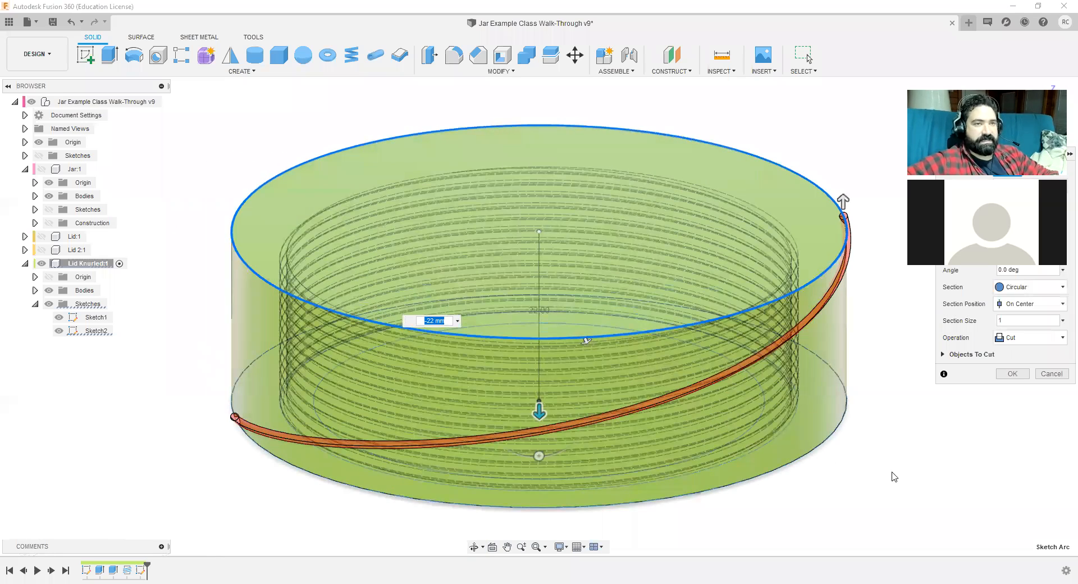
pyautogui.keyDown('shift'); pyautogui.moveTo(857, 481); pyautogui.dragTo(871, 479, button='middle'); pyautogui.keyUp('shift')
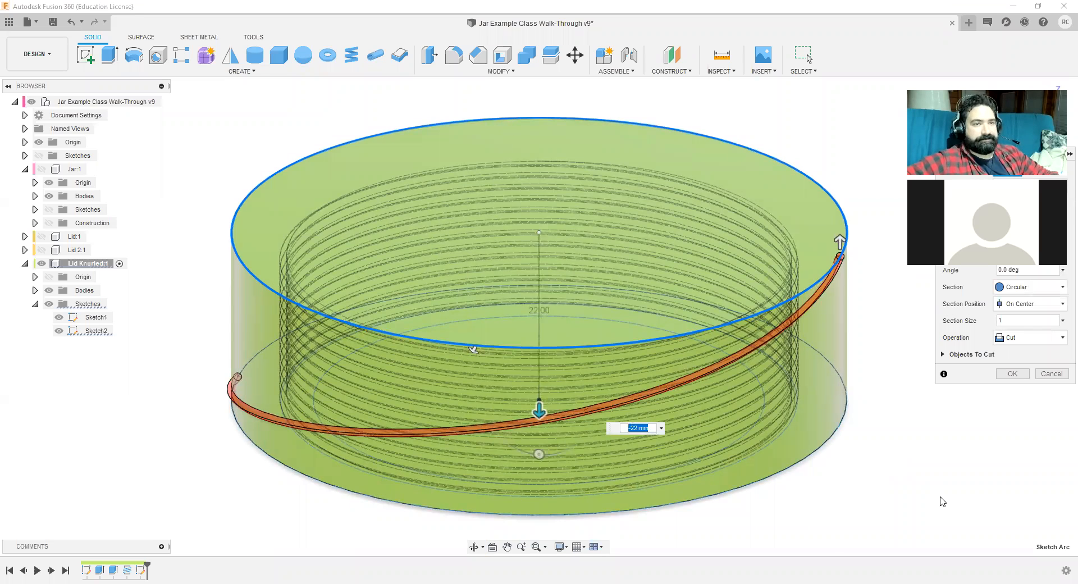
pyautogui.moveTo(871, 450); pyautogui.dragTo(864, 383, button='middle')
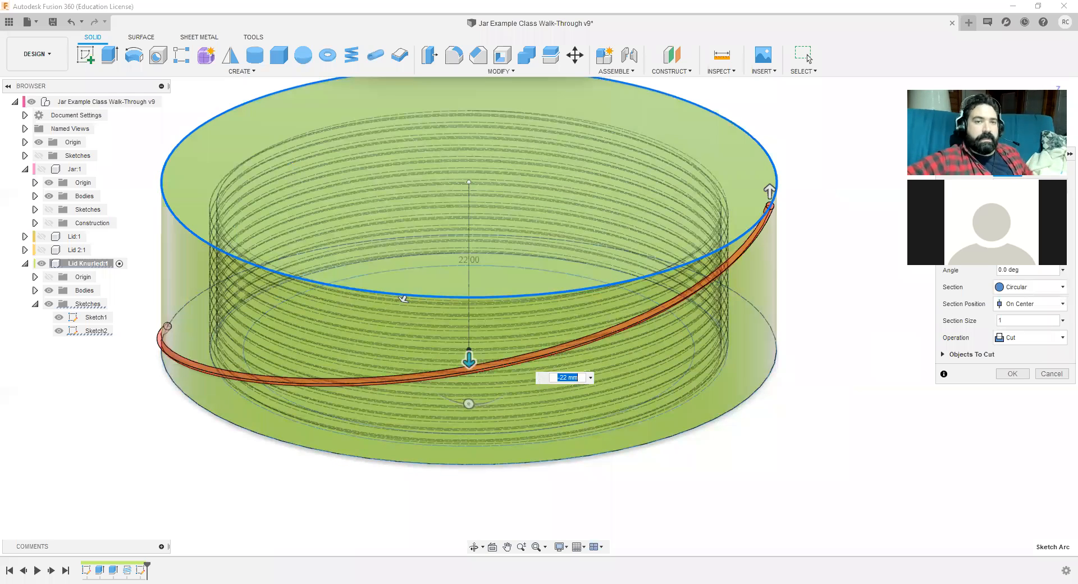
pyautogui.click(1031, 290)
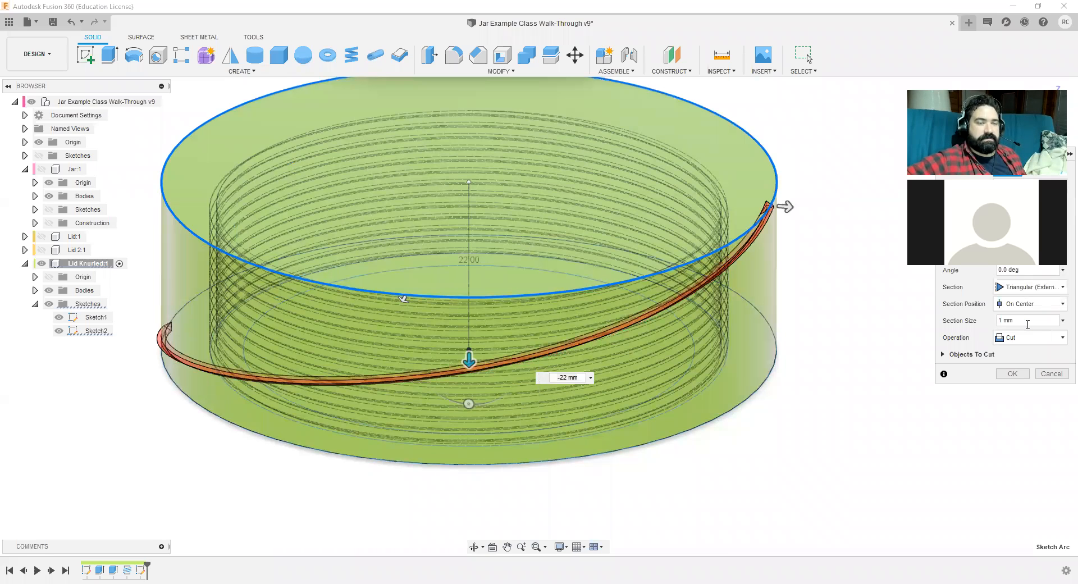
pyautogui.click(1030, 287)
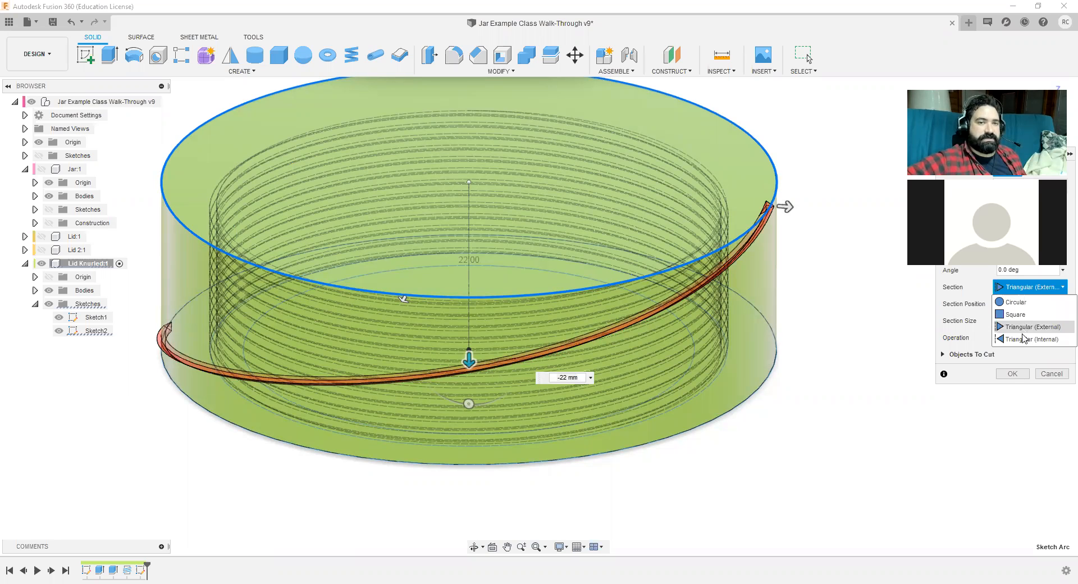
pyautogui.click(1014, 339)
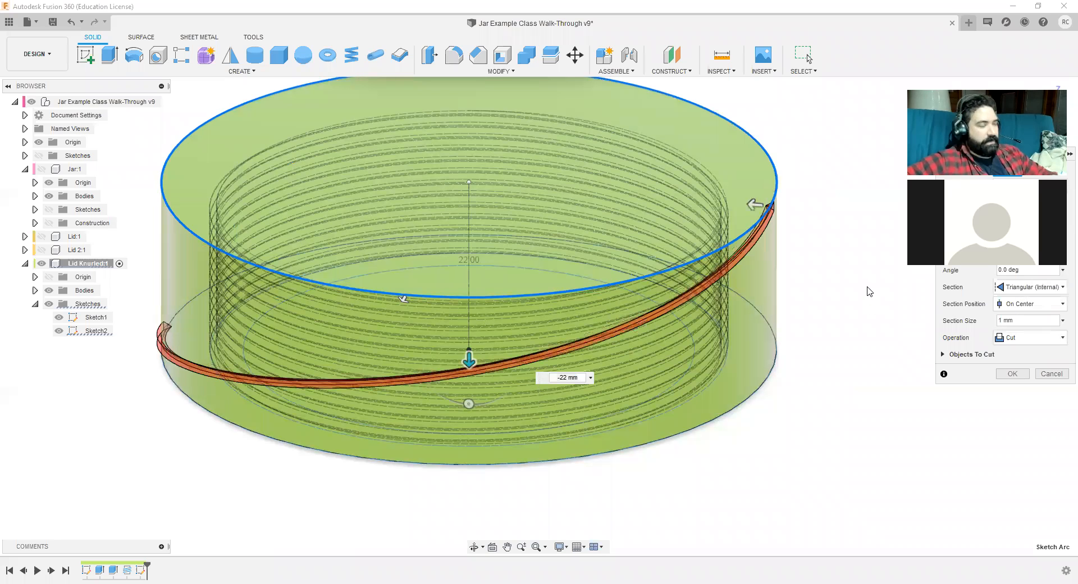
pyautogui.keyDown('shift'); pyautogui.moveTo(869, 291); pyautogui.dragTo(831, 287, button='middle'); pyautogui.keyUp('shift')
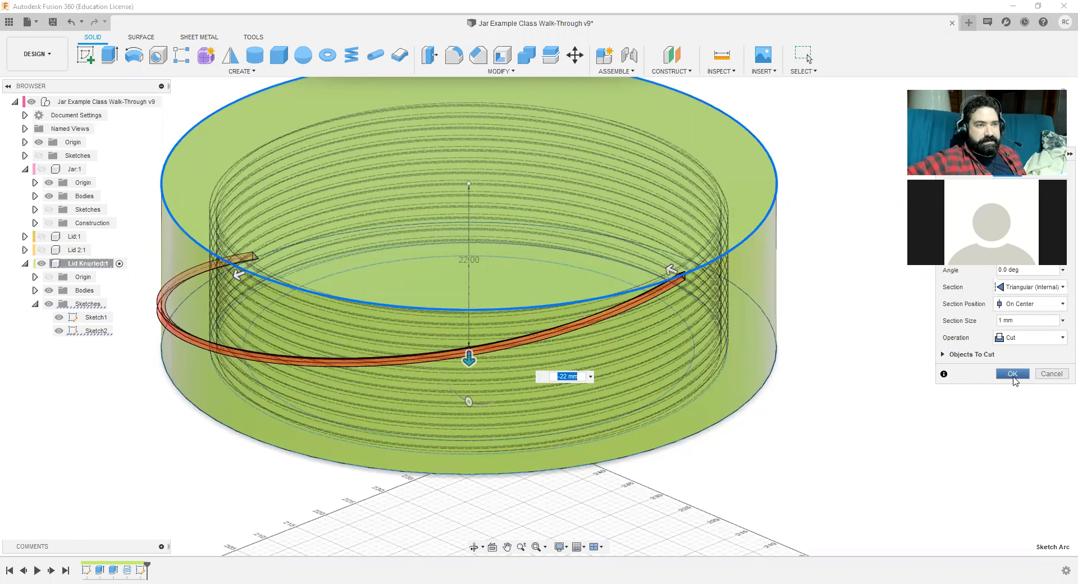
pyautogui.click(1013, 374)
# Step: Start a Circular Pattern of faces and select the two long faces of the coil groove as its objects
pyautogui.moveTo(739, 498)
pyautogui.keyDown('shift'); pyautogui.mouseDown(button='middle')
pyautogui.moveTo(826, 476)
pyautogui.moveTo(831, 464)
pyautogui.moveTo(758, 474)
pyautogui.moveTo(830, 465)
pyautogui.moveTo(814, 474)
pyautogui.mouseUp(button='middle'); pyautogui.keyUp('shift')
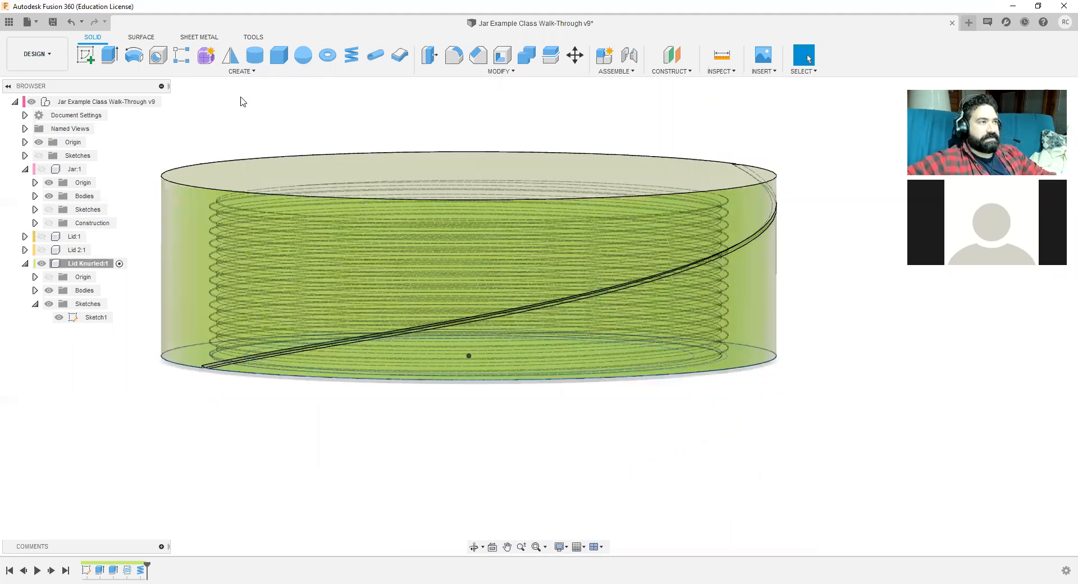
pyautogui.click(244, 77)
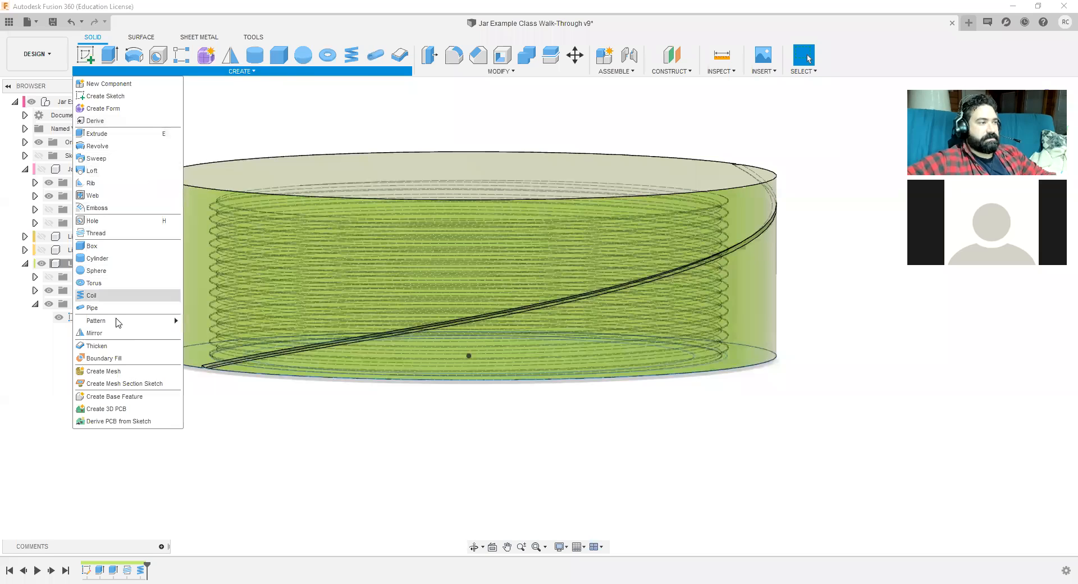
pyautogui.moveTo(108, 328)
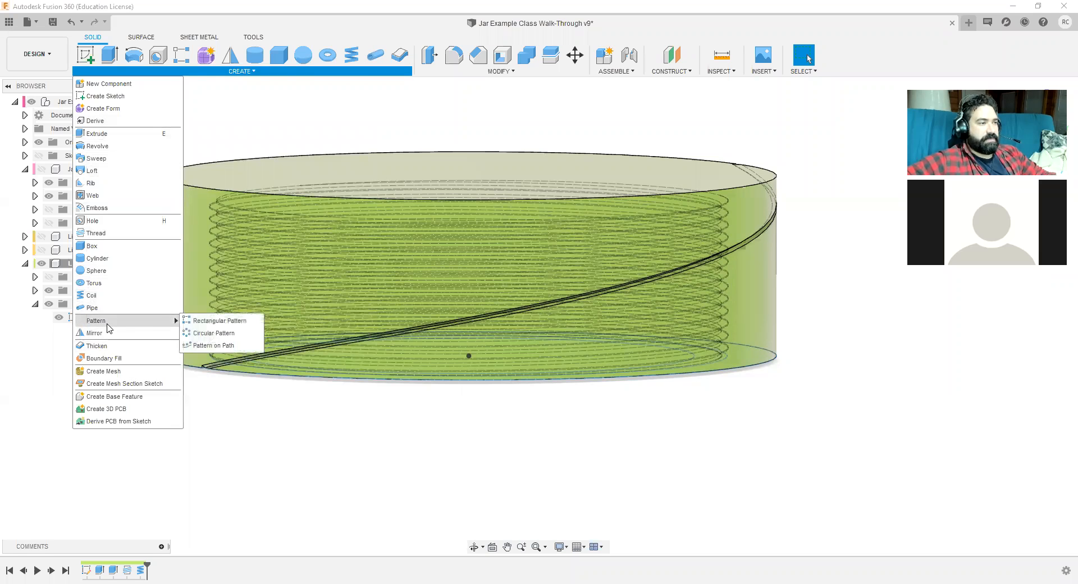
pyautogui.click(228, 334)
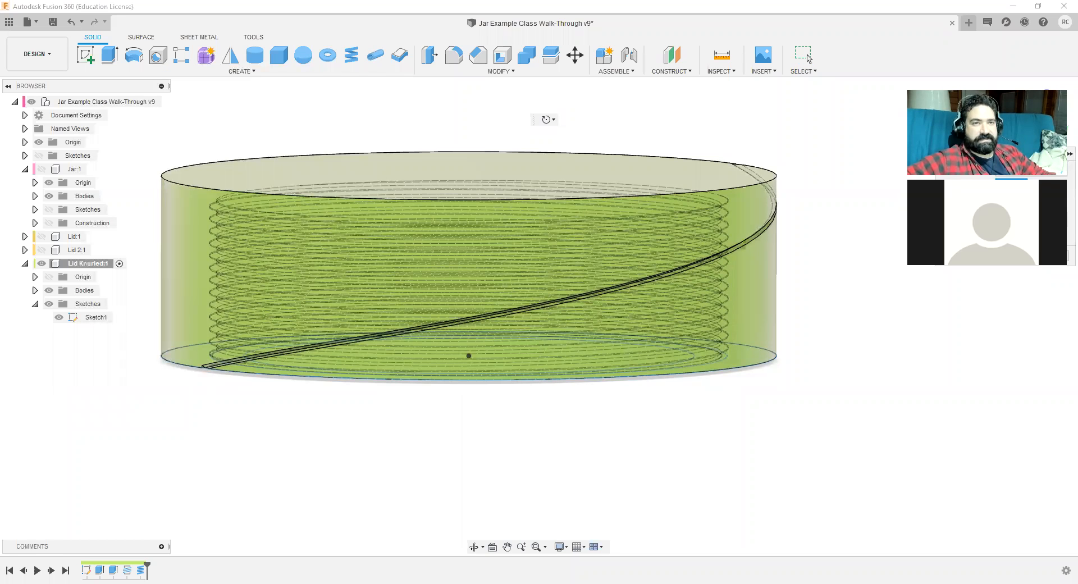
pyautogui.scroll(10, 247, 373)
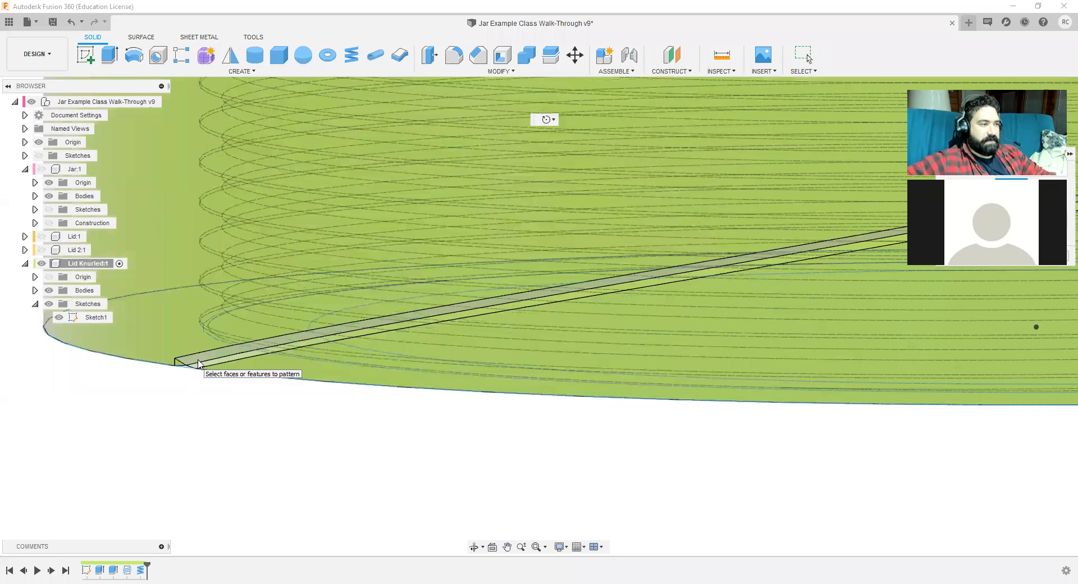
pyautogui.click(206, 362)
pyautogui.click(206, 371)
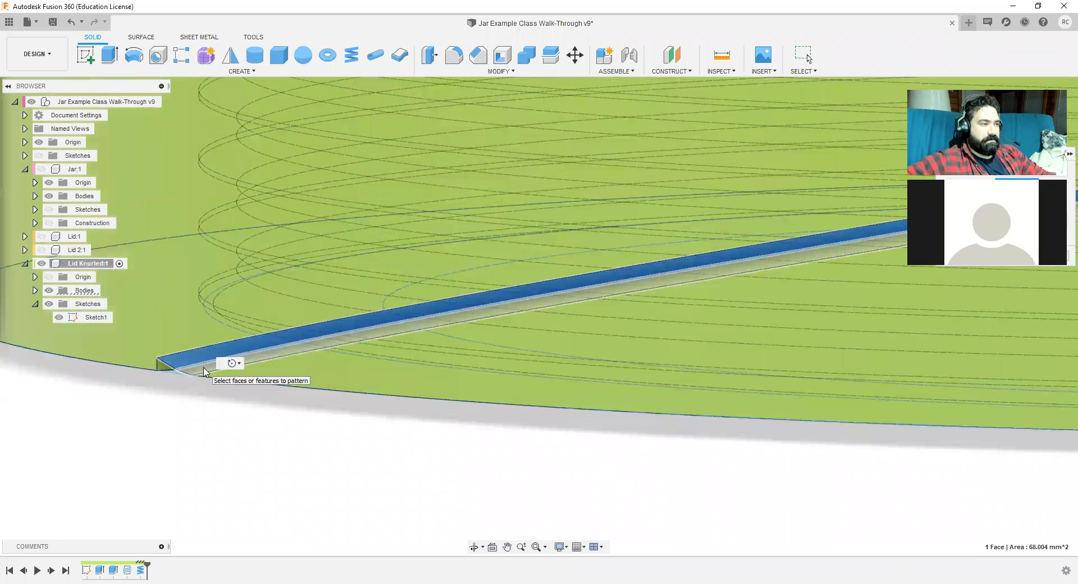
pyautogui.scroll(-10, 237, 430)
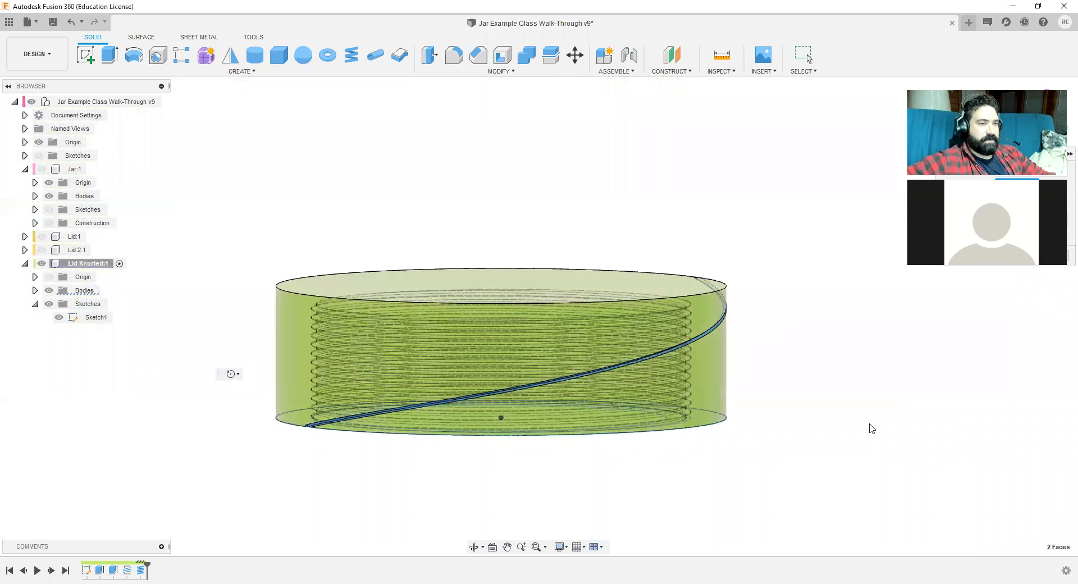
pyautogui.moveTo(881, 407); pyautogui.dragTo(846, 412, button='middle')
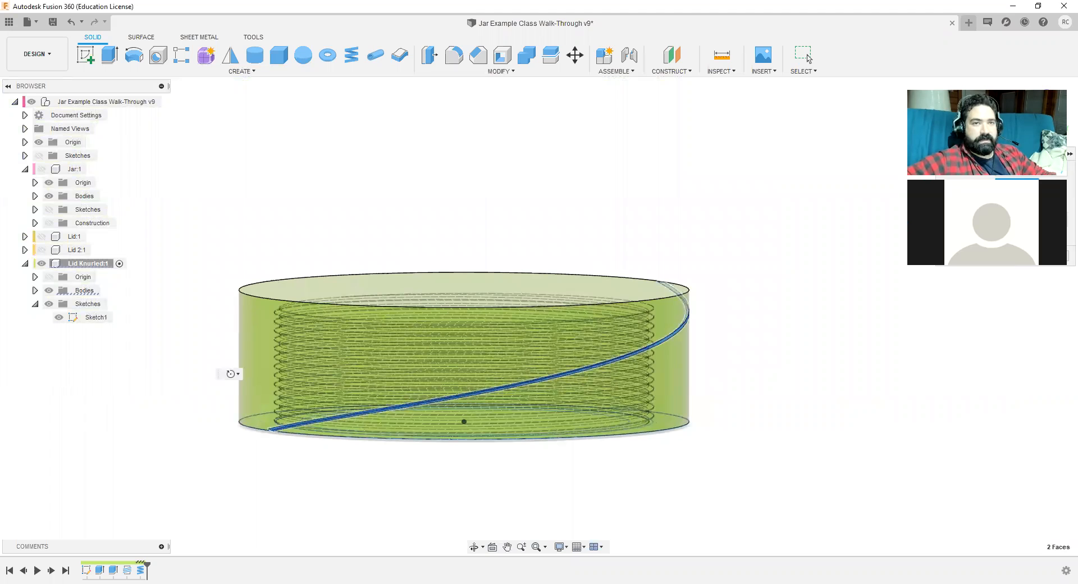
# Step: Use the vertical origin axis below the lid as the rotation axis of the circular pattern
pyautogui.click(498, 511)
pyautogui.scroll(-8, 521, 387)
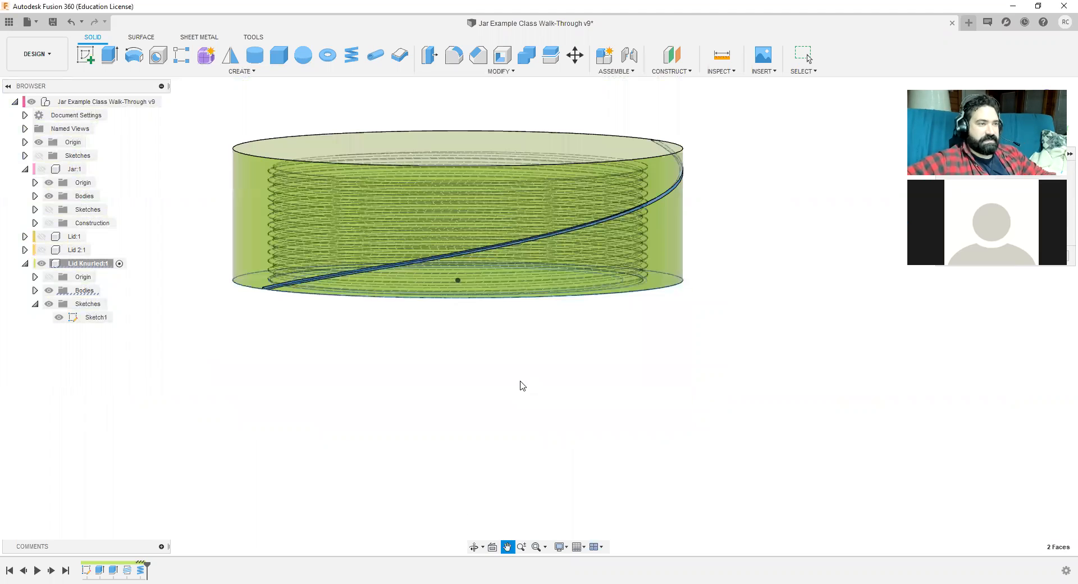
pyautogui.moveTo(587, 307); pyautogui.dragTo(580, 5, button='middle')
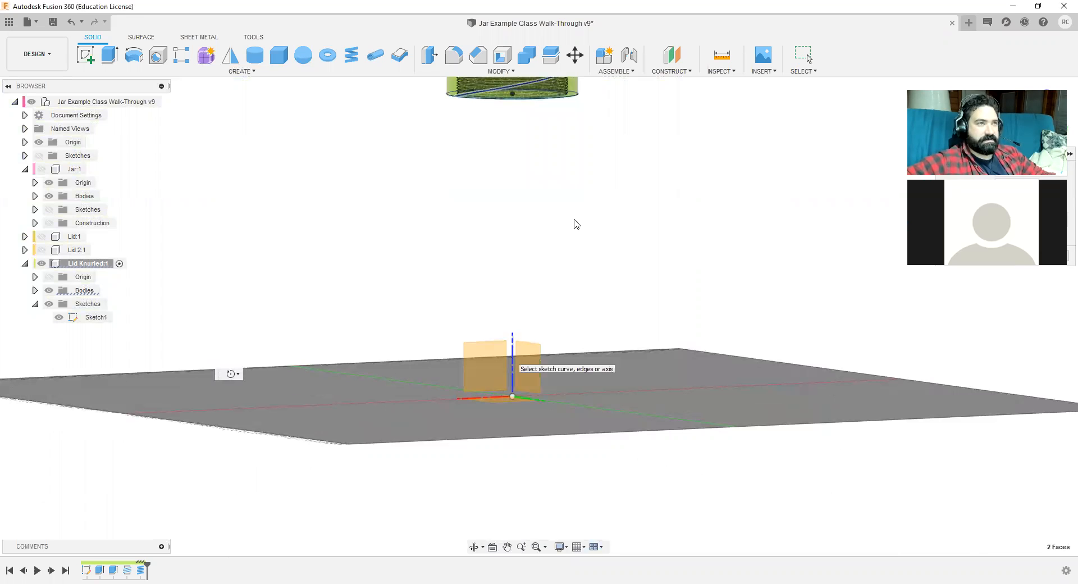
pyautogui.moveTo(572, 223); pyautogui.dragTo(563, 374, button='middle')
pyautogui.scroll(5, 556, 328)
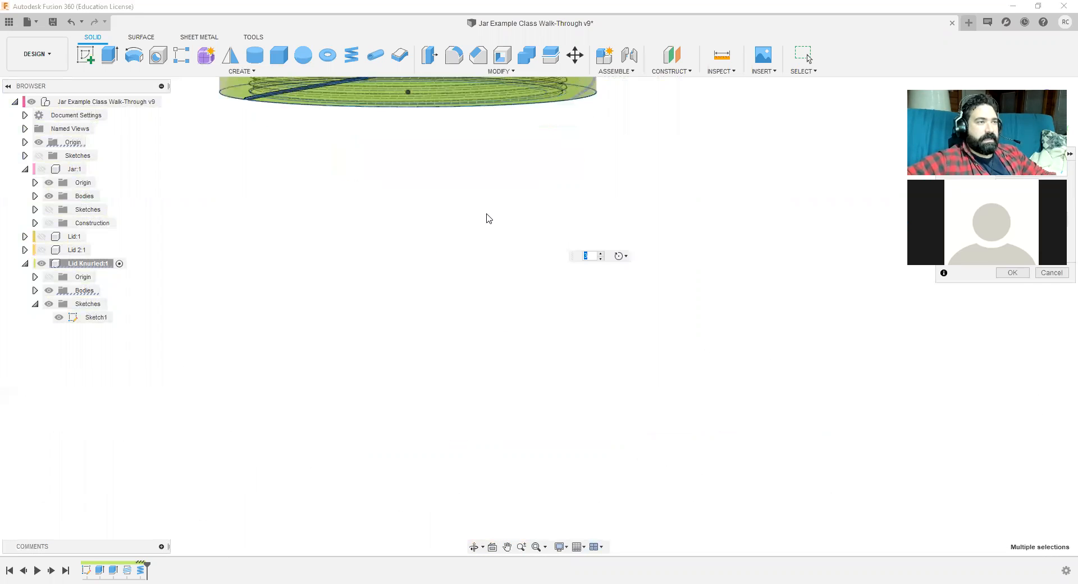
pyautogui.moveTo(486, 214); pyautogui.dragTo(498, 380, button='middle')
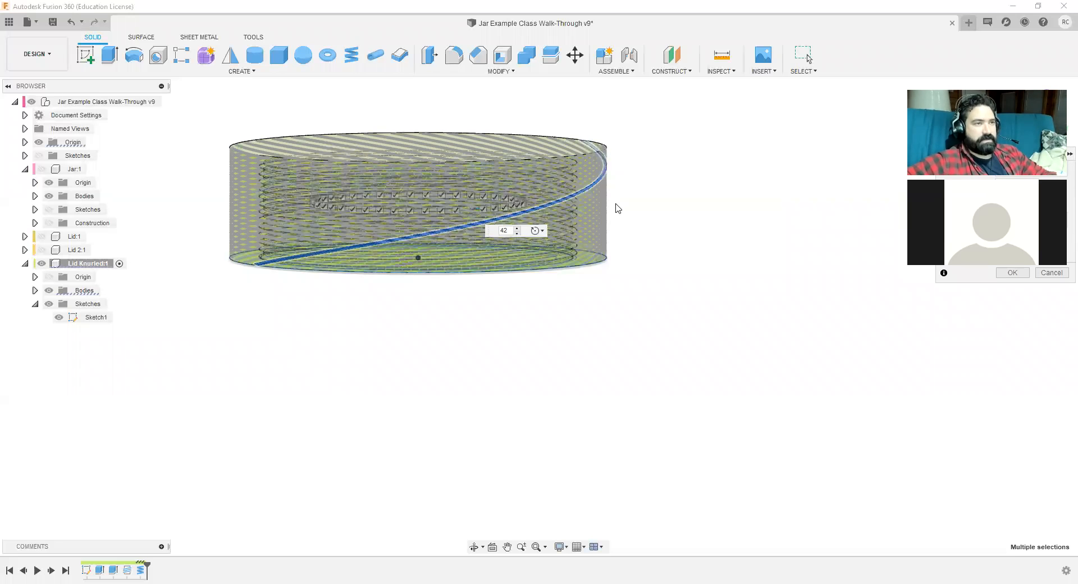
# Step: Set the circular pattern's quantity to 36 and create the repeated grooves around the lid
pyautogui.keyDown('shift'); pyautogui.moveTo(634, 238); pyautogui.dragTo(650, 222, button='middle'); pyautogui.keyUp('shift')
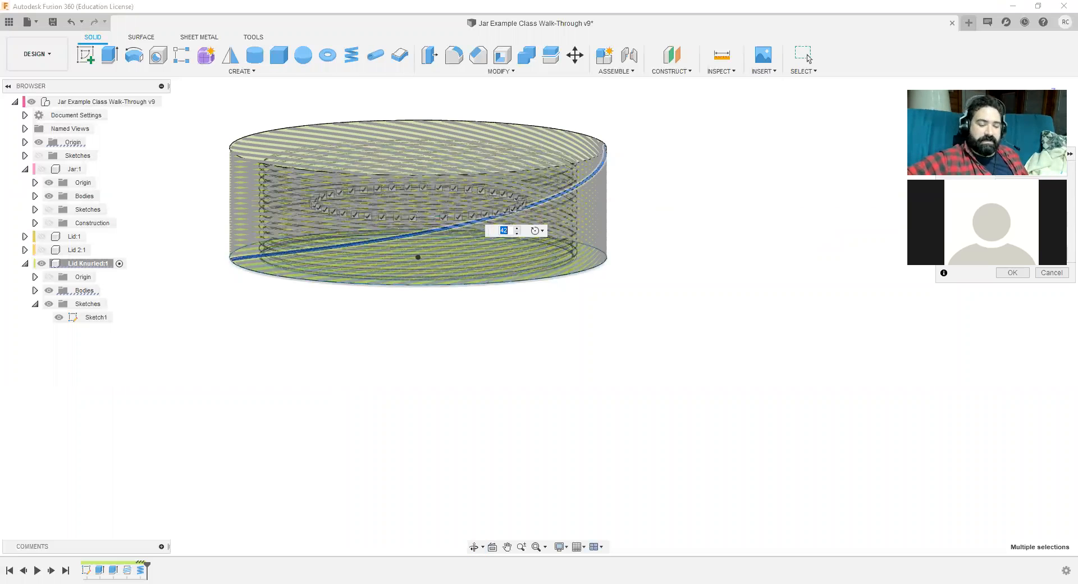
pyautogui.write('36')
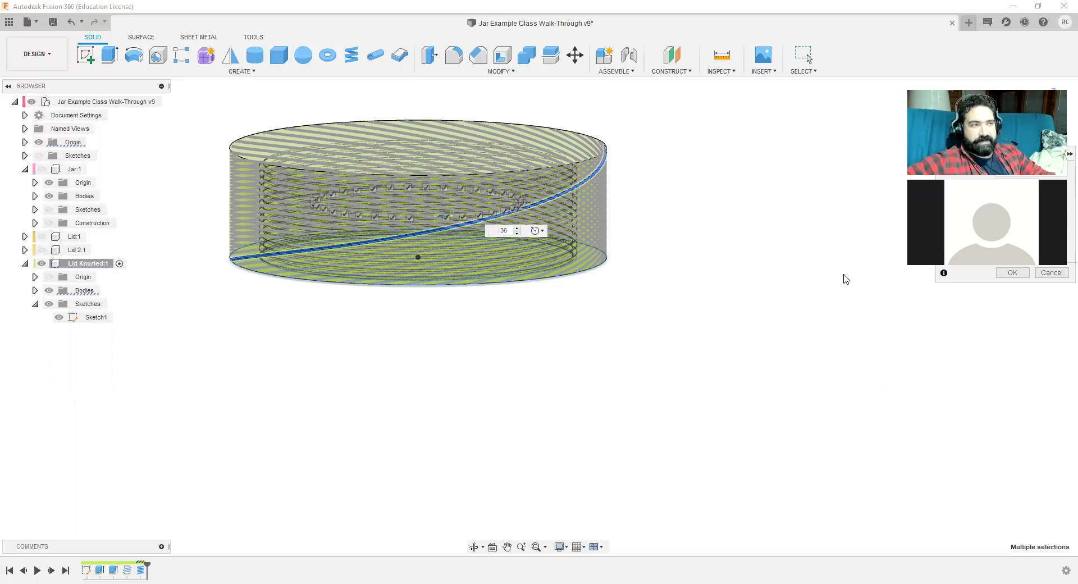
pyautogui.keyDown('shift'); pyautogui.moveTo(837, 275); pyautogui.dragTo(825, 300, button='middle'); pyautogui.keyUp('shift')
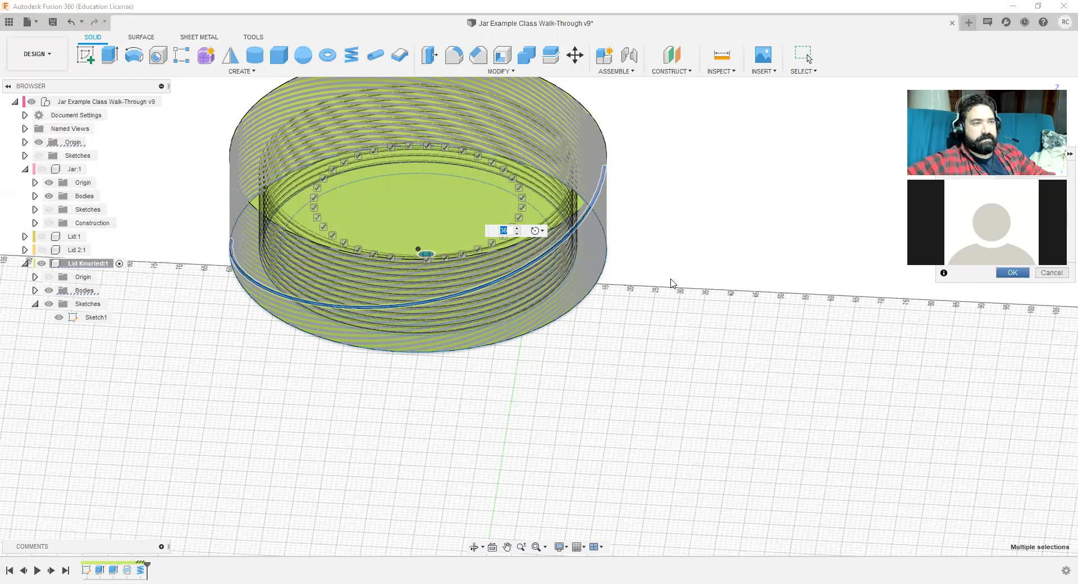
pyautogui.press('Return')
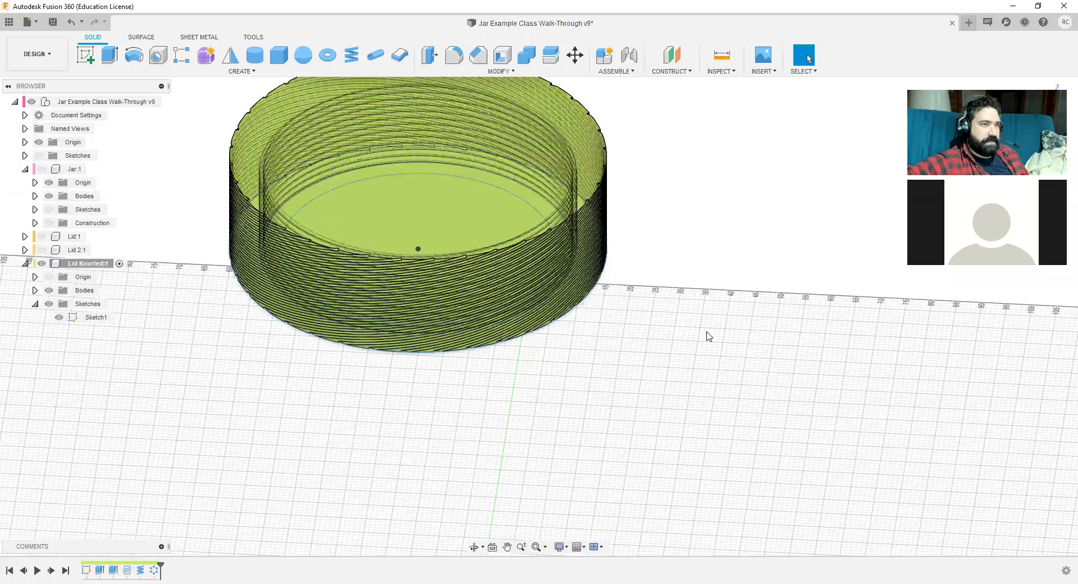
# Step: Inspect the patterned grooves on the lid, and roll the design history back to just before the circular pattern
pyautogui.scroll(3, 648, 376)
pyautogui.keyDown('shift'); pyautogui.moveTo(648, 376); pyautogui.dragTo(620, 343, button='middle'); pyautogui.keyUp('shift')
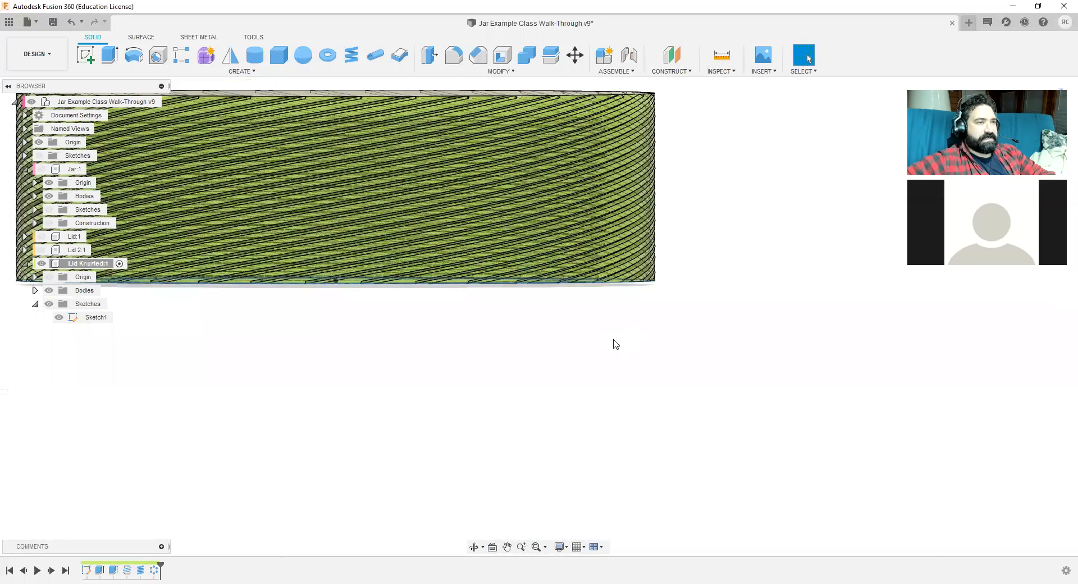
pyautogui.scroll(-3, 387, 410)
pyautogui.keyDown('shift'); pyautogui.moveTo(641, 364); pyautogui.dragTo(661, 375, button='middle'); pyautogui.keyUp('shift')
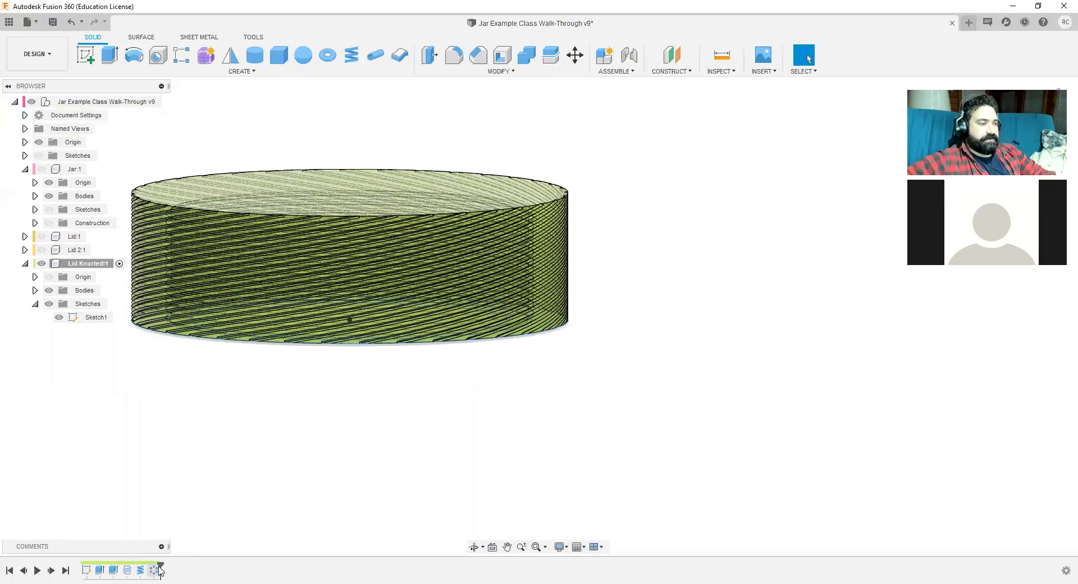
pyautogui.moveTo(160, 570); pyautogui.dragTo(147, 572)
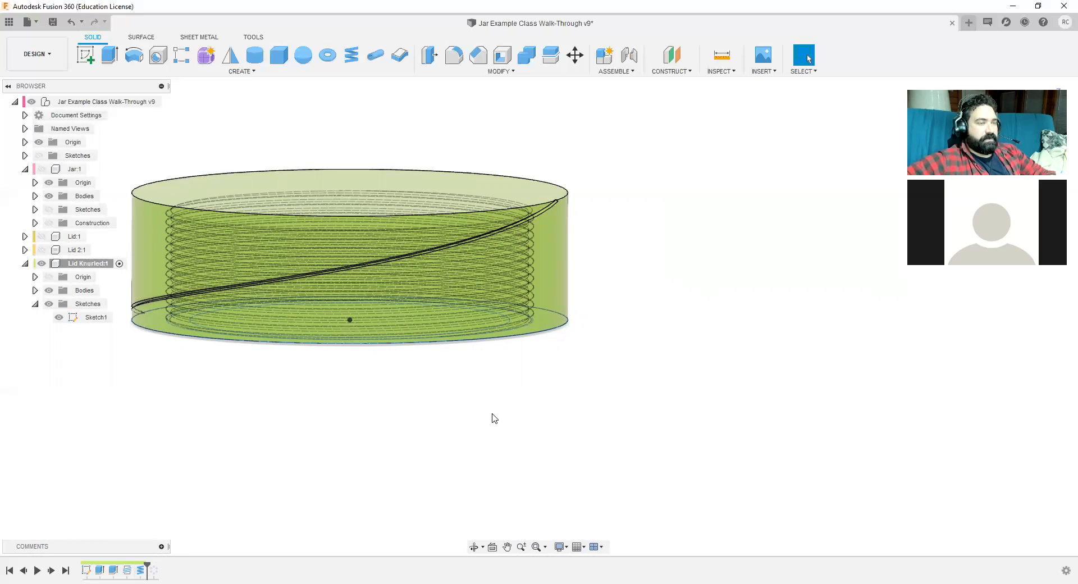
# Step: Start a Mirror of faces and select the two long faces of the coil groove on the lid
pyautogui.moveTo(472, 414); pyautogui.dragTo(513, 426, button='middle')
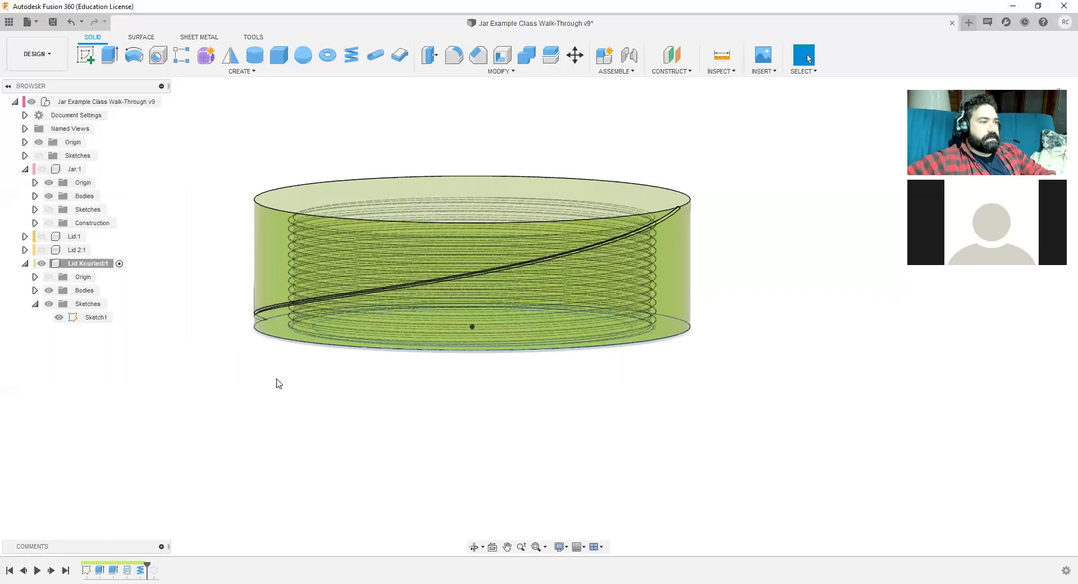
pyautogui.click(231, 56)
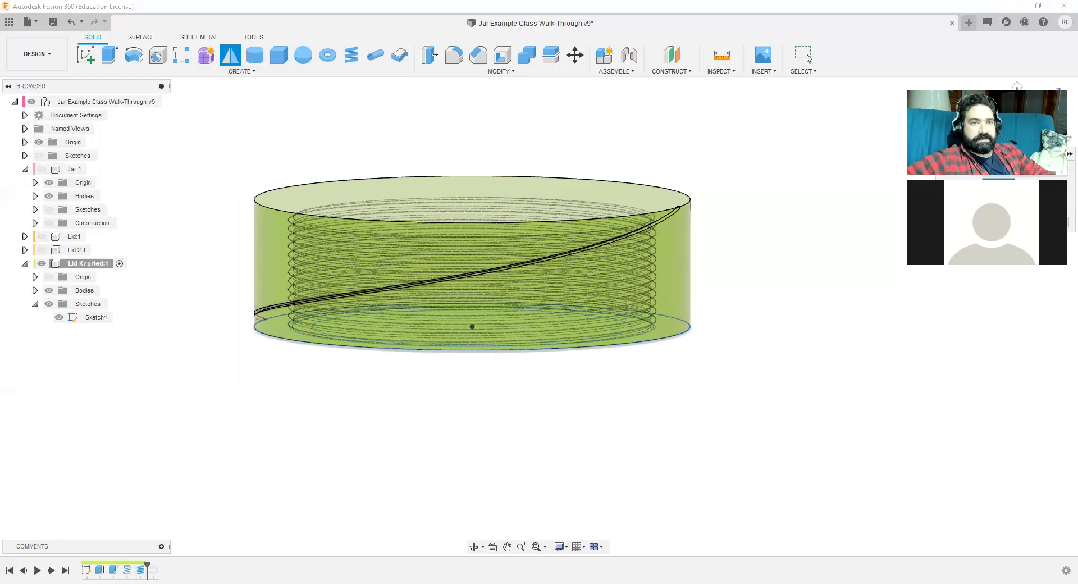
pyautogui.scroll(3, 226, 335)
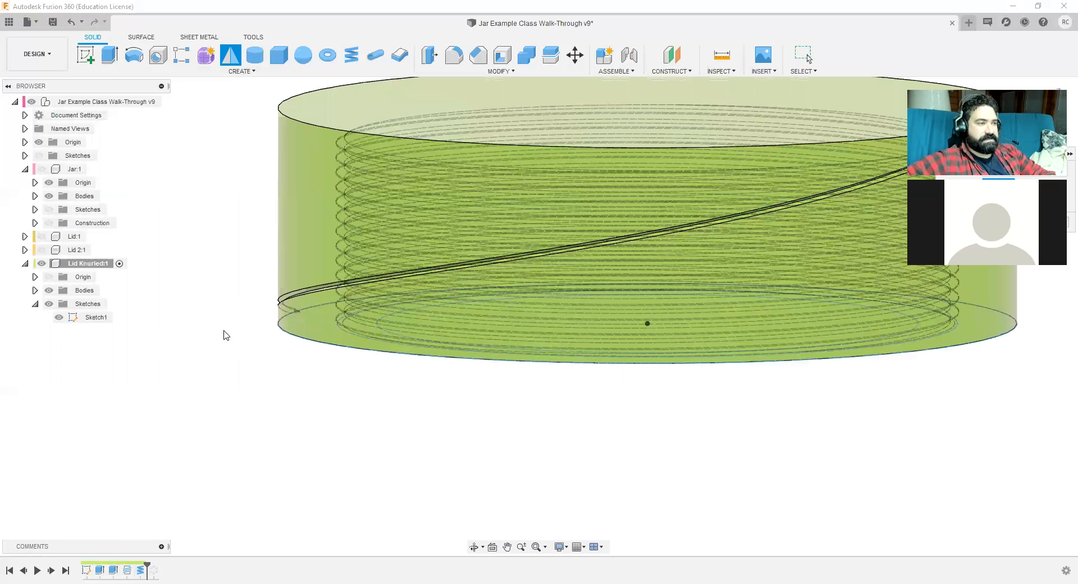
pyautogui.keyDown('shift'); pyautogui.moveTo(226, 335); pyautogui.dragTo(282, 354, button='middle'); pyautogui.keyUp('shift')
pyautogui.scroll(6, 305, 354)
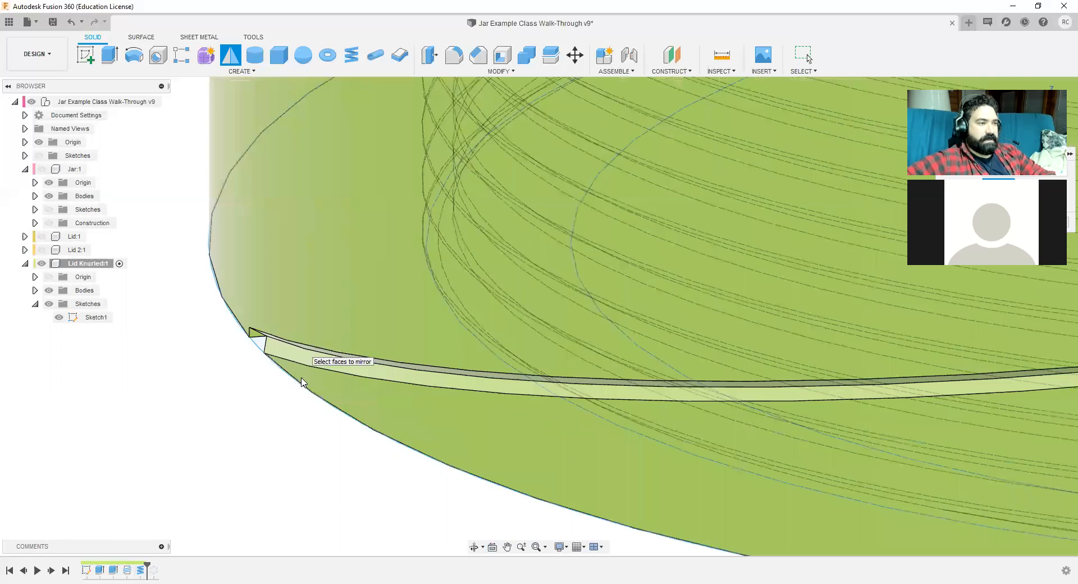
pyautogui.moveTo(282, 437)
pyautogui.keyDown('shift'); pyautogui.mouseDown(button='middle')
pyautogui.moveTo(283, 428)
pyautogui.moveTo(264, 433)
pyautogui.mouseUp(button='middle'); pyautogui.keyUp('shift')
pyautogui.click(277, 391)
pyautogui.keyDown('shift'); pyautogui.click(265, 400); pyautogui.keyUp('shift')
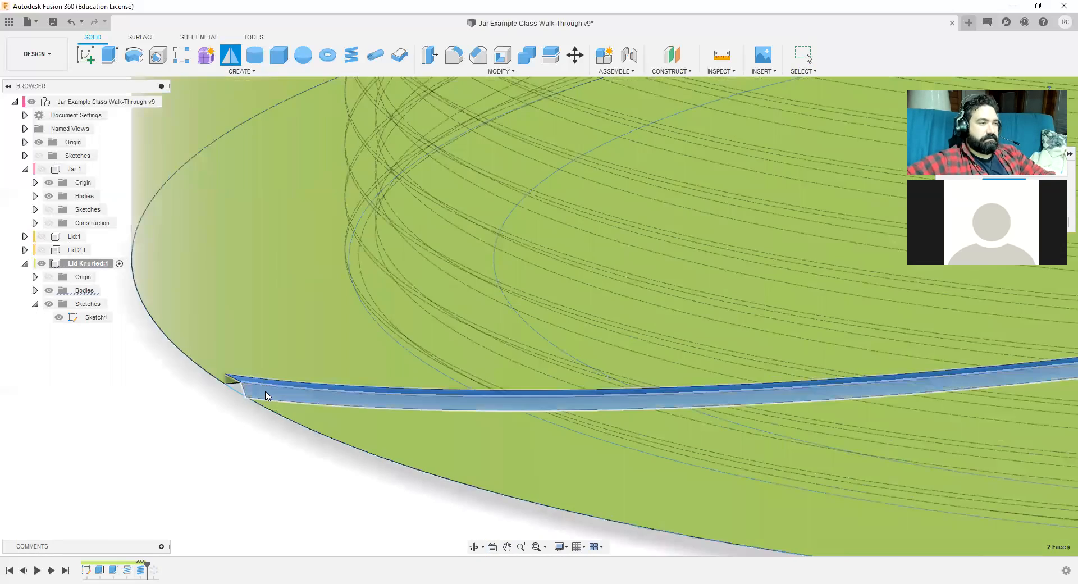
# Step: Mirror the groove faces about the vertical origin plane spanned by the red and blue axes, creating the opposite-handed groove
pyautogui.scroll(-3, 514, 423)
pyautogui.moveTo(824, 353); pyautogui.dragTo(473, 343, button='middle')
pyautogui.scroll(-5, 842, 325)
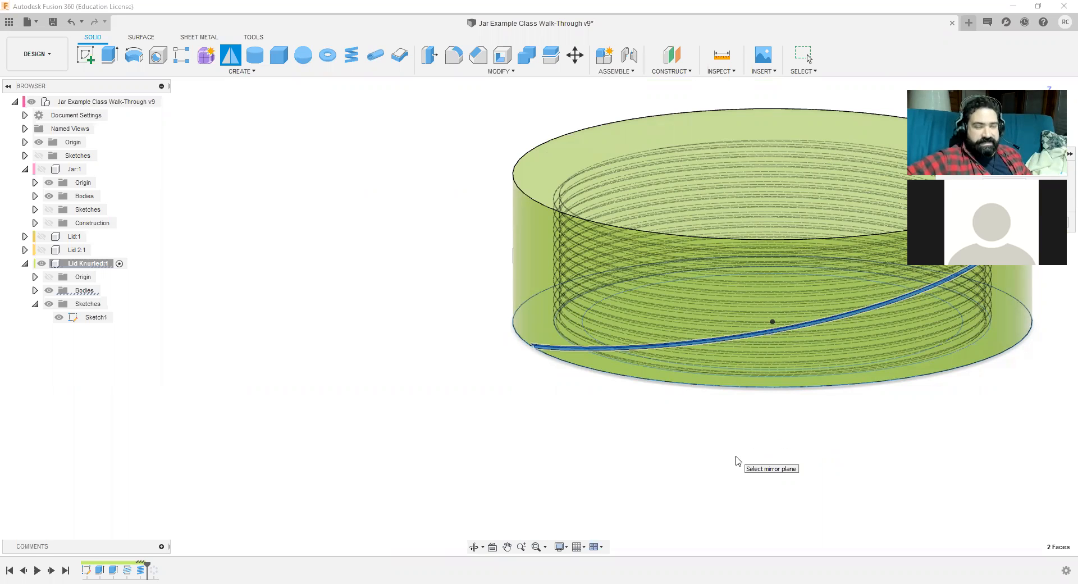
pyautogui.scroll(-5, 736, 457)
pyautogui.moveTo(966, 554); pyautogui.dragTo(885, 236, button='middle')
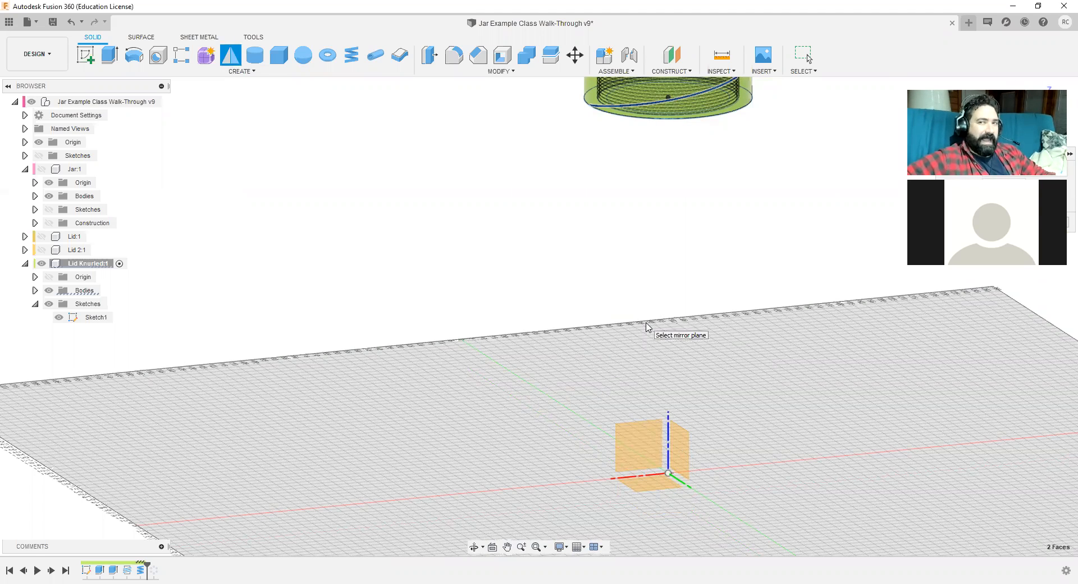
pyautogui.keyDown('shift'); pyautogui.moveTo(663, 206); pyautogui.dragTo(712, 272, button='middle'); pyautogui.keyUp('shift')
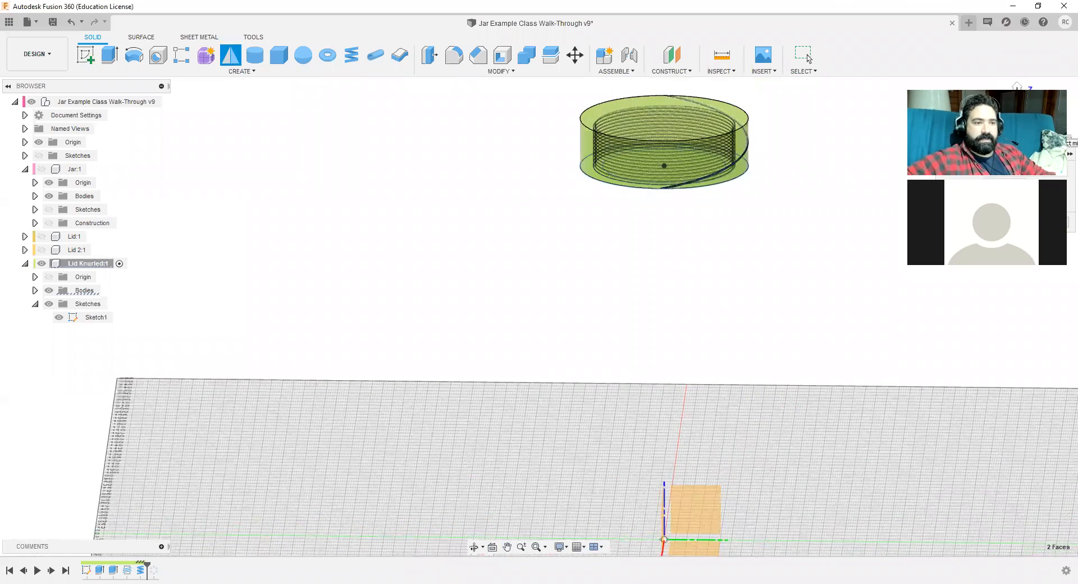
pyautogui.click(1041, 119)
pyautogui.keyDown('shift'); pyautogui.moveTo(812, 413); pyautogui.dragTo(650, 510, button='middle'); pyautogui.keyUp('shift')
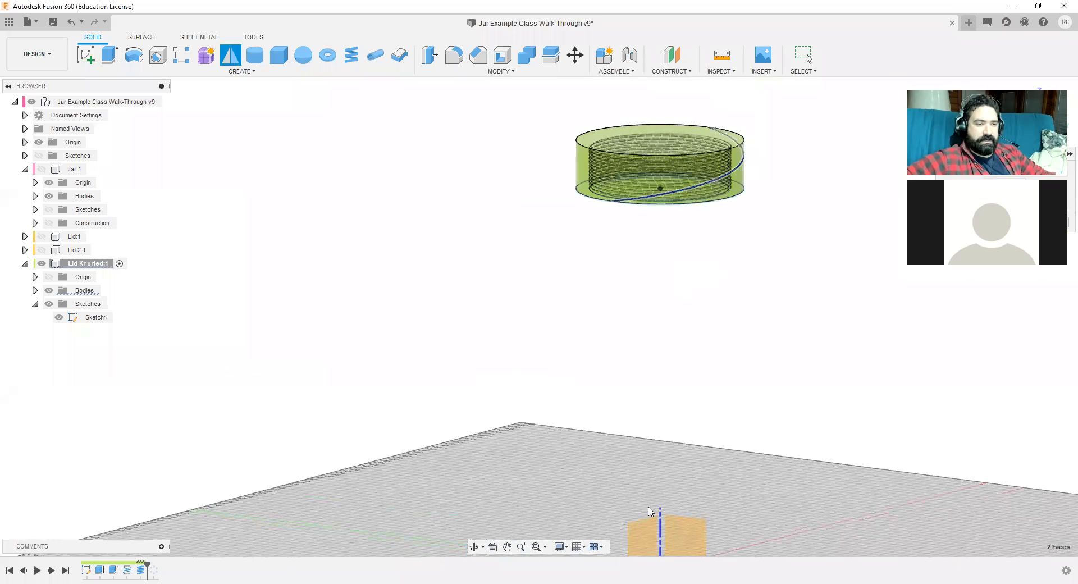
pyautogui.keyDown('shift'); pyautogui.moveTo(644, 438); pyautogui.dragTo(645, 488, button='middle'); pyautogui.keyUp('shift')
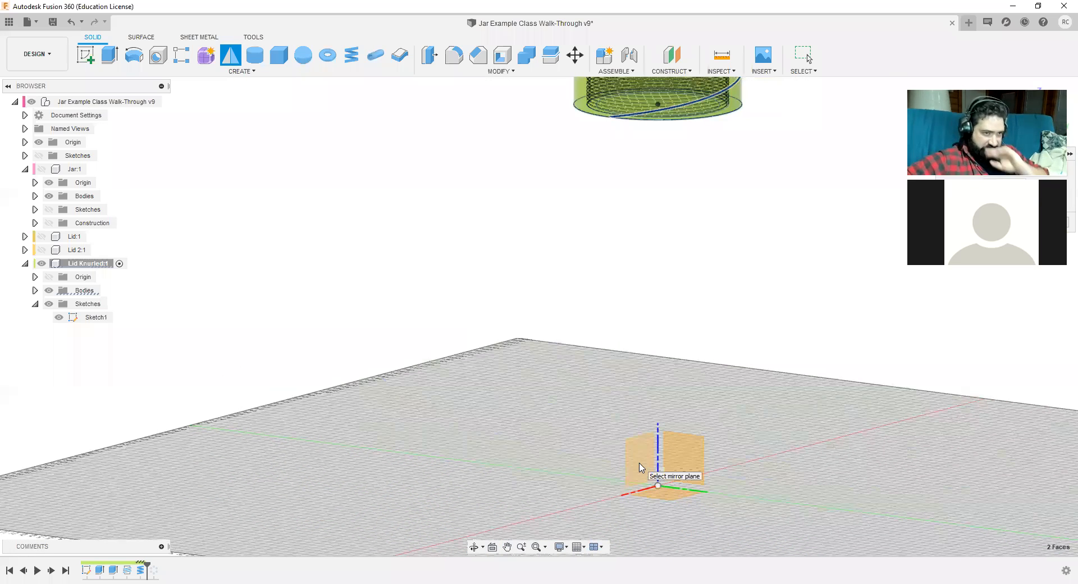
pyautogui.keyDown('shift'); pyautogui.moveTo(643, 477); pyautogui.dragTo(668, 503, button='middle'); pyautogui.keyUp('shift')
pyautogui.scroll(-5, 680, 491)
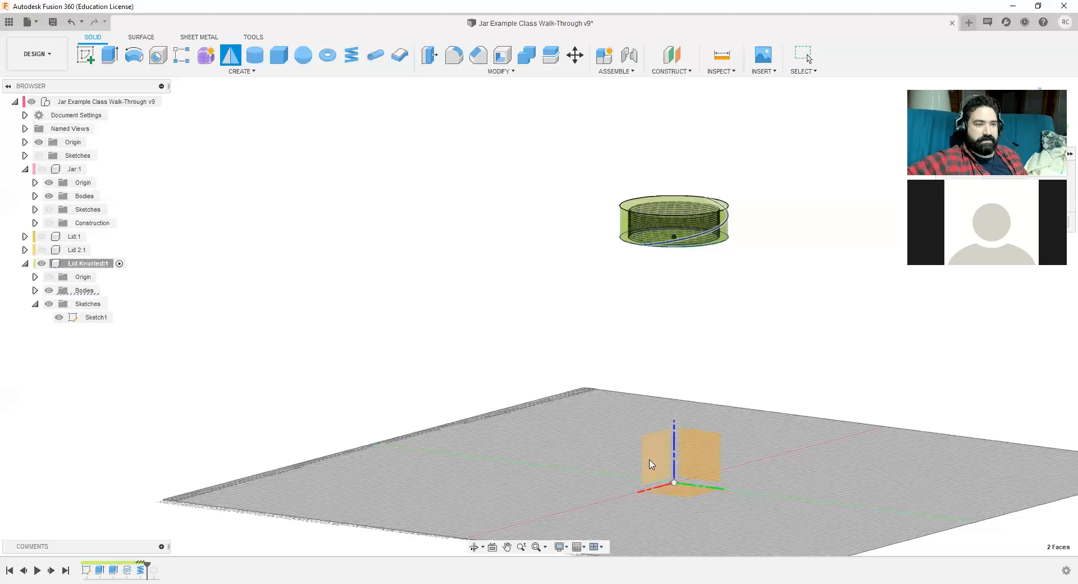
pyautogui.click(650, 467)
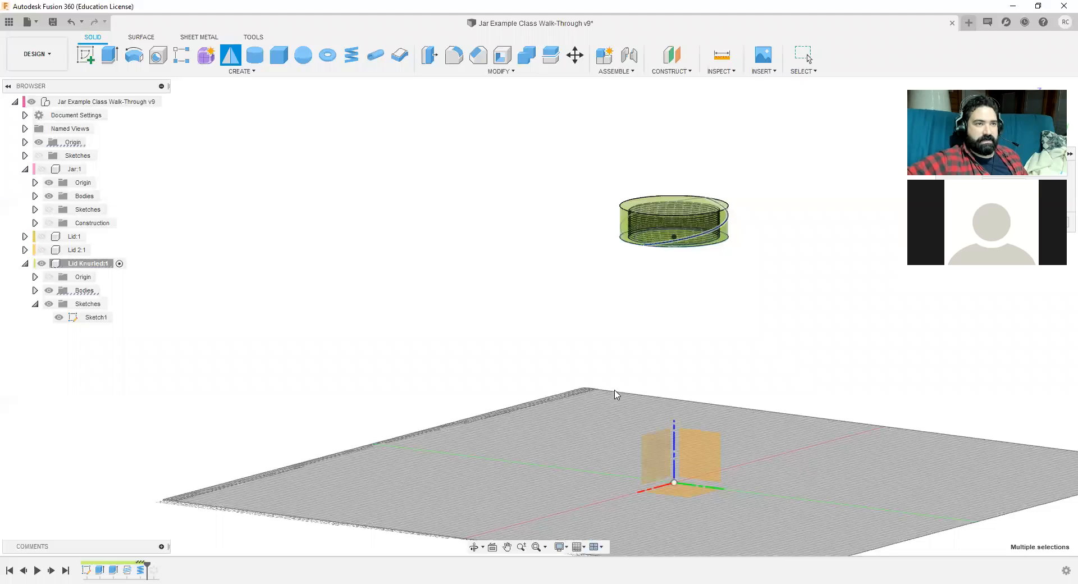
pyautogui.scroll(3, 616, 387)
pyautogui.keyDown('shift'); pyautogui.moveTo(599, 306); pyautogui.dragTo(568, 284, button='middle'); pyautogui.keyUp('shift')
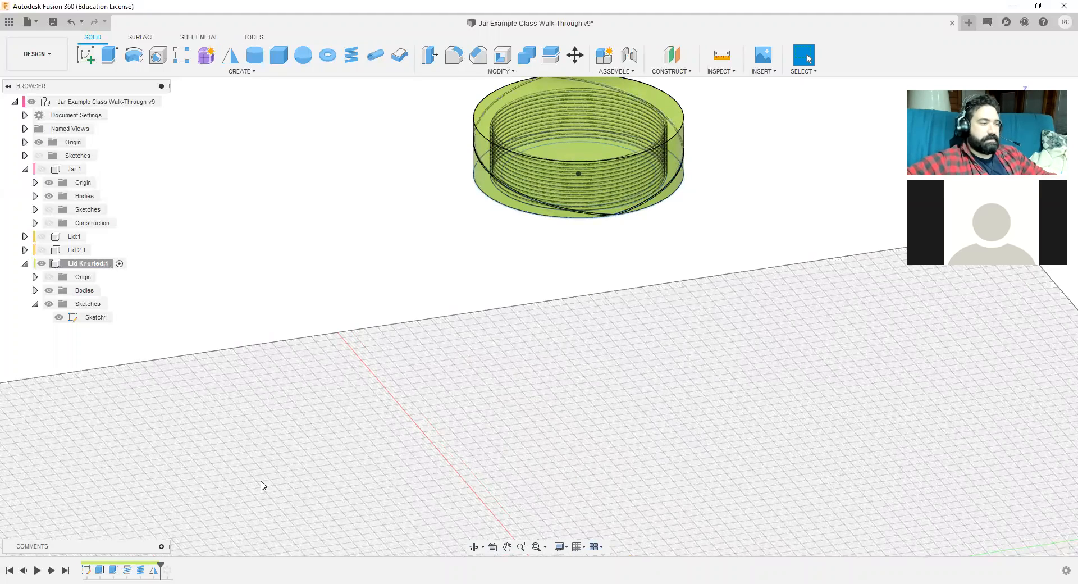
# Step: Roll the design history forward past the circular pattern and examine the grooves around the lid
pyautogui.moveTo(148, 564); pyautogui.dragTo(175, 563)
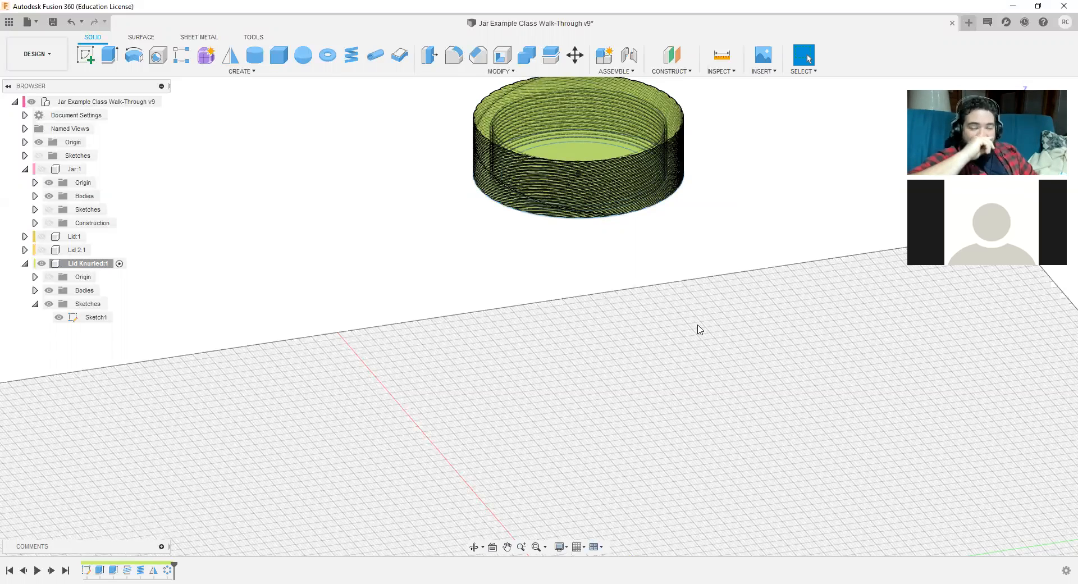
pyautogui.scroll(4, 631, 272)
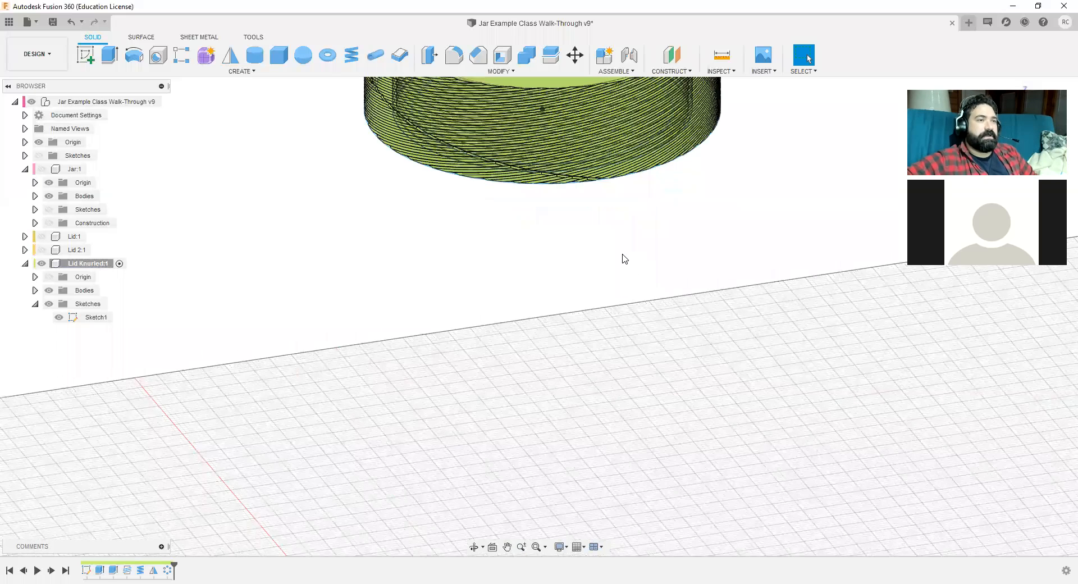
pyautogui.moveTo(660, 274); pyautogui.dragTo(677, 388, button='middle')
pyautogui.scroll(4, 611, 349)
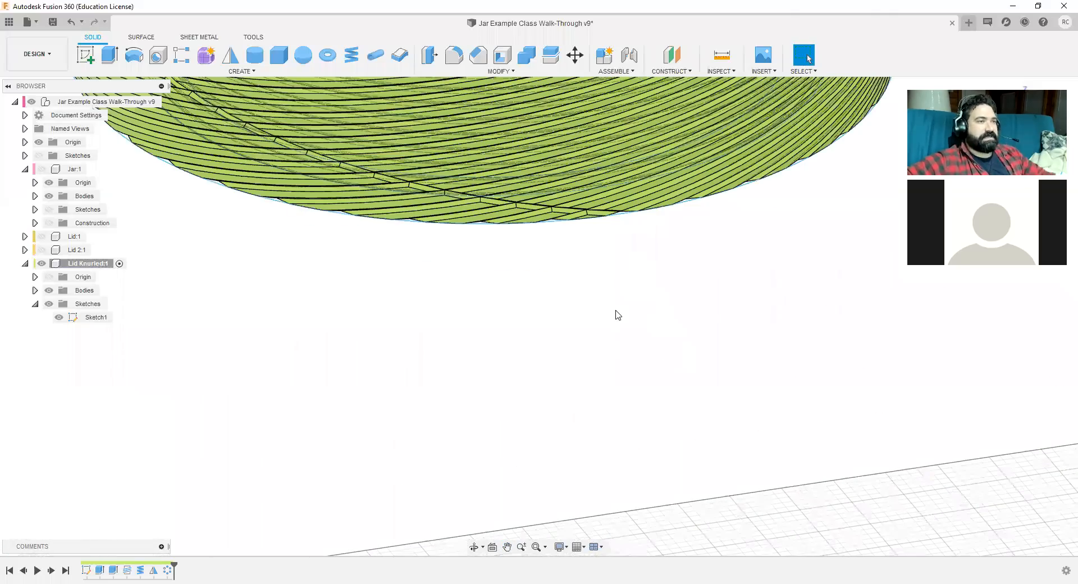
pyautogui.moveTo(625, 314)
pyautogui.keyDown('shift'); pyautogui.mouseDown(button='middle')
pyautogui.moveTo(629, 299)
pyautogui.moveTo(628, 310)
pyautogui.mouseUp(button='middle'); pyautogui.keyUp('shift')
pyautogui.scroll(-5, 628, 311)
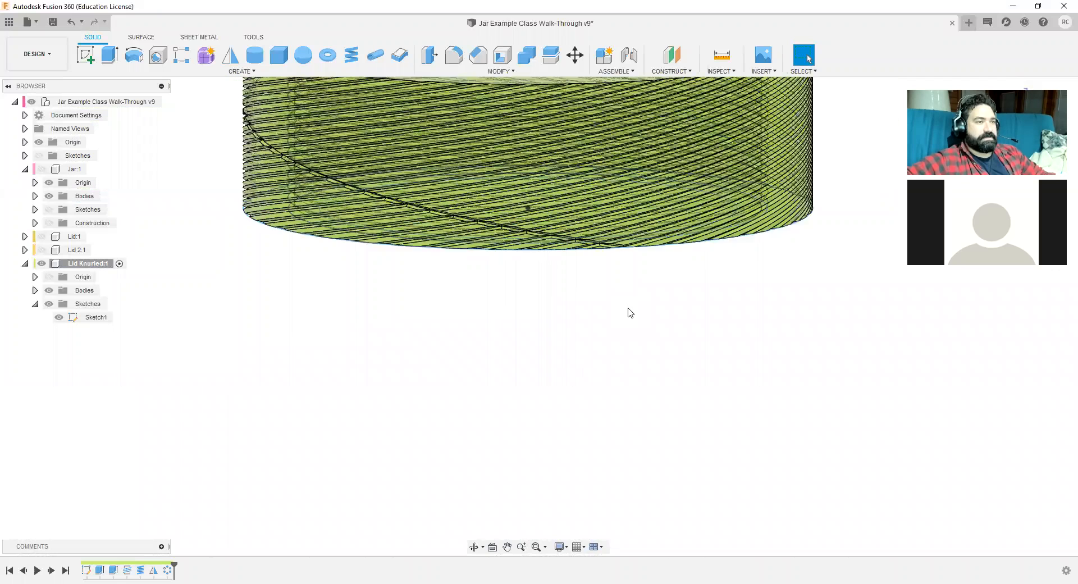
# Step: Edit the existing circular pattern and reselect the long faces of both the original and the mirrored groove as its objects
pyautogui.rightClick(167, 571)
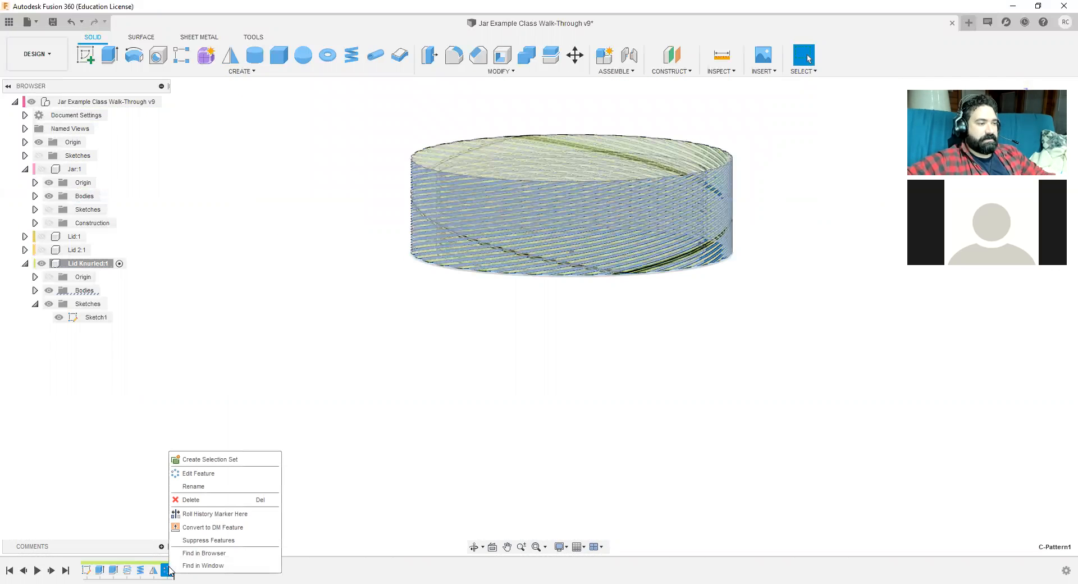
pyautogui.click(209, 479)
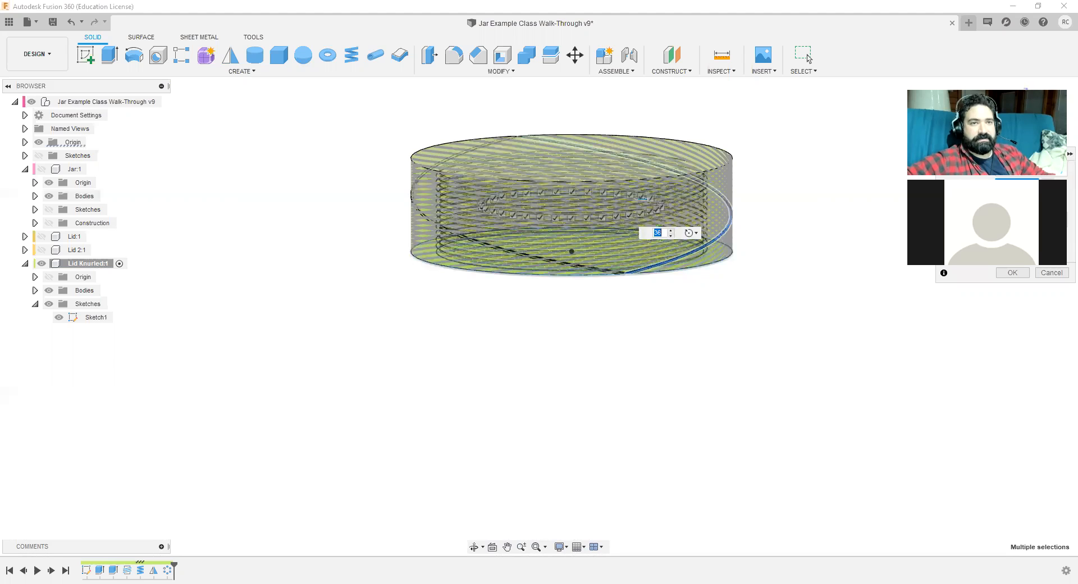
pyautogui.press('Return')
pyautogui.scroll(5, 650, 337)
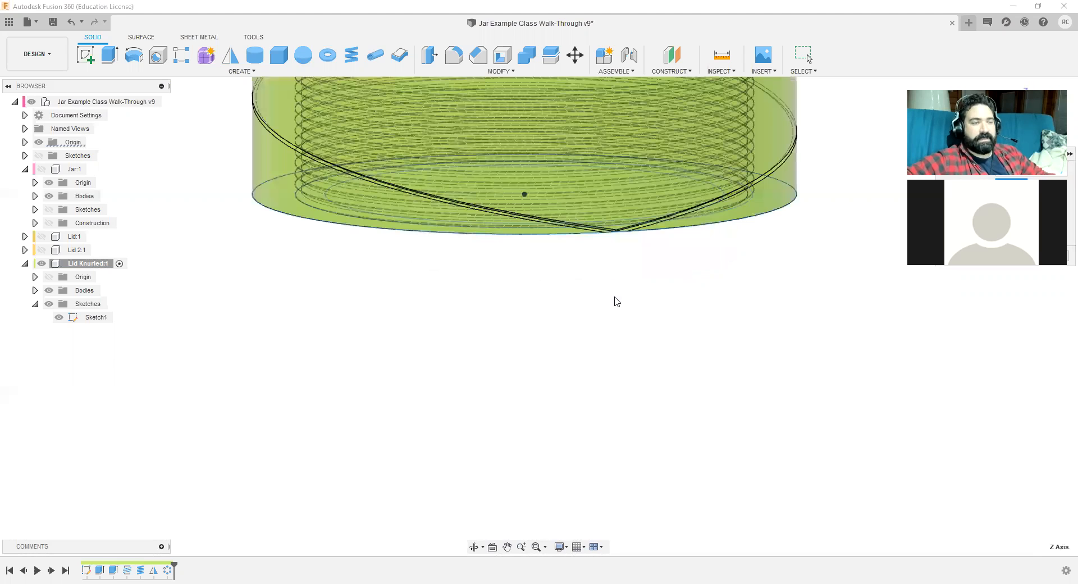
pyautogui.scroll(4, 631, 281)
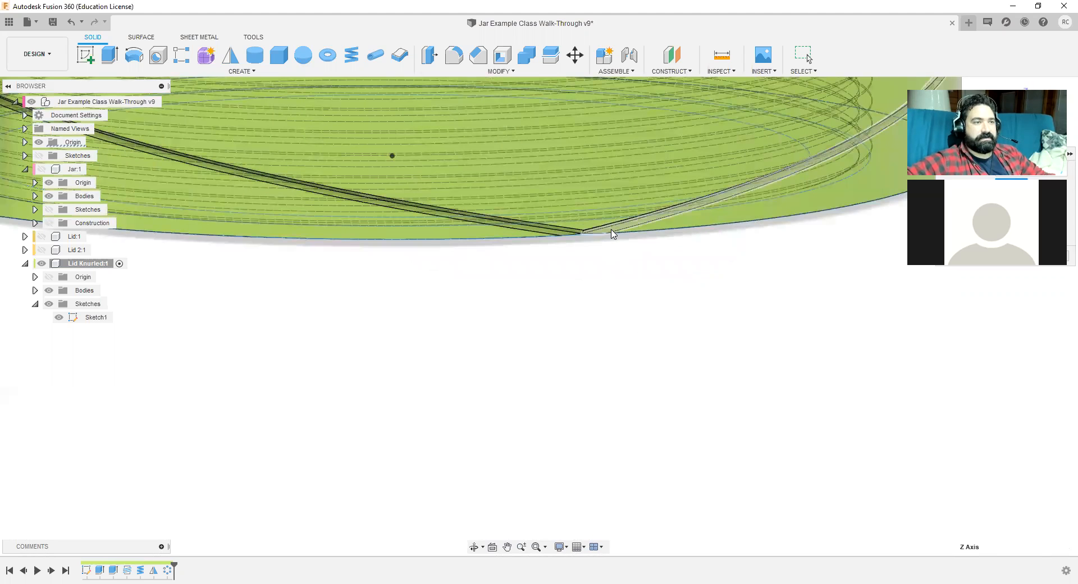
pyautogui.click(612, 225)
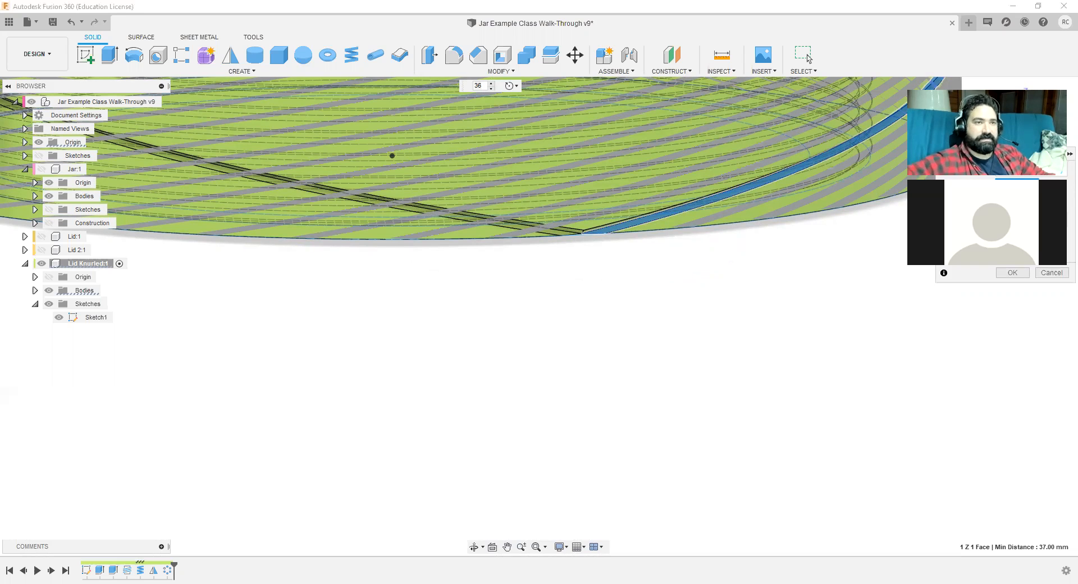
pyautogui.press('BackSpace')
pyautogui.scroll(3, 611, 259)
pyautogui.keyDown('shift'); pyautogui.moveTo(601, 261); pyautogui.dragTo(601, 243, button='middle'); pyautogui.keyUp('shift')
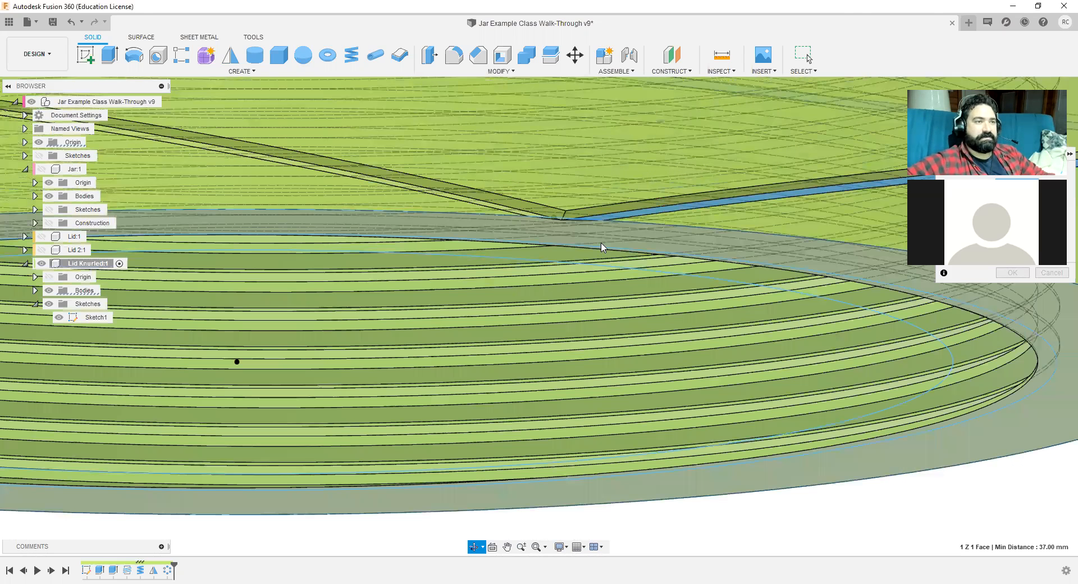
pyautogui.click(598, 211)
pyautogui.keyDown('shift'); pyautogui.moveTo(569, 291); pyautogui.dragTo(519, 446, button='middle'); pyautogui.keyUp('shift')
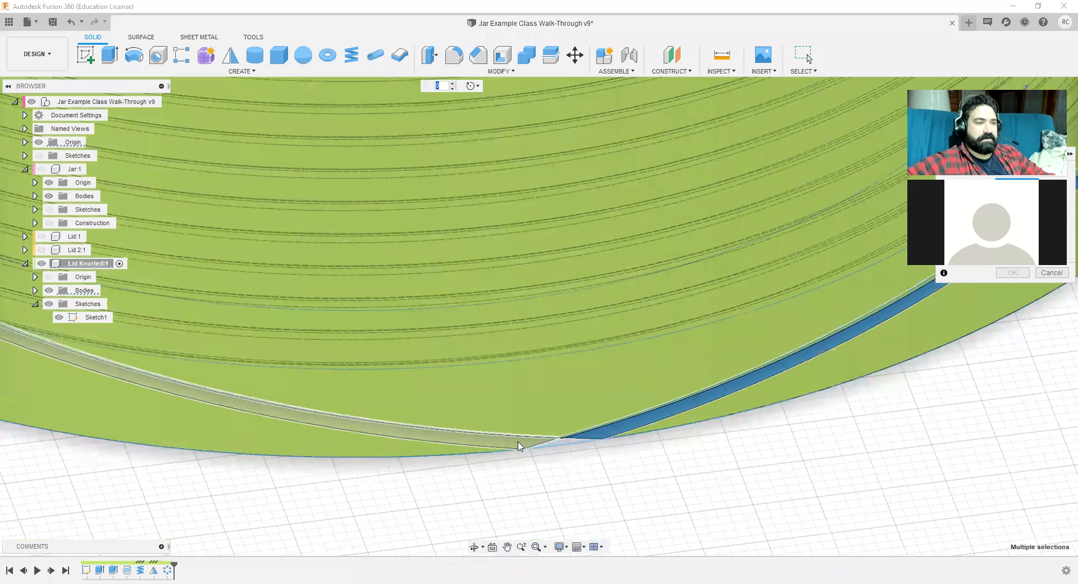
pyautogui.click(518, 446)
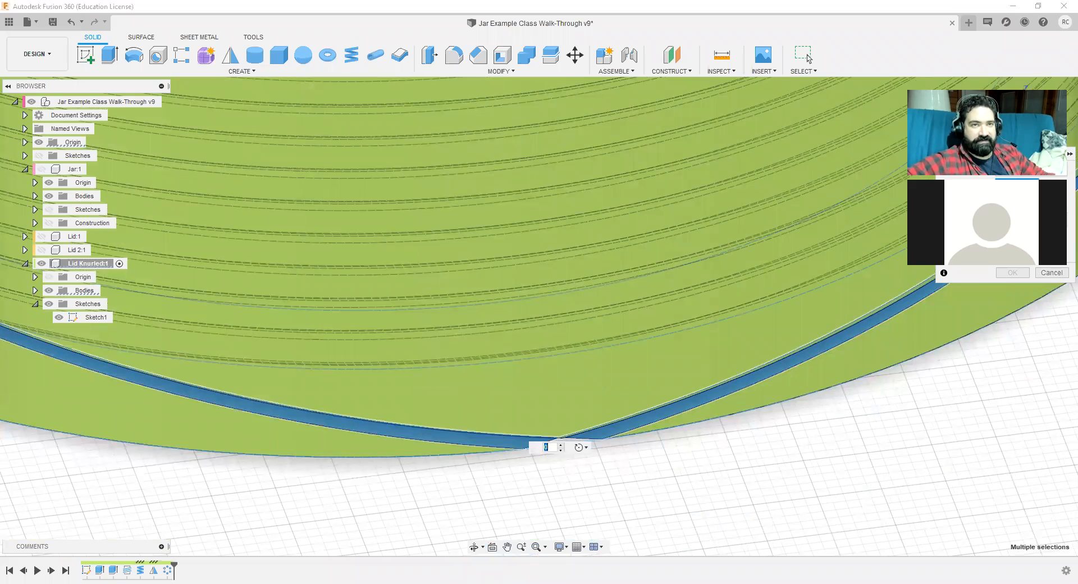
# Step: Try quantities of 3 and 20 for the circular pattern of the crossing grooves
pyautogui.scroll(-5, 852, 479)
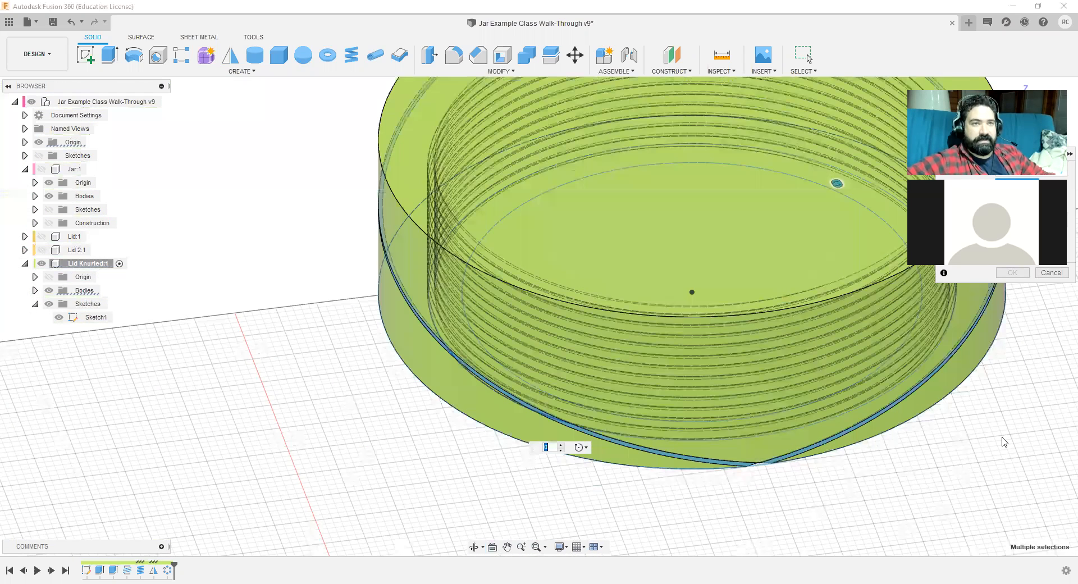
pyautogui.moveTo(956, 360); pyautogui.dragTo(906, 277, button='middle')
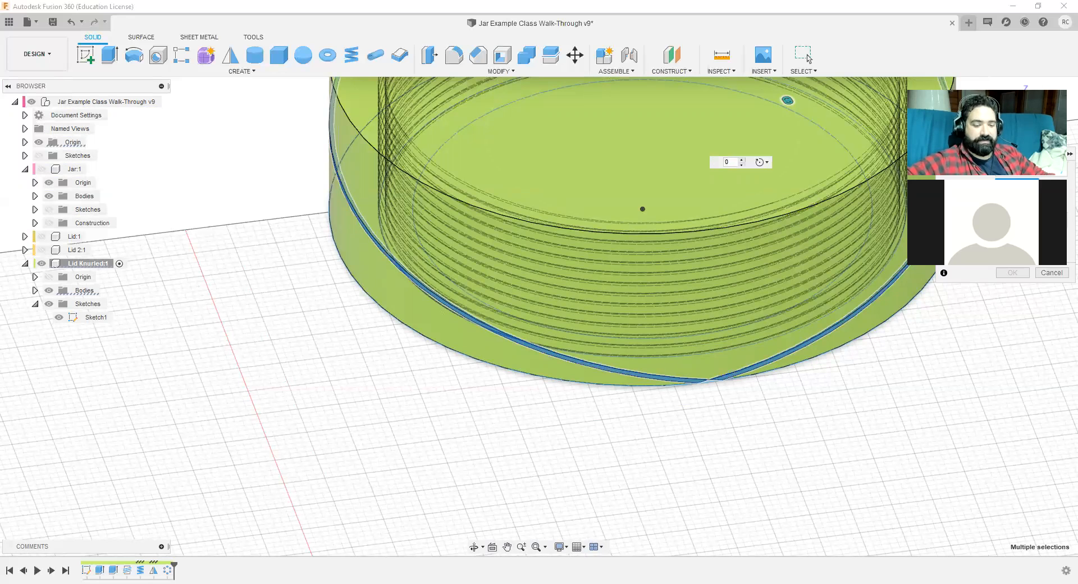
pyautogui.write('3')
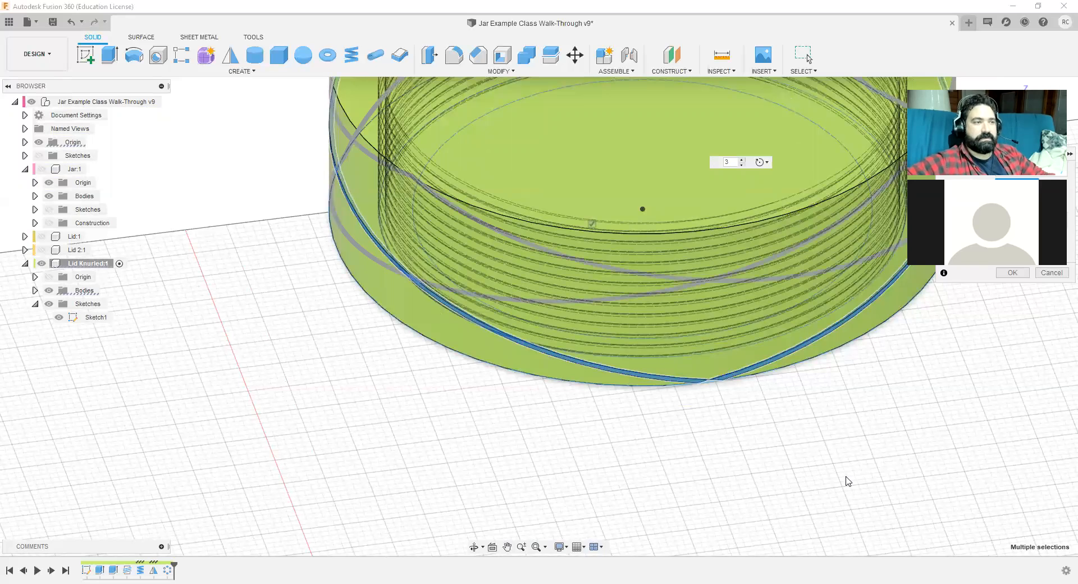
pyautogui.keyDown('shift'); pyautogui.moveTo(821, 421); pyautogui.dragTo(662, 480, button='middle'); pyautogui.keyUp('shift')
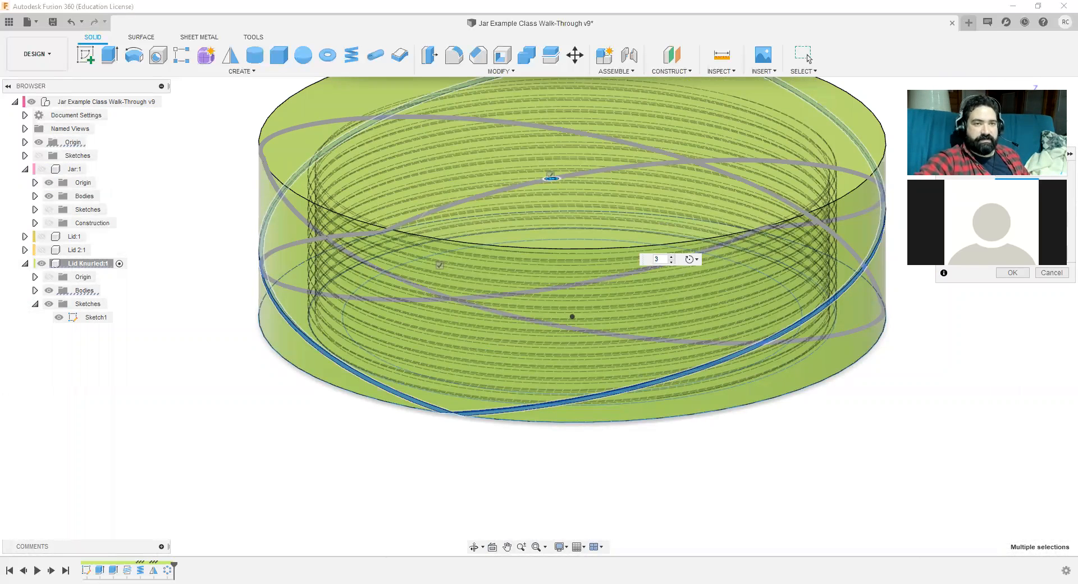
pyautogui.press('BackSpace')
pyautogui.write('20')
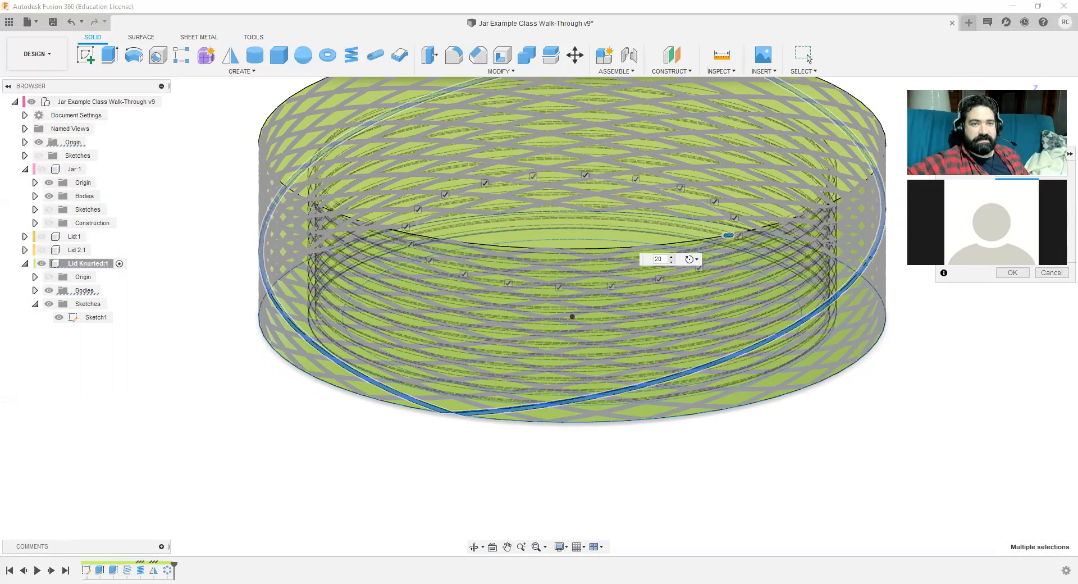
# Step: Set the circular pattern's quantity to 25 and apply it to form the crossed knurling around the lid
pyautogui.press('BackSpace')
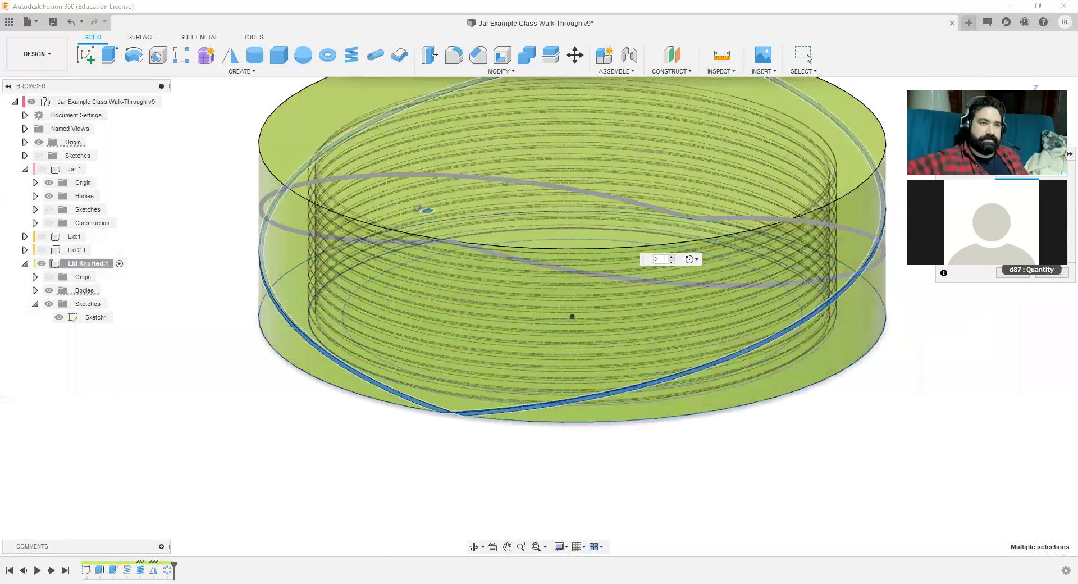
pyautogui.write('5')
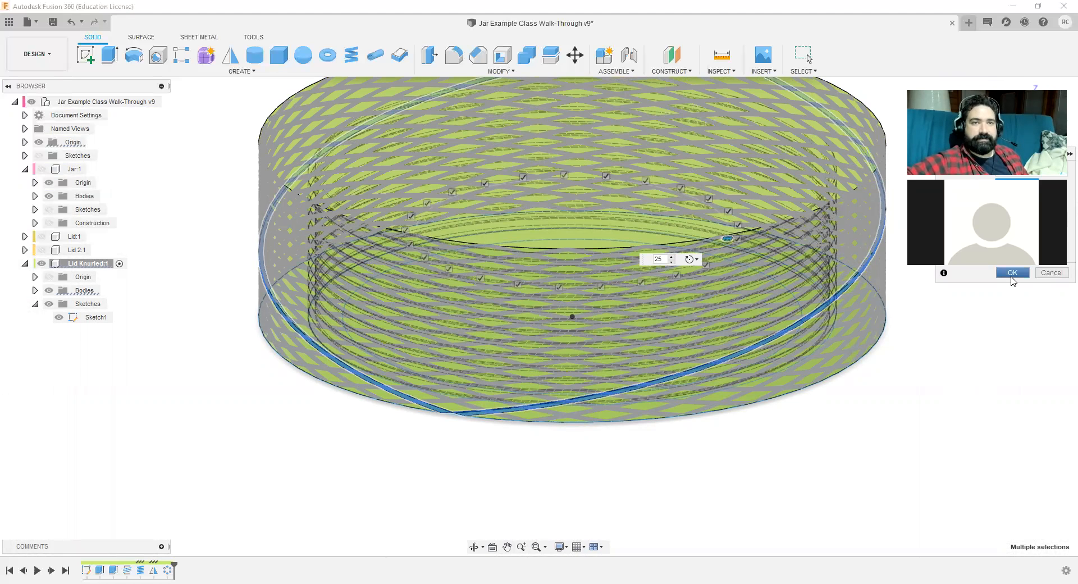
pyautogui.click(1012, 275)
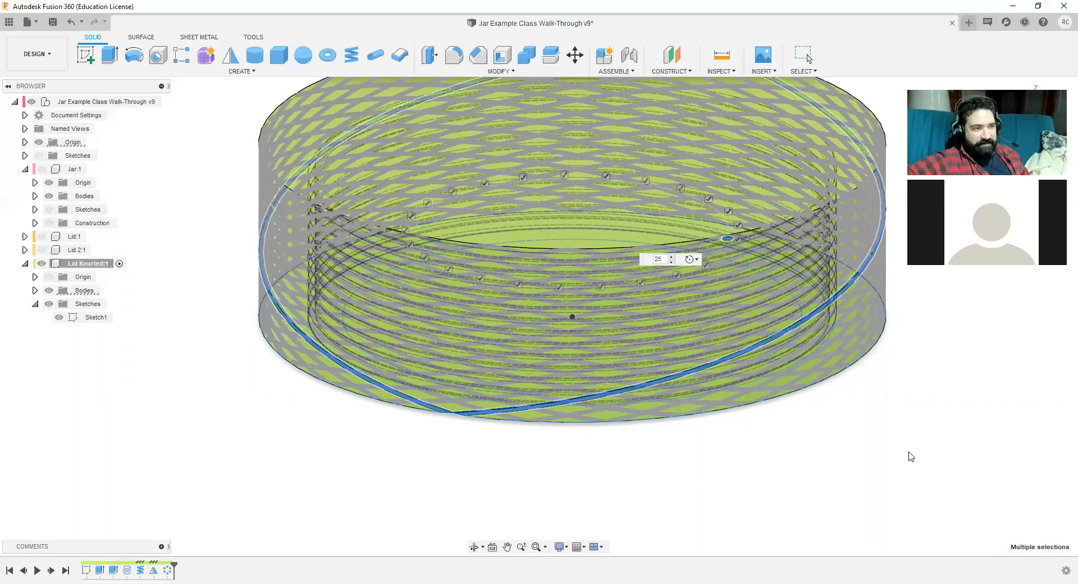
pyautogui.press('Return')
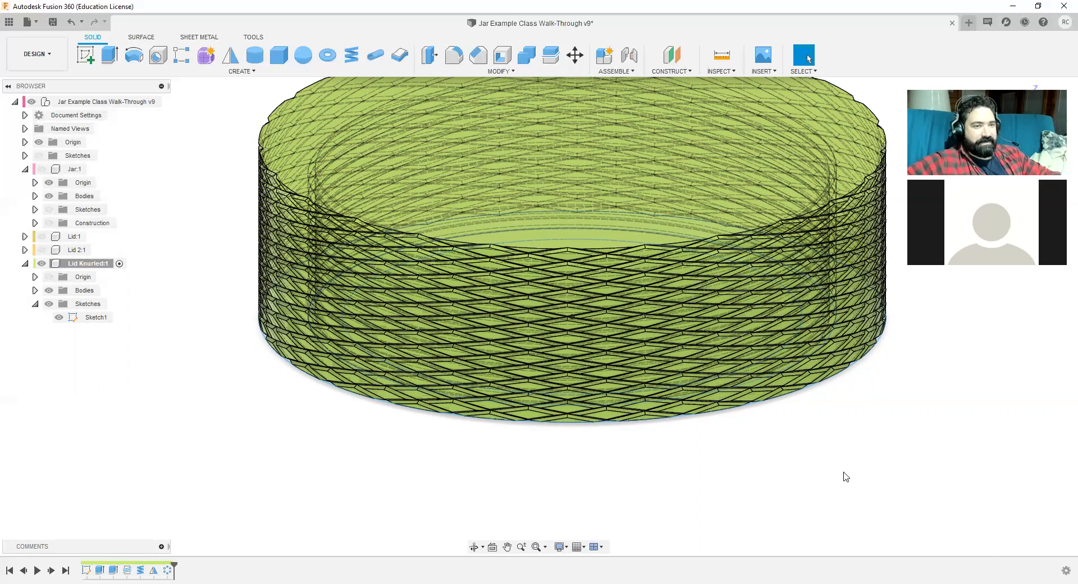
# Step: Save the design with the version description User Saved
pyautogui.hotkey('ctrl', 's')
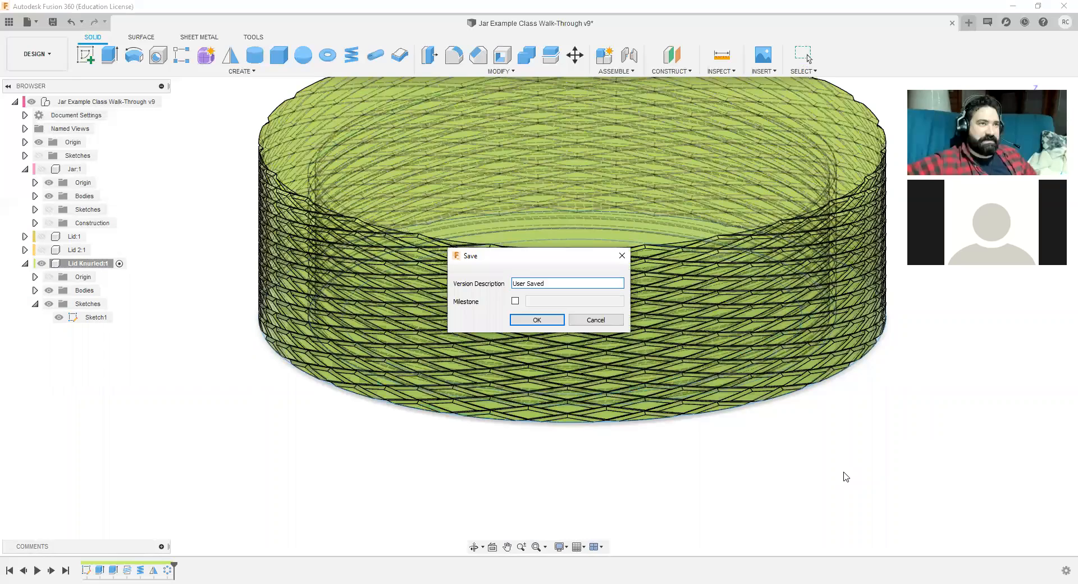
pyautogui.press('Return')
pyautogui.moveTo(779, 460); pyautogui.dragTo(710, 466, button='middle')
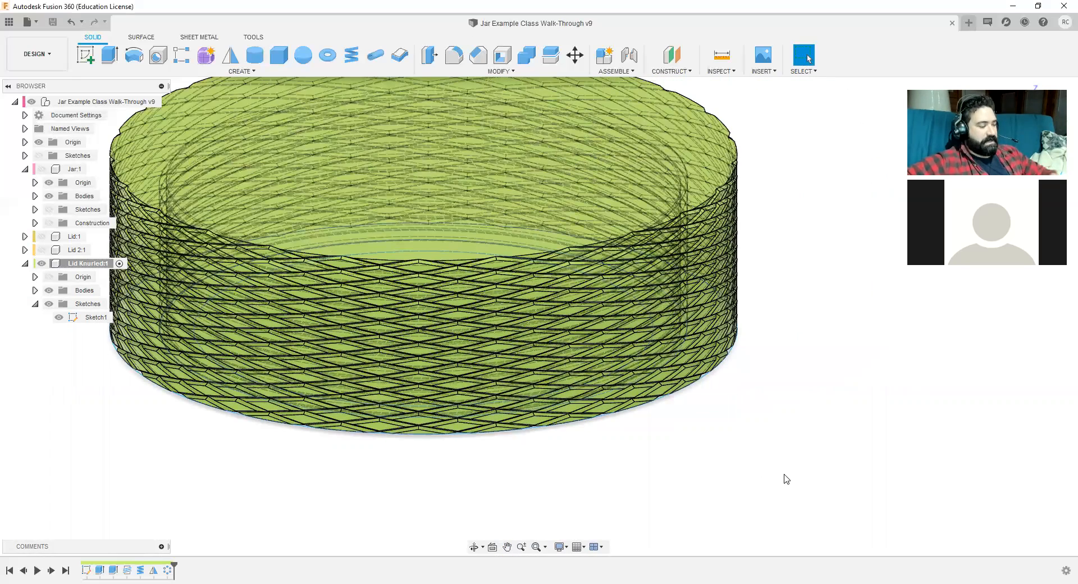
pyautogui.keyDown('shift'); pyautogui.moveTo(807, 481); pyautogui.dragTo(675, 488, button='middle'); pyautogui.keyUp('shift')
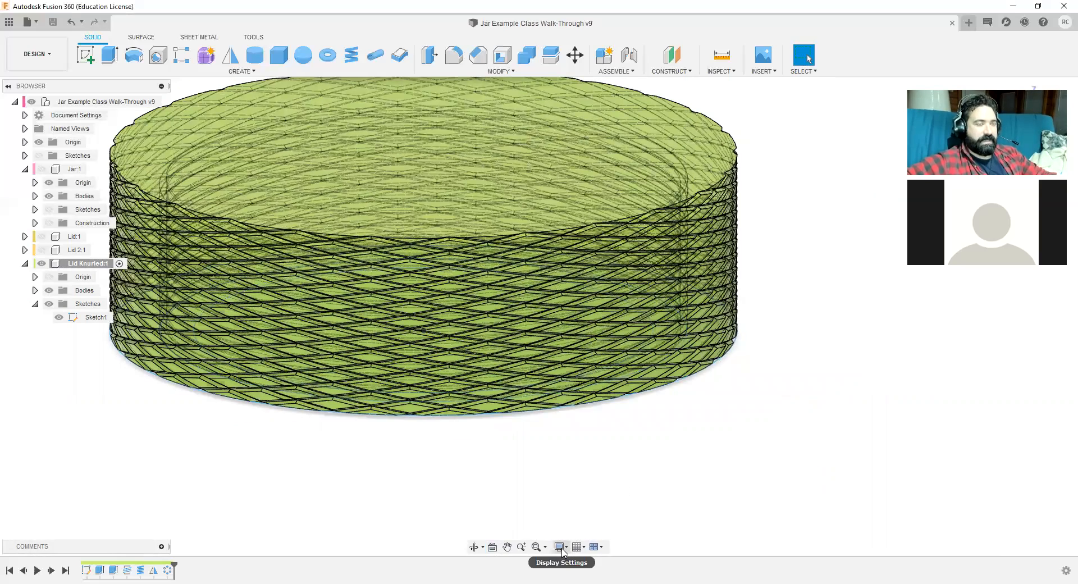
# Step: Switch the model's visual style to Shaded to view the knurled lid without edge lines
pyautogui.click(562, 548)
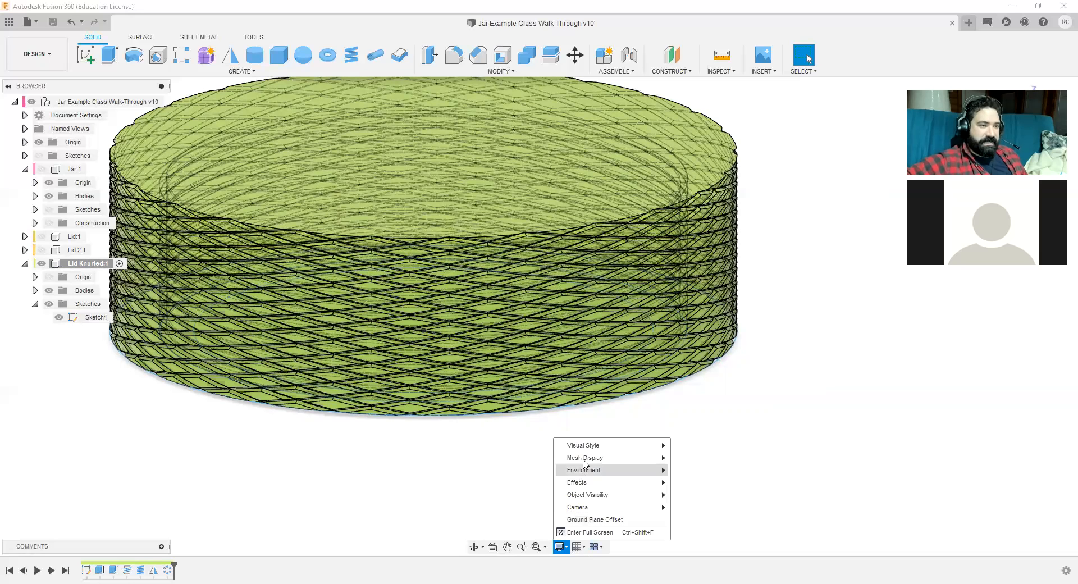
pyautogui.moveTo(597, 445)
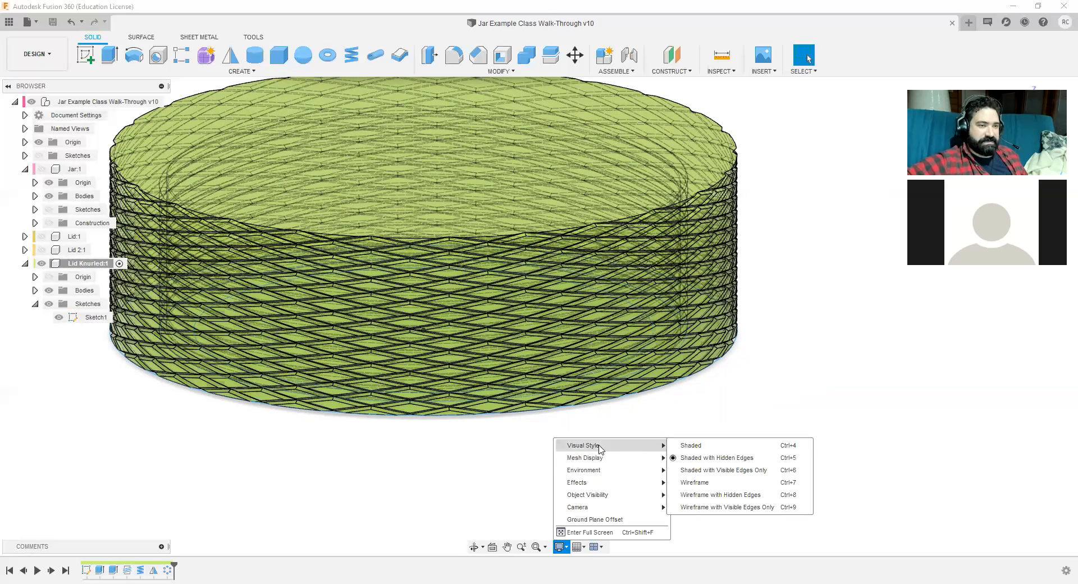
pyautogui.click(692, 445)
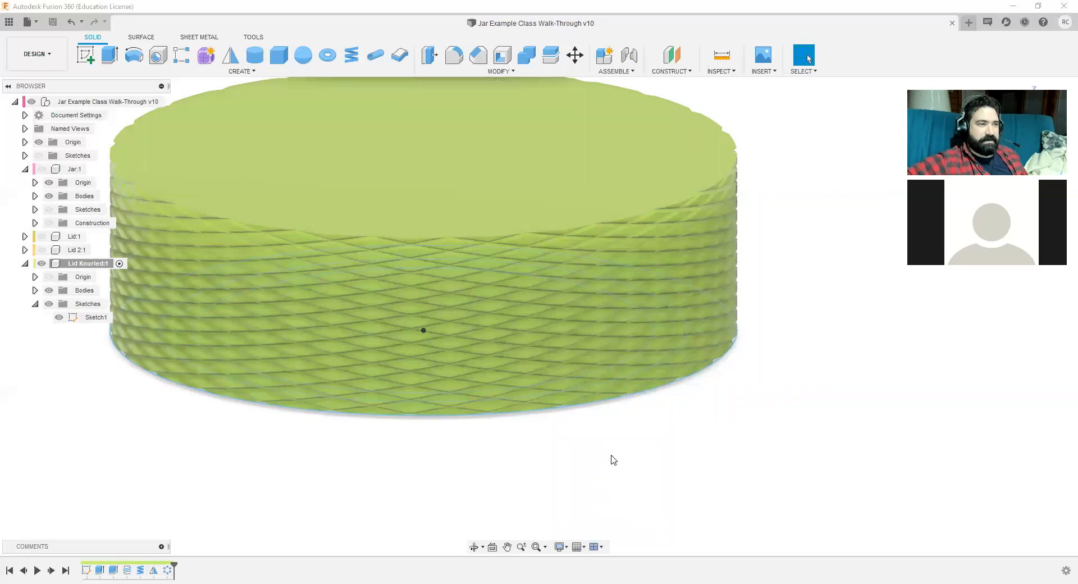
pyautogui.middleClick(612, 456)
pyautogui.middleClick(612, 456)
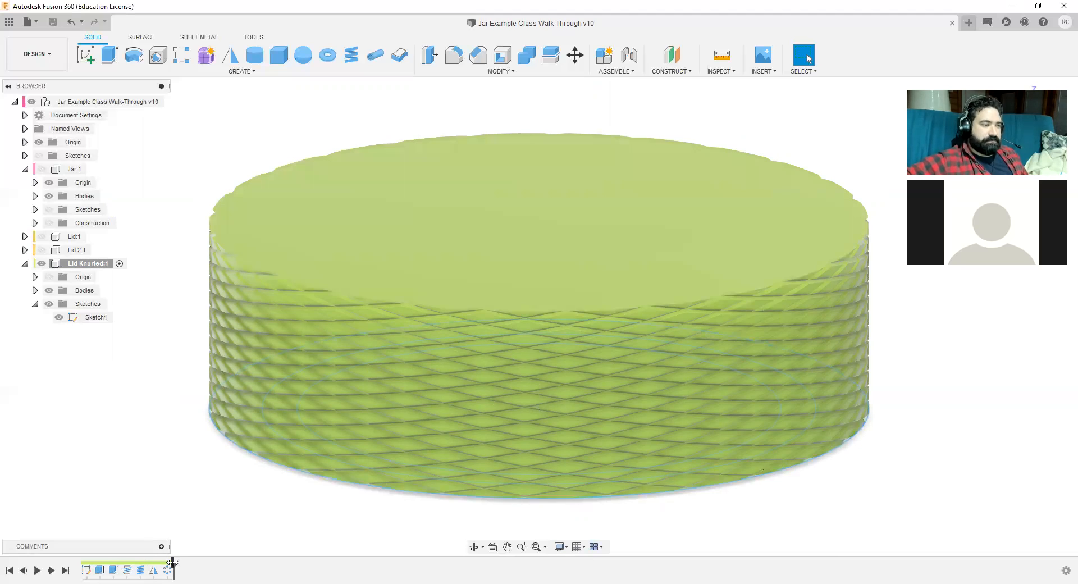
# Step: Roll the history back to just after the thread and chamfer the lid's upper and lower outer edges by 1.5 mm
pyautogui.moveTo(172, 564); pyautogui.dragTo(133, 568)
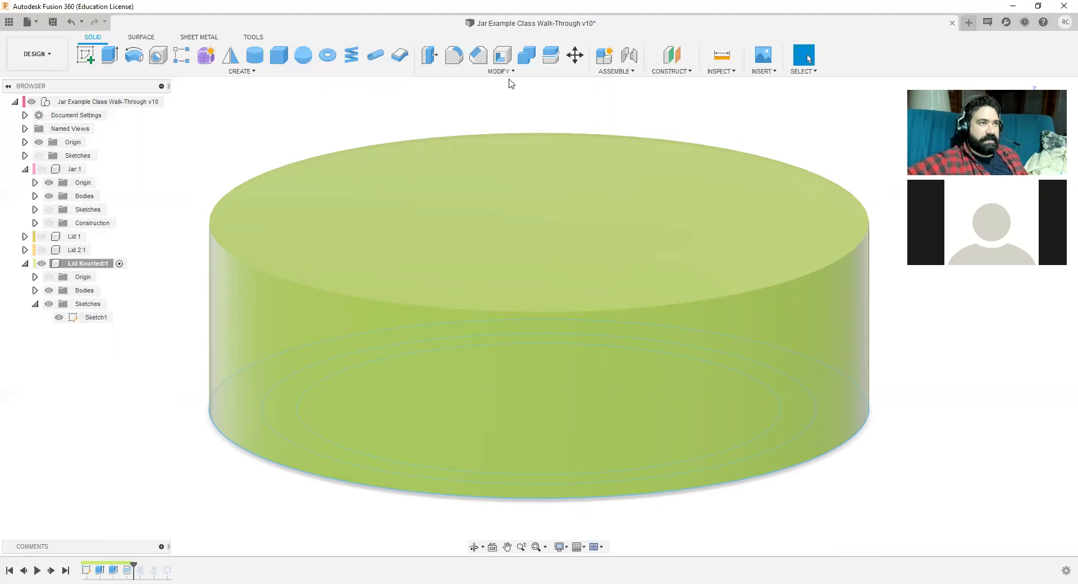
pyautogui.click(479, 56)
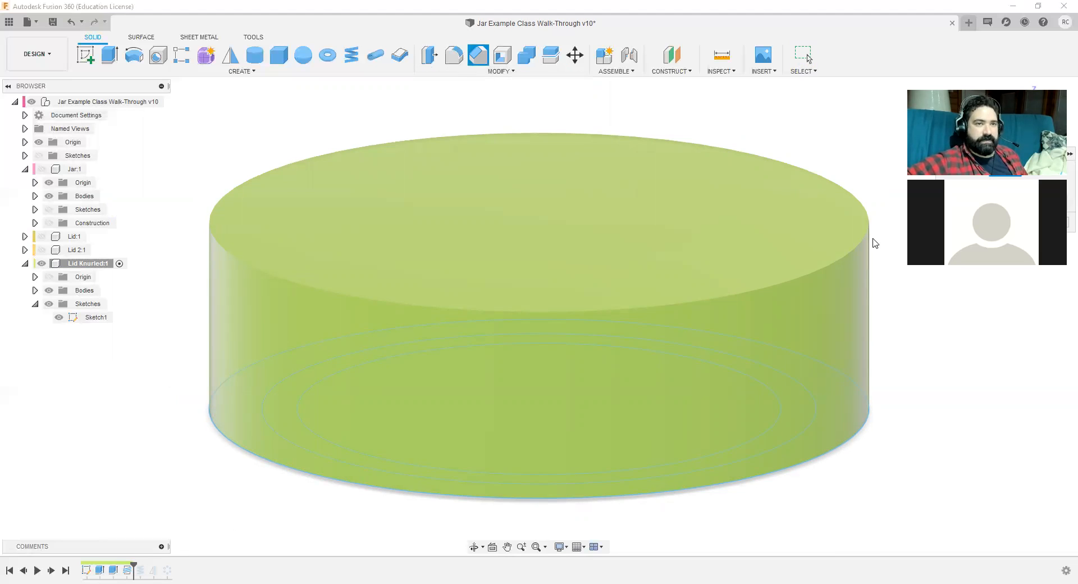
pyautogui.click(861, 247)
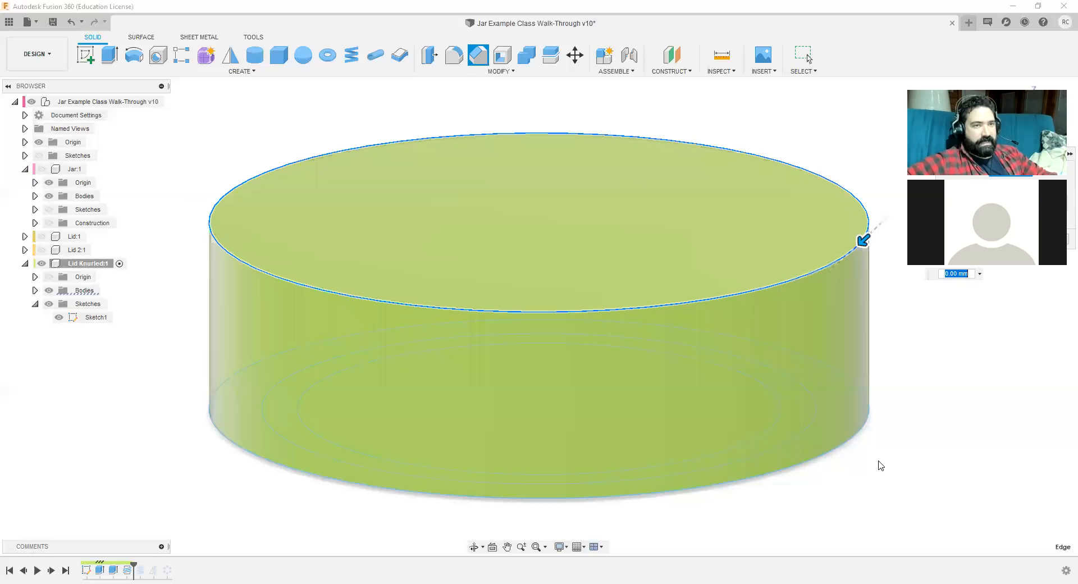
pyautogui.keyDown('shift'); pyautogui.moveTo(879, 427); pyautogui.dragTo(879, 424, button='middle'); pyautogui.keyUp('shift')
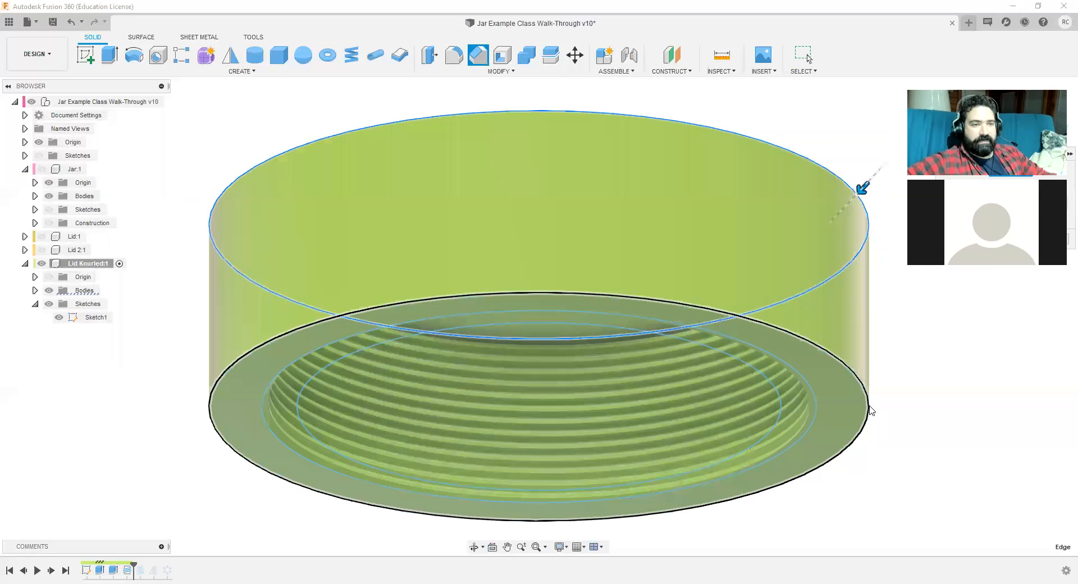
pyautogui.click(870, 410)
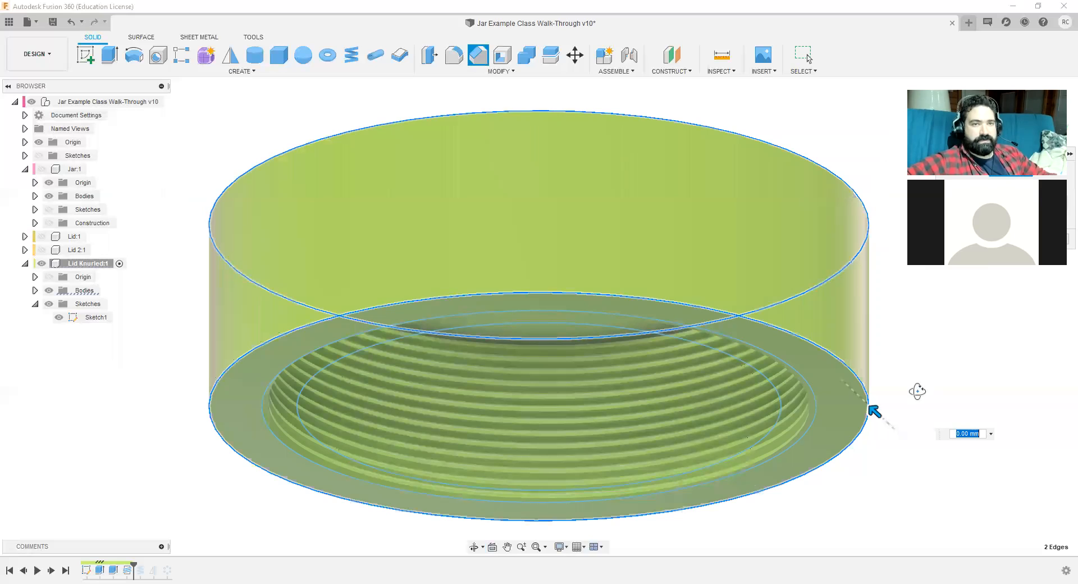
pyautogui.write('2')
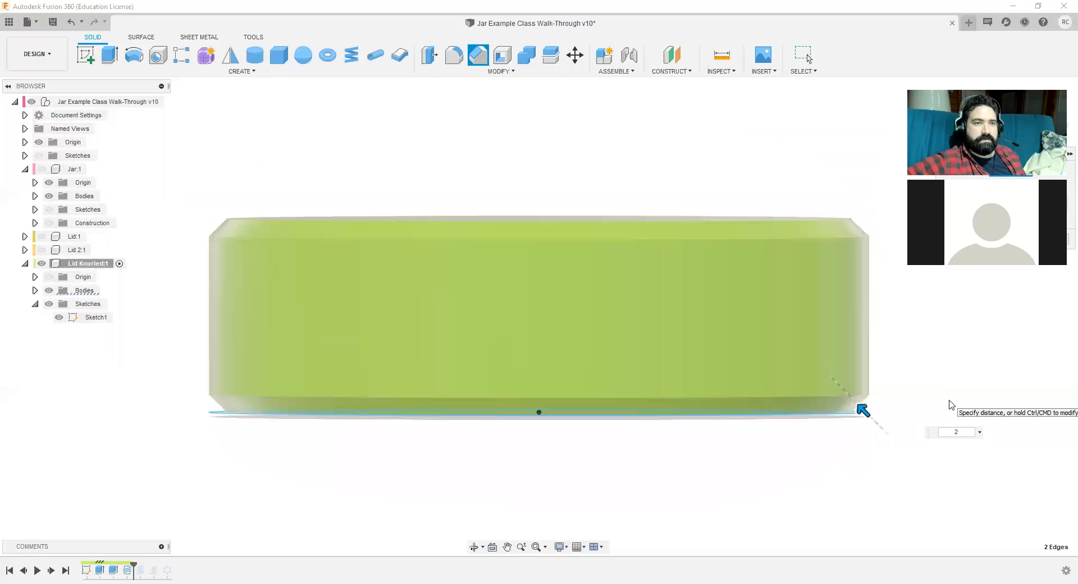
pyautogui.write('1.5')
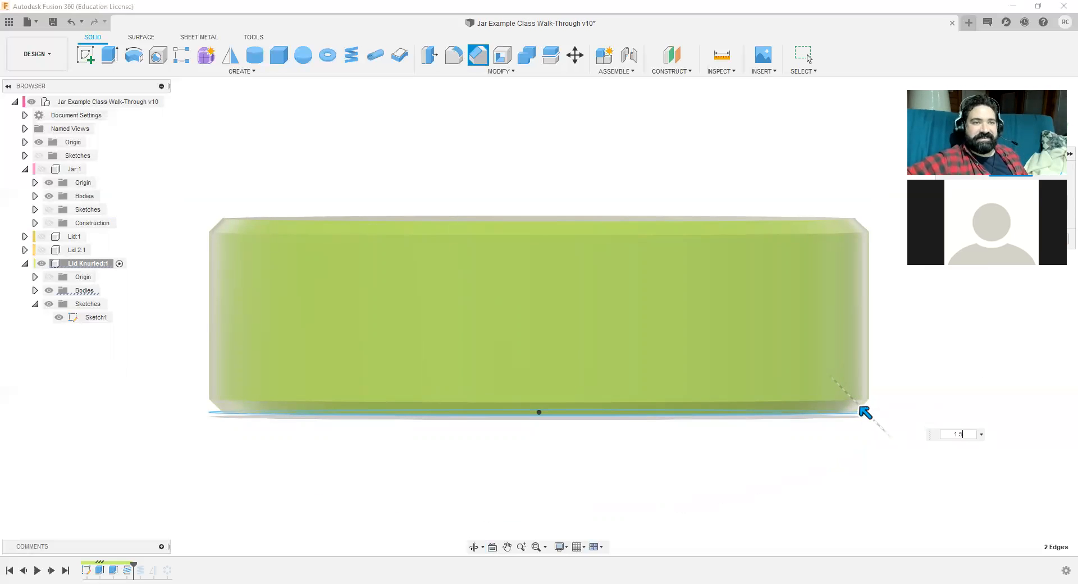
pyautogui.press('Return')
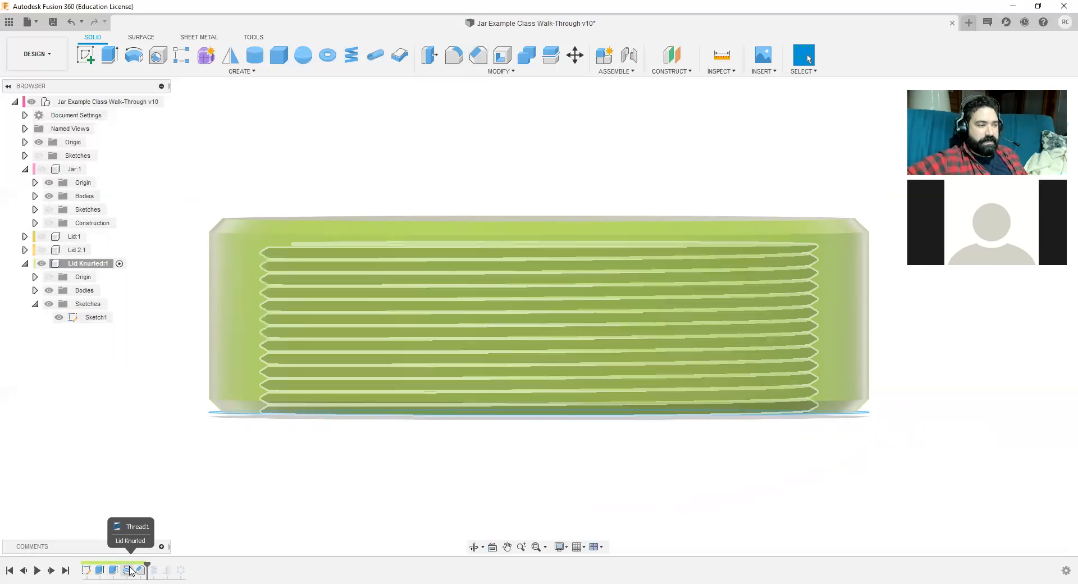
# Step: Roll the lid's history forward past the circular pattern to restore the knurling over the chamfered edges
pyautogui.moveTo(146, 567); pyautogui.dragTo(188, 565)
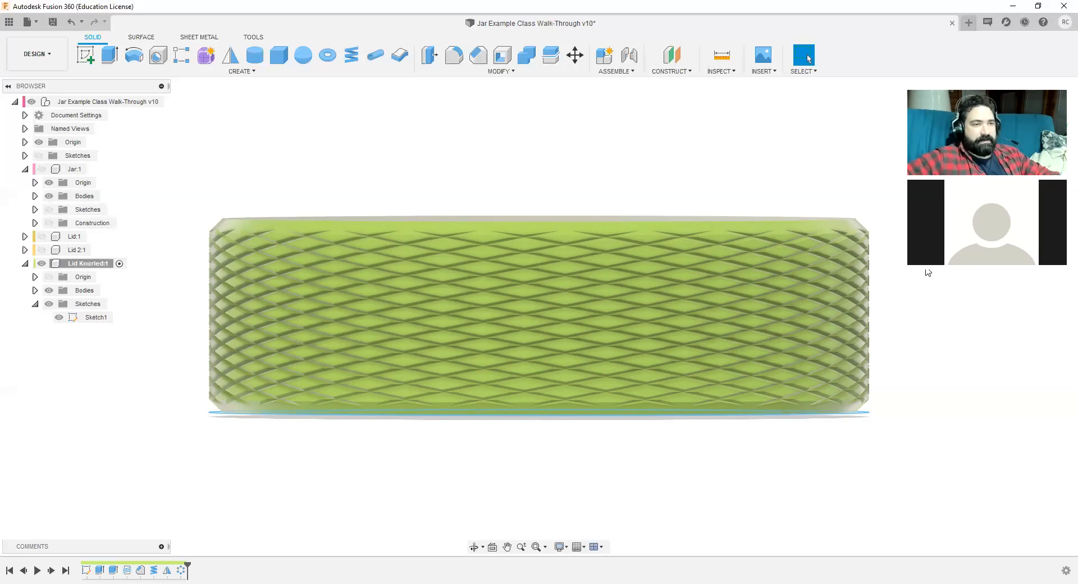
pyautogui.keyDown('shift'); pyautogui.moveTo(925, 299); pyautogui.dragTo(888, 320, button='middle'); pyautogui.keyUp('shift')
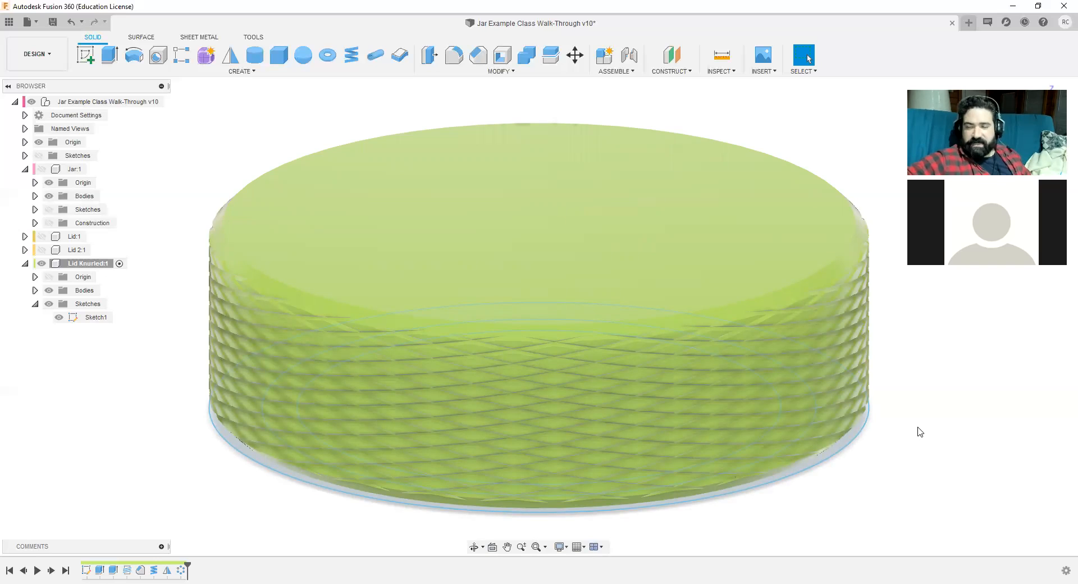
pyautogui.moveTo(925, 457); pyautogui.dragTo(926, 414, button='middle')
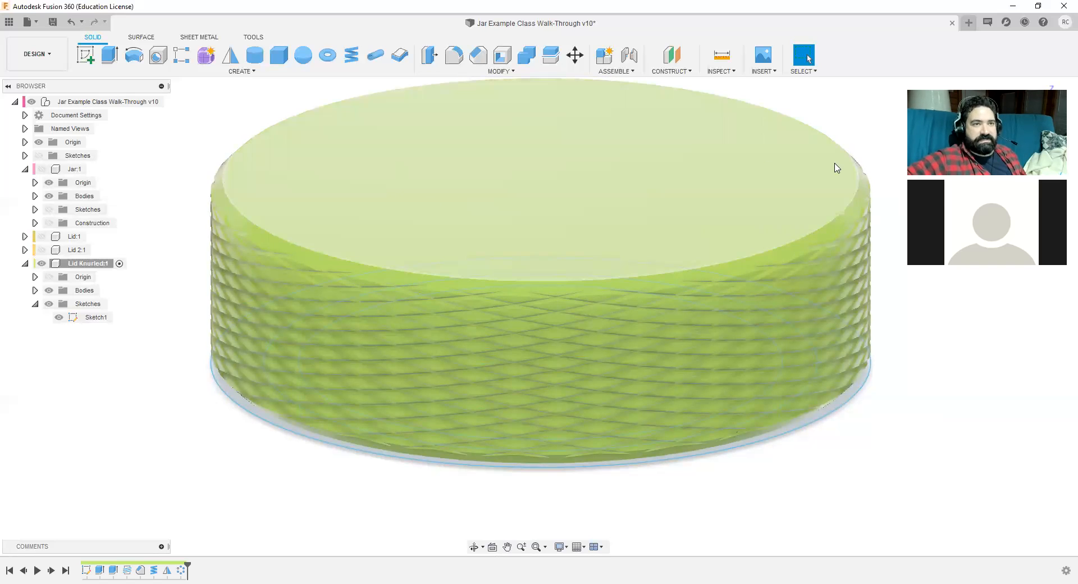
# Step: Show the jar beneath the knurled lid and examine the ring around its neck
pyautogui.click(42, 169)
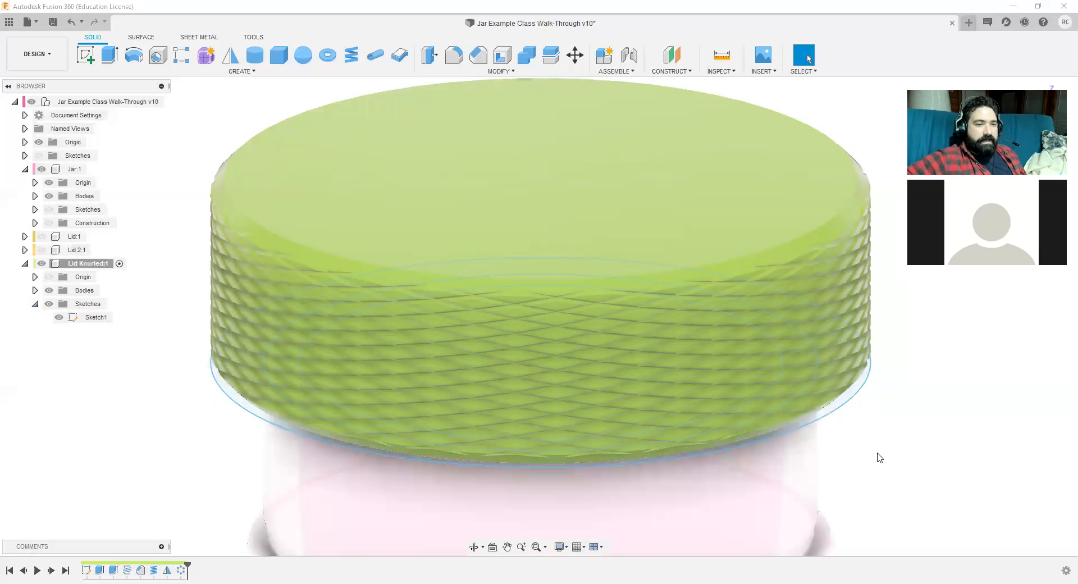
pyautogui.scroll(-2, 877, 454)
pyautogui.moveTo(877, 453); pyautogui.dragTo(843, 247, button='middle')
pyautogui.scroll(3, 841, 341)
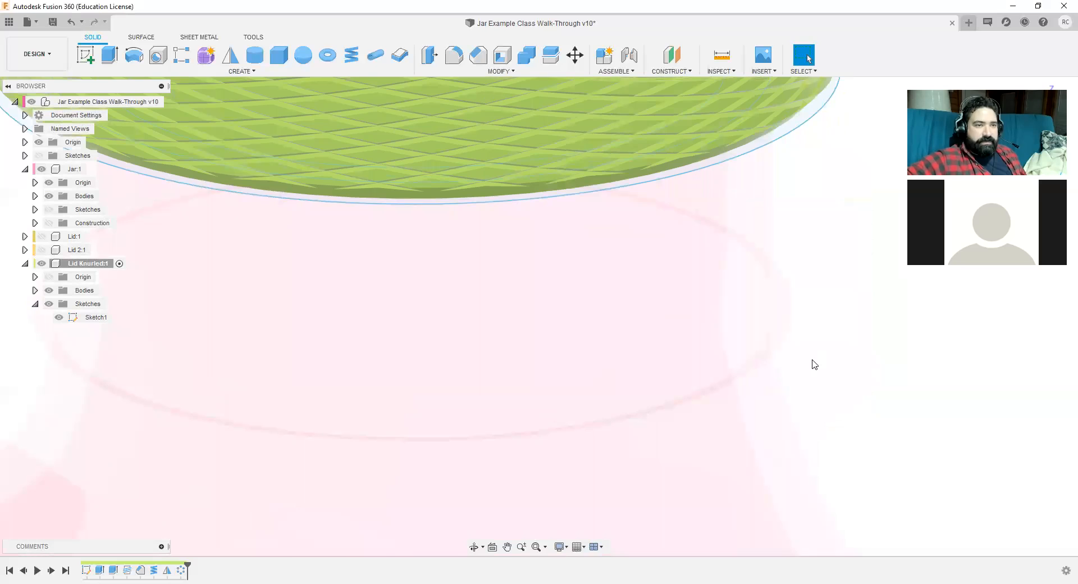
pyautogui.scroll(2, 808, 341)
pyautogui.scroll(1, 811, 285)
pyautogui.scroll(1, 824, 313)
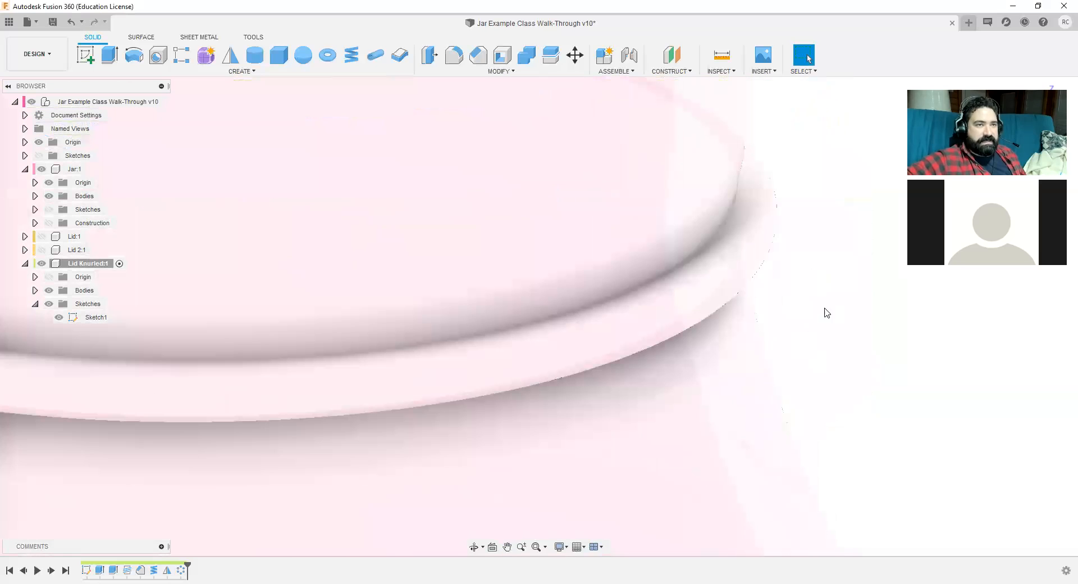
pyautogui.scroll(1, 751, 238)
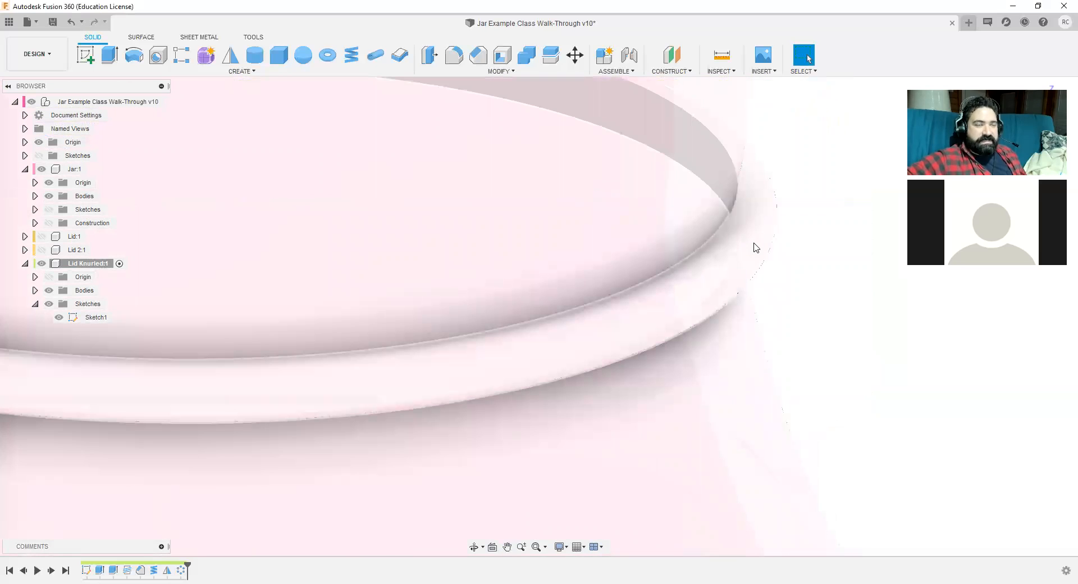
pyautogui.scroll(-2, 757, 248)
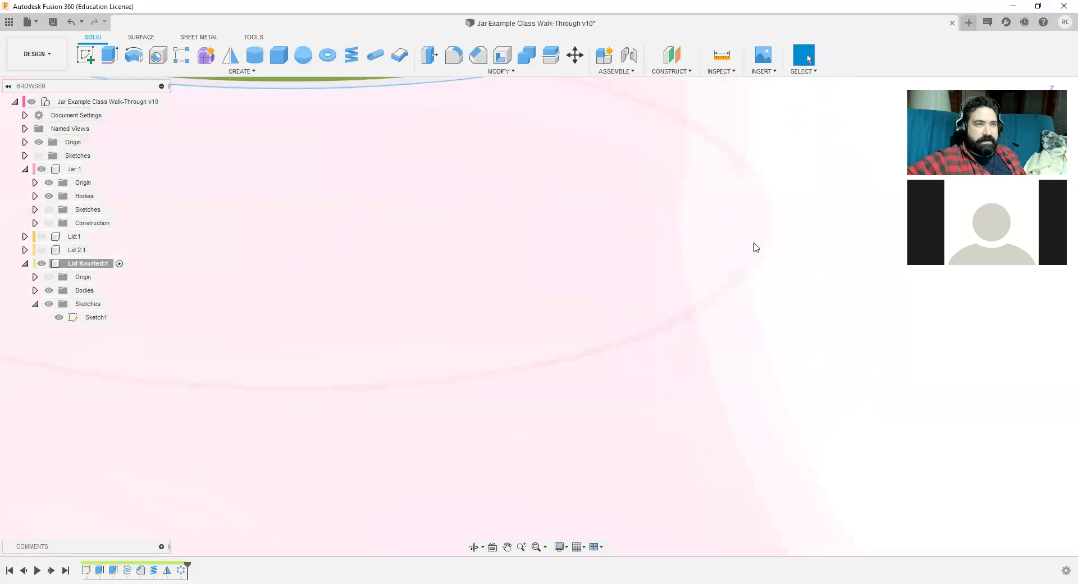
pyautogui.moveTo(809, 214); pyautogui.dragTo(814, 380, button='middle')
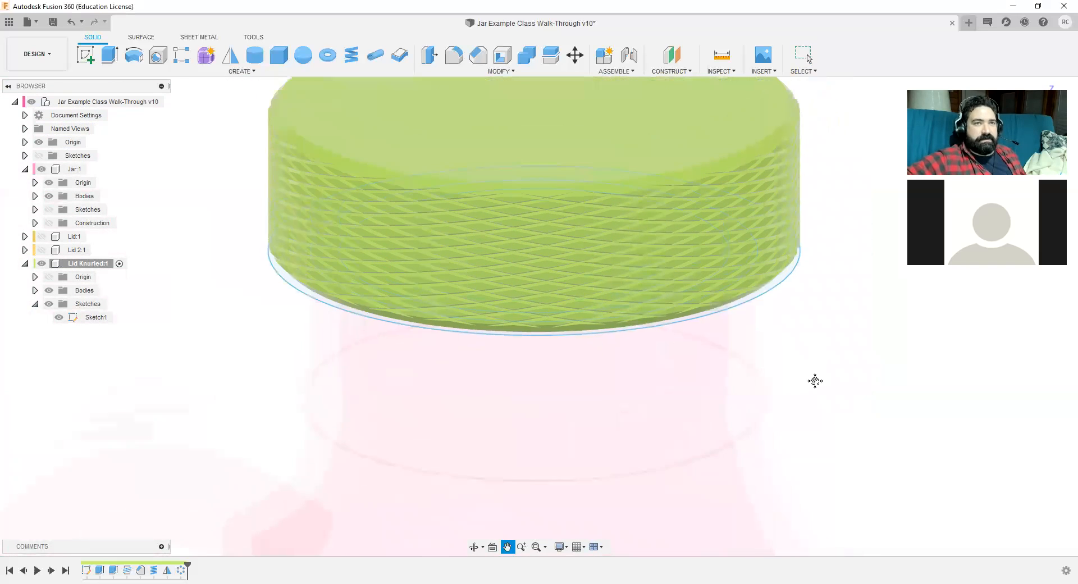
# Step: Activate the top-level component and hide the knurled lid's Sketch1
pyautogui.moveTo(1043, 118); pyautogui.dragTo(877, 187)
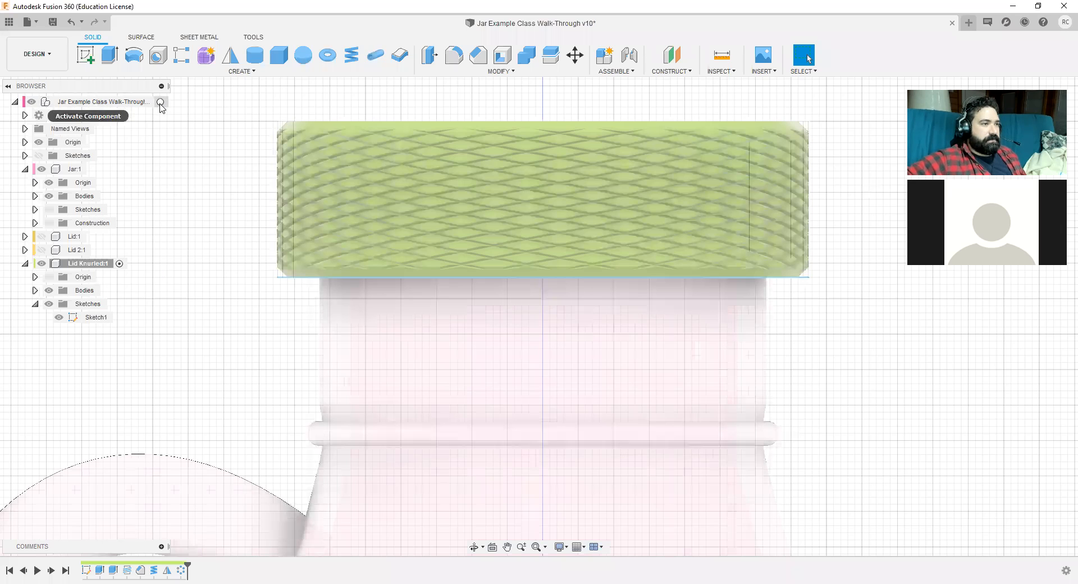
pyautogui.click(160, 103)
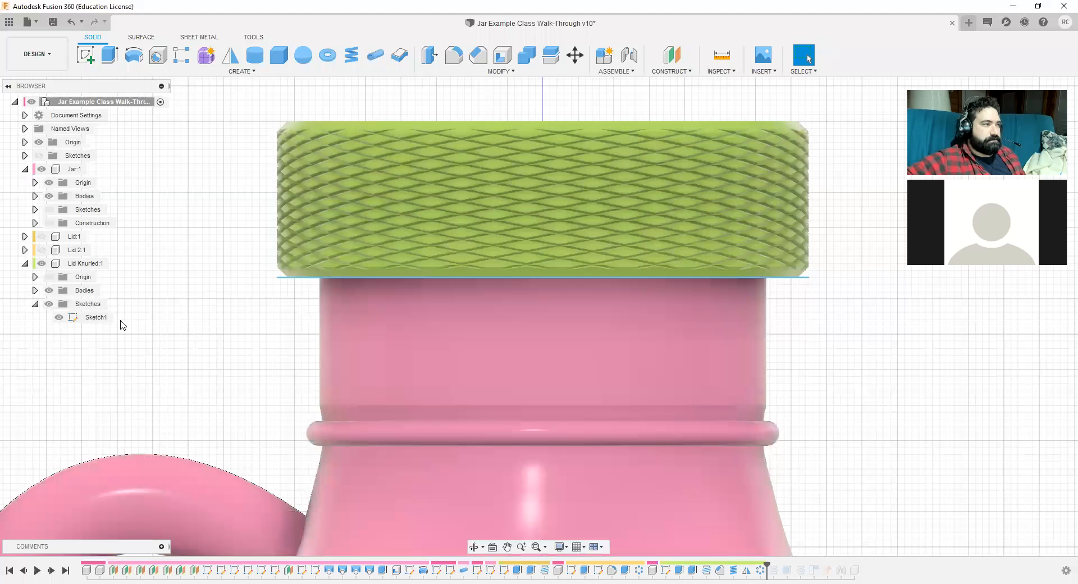
pyautogui.click(59, 319)
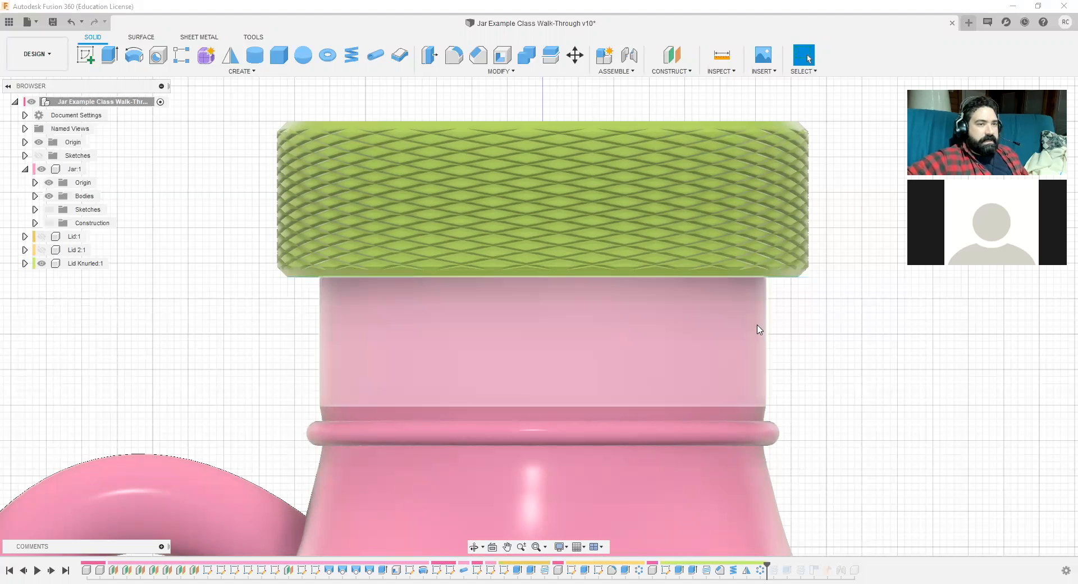
# Step: Roll the full design history forward to its end and show only Lid 2, hiding Lid Knurled and Lid Knurls
pyautogui.moveTo(767, 570); pyautogui.dragTo(766, 564)
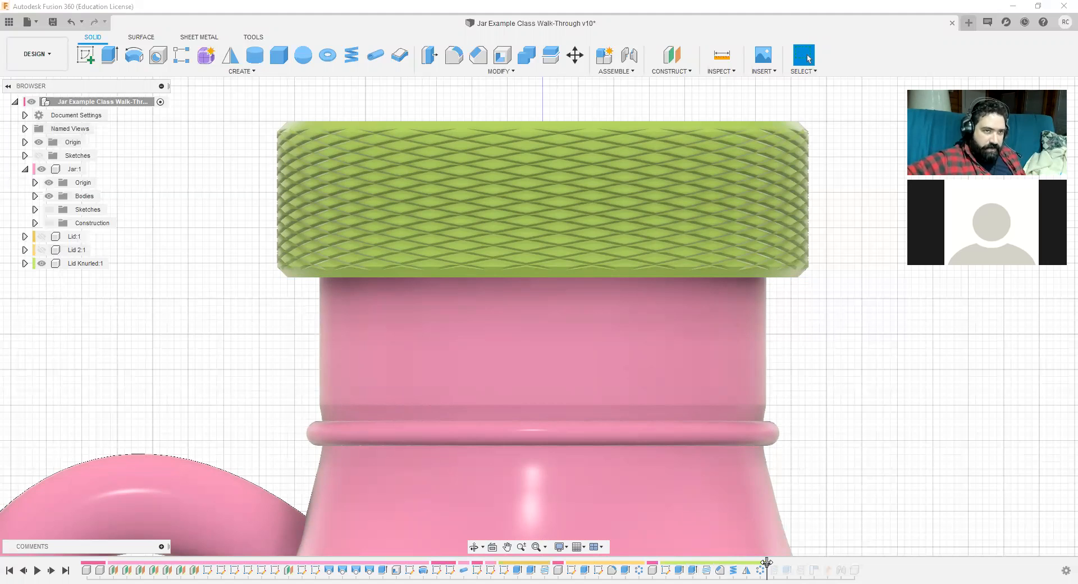
pyautogui.moveTo(767, 563); pyautogui.dragTo(865, 564)
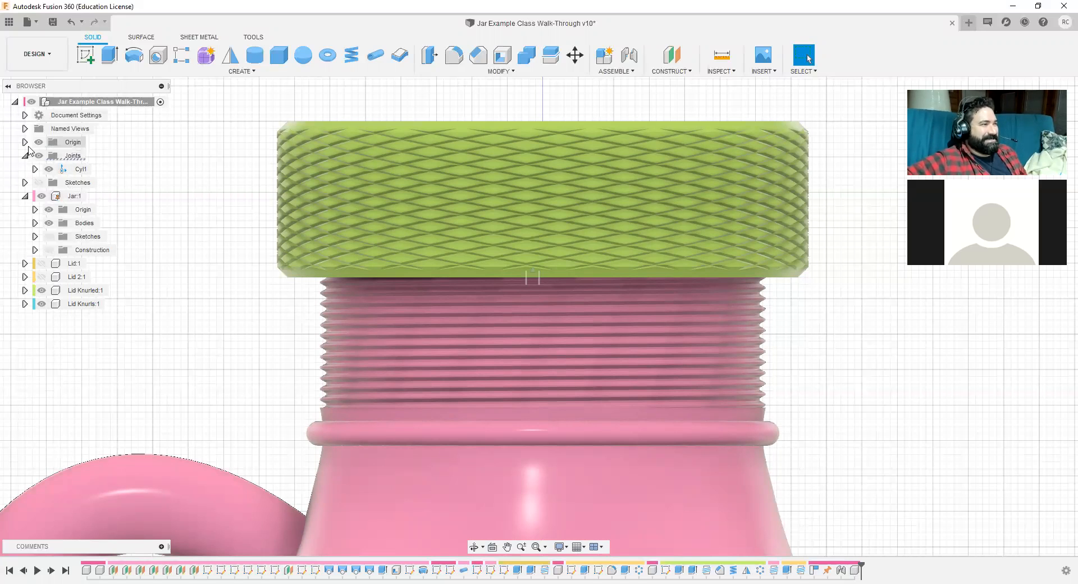
pyautogui.click(41, 290)
pyautogui.click(42, 304)
pyautogui.click(42, 276)
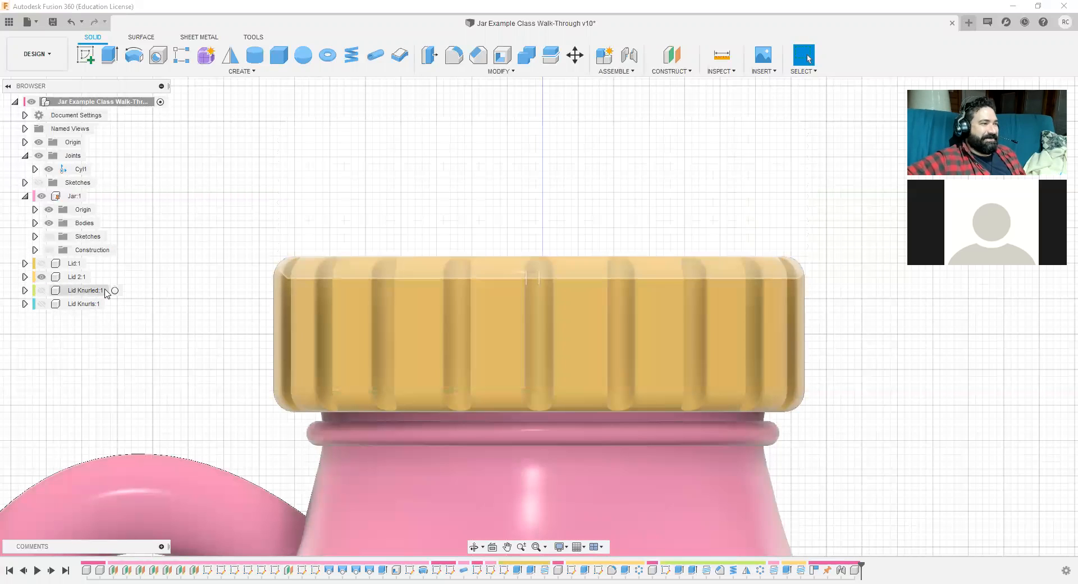
# Step: Apply the smooth Glass (Red) appearance to the jar body and its handle
pyautogui.scroll(-3, 854, 309)
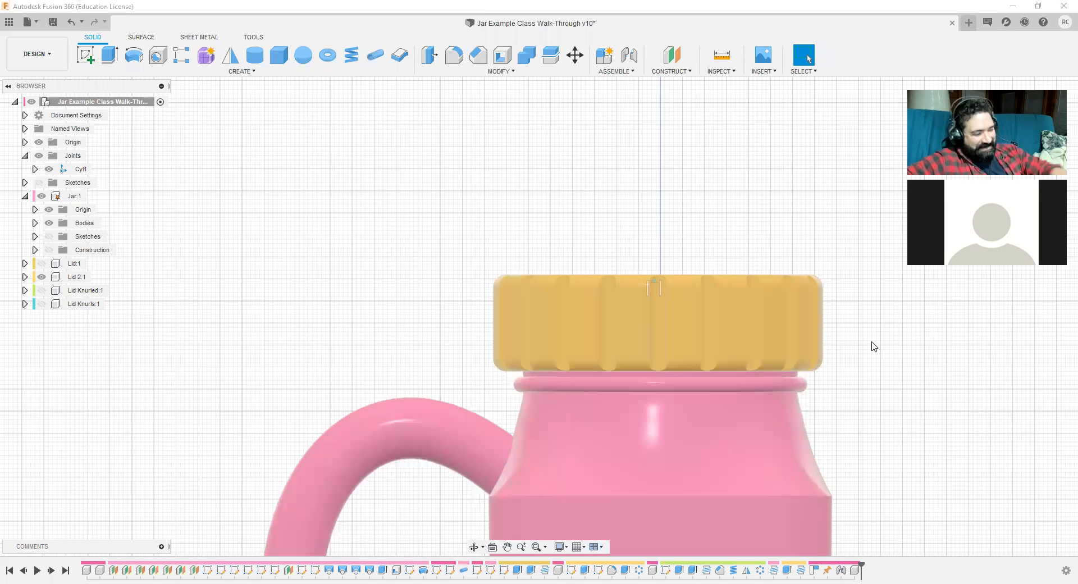
pyautogui.scroll(-3, 868, 344)
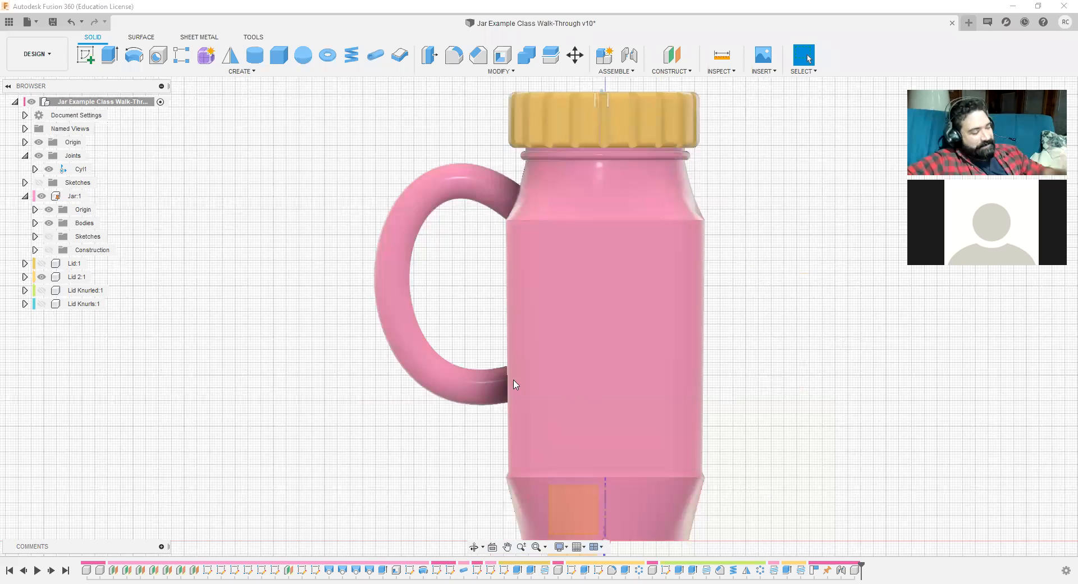
pyautogui.keyDown('shift'); pyautogui.moveTo(462, 391); pyautogui.dragTo(486, 378, button='middle'); pyautogui.keyUp('shift')
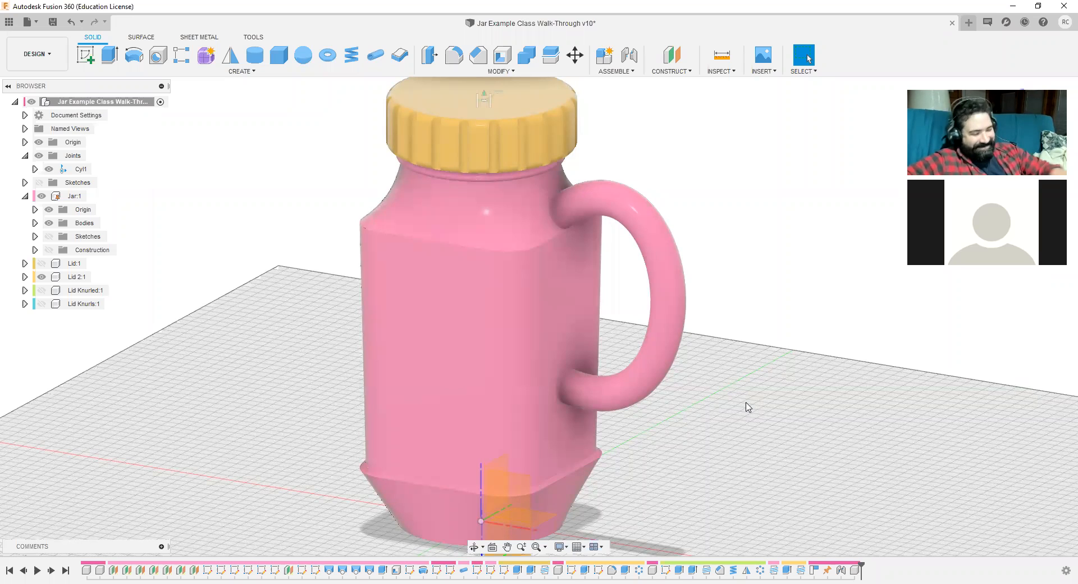
pyautogui.scroll(-2, 749, 407)
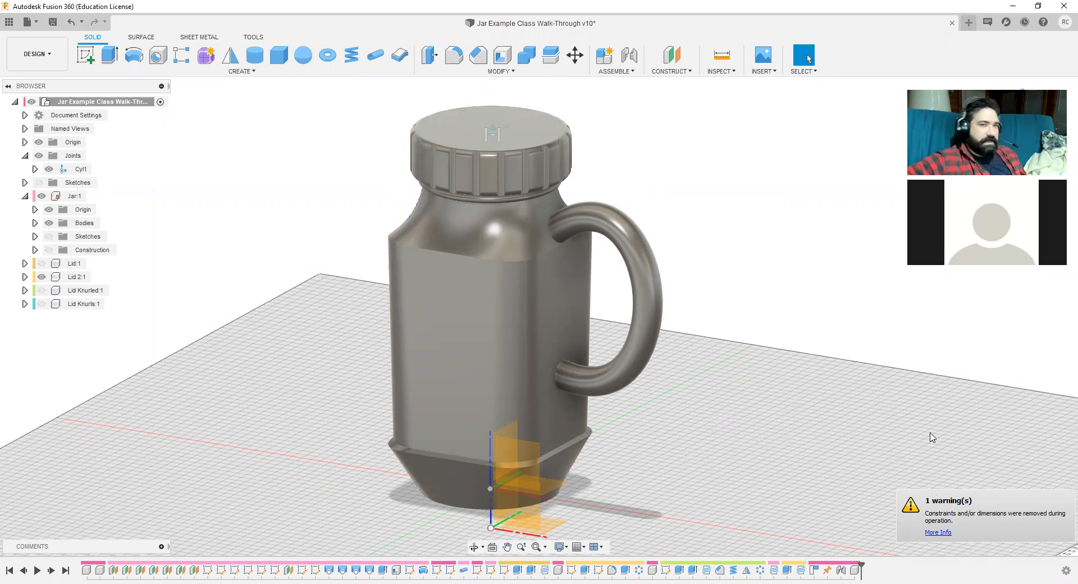
pyautogui.press('a')
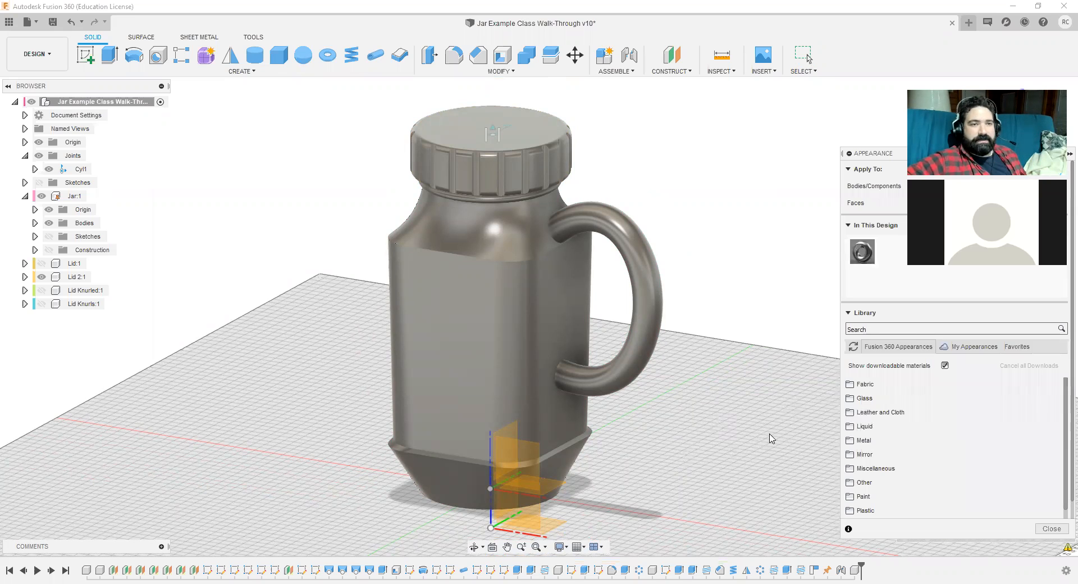
pyautogui.click(865, 398)
pyautogui.click(861, 440)
pyautogui.scroll(-2, 922, 446)
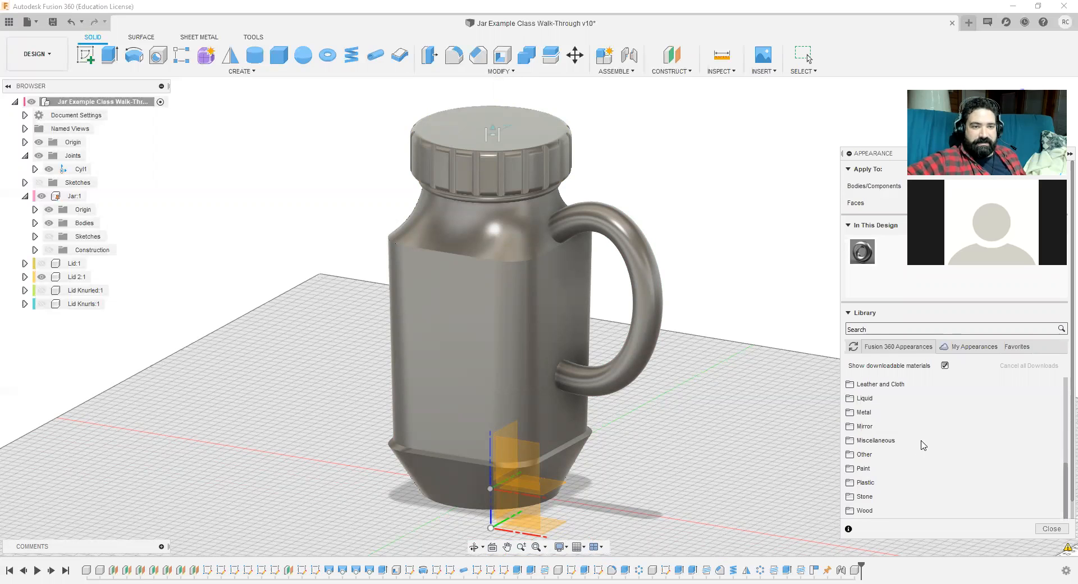
pyautogui.scroll(-1, 946, 460)
pyautogui.scroll(-2, 924, 493)
pyautogui.scroll(4, 919, 485)
pyautogui.click(860, 427)
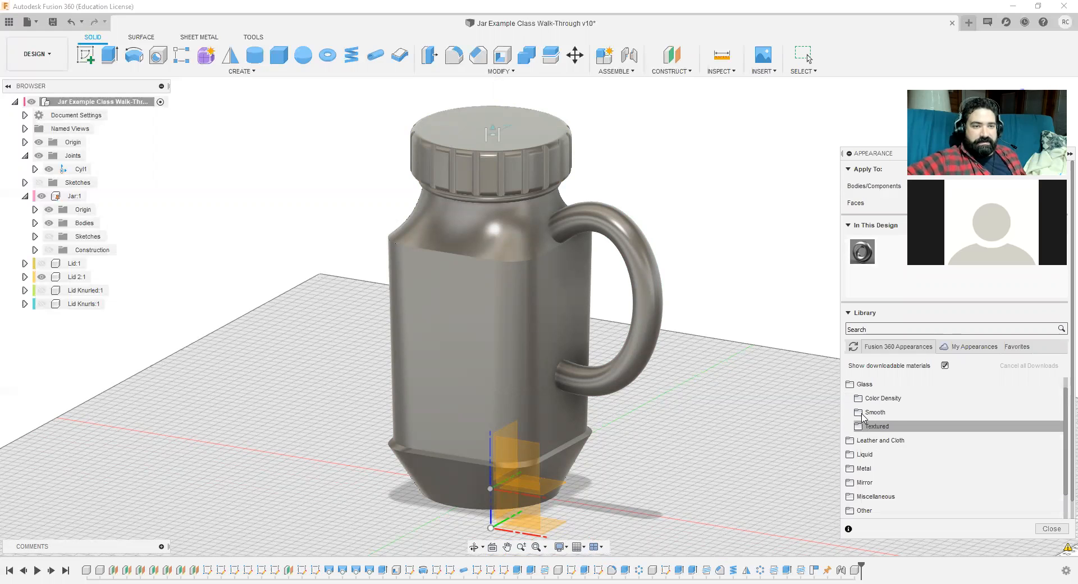
pyautogui.click(860, 413)
pyautogui.scroll(-2, 877, 433)
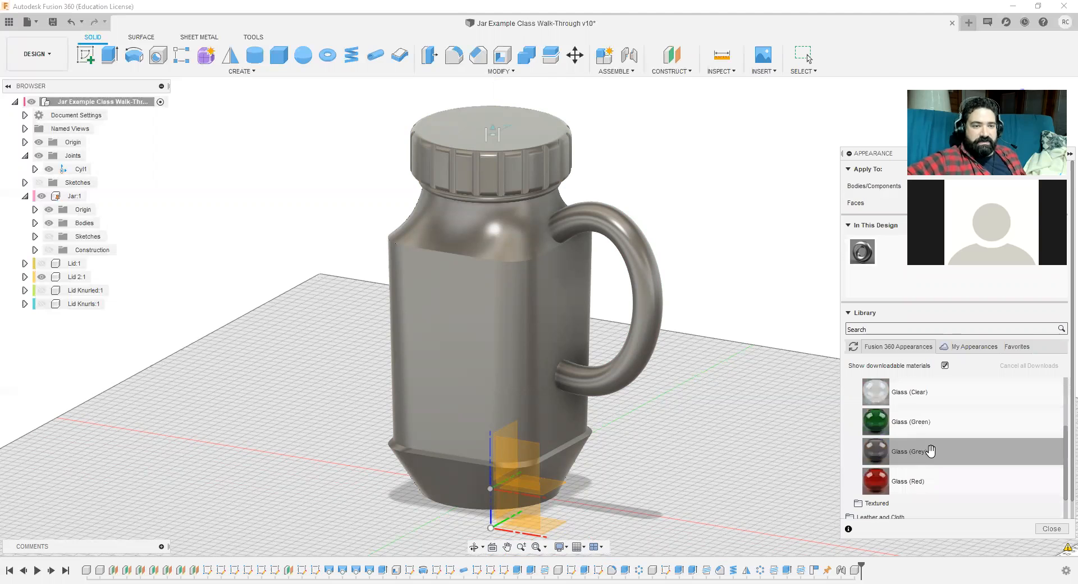
pyautogui.moveTo(879, 480); pyautogui.dragTo(519, 306)
pyautogui.moveTo(874, 477); pyautogui.dragTo(640, 286)
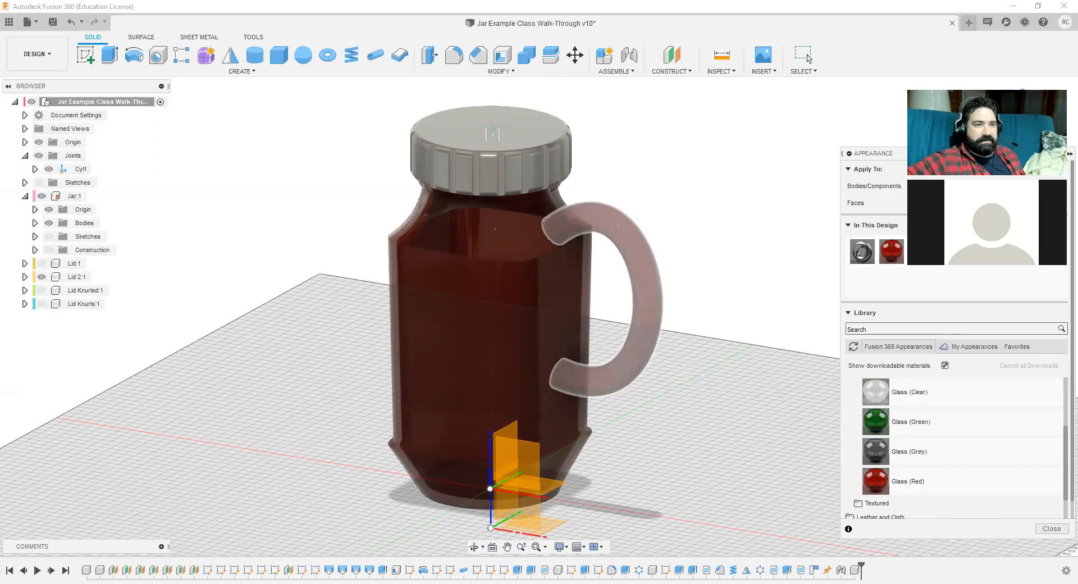
# Step: Apply the polished gold metal appearance to Lid 2 and finish assigning appearances
pyautogui.scroll(3, 854, 397)
pyautogui.scroll(3, 856, 398)
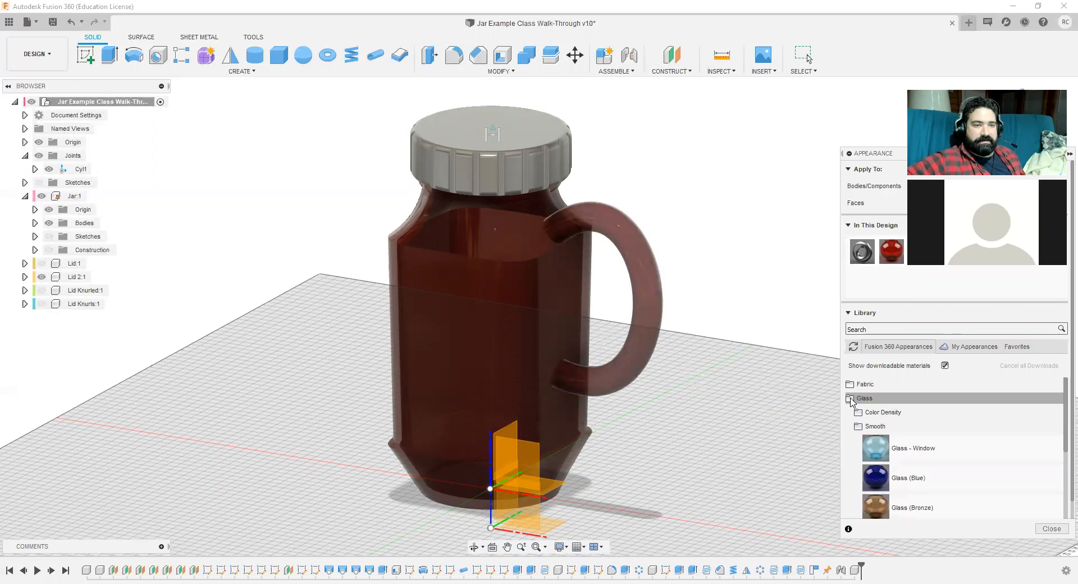
pyautogui.click(853, 398)
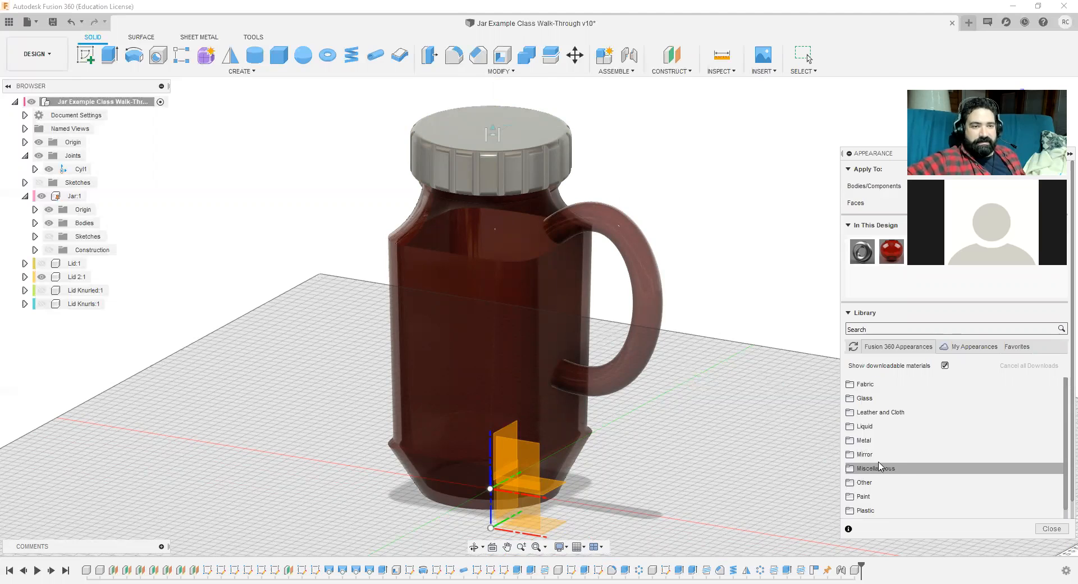
pyautogui.click(857, 443)
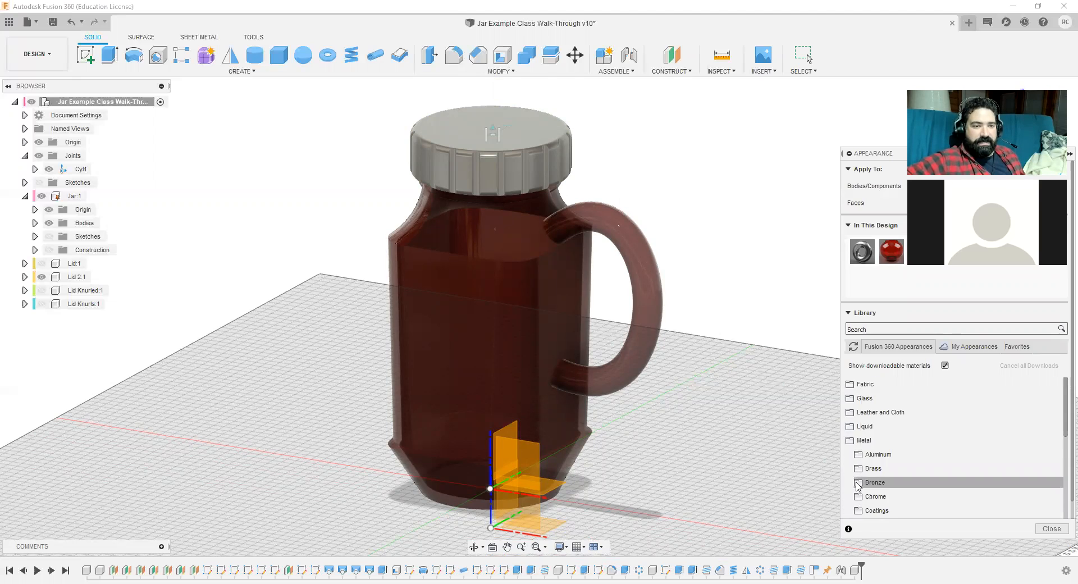
pyautogui.scroll(-1, 860, 482)
pyautogui.click(865, 496)
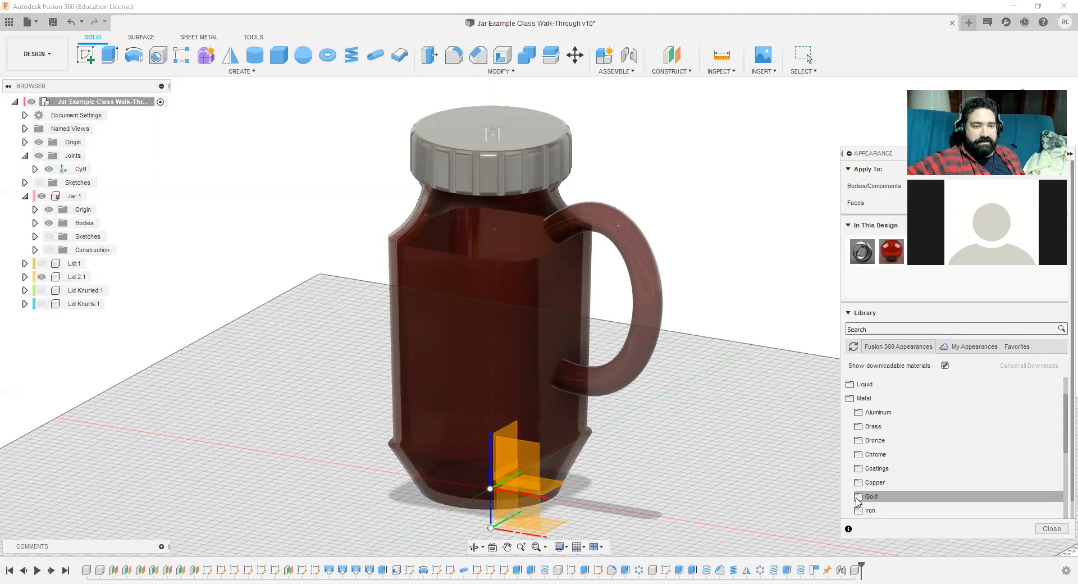
pyautogui.moveTo(880, 510); pyautogui.dragTo(533, 172)
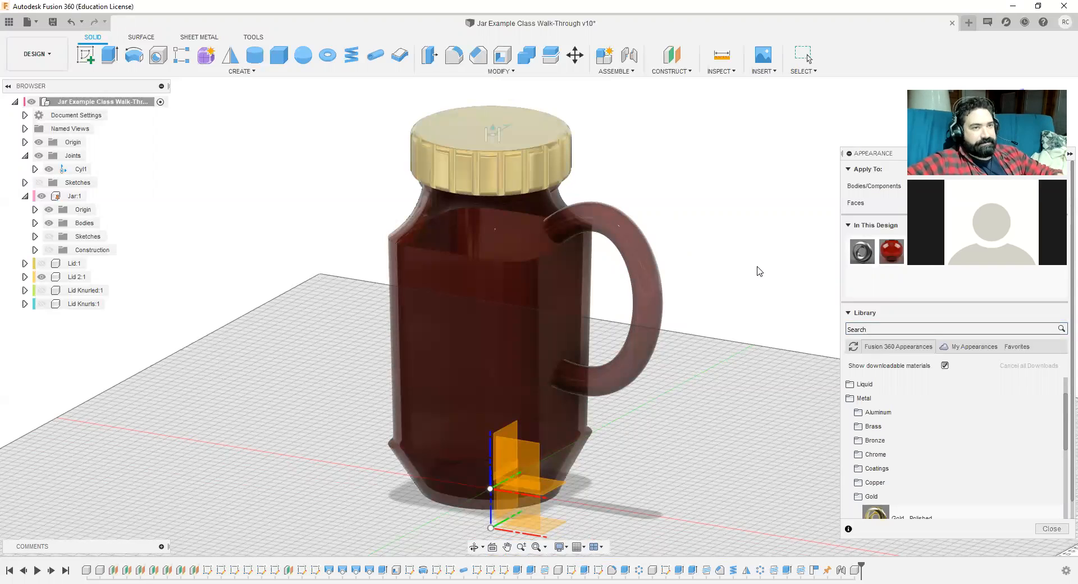
pyautogui.click(1061, 535)
# Step: Turn off the component colour swatches and save a new version with the description User Saved
pyautogui.hotkey('shift', 'n')
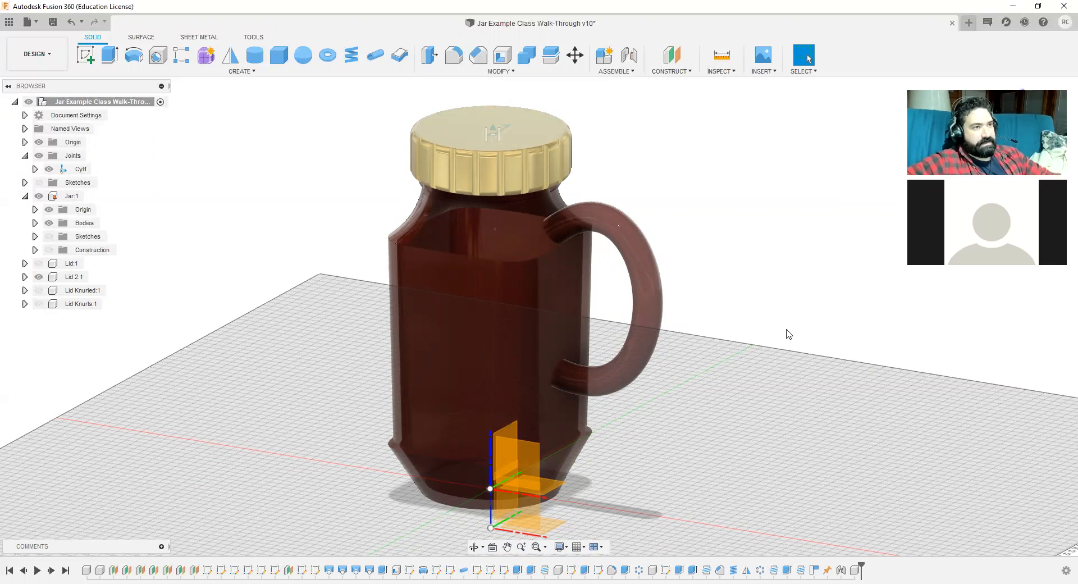
pyautogui.hotkey('shift', 's')
pyautogui.click(691, 206)
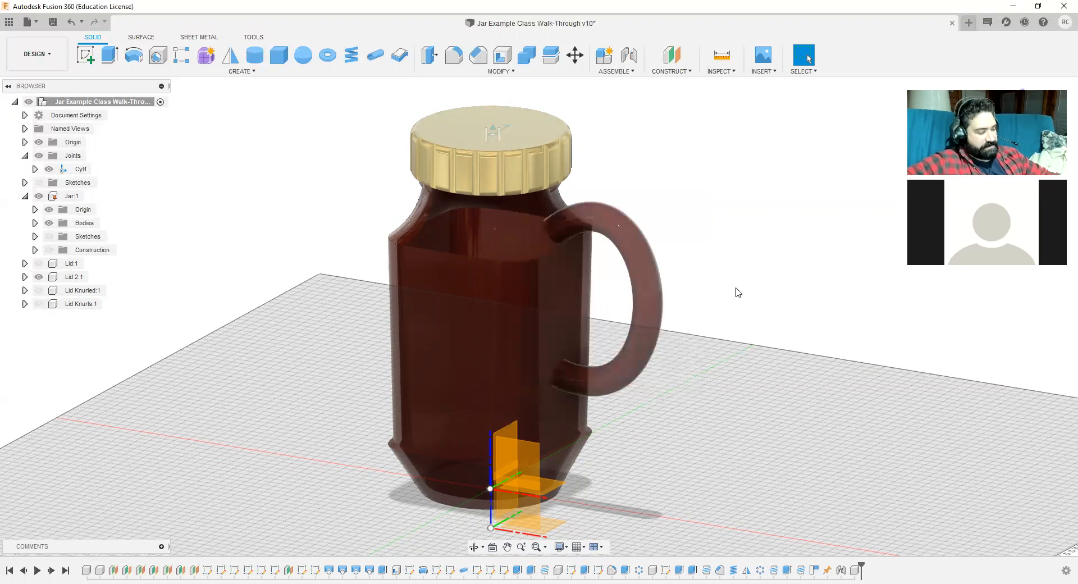
pyautogui.hotkey('ctrl', 's')
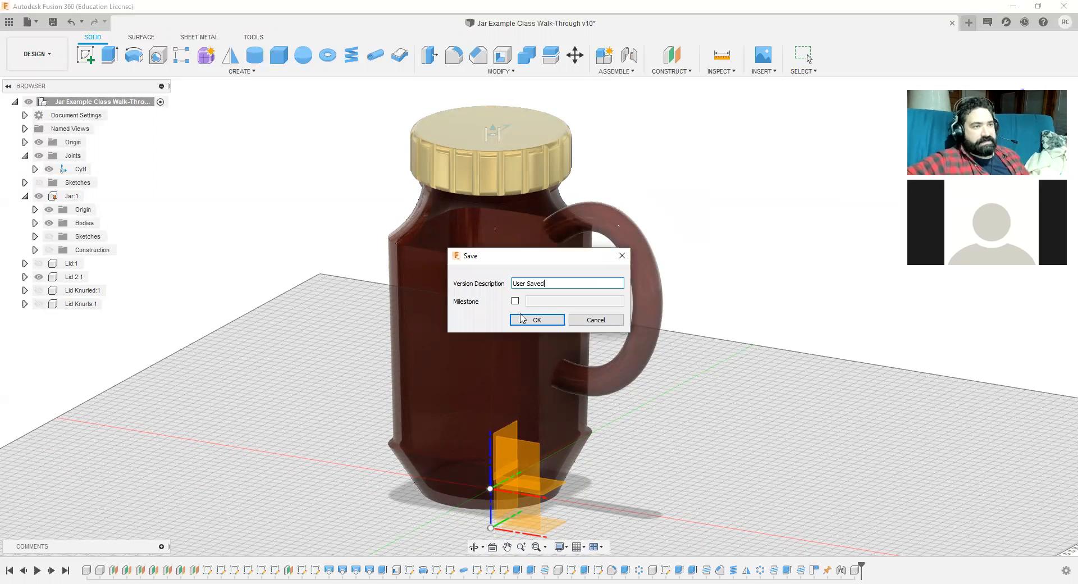
pyautogui.click(521, 318)
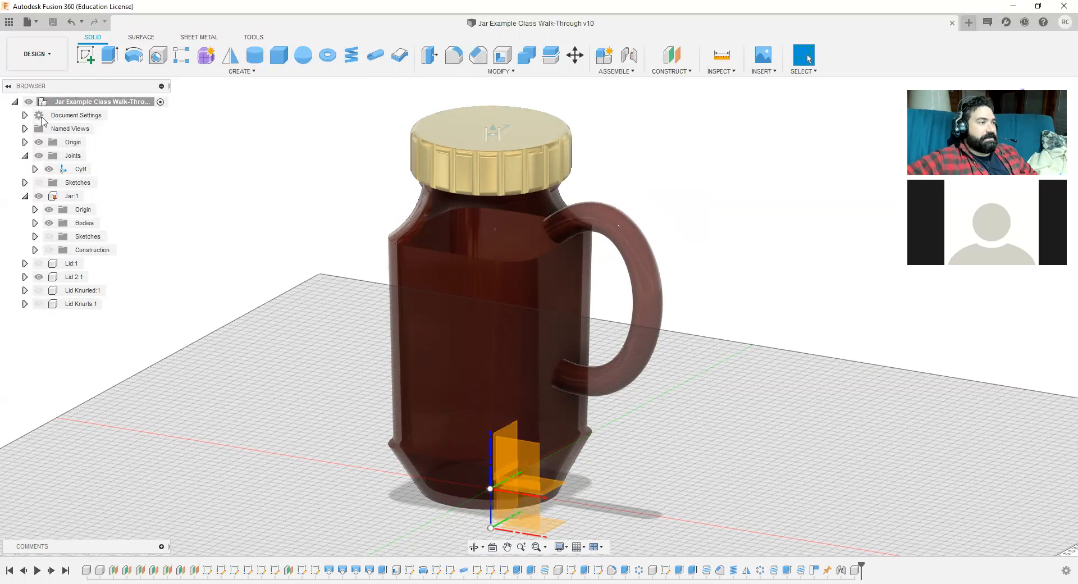
# Step: Hide the top-level origin and collapse the Joints folder and the Jar component in the model tree
pyautogui.click(37, 144)
pyautogui.click(39, 144)
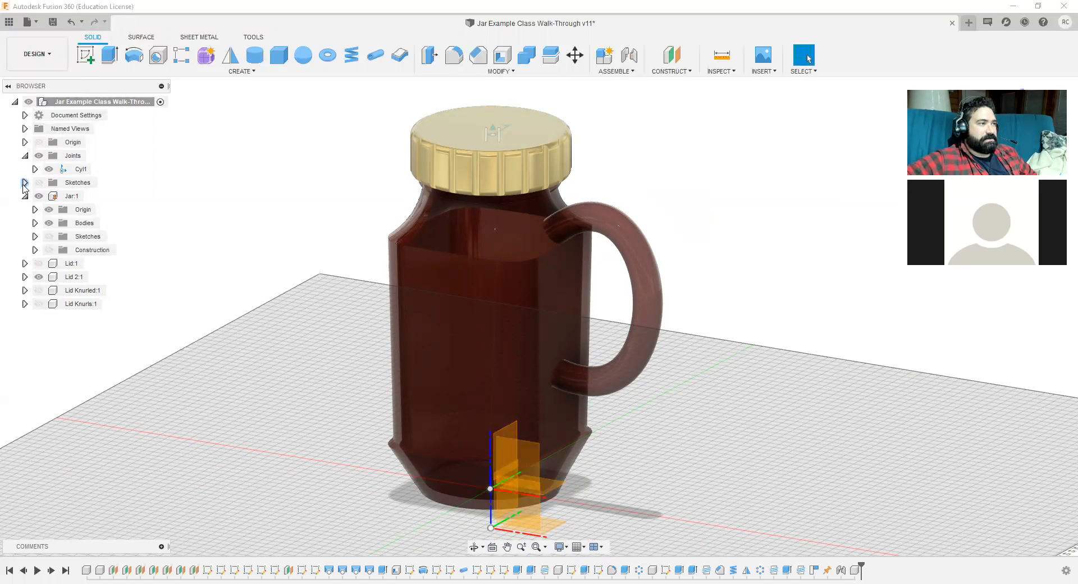
pyautogui.click(24, 155)
pyautogui.click(25, 183)
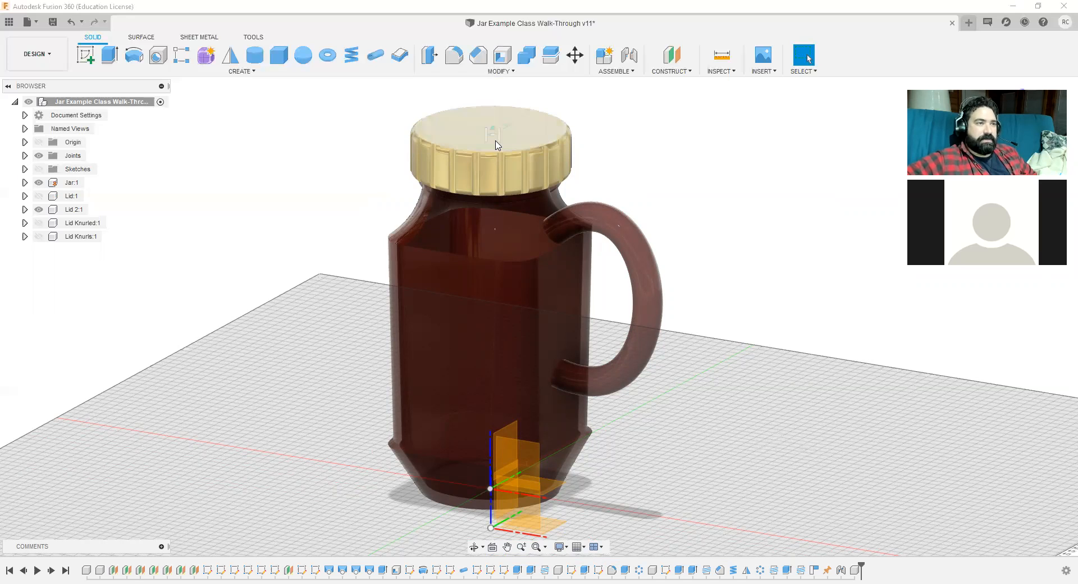
# Step: Turn the gold lid about its joint and preview Lid Knurls and Lid Knurled in turn, hiding each again
pyautogui.moveTo(479, 173); pyautogui.dragTo(369, 186)
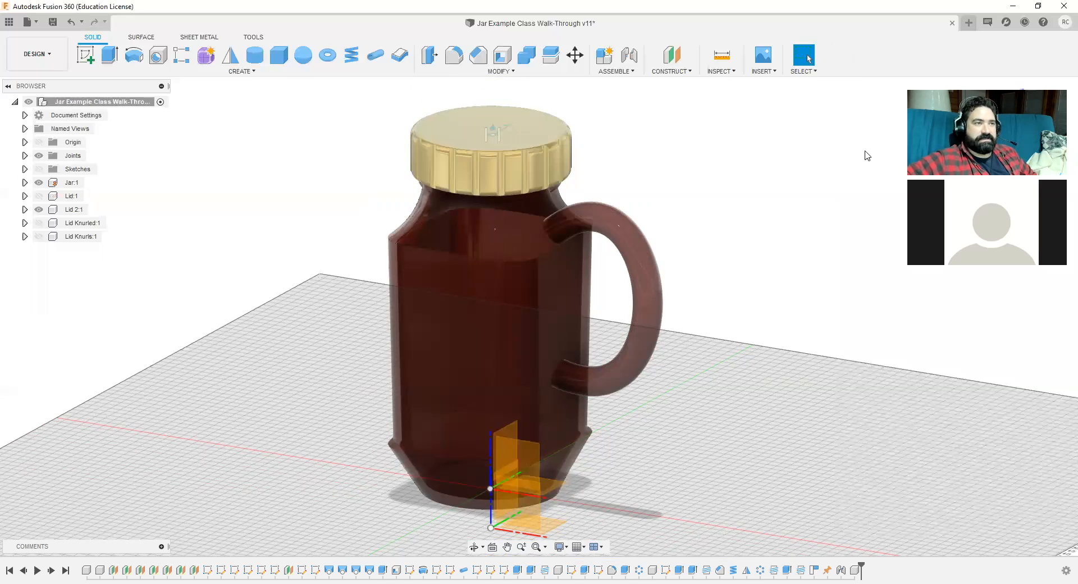
pyautogui.click(39, 237)
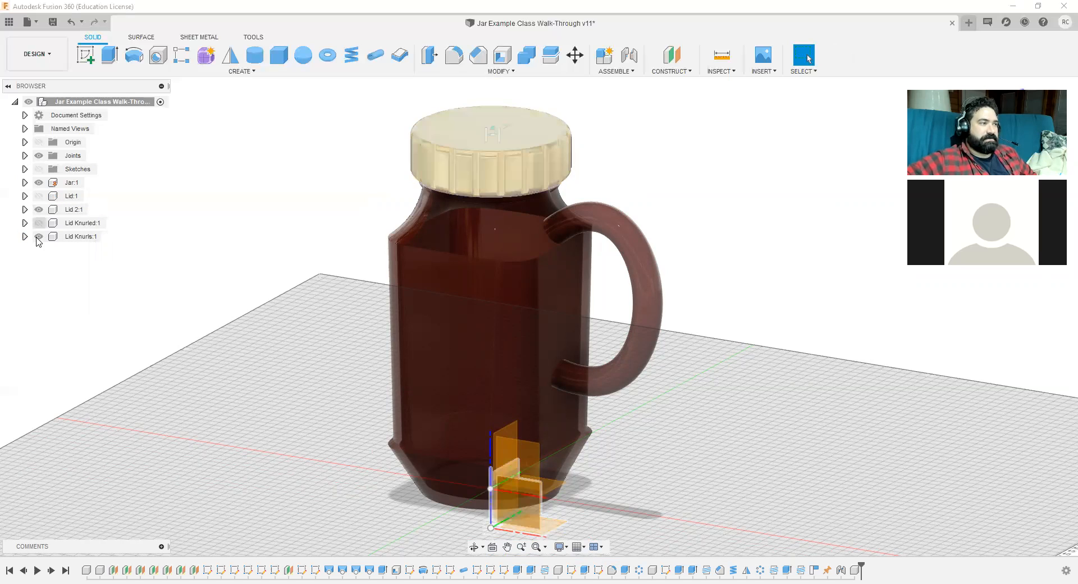
pyautogui.click(39, 223)
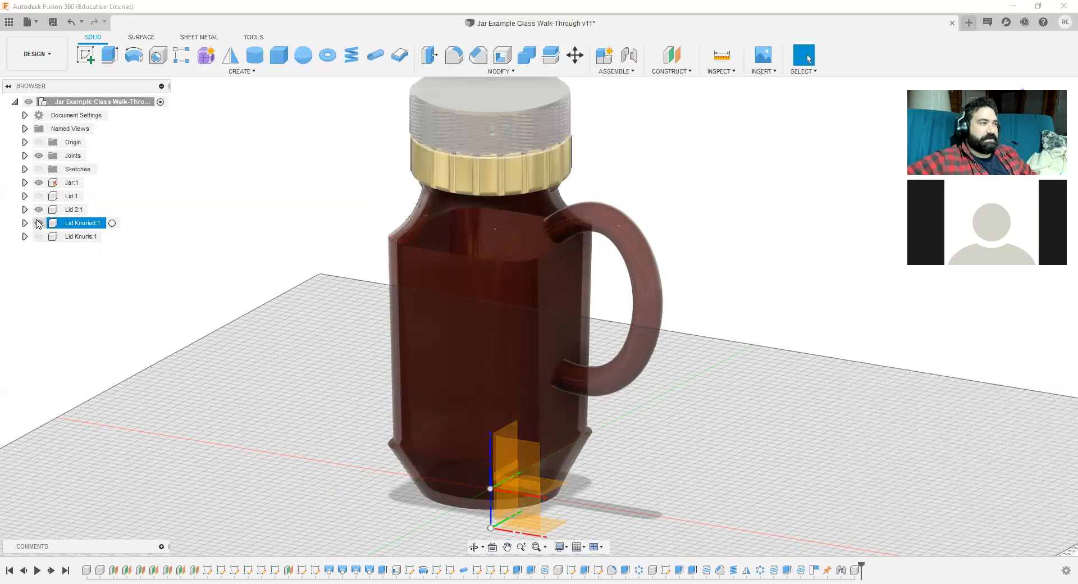
pyautogui.click(39, 223)
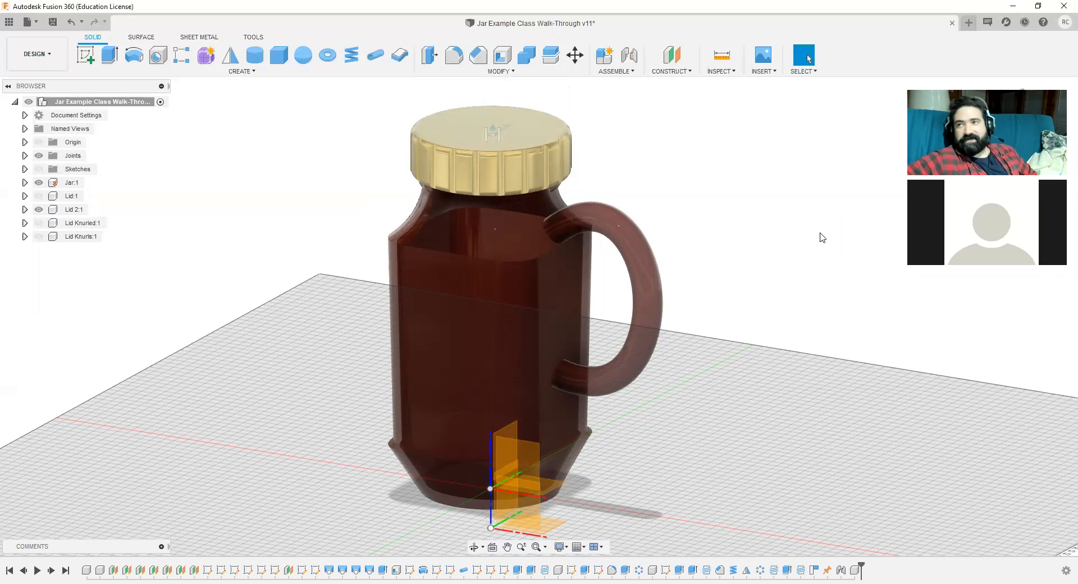